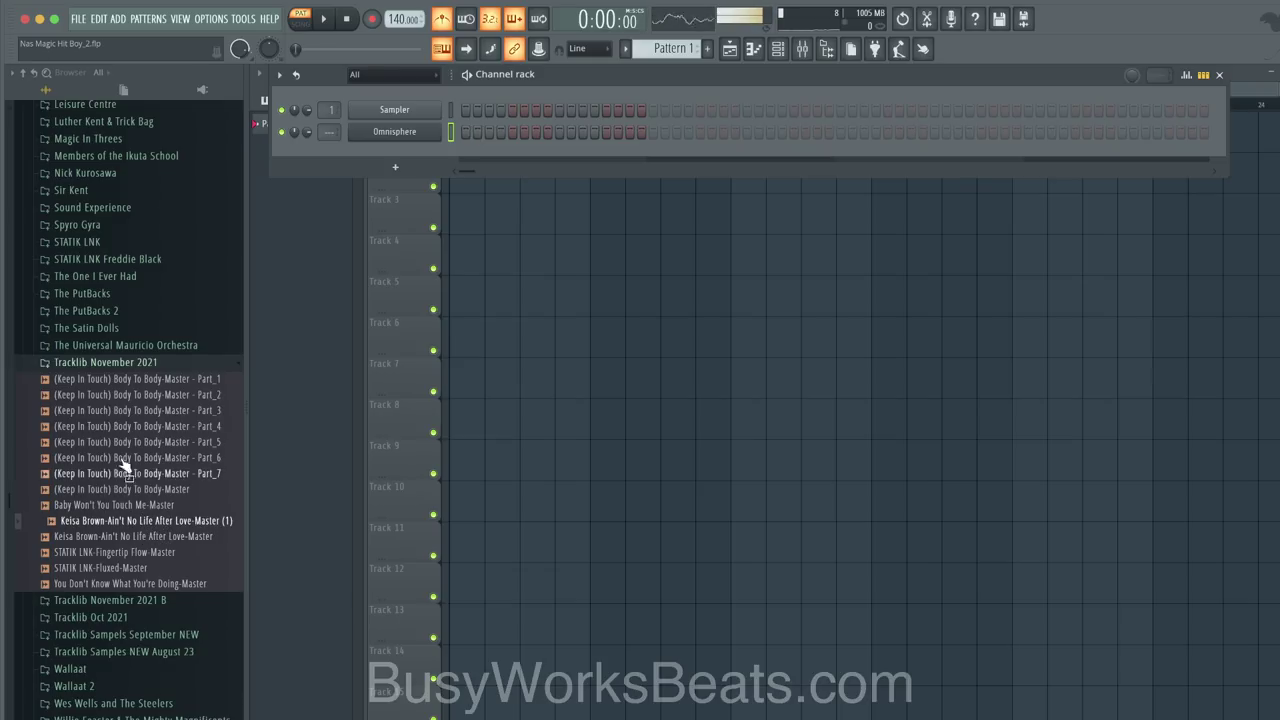
Step: Place the "Keisa Brown-Ain't No Life After Love-Master (1)" sample on Track 1 of the playlist, starting at bar 1
click(133, 505)
drag(147, 527, 473, 120)
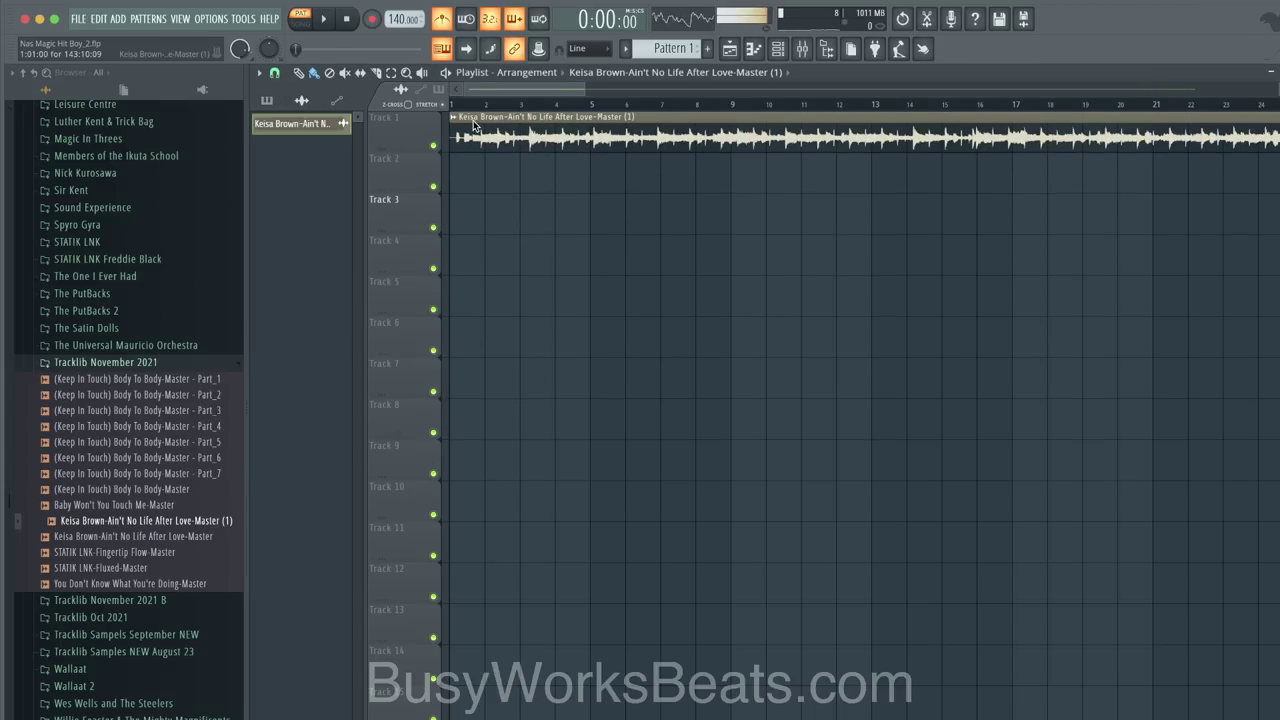
scroll(522, 257, down, 3)
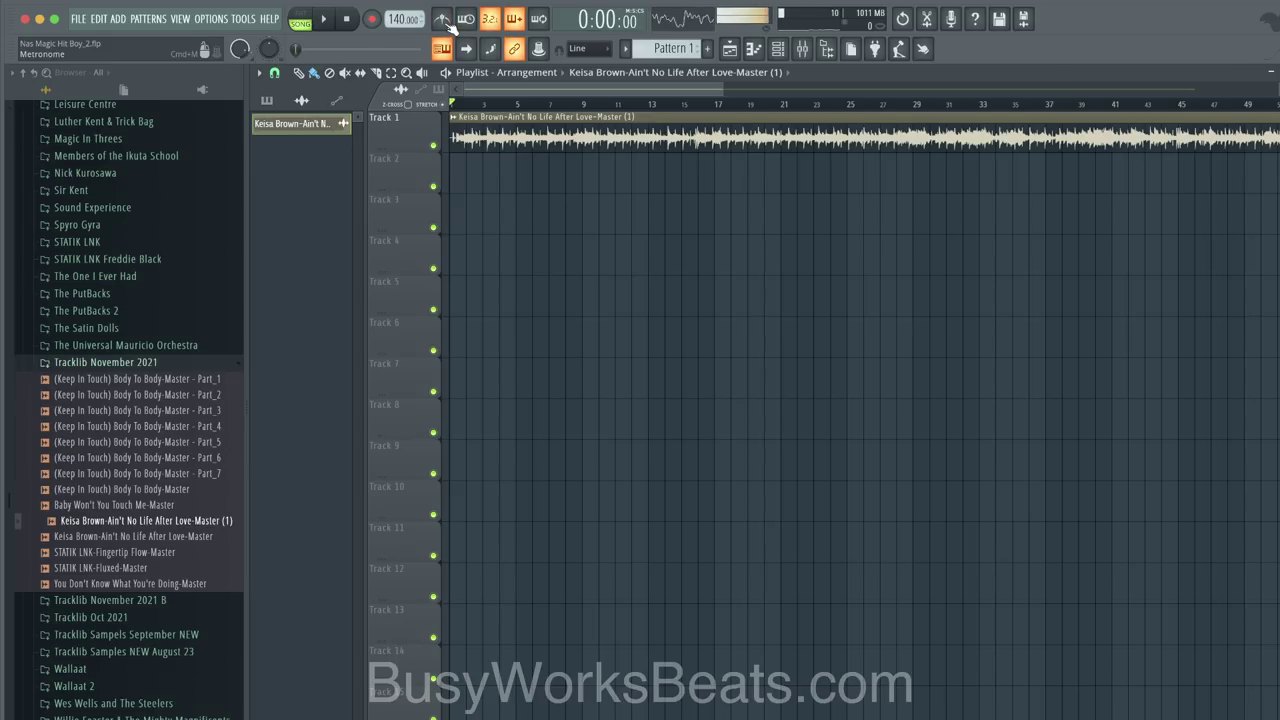
Step: Play the opening of the sample on Track 1 to locate where the first musical phrase begins
key(space)
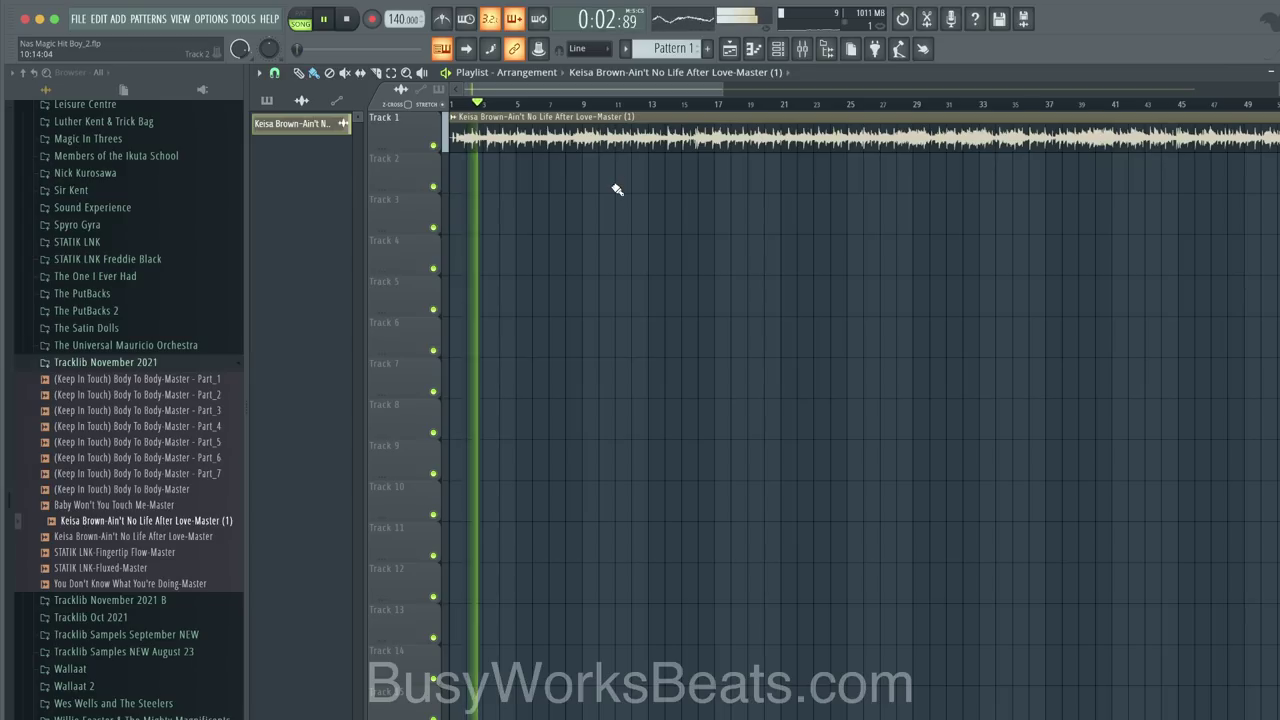
scroll(614, 191, up, 3)
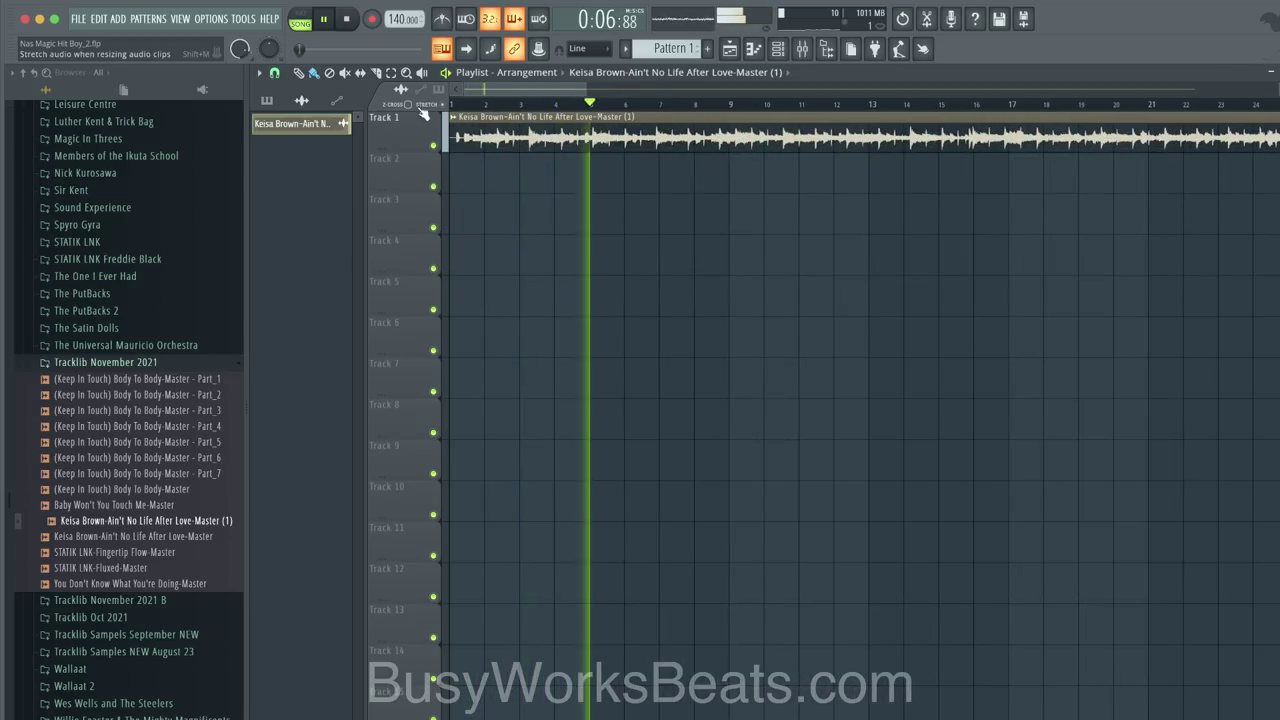
key(space)
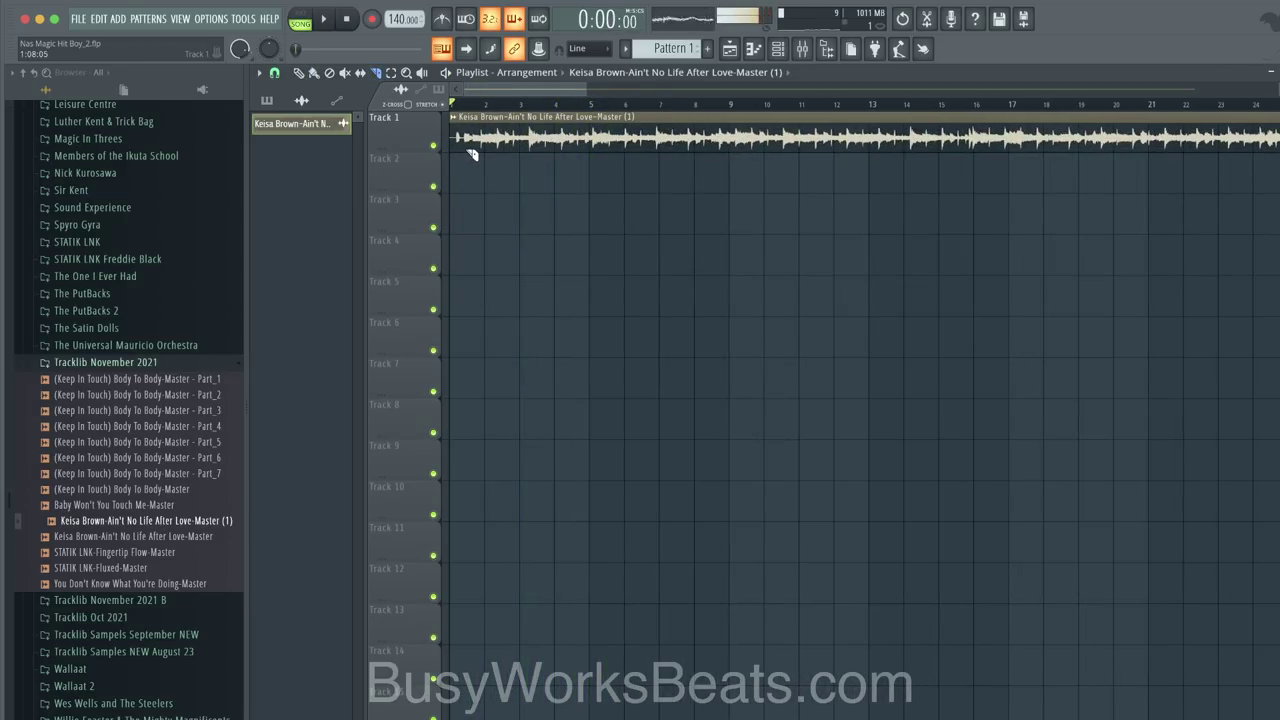
scroll(472, 150, up, 3)
key(space)
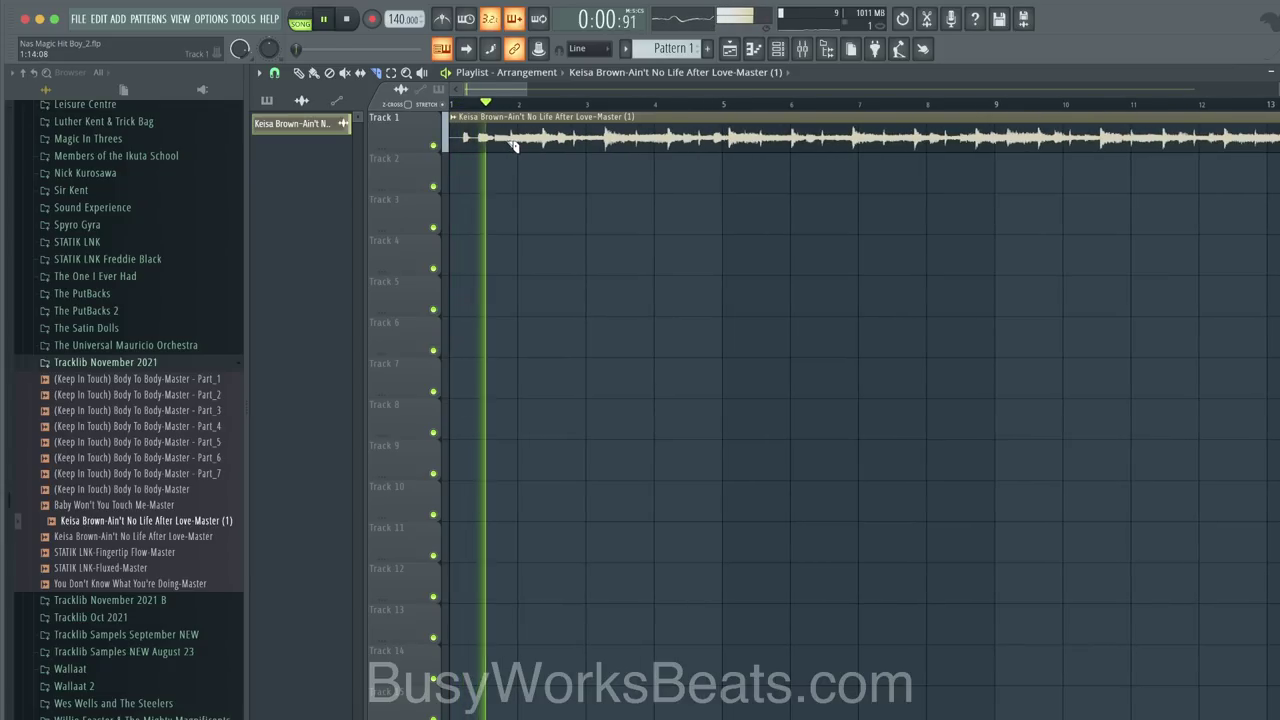
key(space)
Step: Slice the intro off the Track 1 clip just before bar 2, delete it, and move the remaining audio to bar 1
scroll(513, 146, up, 2)
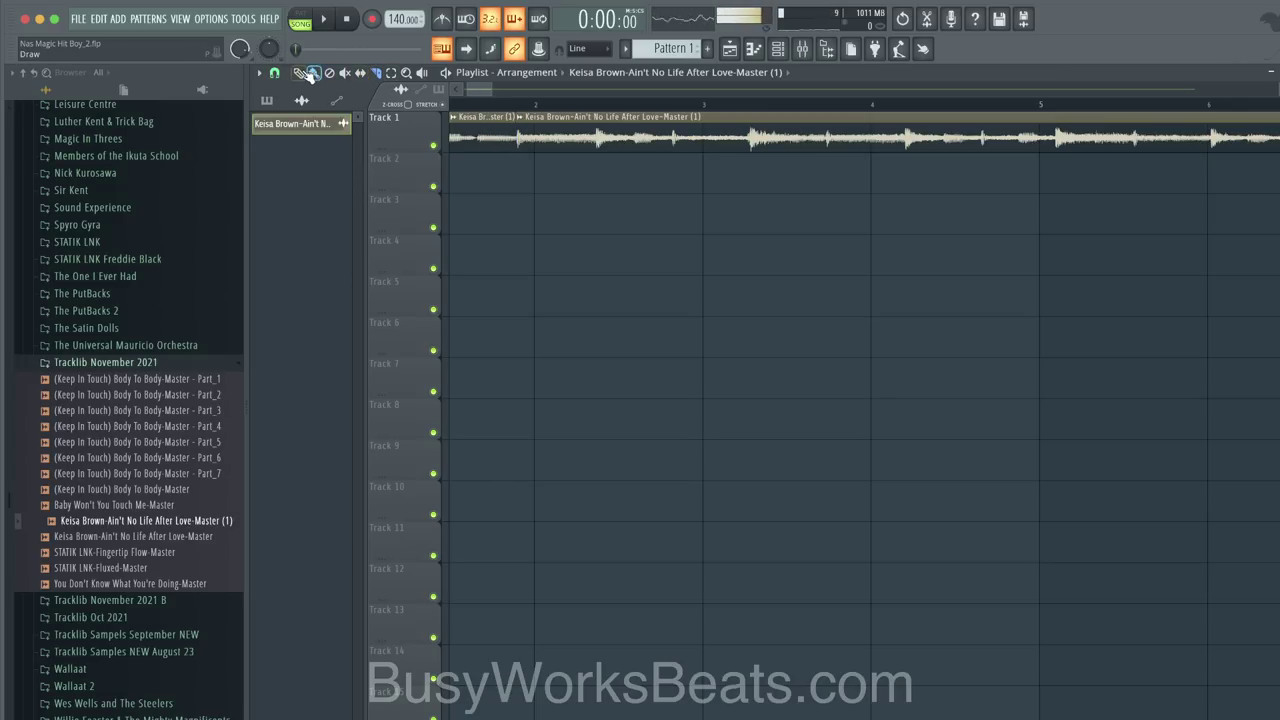
right_click(499, 141)
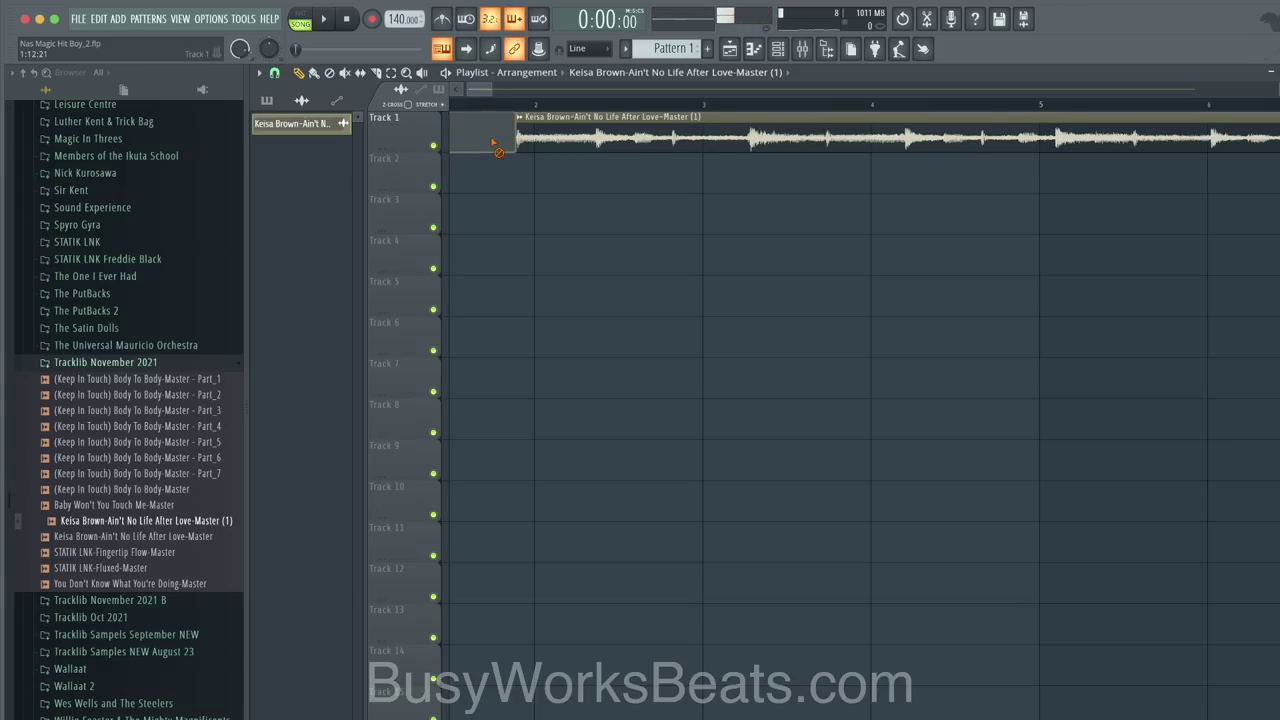
drag(530, 128, 419, 132)
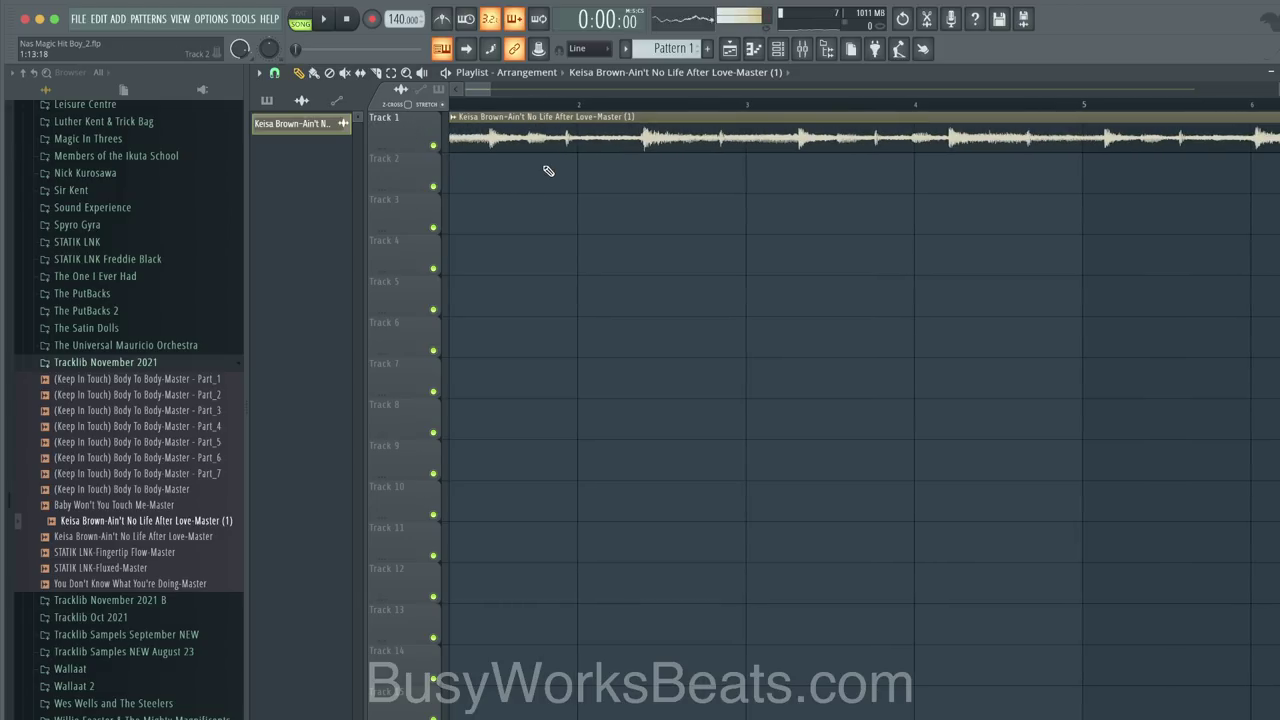
drag(562, 134, 538, 138)
scroll(532, 150, left, 1)
scroll(554, 166, left, 1)
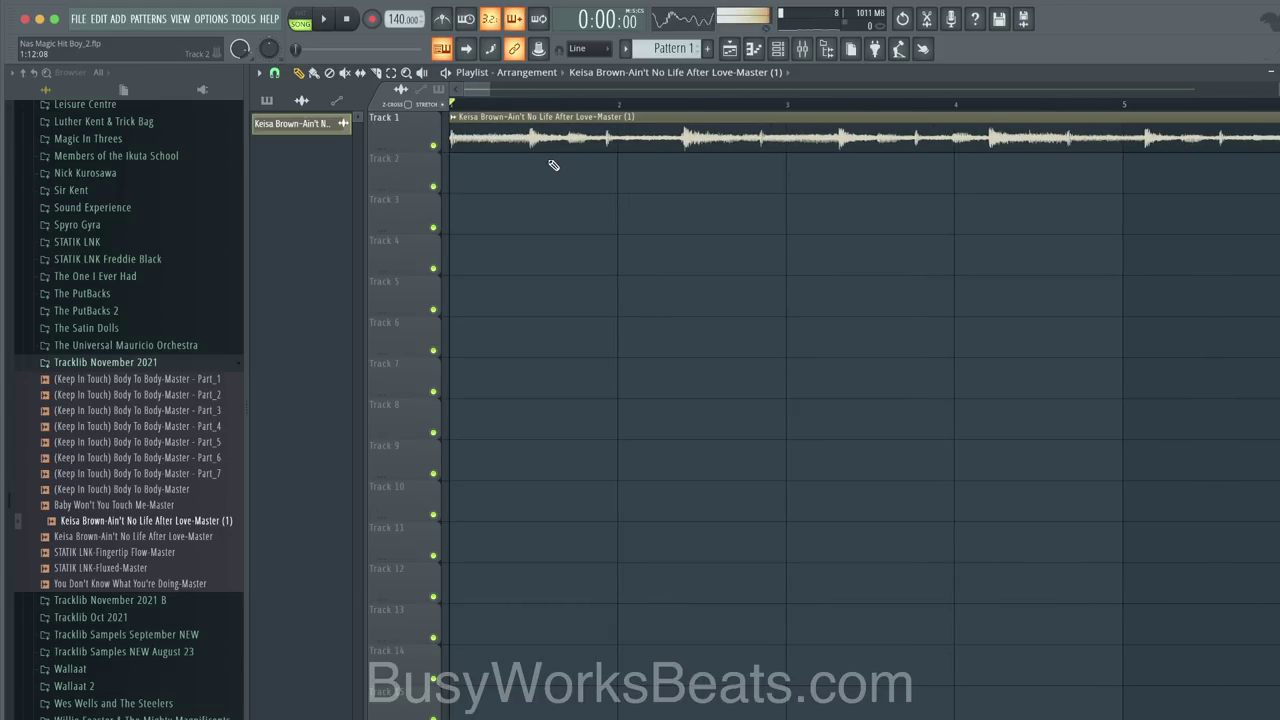
Step: Audition the trimmed clip, slice it at the end of the phrase midway through bar 4, and delete the remaining audio
key(space)
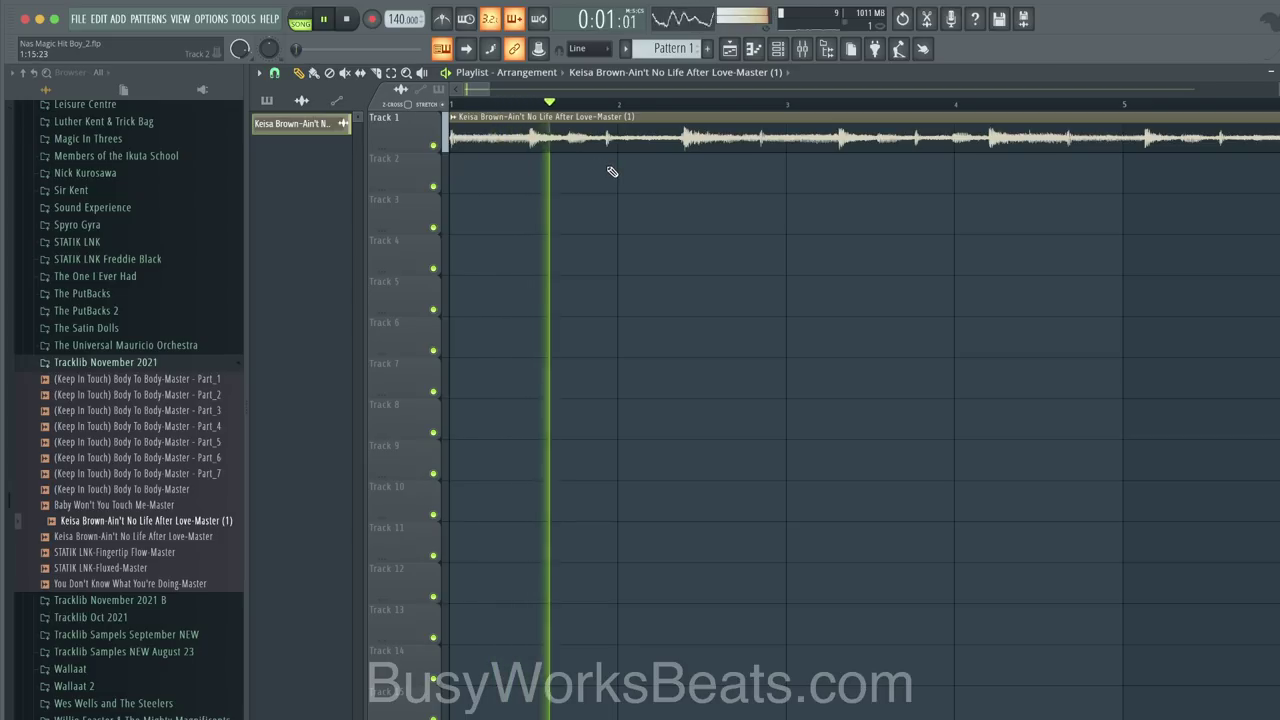
scroll(648, 166, down, 1)
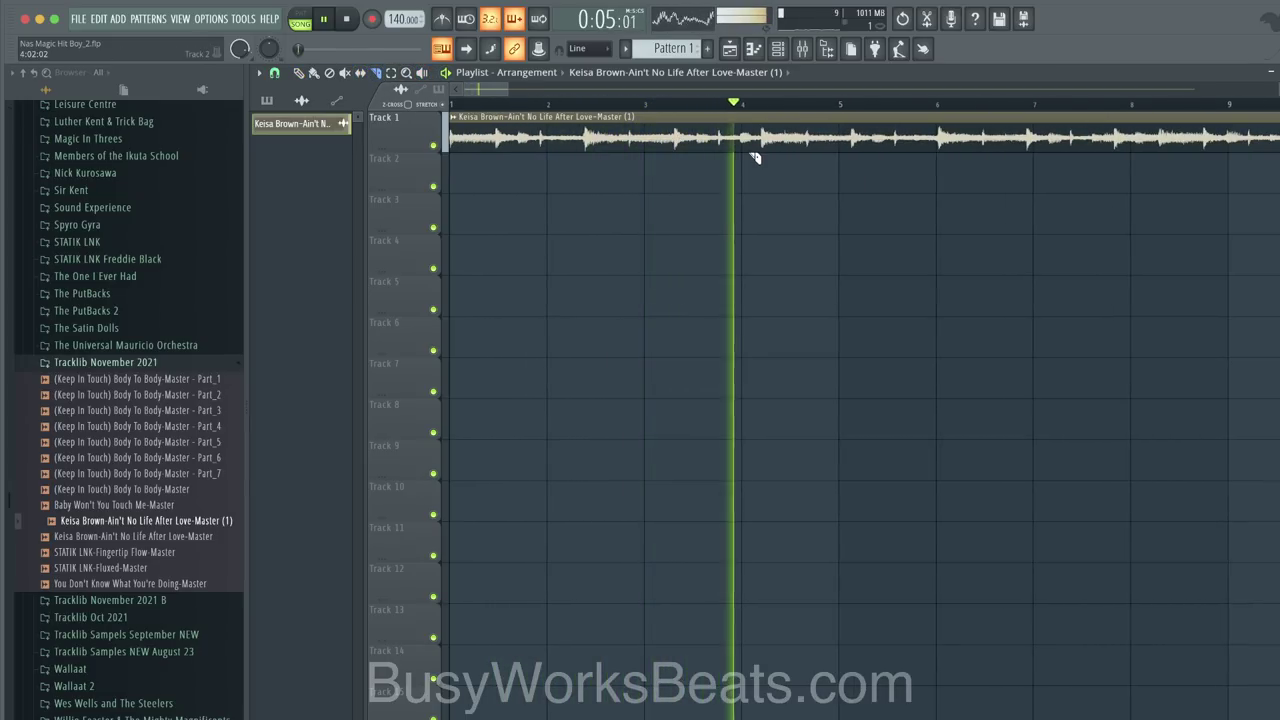
scroll(800, 147, up, 1)
key(space)
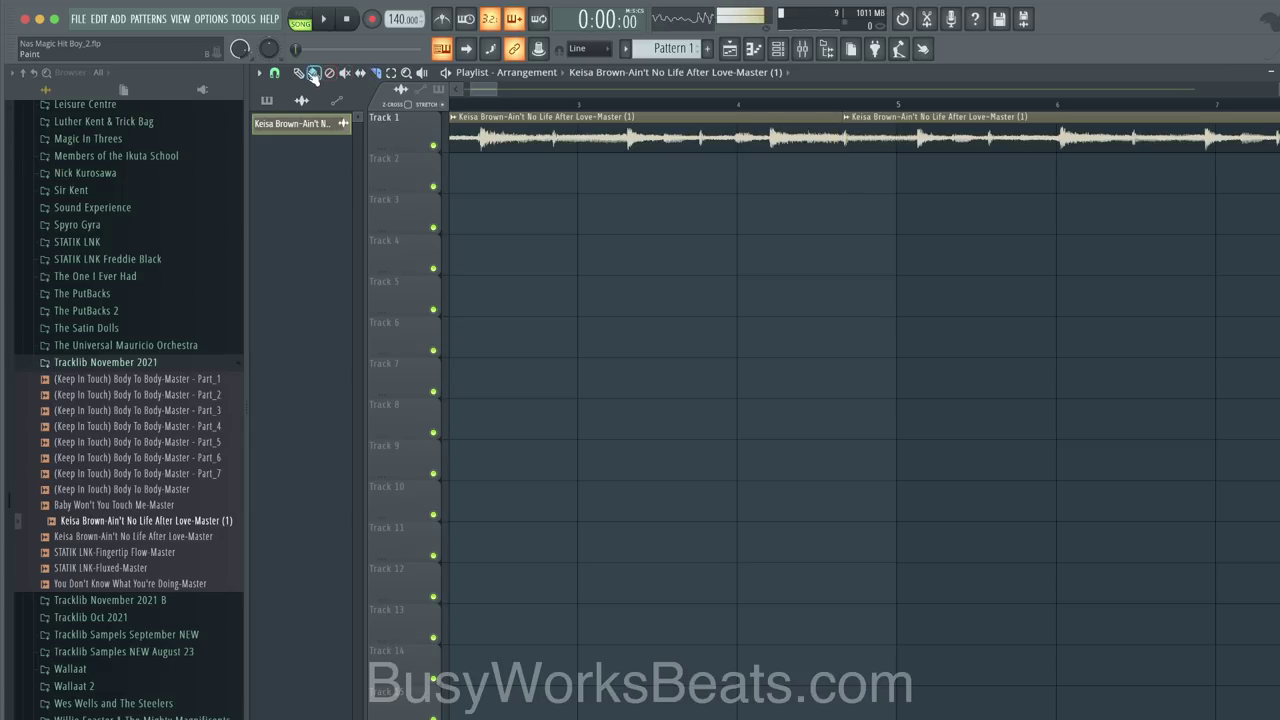
right_click(887, 142)
scroll(752, 189, down, 1)
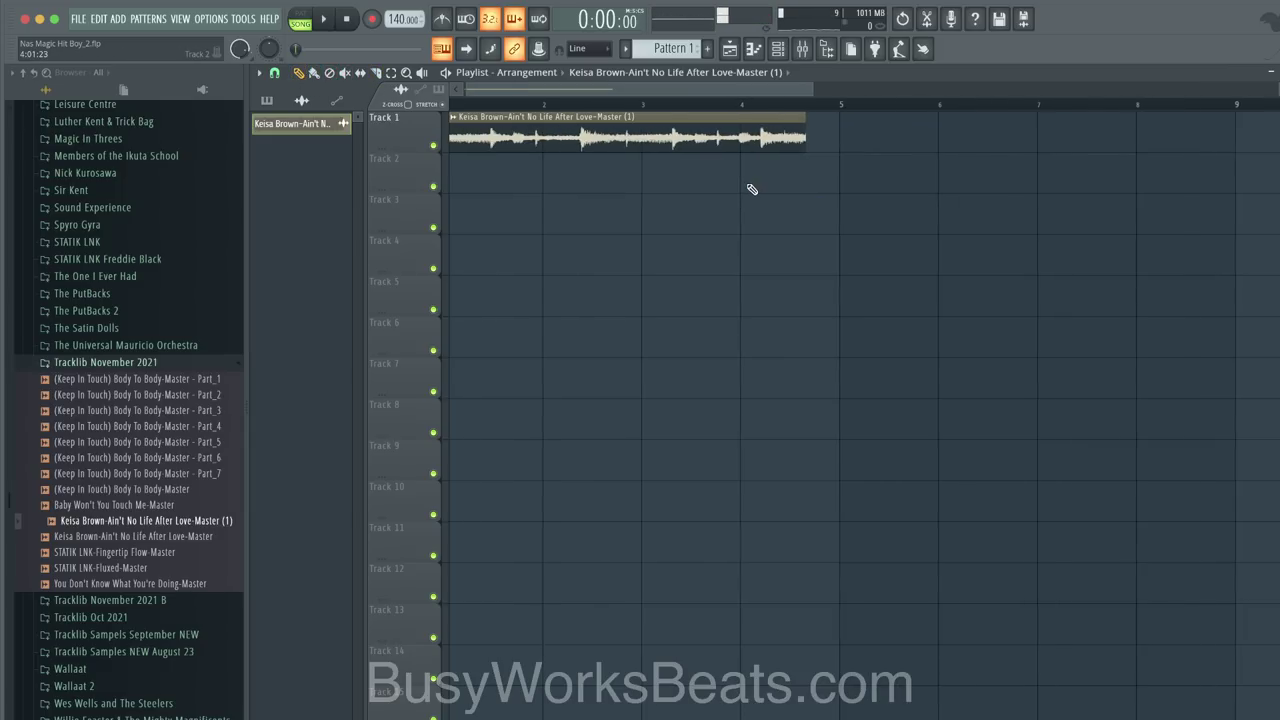
Step: Make the trimmed clip unique as a sample, saving it under the suggested name in the Tracklib November 2021 folder
click(462, 122)
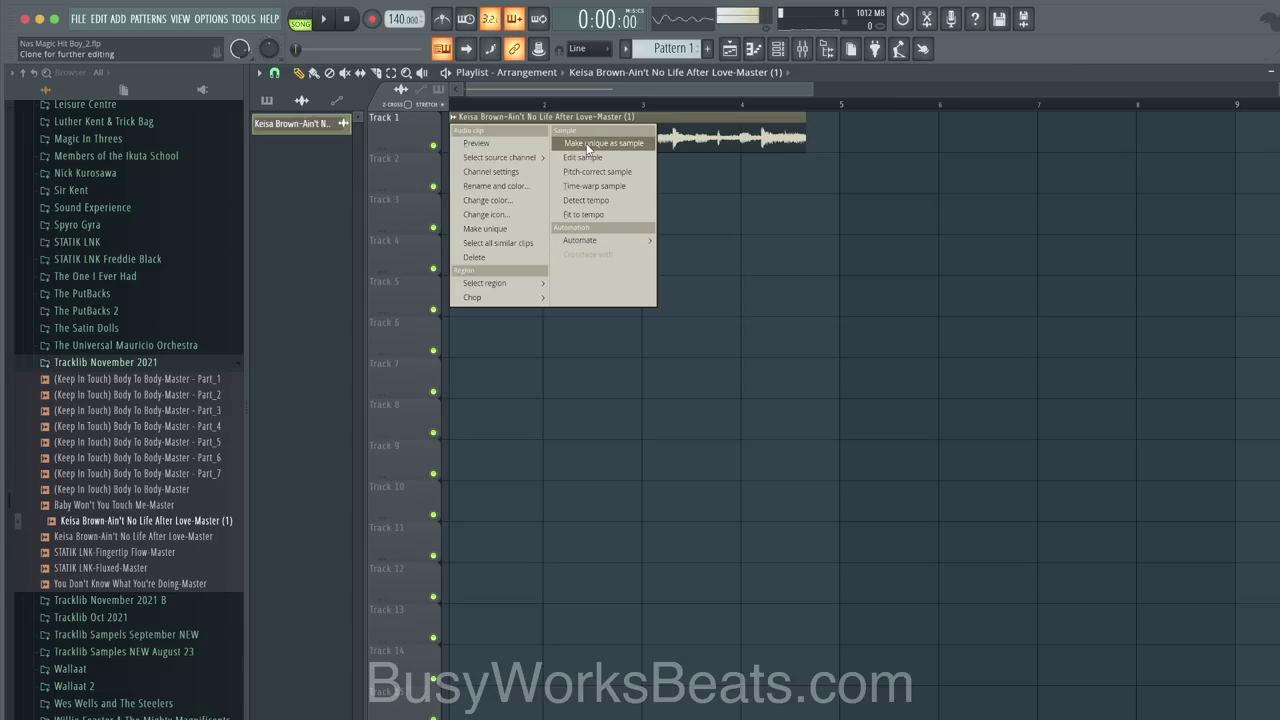
click(586, 143)
click(761, 440)
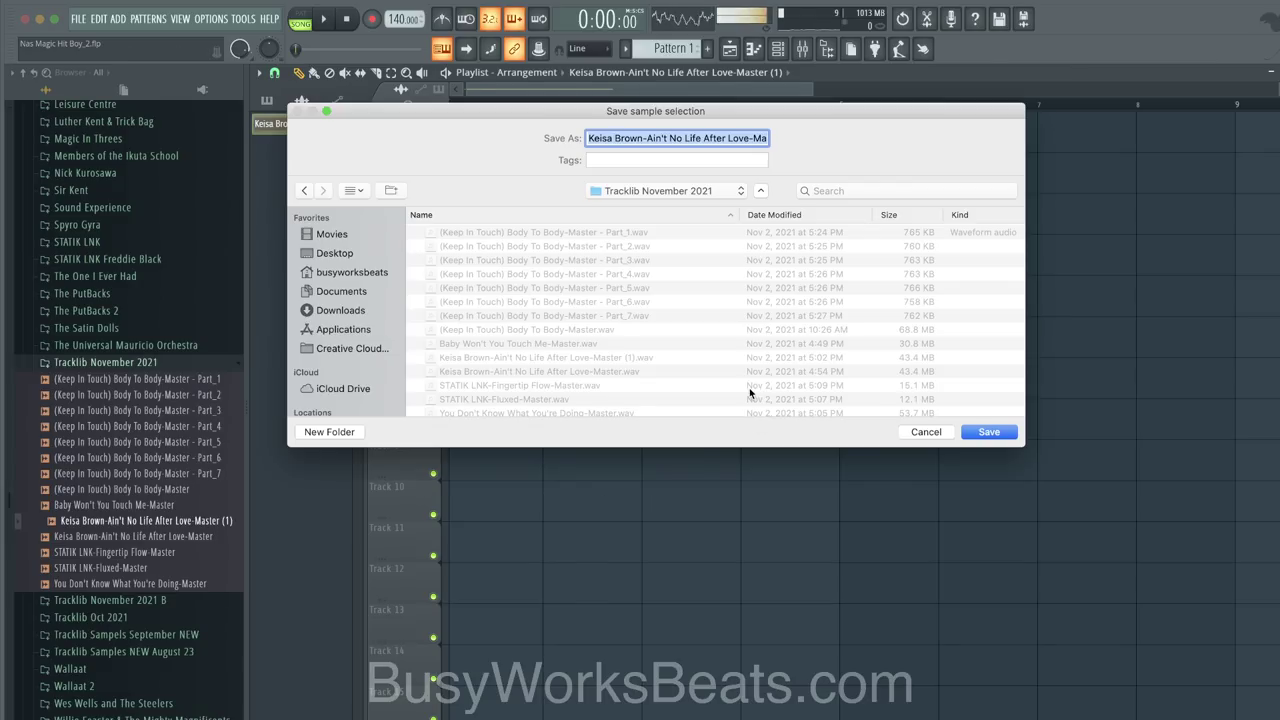
key(Return)
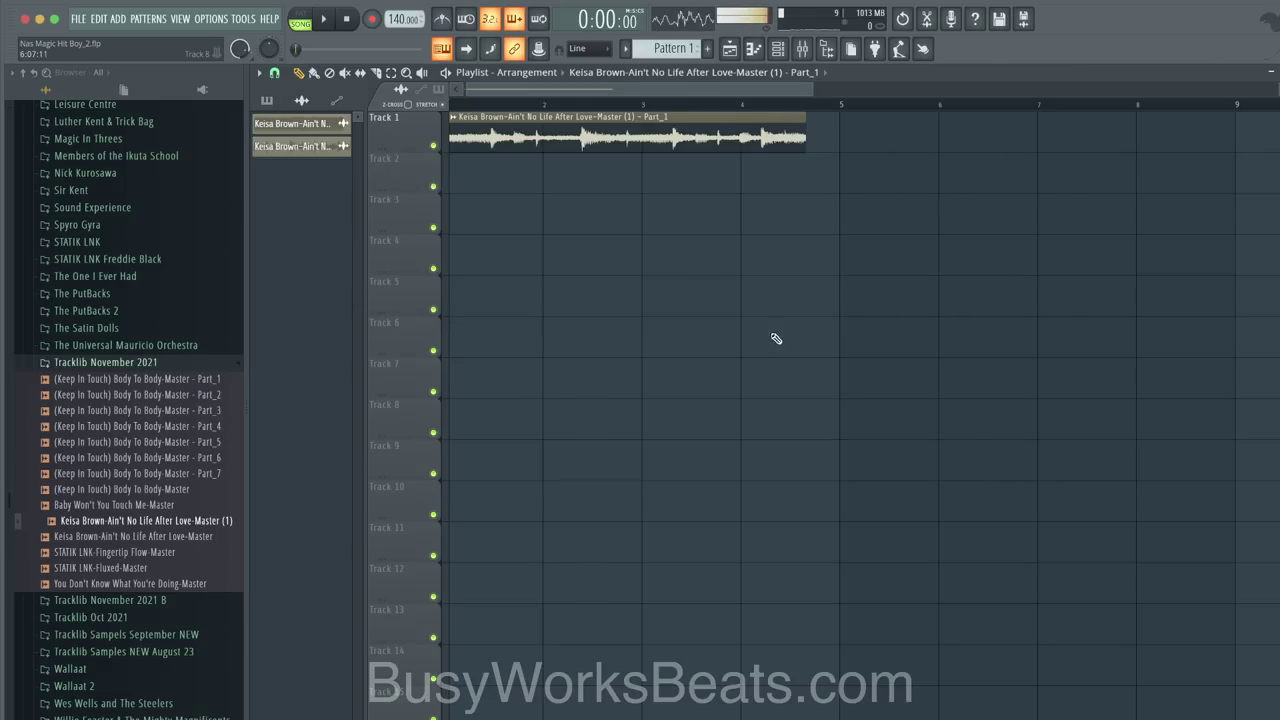
Step: Set the Part_1 sample's stretch mode to Stretch Pro and its stretch time to 4:00:00, and audition the result
click(456, 119)
click(490, 172)
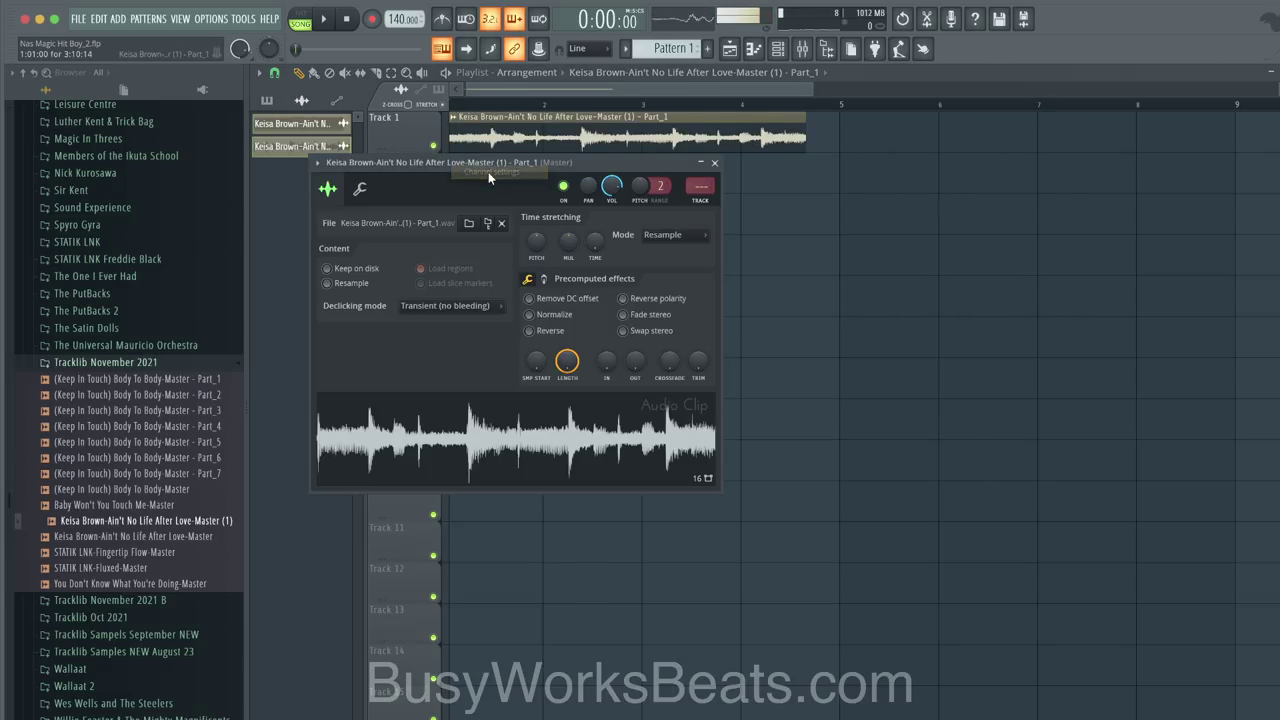
click(663, 236)
click(672, 290)
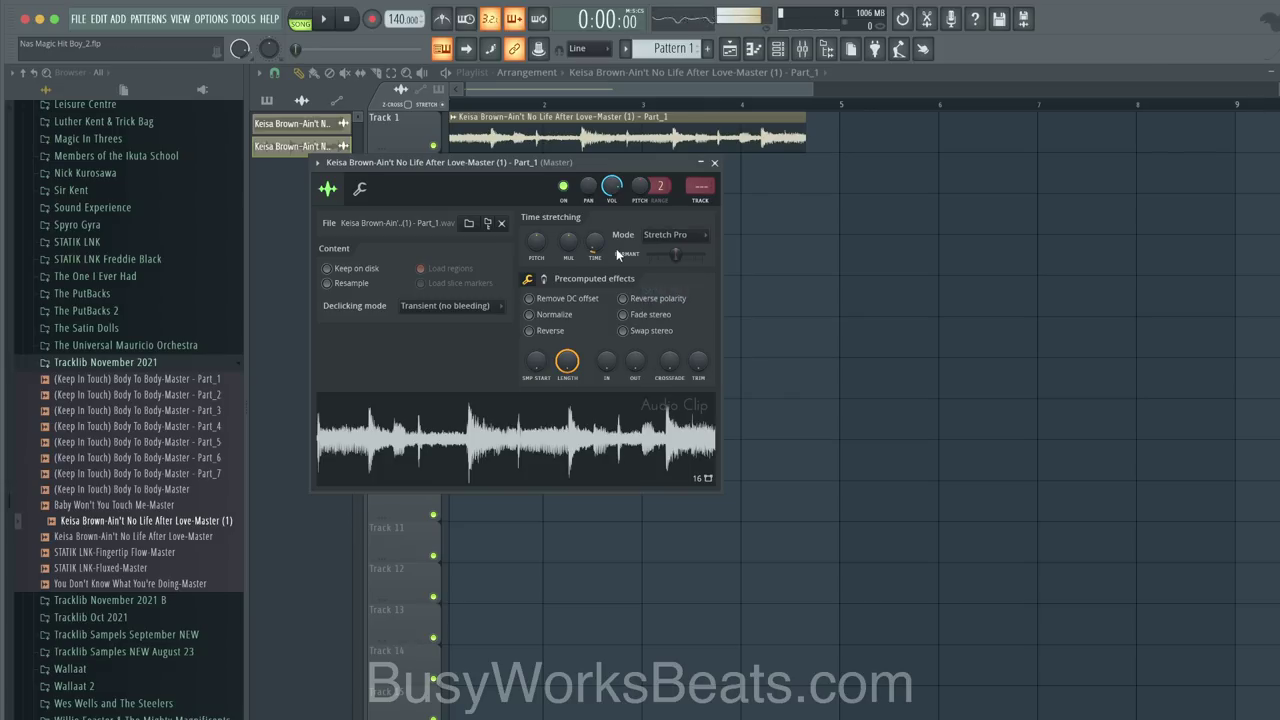
drag(598, 236, 598, 217)
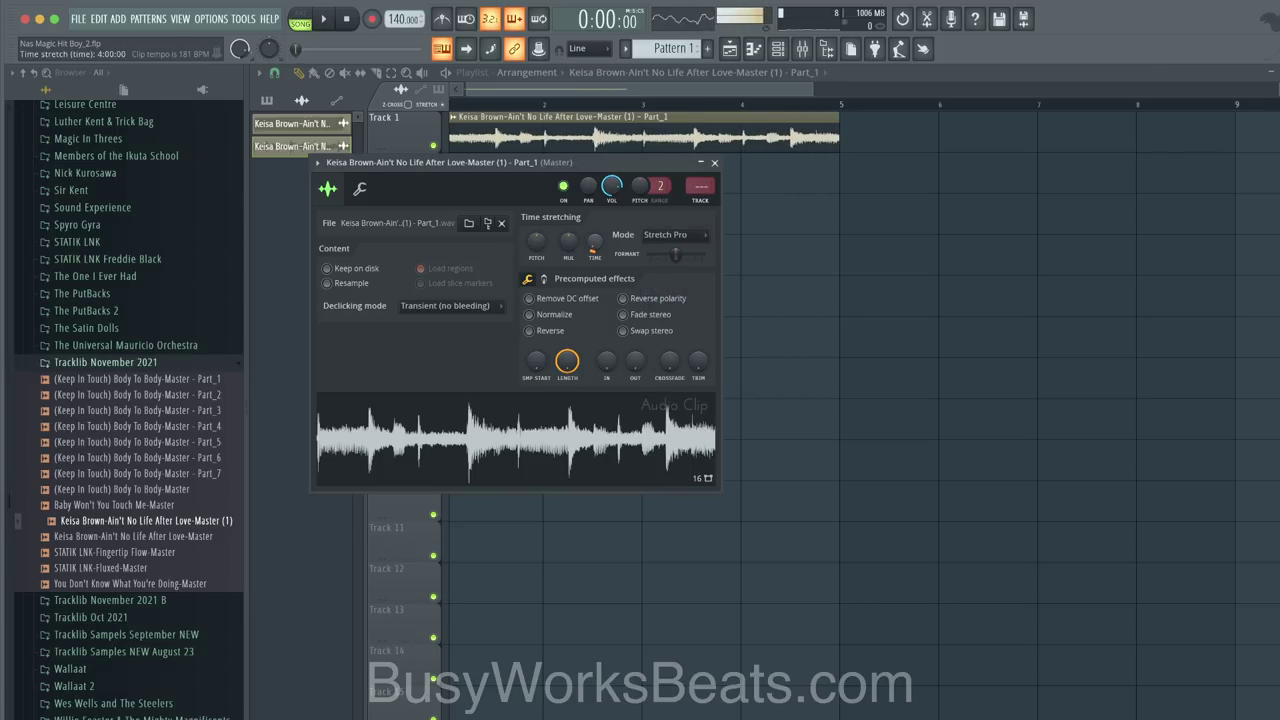
key(space)
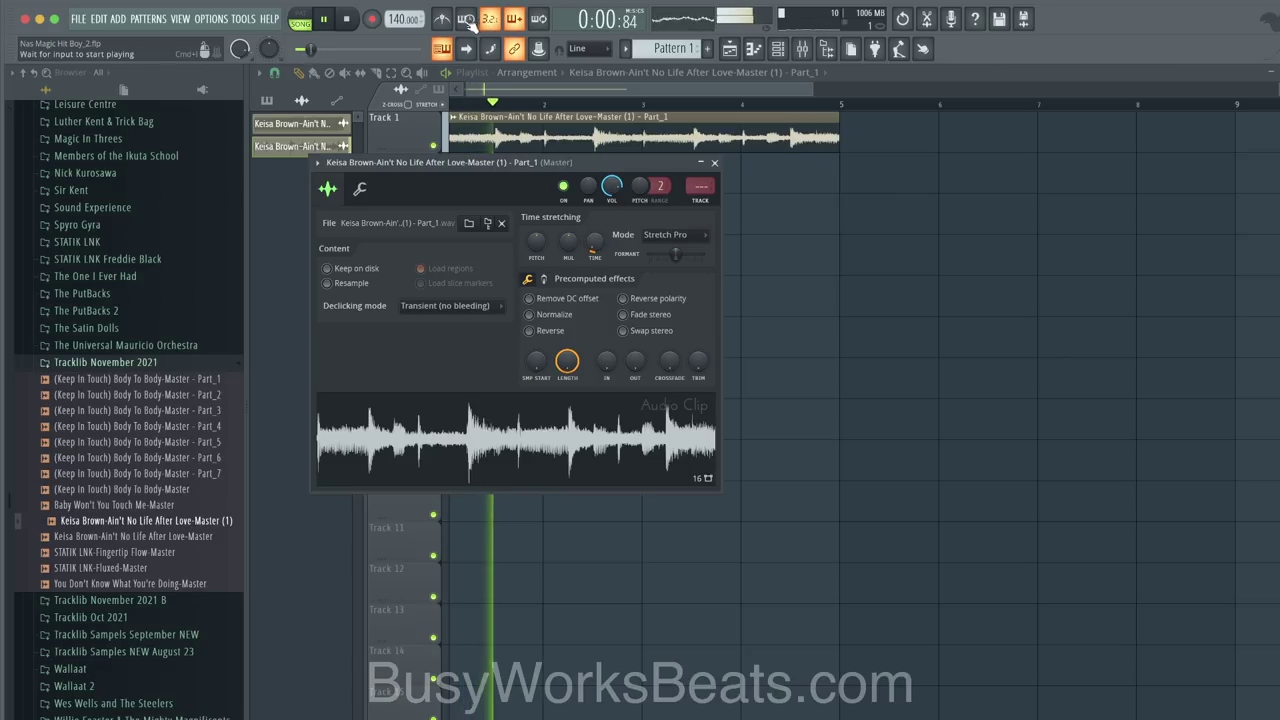
click(722, 165)
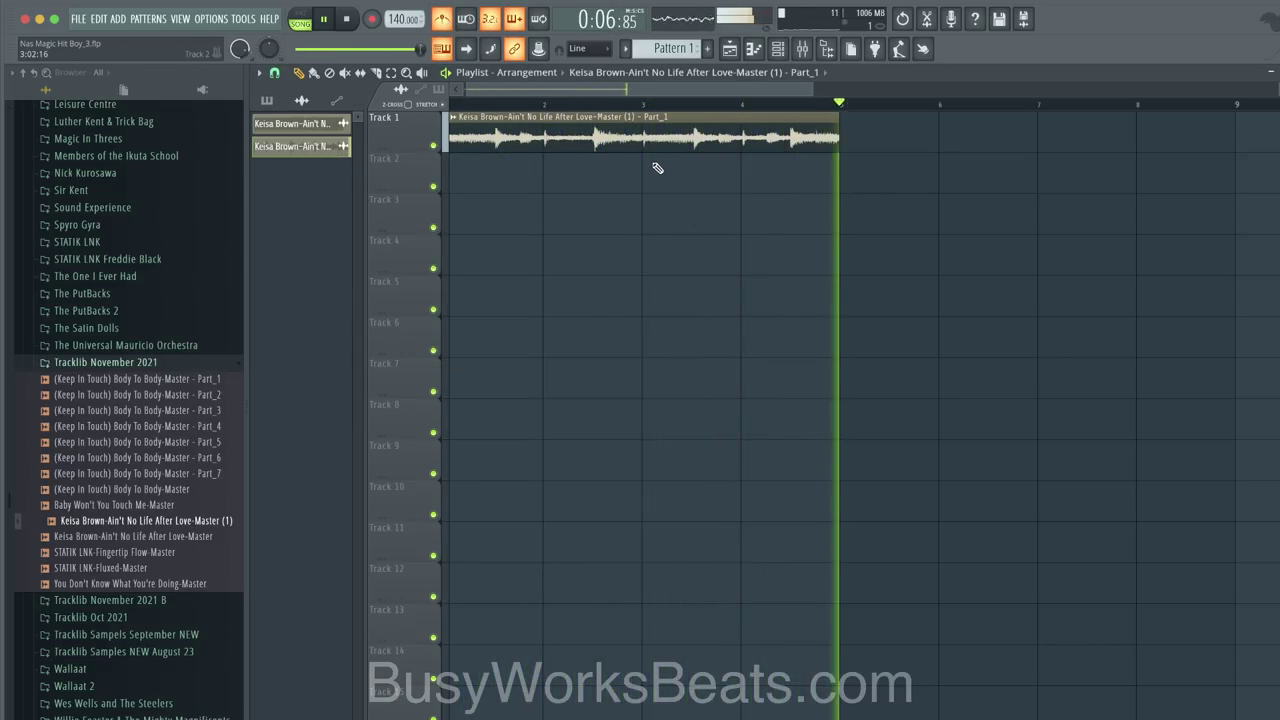
key(space)
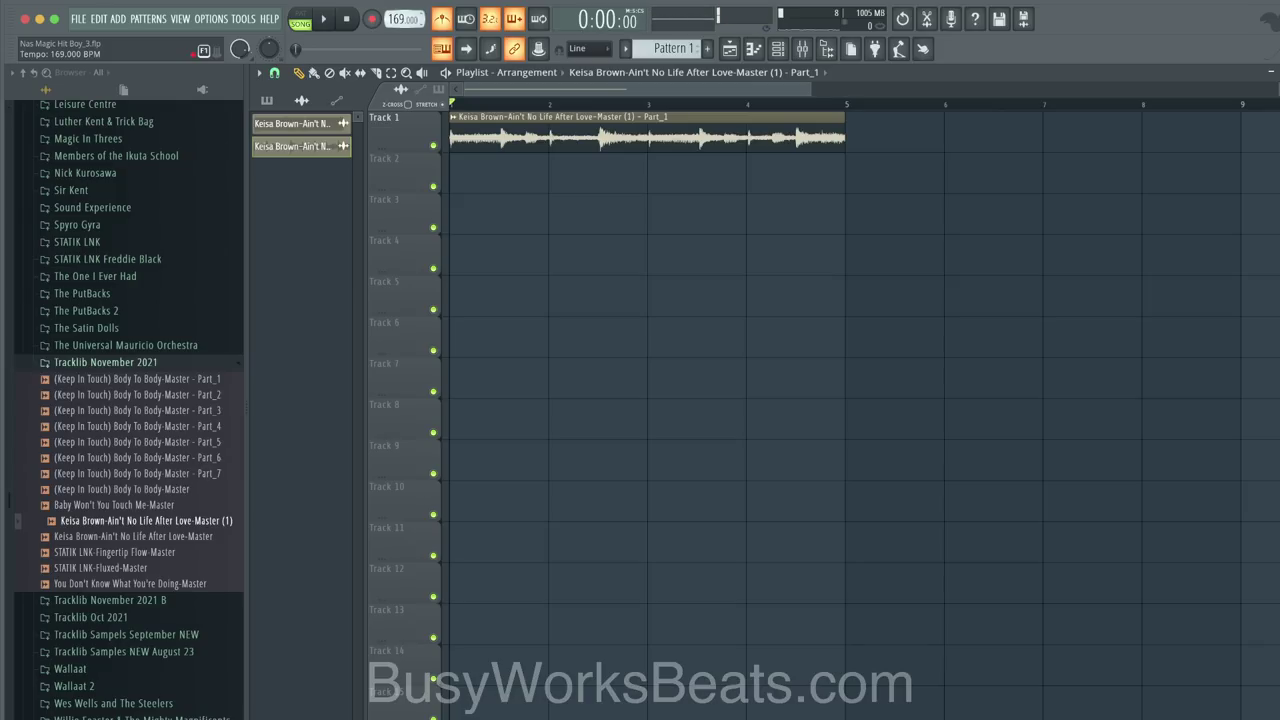
Step: Set the project tempo to 168 BPM and play the stretched clip against the metronome
key(space)
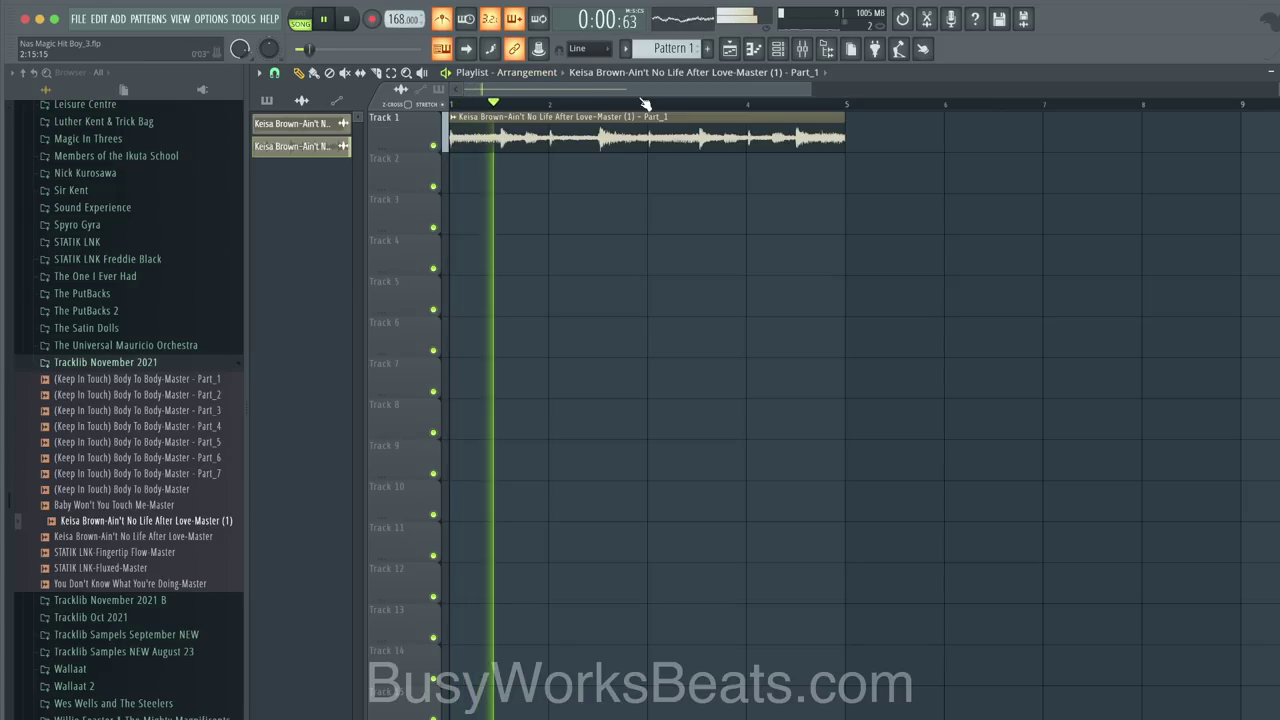
scroll(651, 103, down, 2)
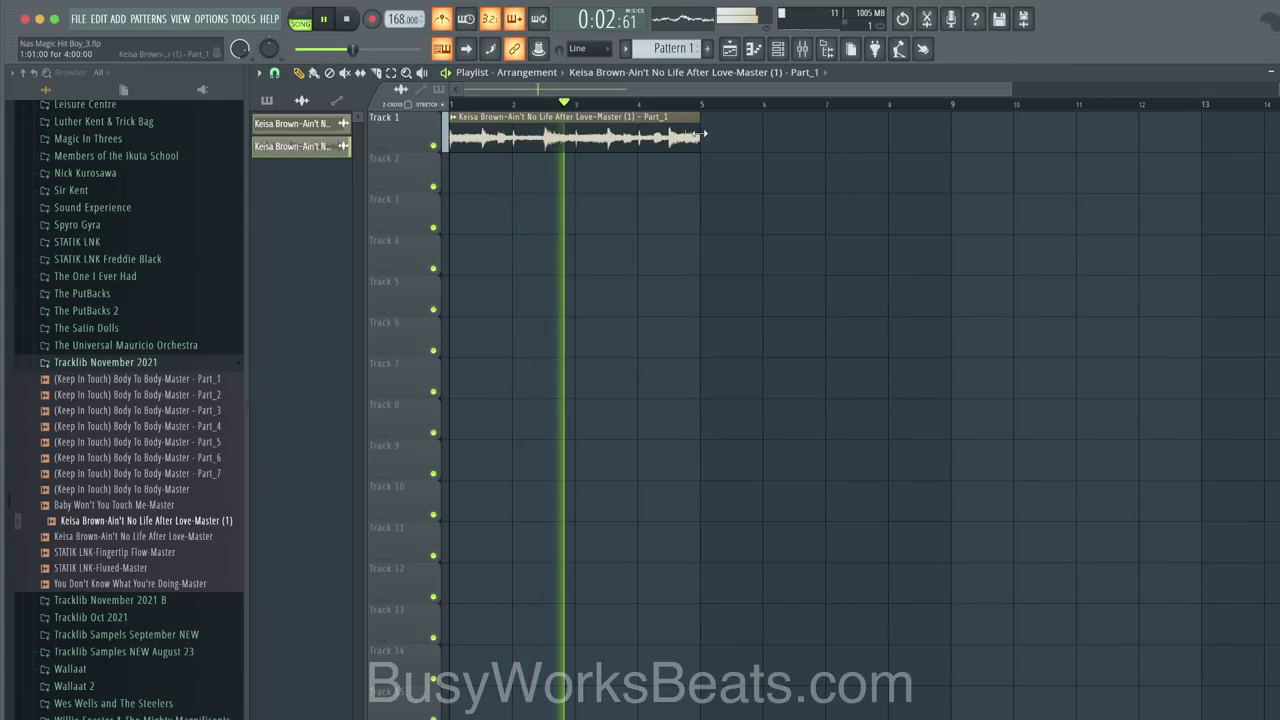
key(space)
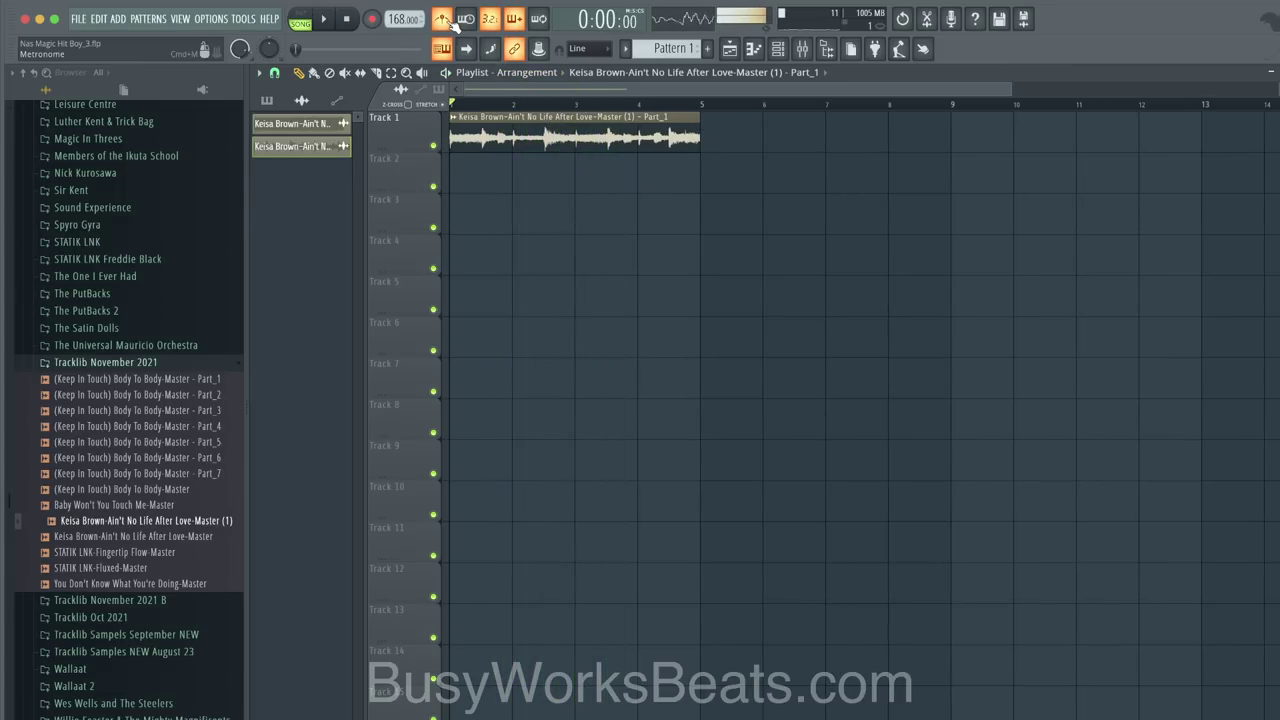
Step: Route the Part_1 sample channel to mixer insert 2 and load L2 Stereo in its first effect slot
key(space)
click(802, 49)
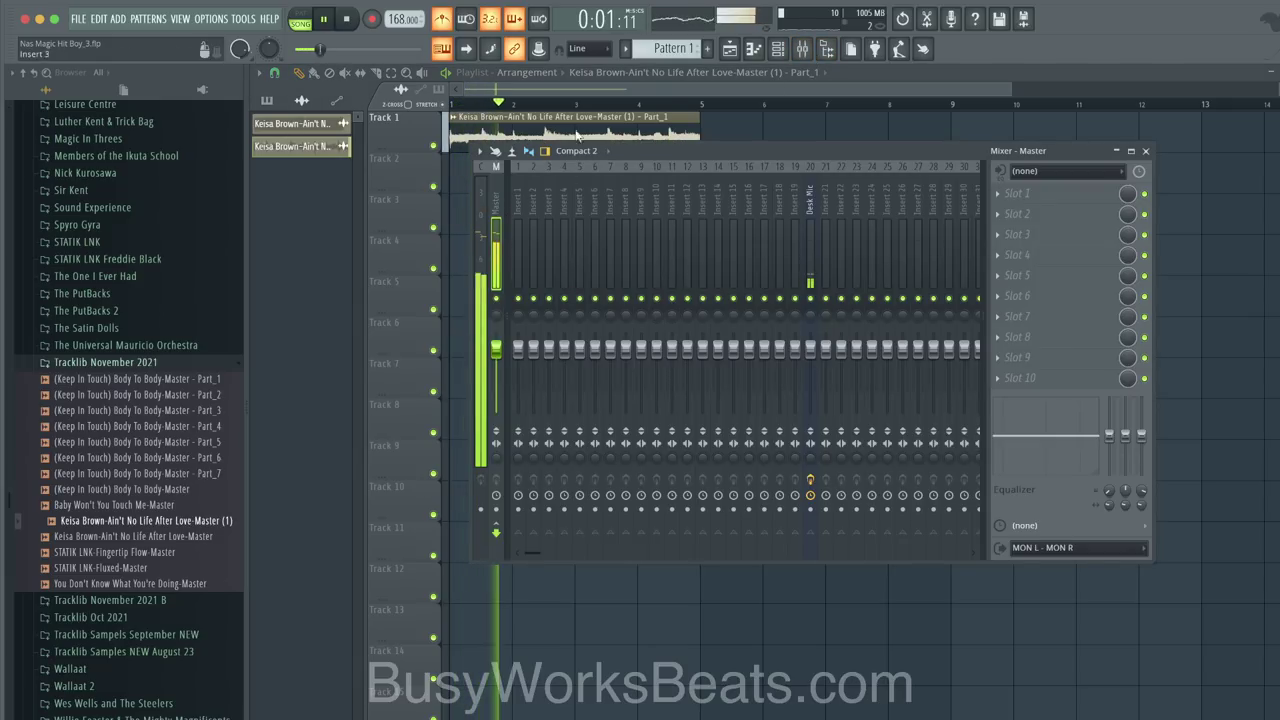
click(783, 49)
key(space)
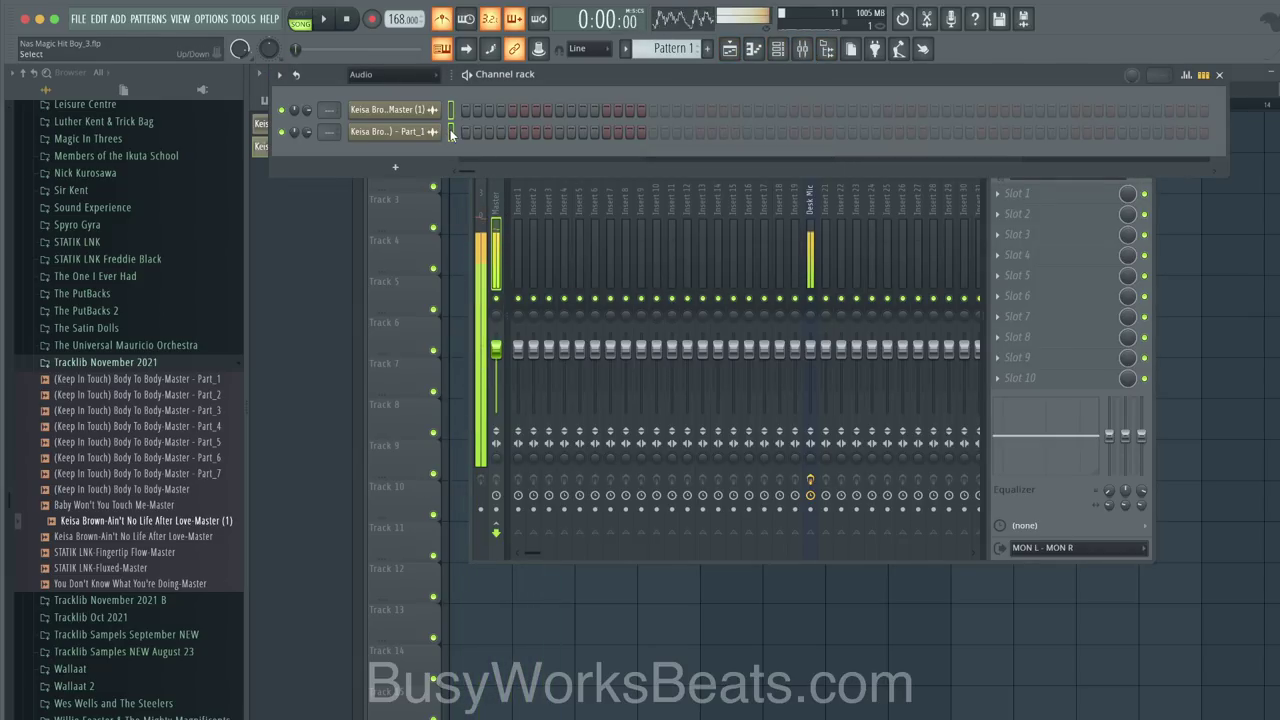
key(ctrl+l)
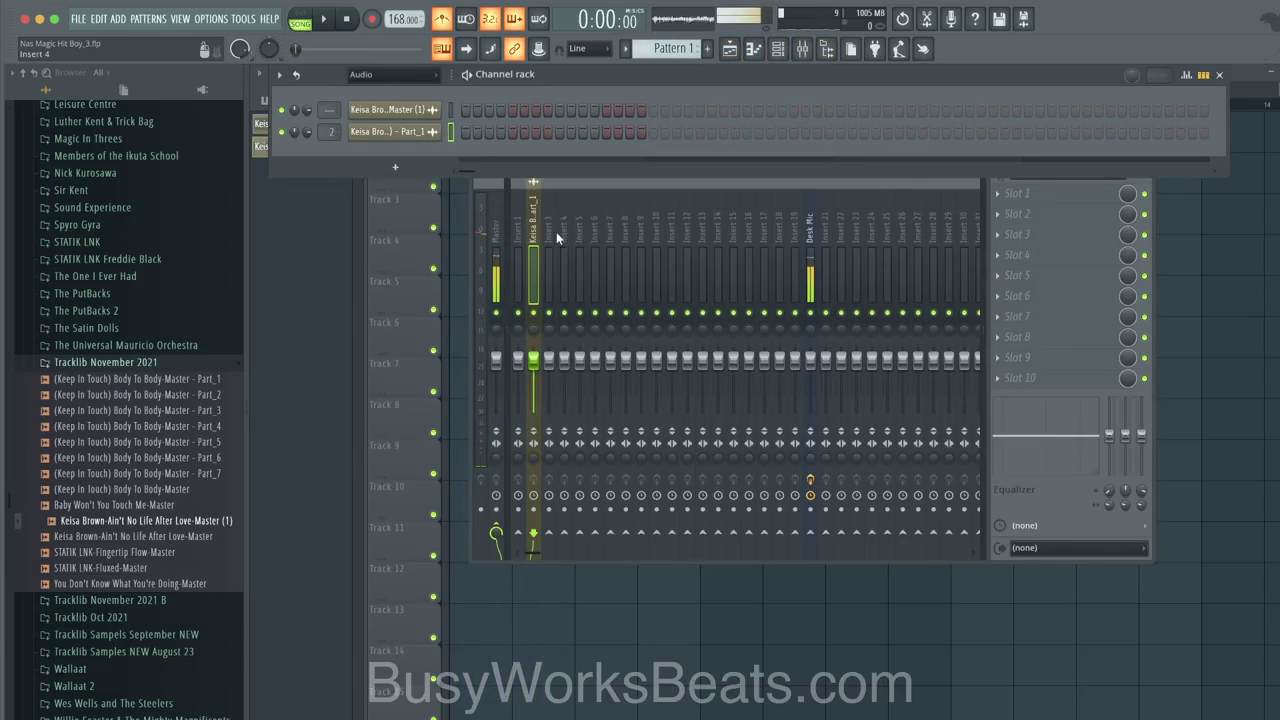
click(1063, 200)
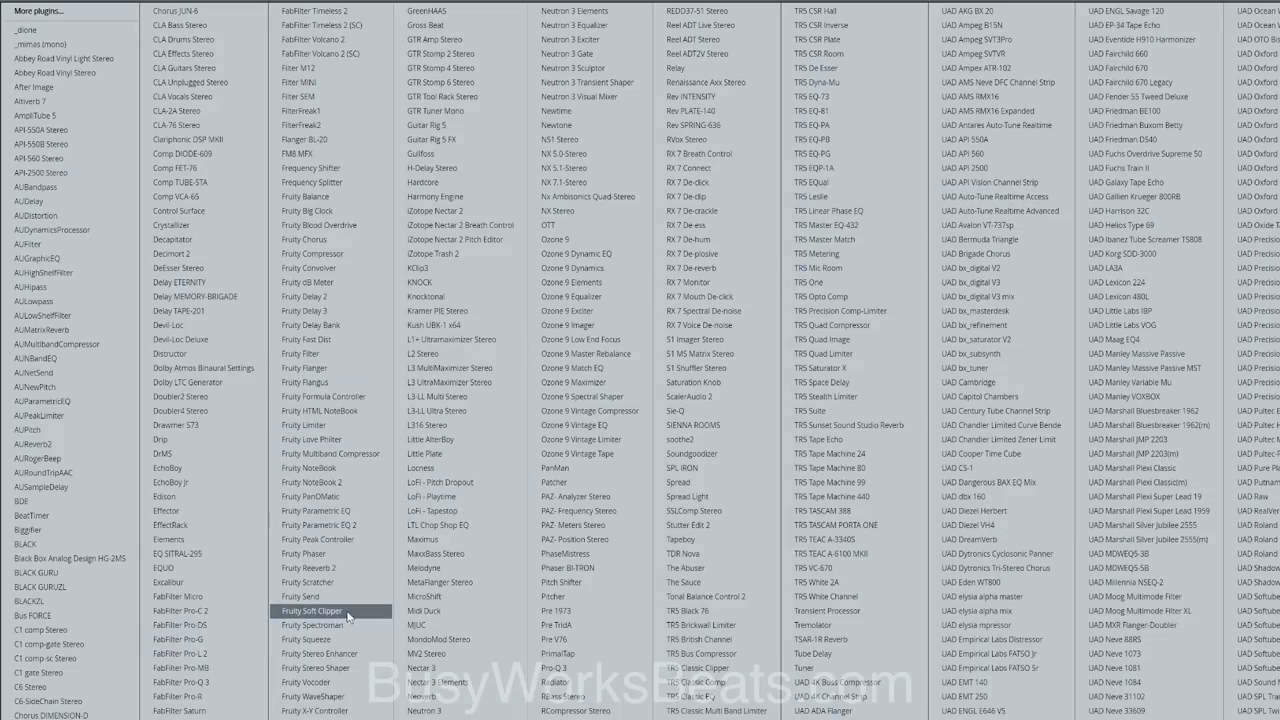
click(447, 352)
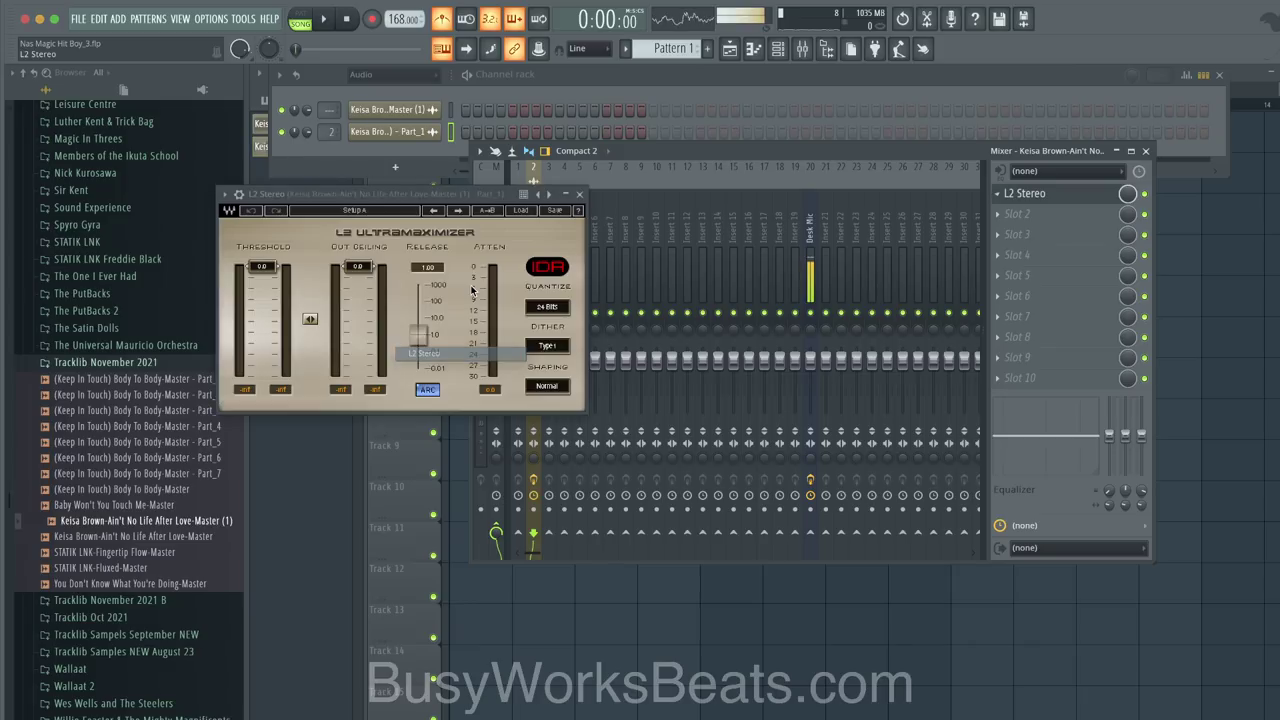
Step: Lower the L2's threshold and output ceiling together to -8.3 dB while auditioning the sample, with the metronome switched off
key(space)
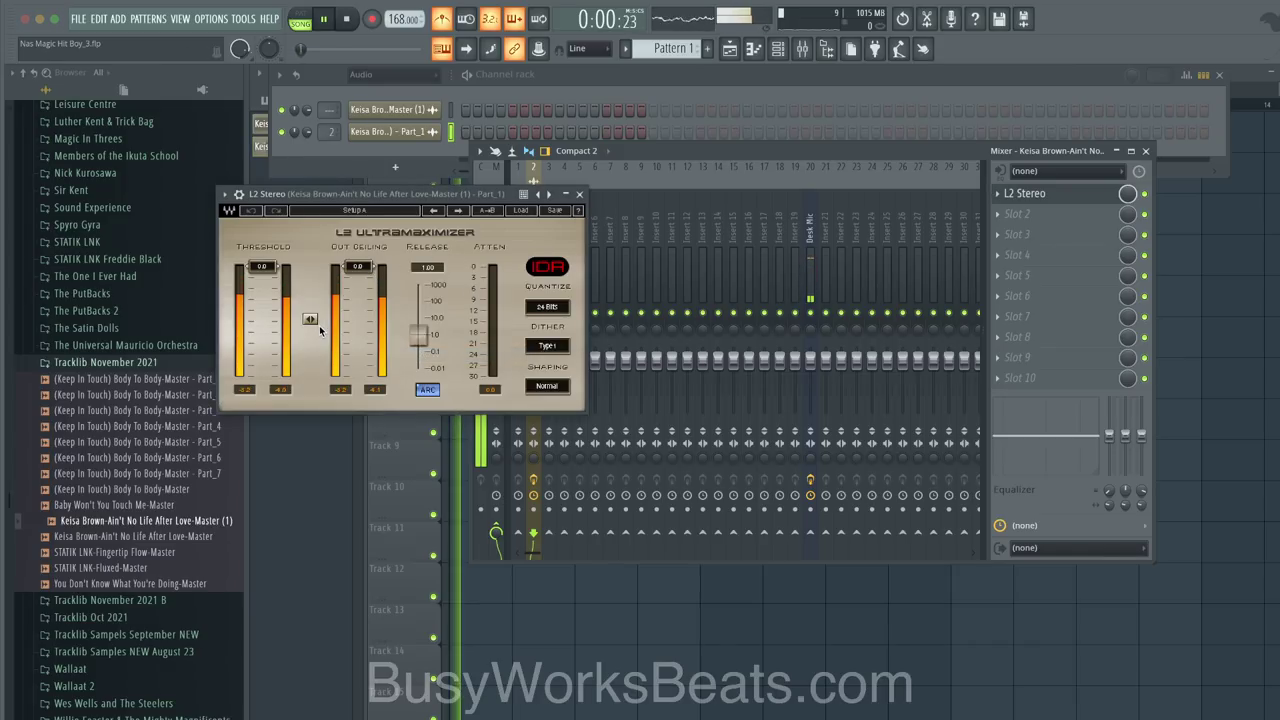
key(space)
drag(310, 319, 310, 347)
key(space)
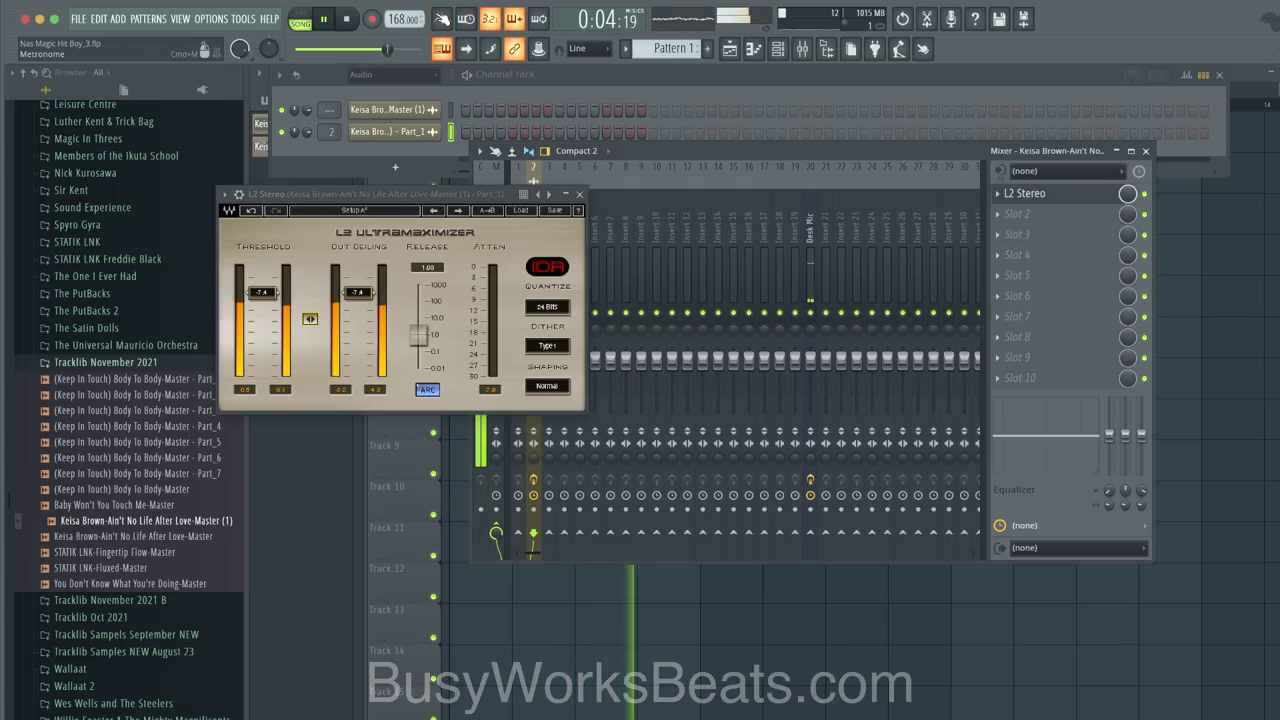
key(space)
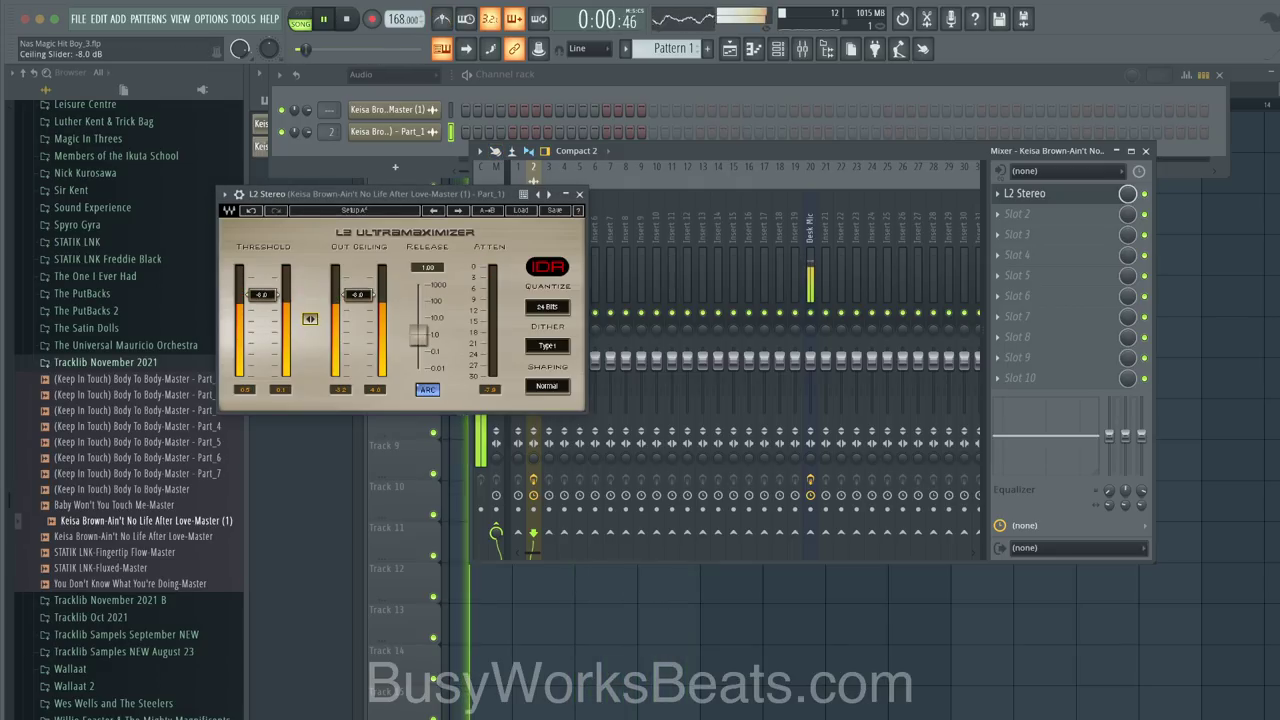
drag(310, 318, 310, 320)
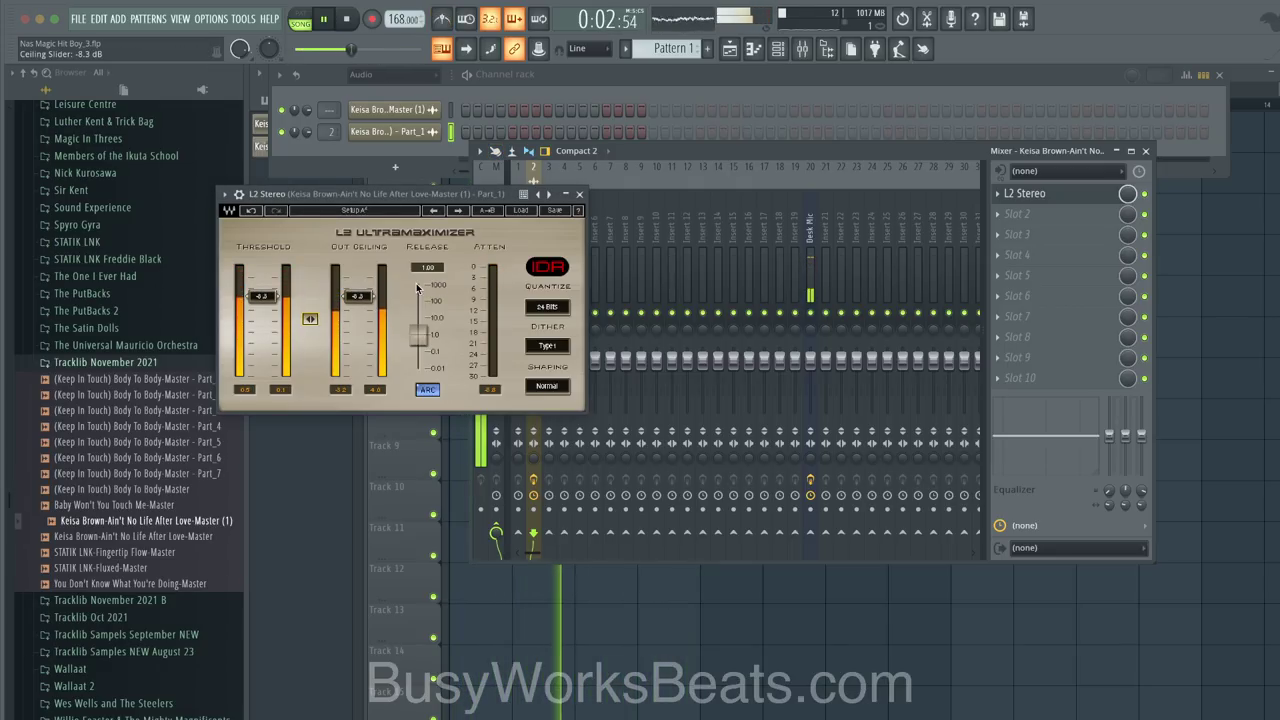
Step: Close the L2 limiter and save the project as a new version
click(579, 195)
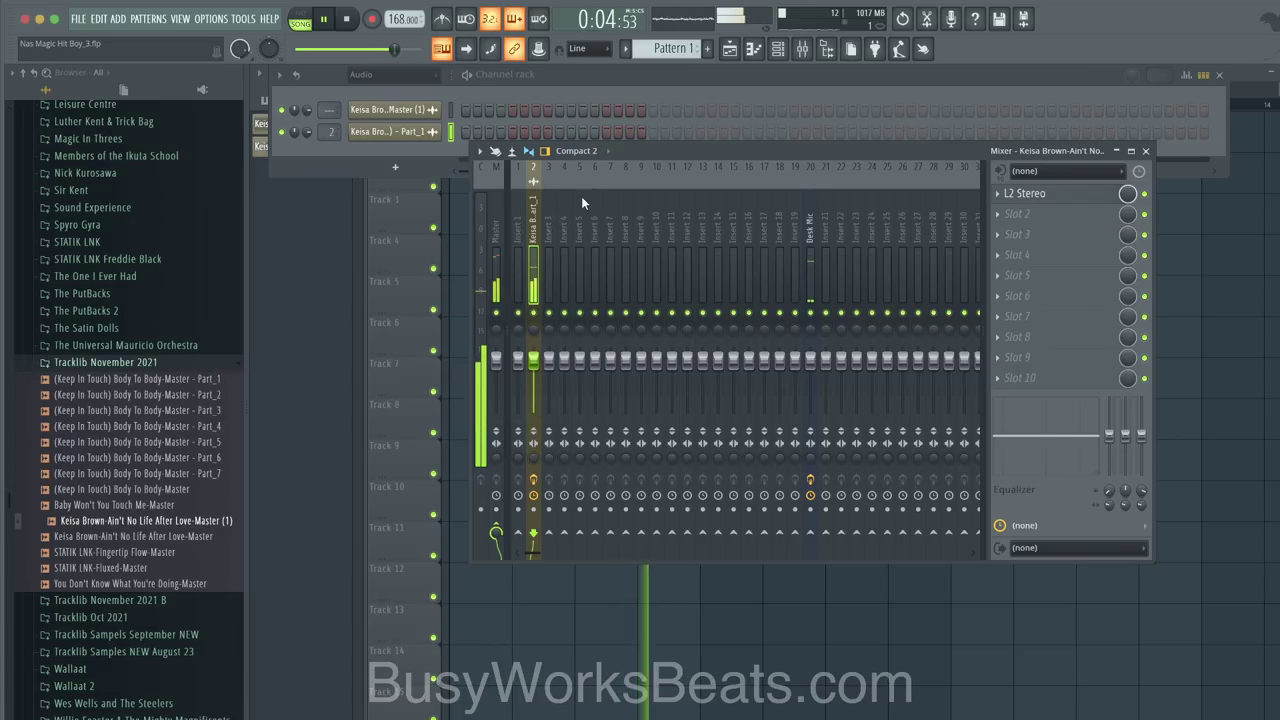
click(620, 88)
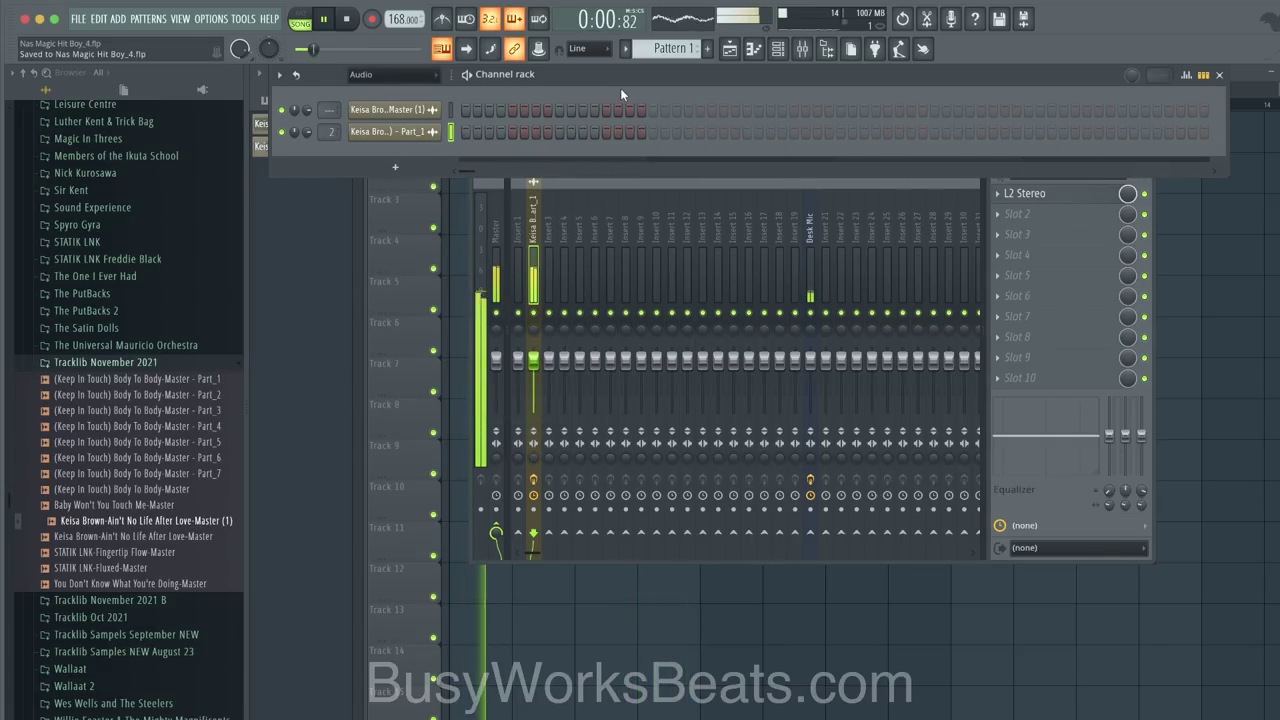
key(ctrl+n)
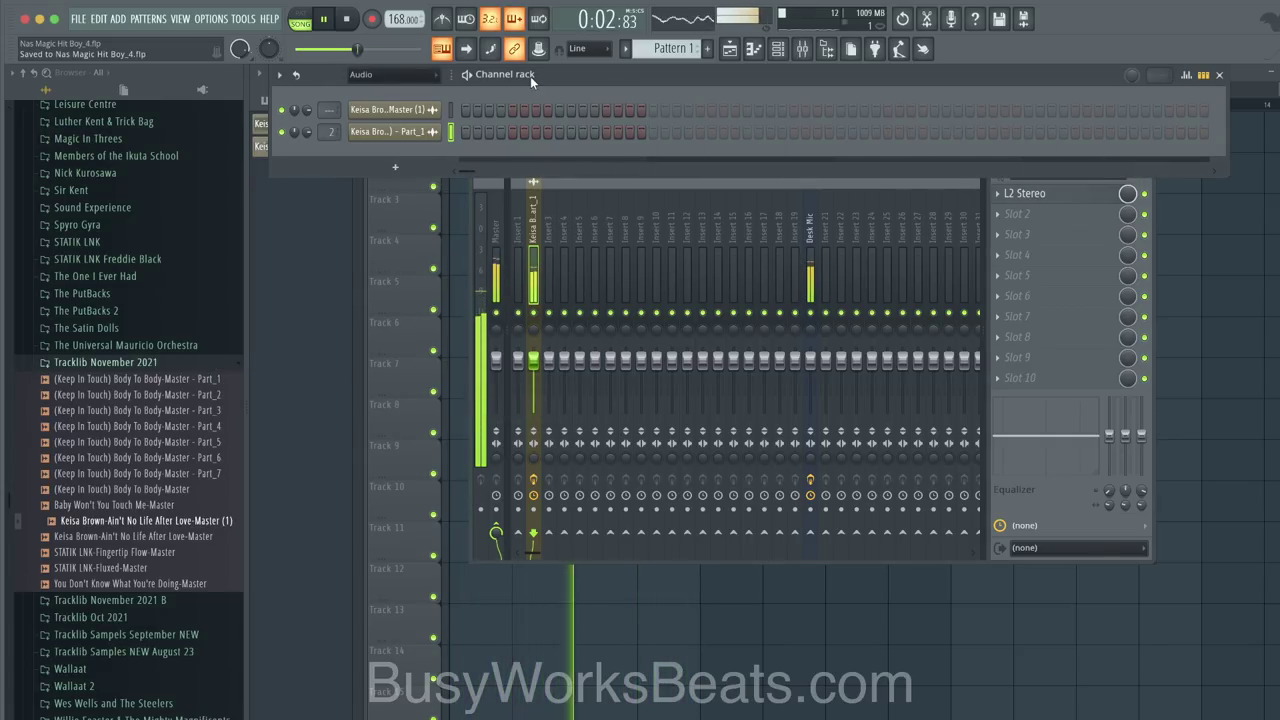
Step: Rename mixer insert 2 as Sample and save another new version of the project
right_click(535, 215)
click(583, 181)
text(Sample)
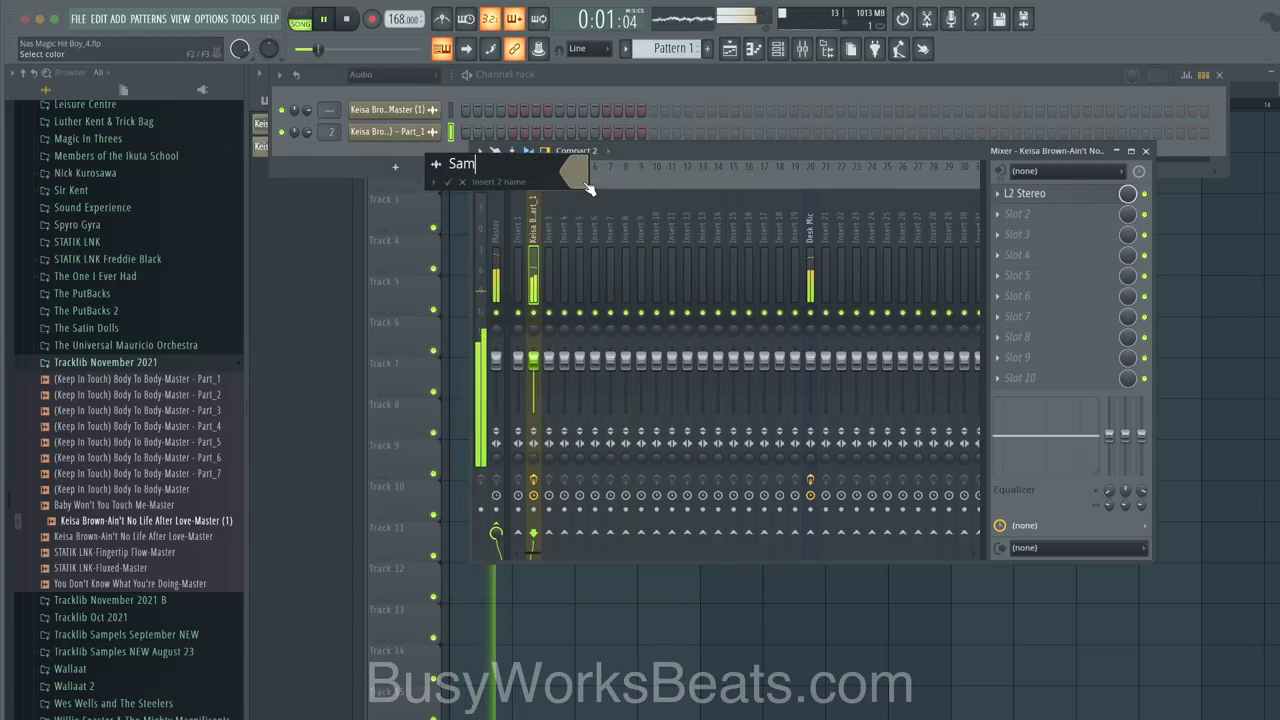
key(Return)
right_click(467, 299)
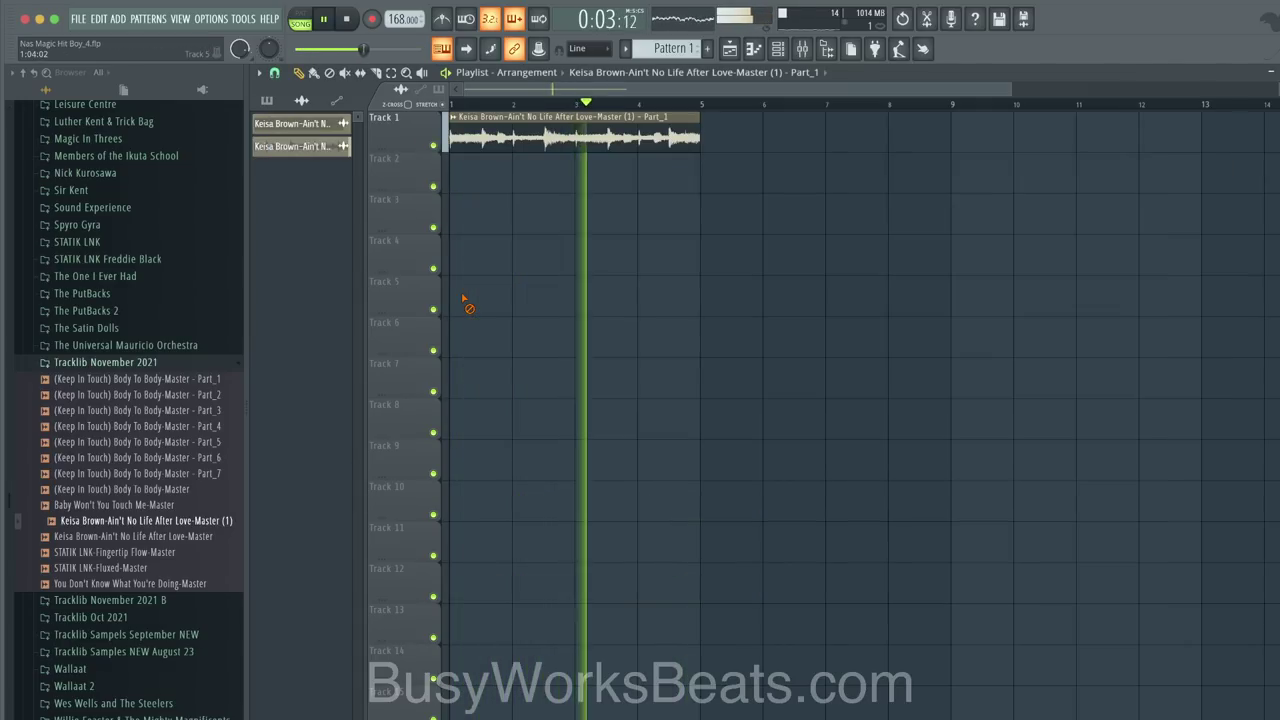
key(super+n)
key(space)
Step: Open the Part_1 clip's channel settings and raise its formant shift slightly while auditioning the sample
click(462, 118)
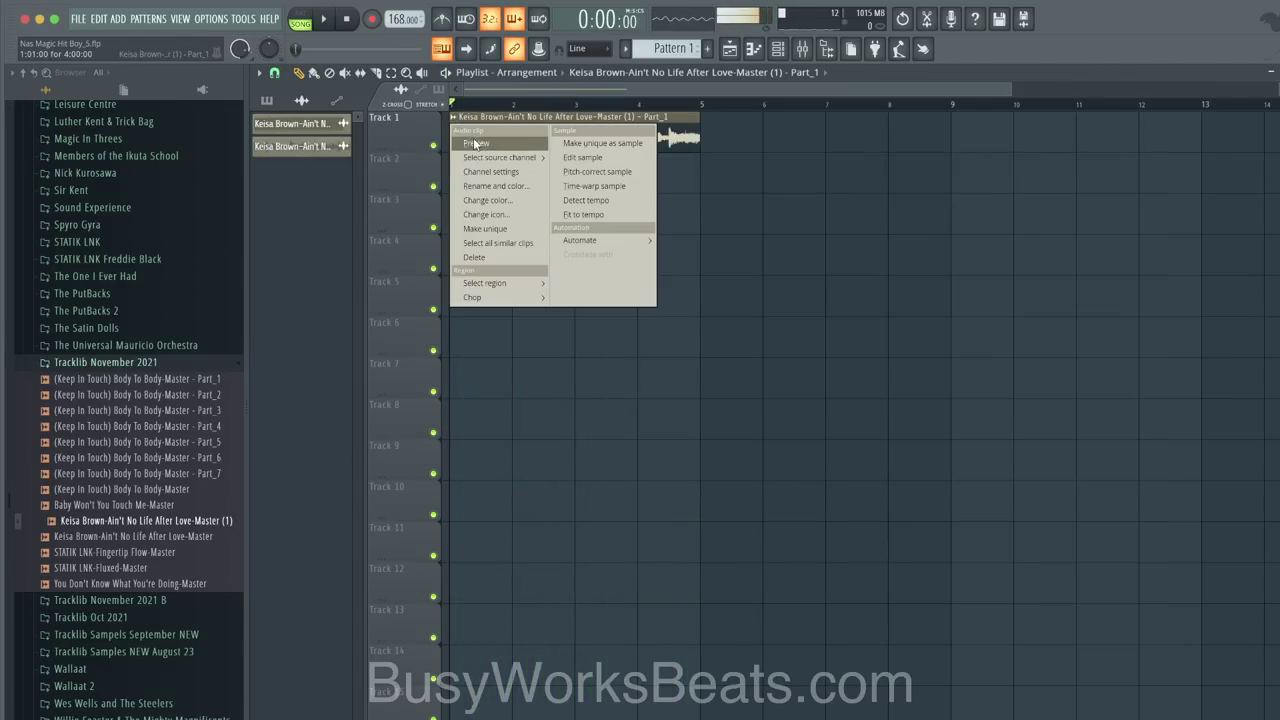
click(480, 168)
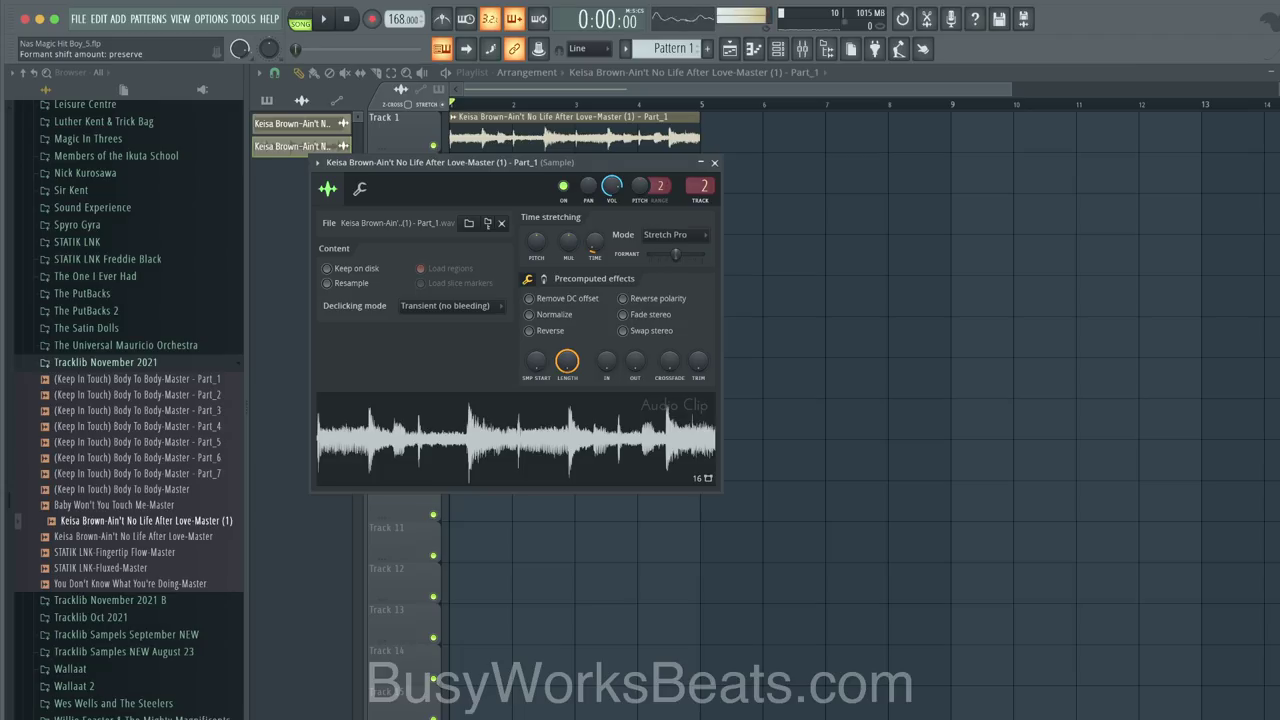
key(space)
drag(671, 254, 681, 254)
key(space)
key(space)
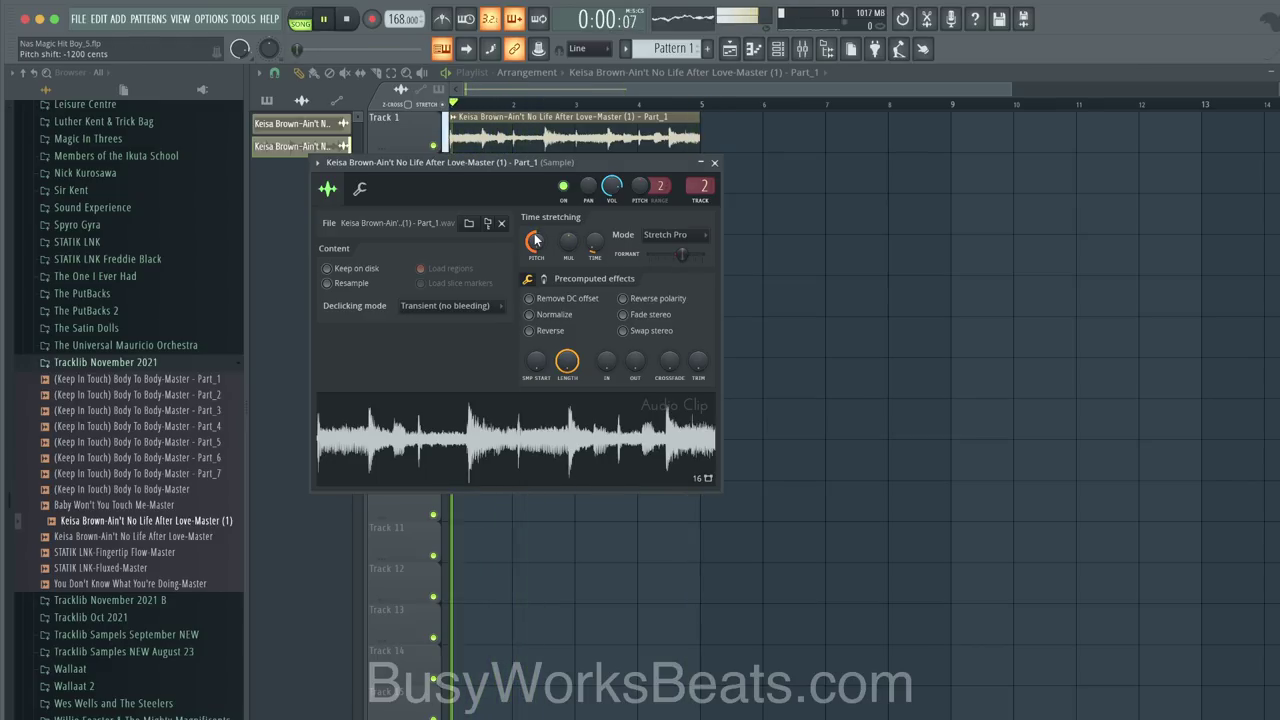
Step: Try the Part_1 sample's pitch shift at +1200 cents and play the result
drag(536, 241, 536, 120)
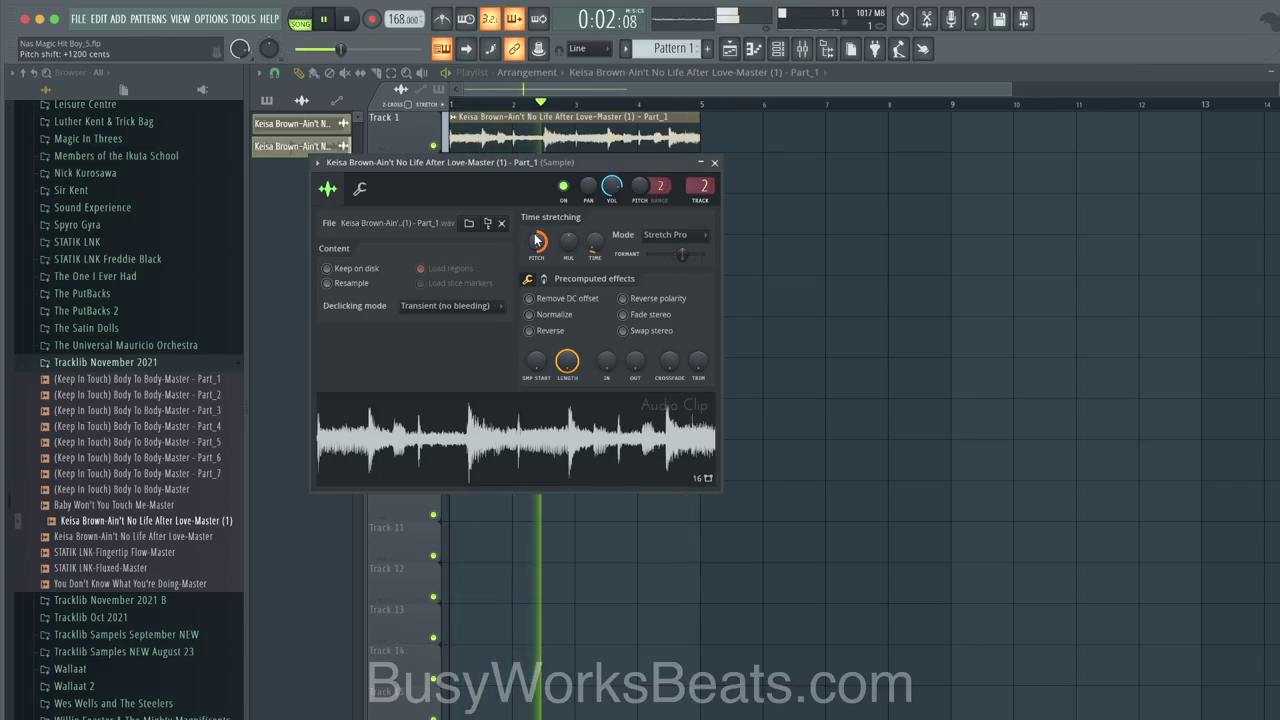
key(space)
key(space)
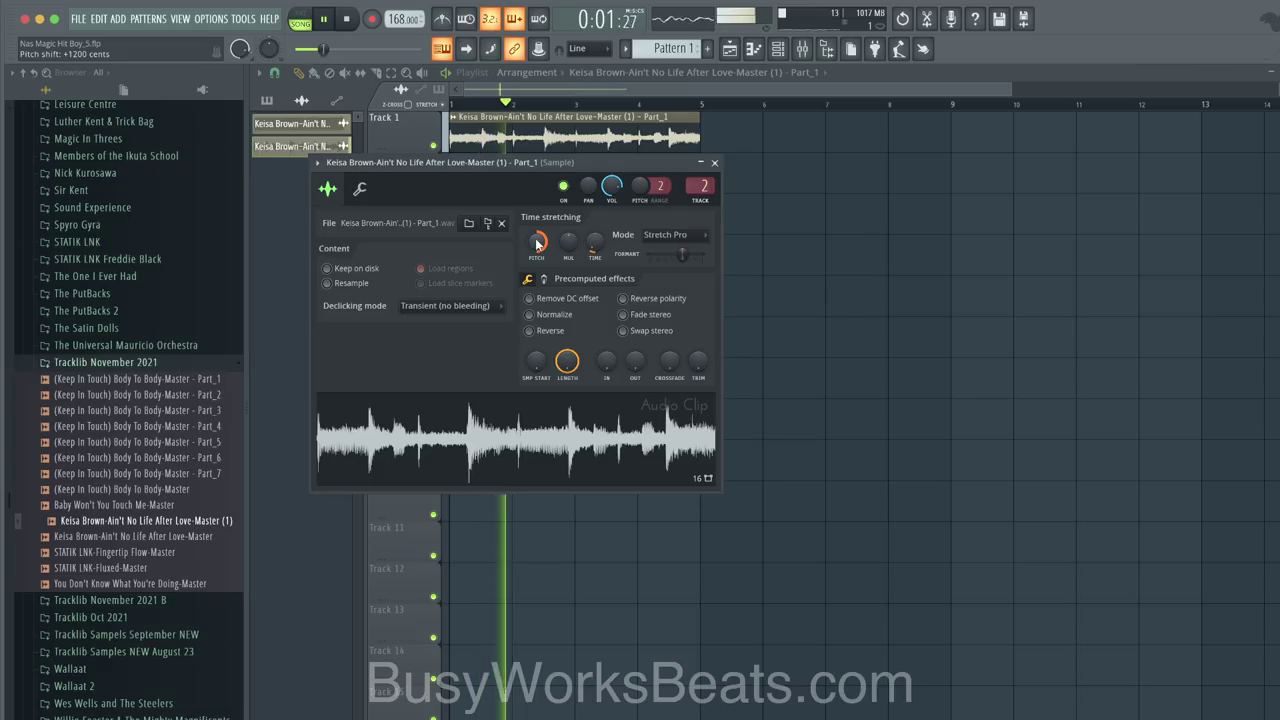
key(space)
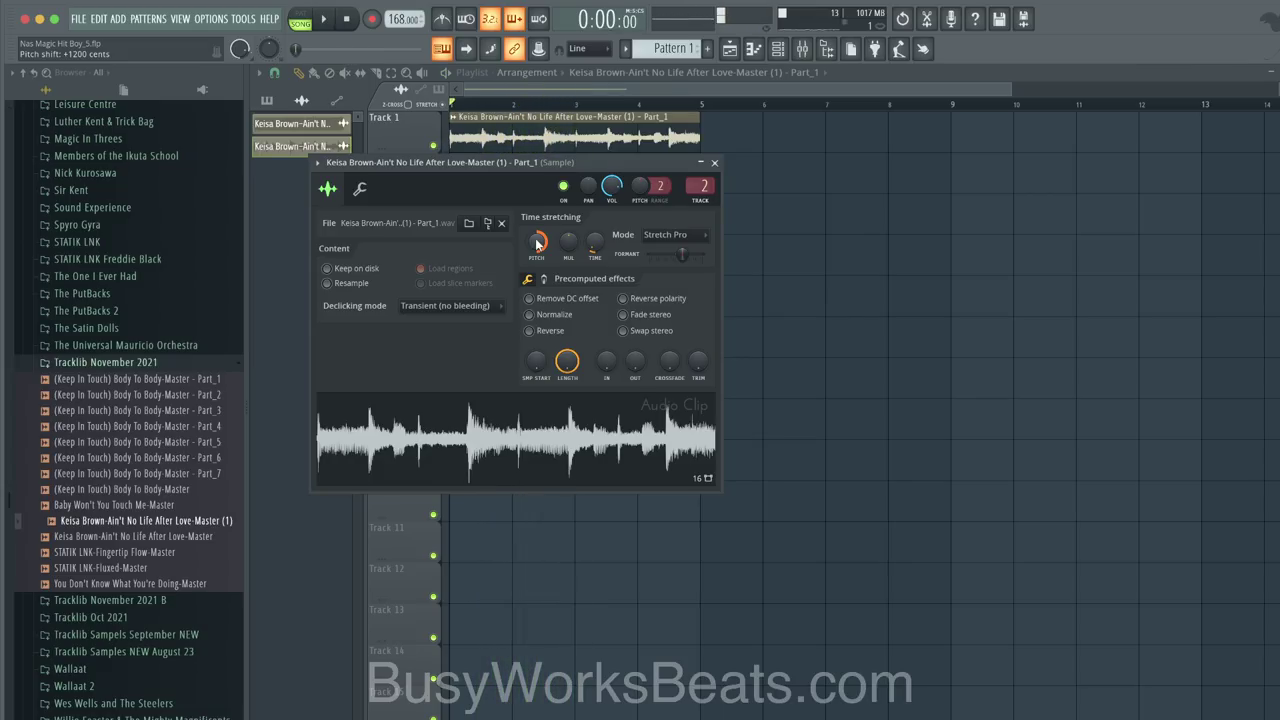
Step: Set the Part_1 sample's pitch shift to +300 cents and its formant shift to +200 cents, then close its settings
right_click(540, 246)
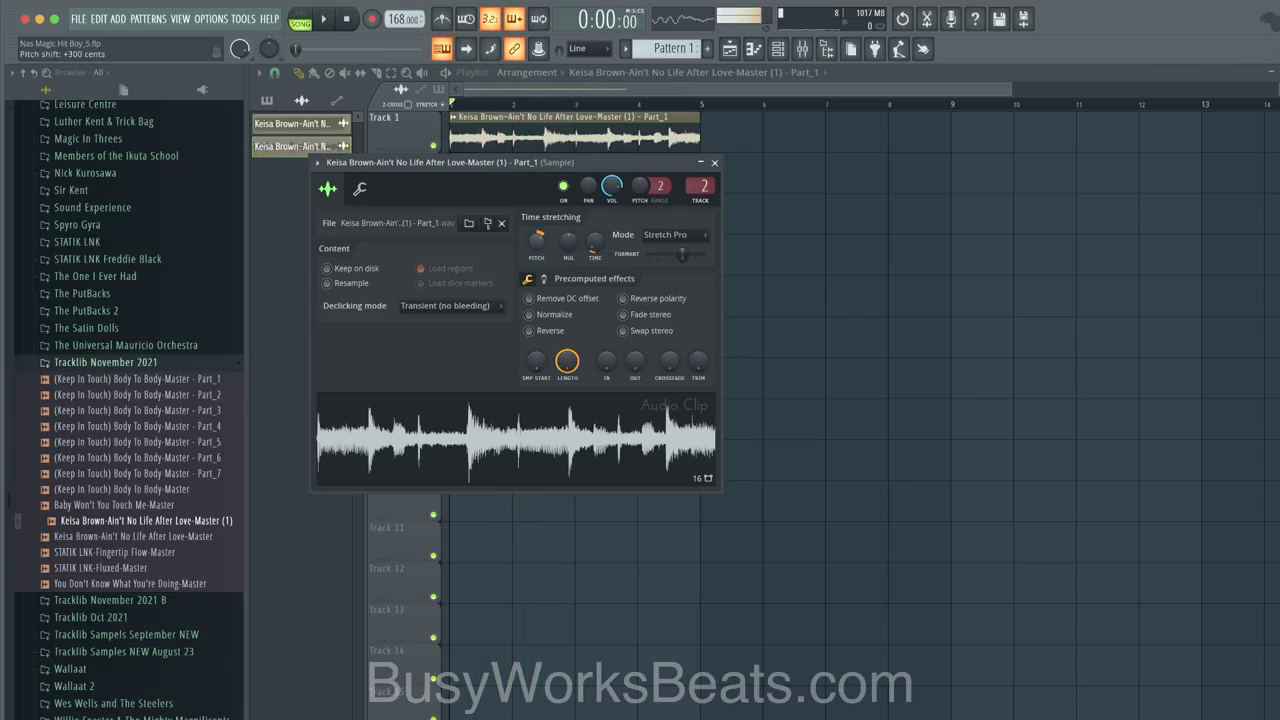
key(space)
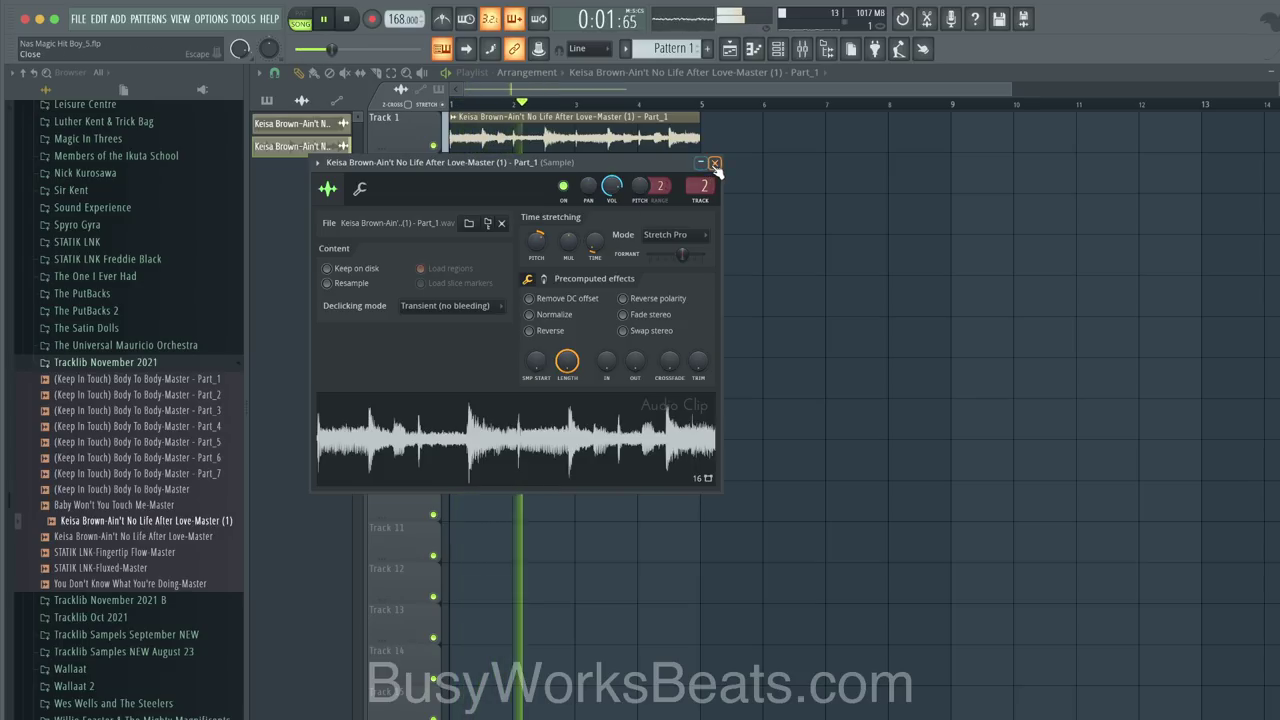
right_click(684, 256)
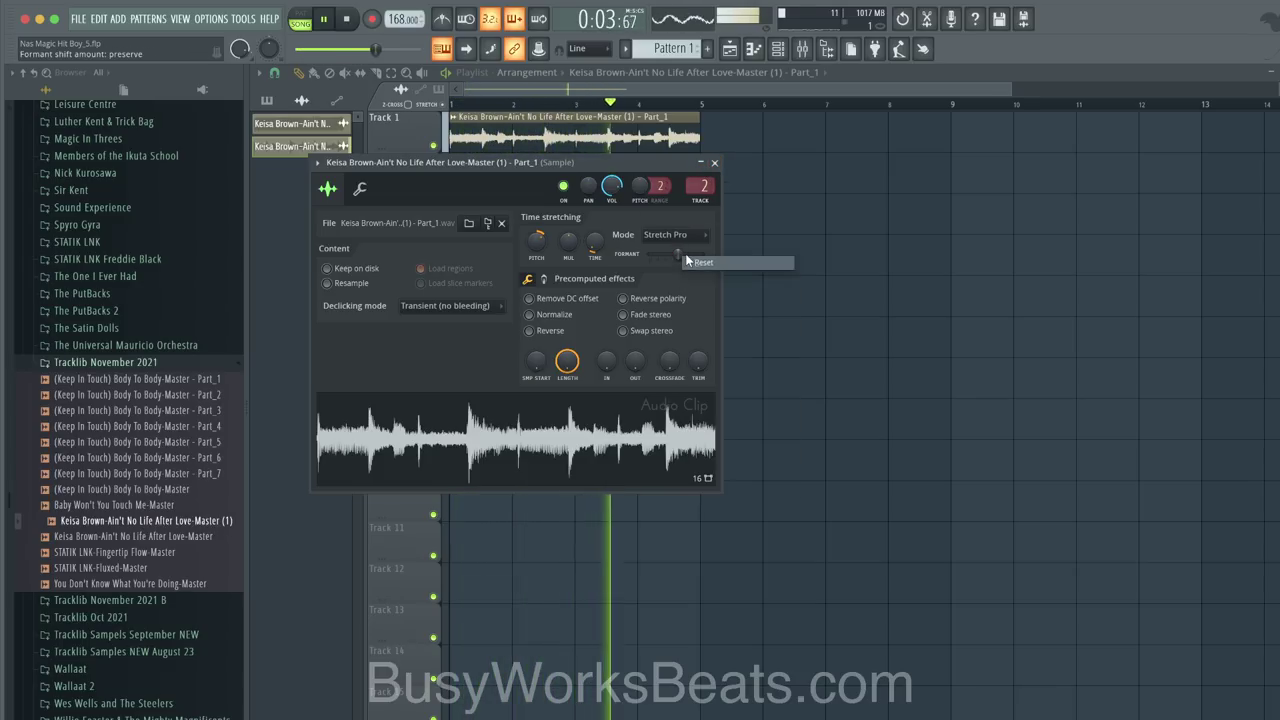
click(686, 260)
drag(678, 254, 681, 254)
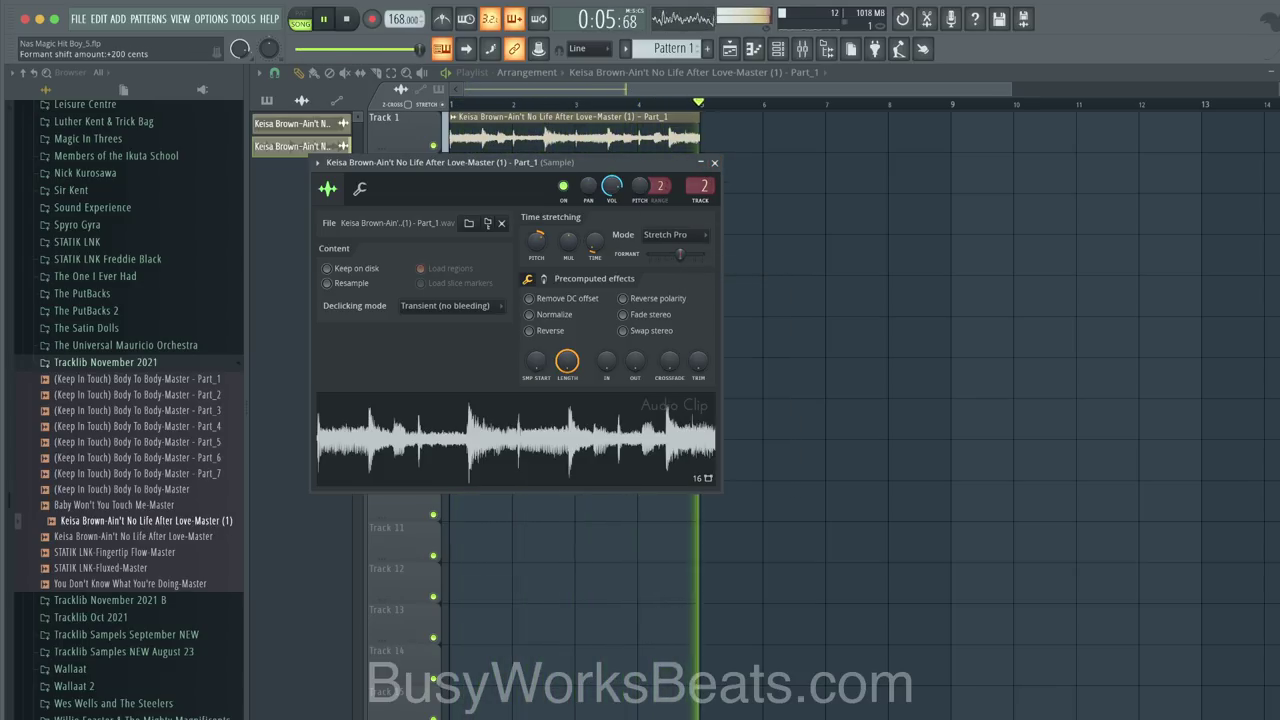
click(714, 161)
Step: Duplicate the four-bar Part_1 clip along Track 1 so that four repeats run up to bar 17
scroll(679, 139, down, 1)
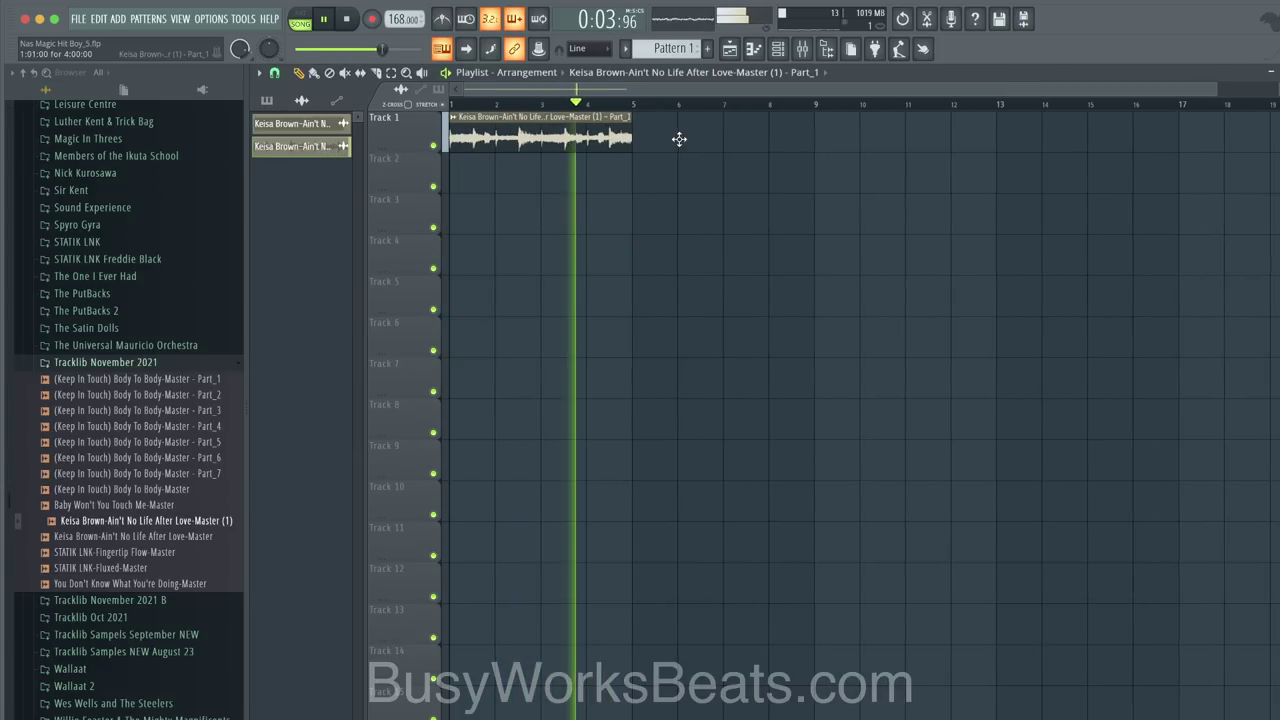
drag(587, 143, 922, 135)
key(space)
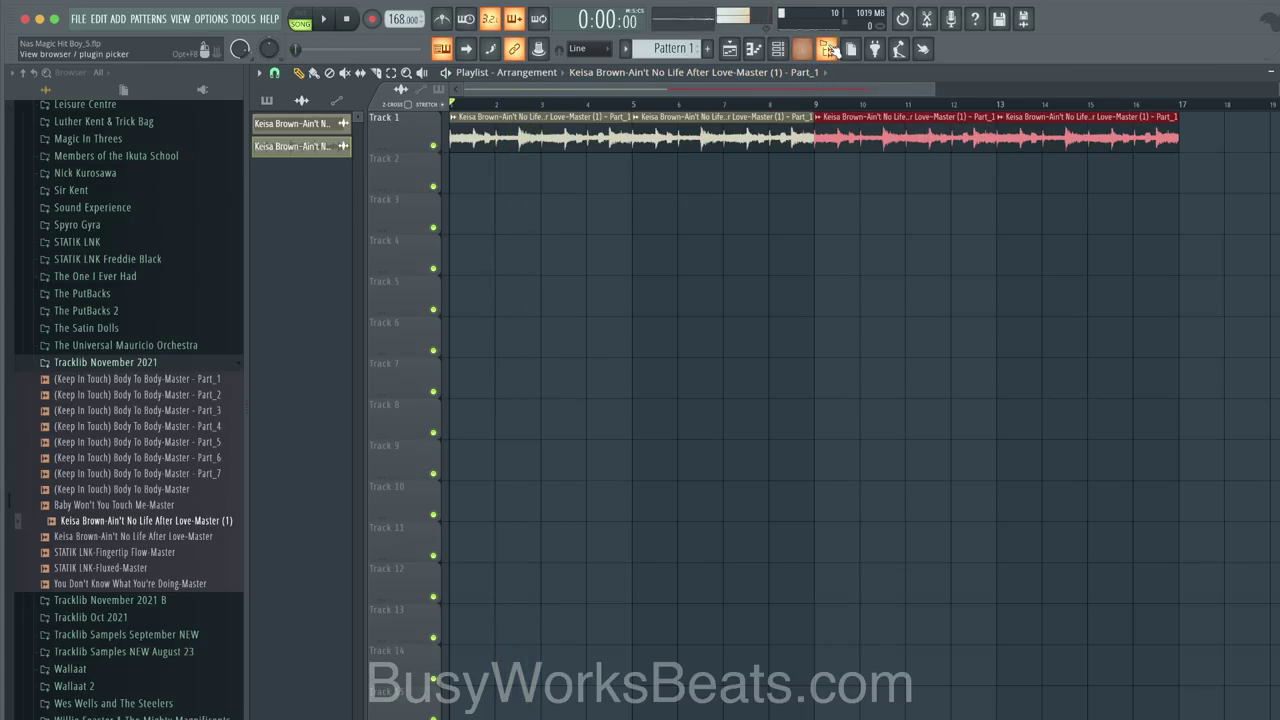
Step: Show all channels in the channel rack and route the Omnisphere channel to mixer insert 3
click(783, 52)
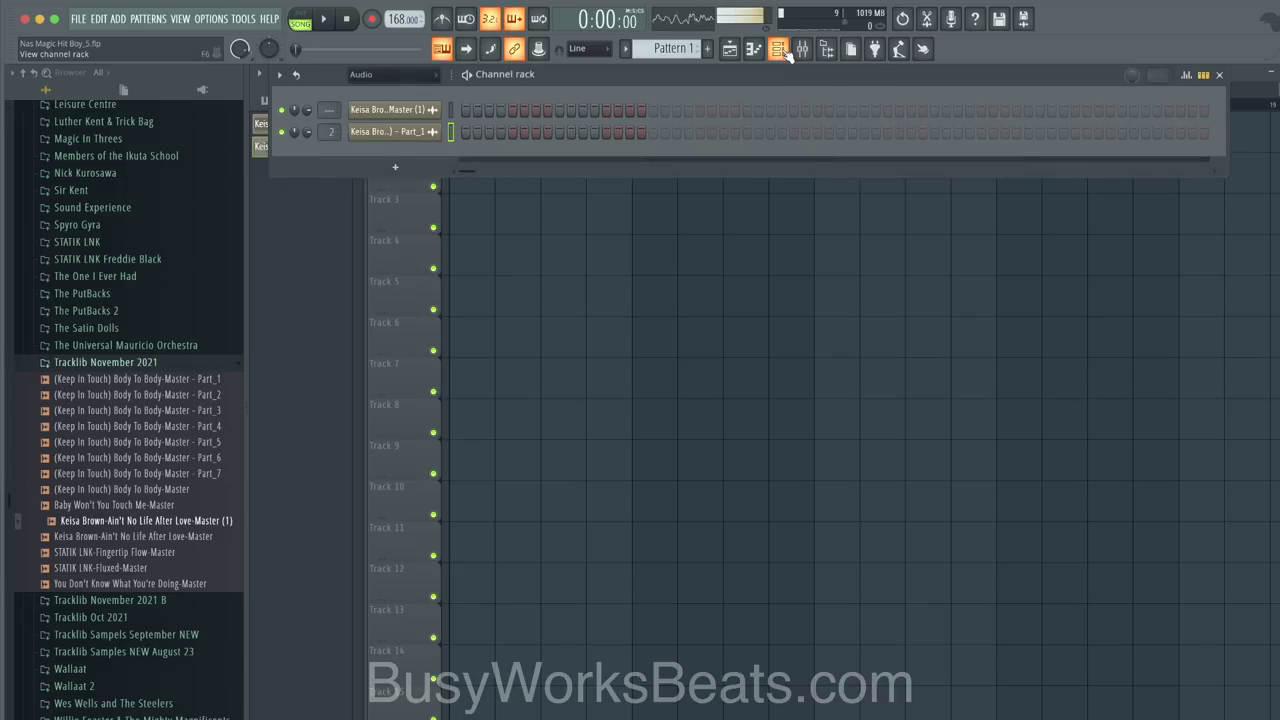
click(413, 76)
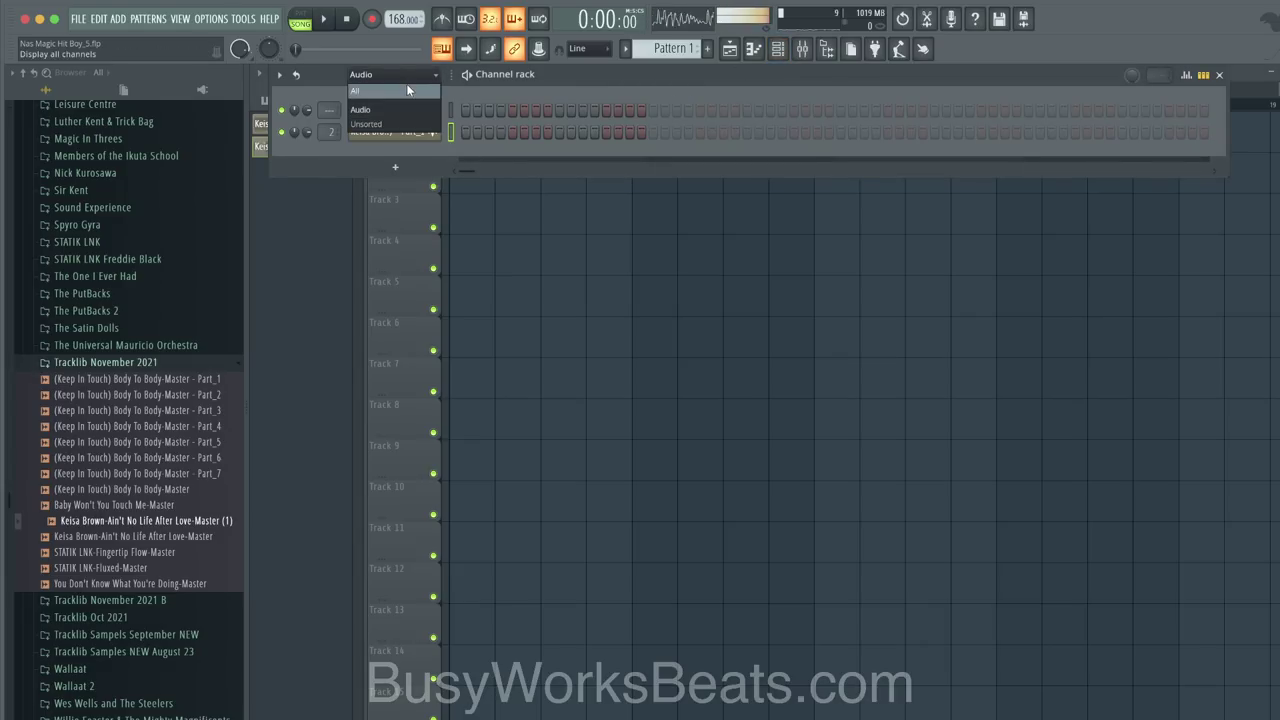
click(407, 91)
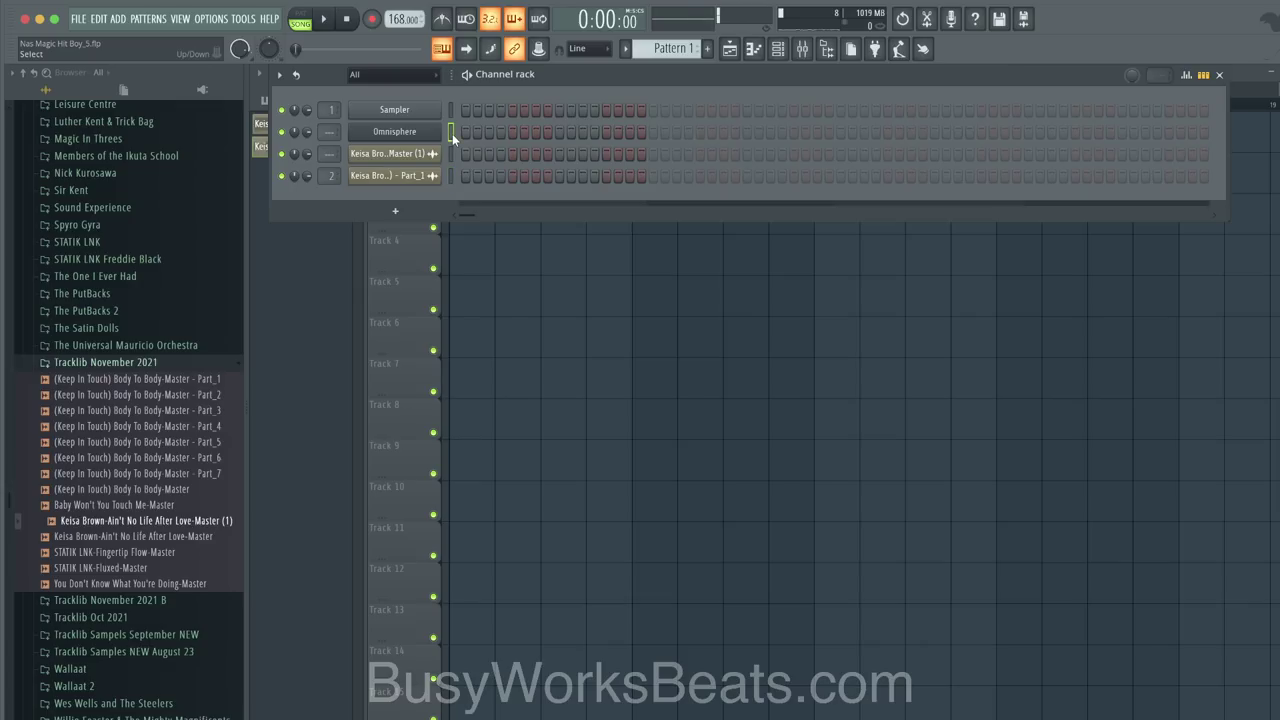
key(ctrl+l)
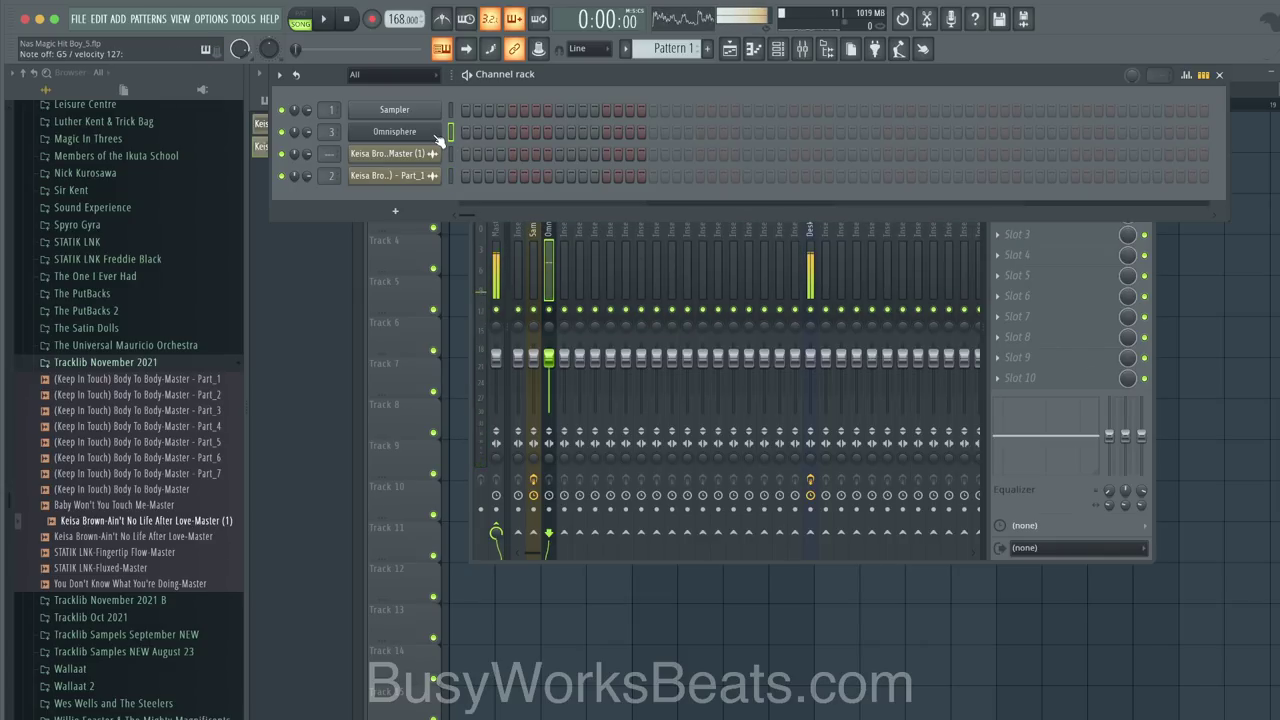
Step: In Omnisphere, sound-match the Clicky Reso FM patch and audition the matching patches, ending on Big 'n Clicky 2
click(434, 132)
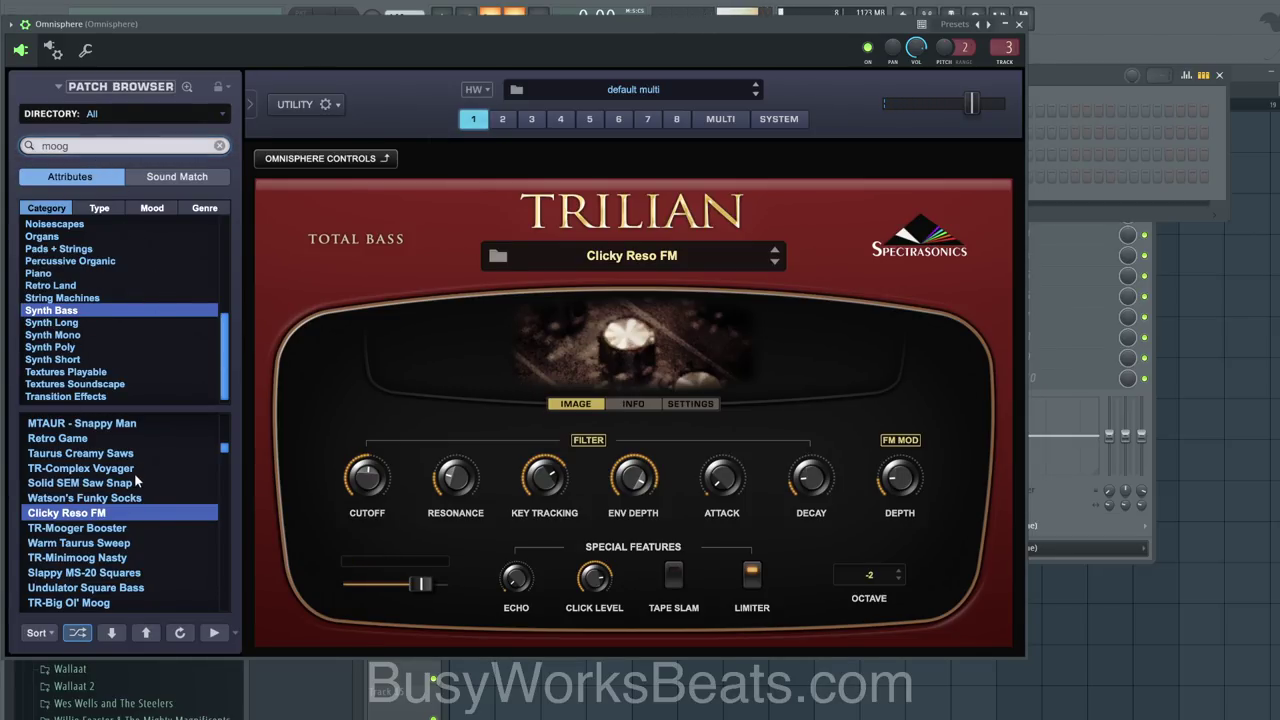
click(180, 178)
click(63, 317)
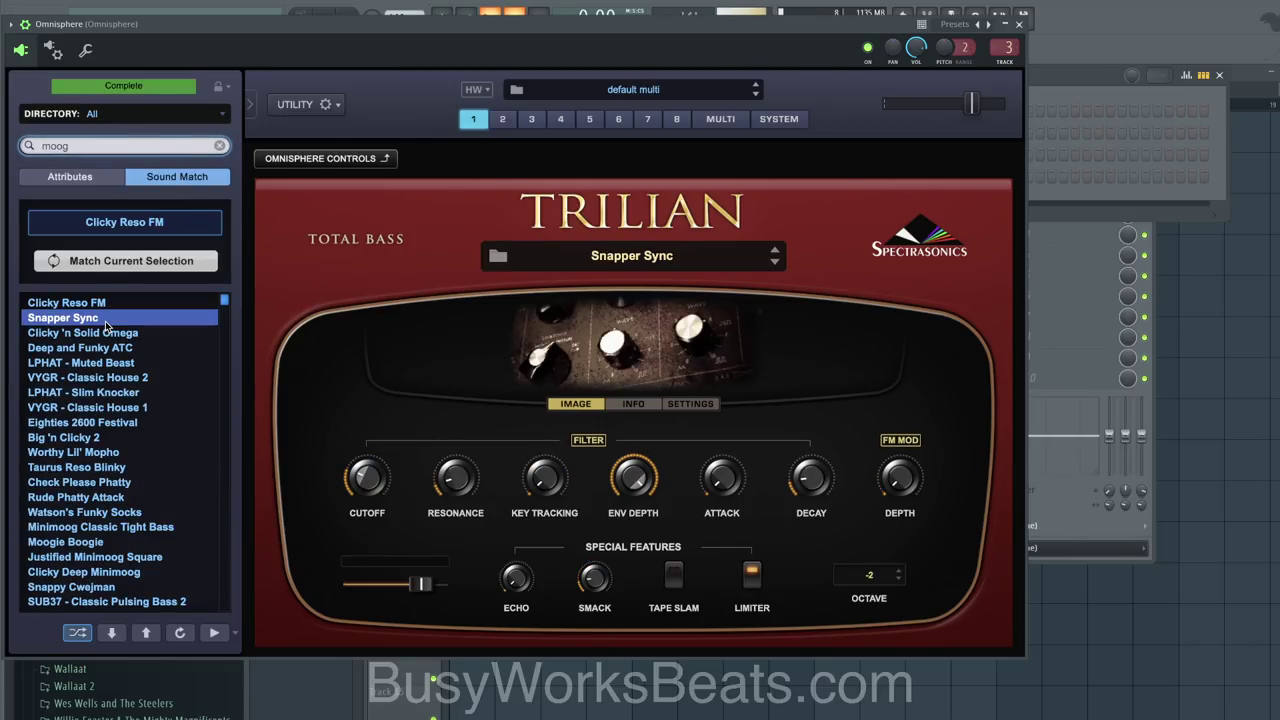
click(108, 332)
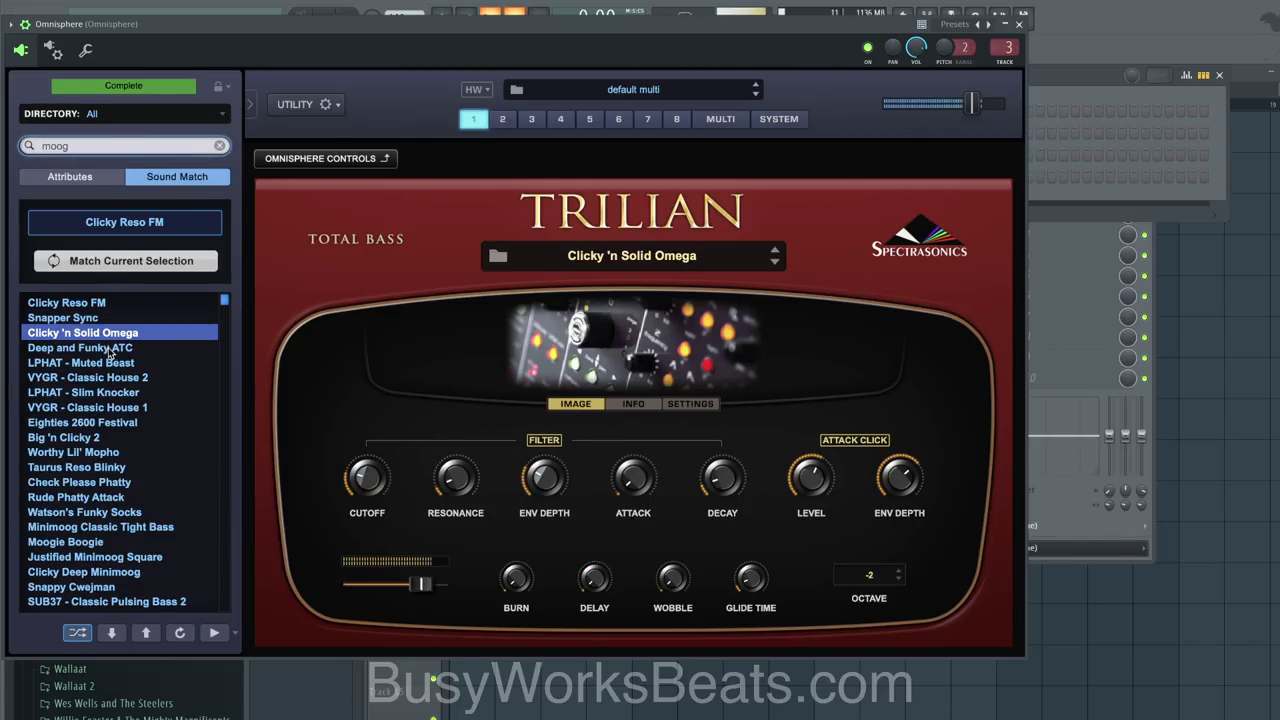
click(110, 347)
click(112, 362)
click(112, 377)
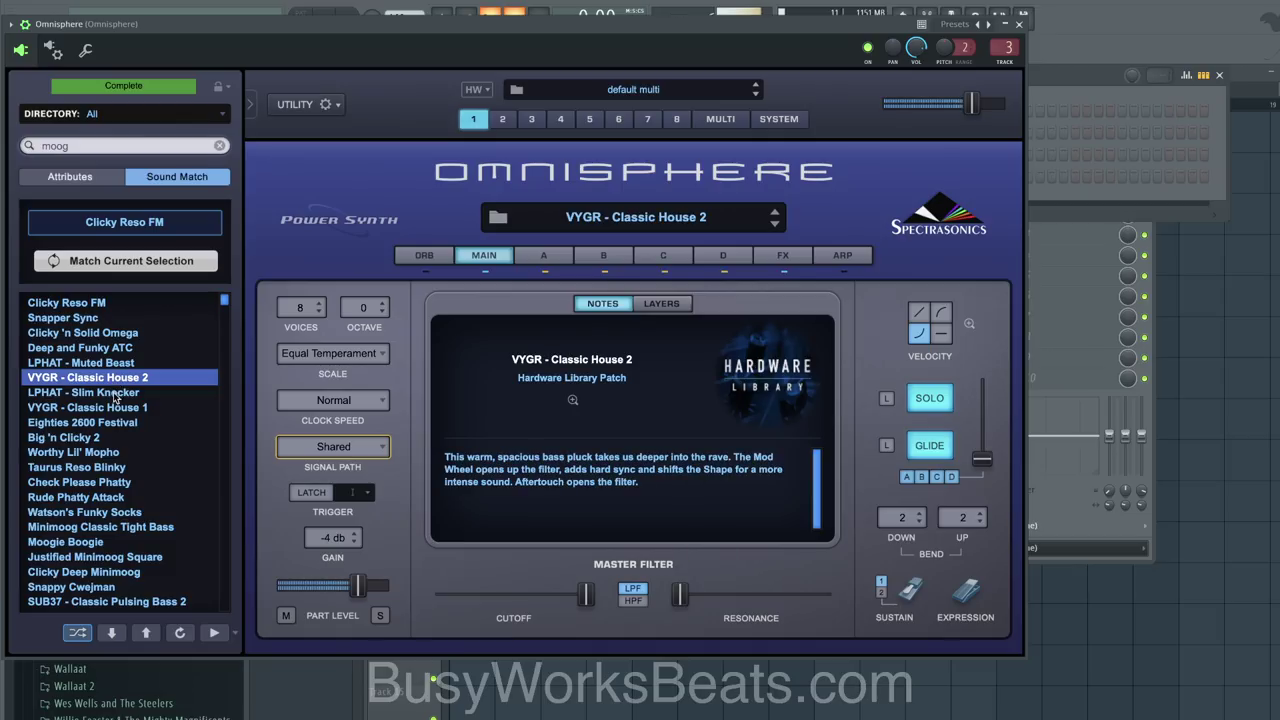
click(113, 392)
click(115, 409)
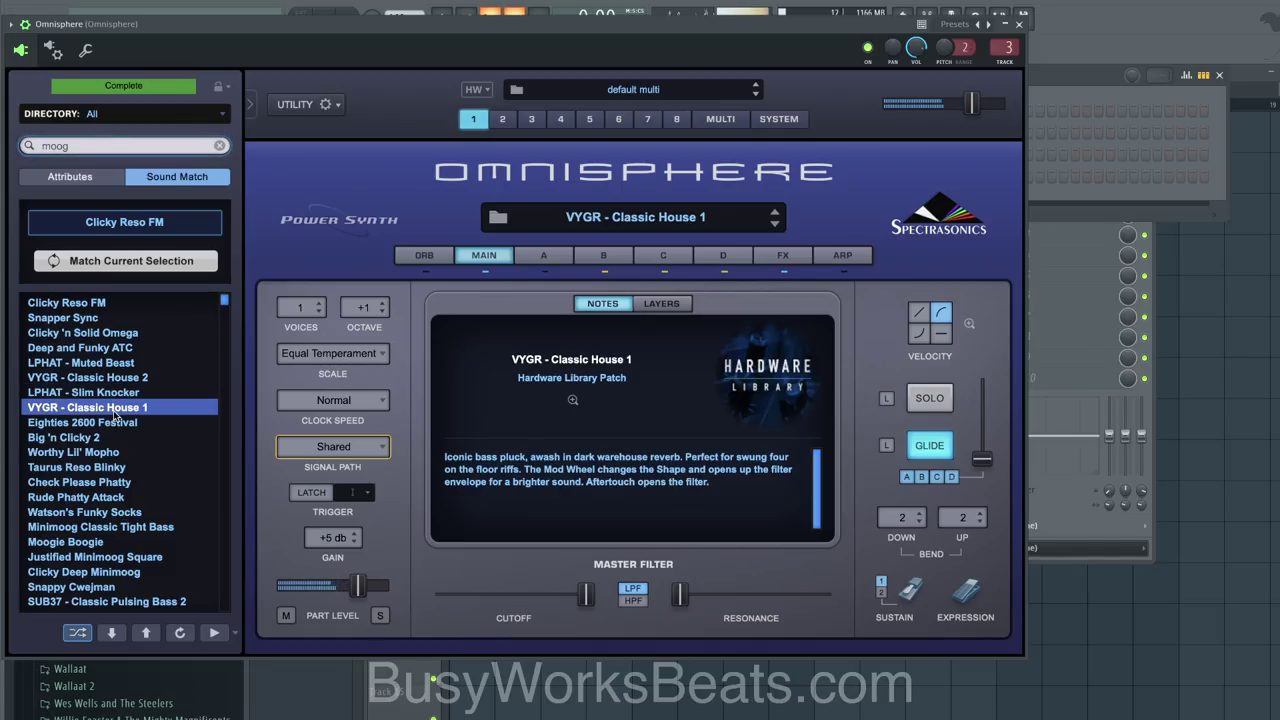
click(113, 424)
click(115, 438)
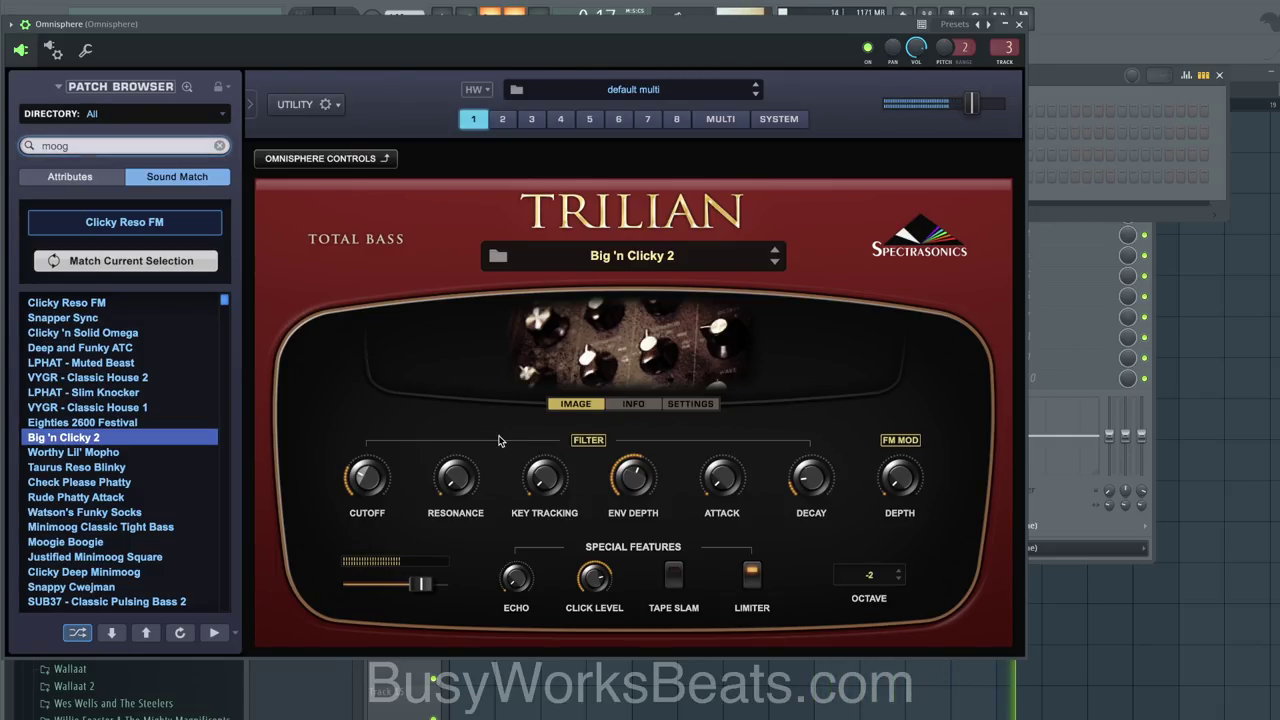
Step: Try a longer amp envelope release on layer A, and a longer release and decay on layer B
click(368, 156)
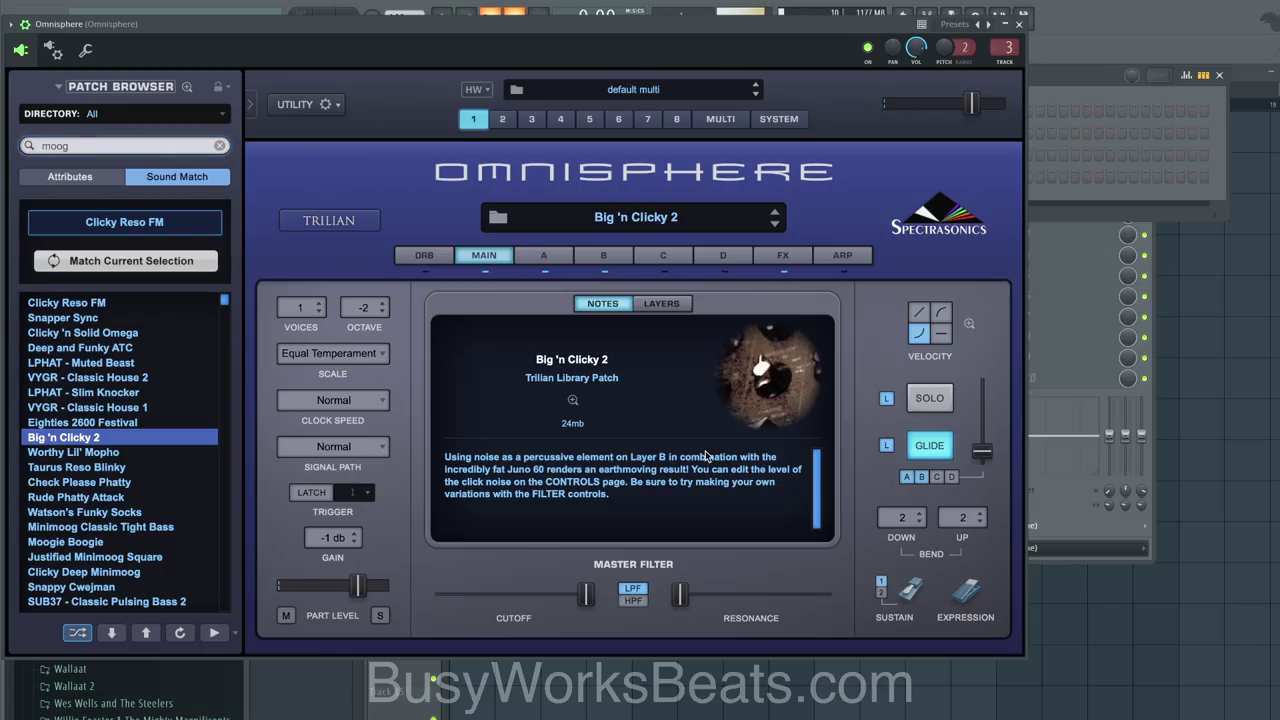
click(548, 252)
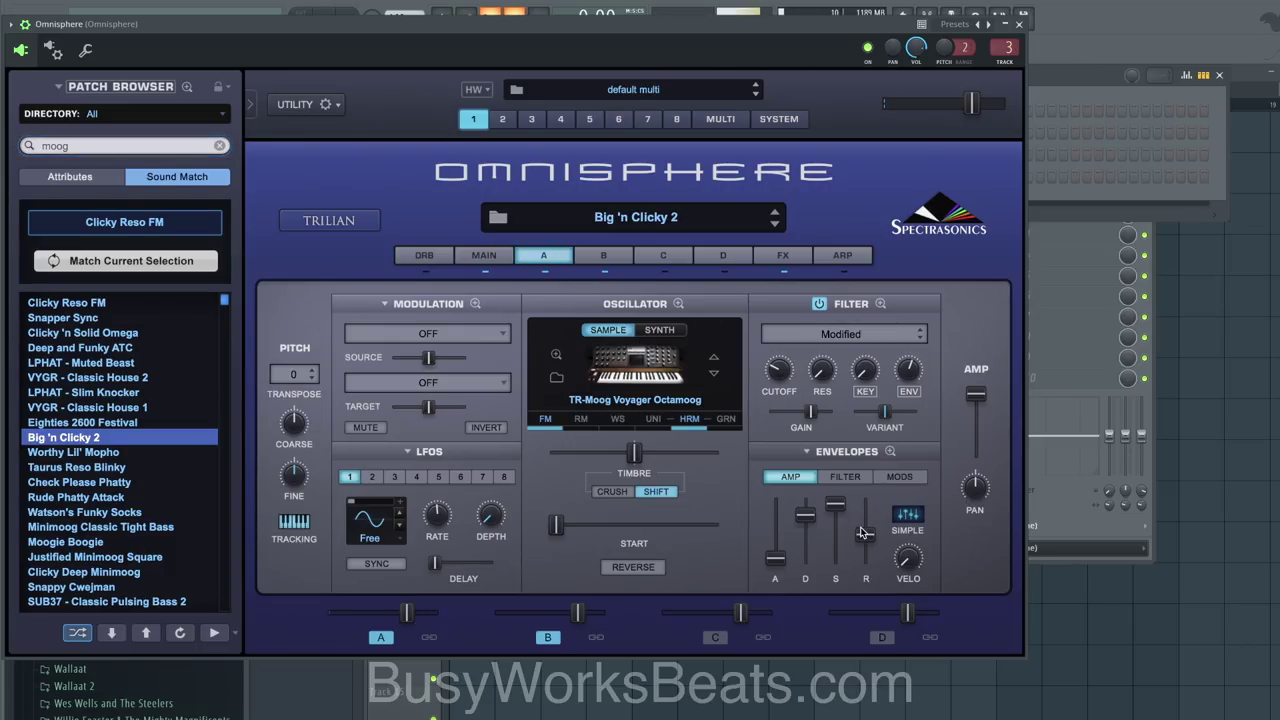
drag(861, 532, 866, 523)
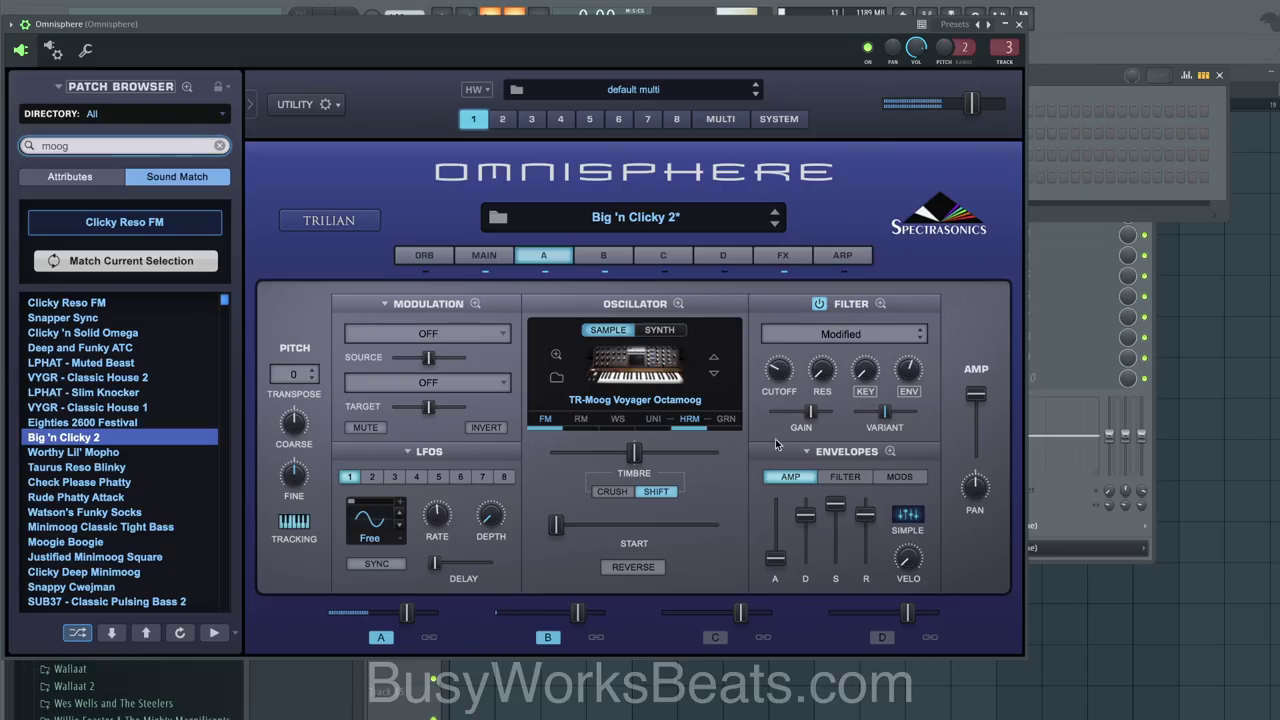
click(607, 264)
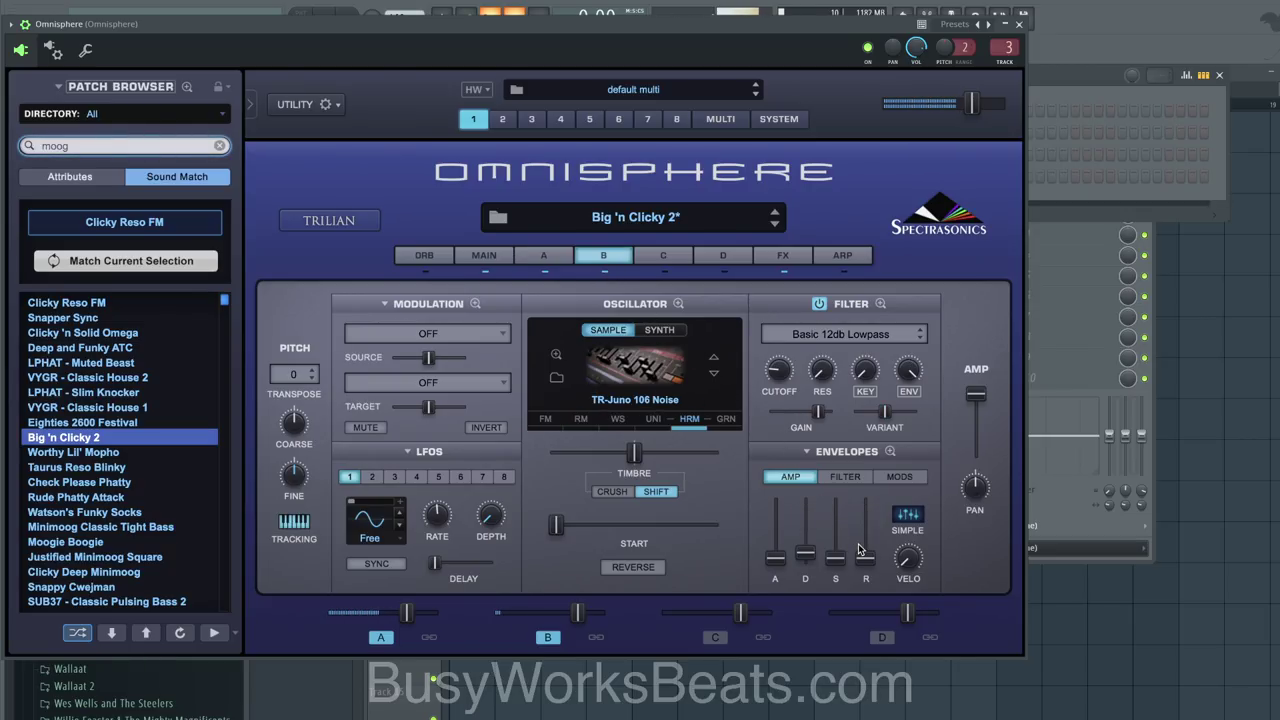
drag(864, 557, 807, 546)
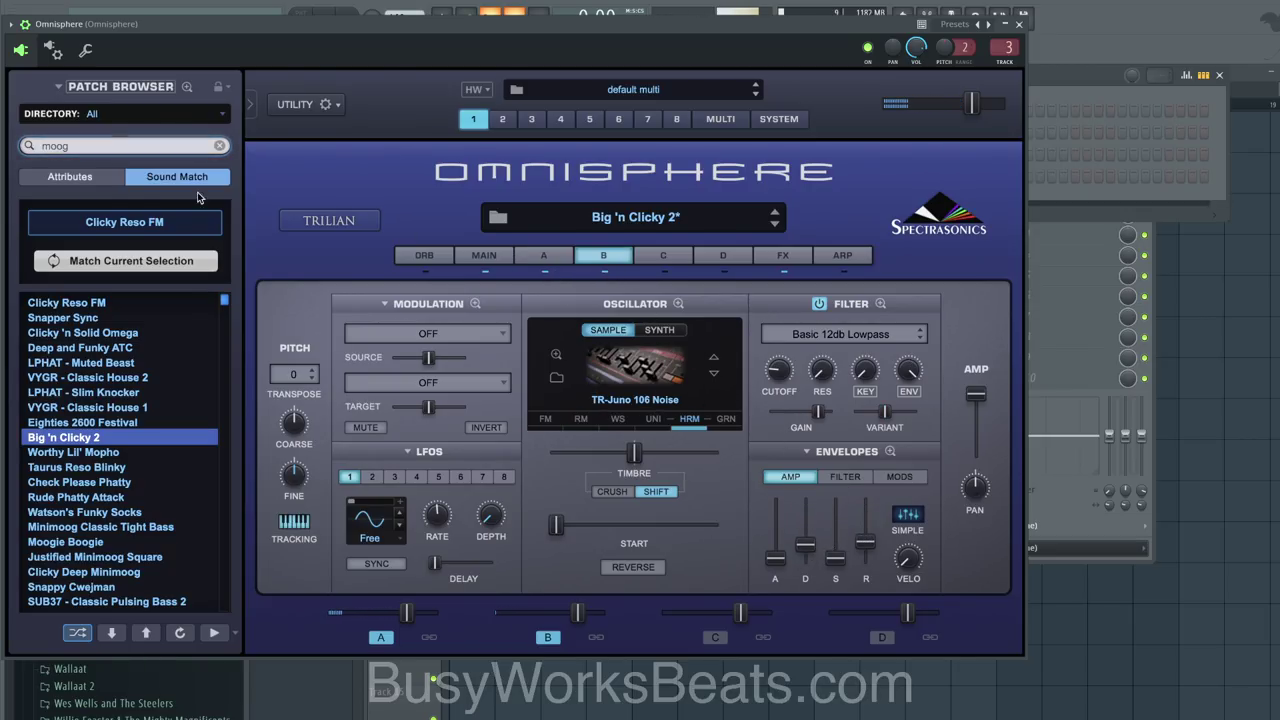
Step: Reload the original Big 'n Clicky 2 patch and open its layer A settings
key(Up)
key(Down)
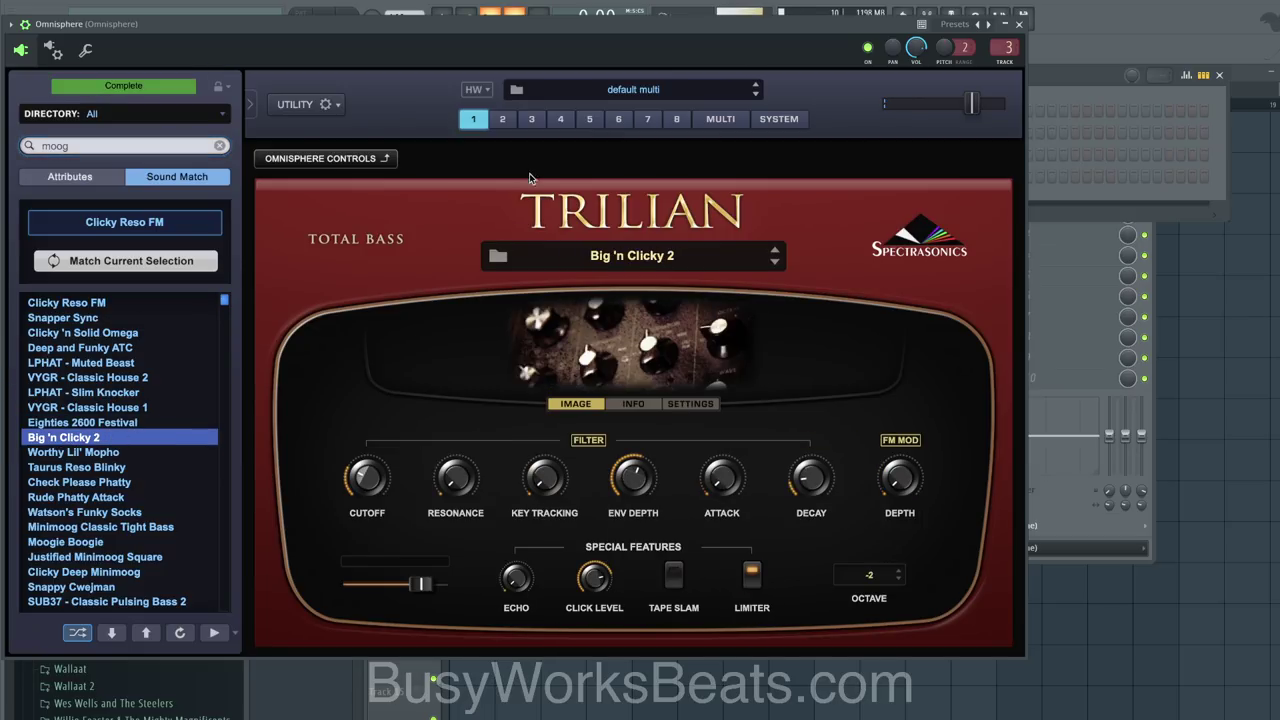
click(355, 164)
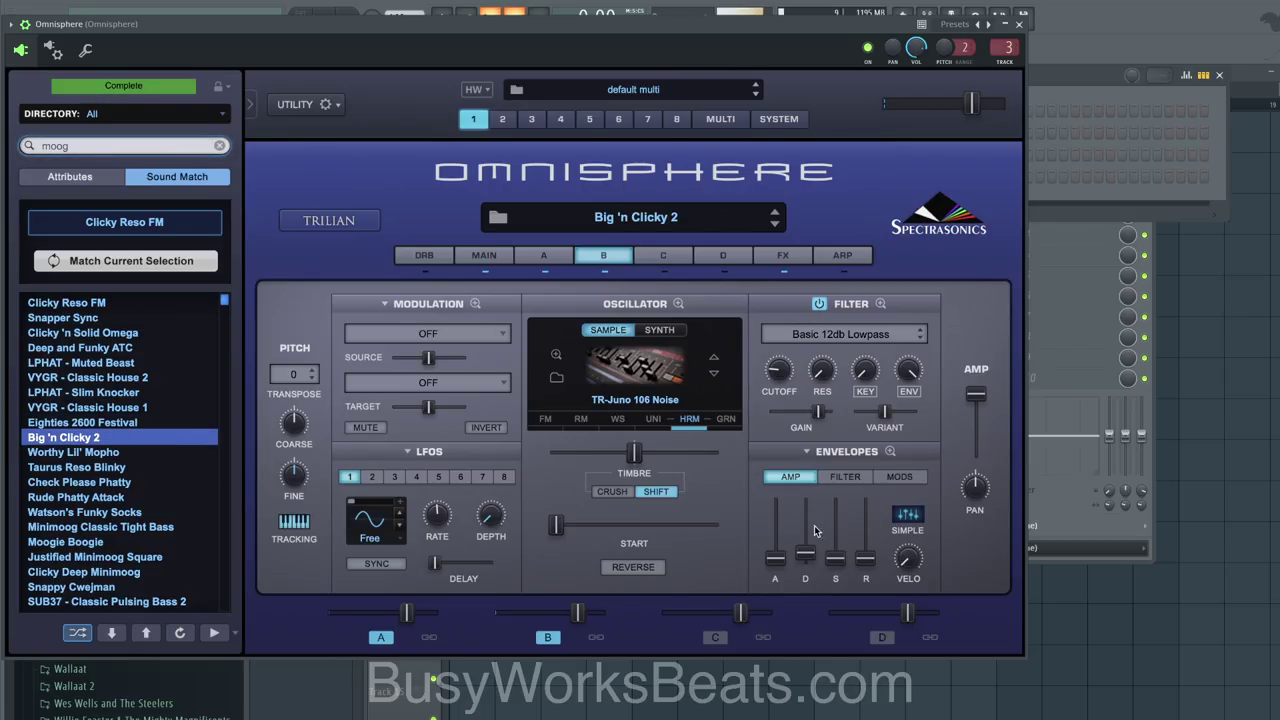
click(552, 258)
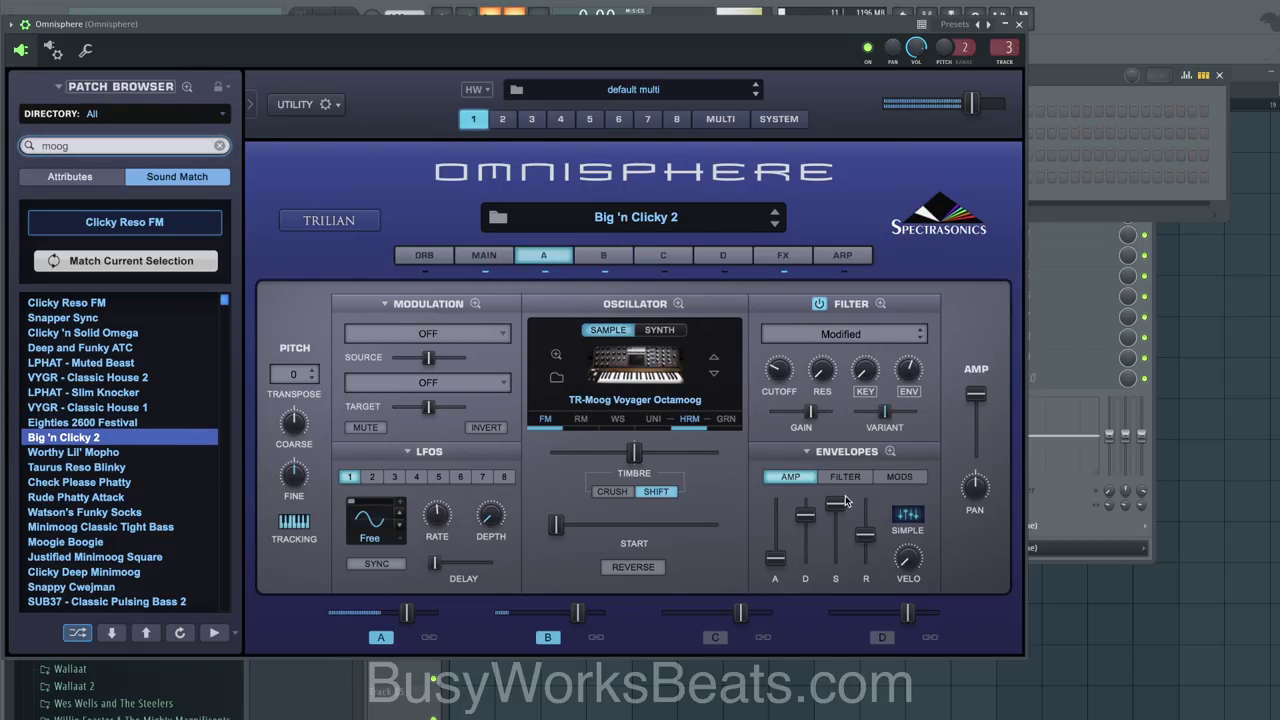
Step: Lengthen layer A's amp envelope release slightly, and try Solo mode with a glide time of about 0.32 sec
drag(858, 500, 858, 519)
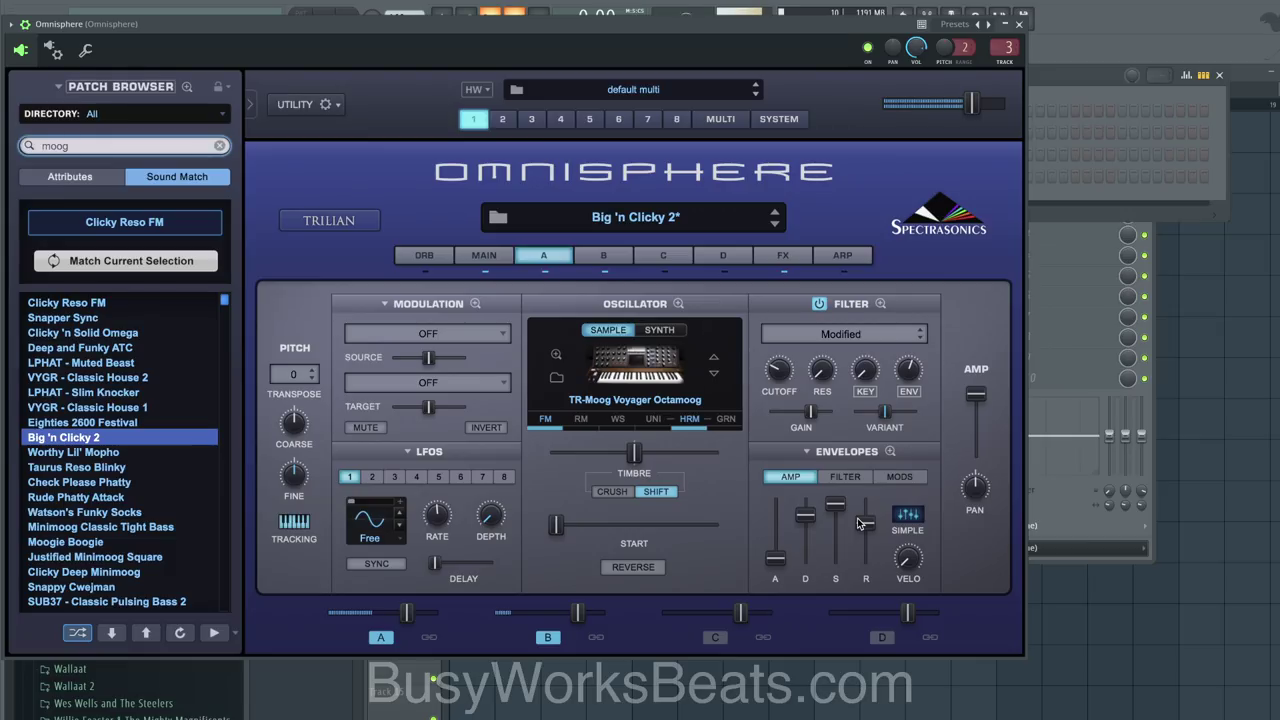
click(472, 259)
drag(982, 453, 982, 403)
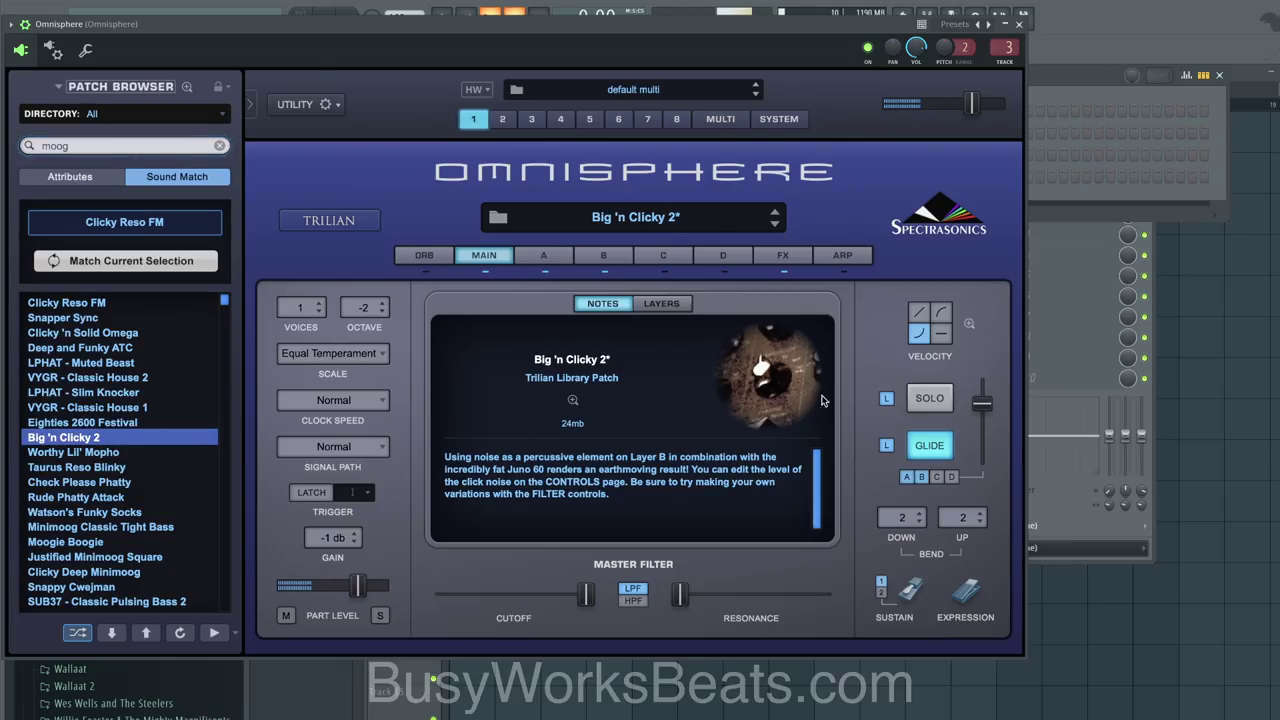
drag(981, 404, 981, 435)
click(943, 400)
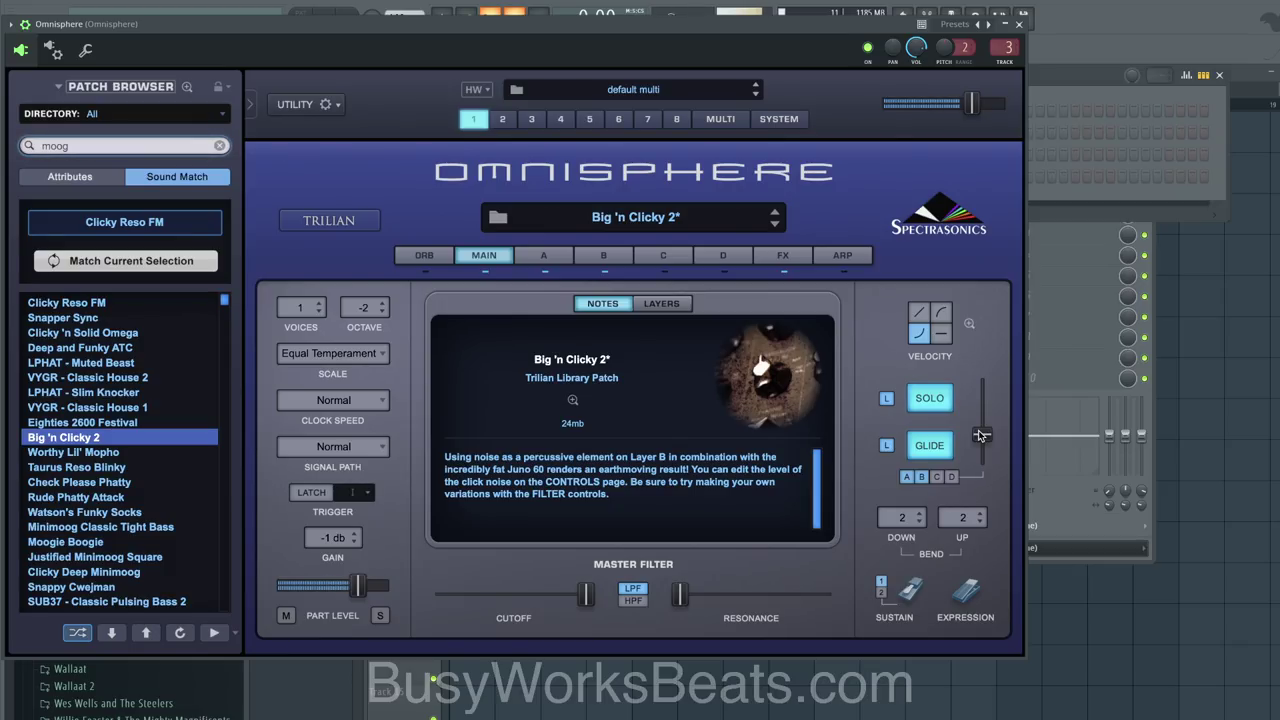
mouse_move(981, 435)
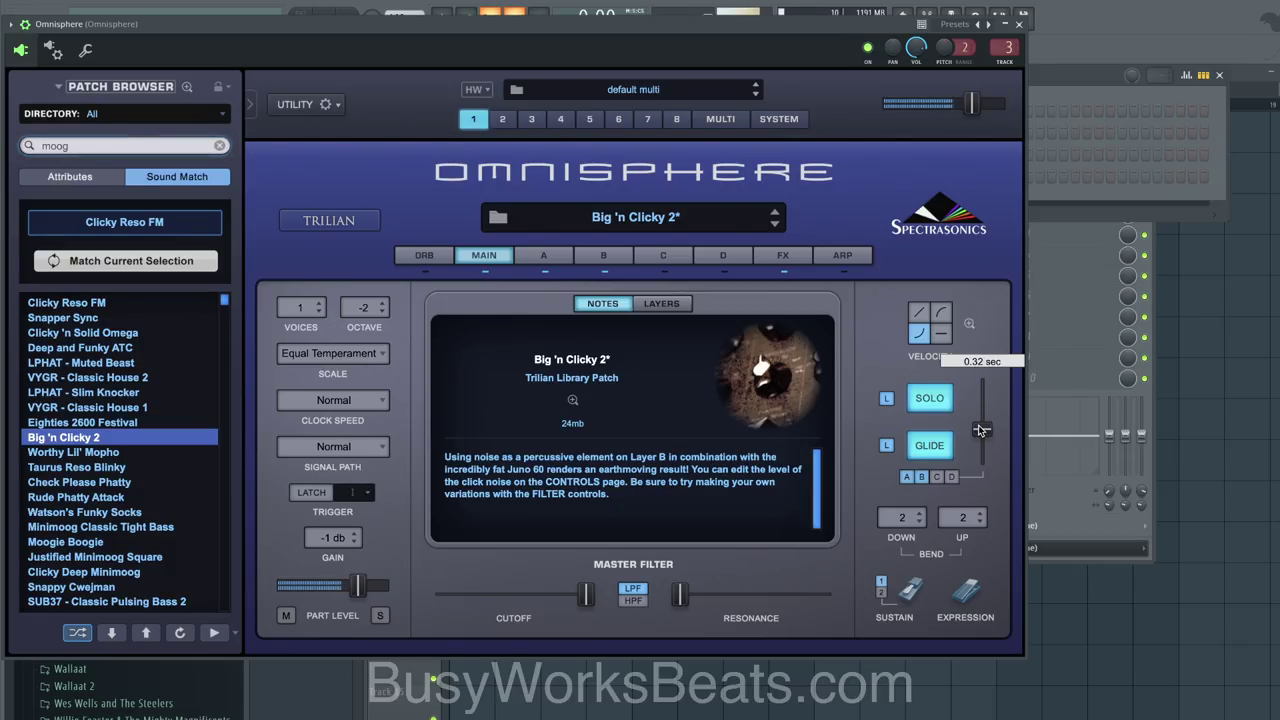
Step: Turn off Solo and the glide's legato option, shorten the glide time further, and close Omnisphere
click(949, 409)
click(890, 445)
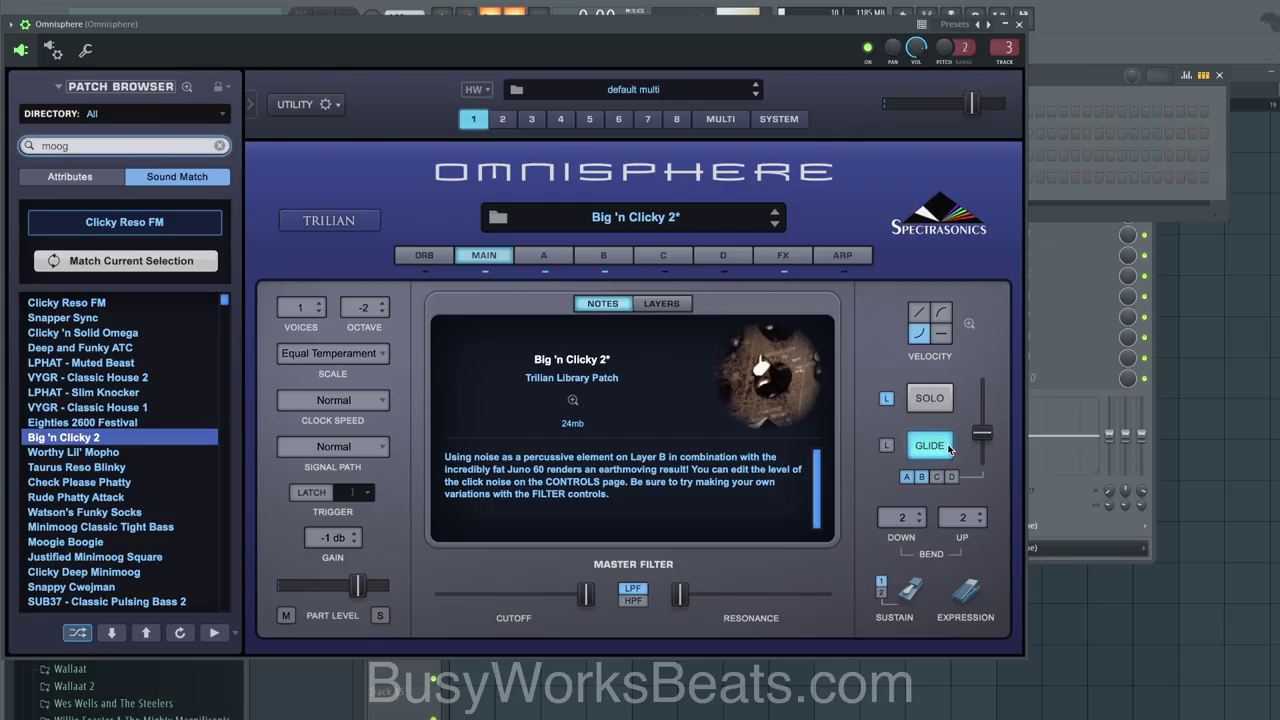
drag(972, 437, 978, 455)
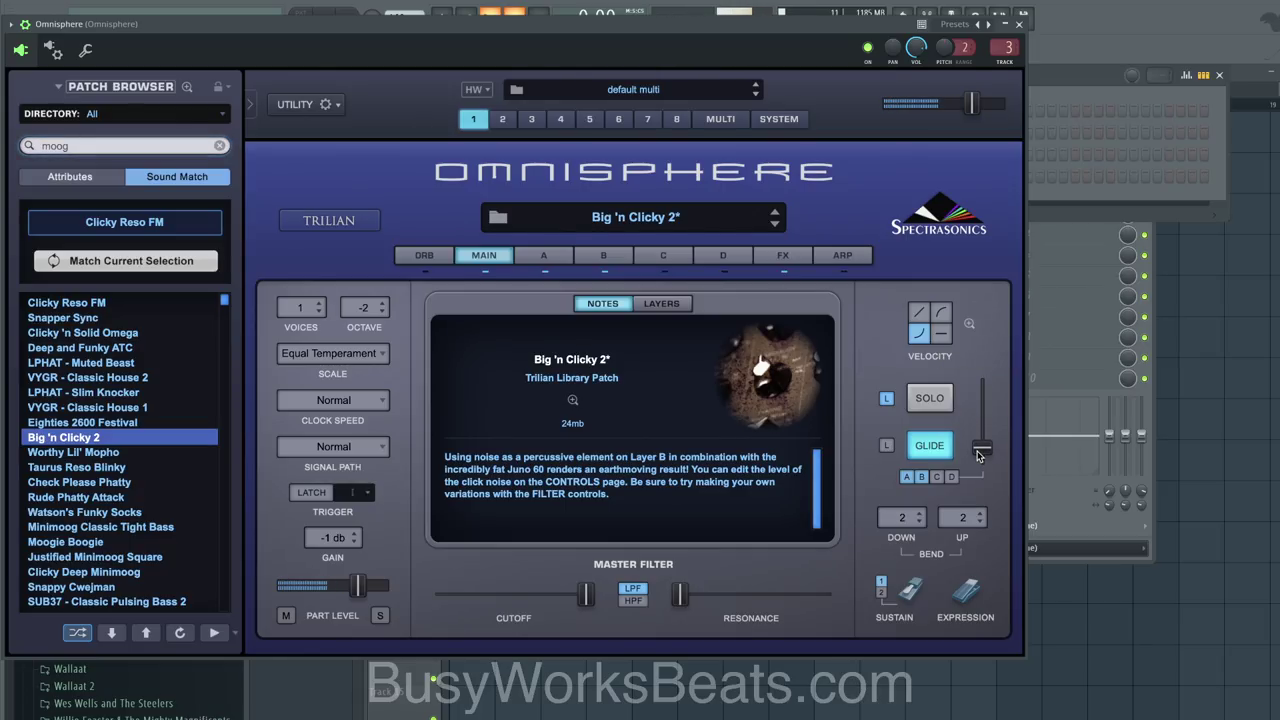
click(547, 256)
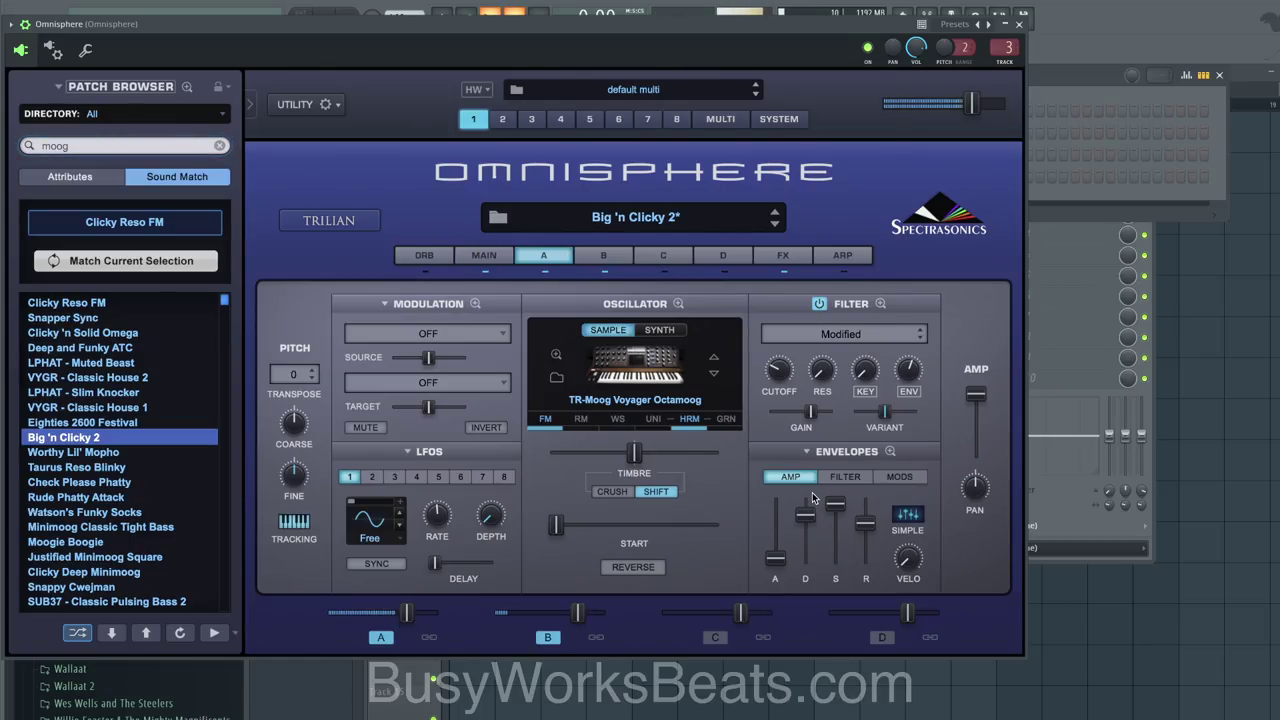
click(1018, 23)
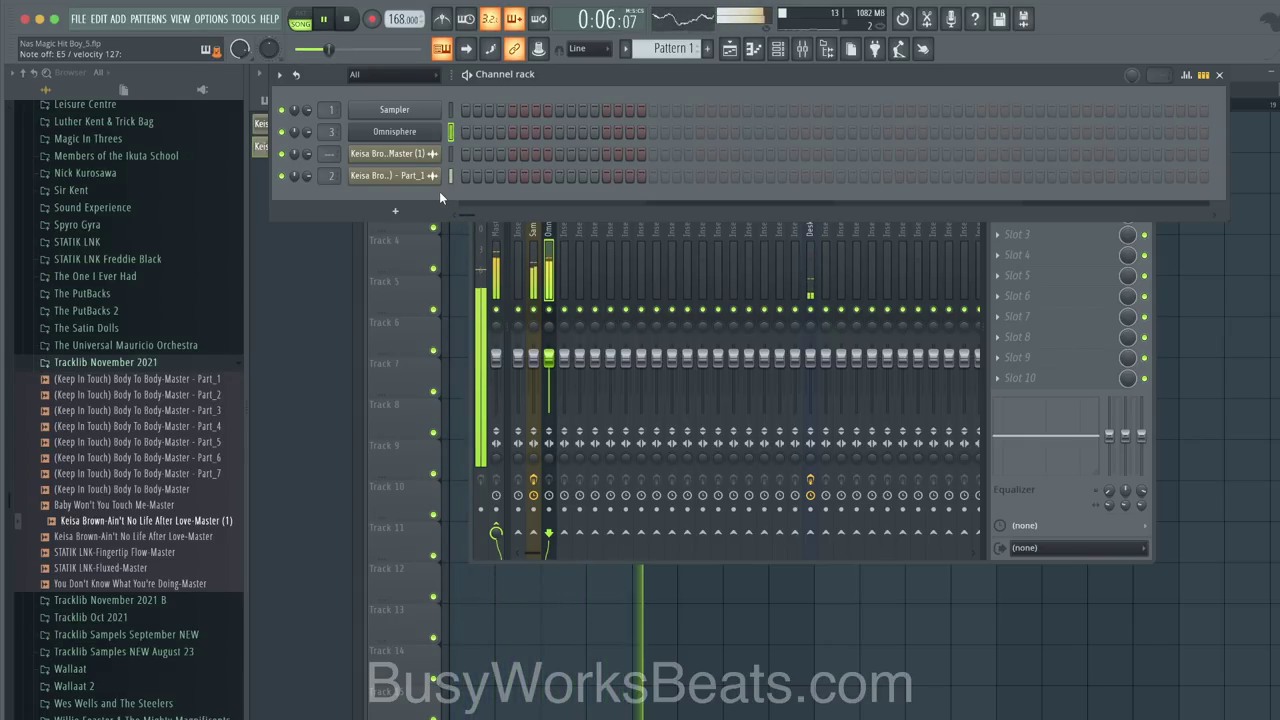
Step: Stop playback and browse to the Drum Loops folder of Kount Drums Volume 4, inside Kount in Friends Sounds
key(space)
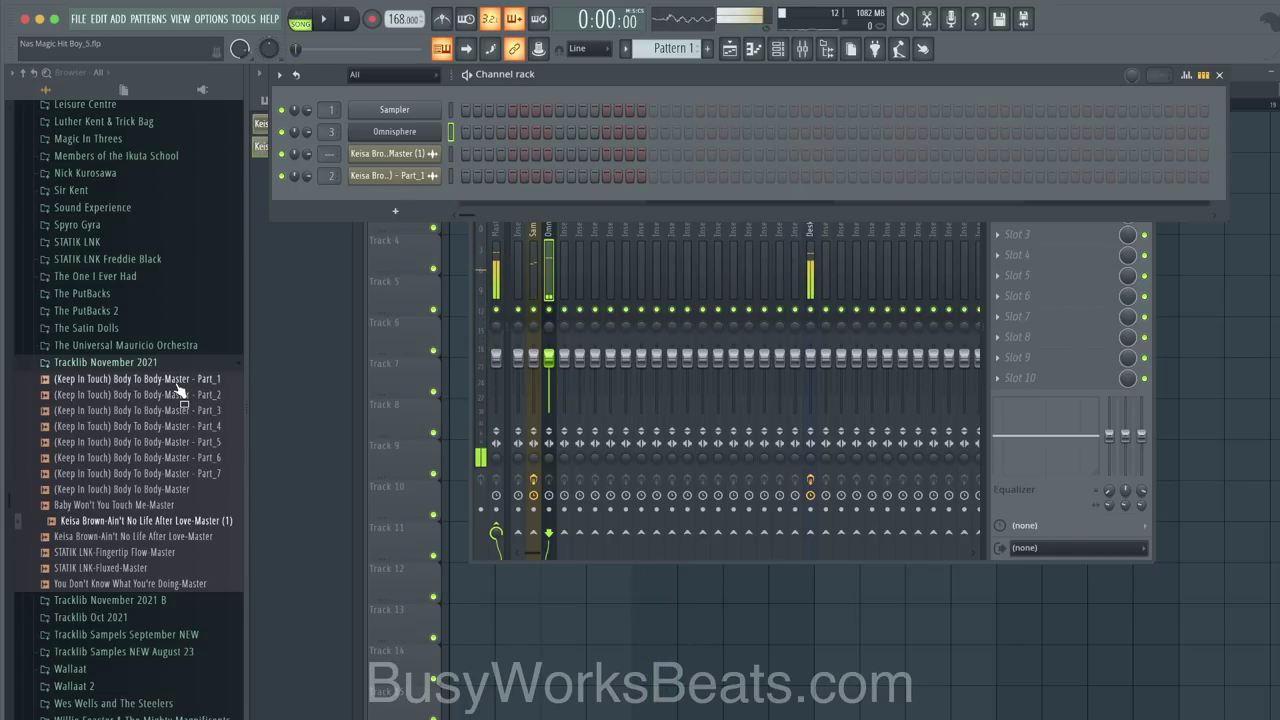
click(33, 75)
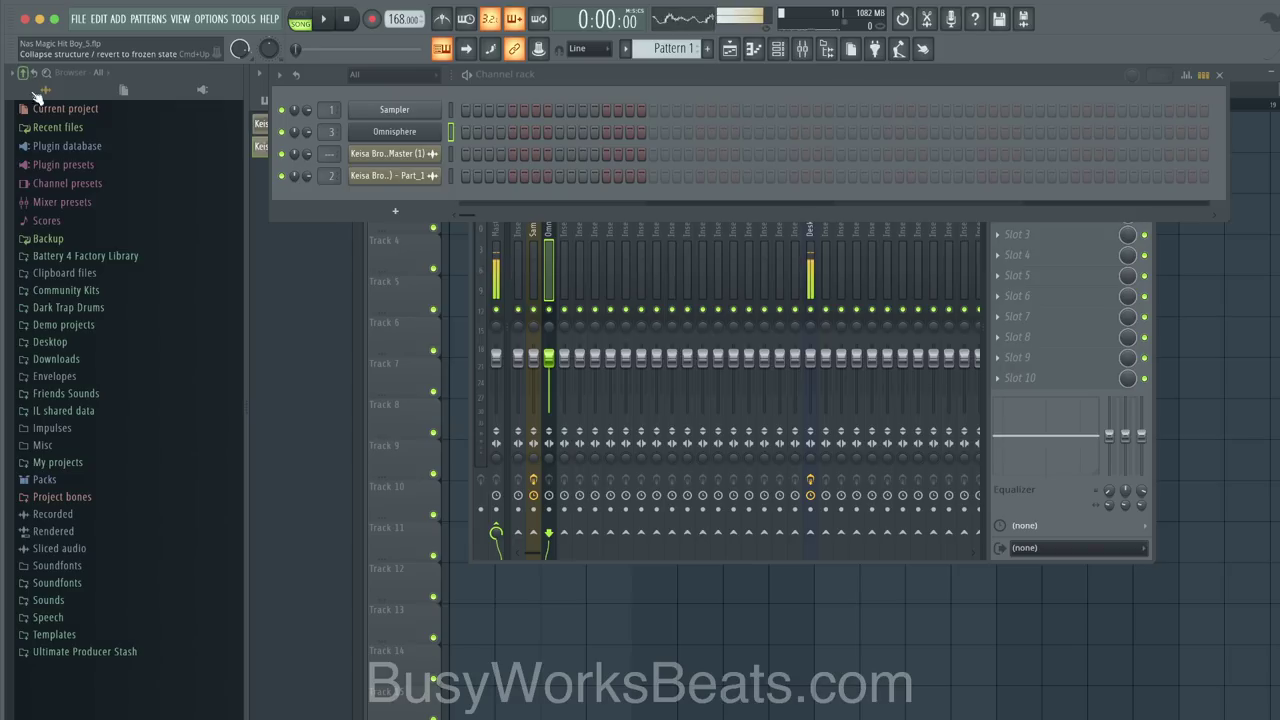
click(86, 396)
scroll(88, 482, down, 3)
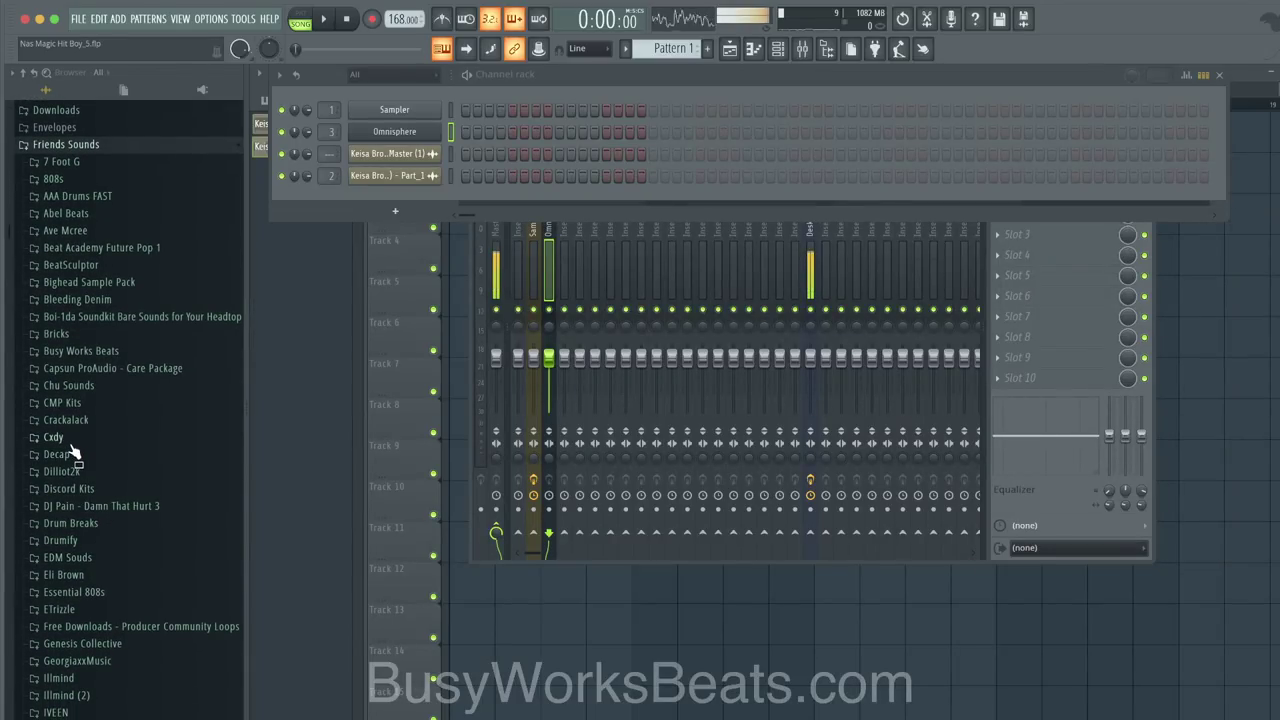
scroll(72, 452, down, 1)
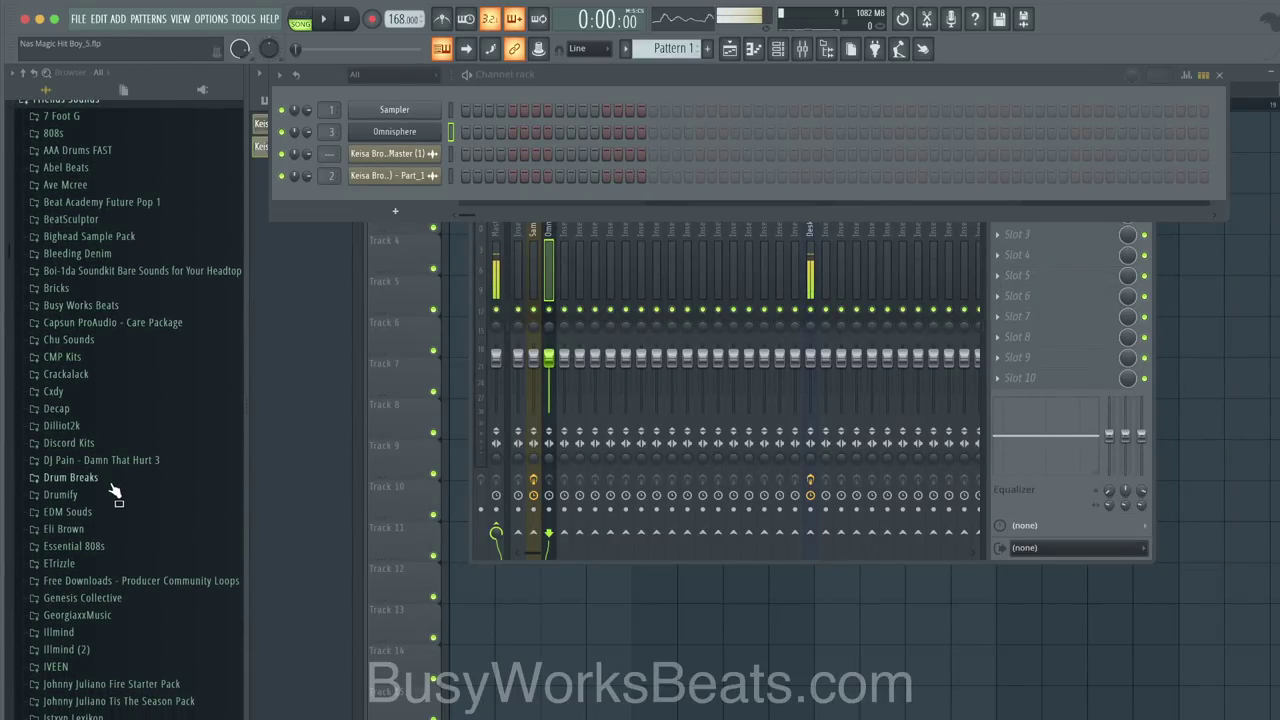
scroll(110, 520, down, 2)
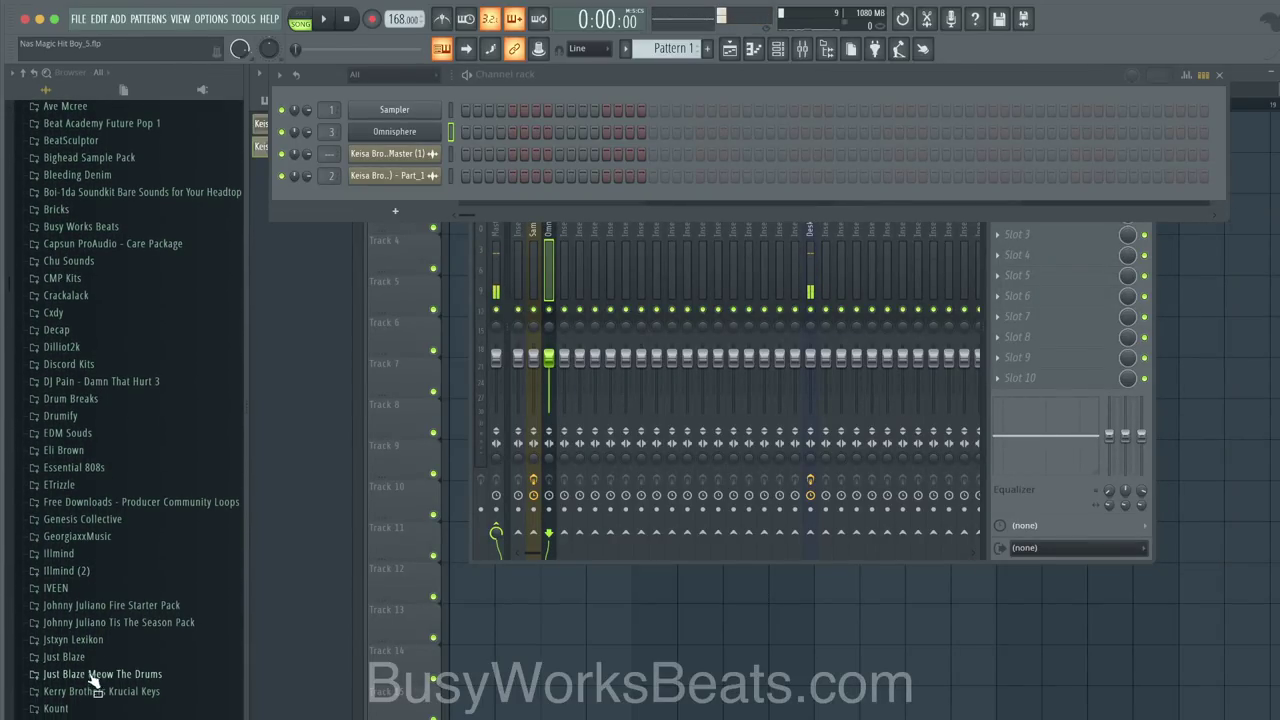
click(60, 708)
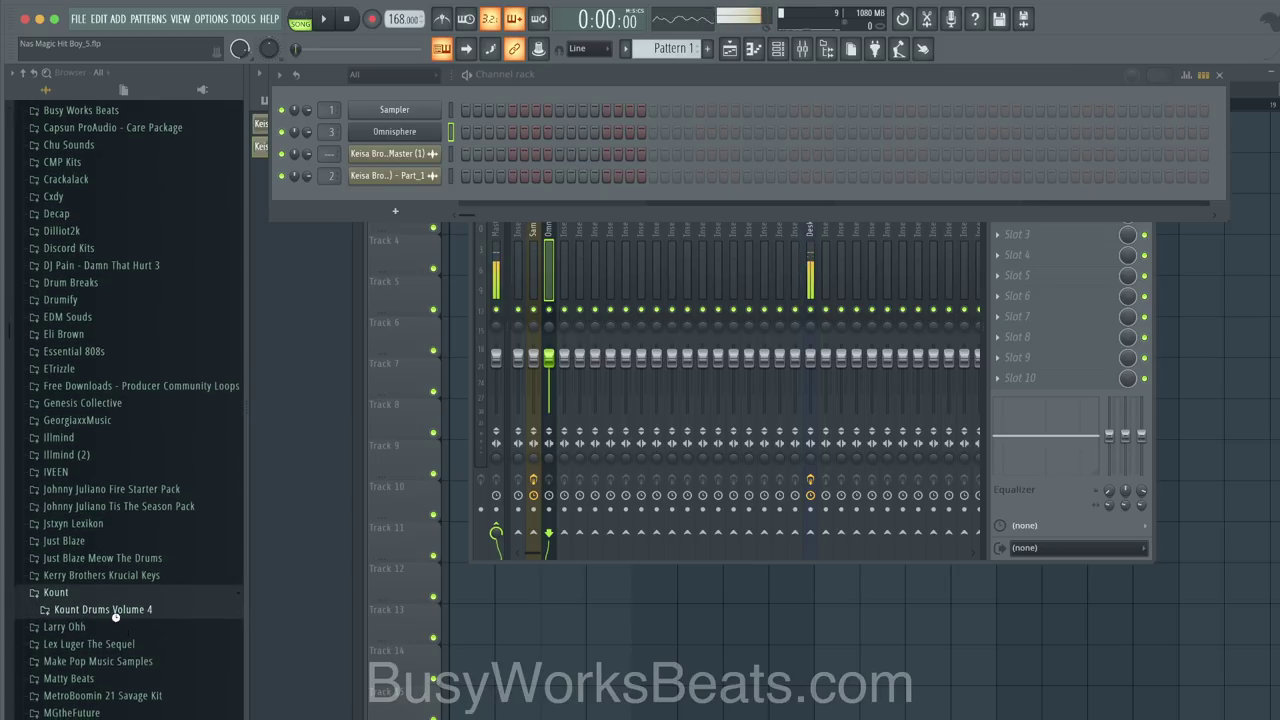
click(116, 613)
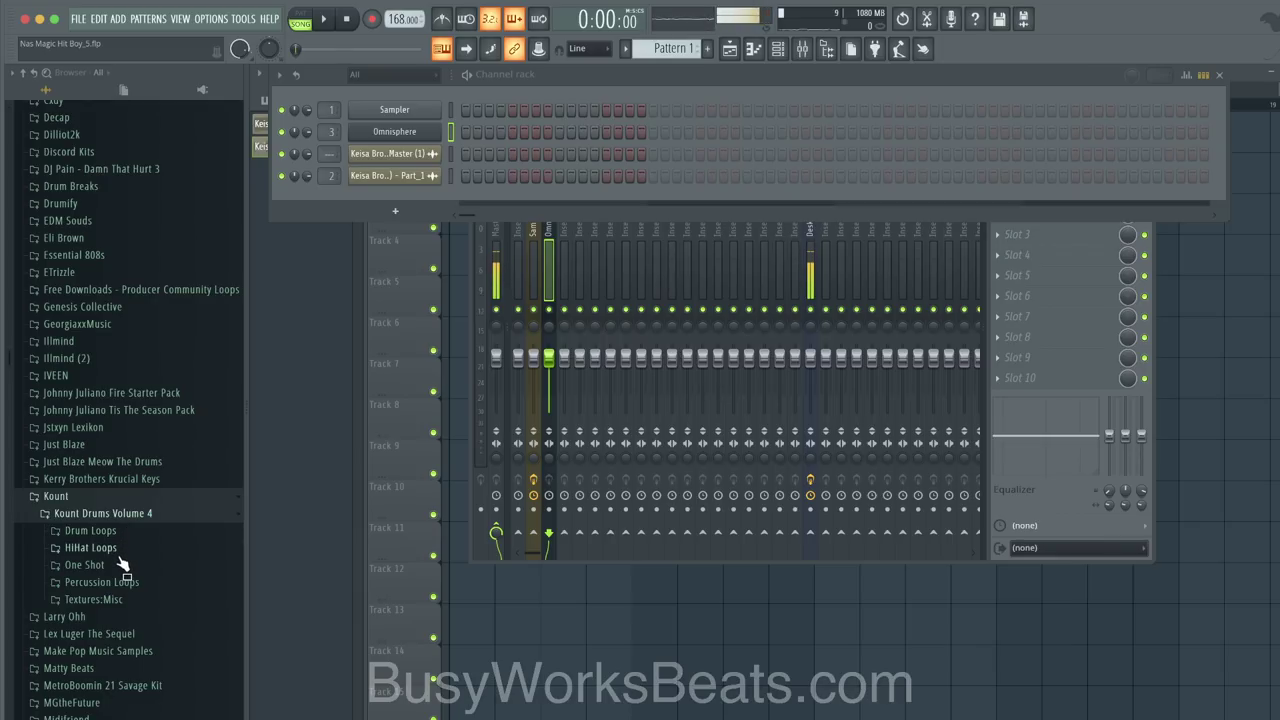
click(114, 531)
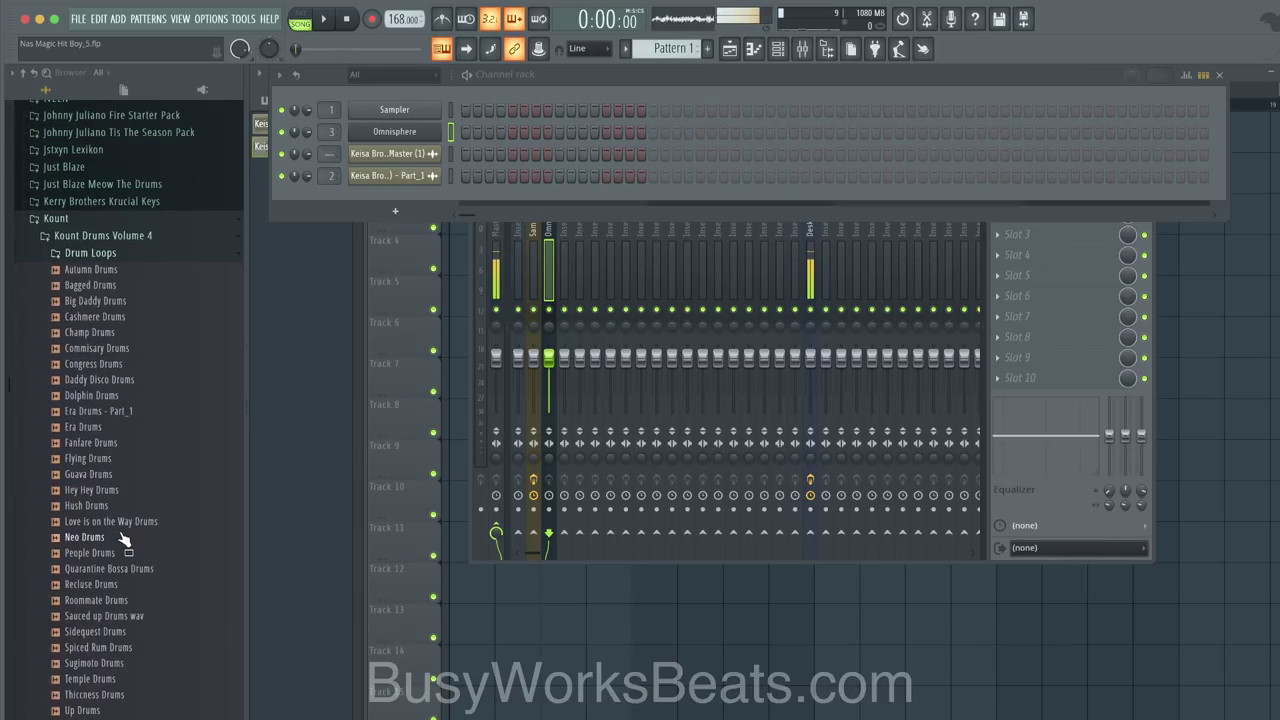
Step: Preview the Autumn Drums loop and load it into a new Slicex channel
key(space)
click(122, 272)
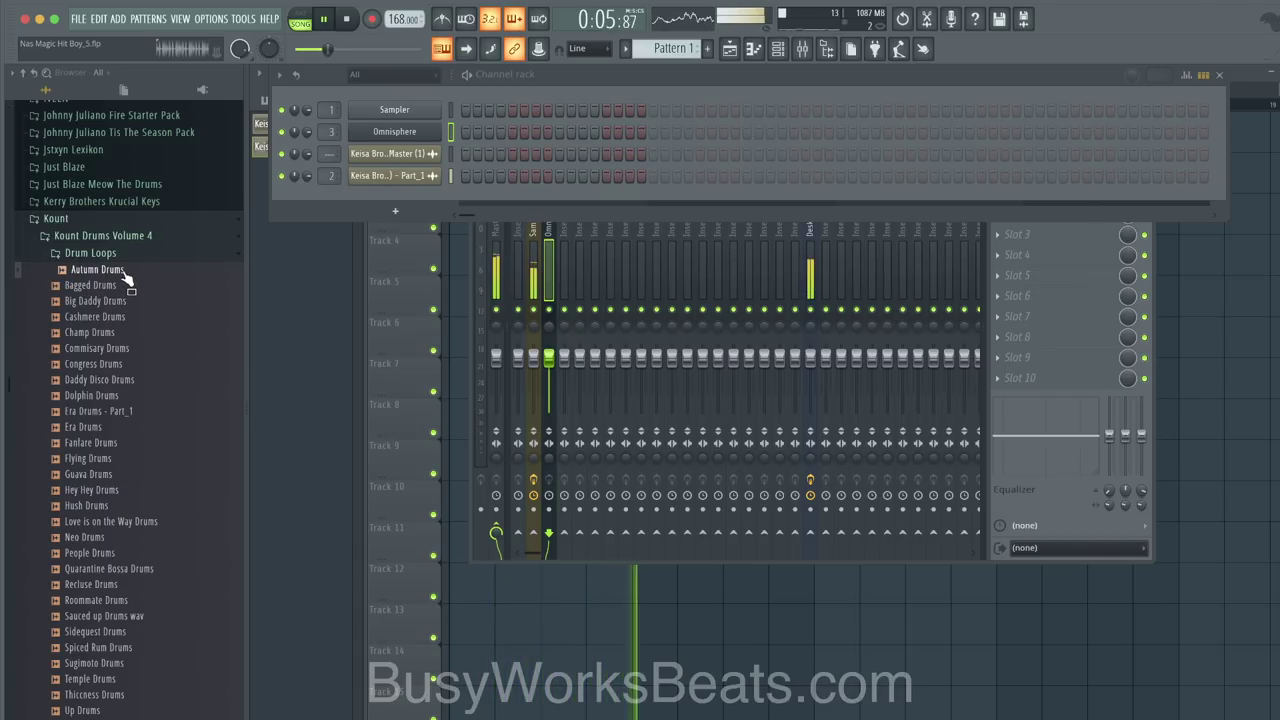
key(space)
click(396, 214)
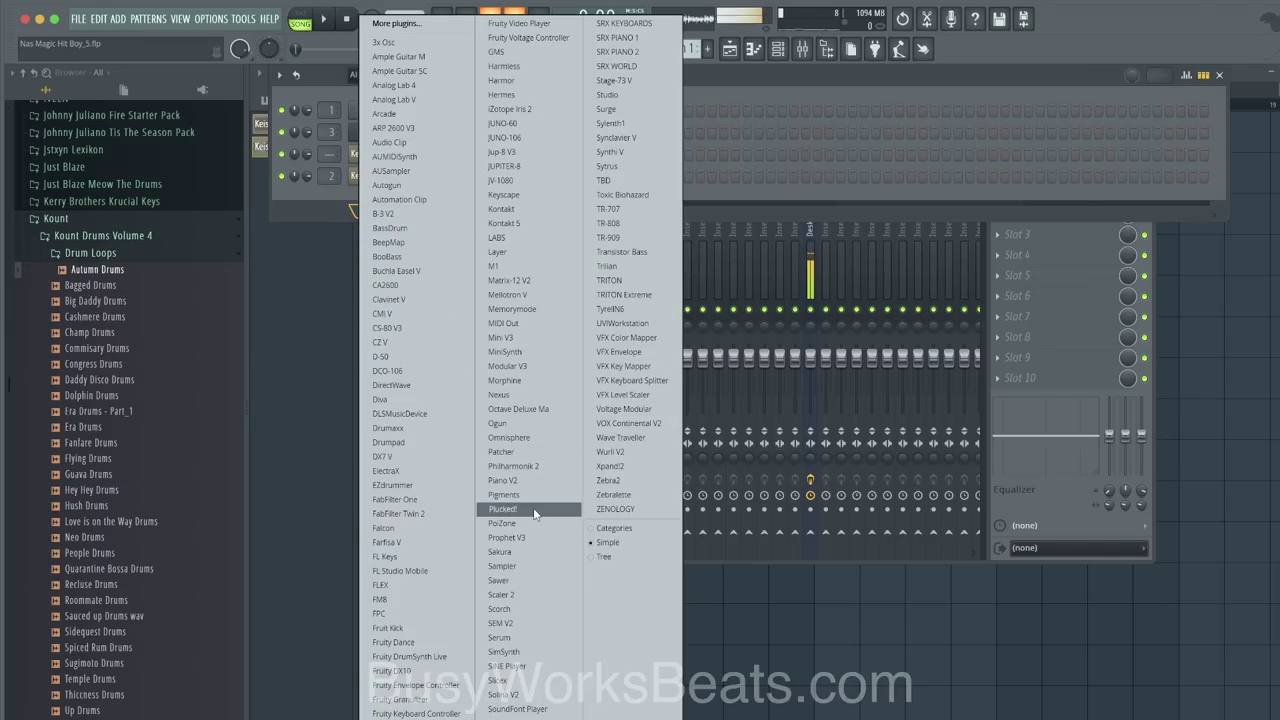
click(498, 680)
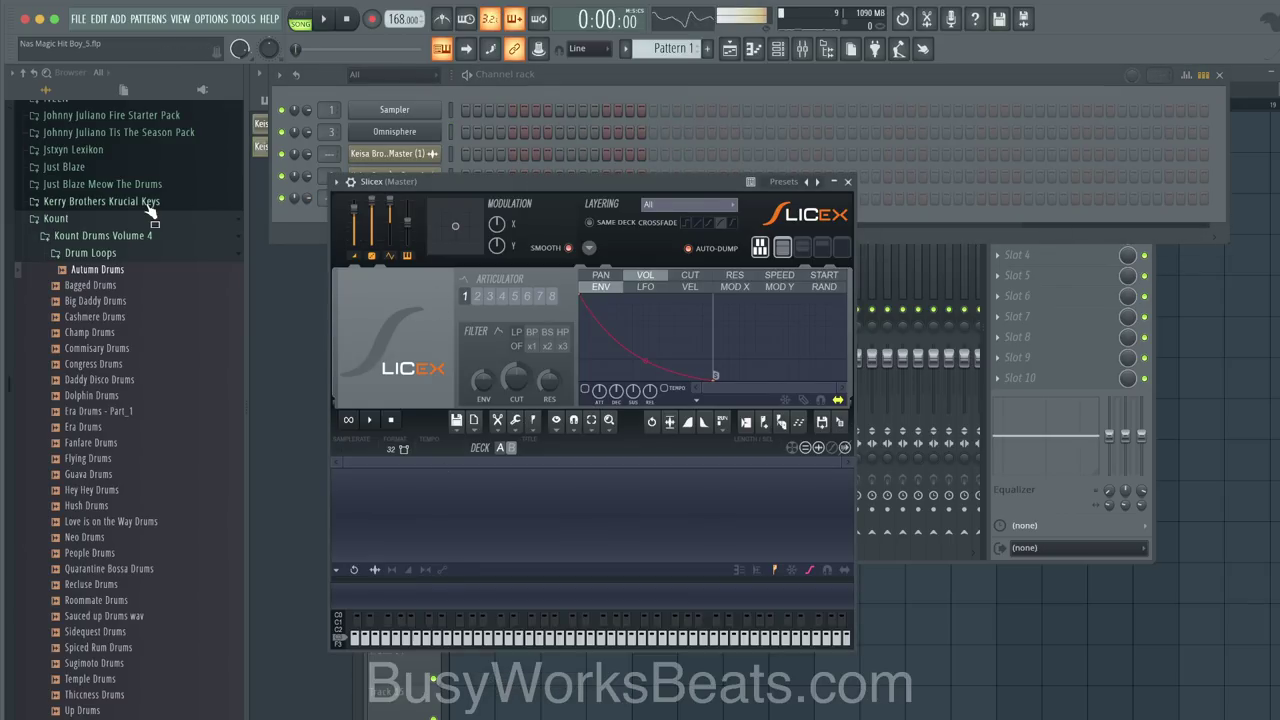
drag(118, 276, 525, 515)
Step: Auto-slice the Autumn Drums loop in Slicex and close the plugin
click(532, 421)
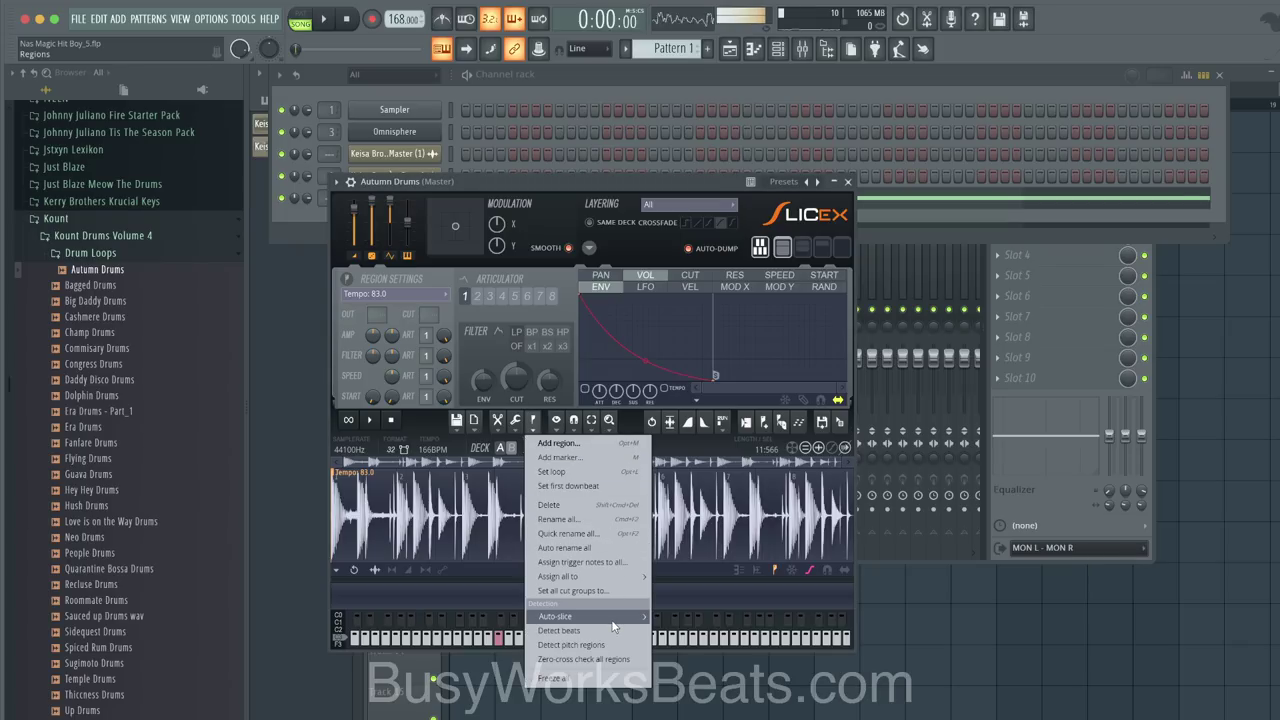
mouse_move(580, 616)
click(703, 630)
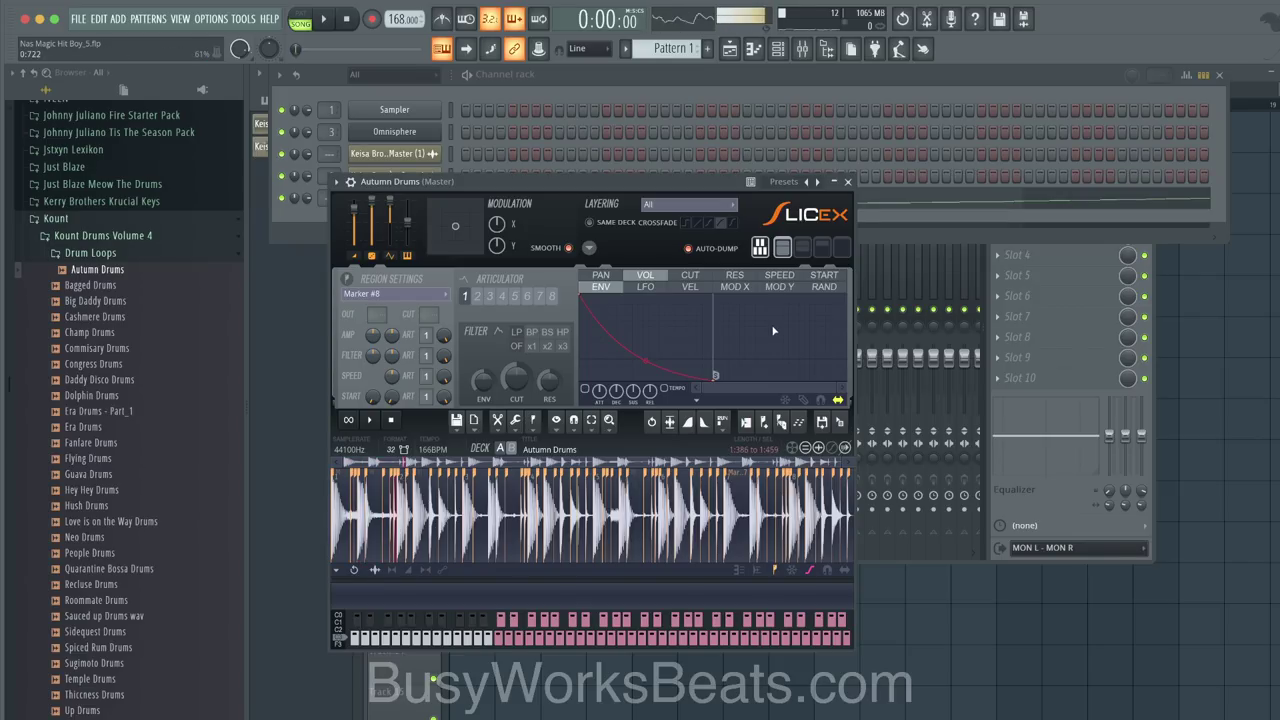
click(849, 182)
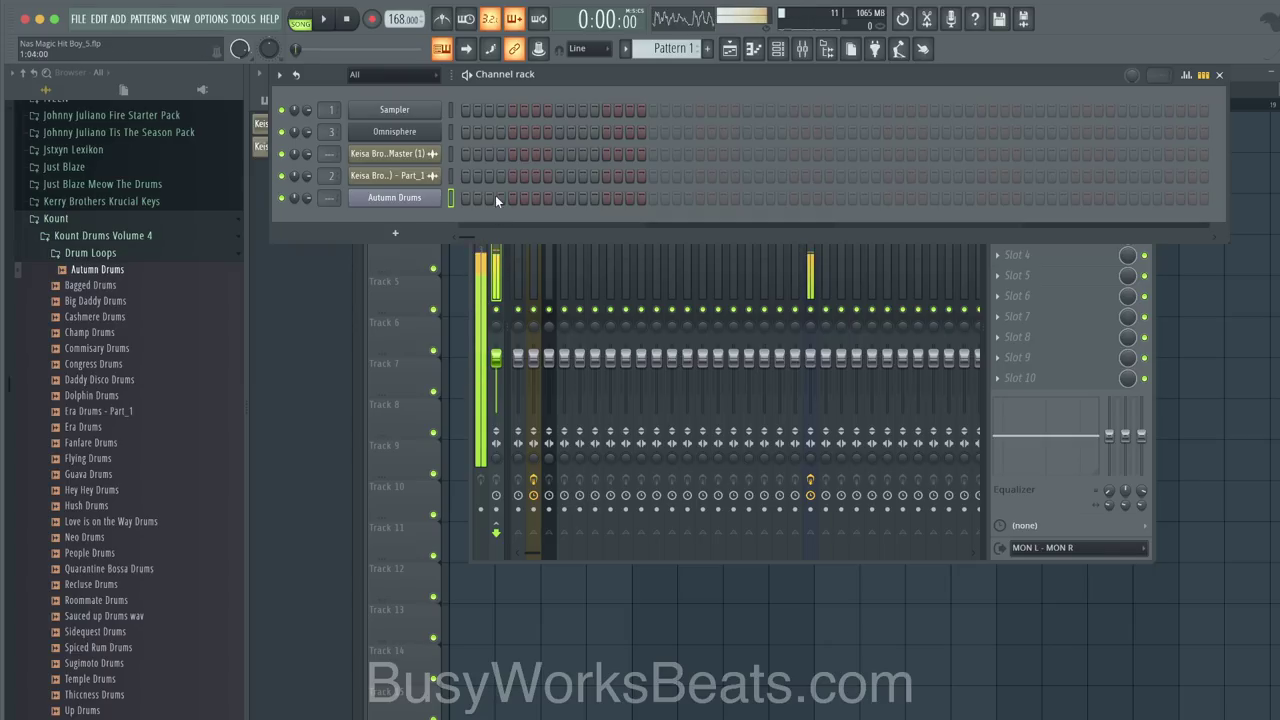
Step: Rehearse the Autumn Drums slices over the song, and arm recording with the metronome on
key(space)
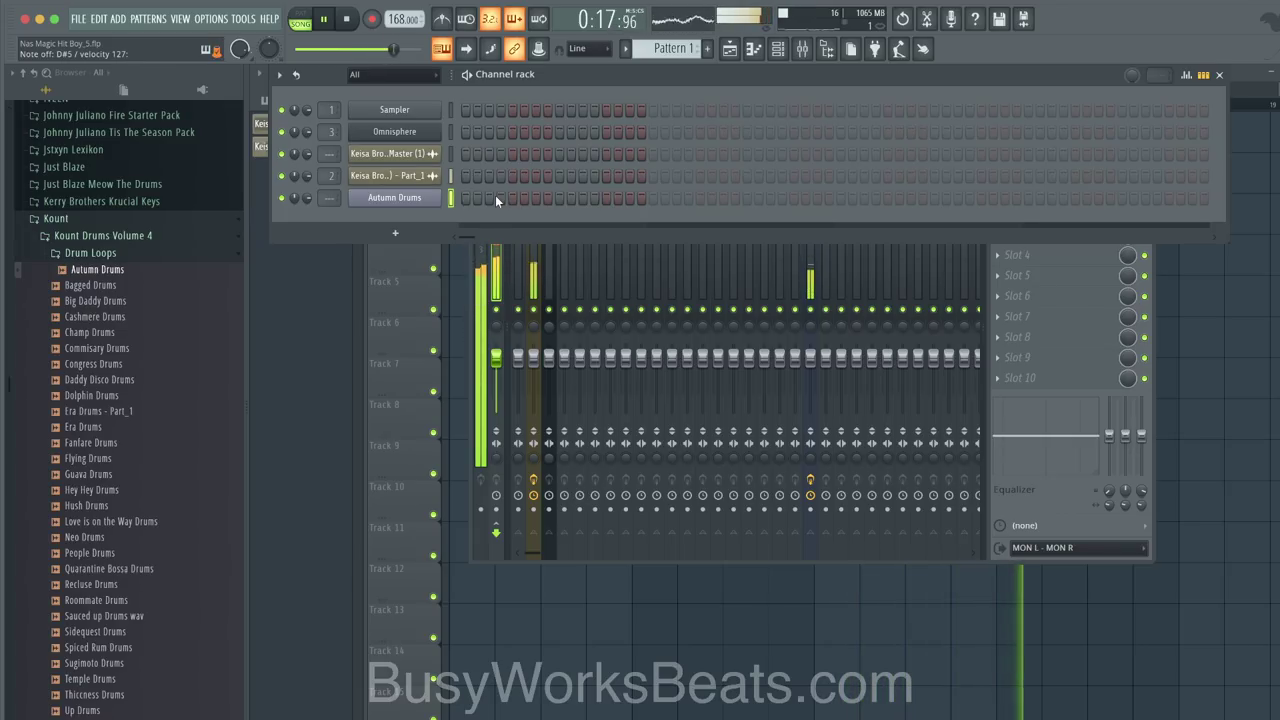
key(space)
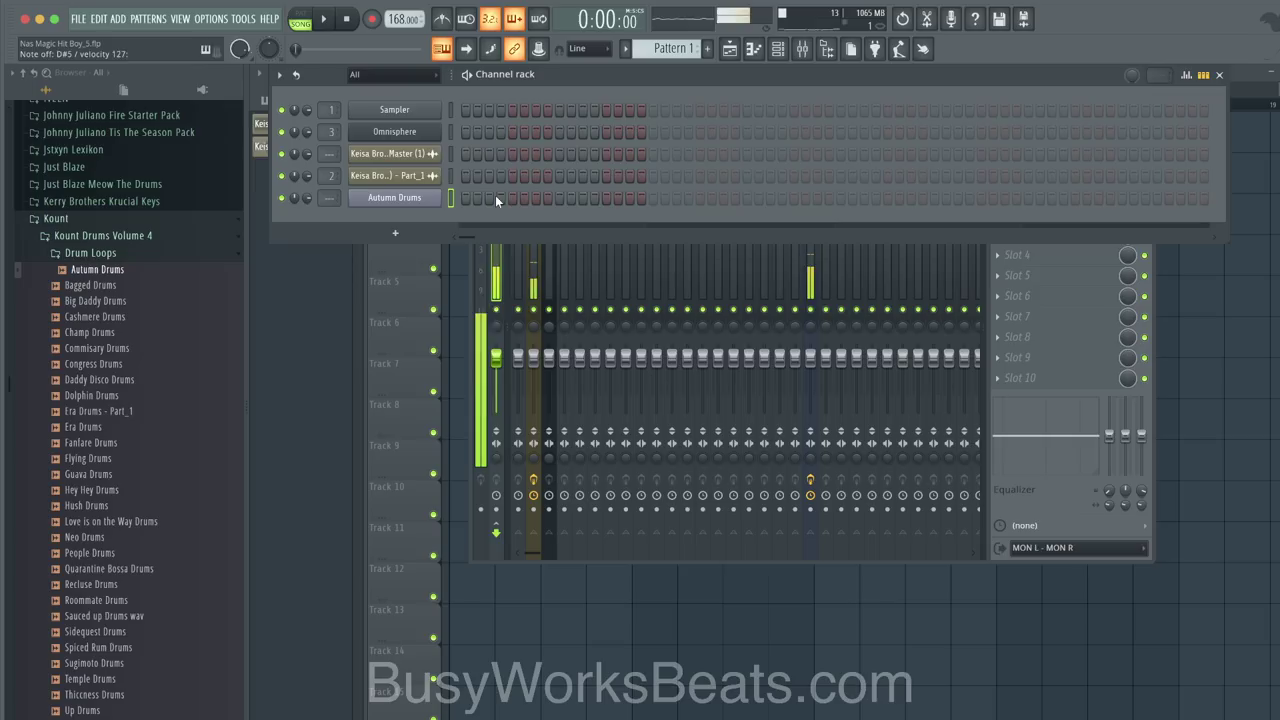
click(376, 20)
click(700, 458)
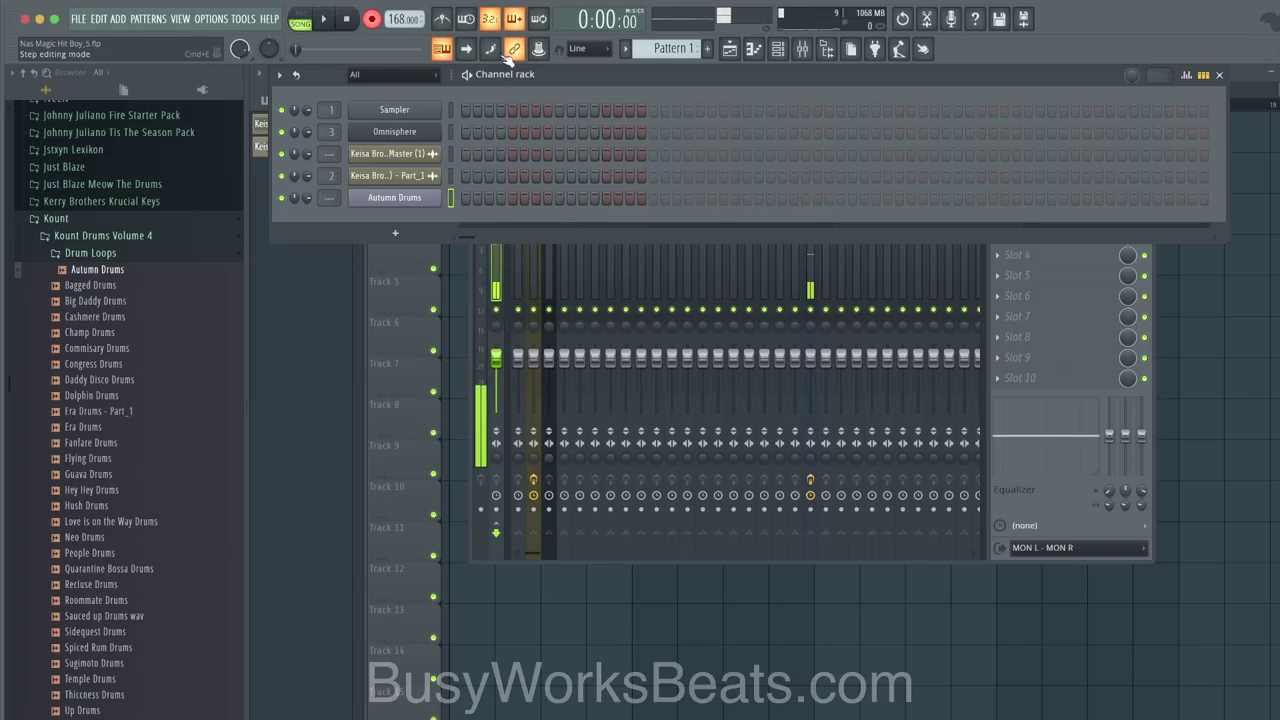
click(448, 19)
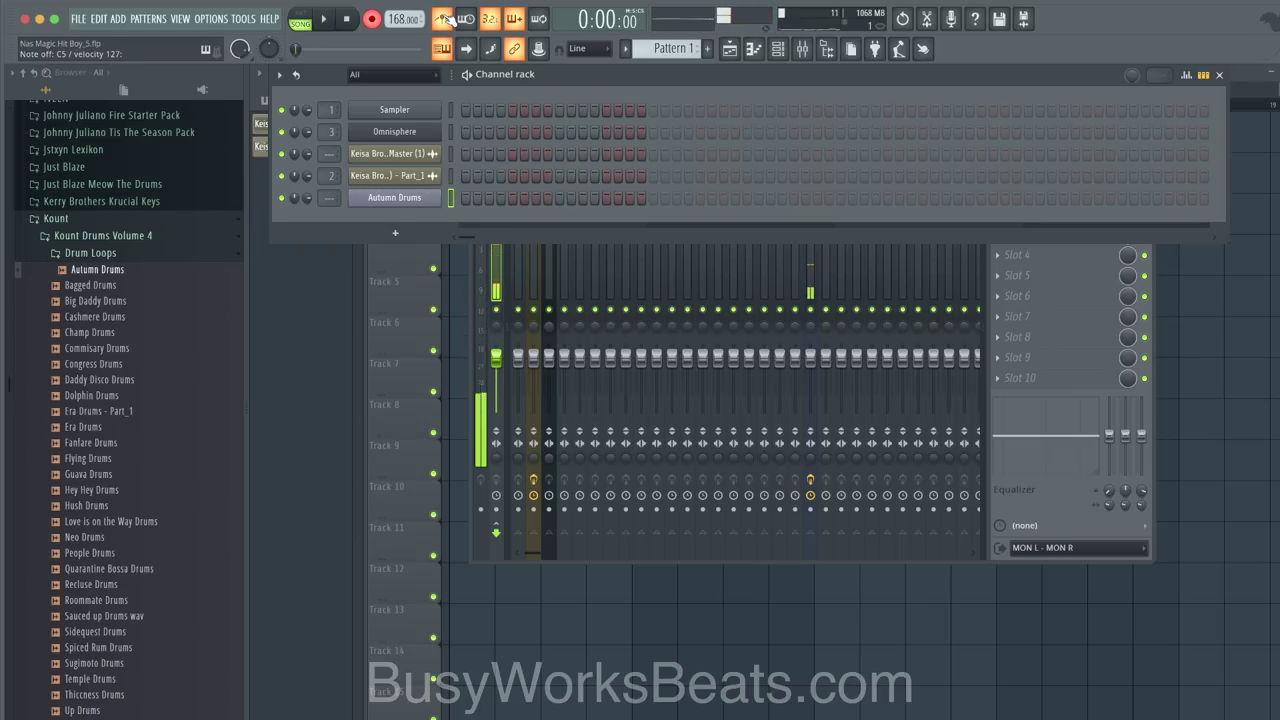
key(space)
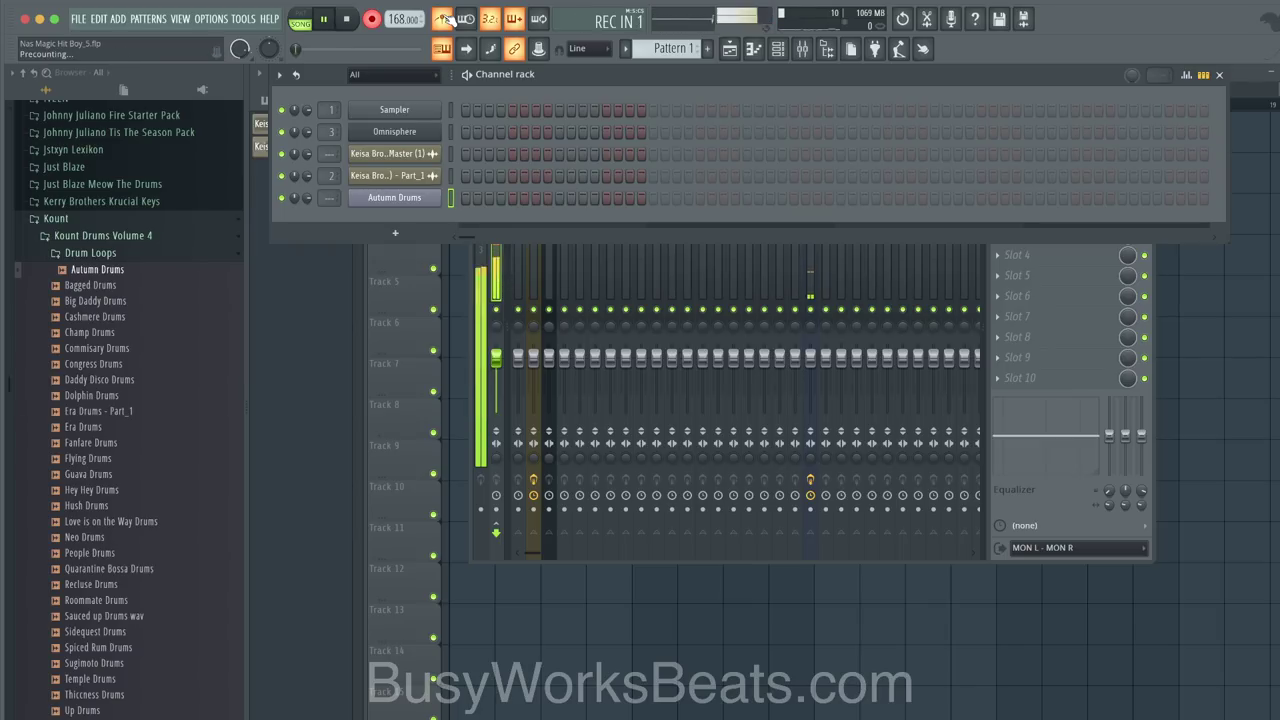
key(space)
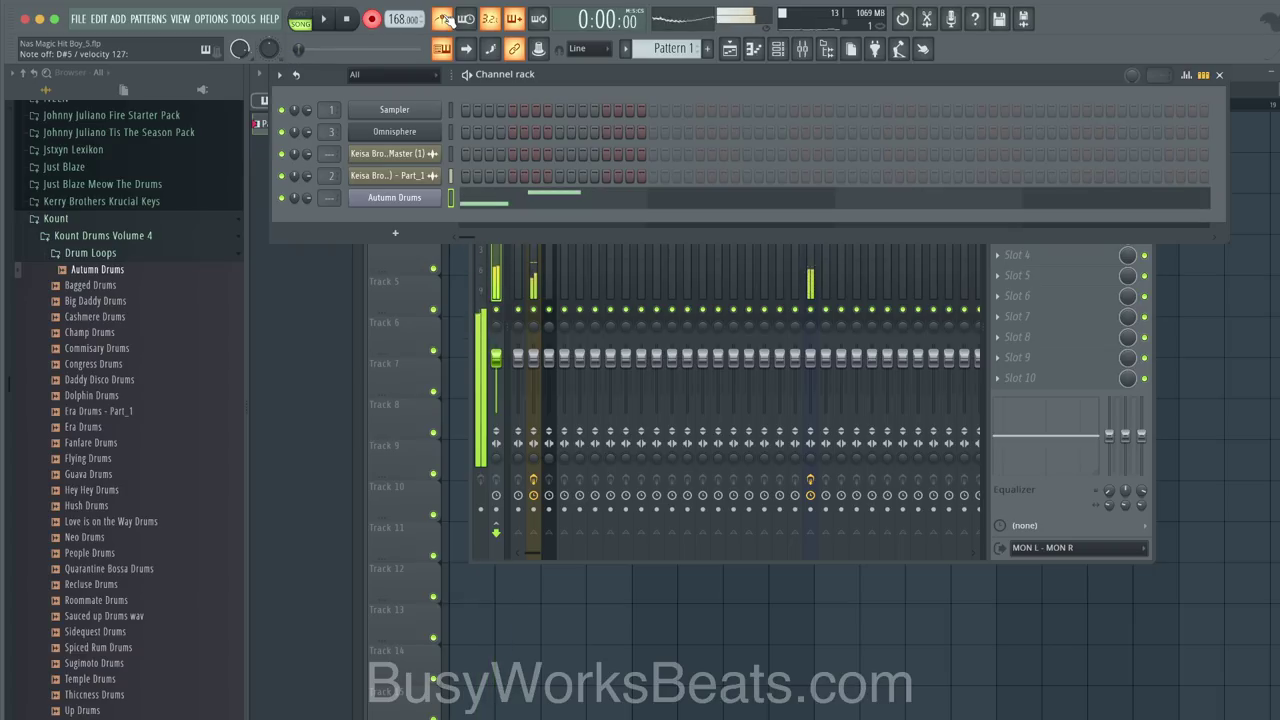
key(ctrl+z)
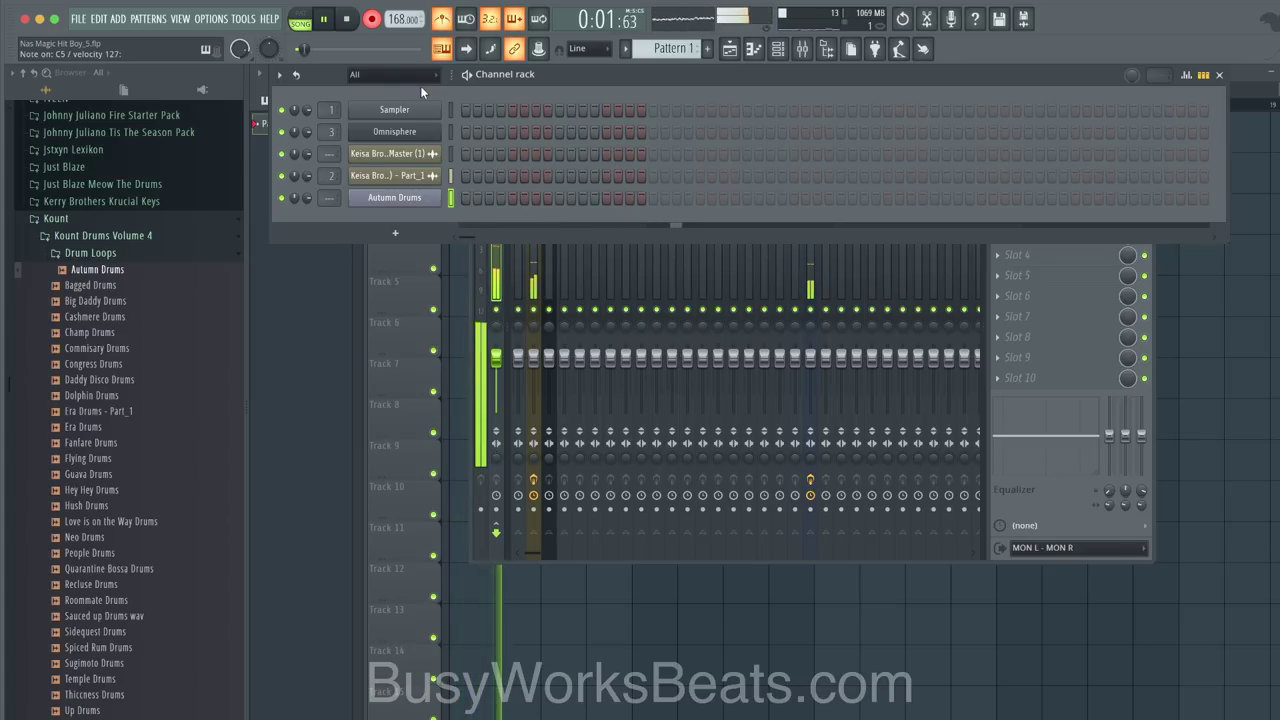
key(space)
key(ctrl+z)
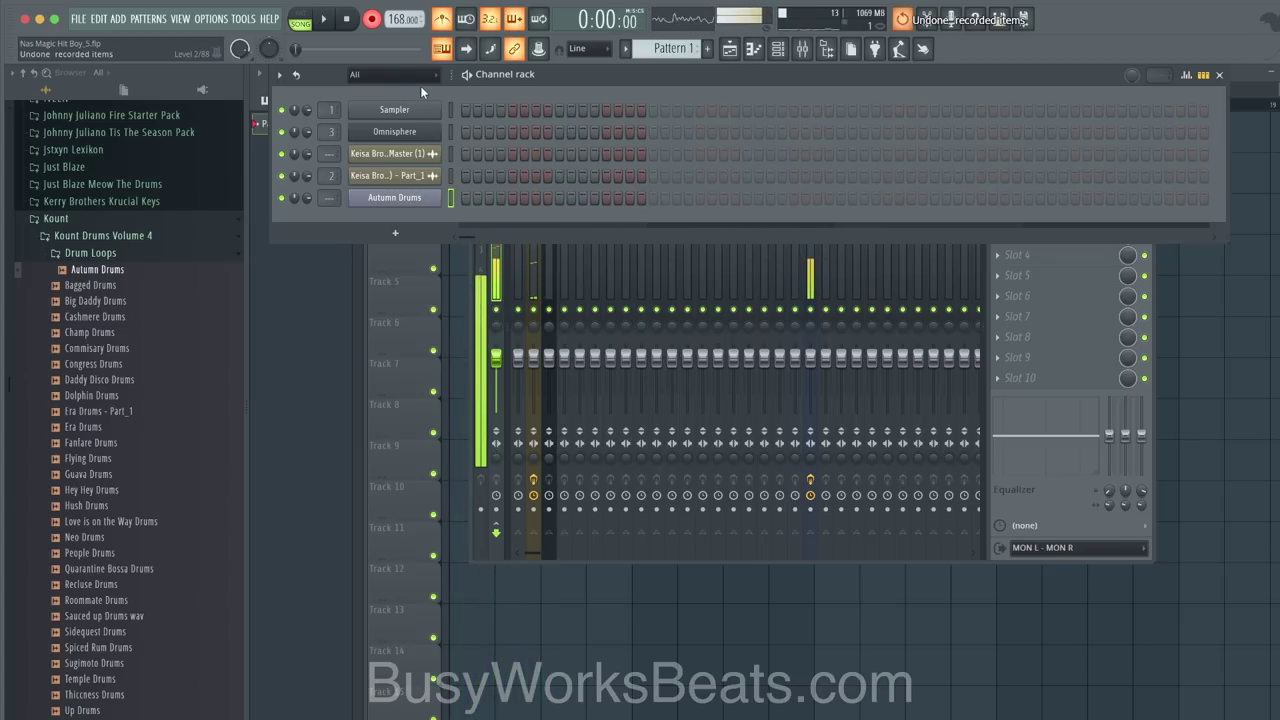
Step: Record a four-bar pattern with the Autumn Drums slices over the song, disarm recording and play it back
key(space)
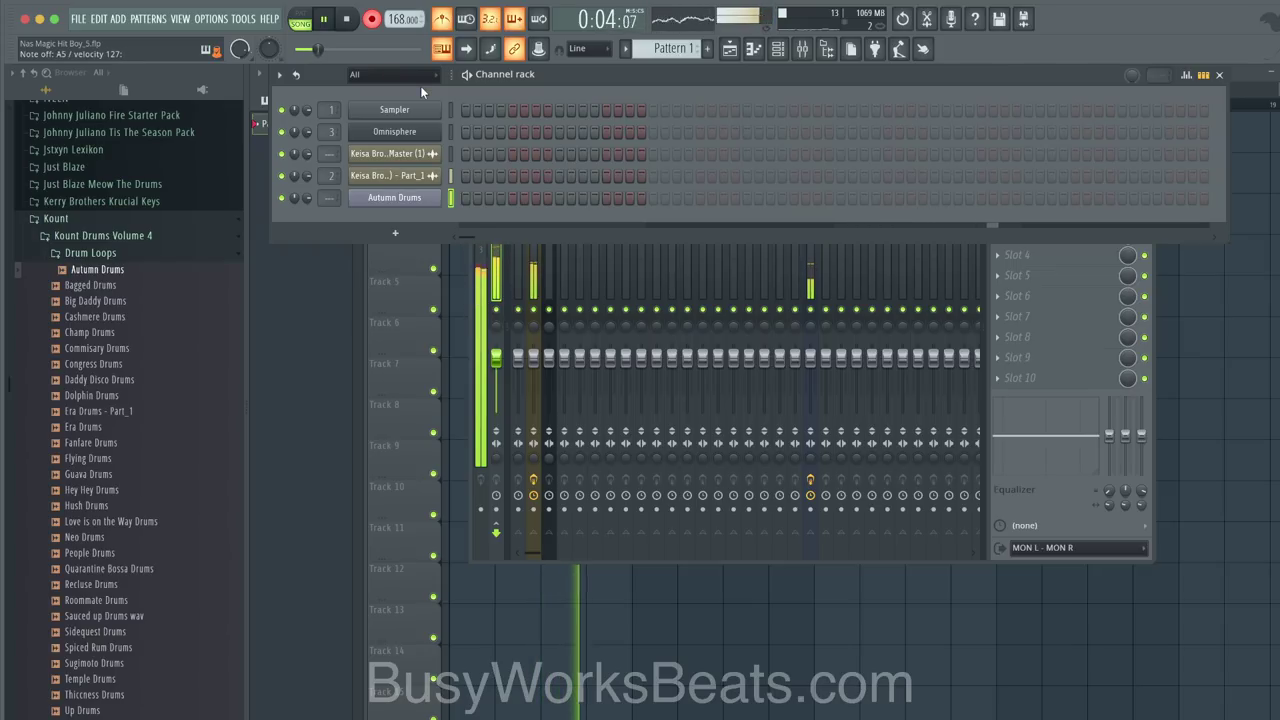
key(space)
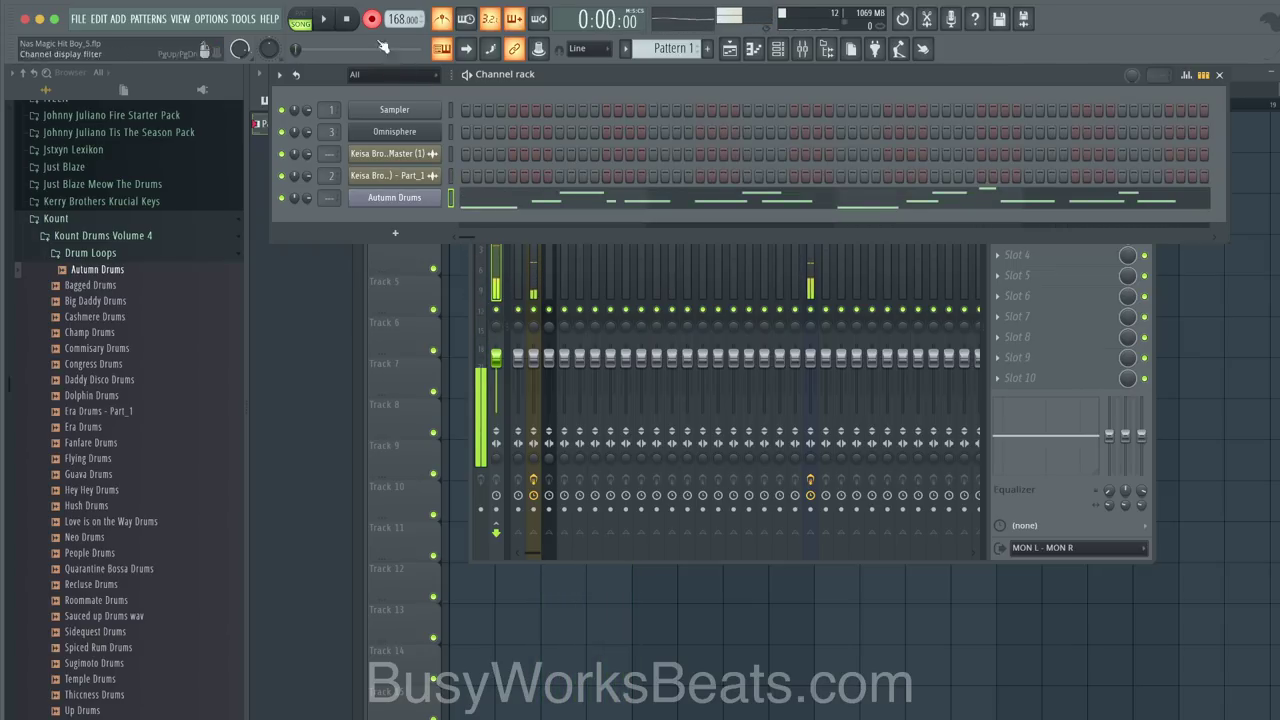
key(space)
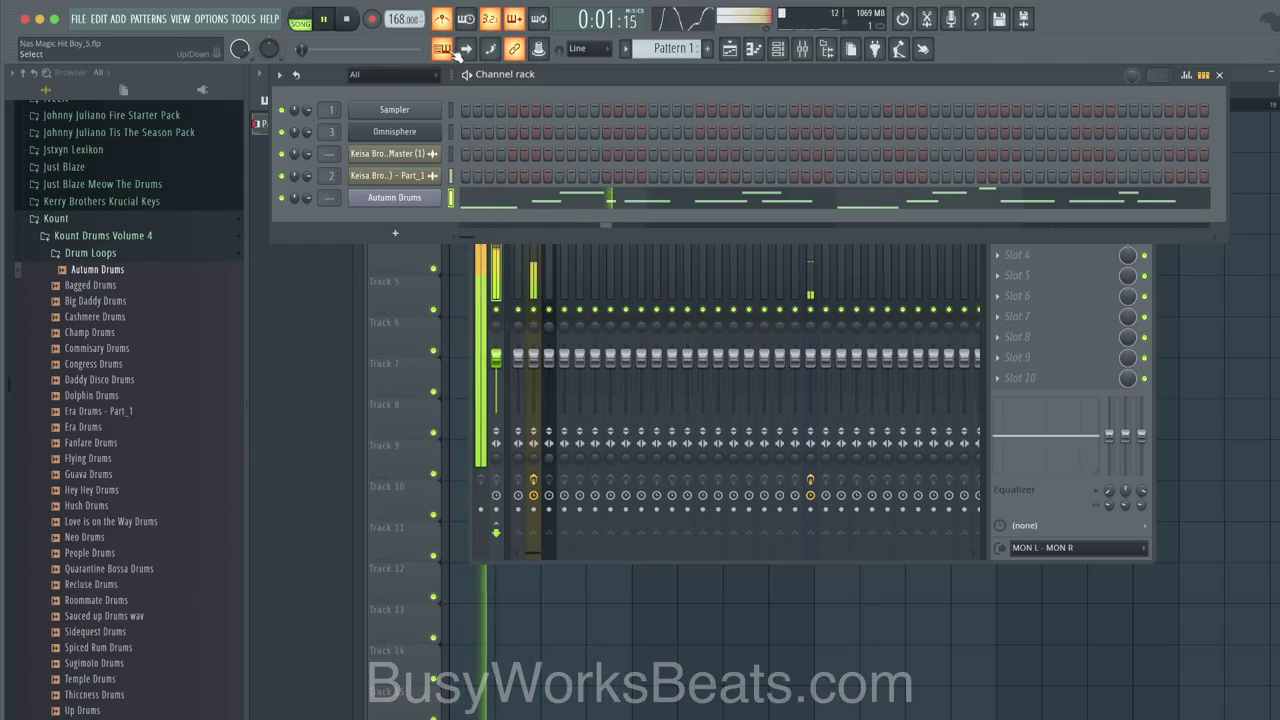
Step: Turn off the metronome, and quantize the recorded Autumn Drums notes in the piano roll, playing them back
click(477, 200)
key(space)
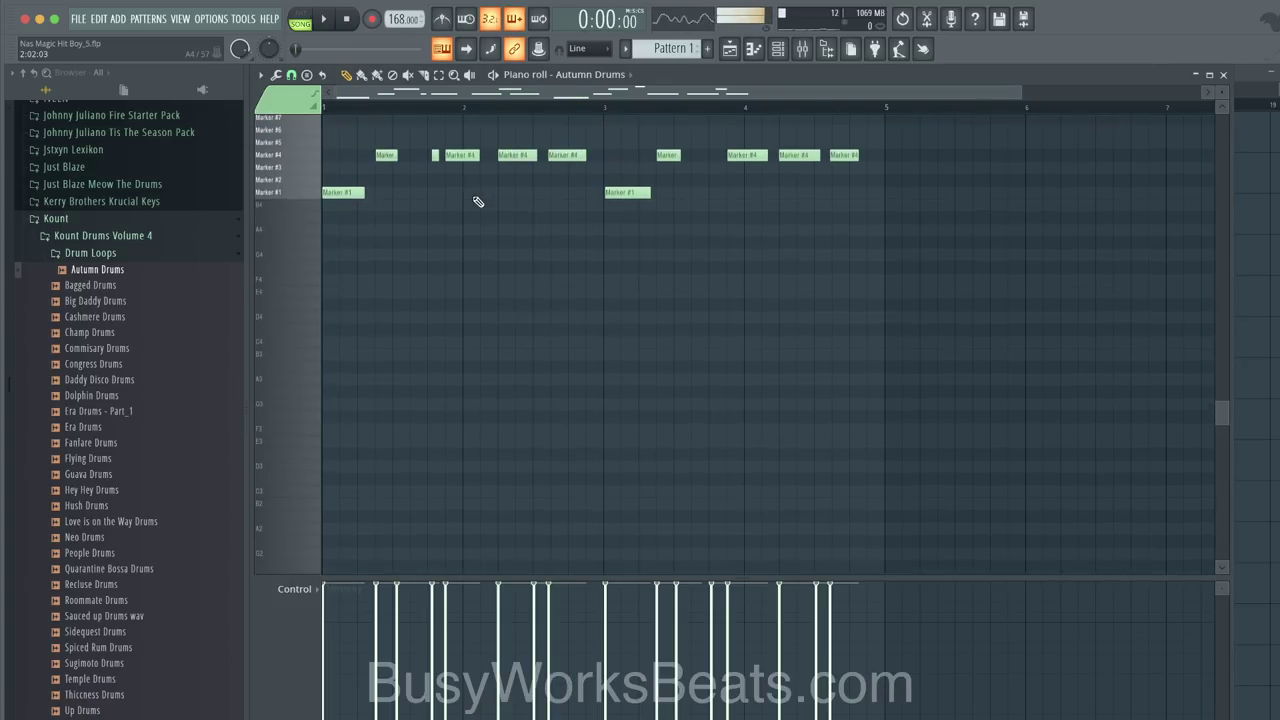
scroll(478, 202, up, 2)
scroll(477, 200, up, 1)
key(space)
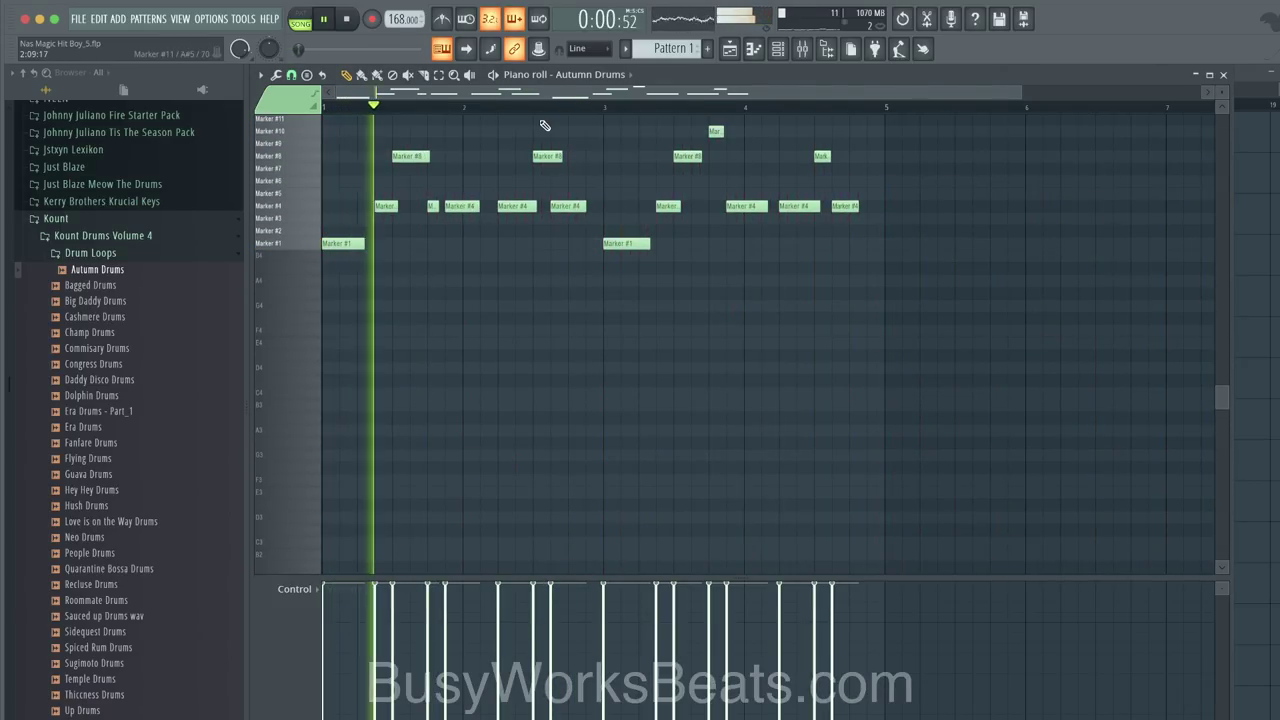
Step: Stop playback, and check the time shift in the Autumn Drums channel's miscellaneous settings before closing the channel window
click(778, 48)
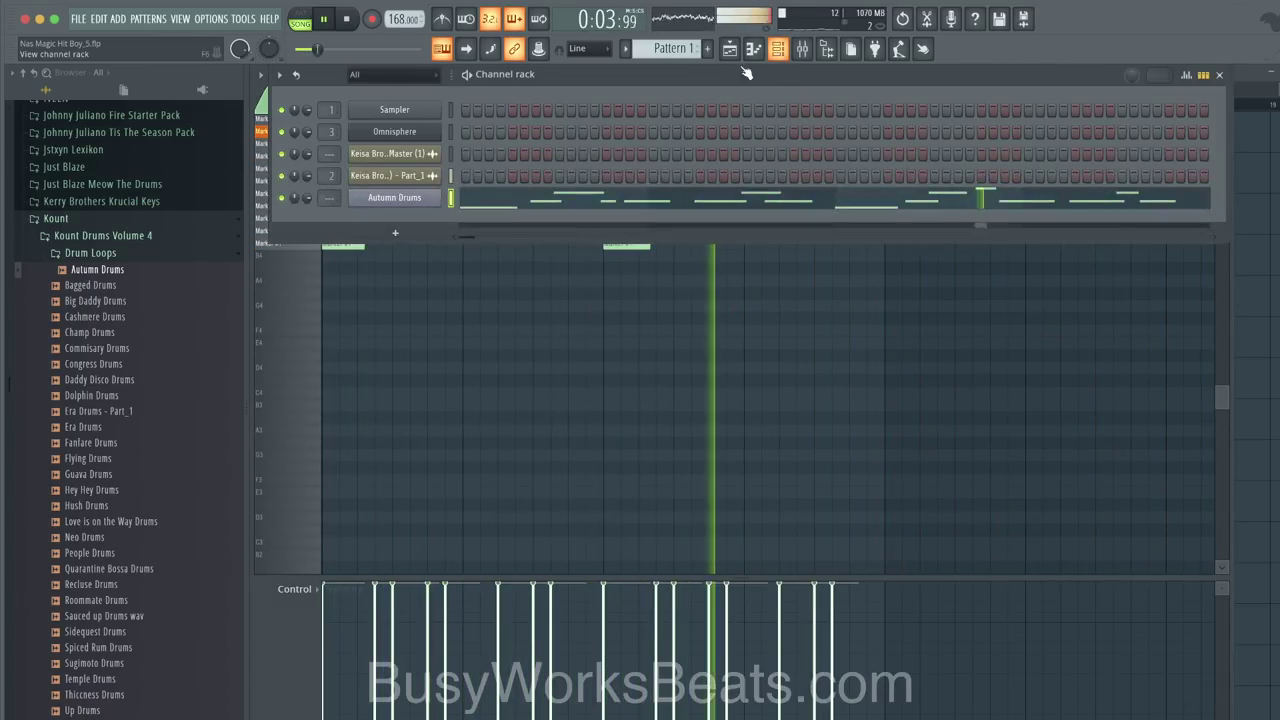
key(space)
click(430, 197)
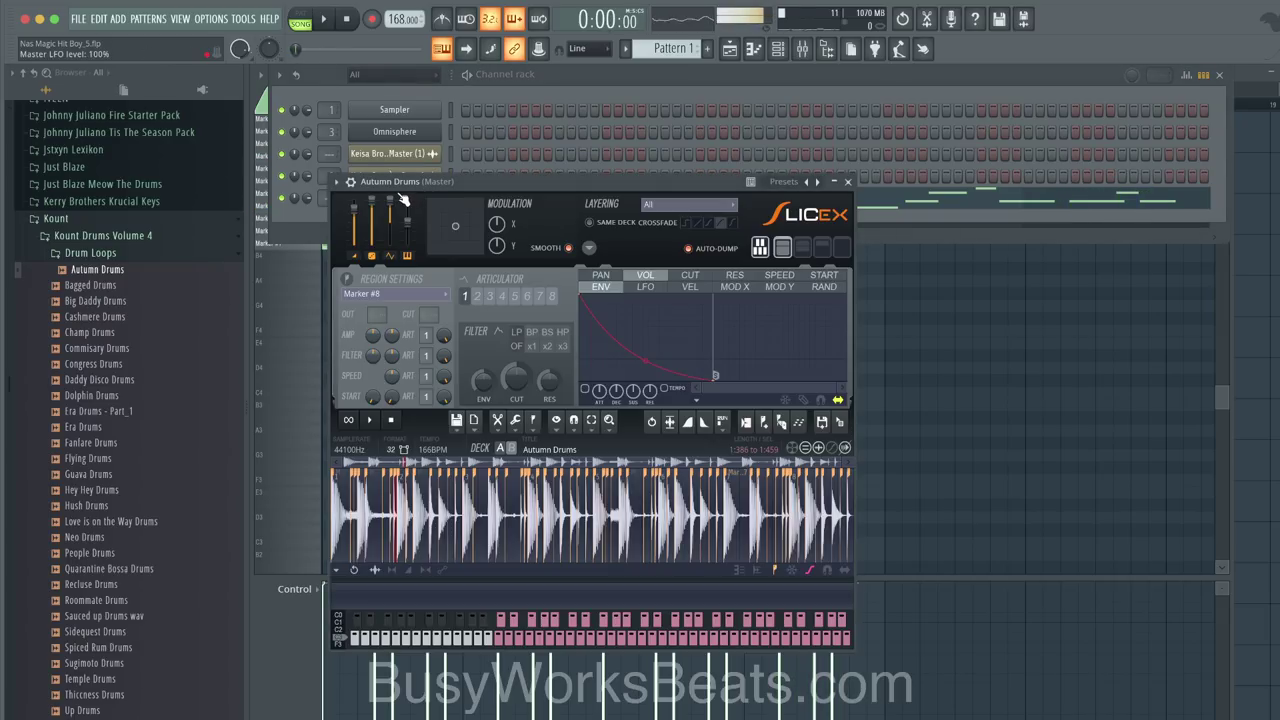
click(351, 182)
click(380, 208)
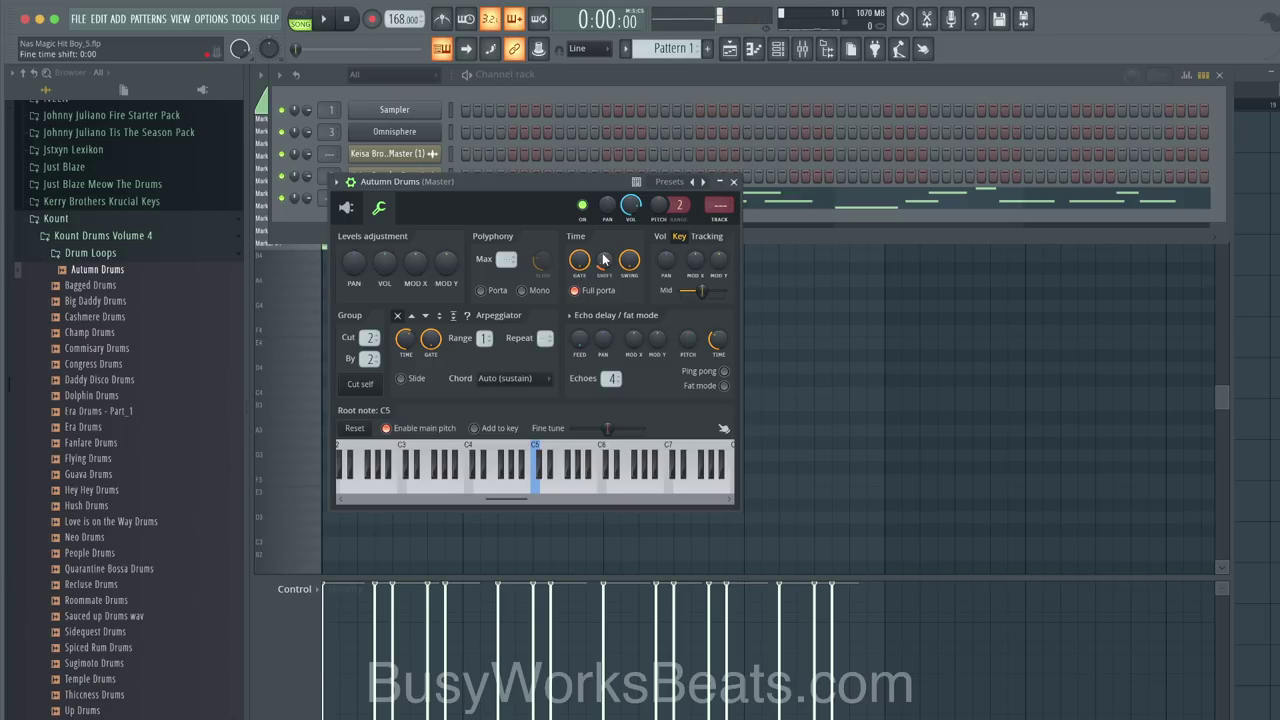
click(734, 182)
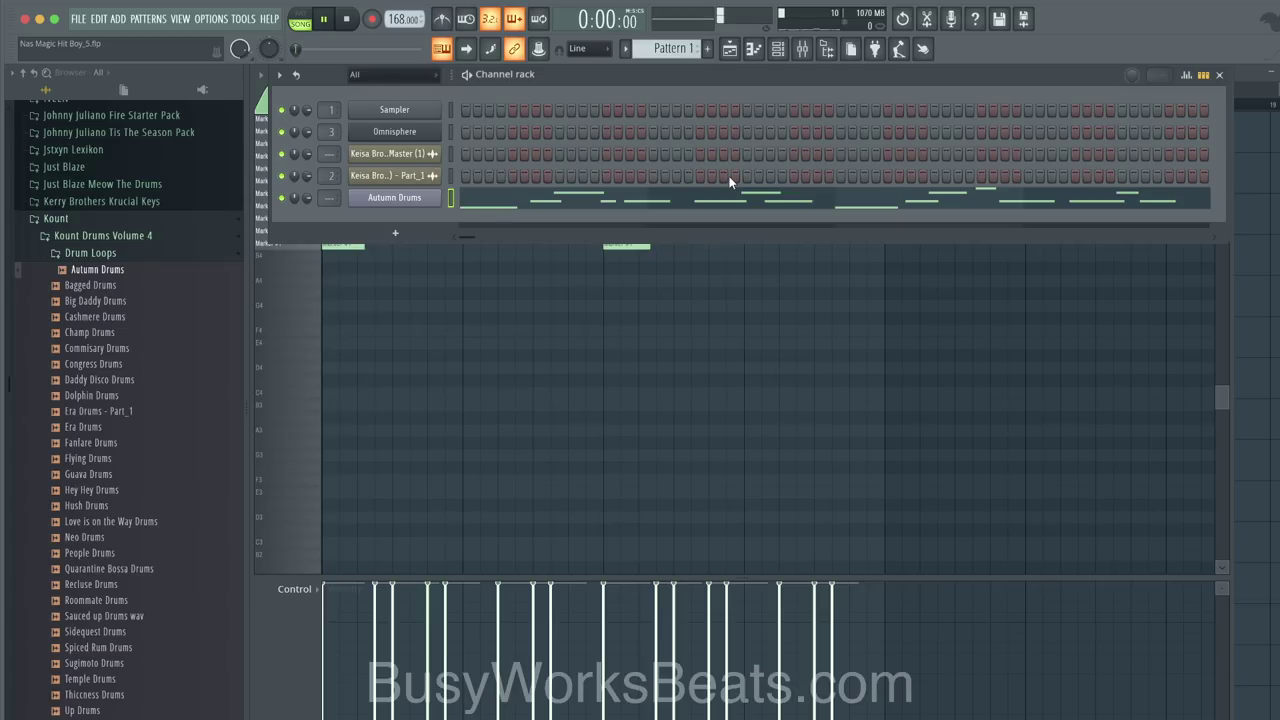
Step: Play the song, and return the Autumn Drums channel window to its Slicex editor before closing it
key(space)
click(413, 205)
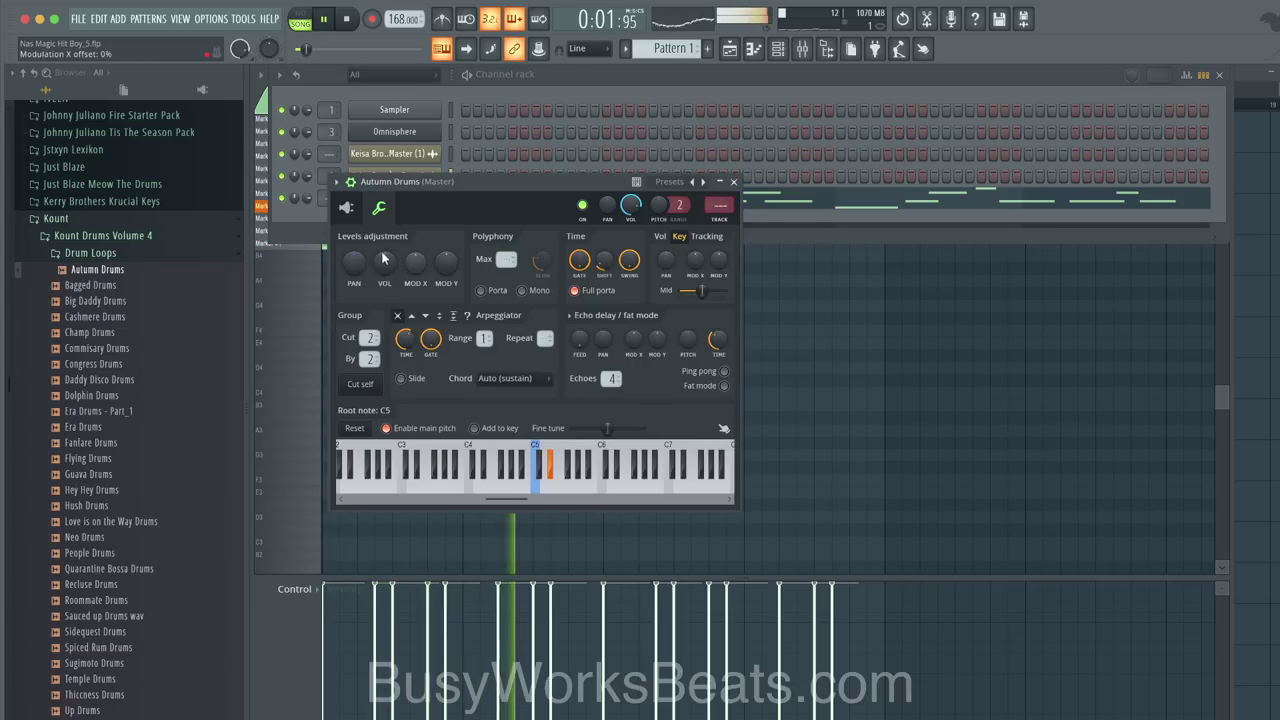
click(346, 207)
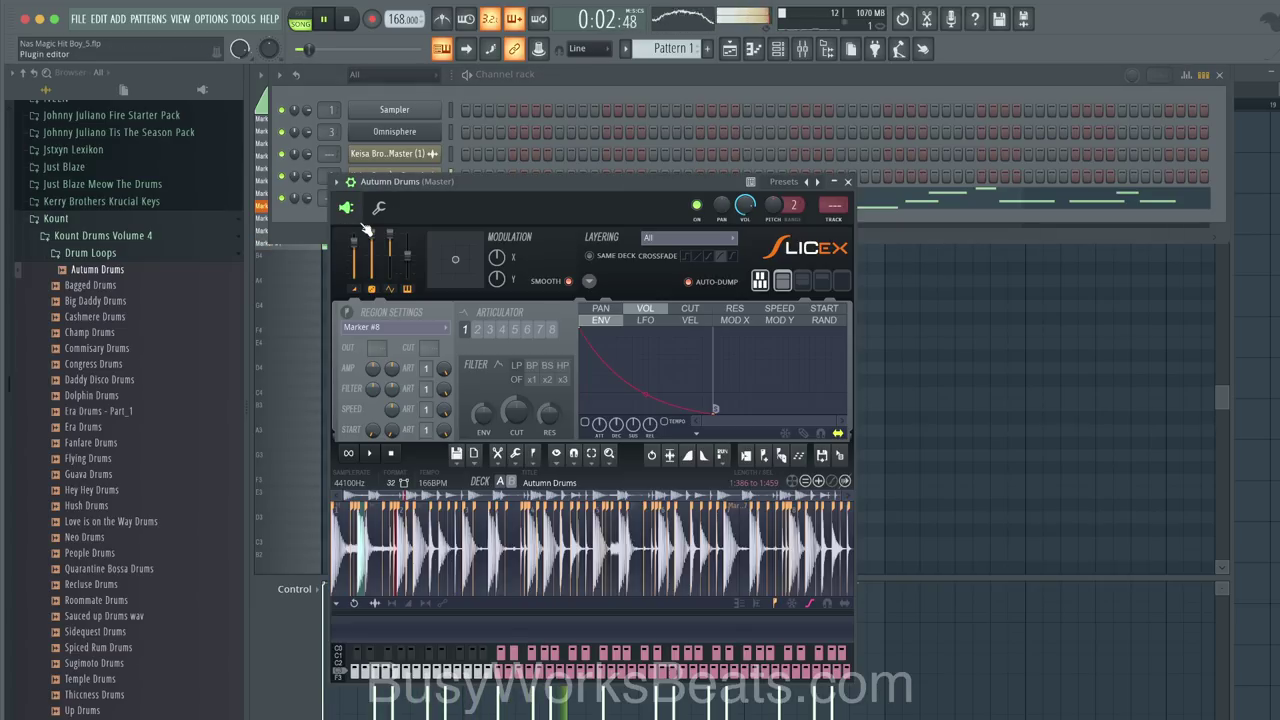
click(847, 181)
Step: Select all Marker #8 notes in the Autumn Drums piano roll, nudge them slightly late, and play the song
click(544, 279)
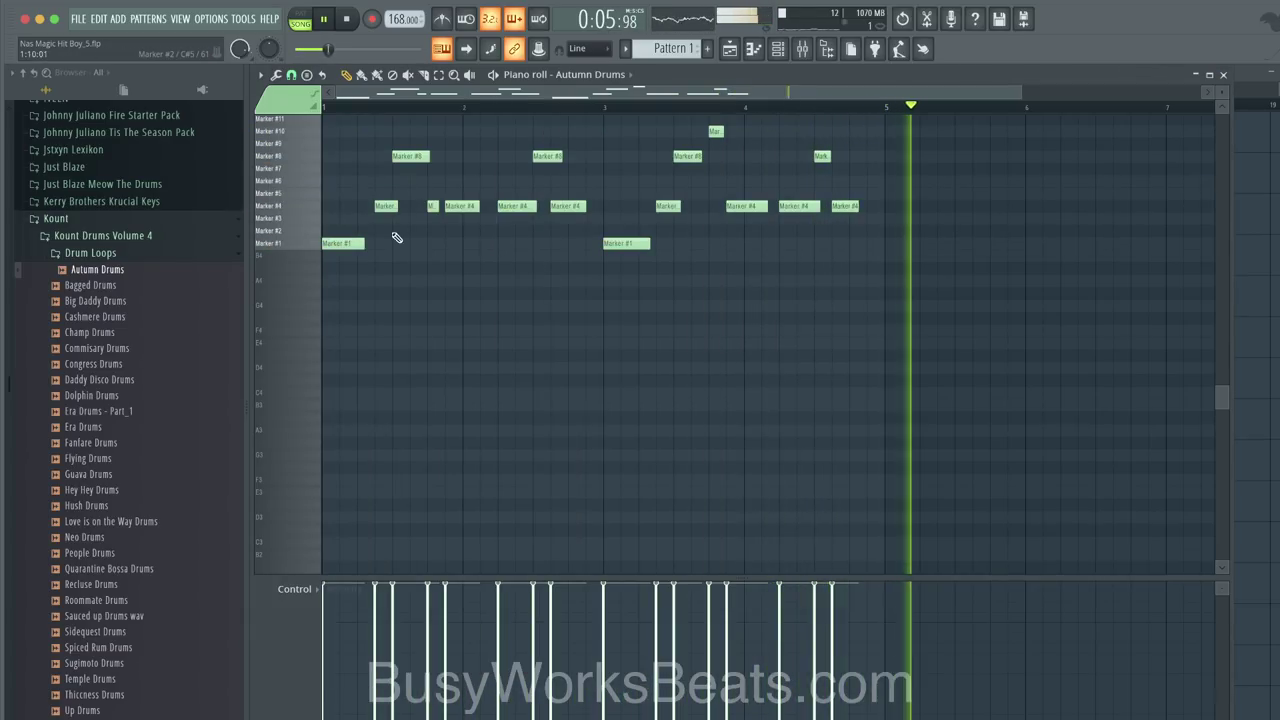
key(space)
key(space)
key(space)
ctrl+click(312, 158)
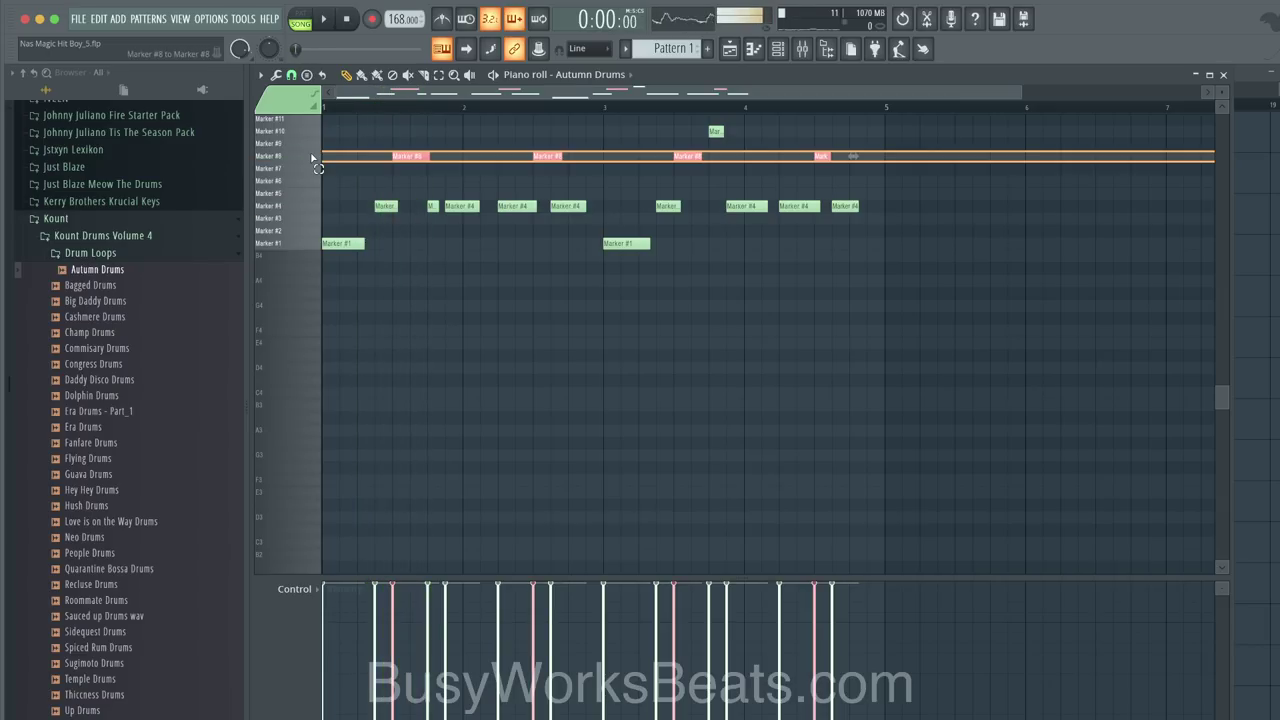
ctrl+click(311, 158)
scroll(311, 158, up, 3)
key(space)
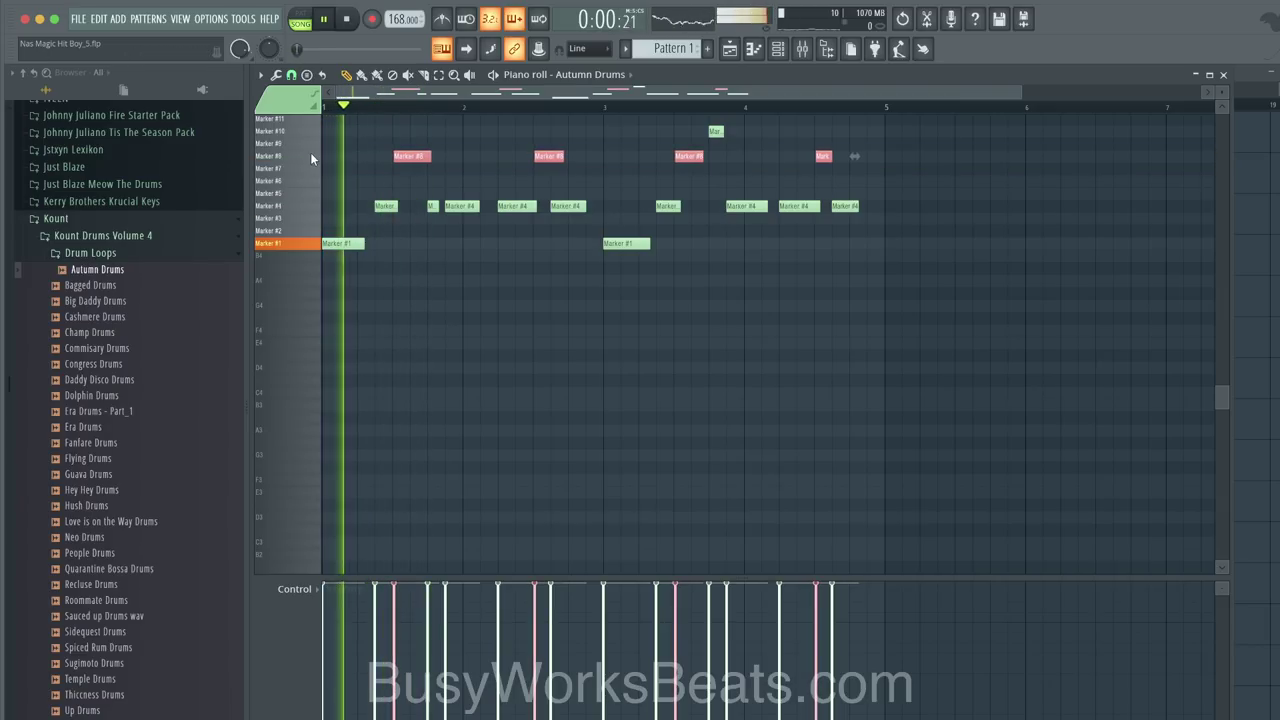
Step: Repeat Pattern 1 along Track 2 of the playlist up to bar 17, and save a new version of the project
click(739, 52)
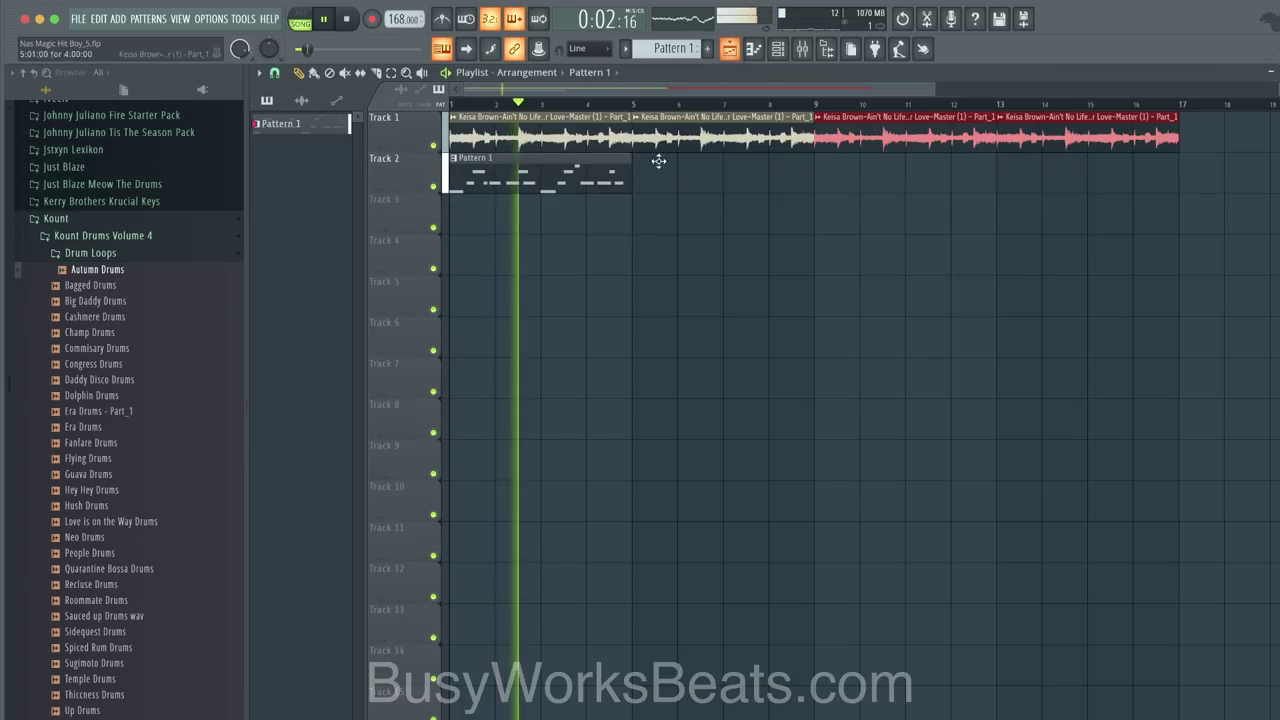
drag(569, 182, 946, 183)
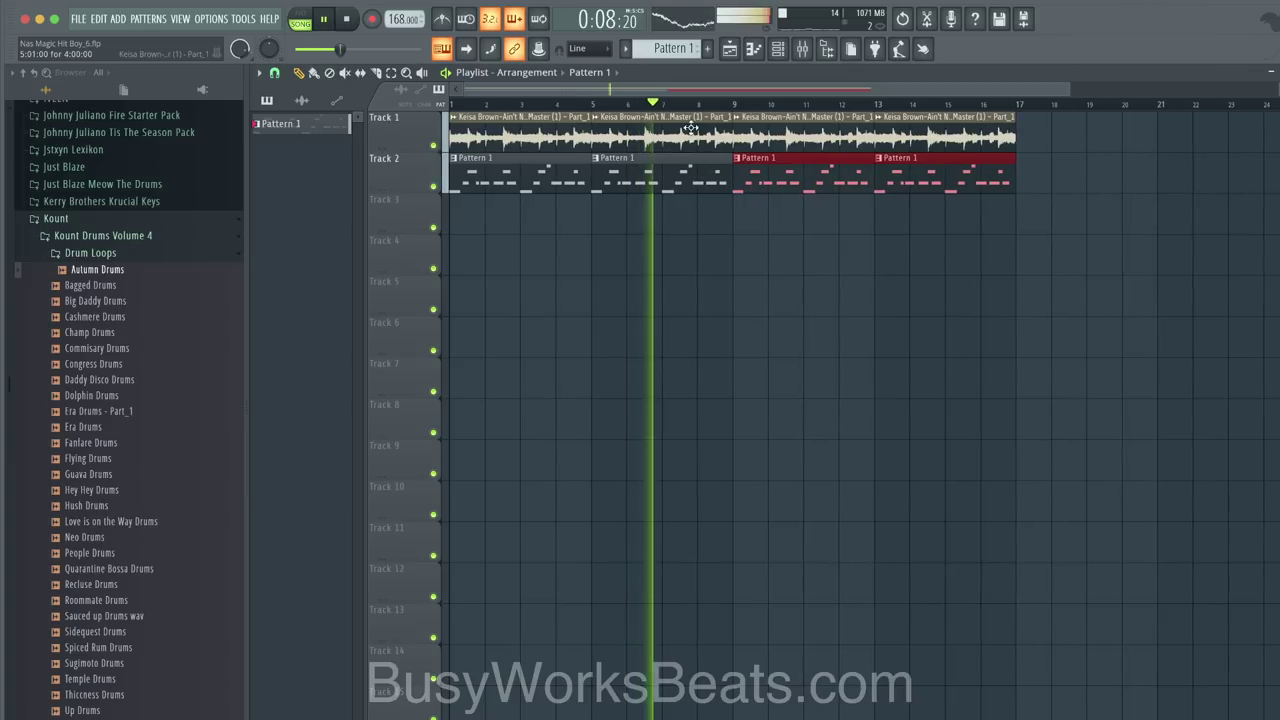
Step: Stop playback and route the Autumn Drums channel to mixer track 4
key(F6)
key(space)
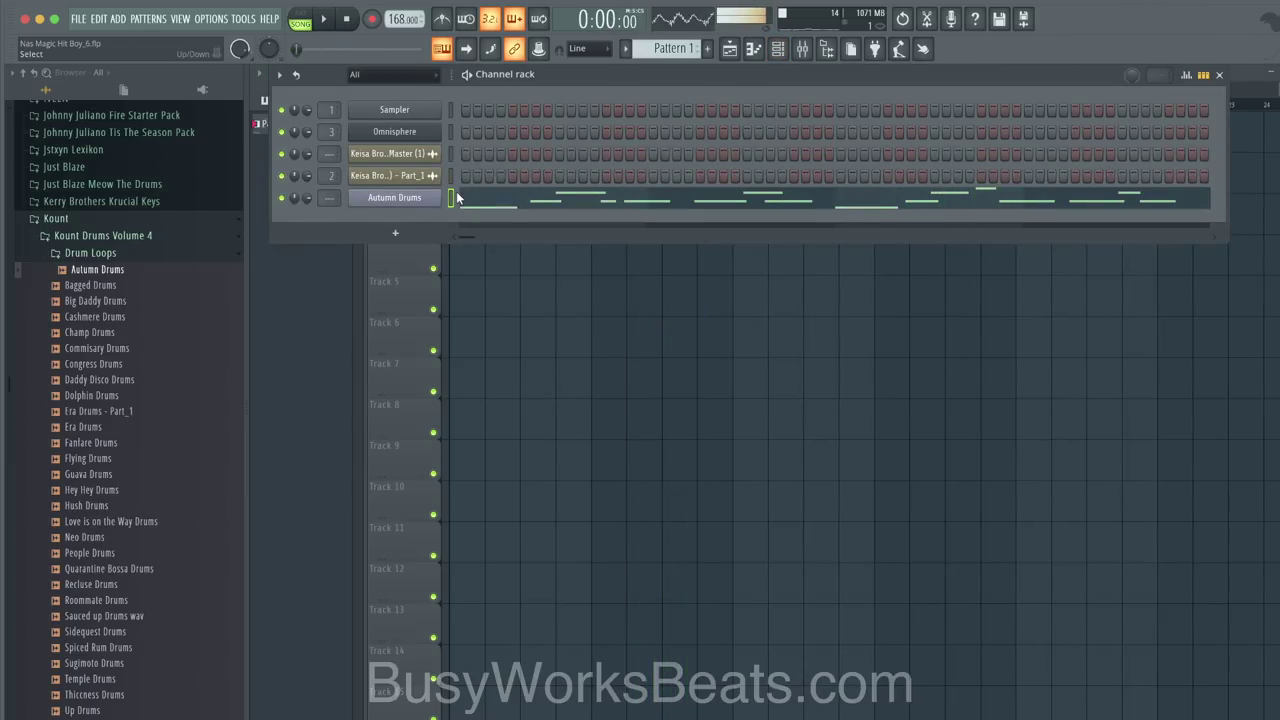
key(ctrl+l)
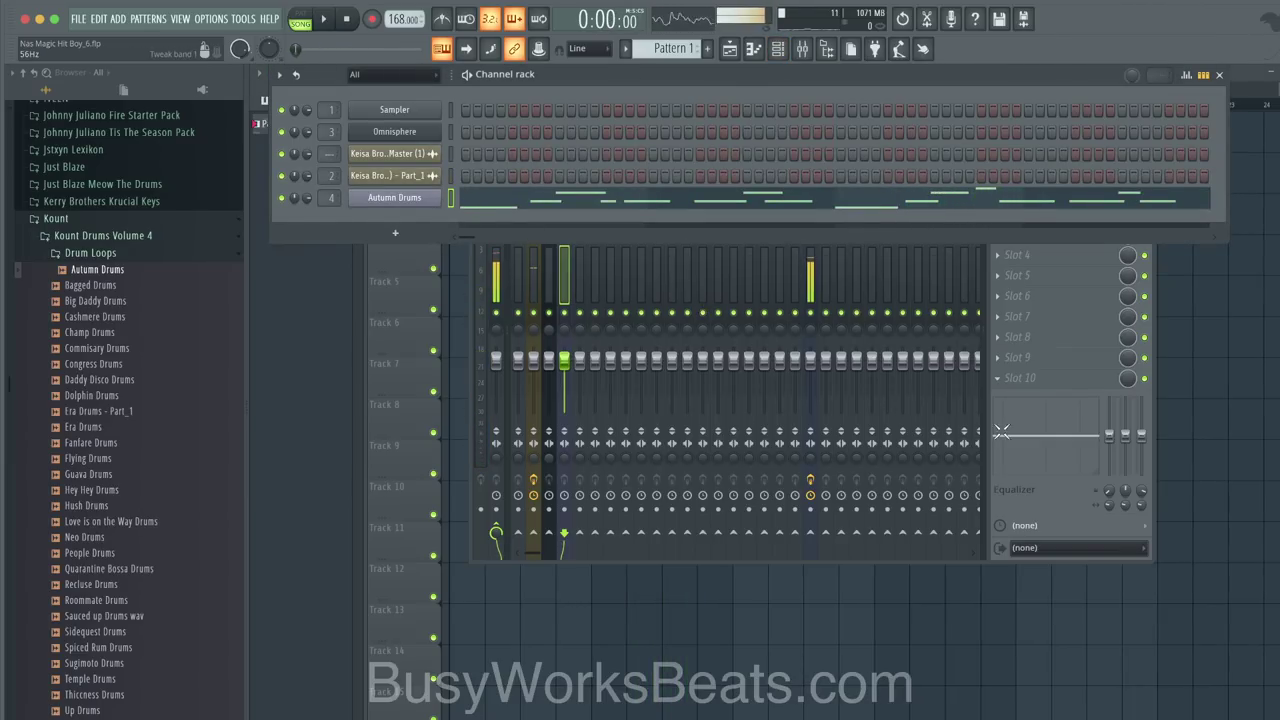
Step: Load Fruity soft clipper in the first effect slot of the Master mixer track and close its window
click(1013, 508)
click(500, 270)
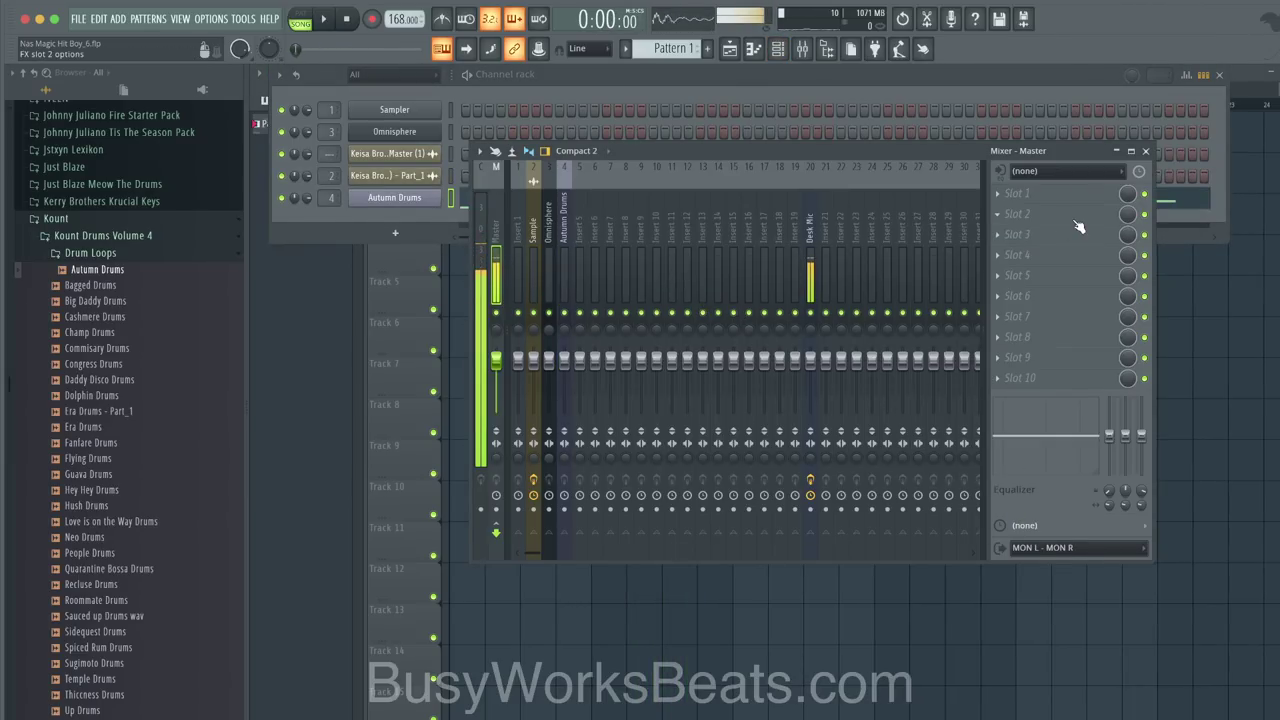
click(1052, 196)
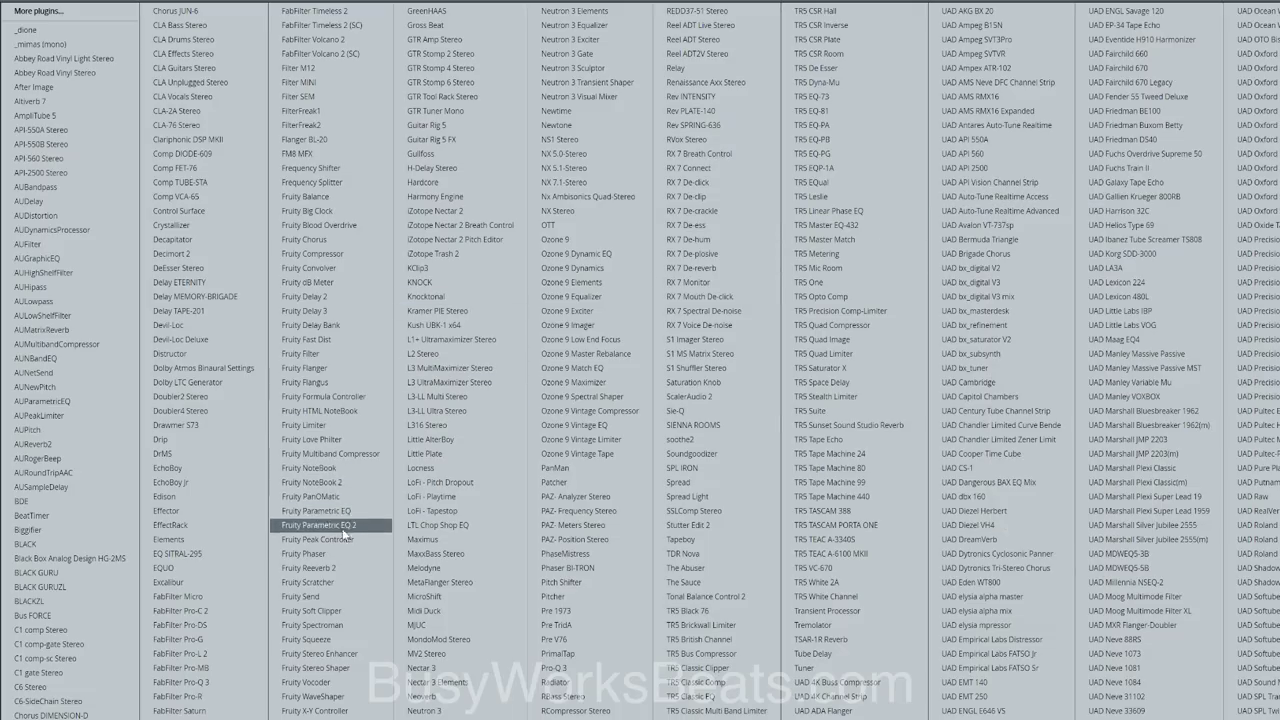
click(331, 609)
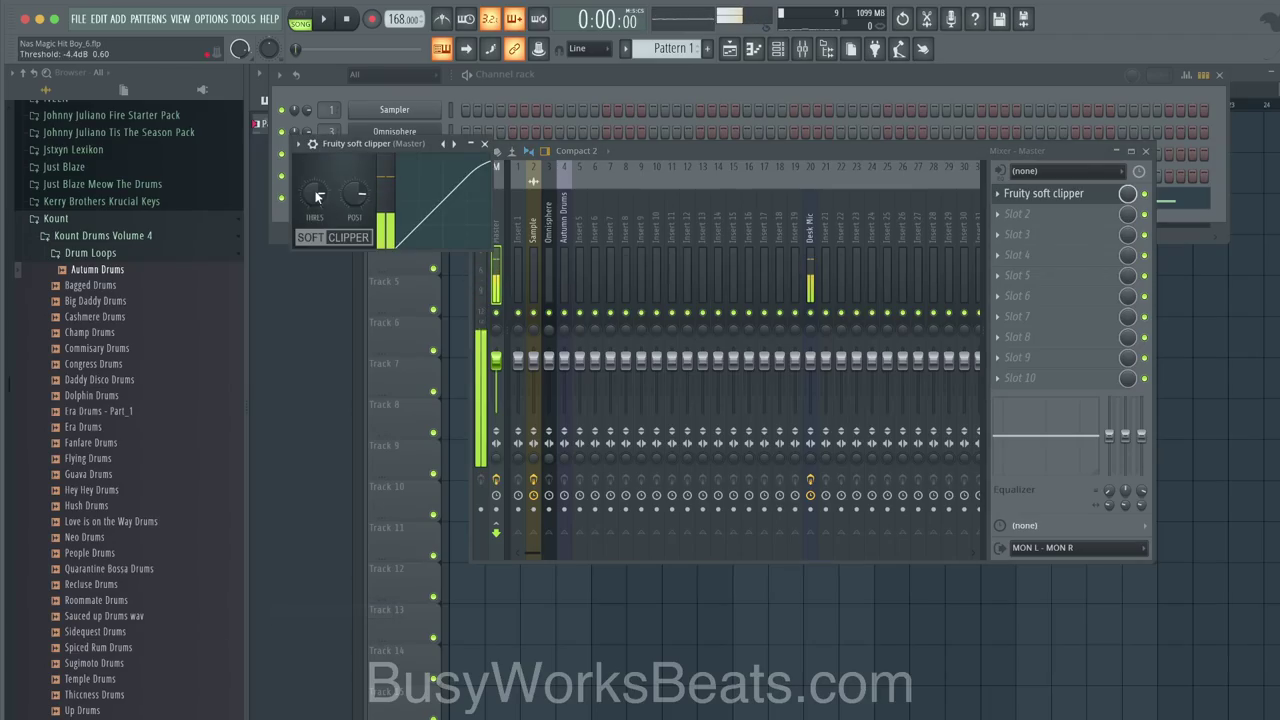
click(482, 145)
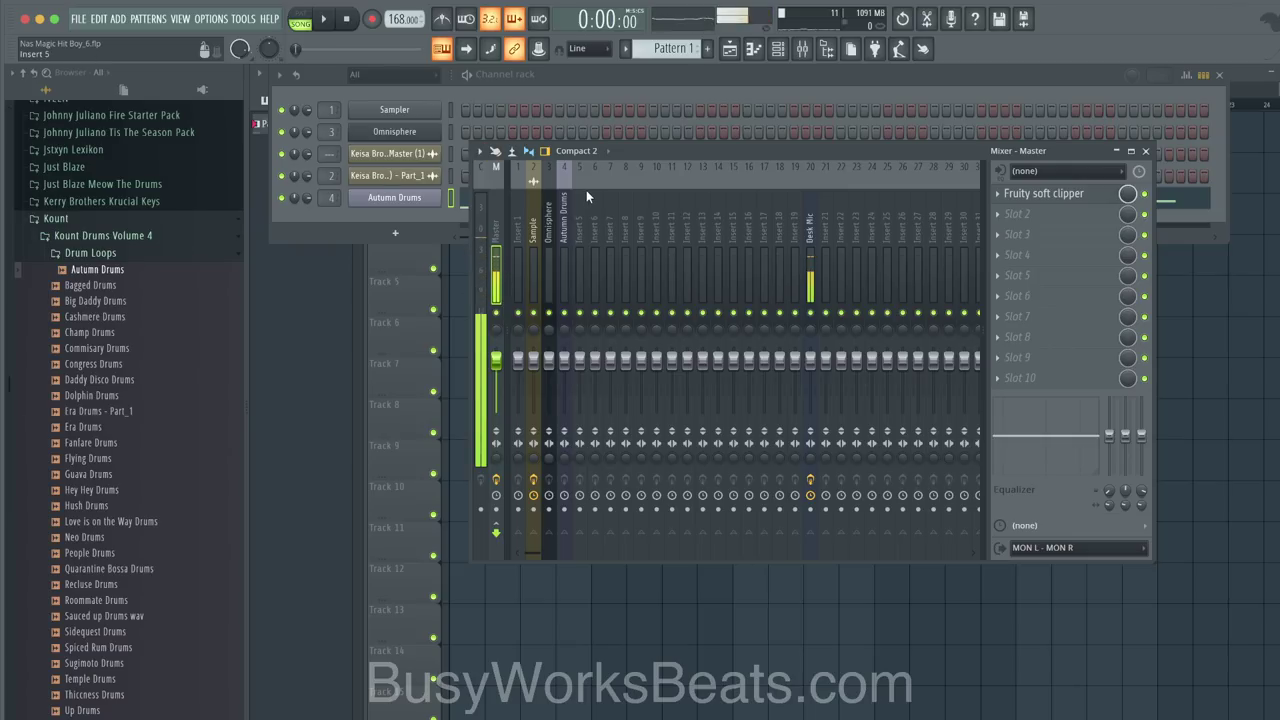
Step: Load C6-SideChain Stereo in the second effect slot of the Sample mixer track
click(562, 241)
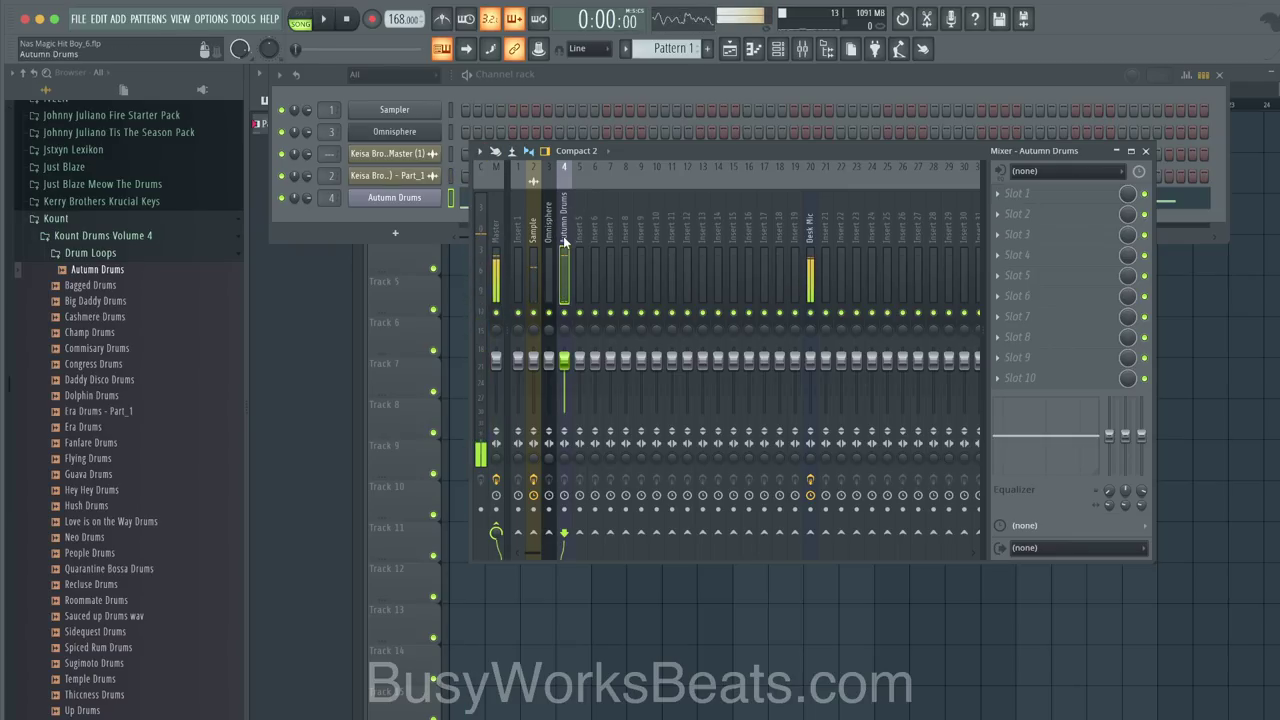
click(990, 234)
click(60, 701)
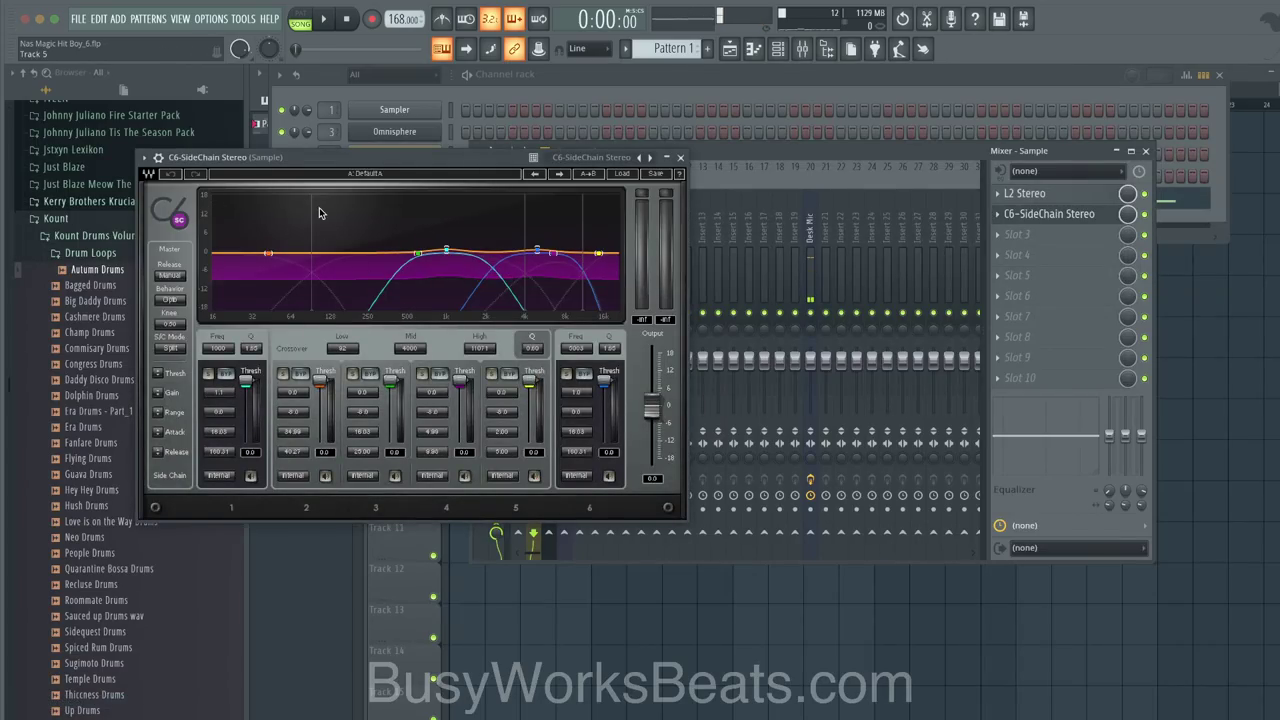
Step: Show the C6-SideChain wrapper settings, and sidechain the Autumn Drums mixer track to the Sample track
click(185, 183)
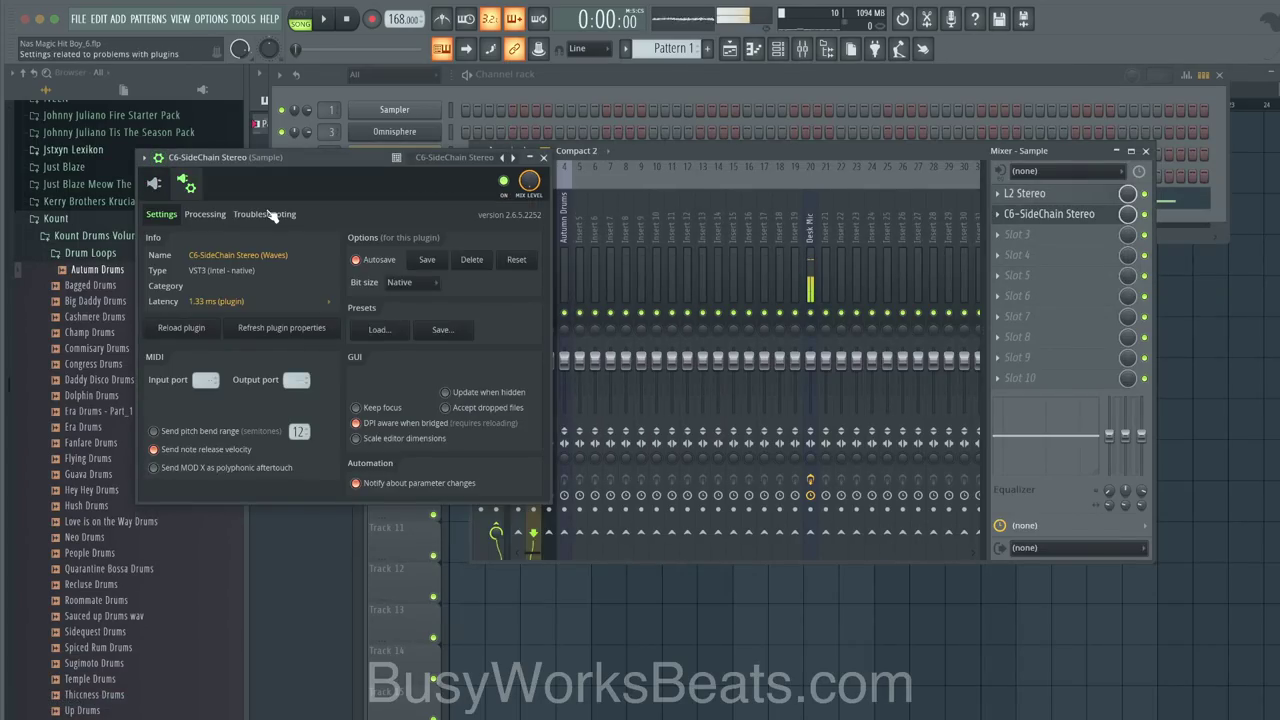
click(575, 174)
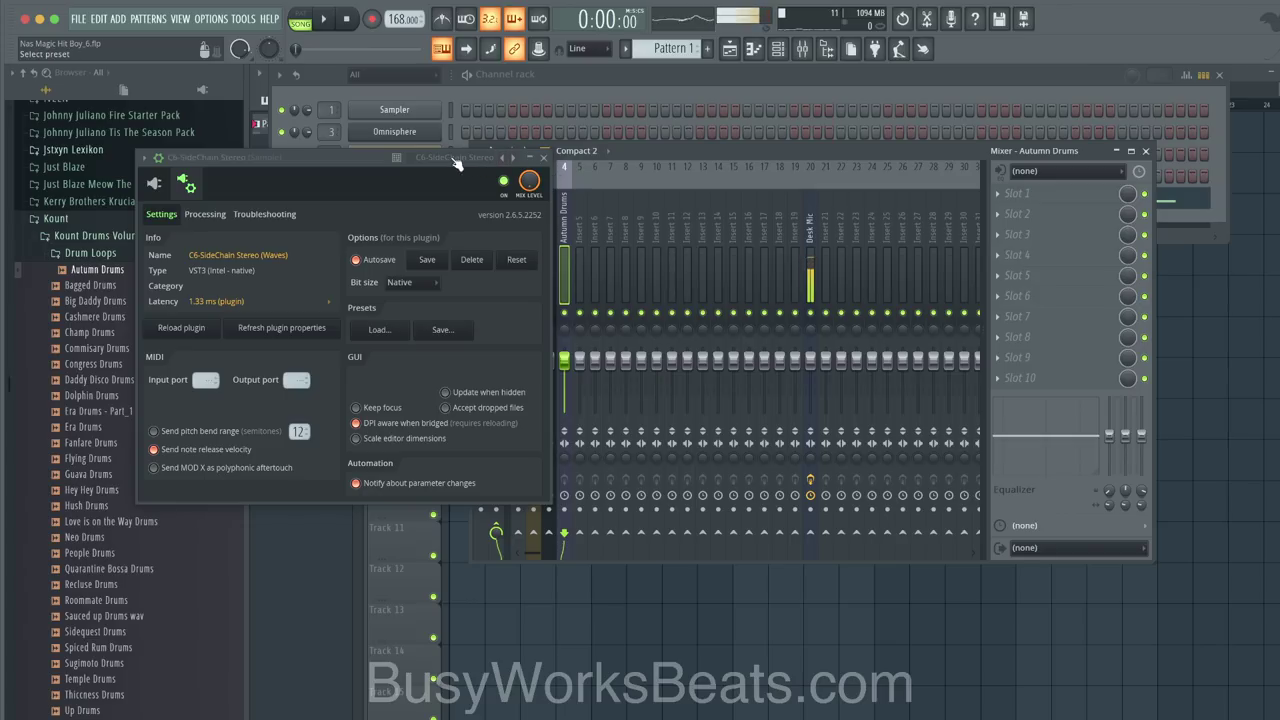
drag(373, 157, 253, 157)
click(565, 246)
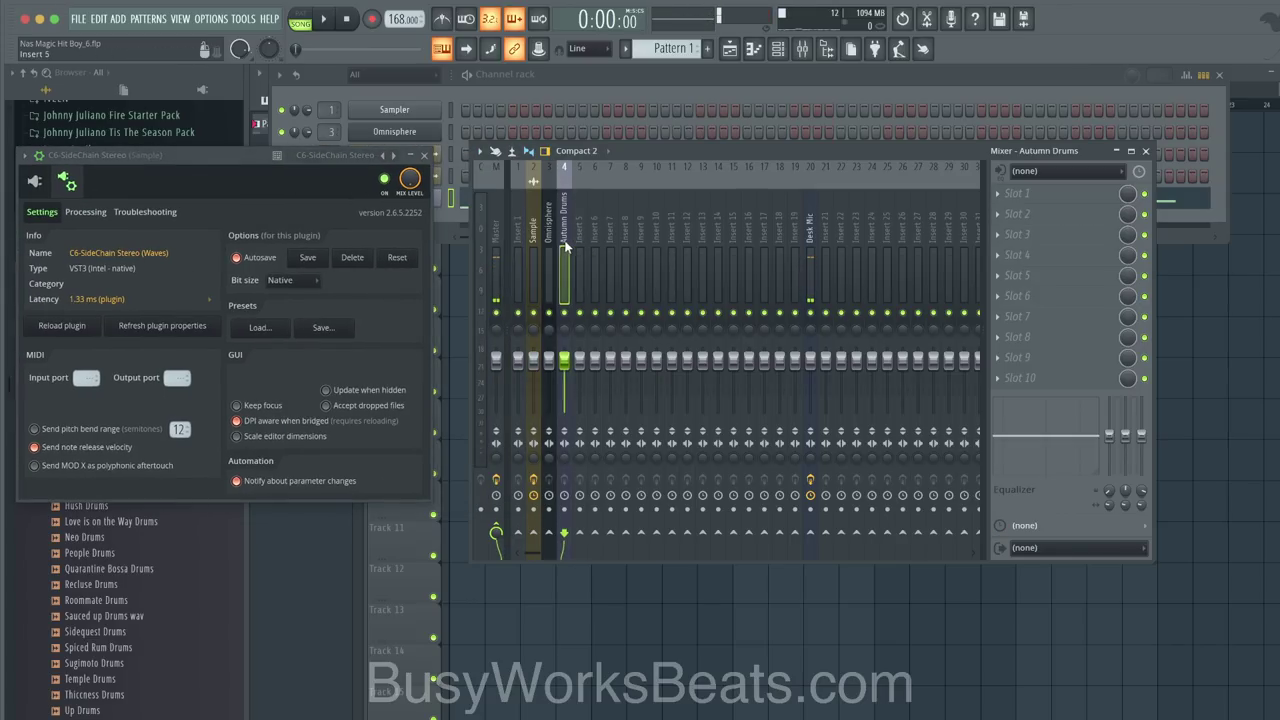
right_click(536, 536)
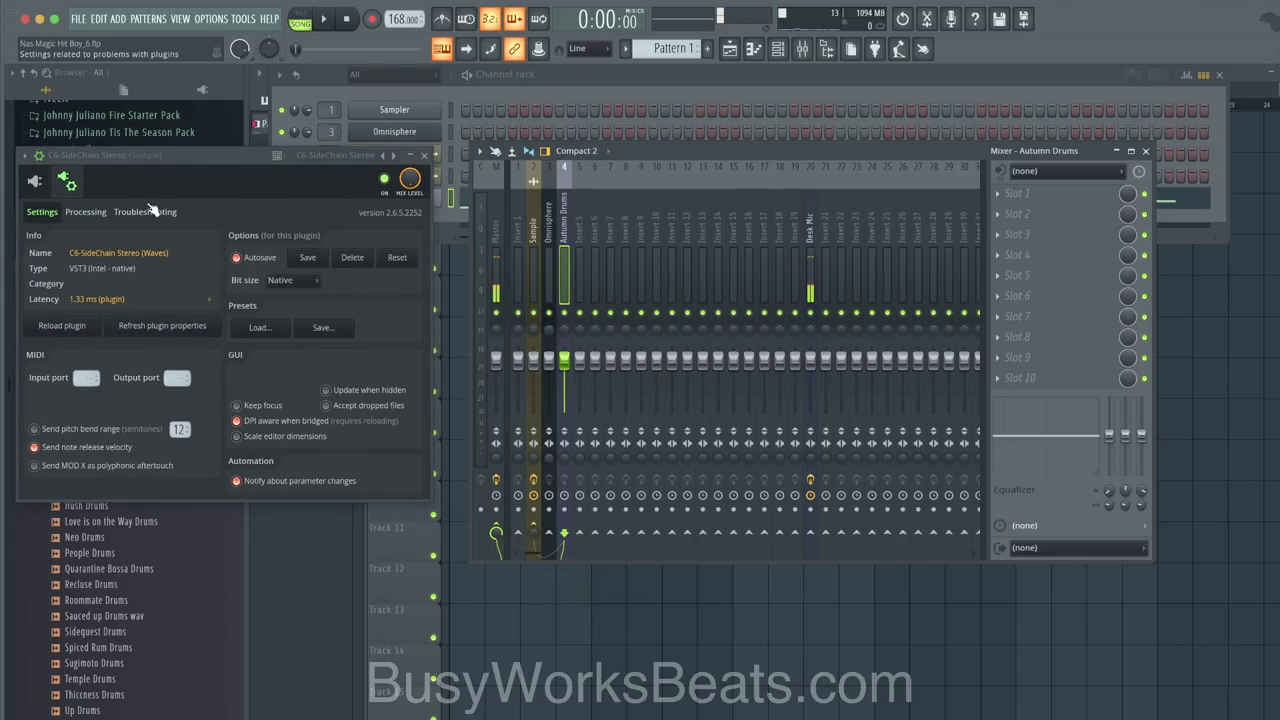
Step: Assign Autumn Drums to the C6-SideChain's Stereo Aux In, and set band 3's side chain to External
drag(147, 170, 463, 174)
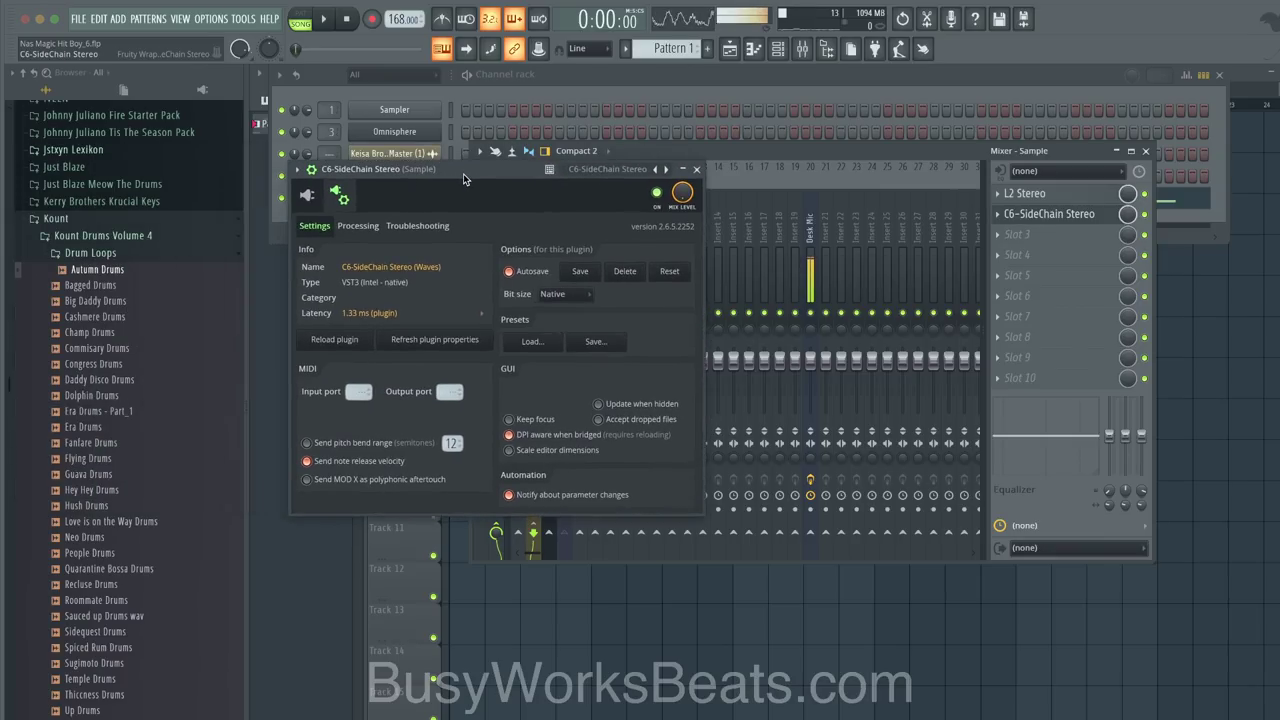
click(350, 225)
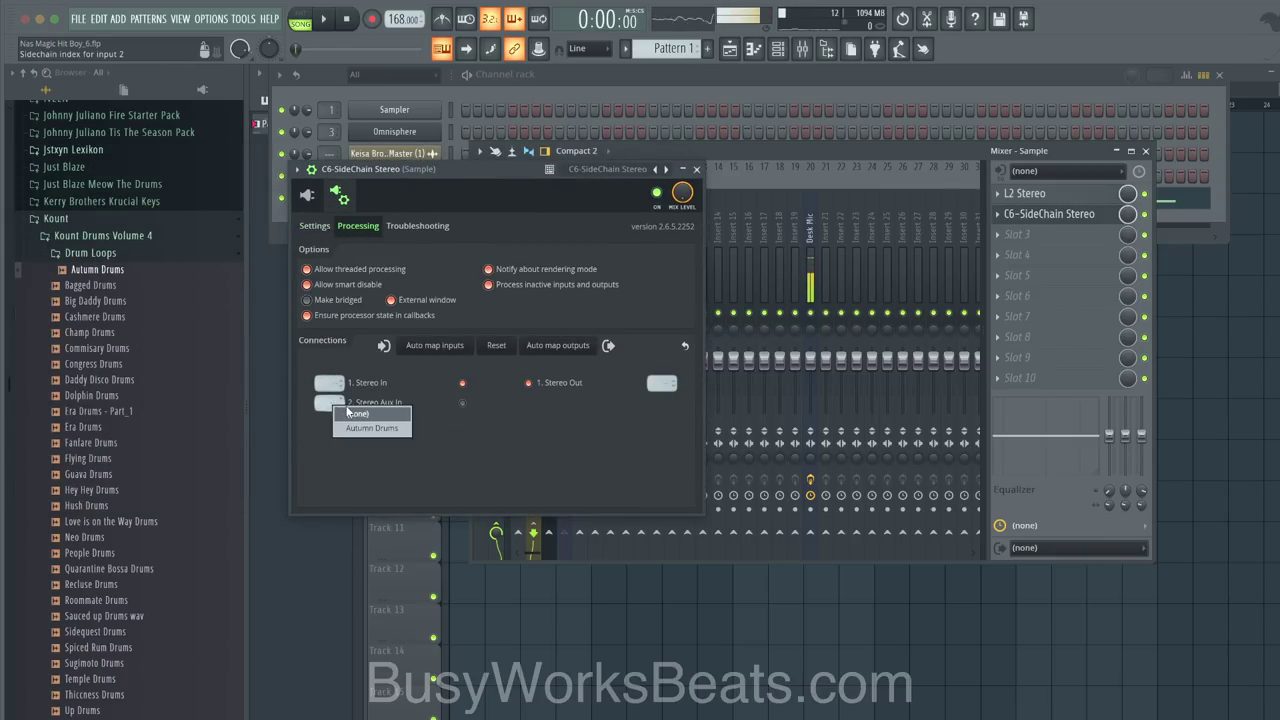
click(310, 193)
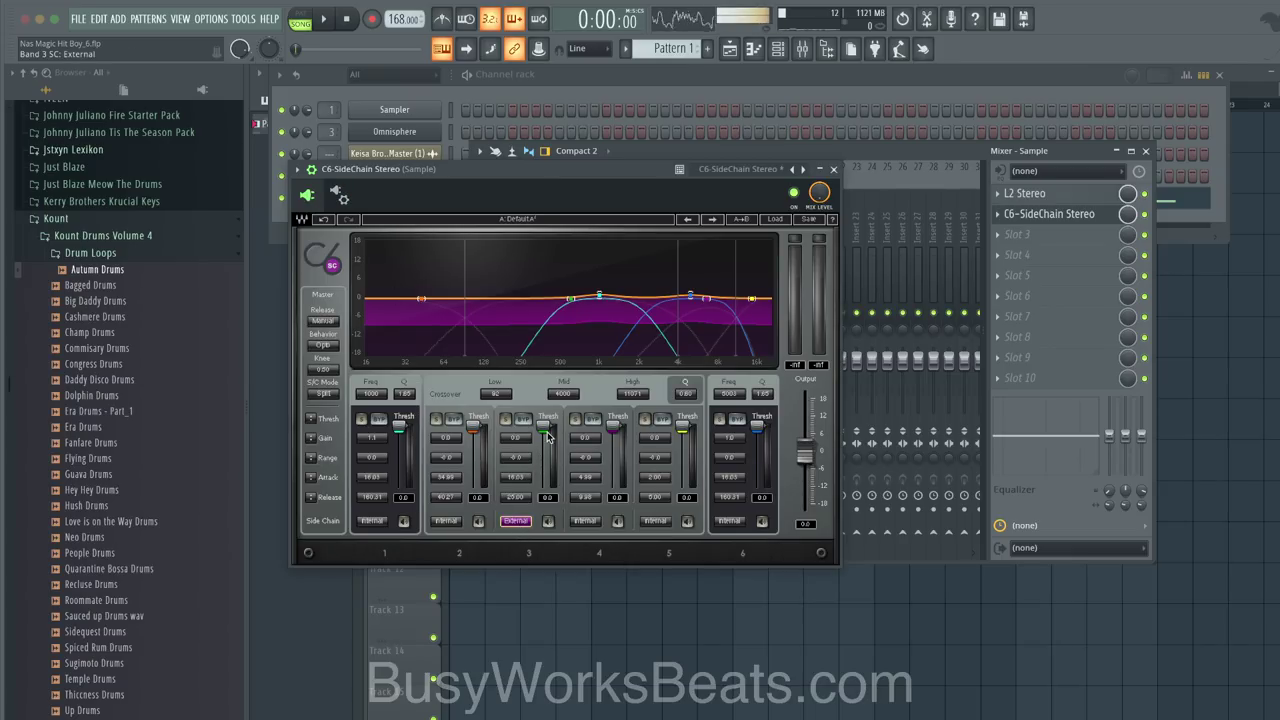
Step: Lower the C6 band 3 threshold to about -34.9 dB while the song plays, and stop playback
key(space)
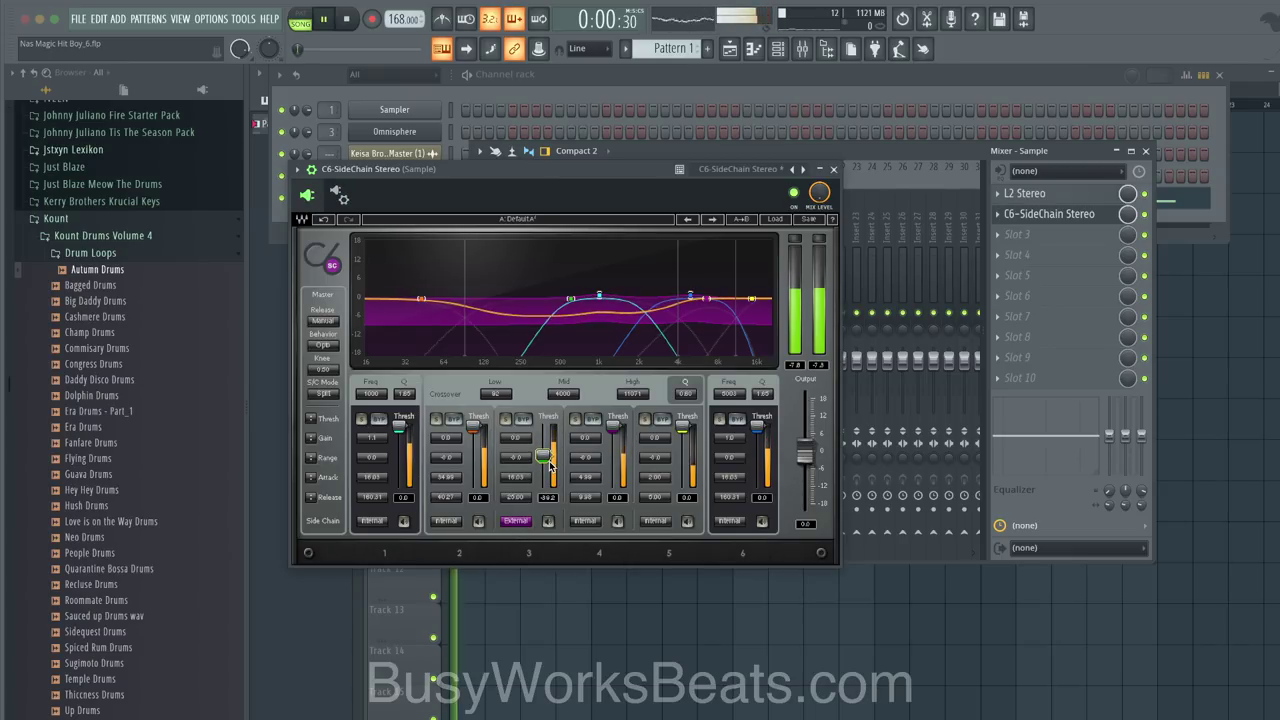
drag(548, 462, 546, 454)
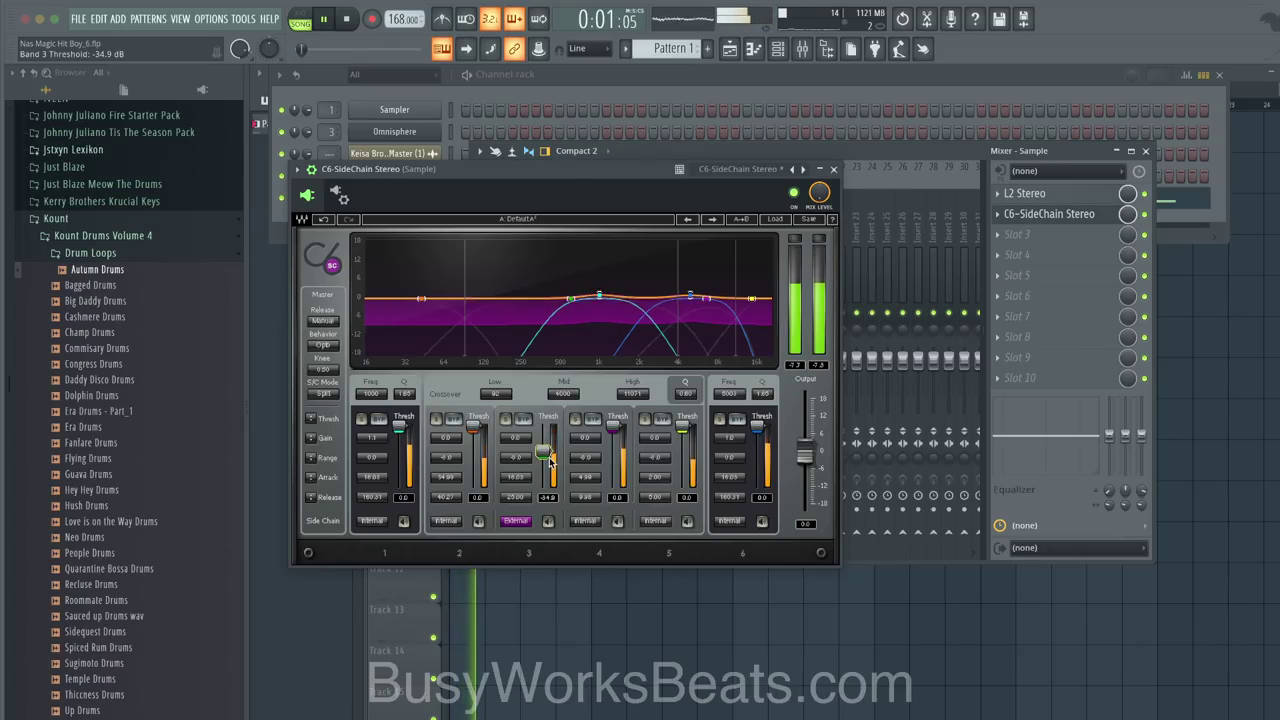
key(space)
Step: Set band 3's attack to 0.50 ms and its threshold to about -21.7 dB during playback
click(511, 476)
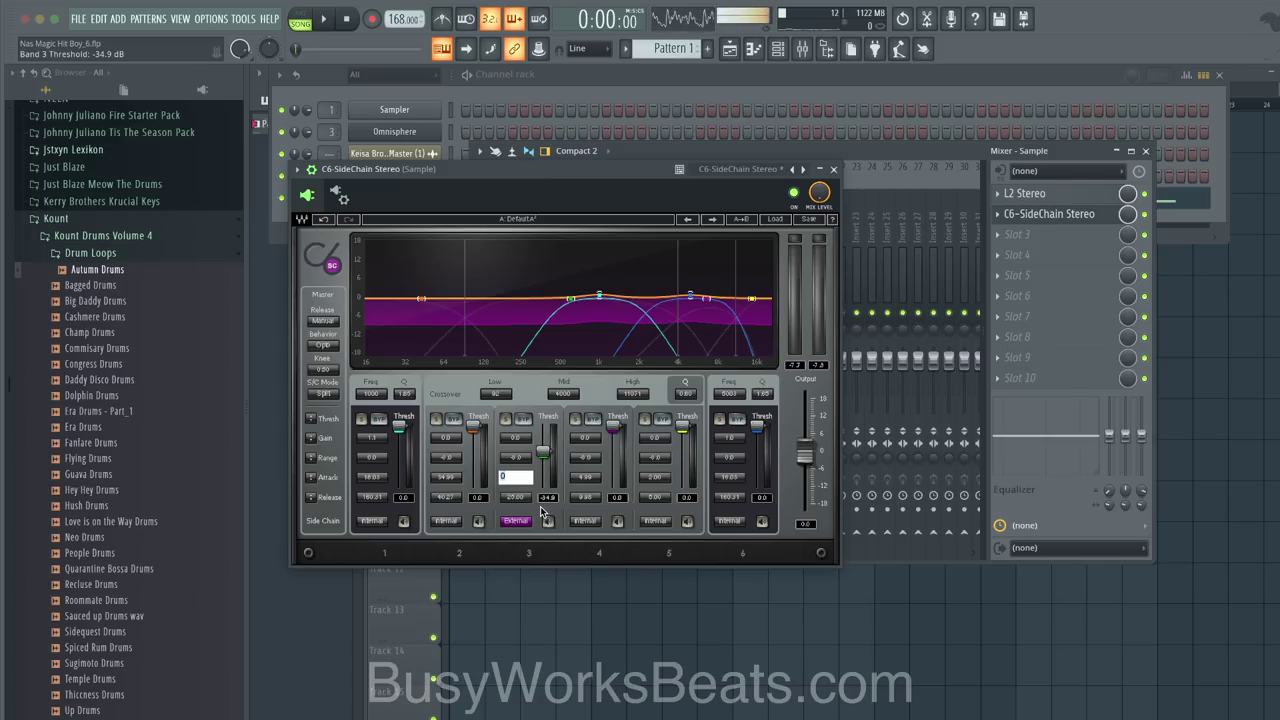
key(space)
drag(516, 478, 516, 500)
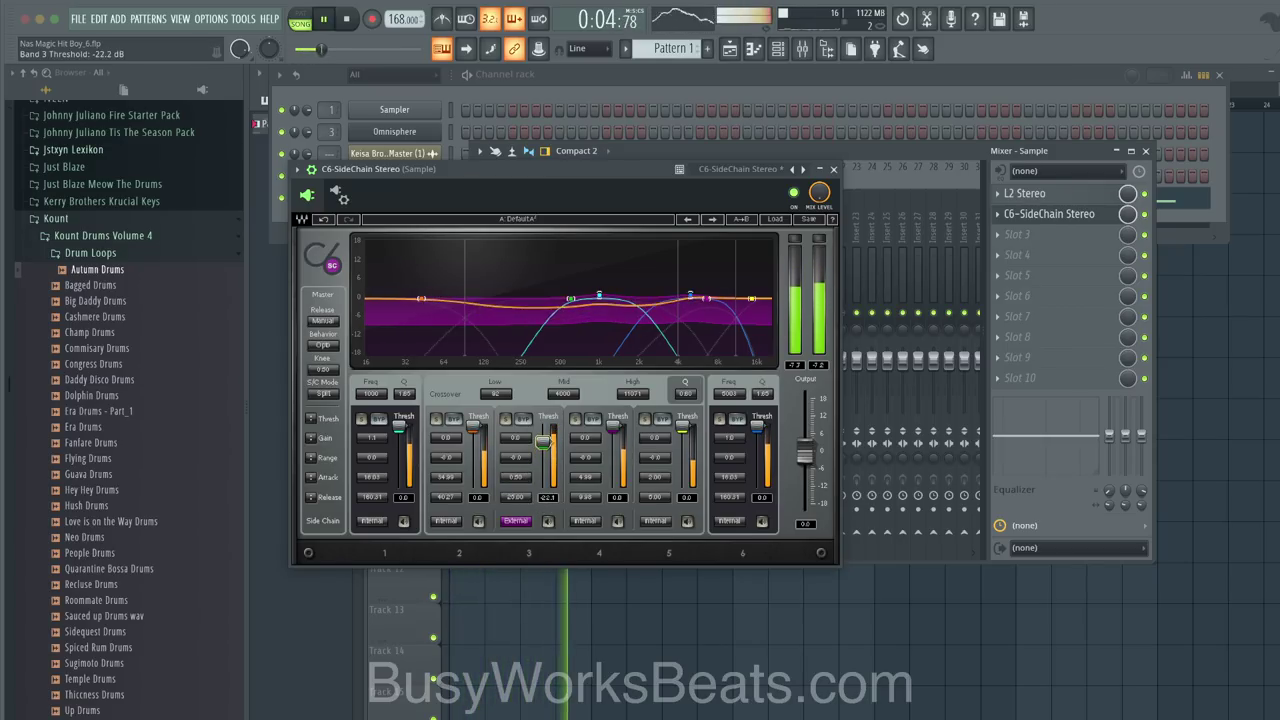
Step: Set band 3's range to -3 and its attack to about 2.10 ms, and close the C6-SideChain
double_click(516, 458)
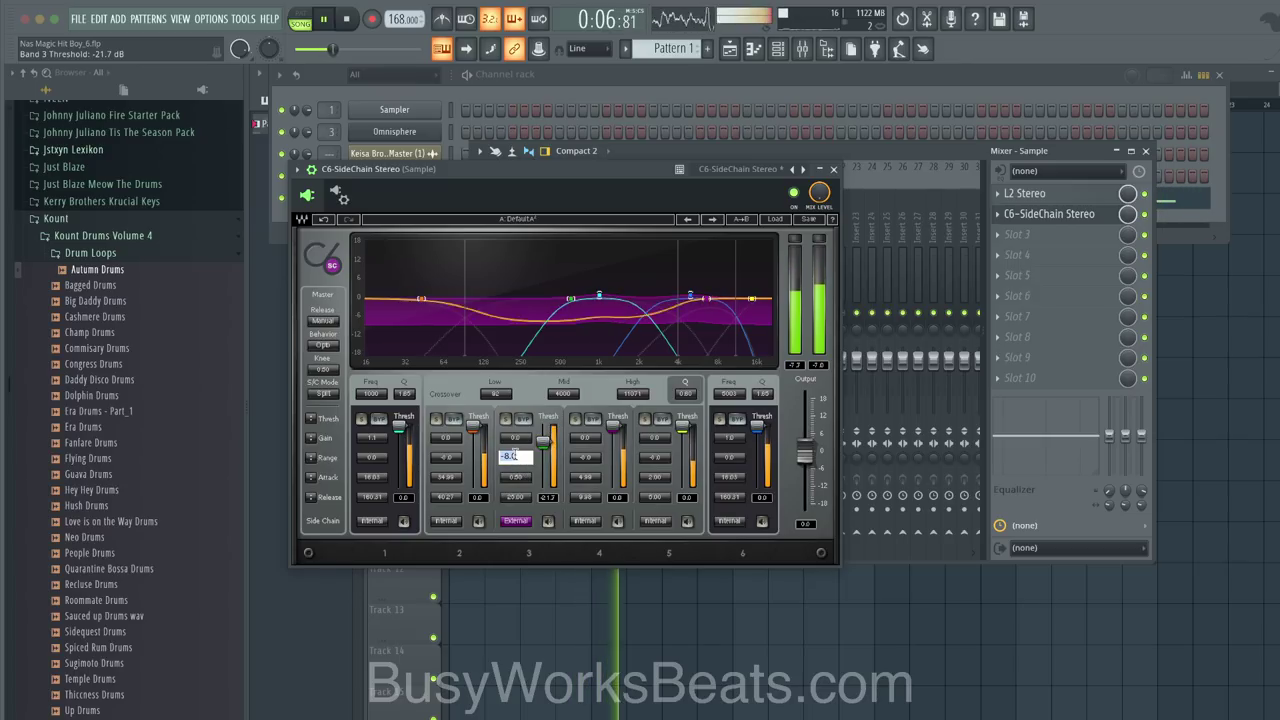
text(-3)
key(Return)
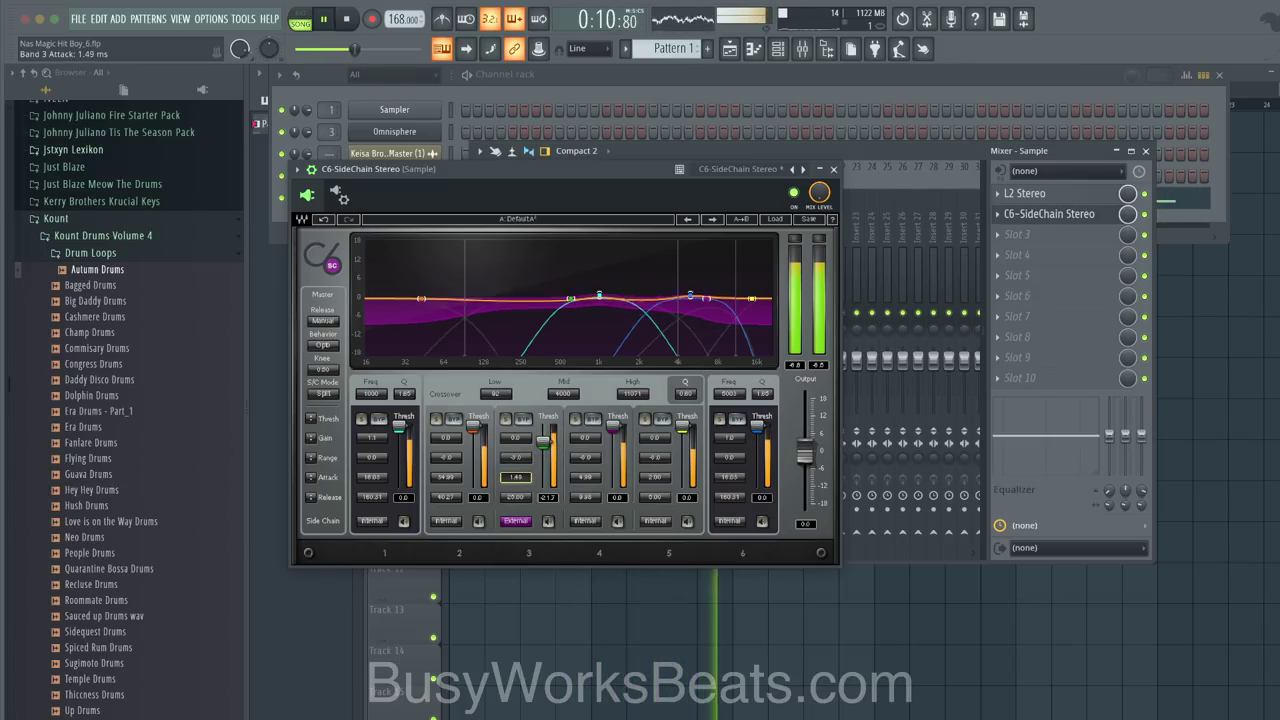
drag(517, 478, 517, 462)
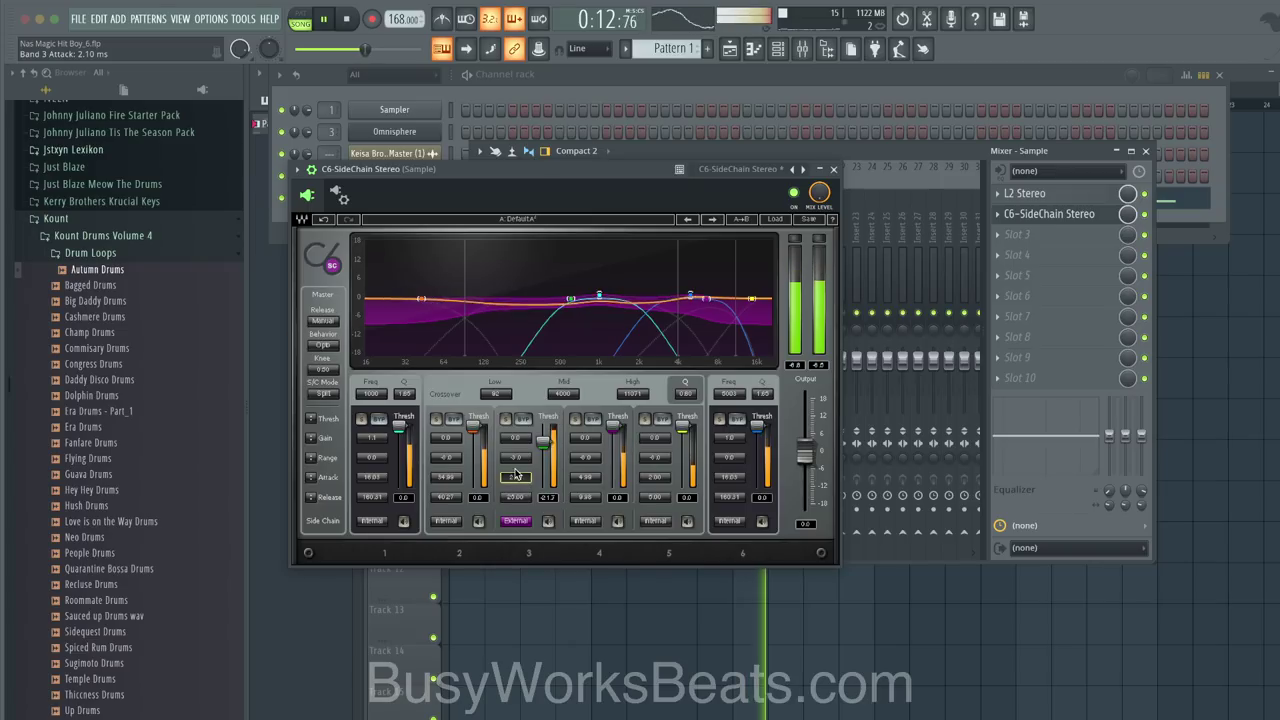
click(833, 169)
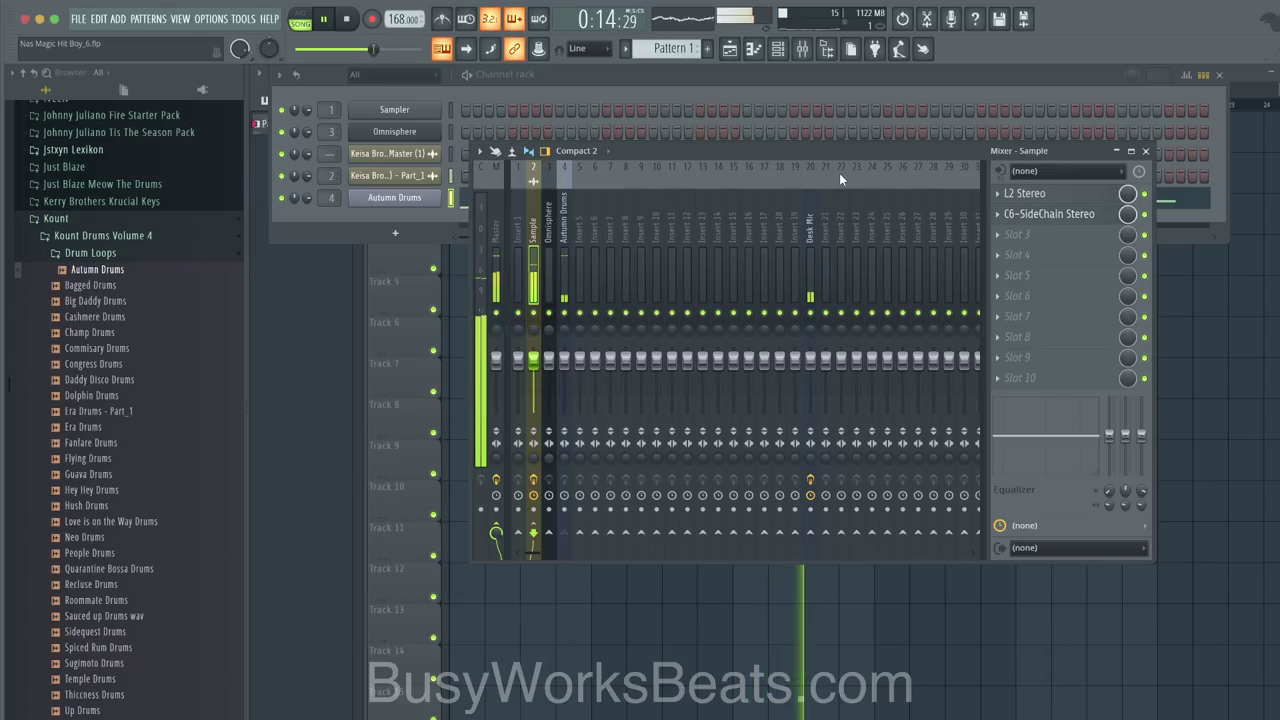
Step: Set the Autumn Drums channel's fine time shift to 0:01 and save the project as a new version, Nas Magic Hit Boy_7
click(395, 197)
click(381, 208)
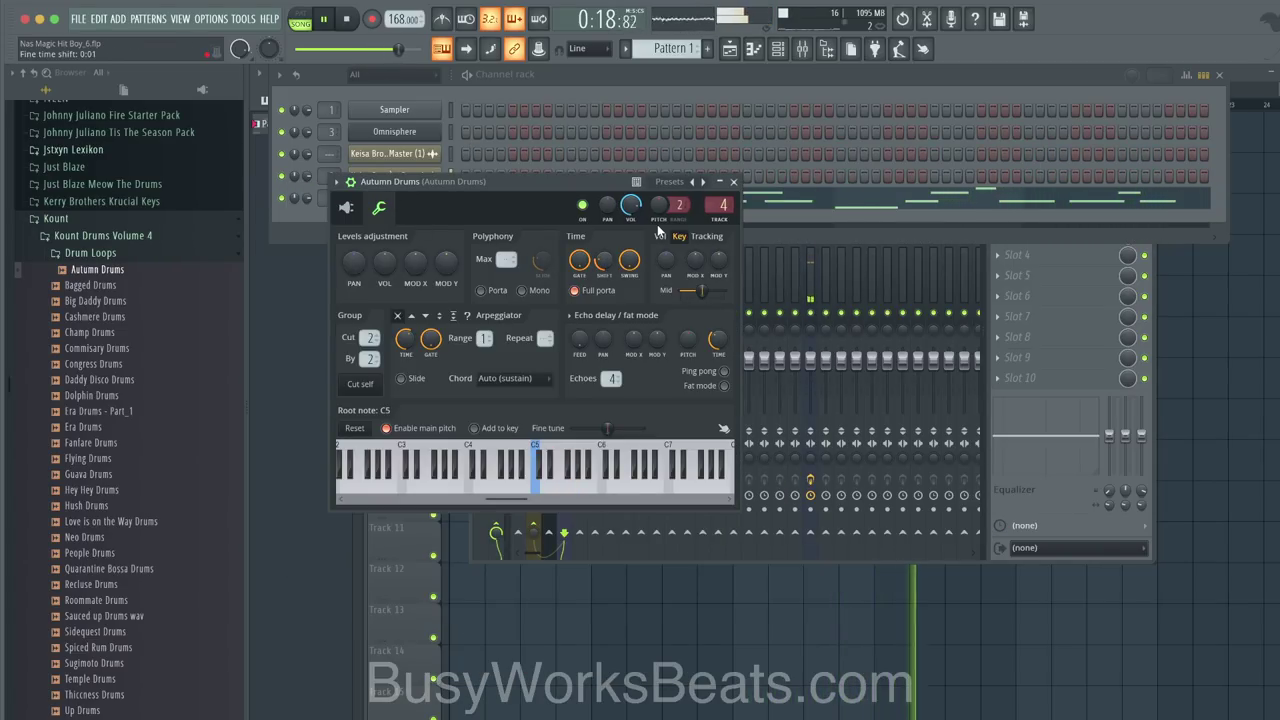
click(733, 182)
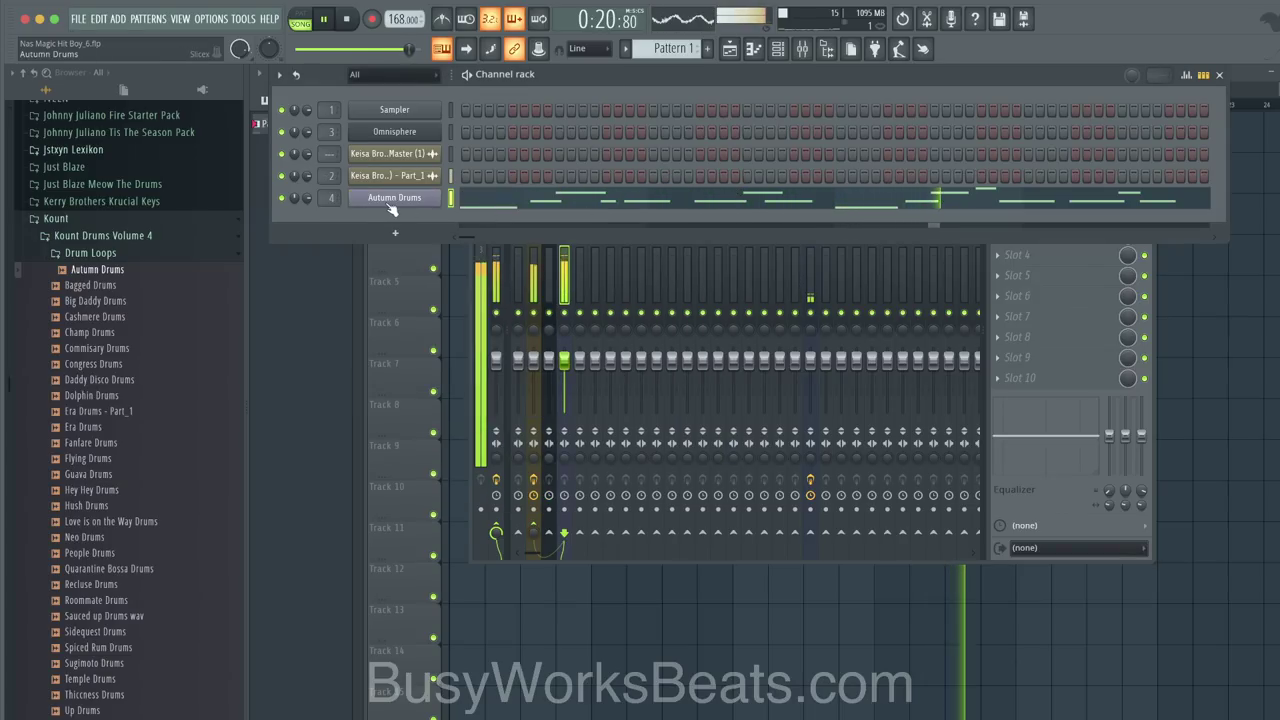
click(538, 273)
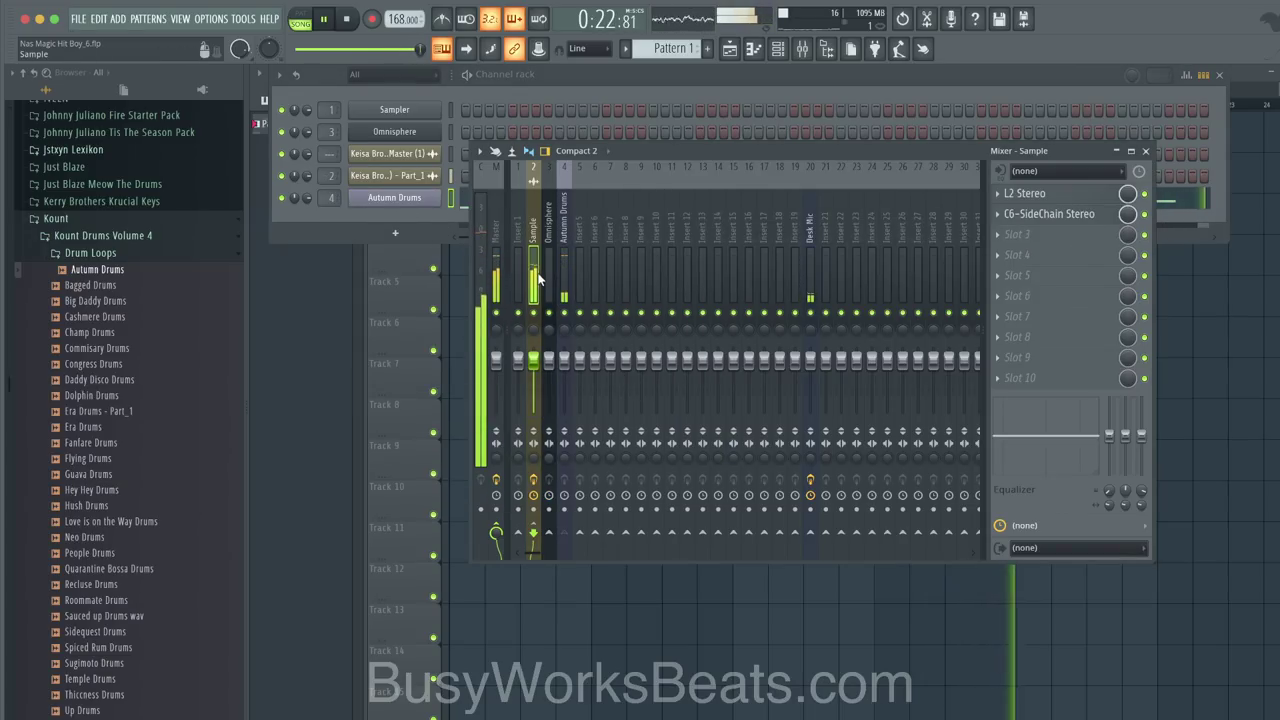
click(580, 75)
key(ctrl+n)
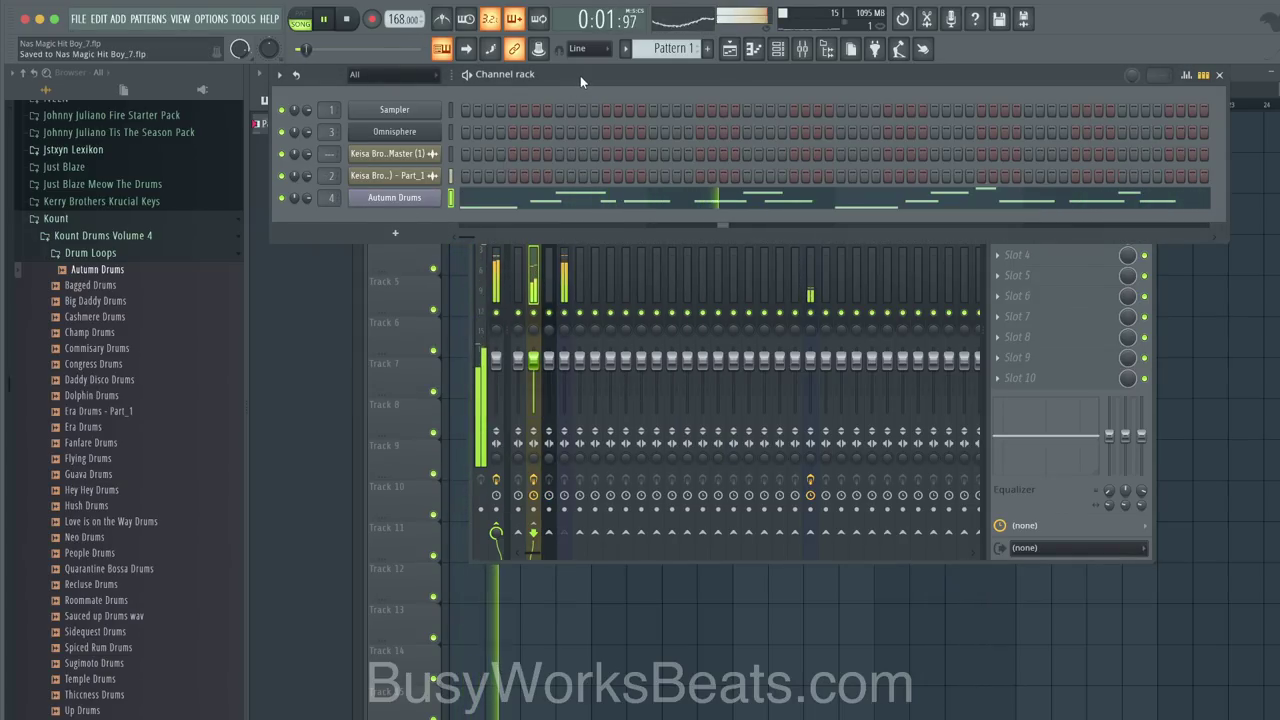
Step: Raise the Autumn Drums channel's fine time shift to 0:02, restart playback, and save the project as Nas Magic Hit Boy_8
click(415, 199)
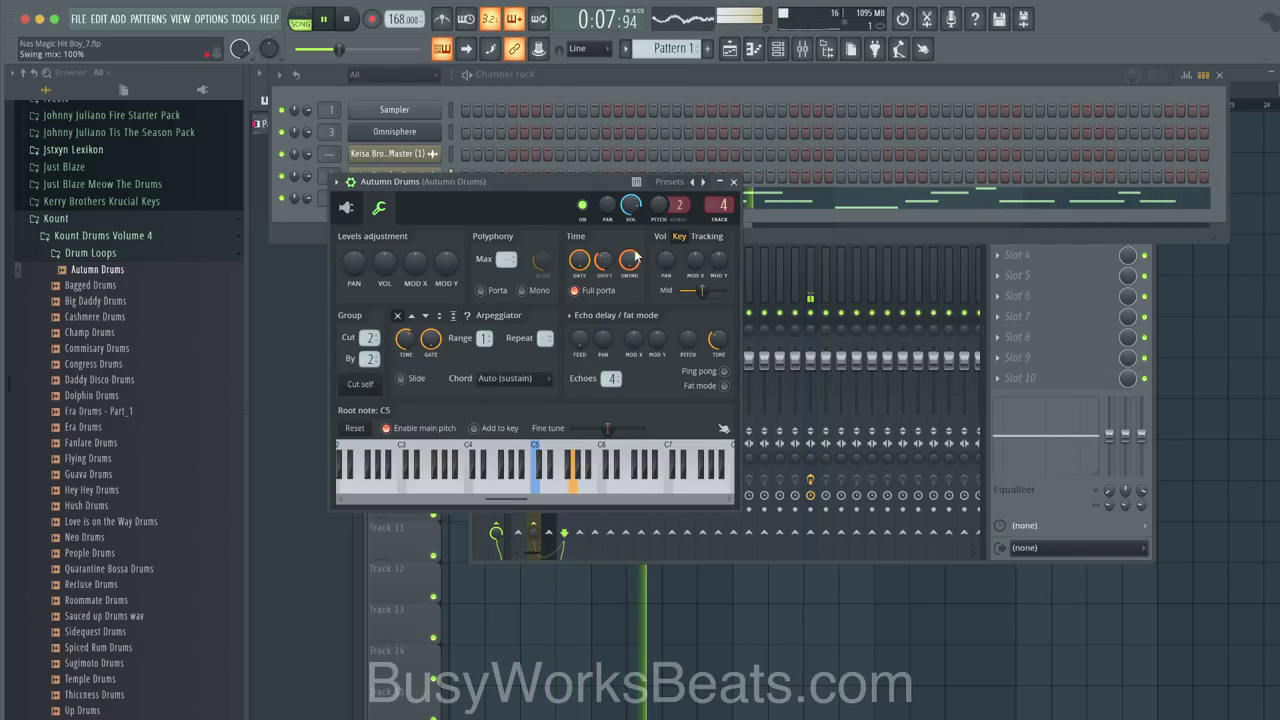
click(733, 181)
key(ctrl+s)
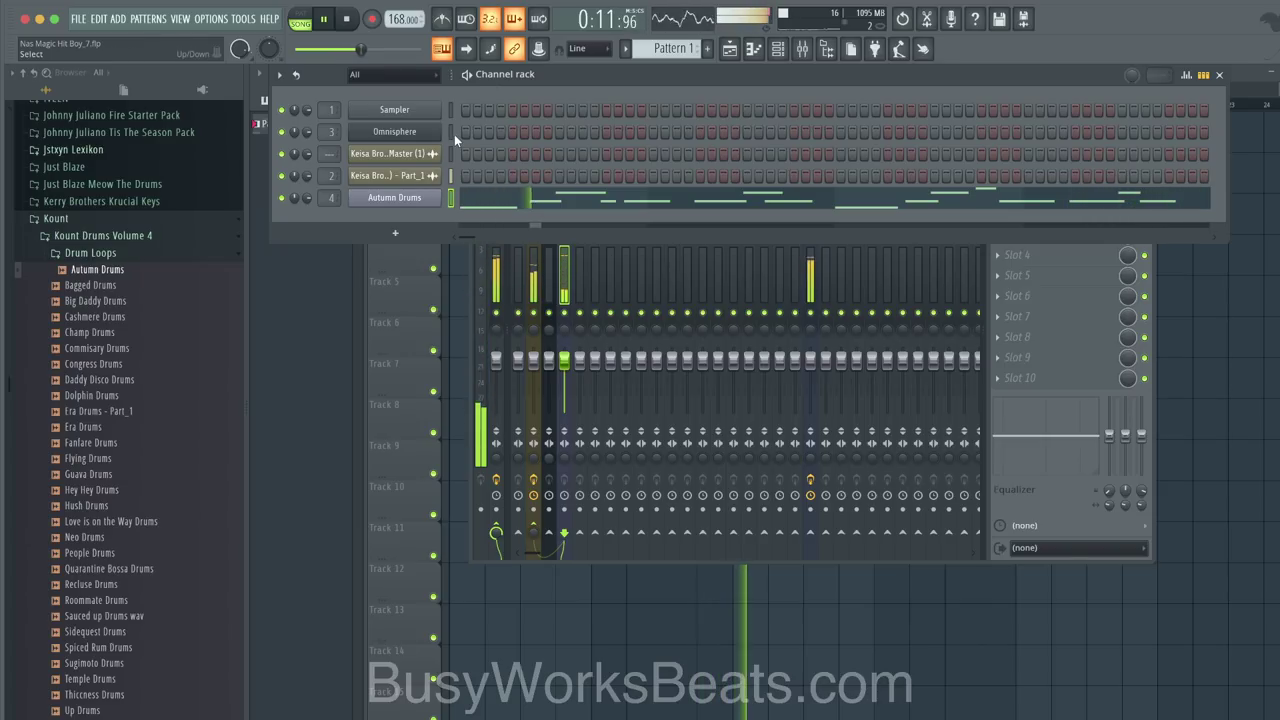
click(394, 197)
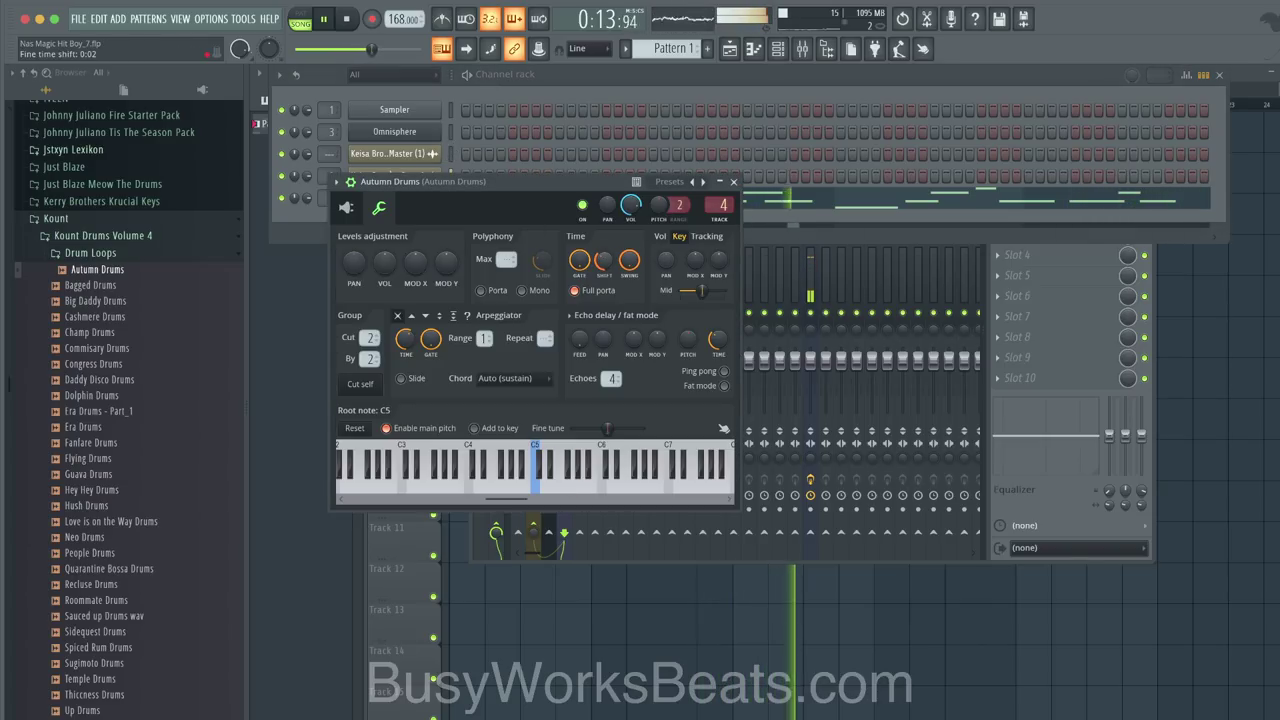
click(733, 181)
key(space)
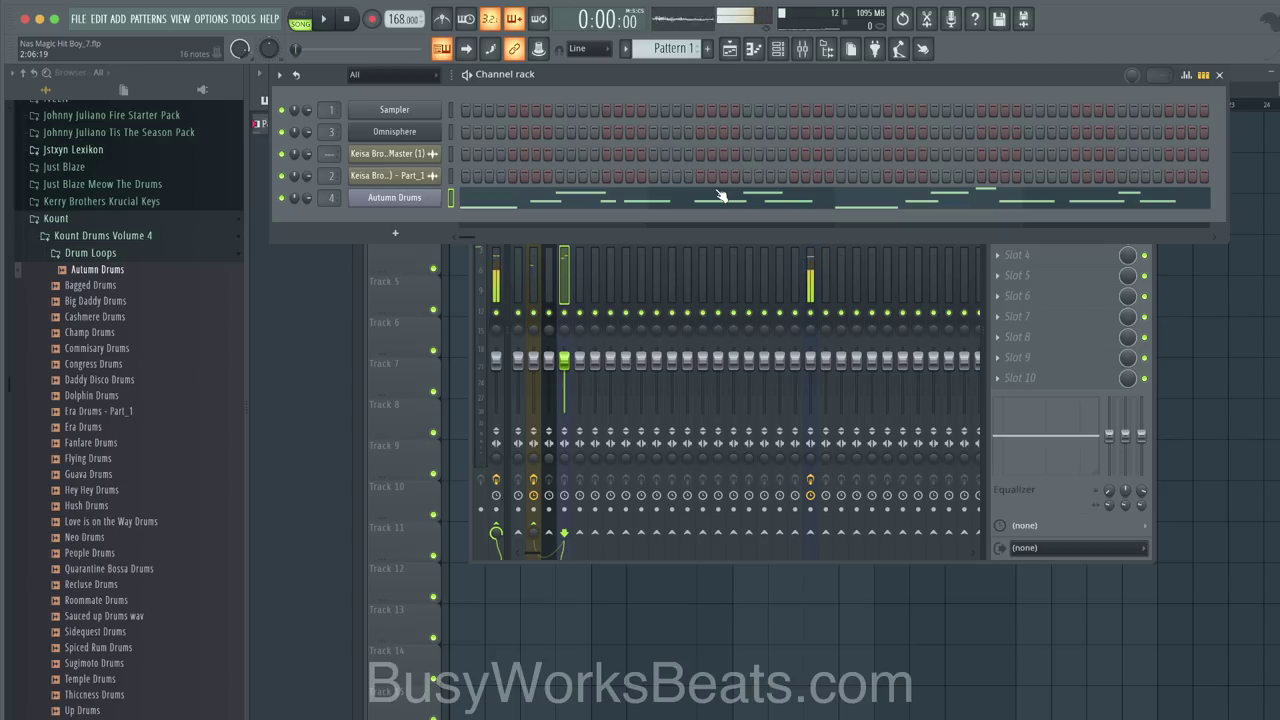
key(space)
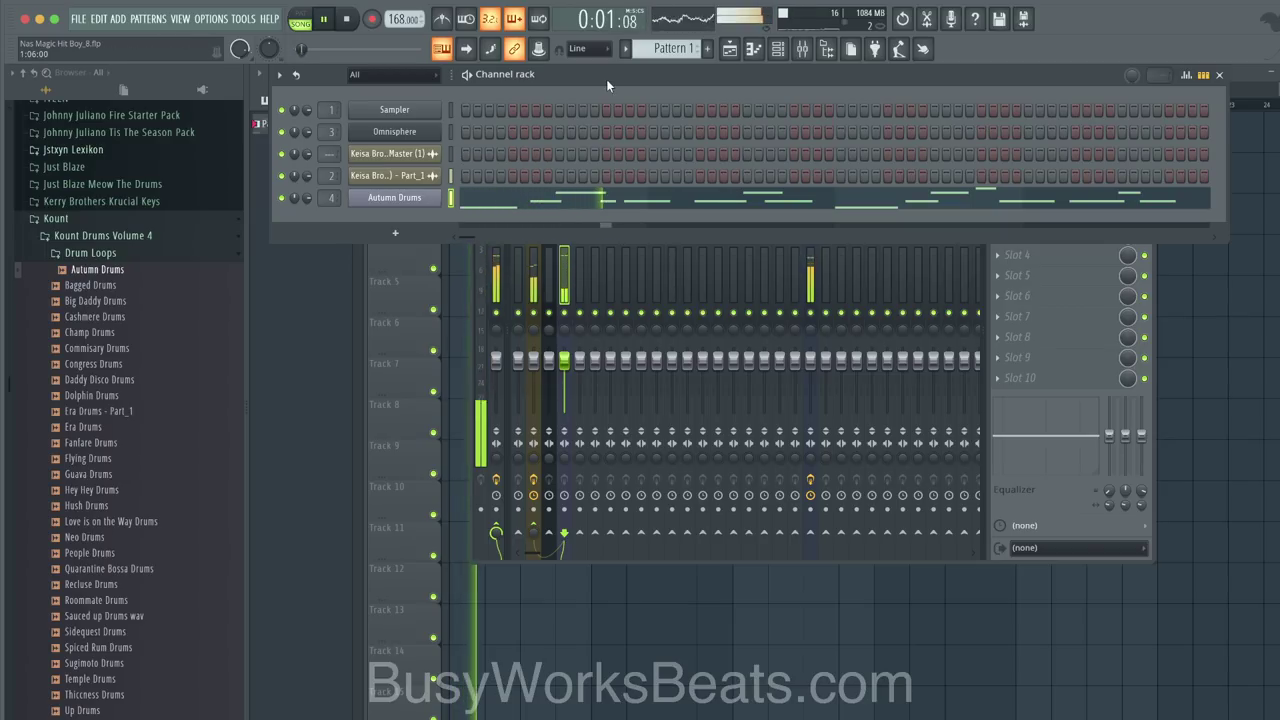
Step: Create a new empty pattern, and adjust the Part_1 sample clip's formant shift to +300 cents while the song plays
click(533, 285)
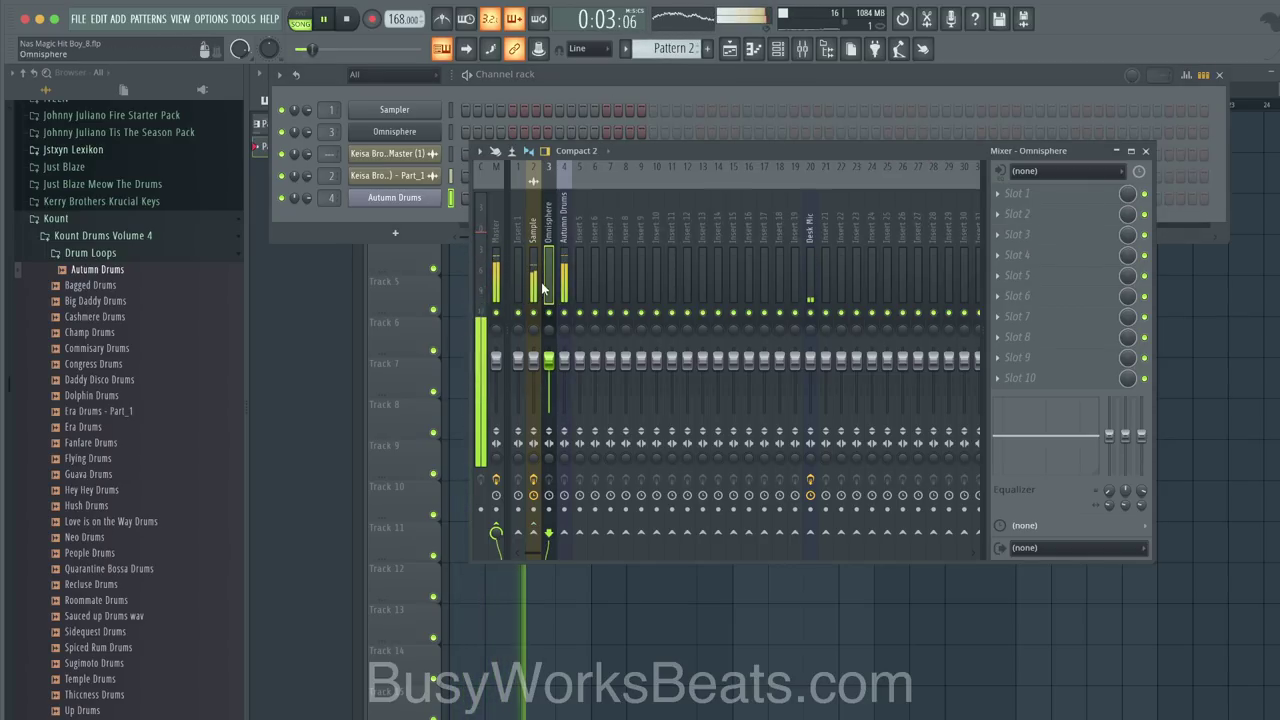
click(464, 296)
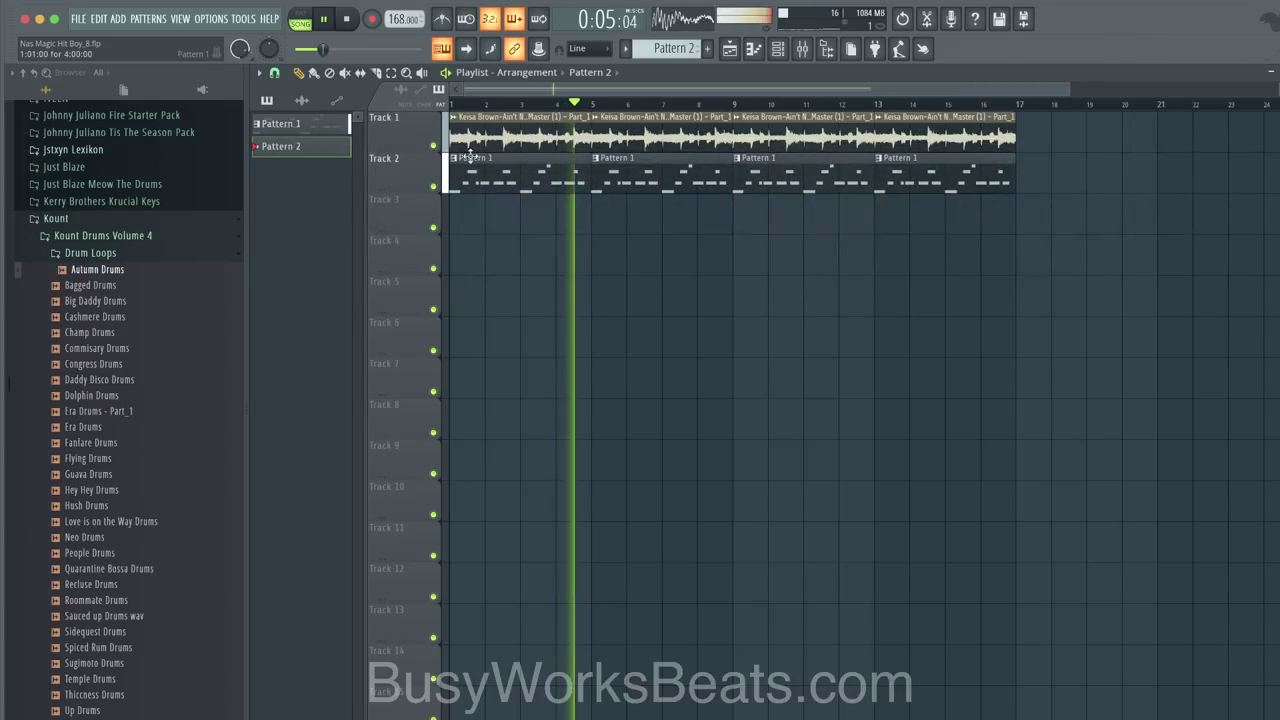
click(455, 118)
click(483, 174)
key(space)
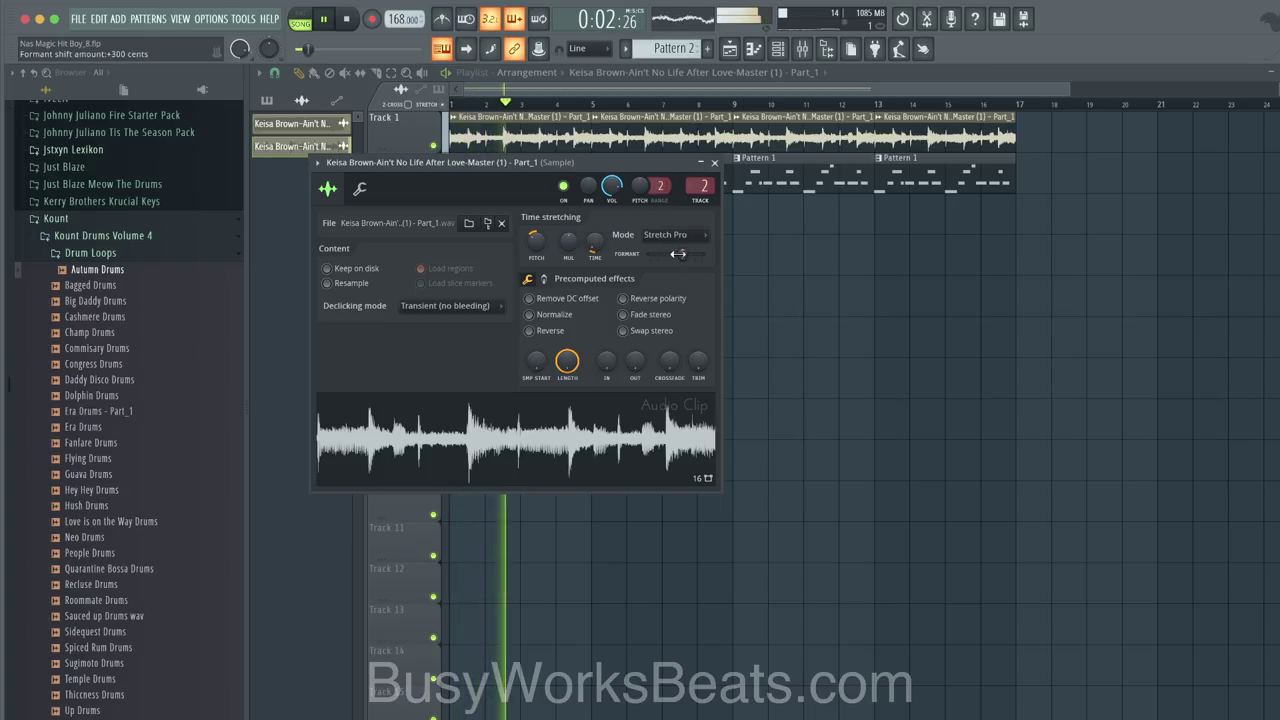
click(714, 162)
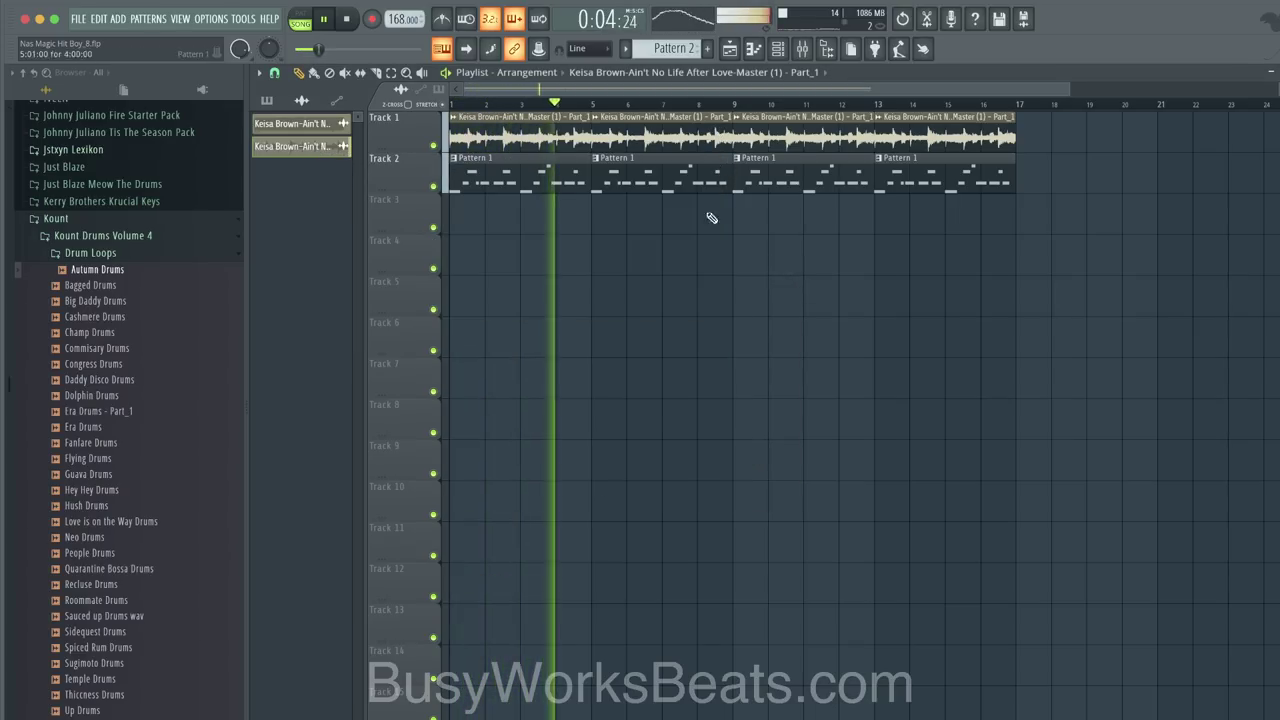
key(space)
key(space)
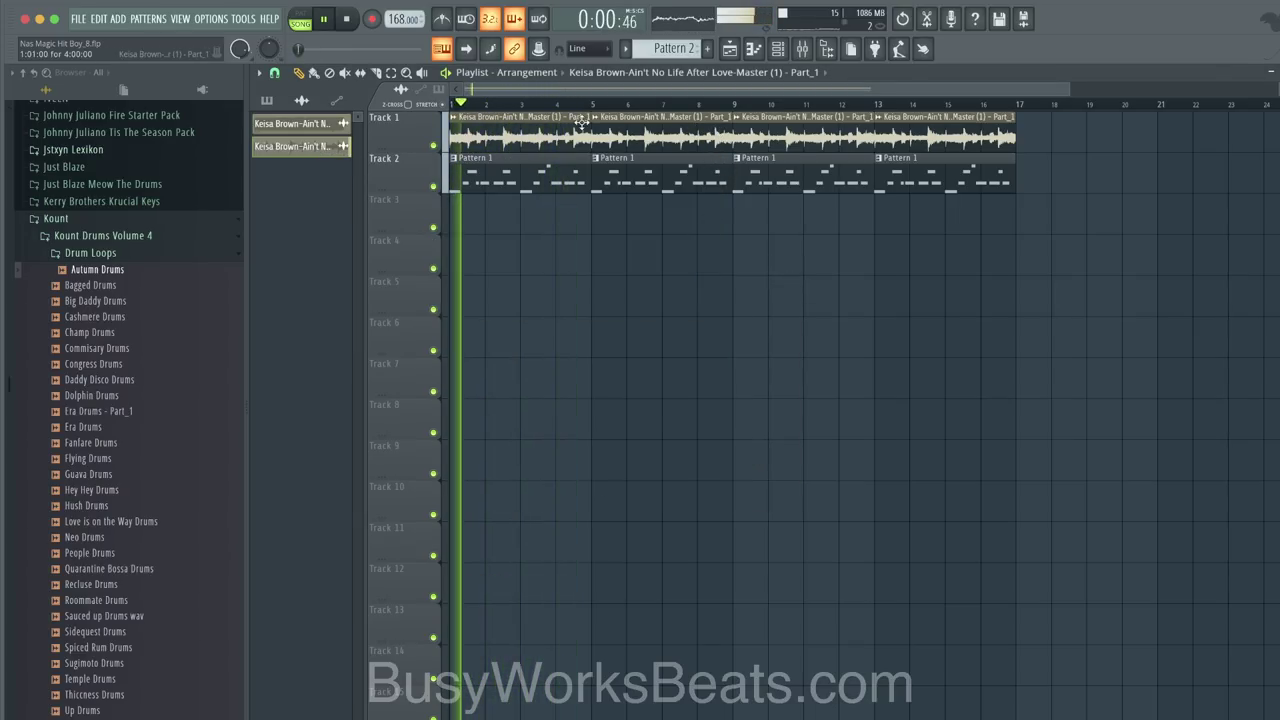
Step: Change the Part_1 sample's time-stretching mode to Stretch, and save the project as Nas Magic Hit Boy_9
click(777, 49)
click(418, 173)
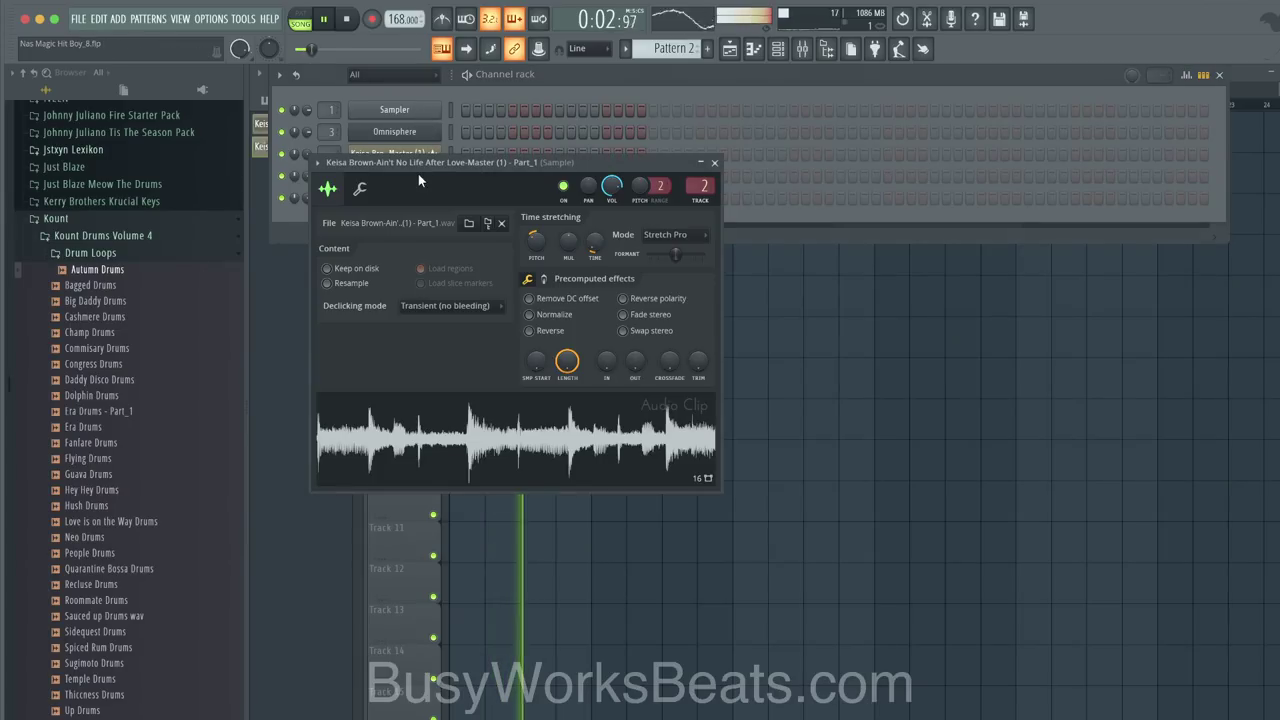
click(668, 232)
click(673, 276)
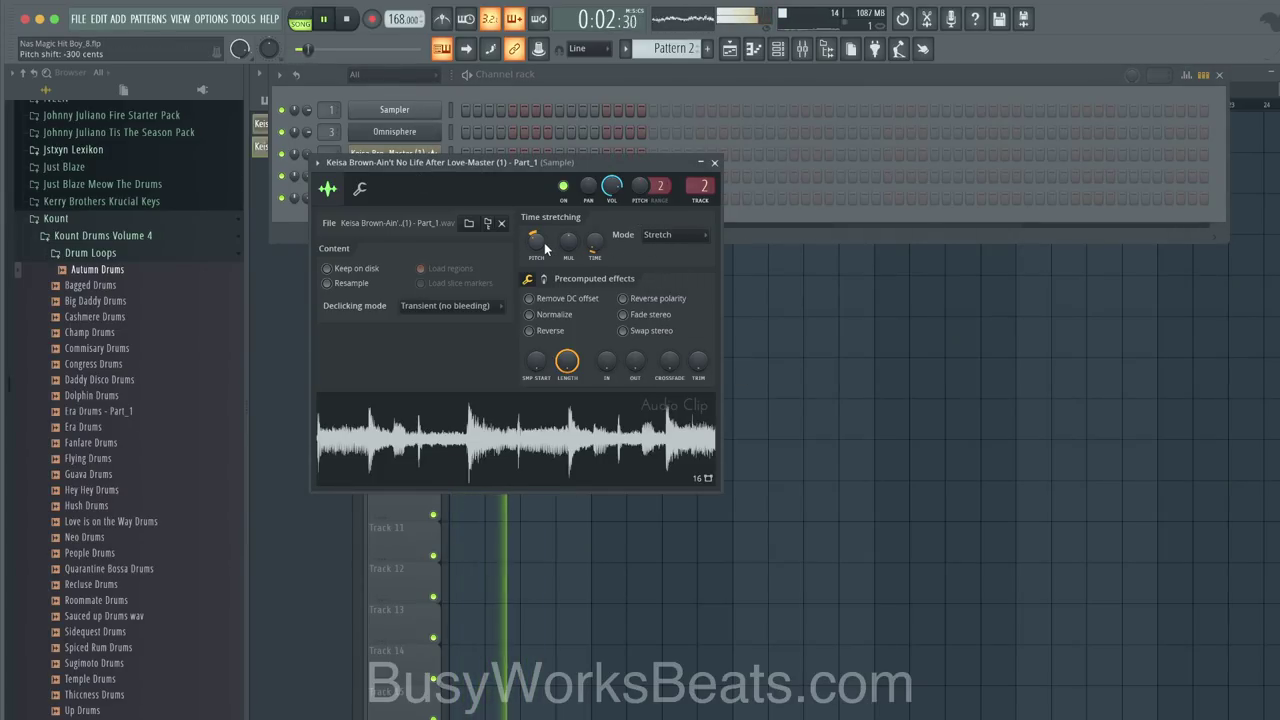
click(714, 162)
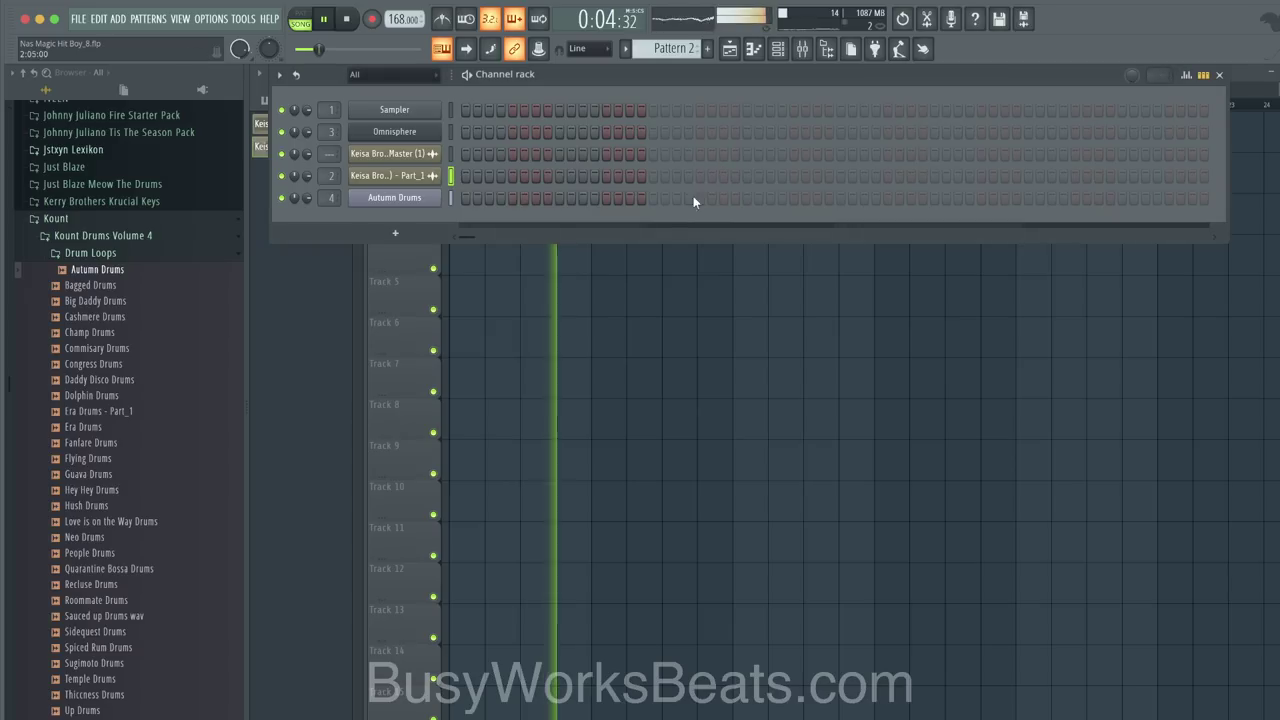
key(Escape)
key(ctrl+n)
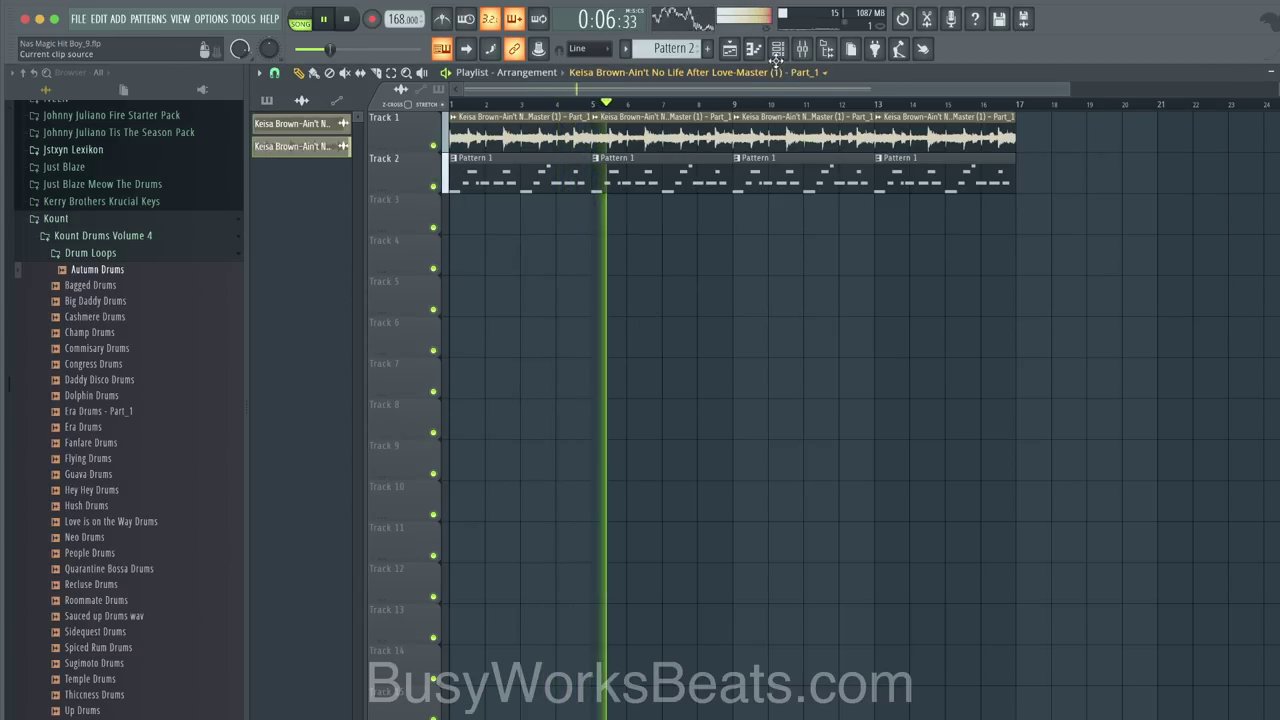
Step: Open the Autumn Drums Slicex settings to check them during playback, and close them
click(777, 50)
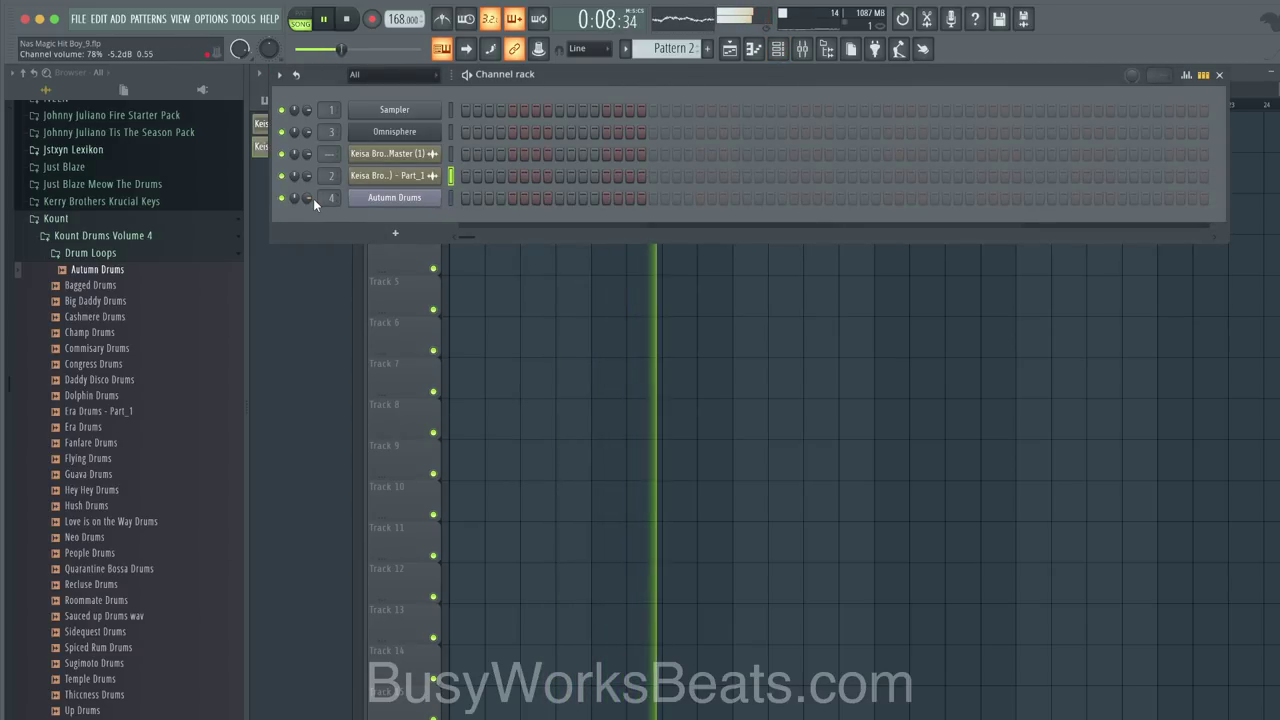
click(405, 198)
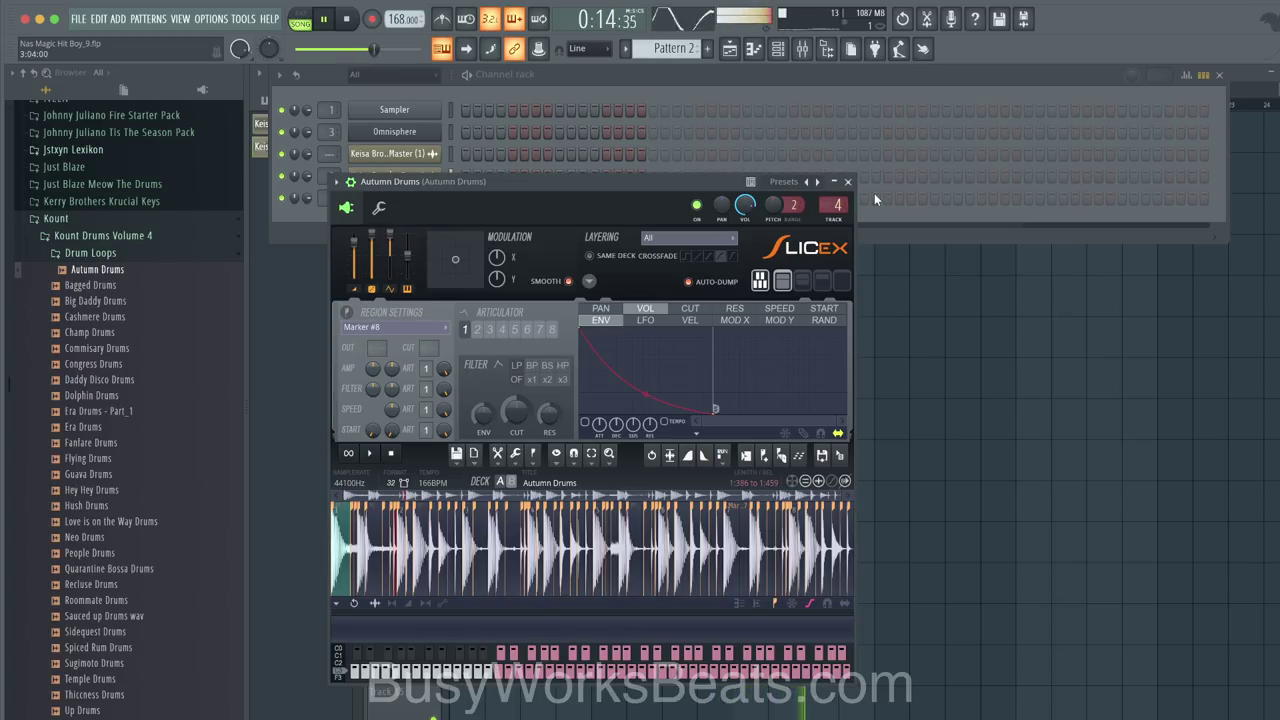
click(847, 181)
key(Escape)
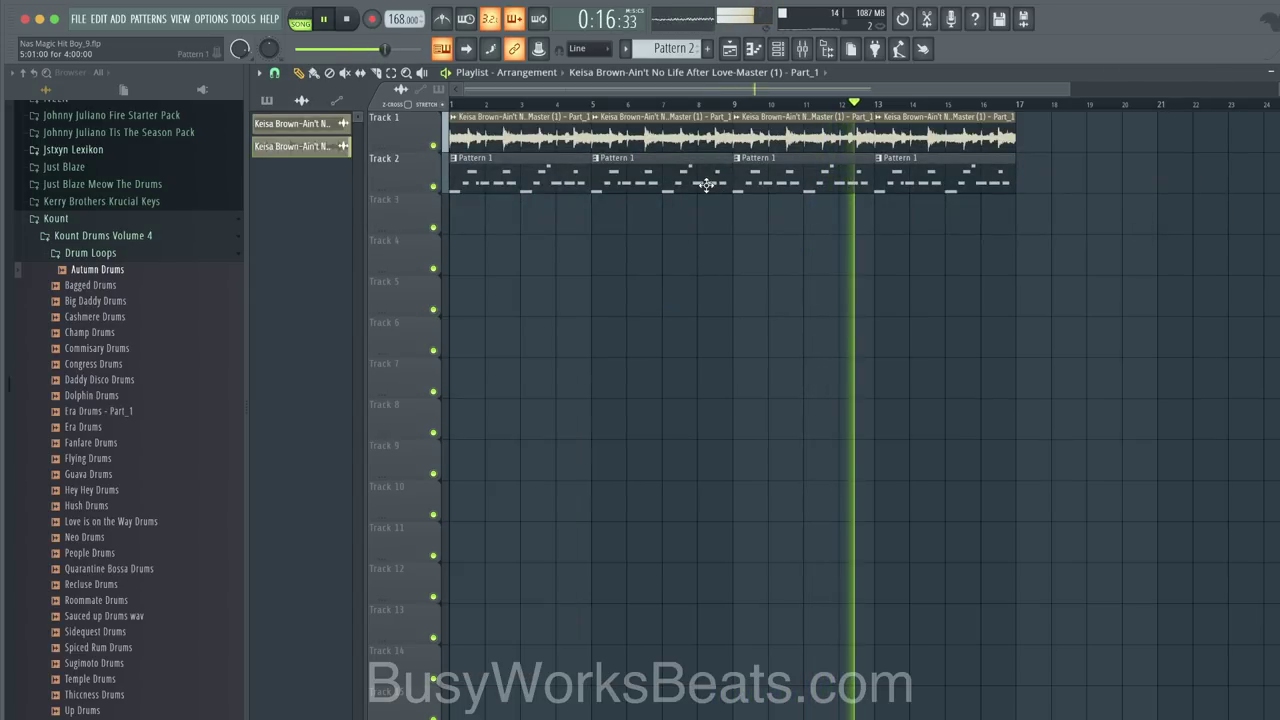
Step: Lower the mixer volumes of Omnisphere and Autumn Drums, and set the Sample track to about -5.1 dB
click(779, 50)
click(451, 133)
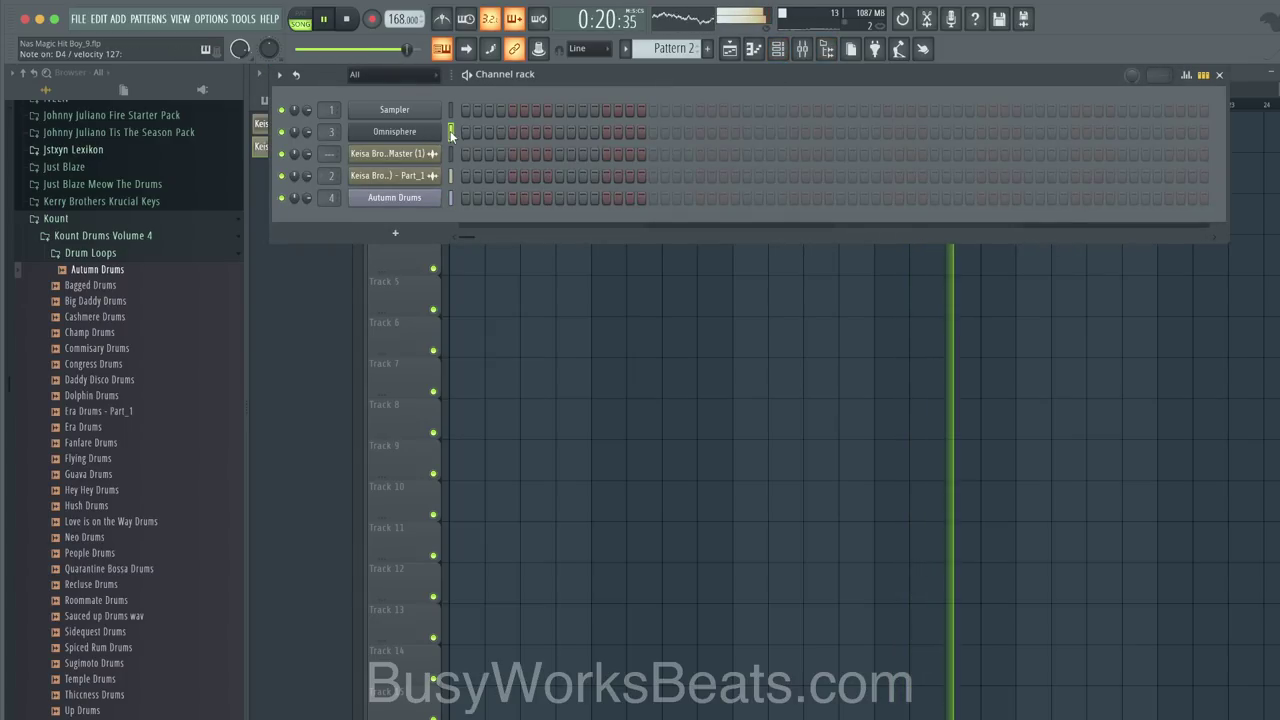
key(F9)
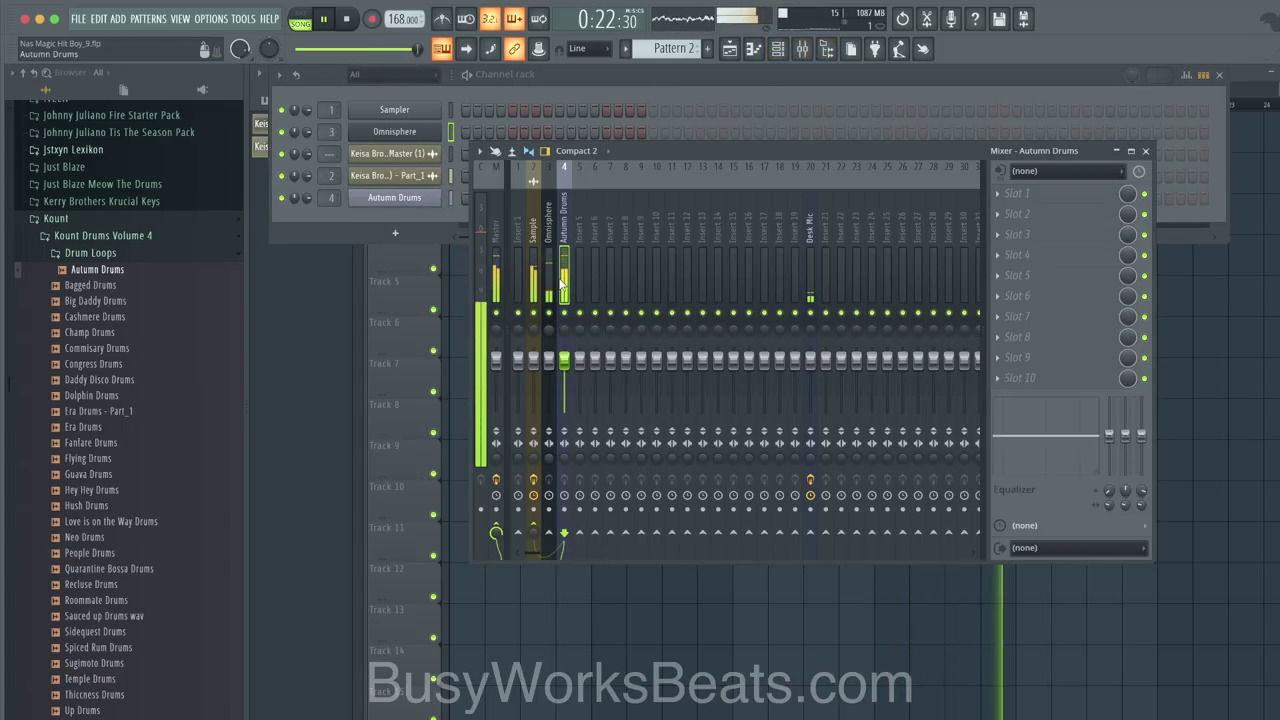
ctrl+shift+click(534, 283)
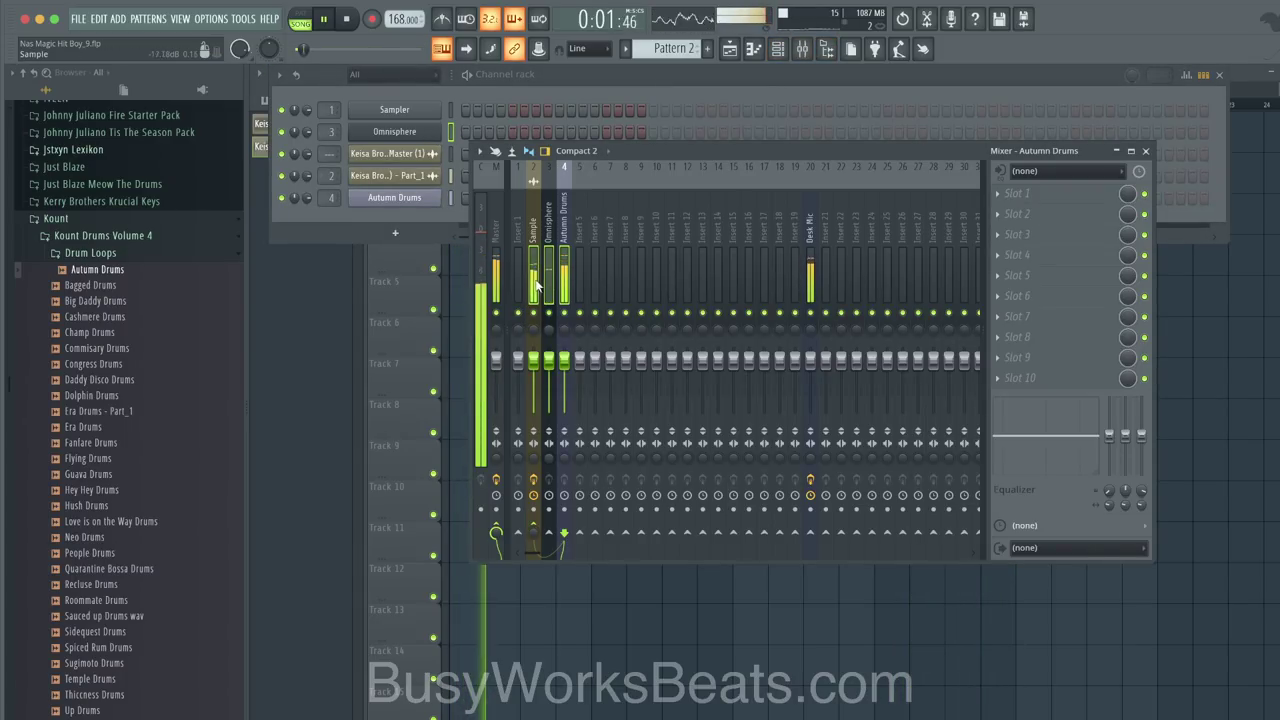
mouse_move(549, 360)
mouse_down()
mouse_move(556, 387)
mouse_move(549, 371)
mouse_up()
click(550, 282)
click(534, 283)
click(534, 380)
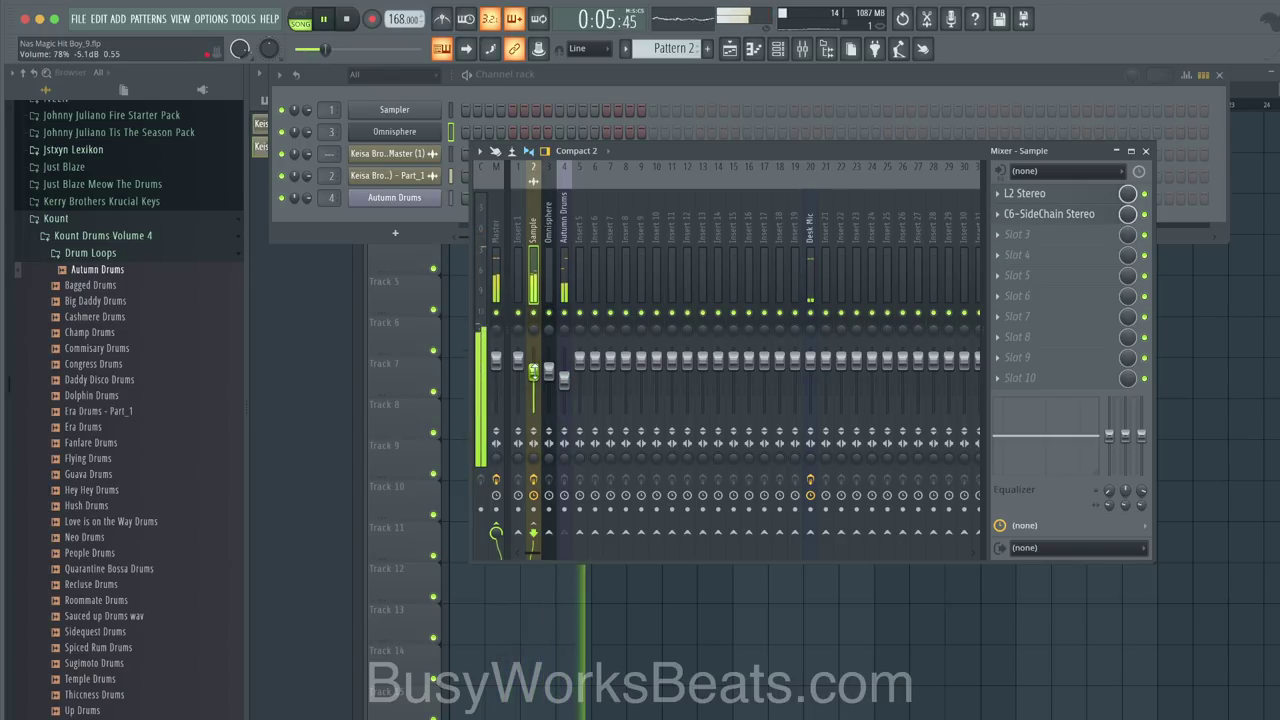
Step: Record an Omnisphere part into Pattern 2 over the playing song, and stop playback
click(550, 282)
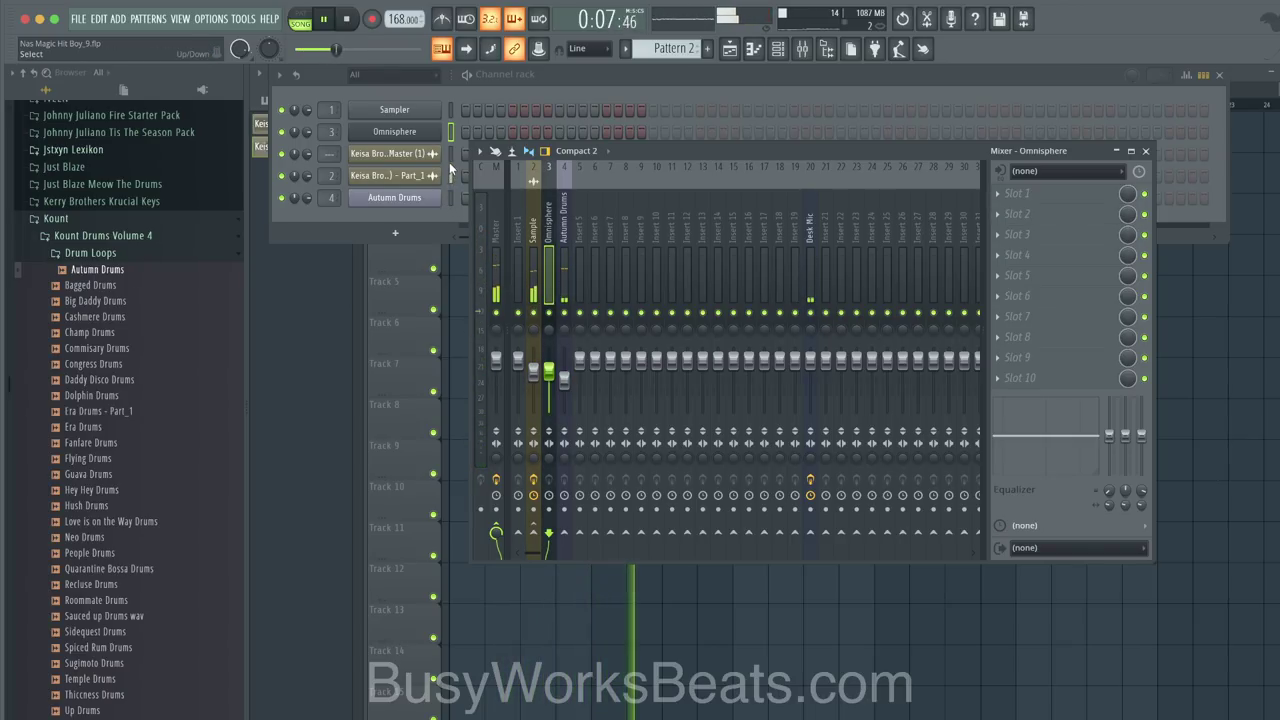
click(451, 134)
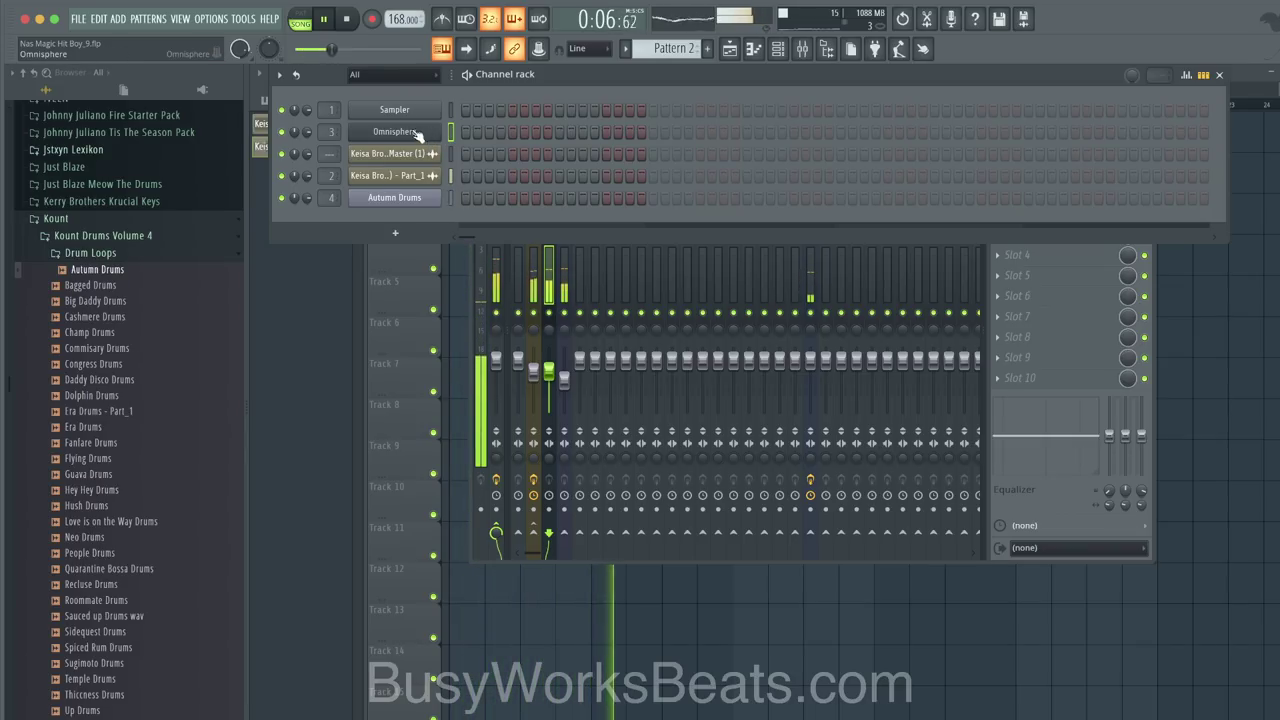
key(r)
click(643, 430)
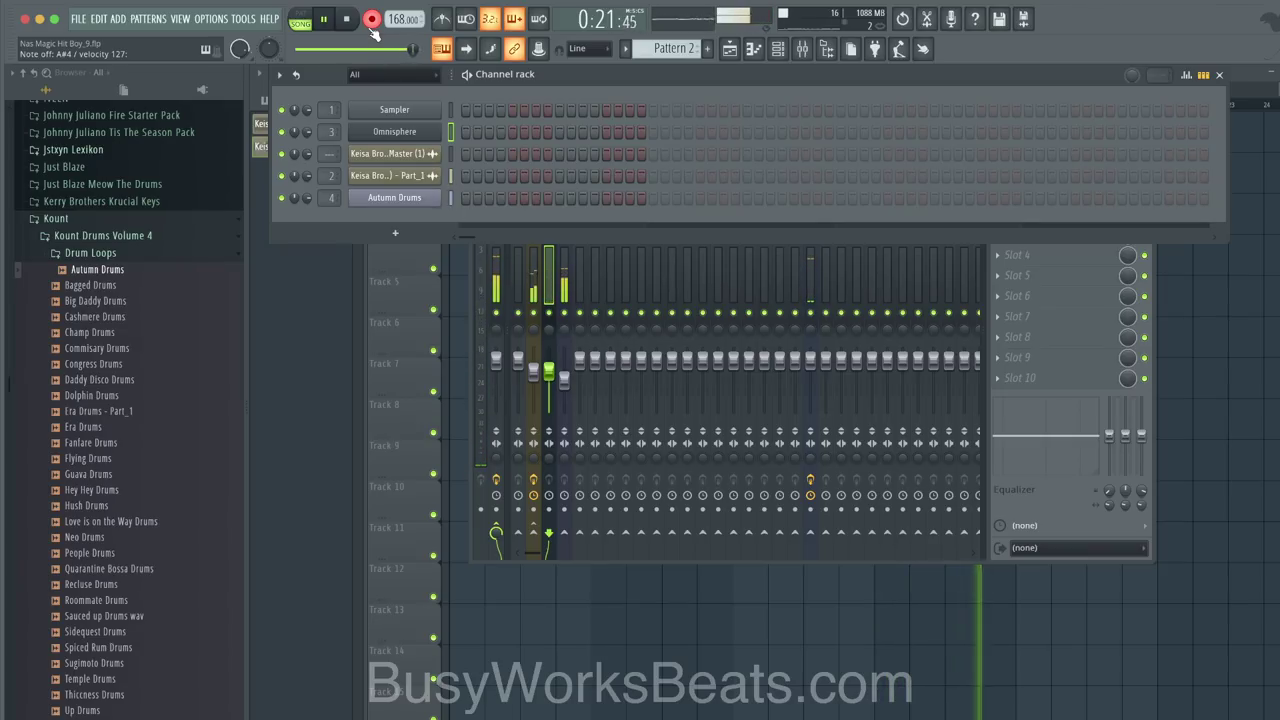
key(space)
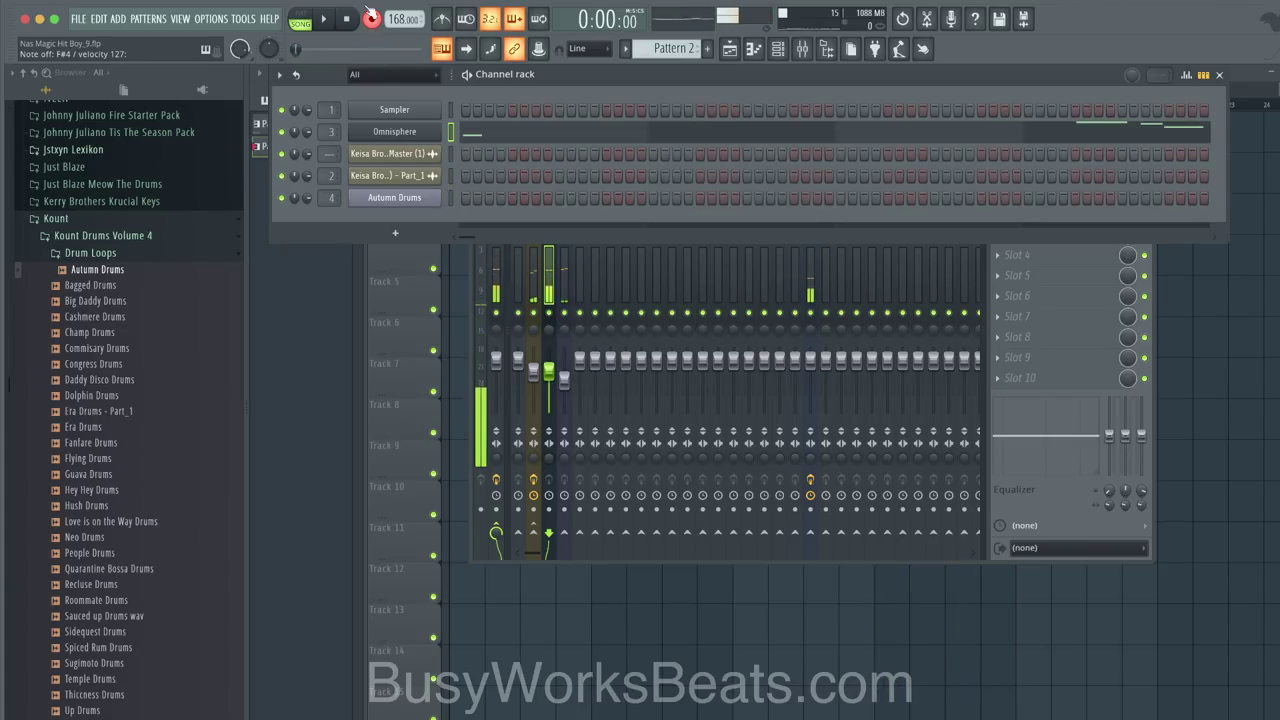
Step: Quantize the recorded Omnisphere notes in the piano roll and play the song from the start
click(531, 140)
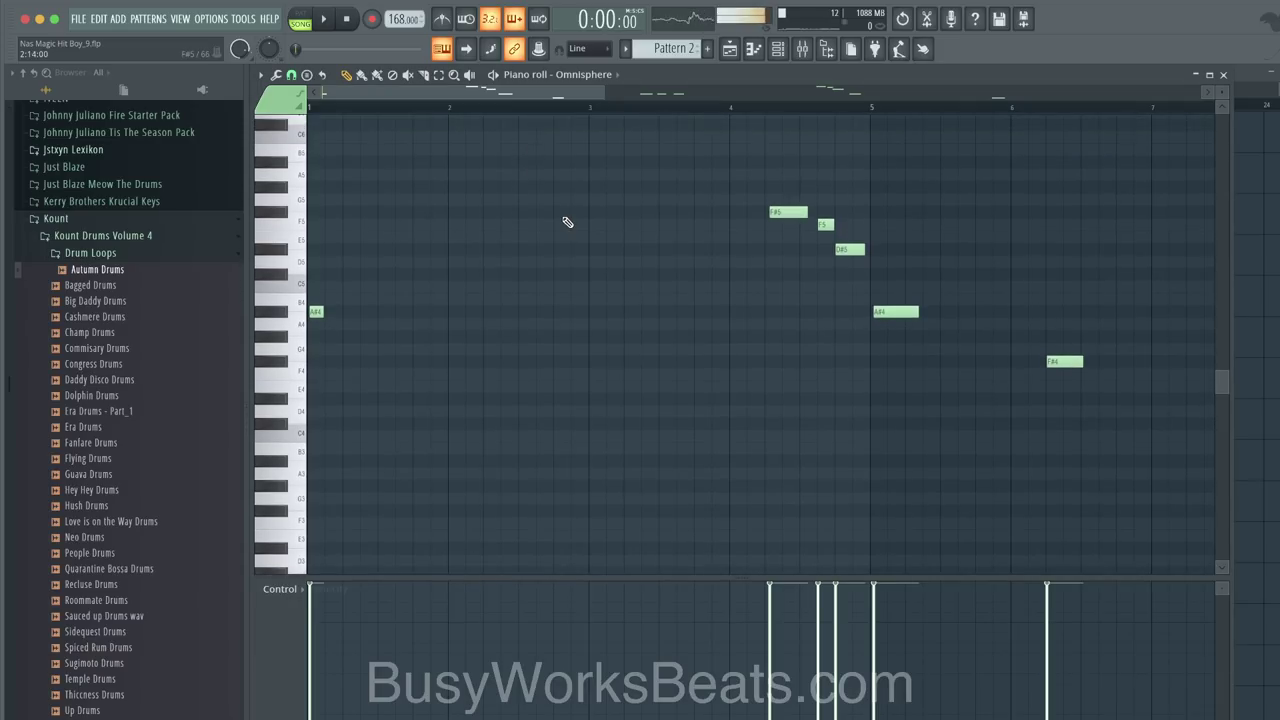
key(alt+q)
key(Return)
key(space)
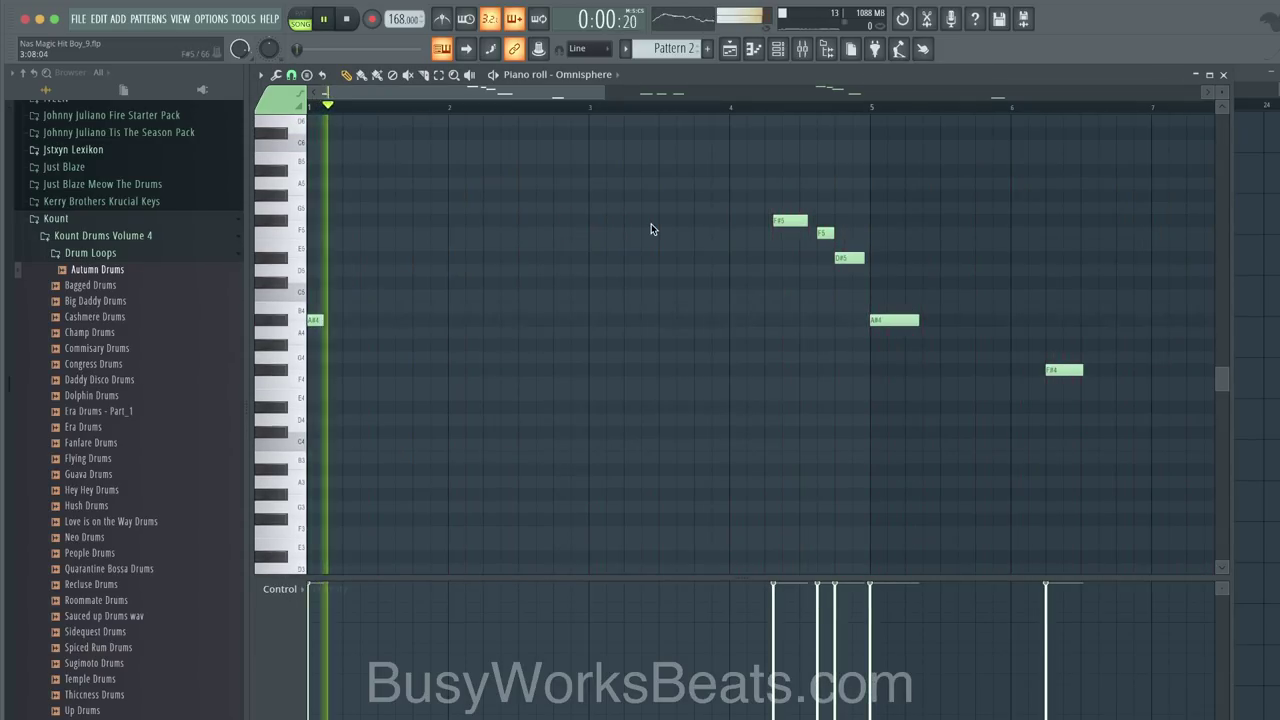
Step: Add an F4 note after bar 6's F#4 in the Omnisphere part, and move it two steps later during playback
key(space)
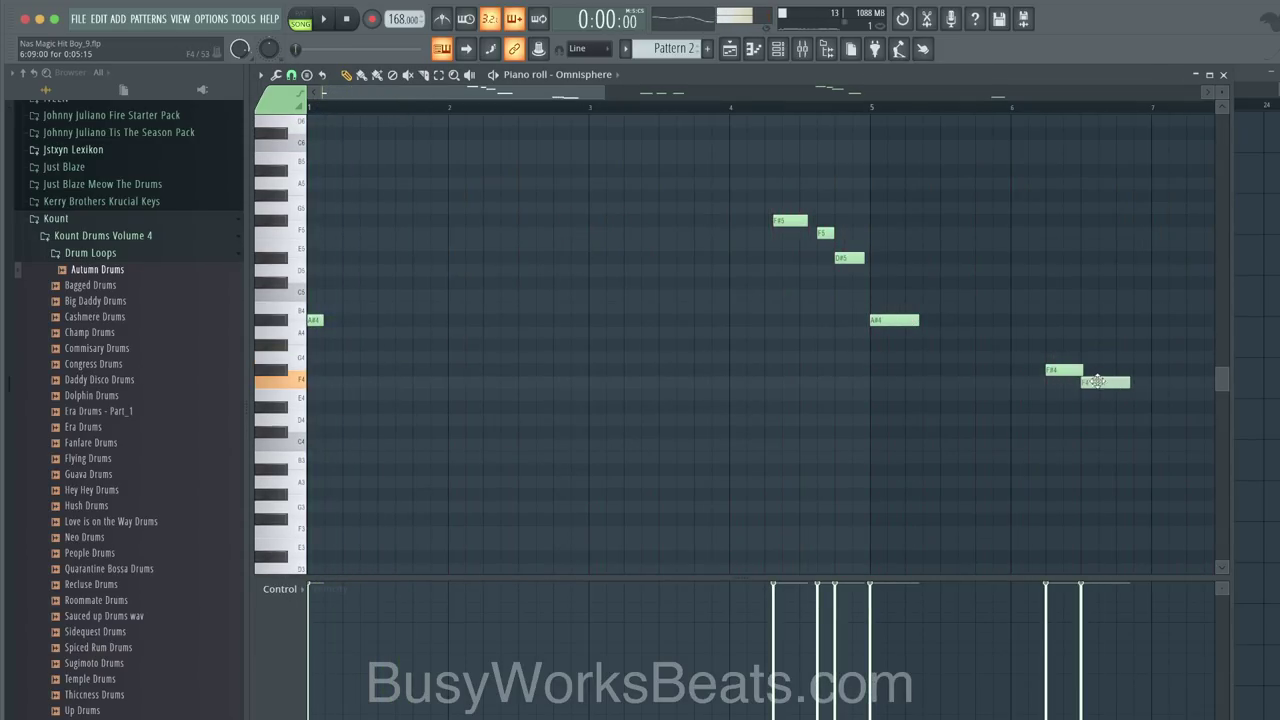
key(space)
click(1006, 106)
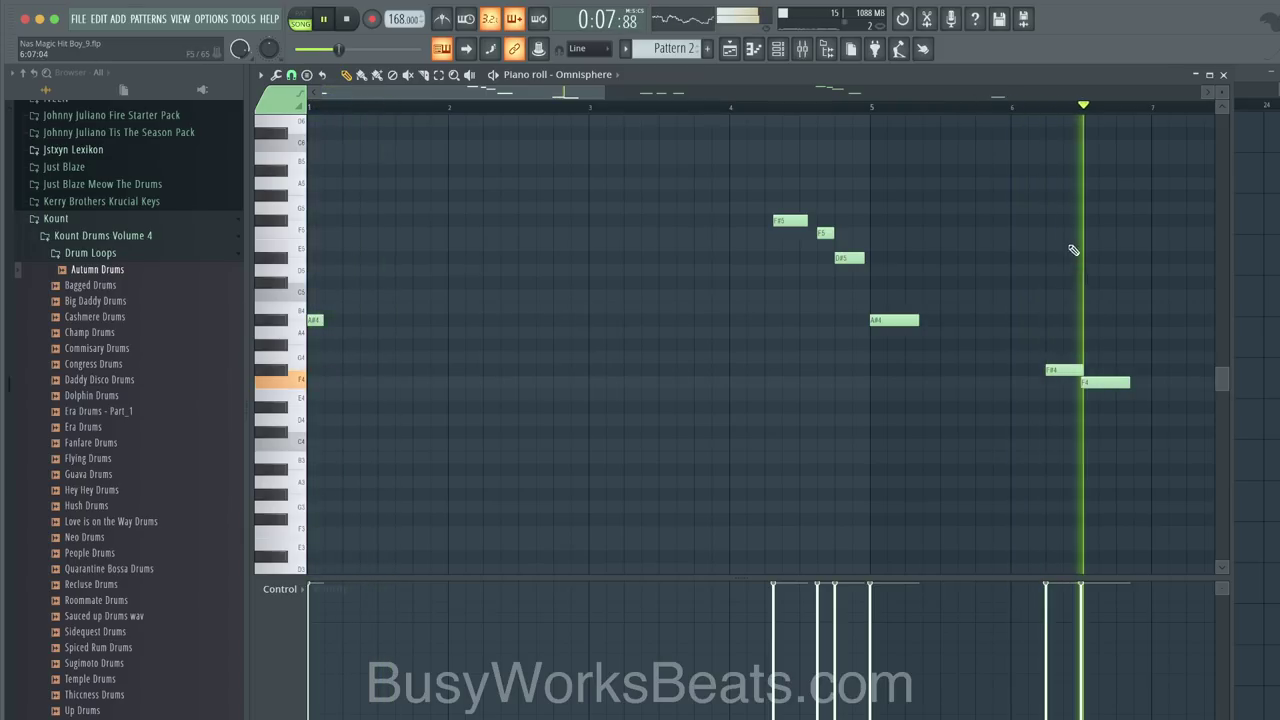
drag(1108, 381, 1126, 381)
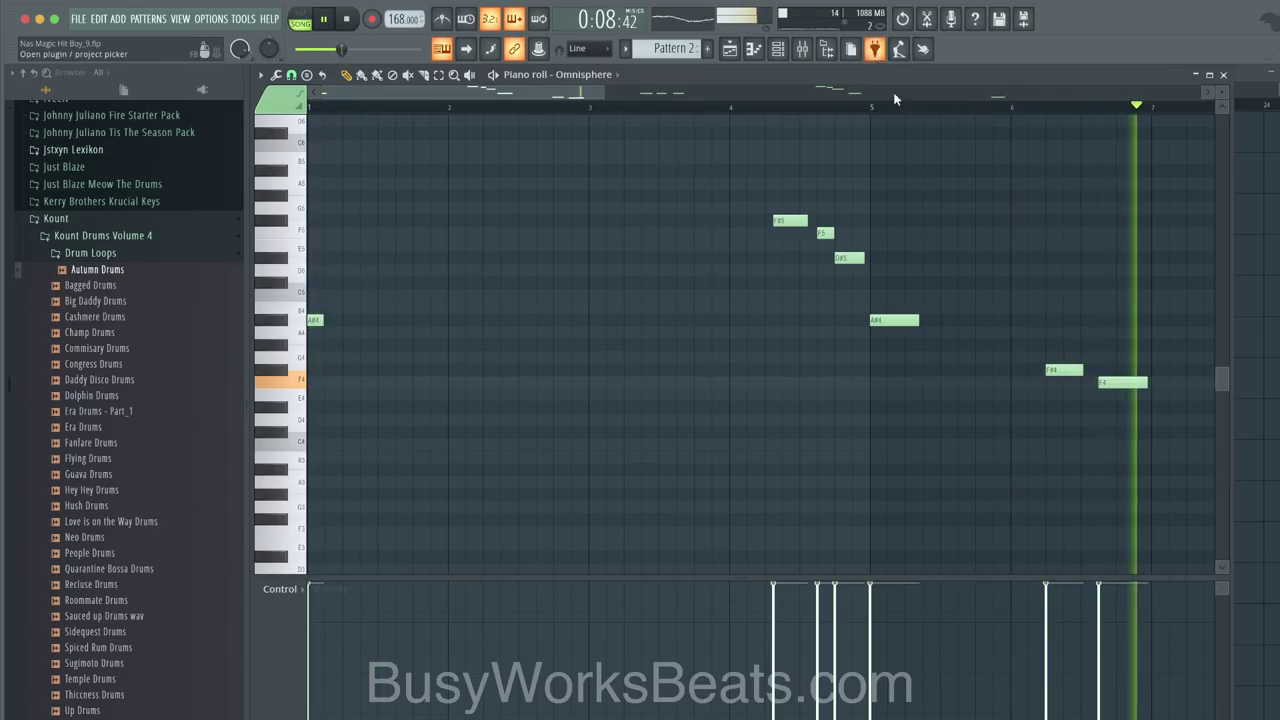
scroll(951, 197, down, 5)
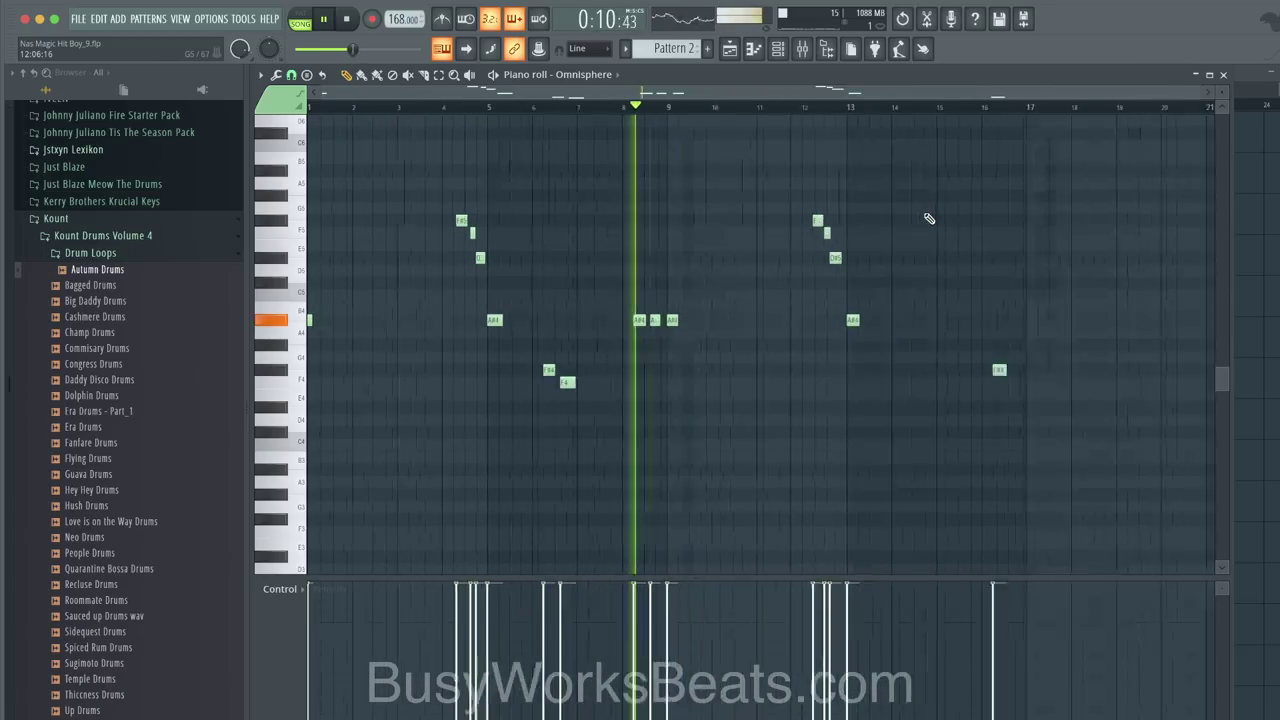
Step: Add an F4 note at 16:11 after bar 16's F#4 in the Omnisphere part, and close the piano roll
scroll(957, 400, up, 2)
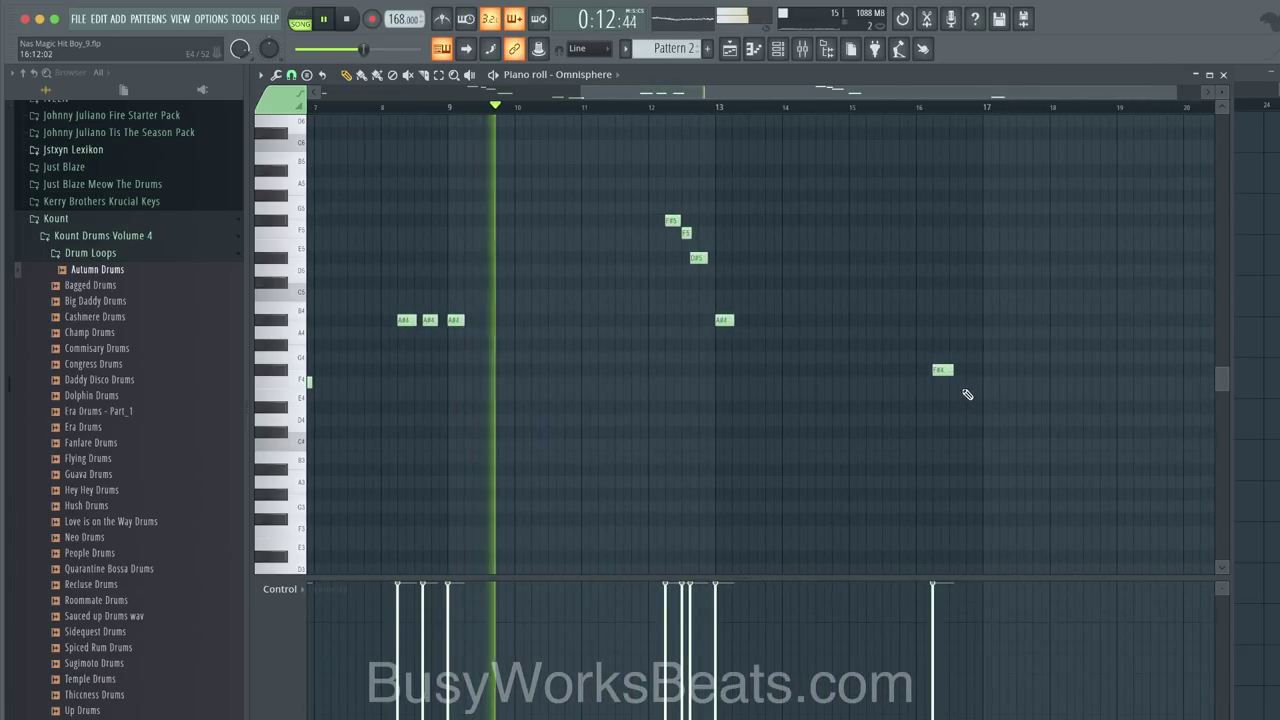
click(966, 384)
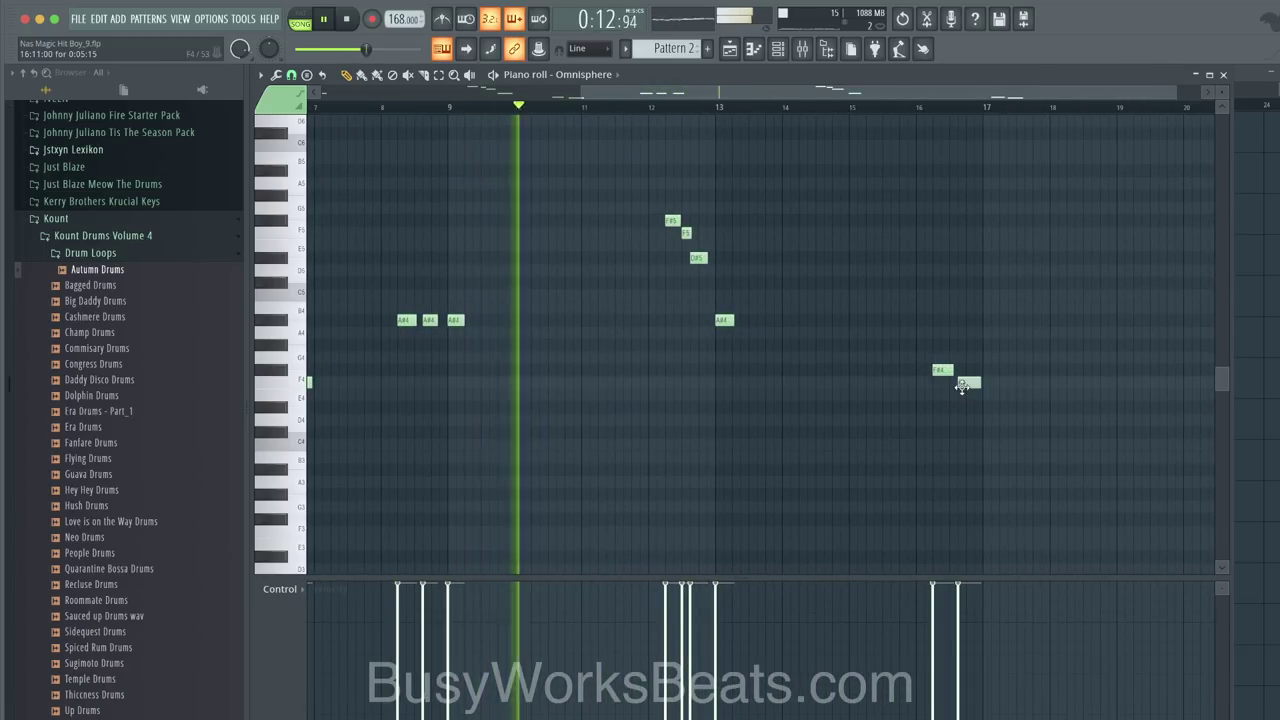
click(1225, 76)
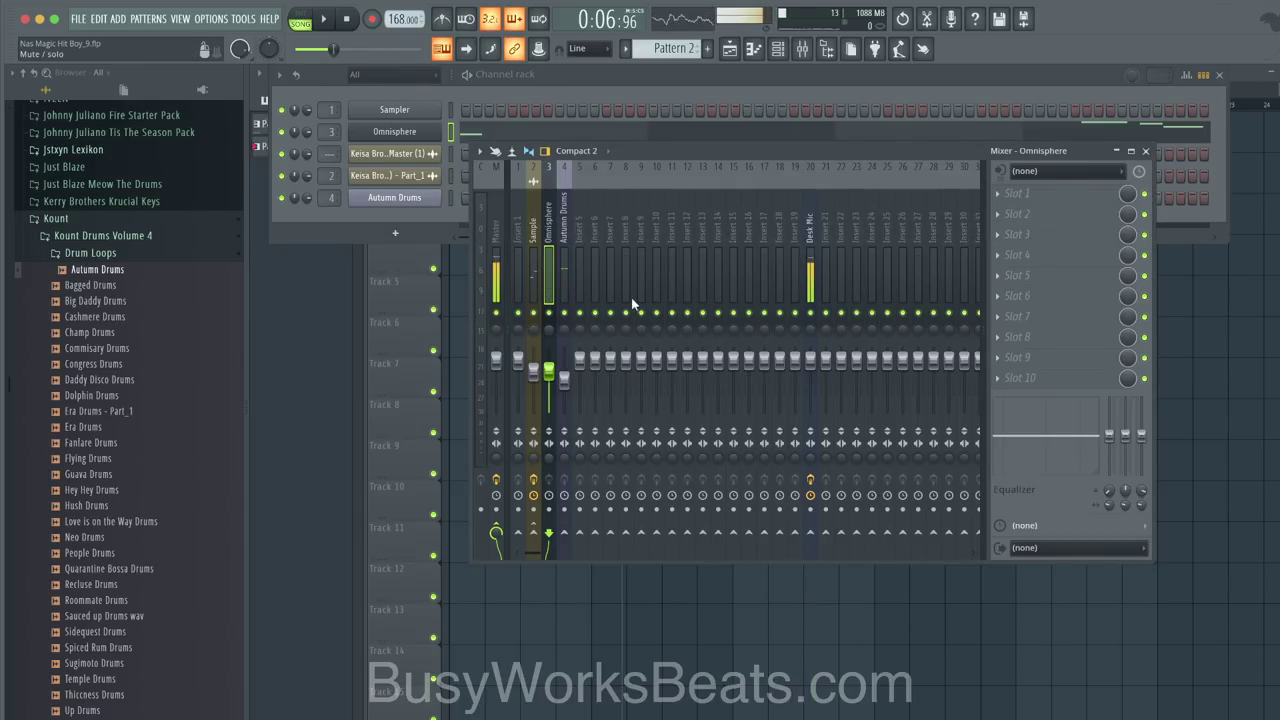
Step: Add Fruity Parametric EQ 2 to the Sample mixer track and cut its lows with band 1 at about 136 Hz, -17.6 dB
click(538, 250)
click(1036, 236)
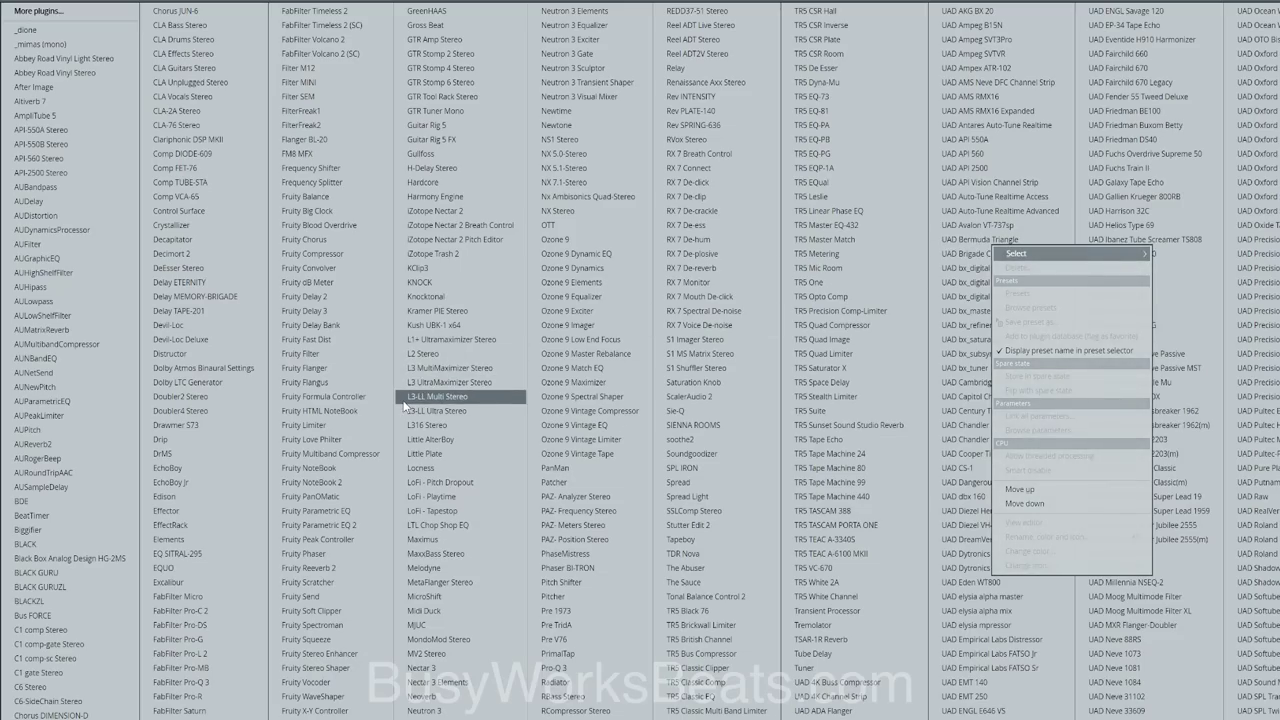
click(353, 525)
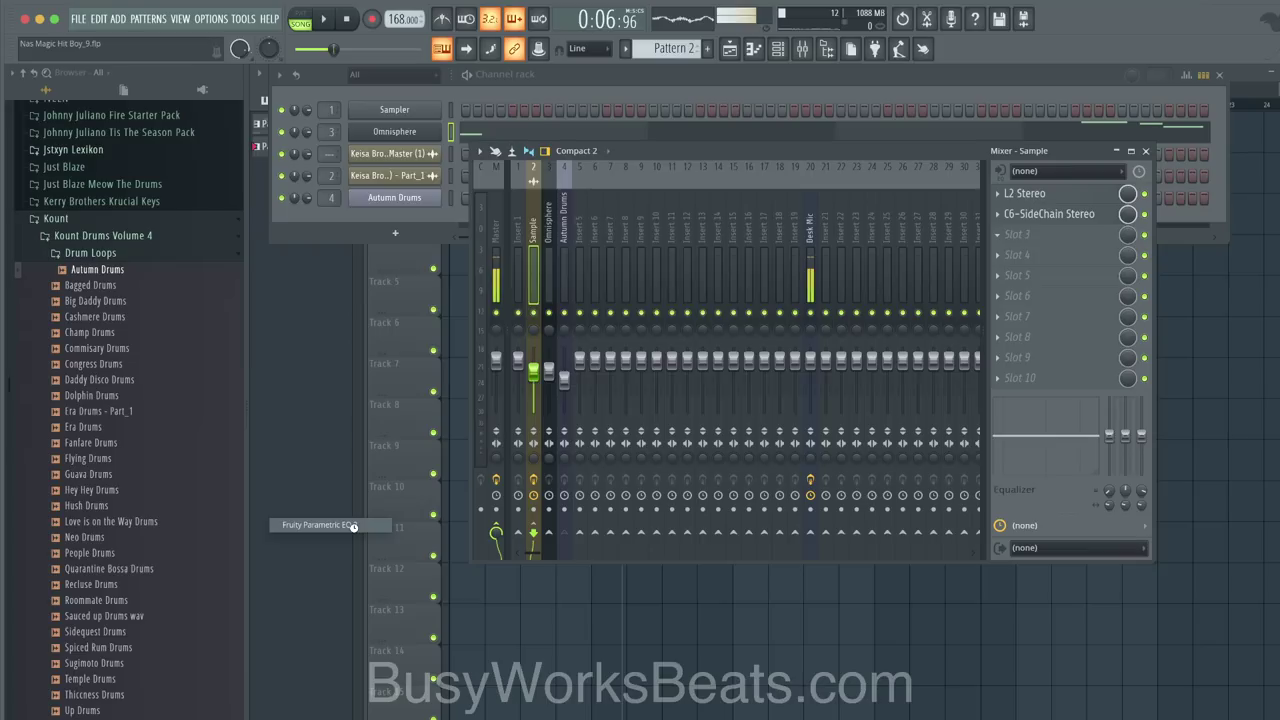
drag(322, 231, 365, 322)
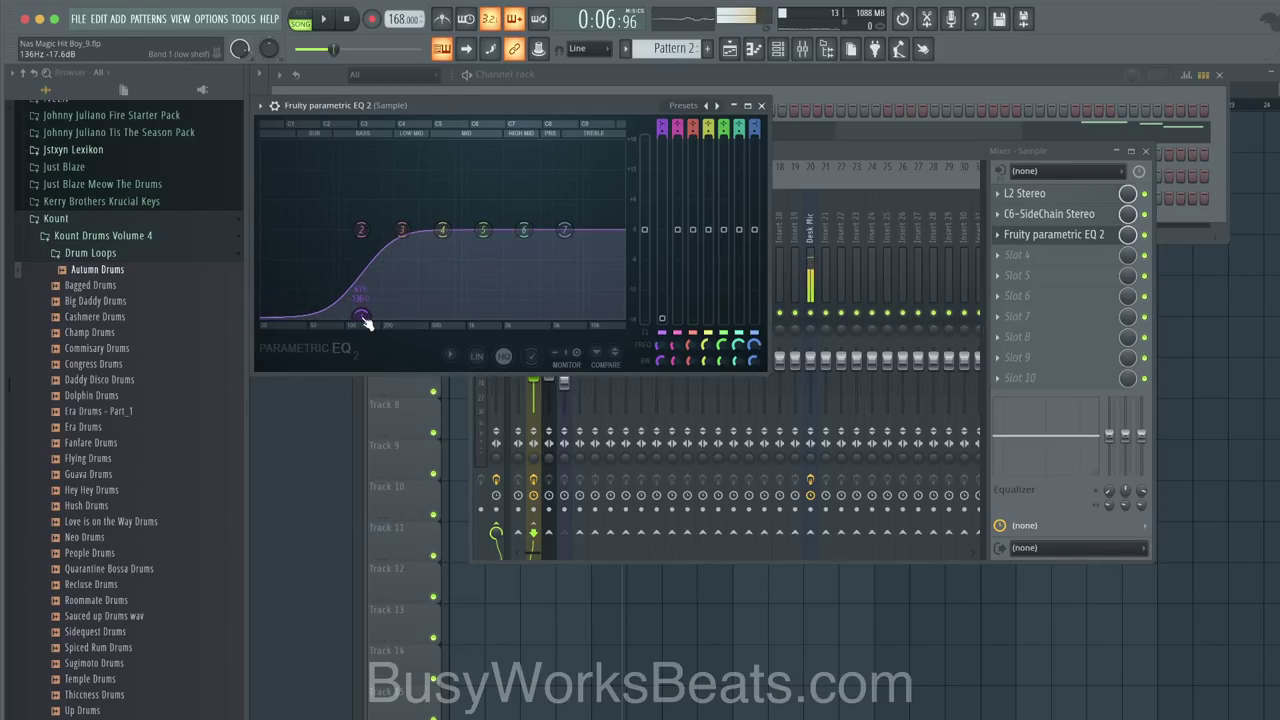
key(space)
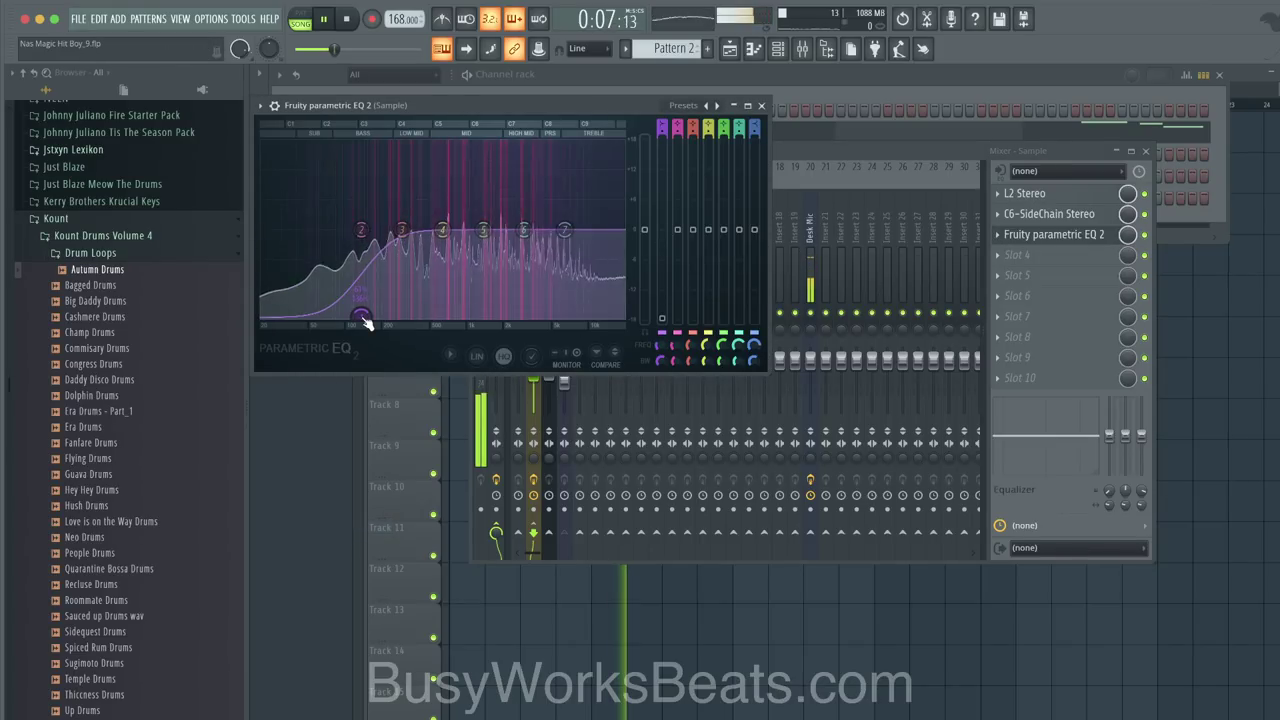
click(761, 105)
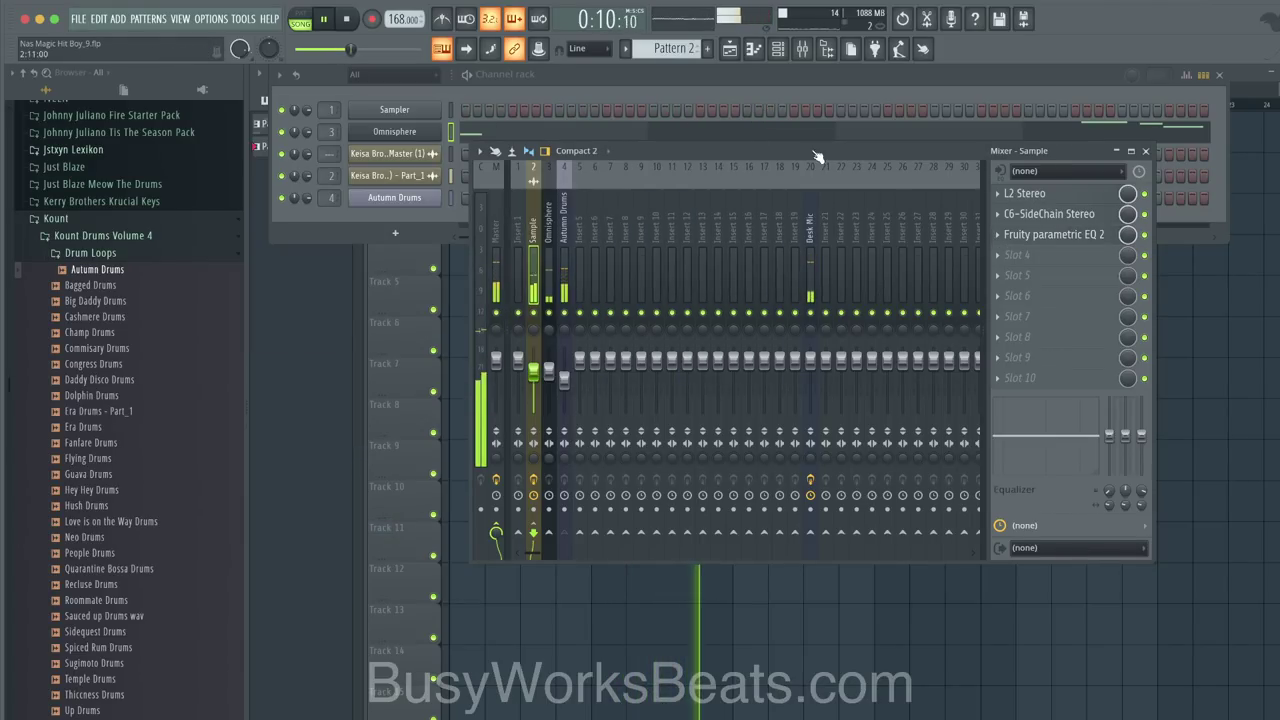
Step: Add Decimort 2 to the Sample track with the images filter on and resampler frequency adjusted, and raise the track's volume slightly
click(1062, 258)
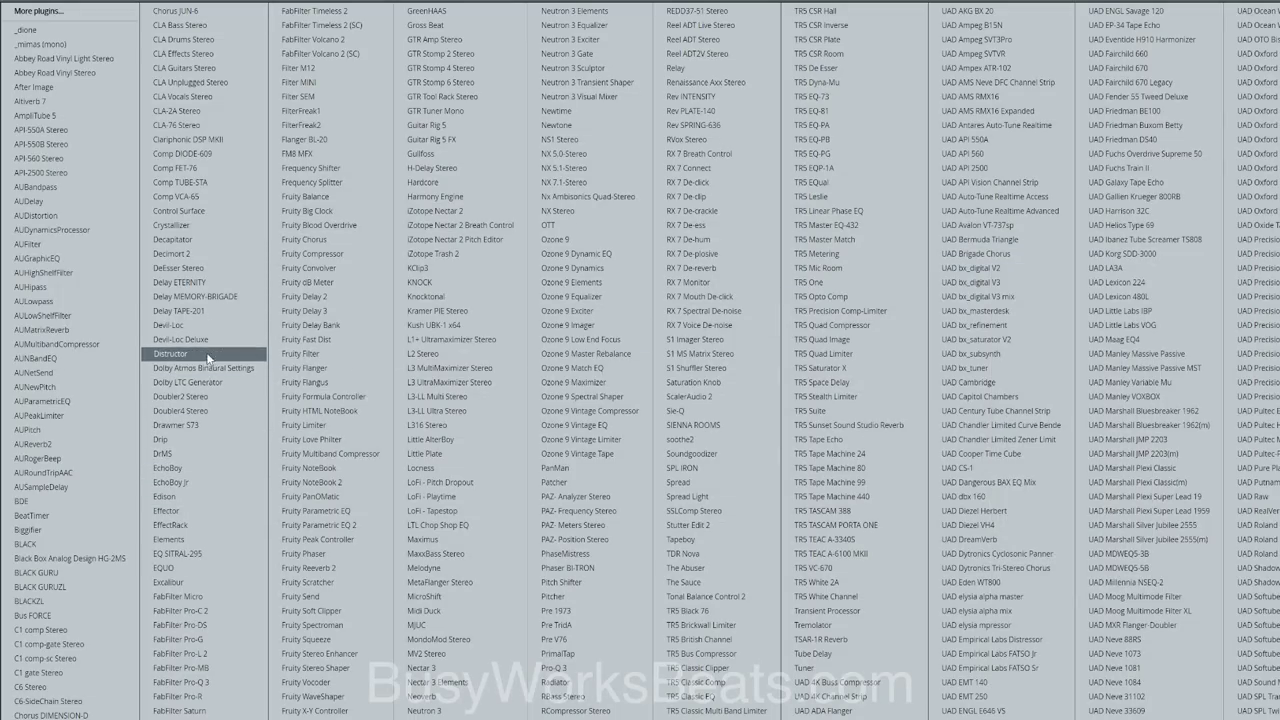
click(205, 256)
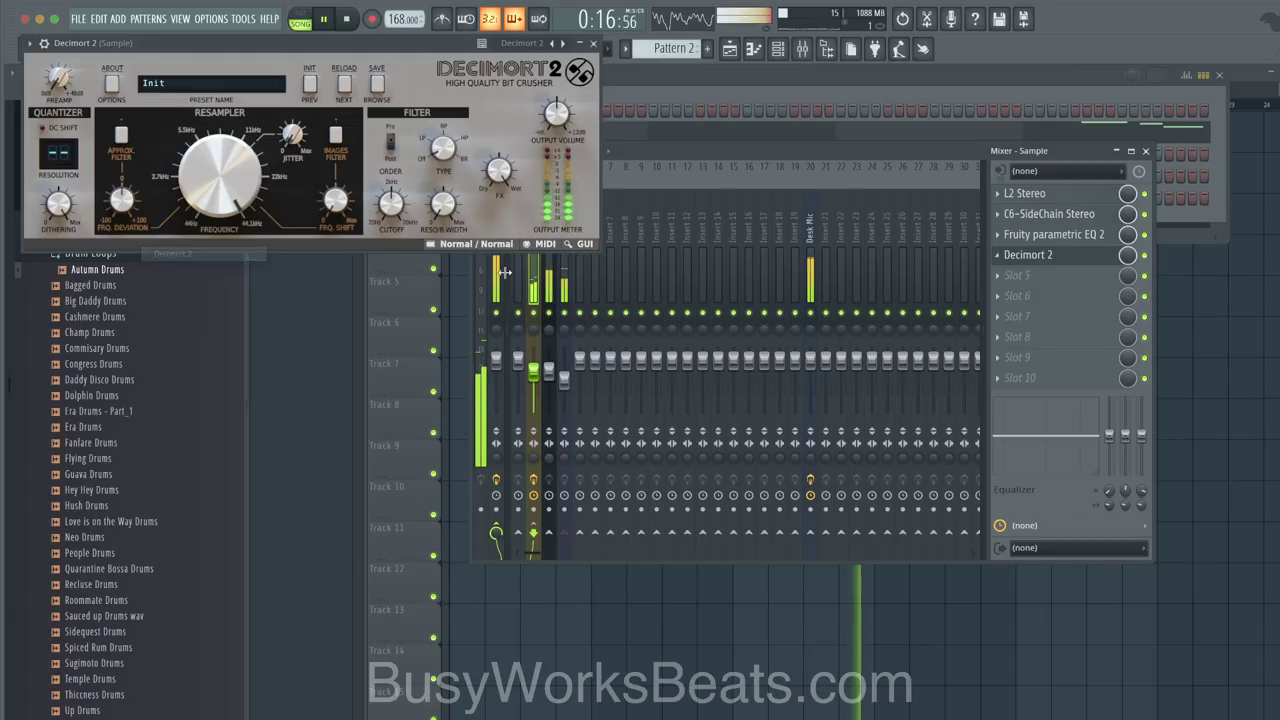
click(342, 140)
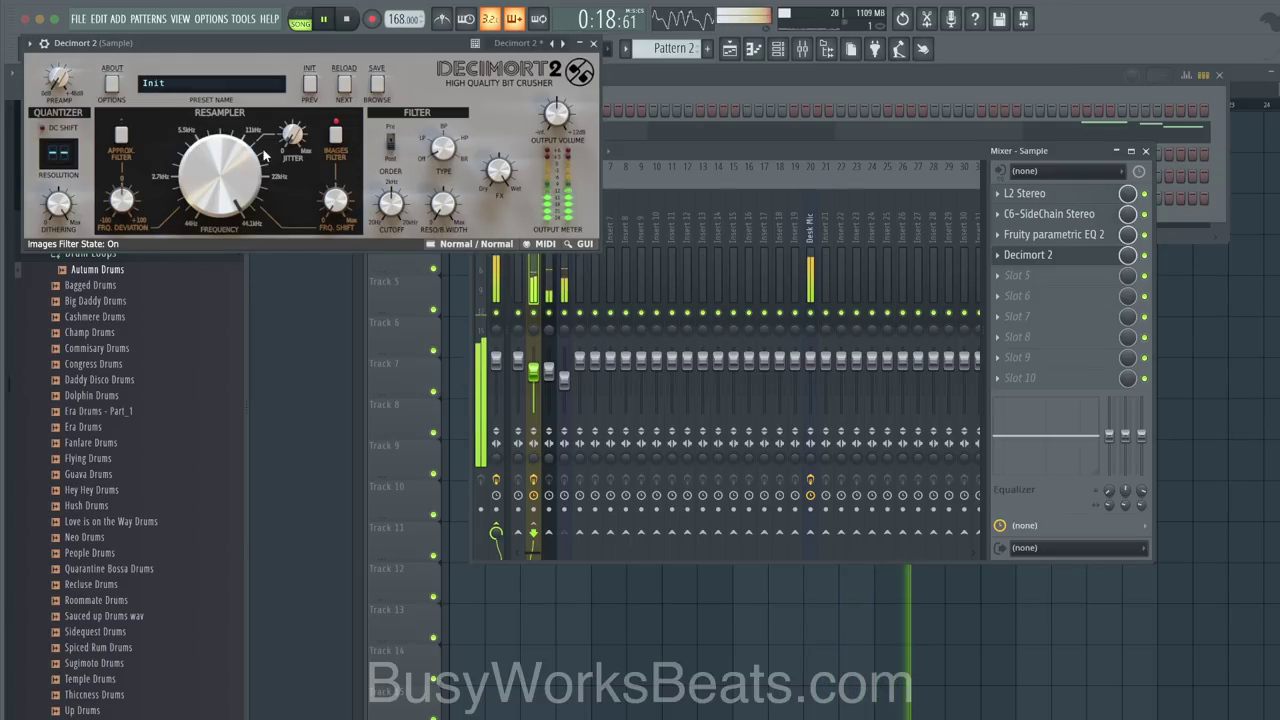
drag(232, 200, 238, 217)
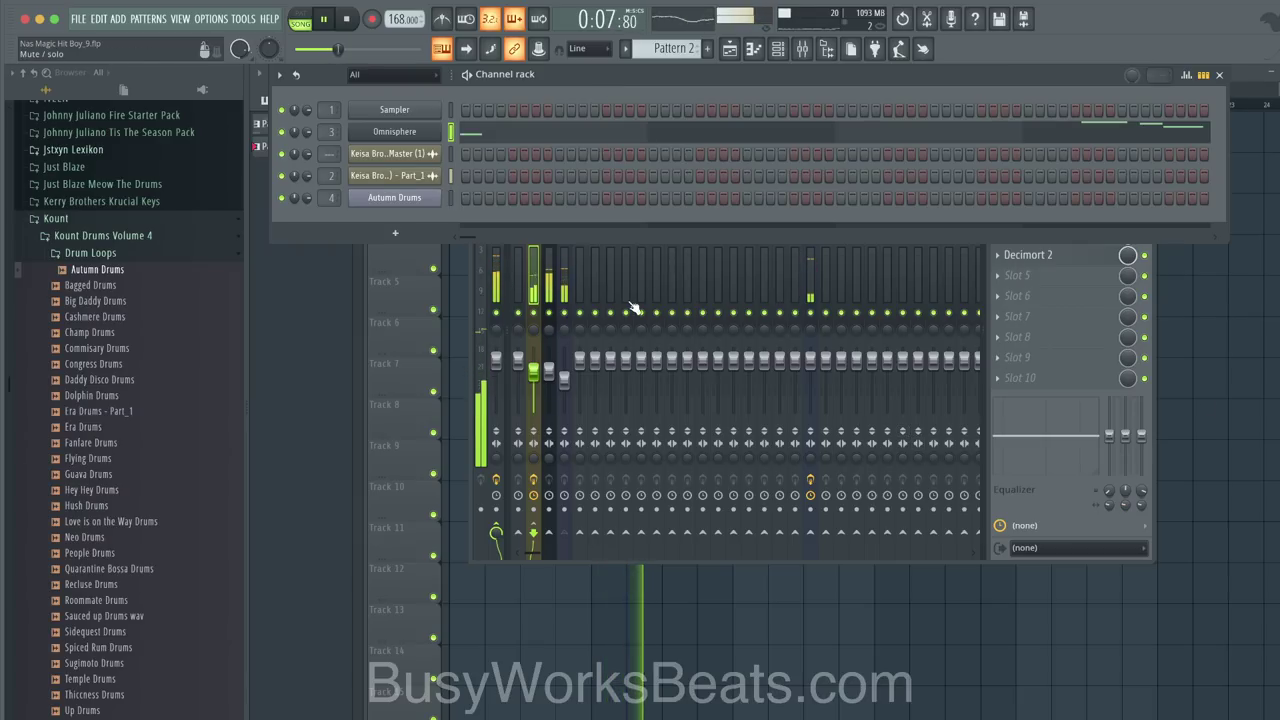
drag(533, 372, 533, 364)
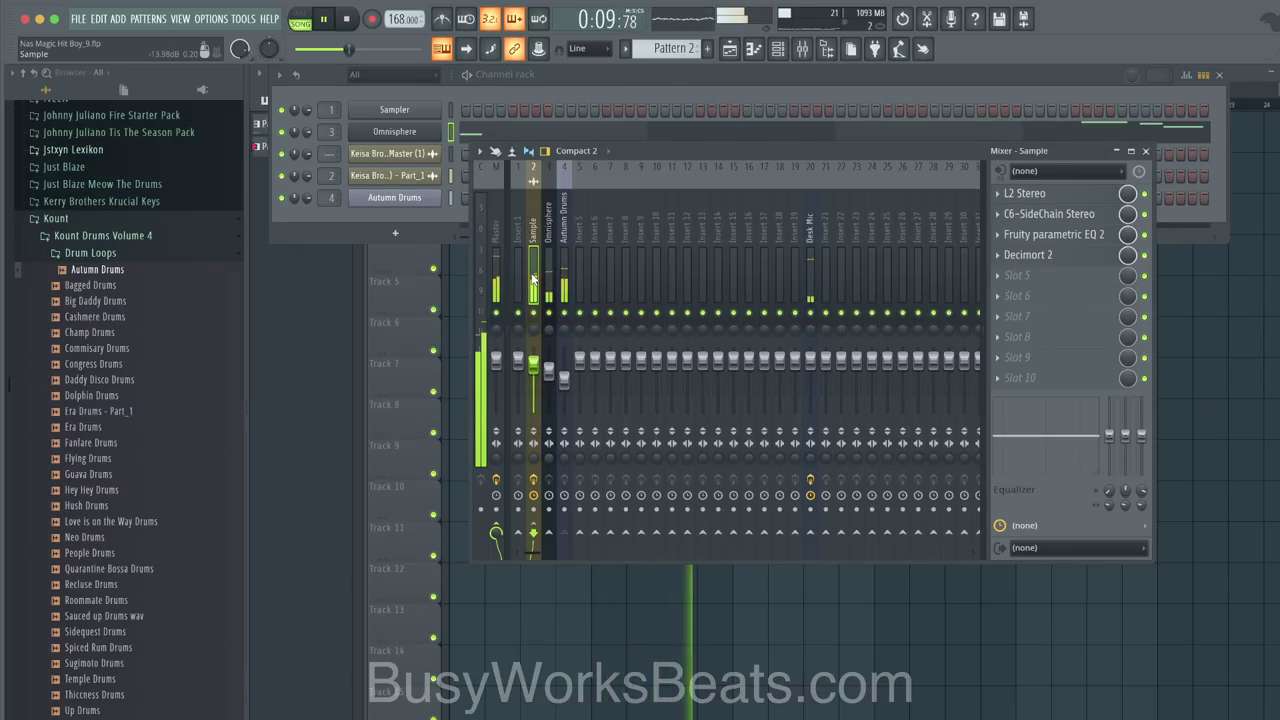
Step: Audition the Worthy Lil' Mopho patch and its settings in Omnisphere, and load the Taurus Reso Blinky patch instead
click(550, 284)
click(421, 131)
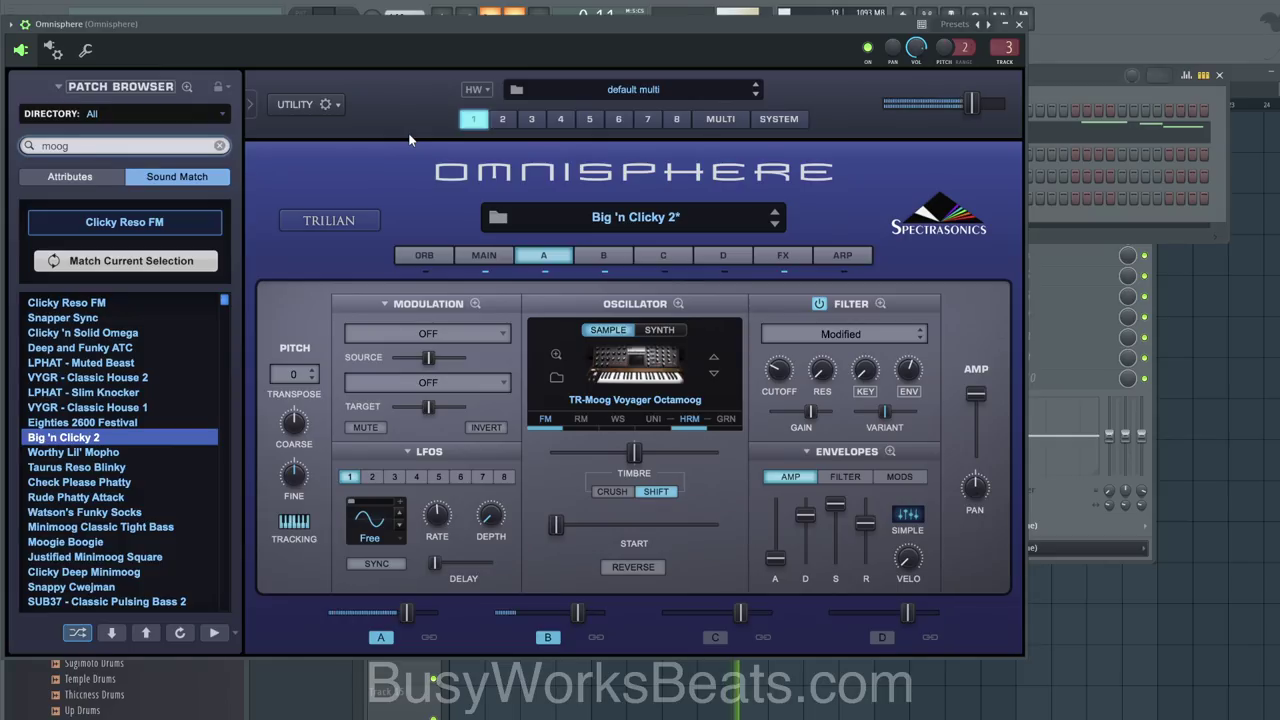
click(113, 454)
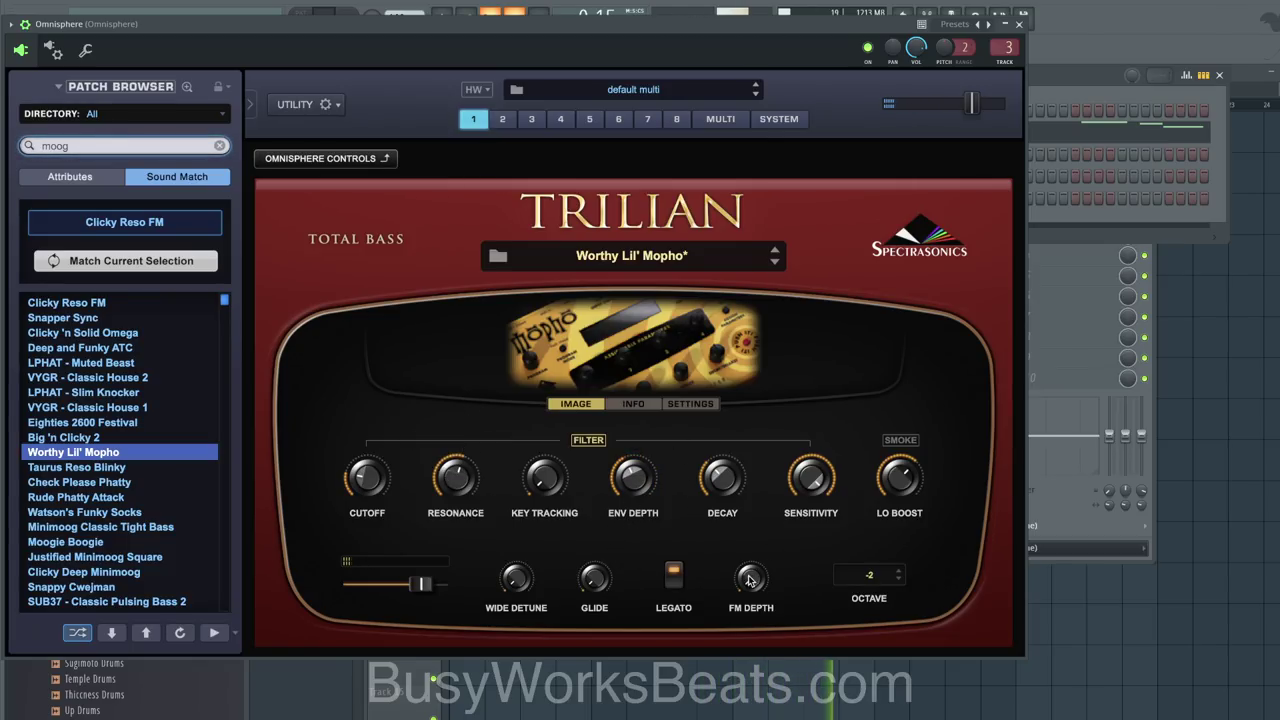
click(392, 158)
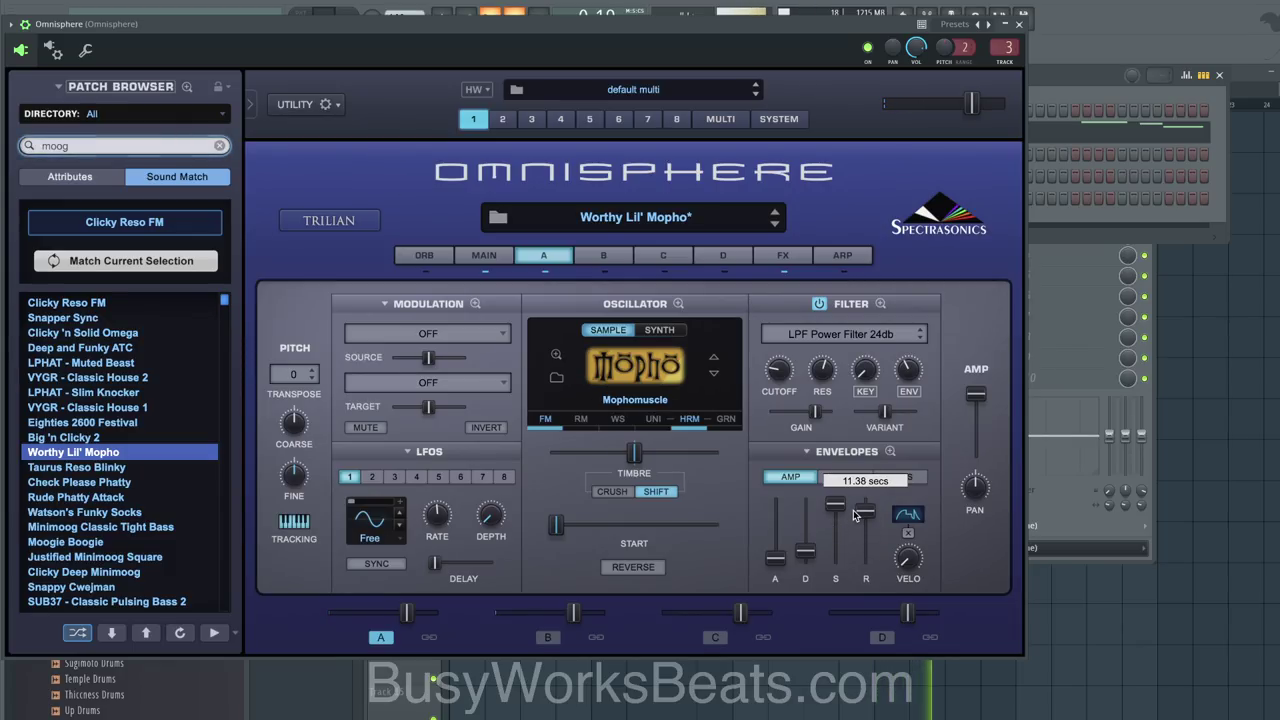
click(479, 255)
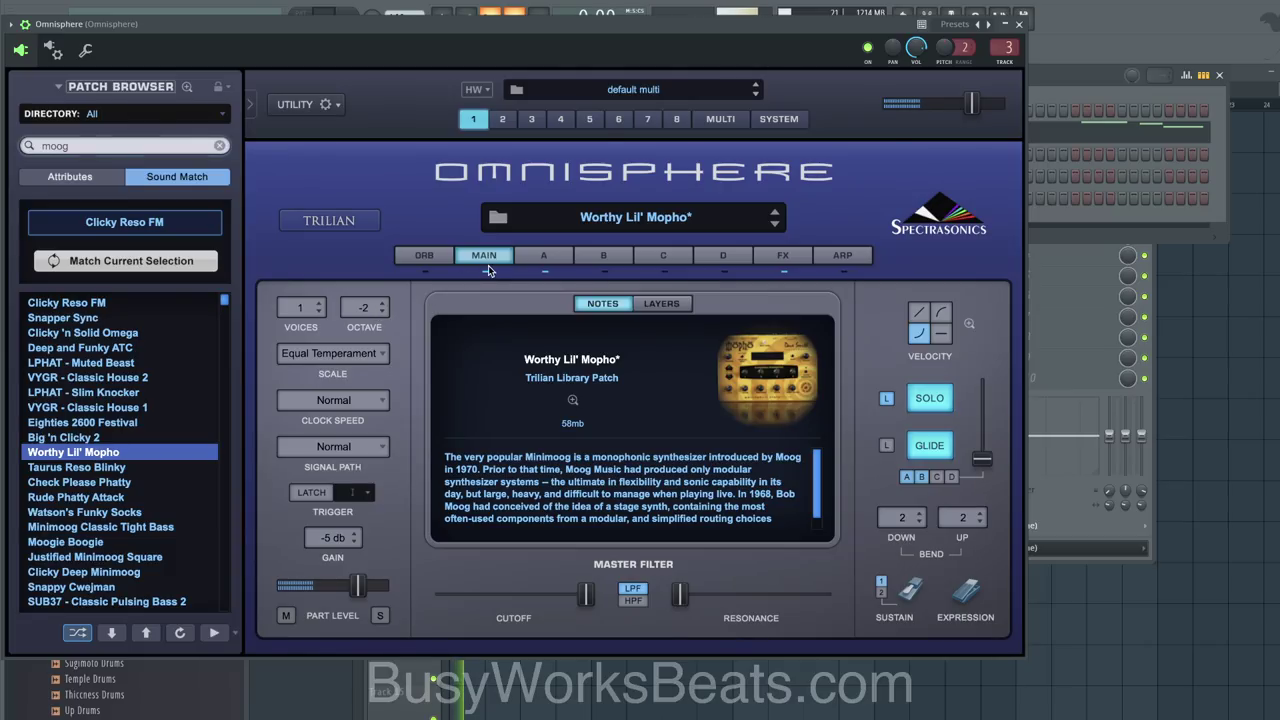
click(553, 255)
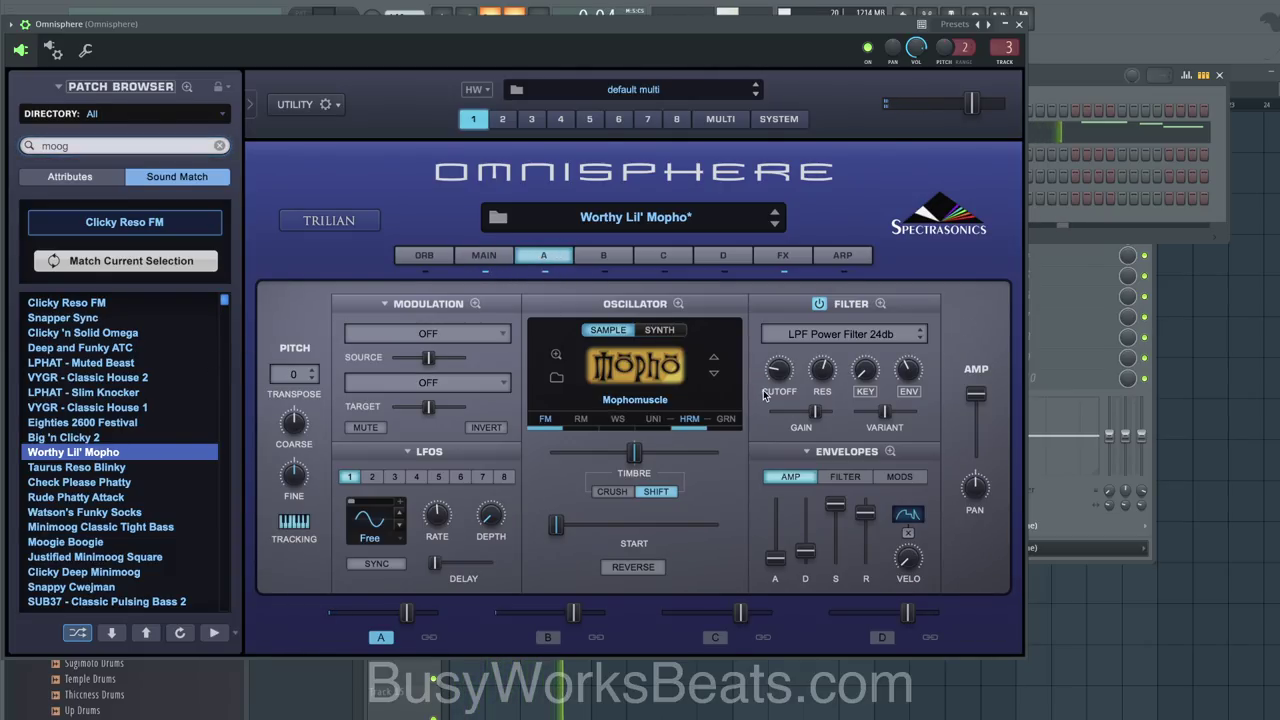
click(131, 482)
click(139, 467)
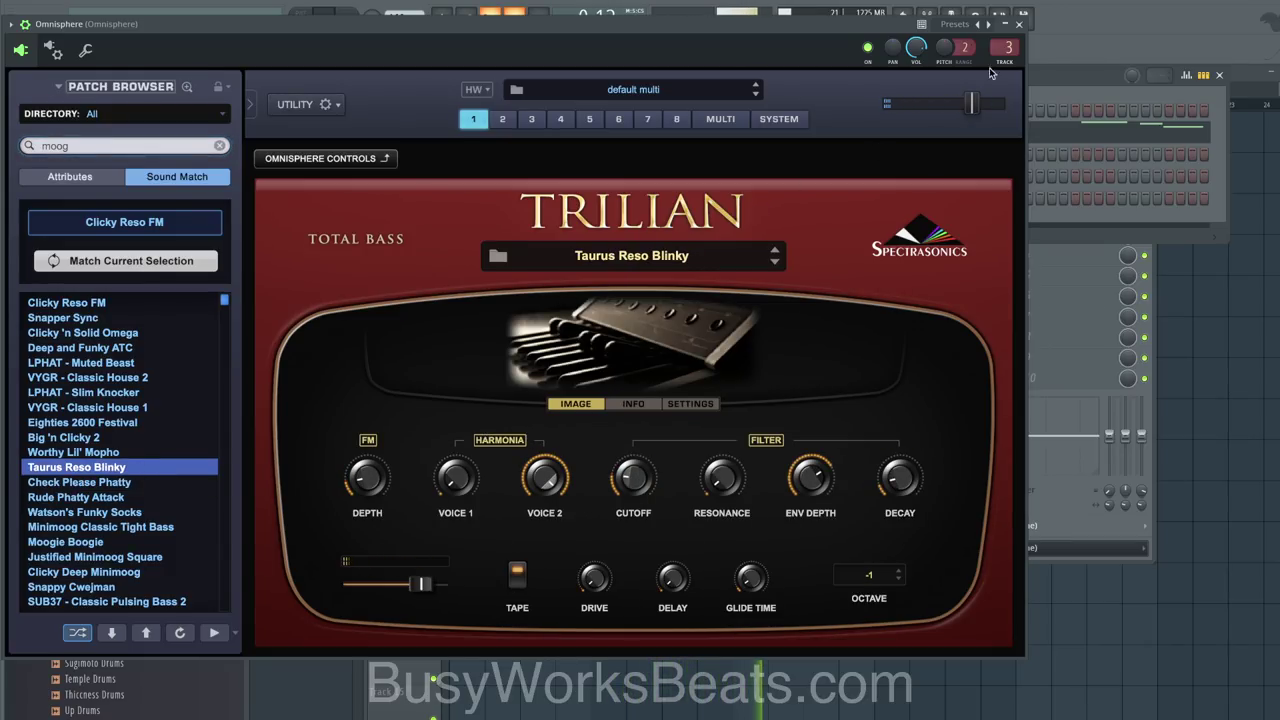
click(1019, 24)
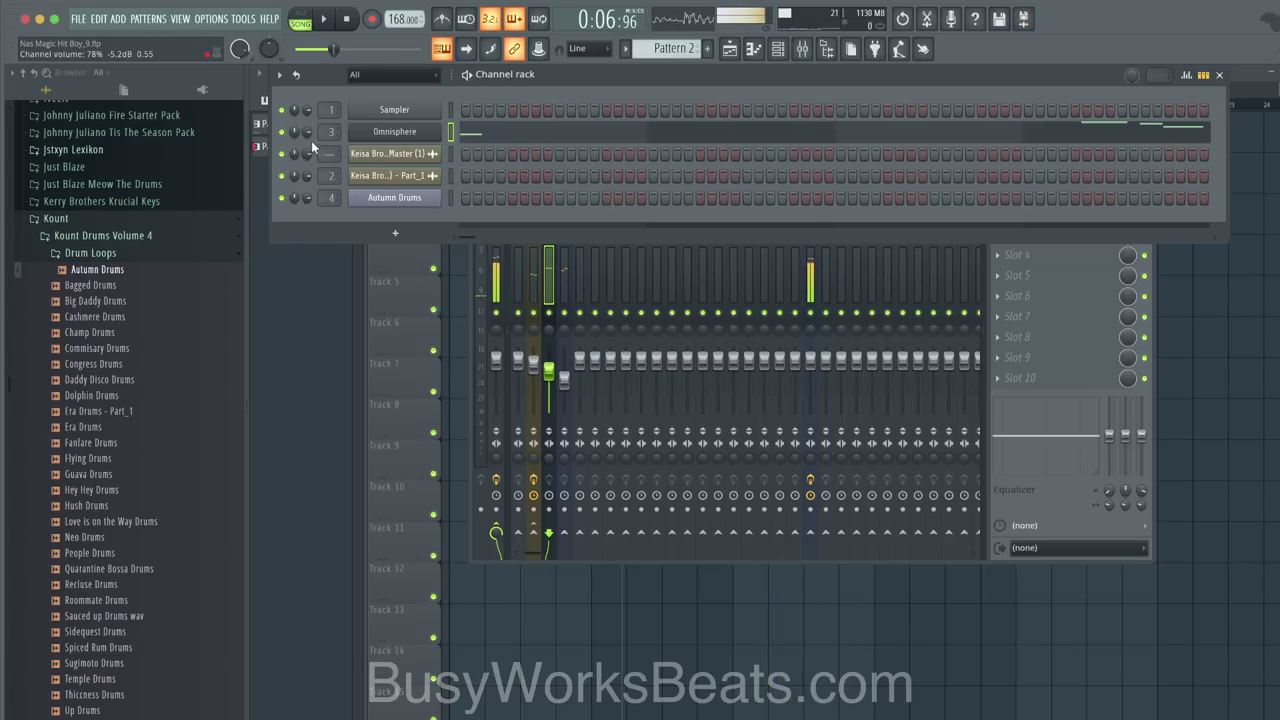
Step: Raise the Autumn Drums track to about -2.7 dB and add Fruity Parametric EQ 2 with band 2 at about 52 Hz, -2.9 dB
key(space)
drag(548, 372, 558, 367)
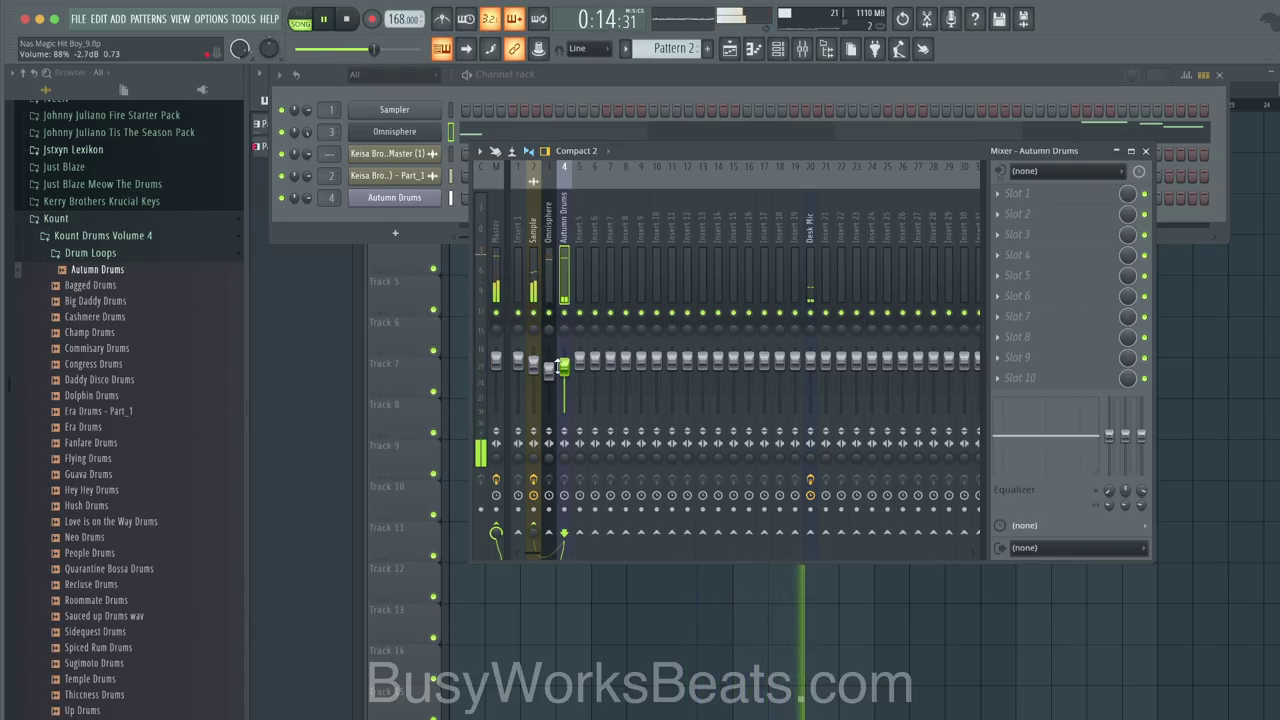
click(1057, 194)
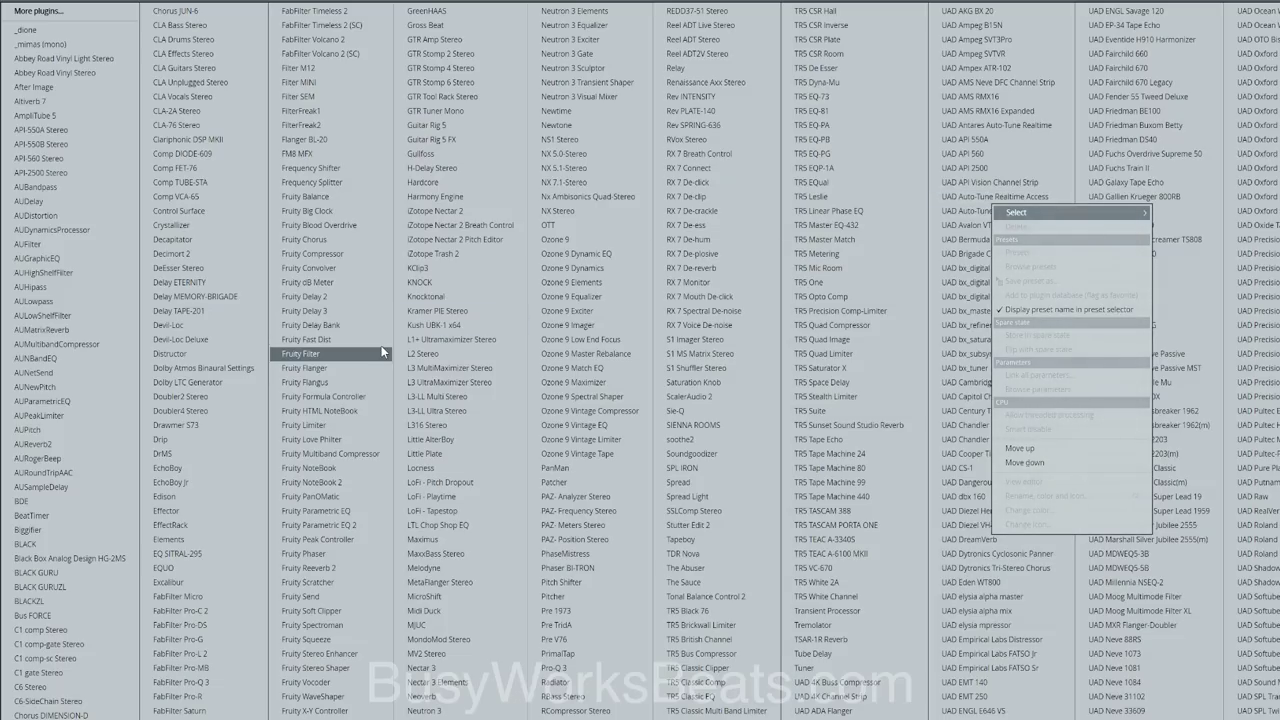
click(366, 524)
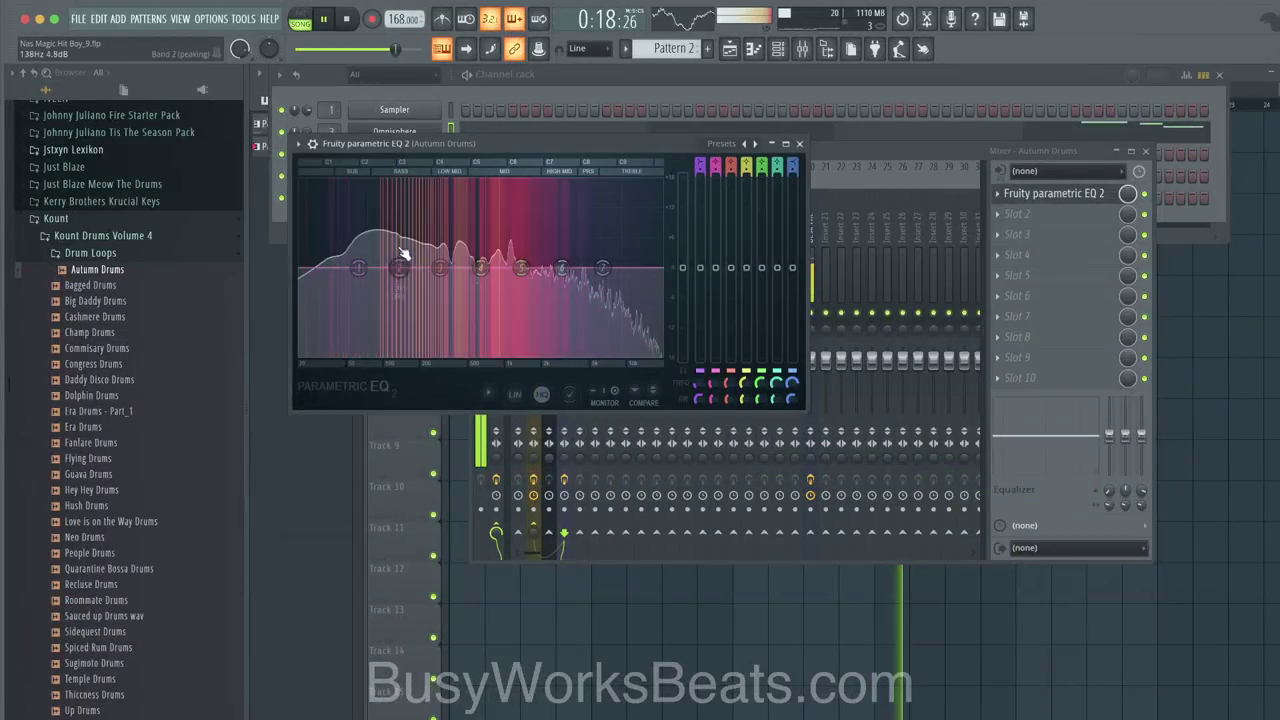
drag(378, 281, 349, 284)
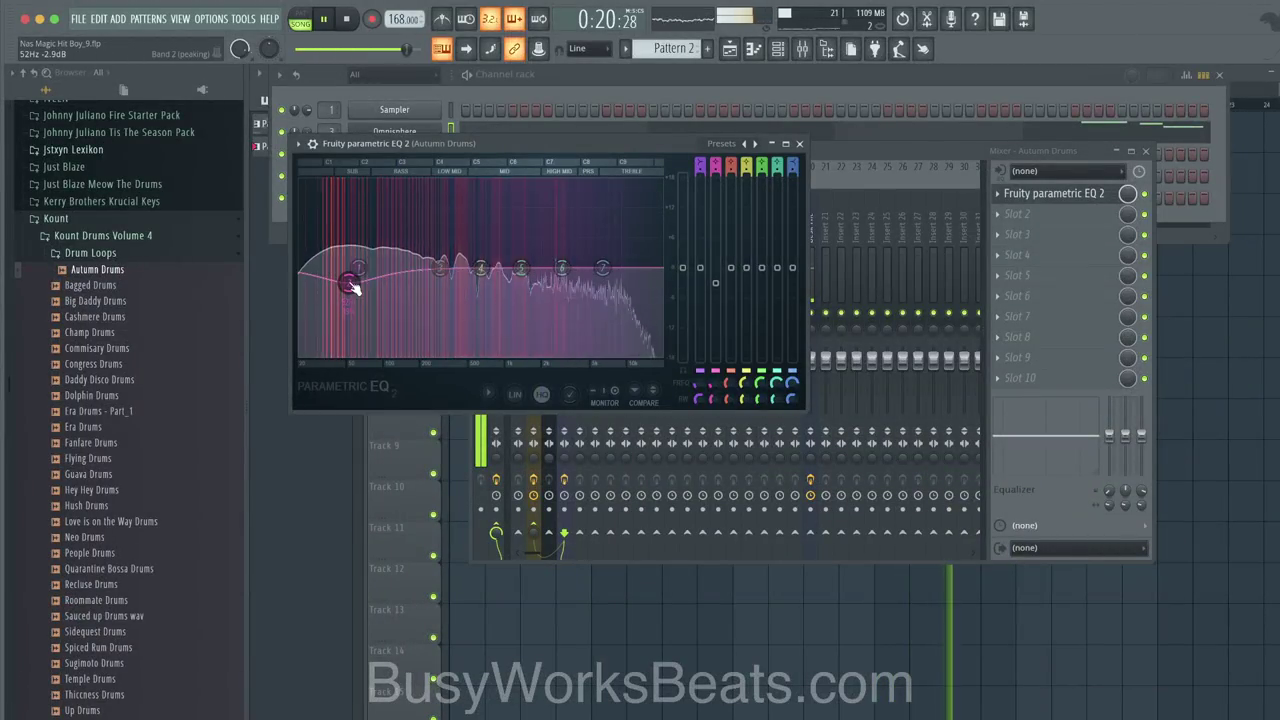
click(799, 144)
Step: Select the Omnisphere mixer track and save the project while the song plays
click(550, 268)
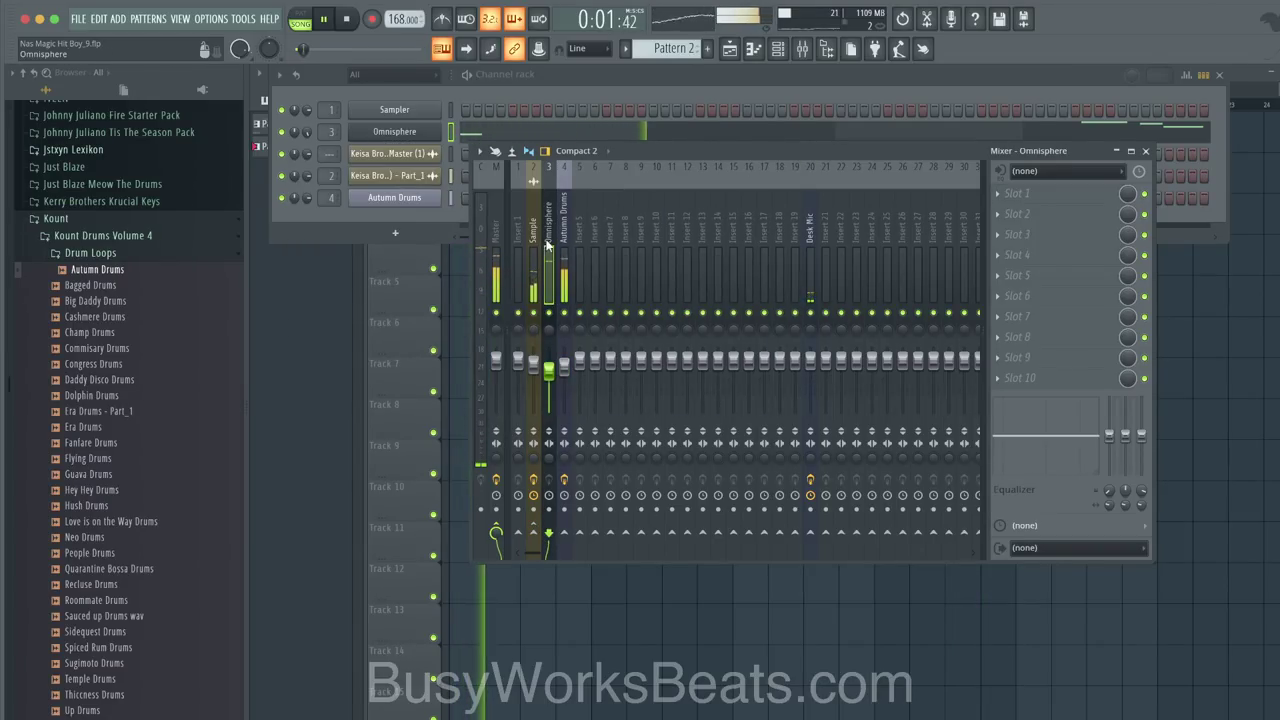
click(419, 217)
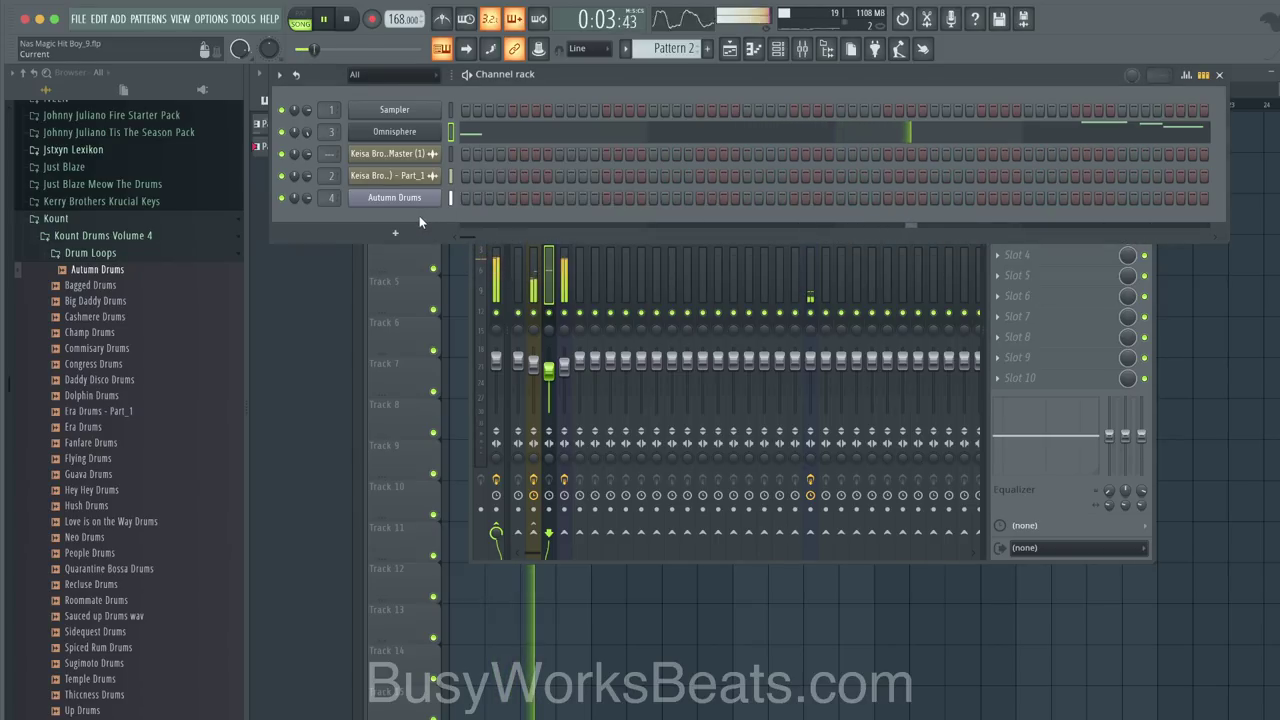
key(ctrl+s)
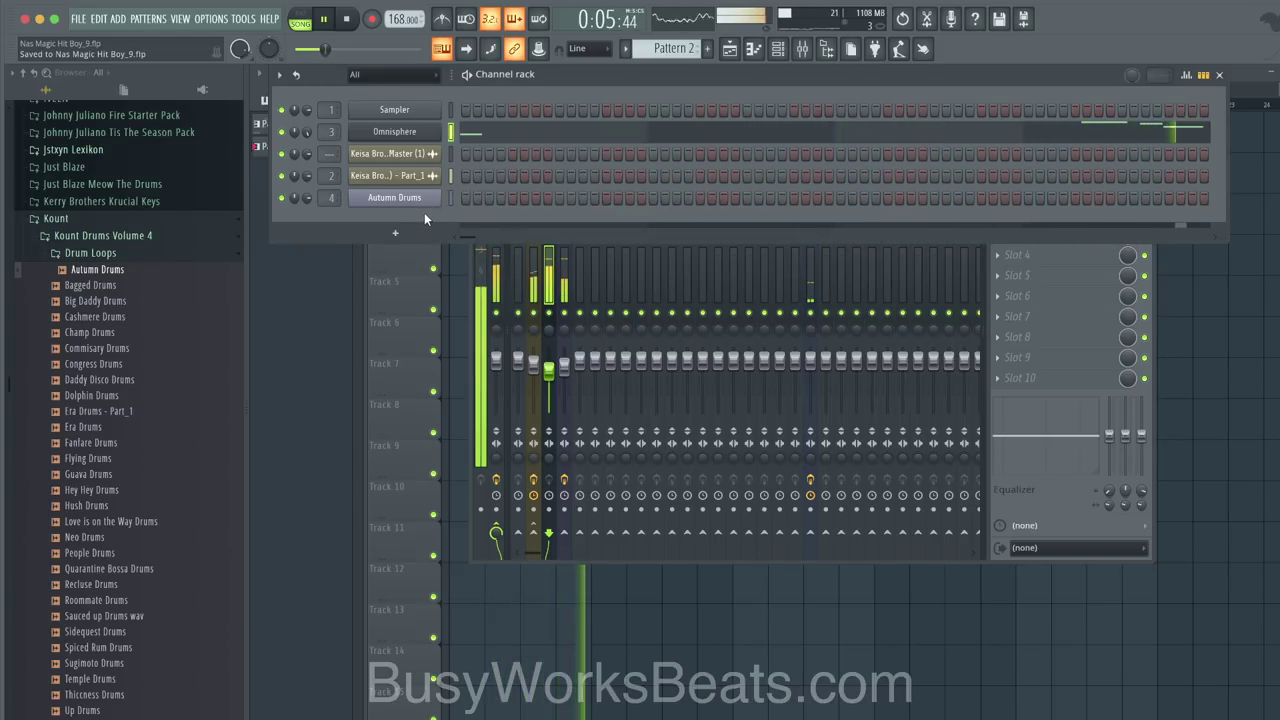
Step: Move bar 4's F#5 note in Pattern 2's Omnisphere part slightly earlier, replay the passage, and quantize the notes
click(1197, 405)
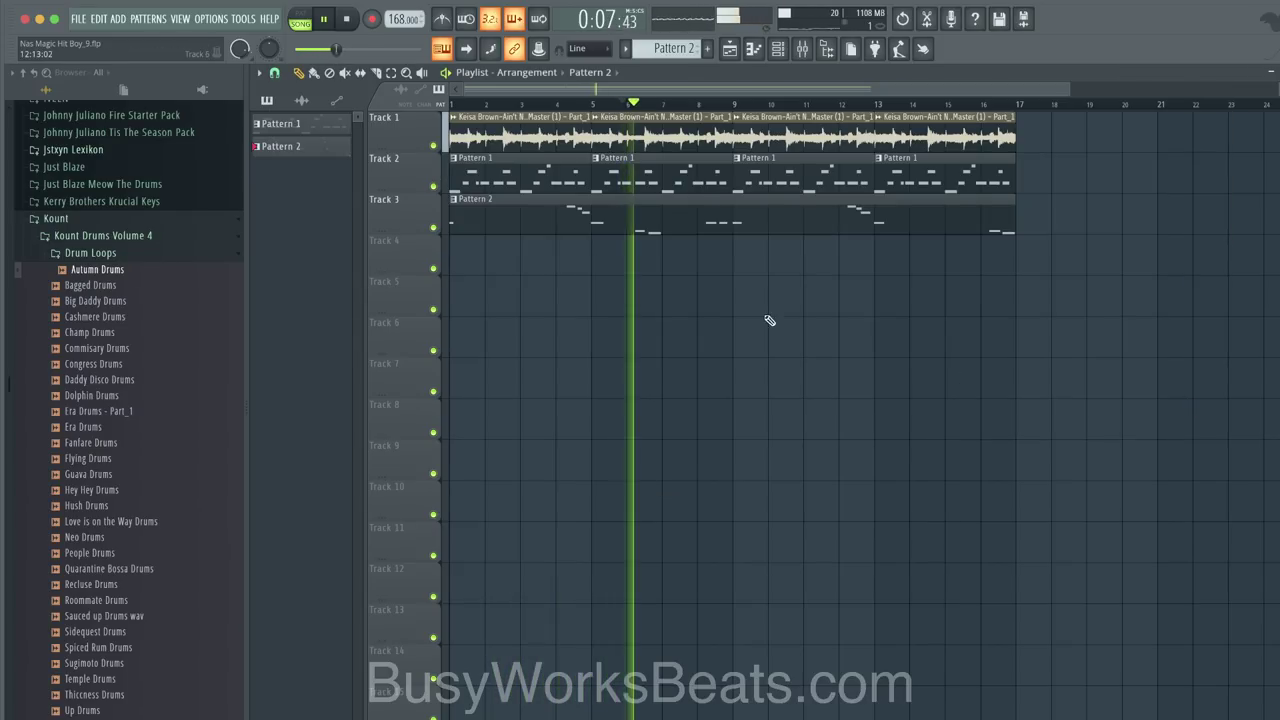
double_click(588, 211)
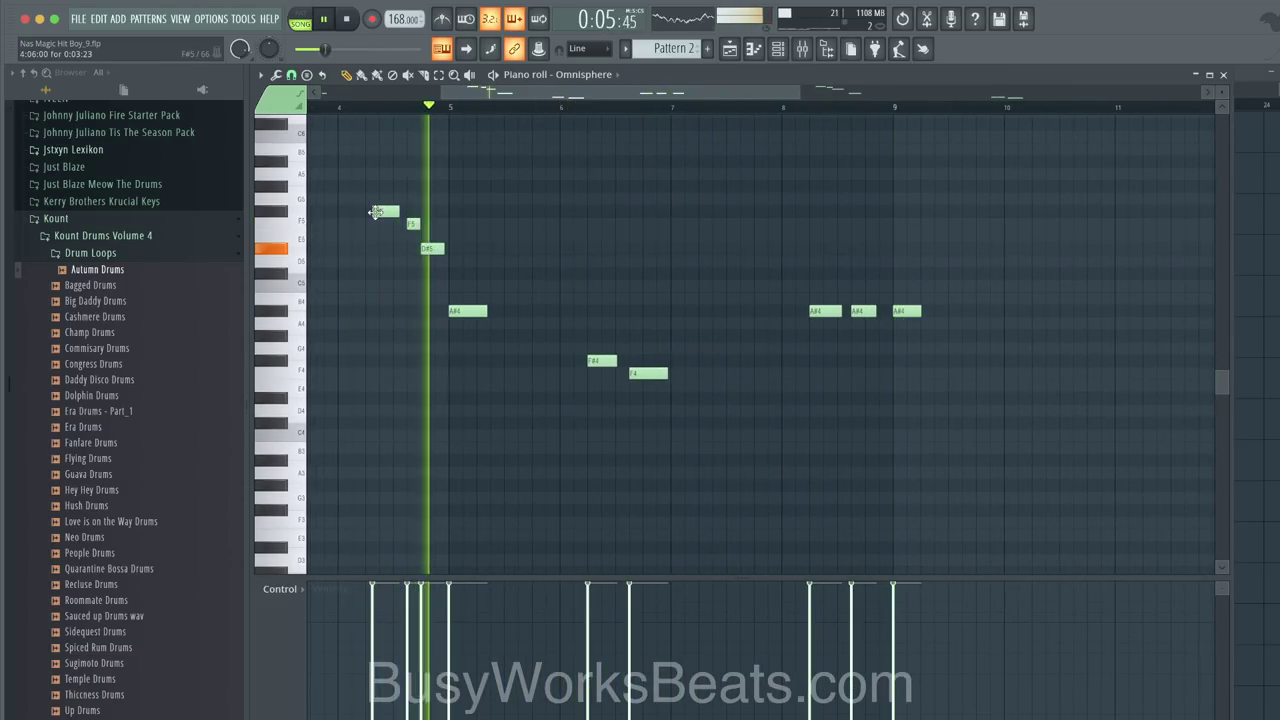
scroll(374, 210, up, 2)
key(space)
key(space)
drag(347, 211, 436, 216)
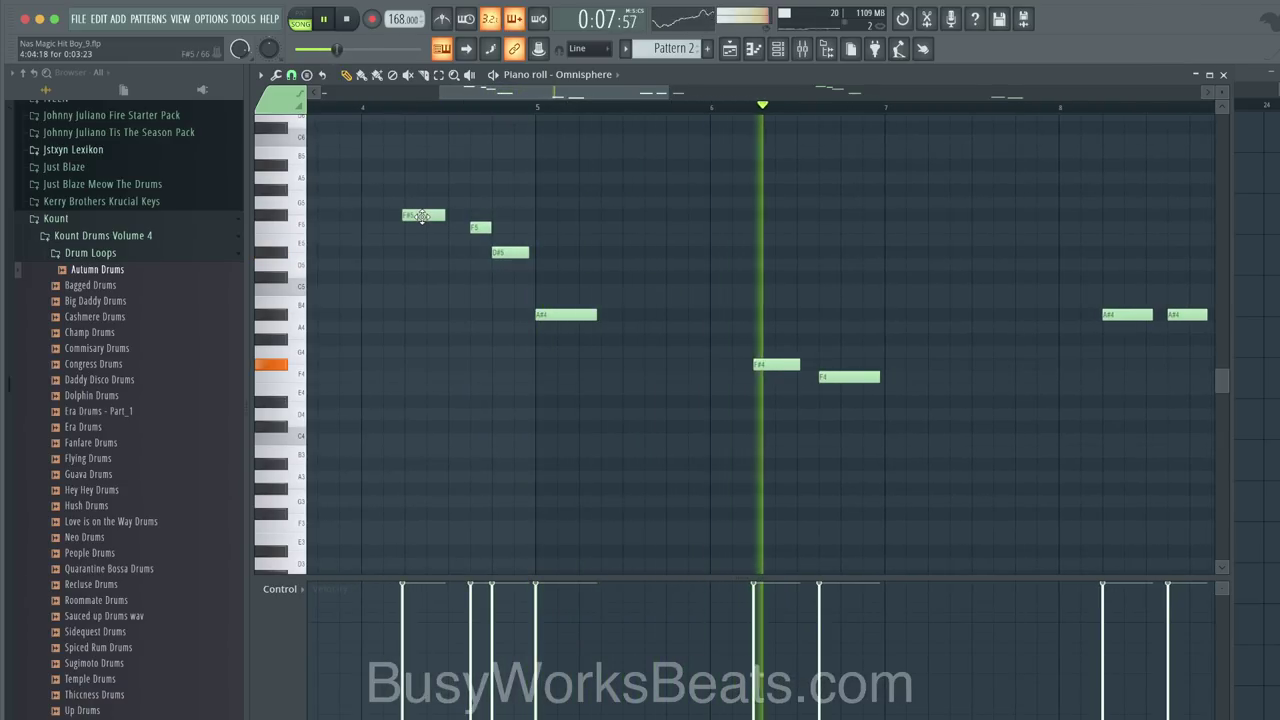
click(368, 105)
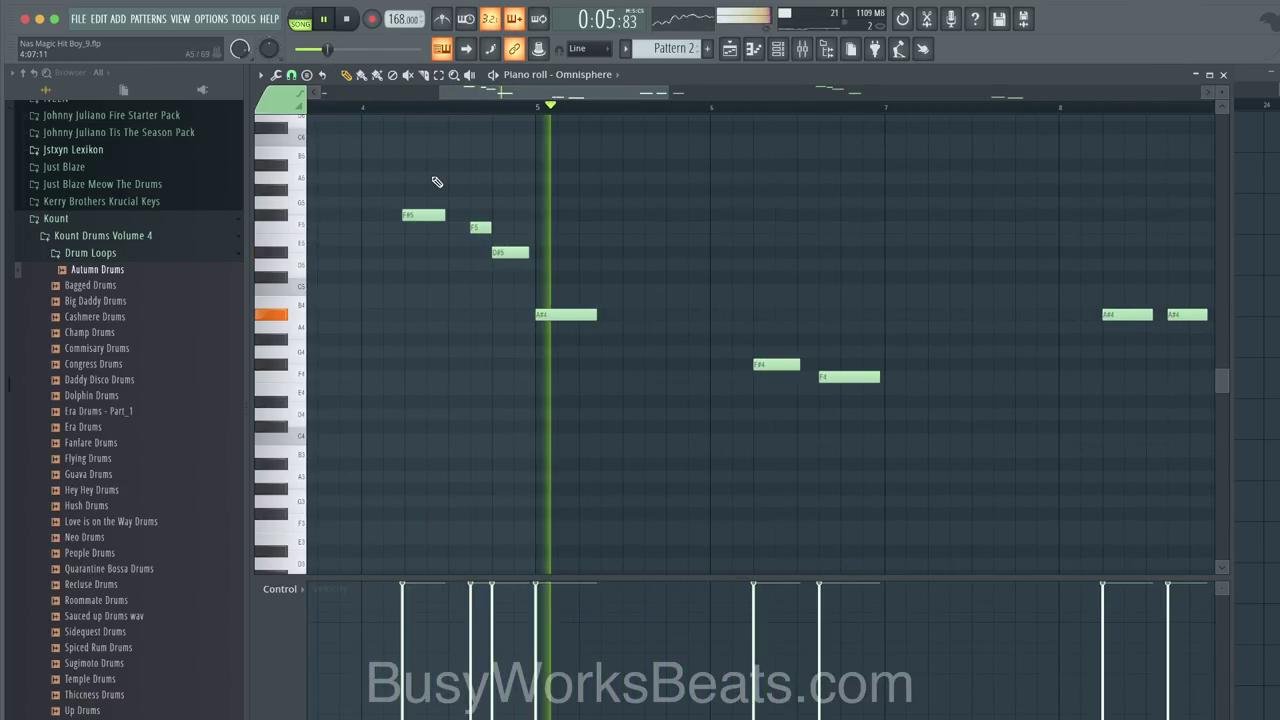
key(alt+q)
key(Return)
Step: Lower the velocities of the Omnisphere notes to one even level across the part
scroll(449, 240, down, 3)
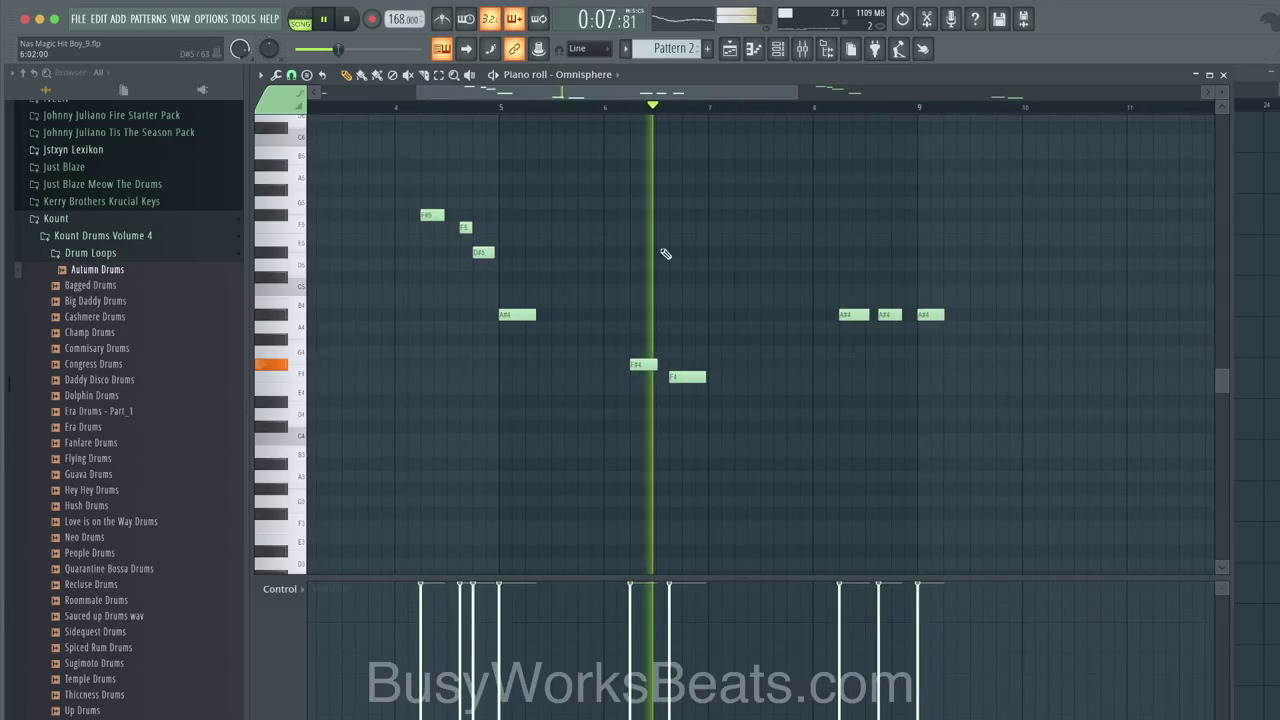
scroll(742, 243, down, 3)
mouse_move(1088, 625)
mouse_down()
mouse_move(1103, 634)
mouse_move(392, 636)
mouse_up()
drag(1071, 603, 286, 615)
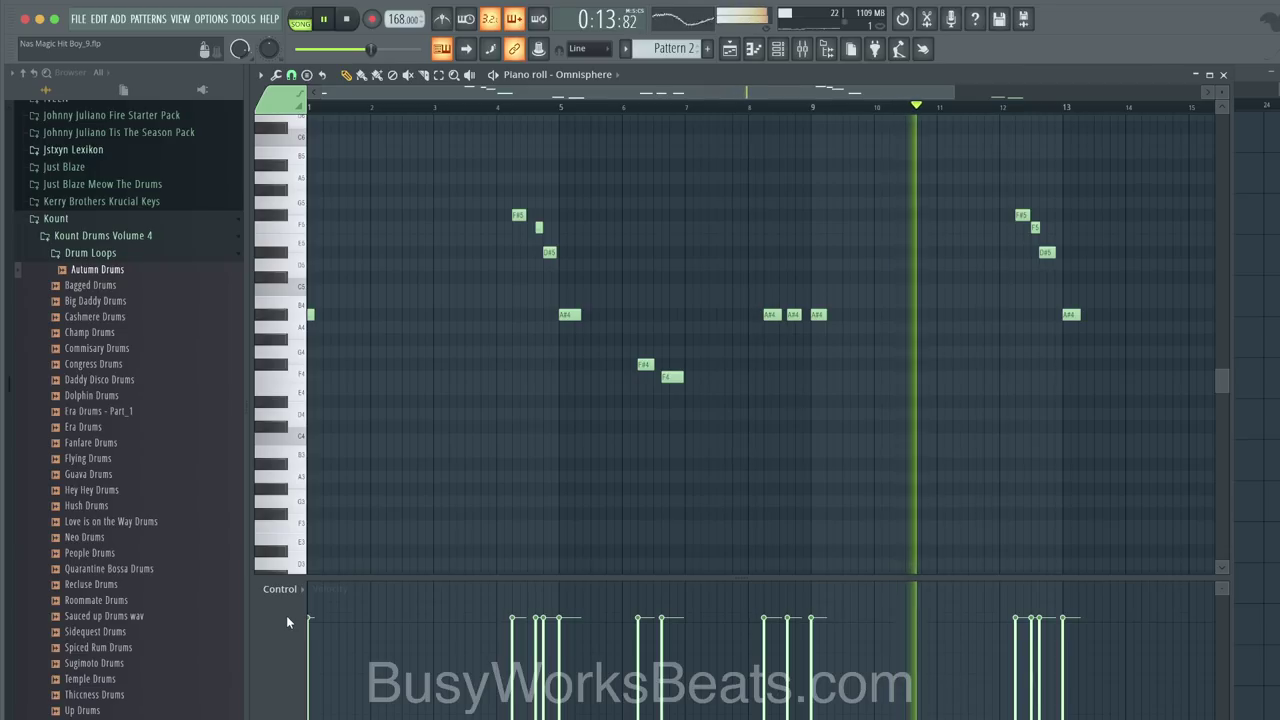
scroll(663, 443, up, 1)
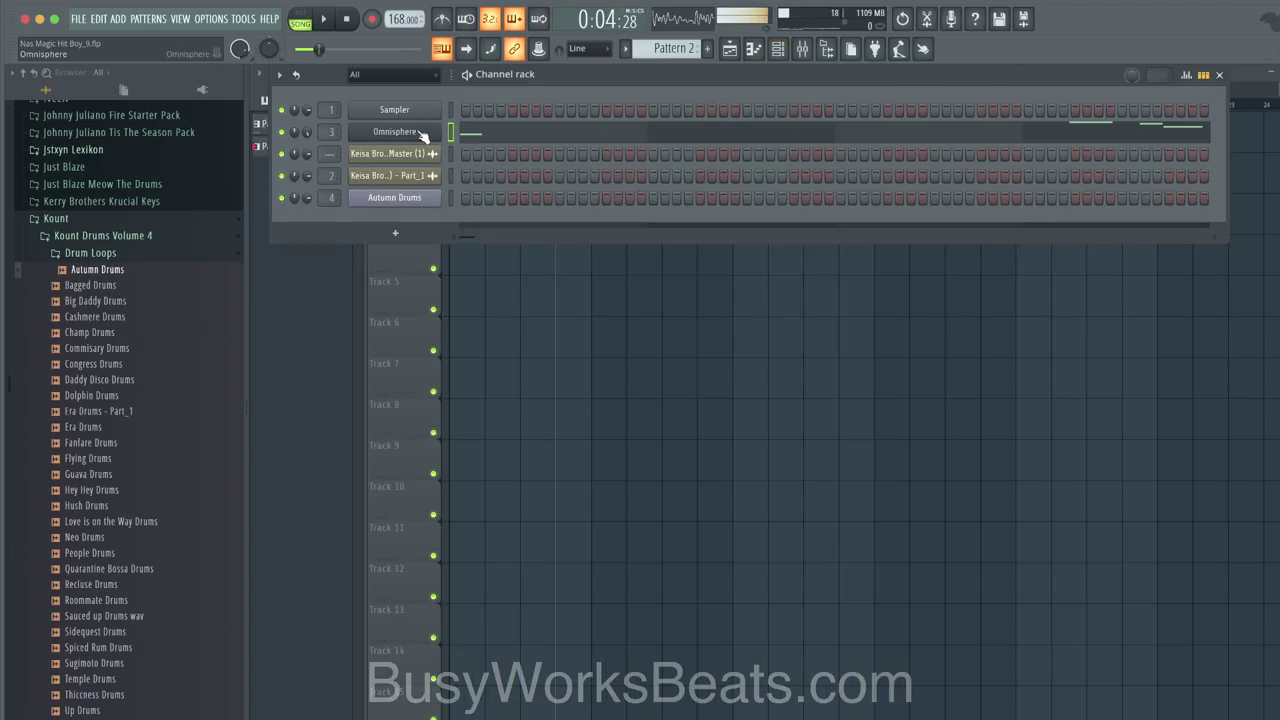
Step: Audition Omnisphere bass patches, load Minimoog Classic Tight Bass, raise its filter resonance and reduce its filter envelope depth
click(421, 135)
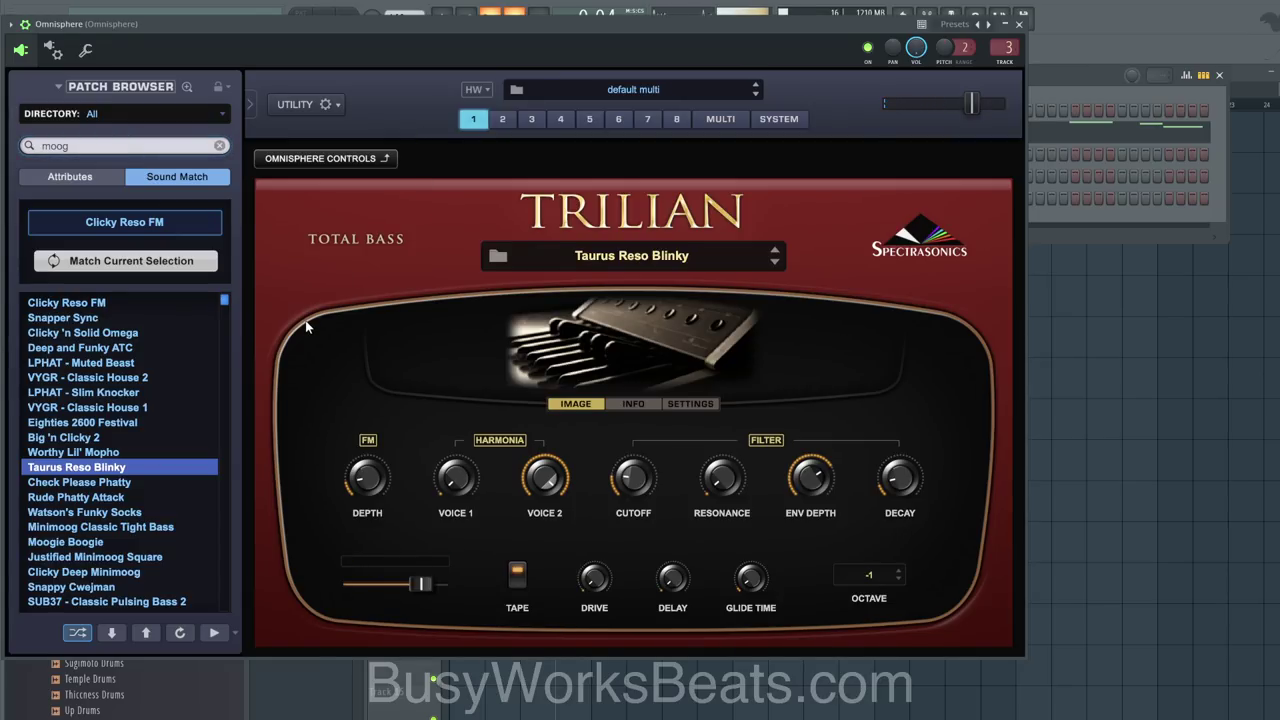
click(121, 483)
click(122, 498)
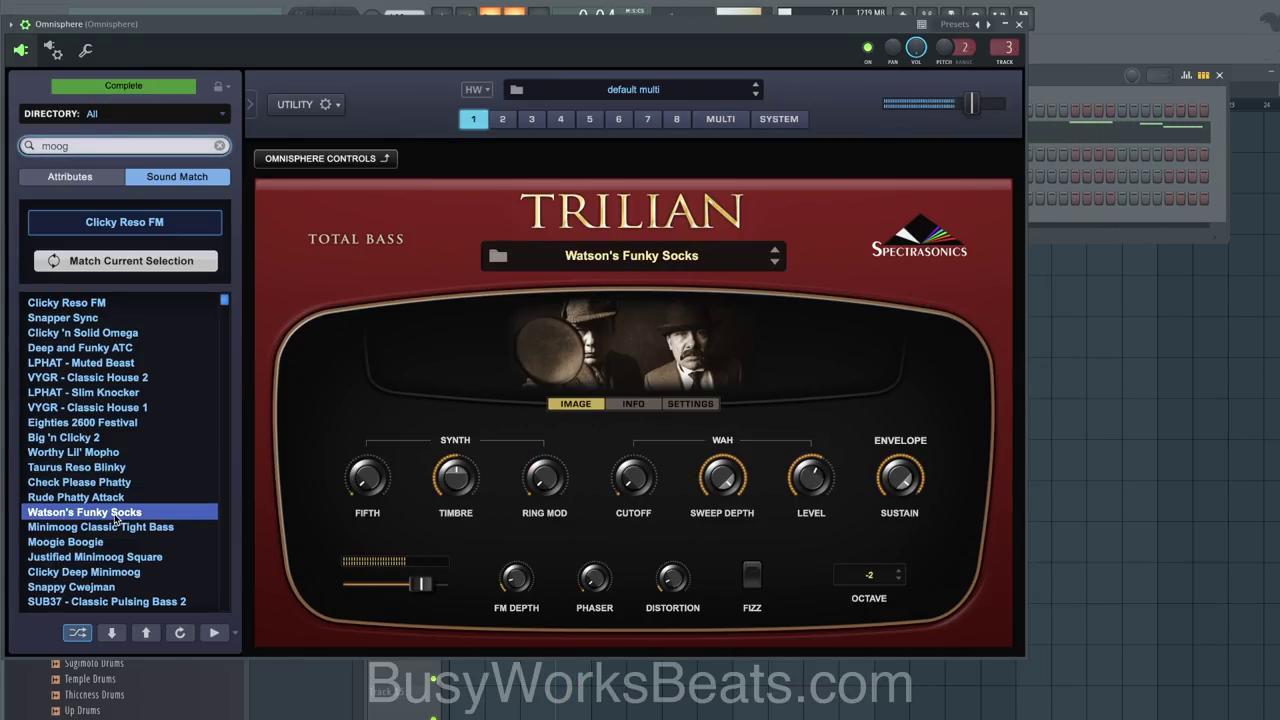
click(114, 527)
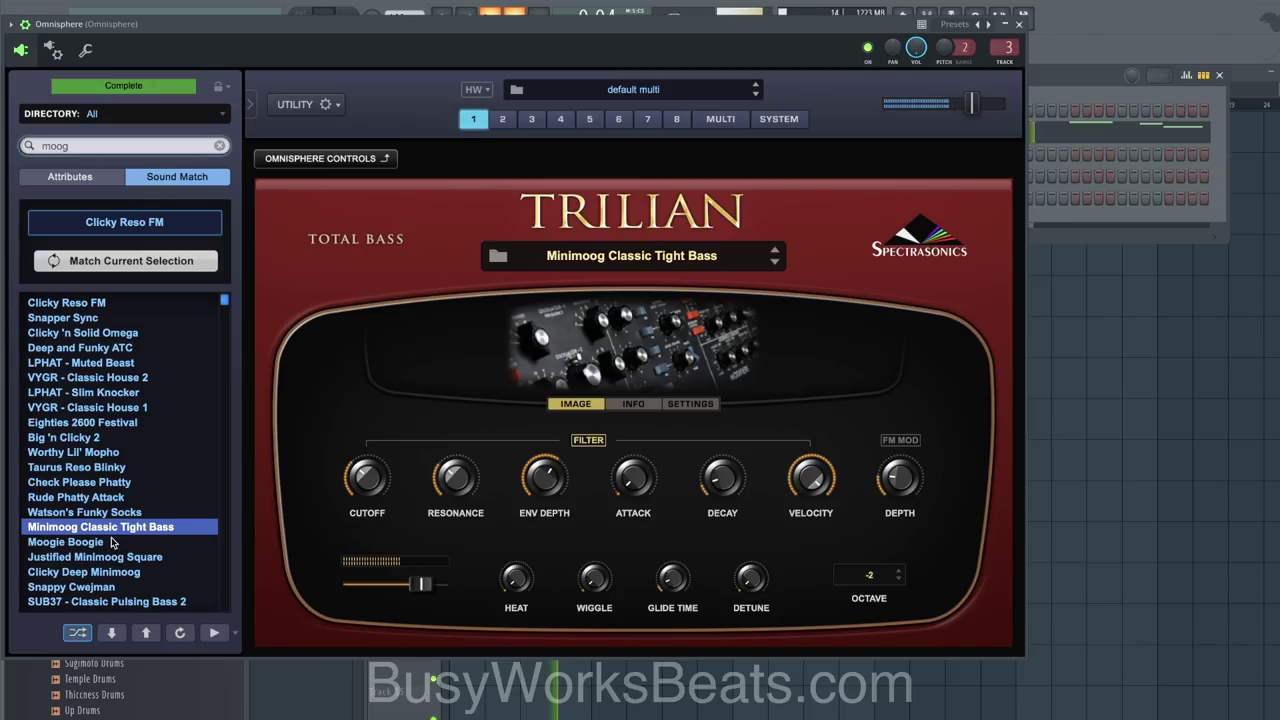
drag(462, 488, 454, 444)
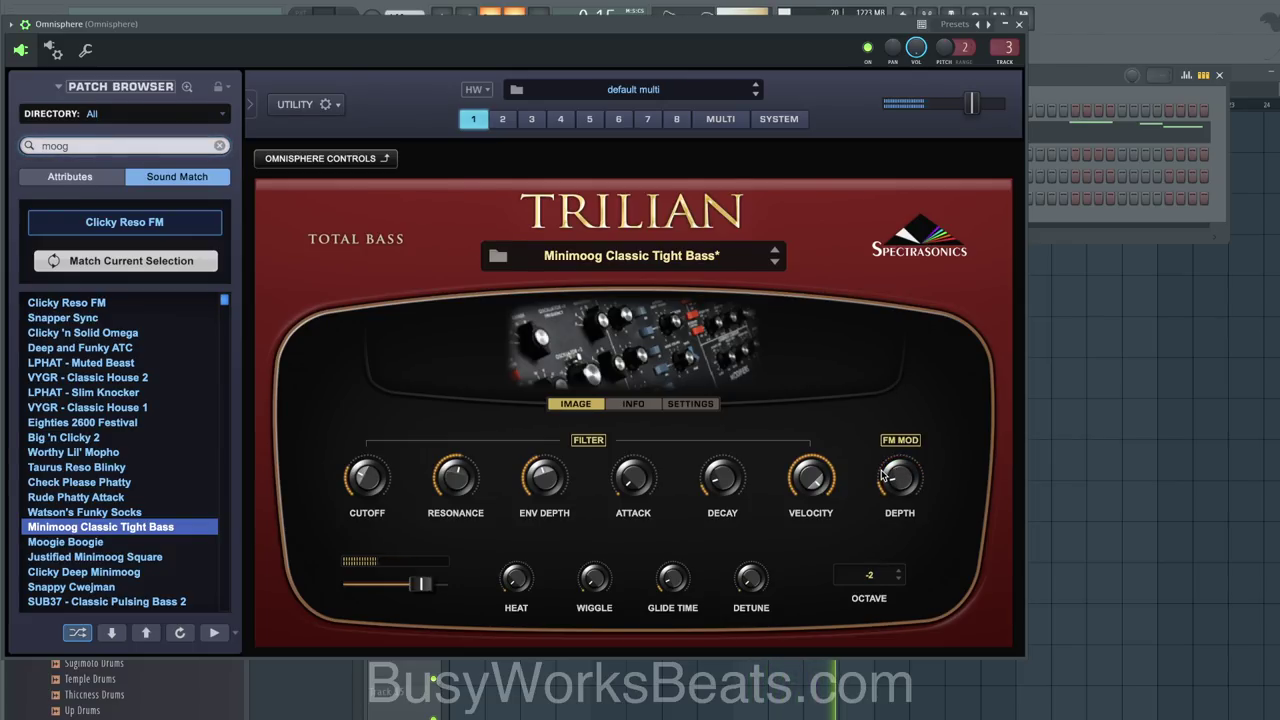
click(1019, 24)
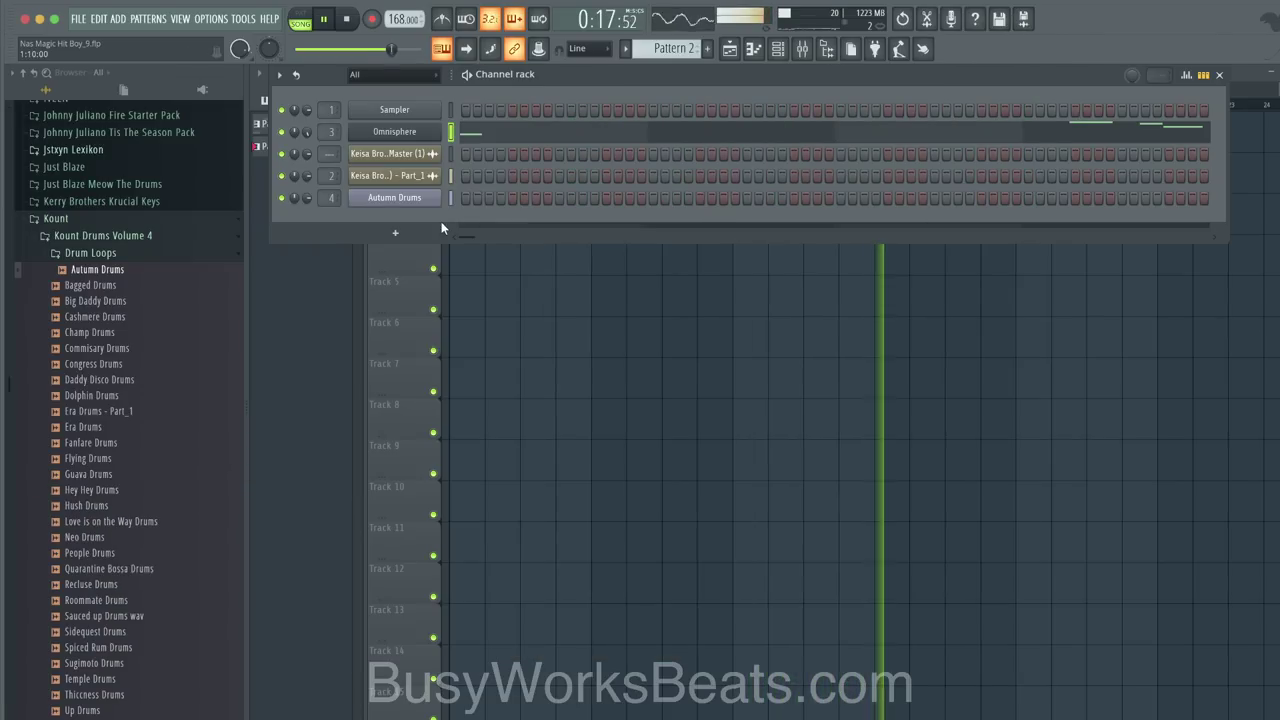
Step: Shorten the release of the Minimoog Classic Tight Bass patch's amp envelope slightly in the full Omnisphere controls
click(420, 128)
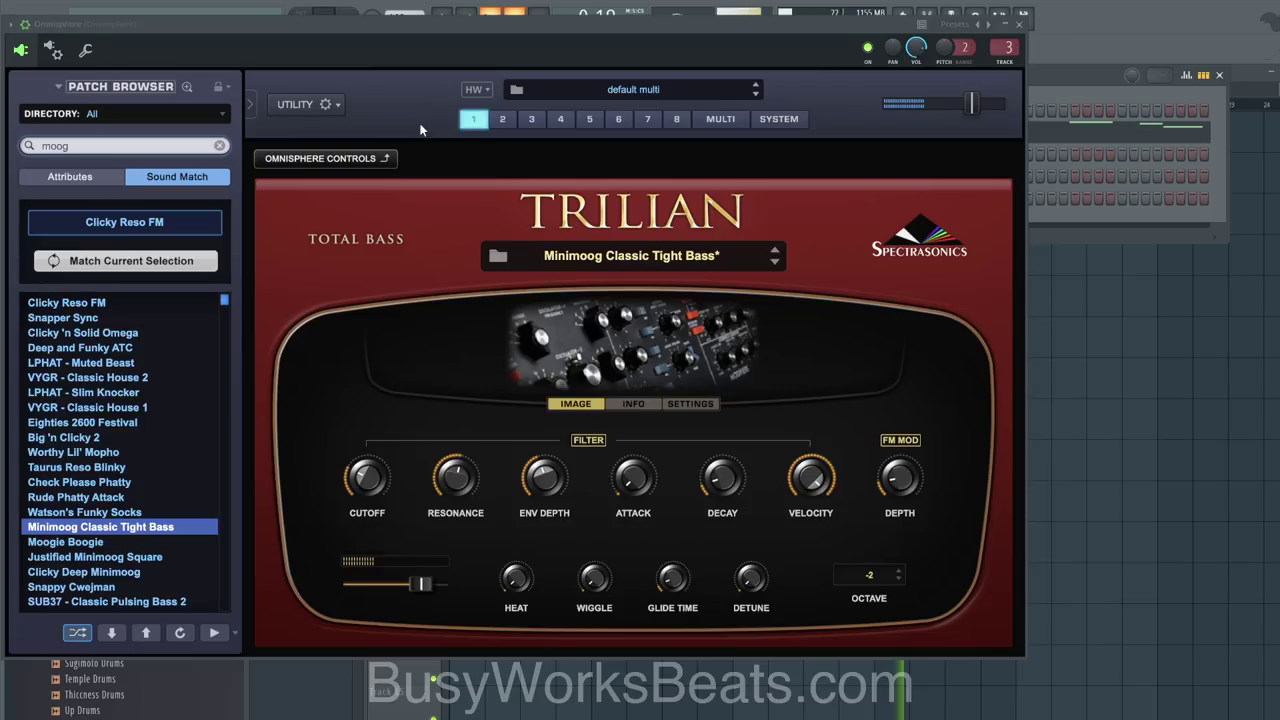
click(375, 160)
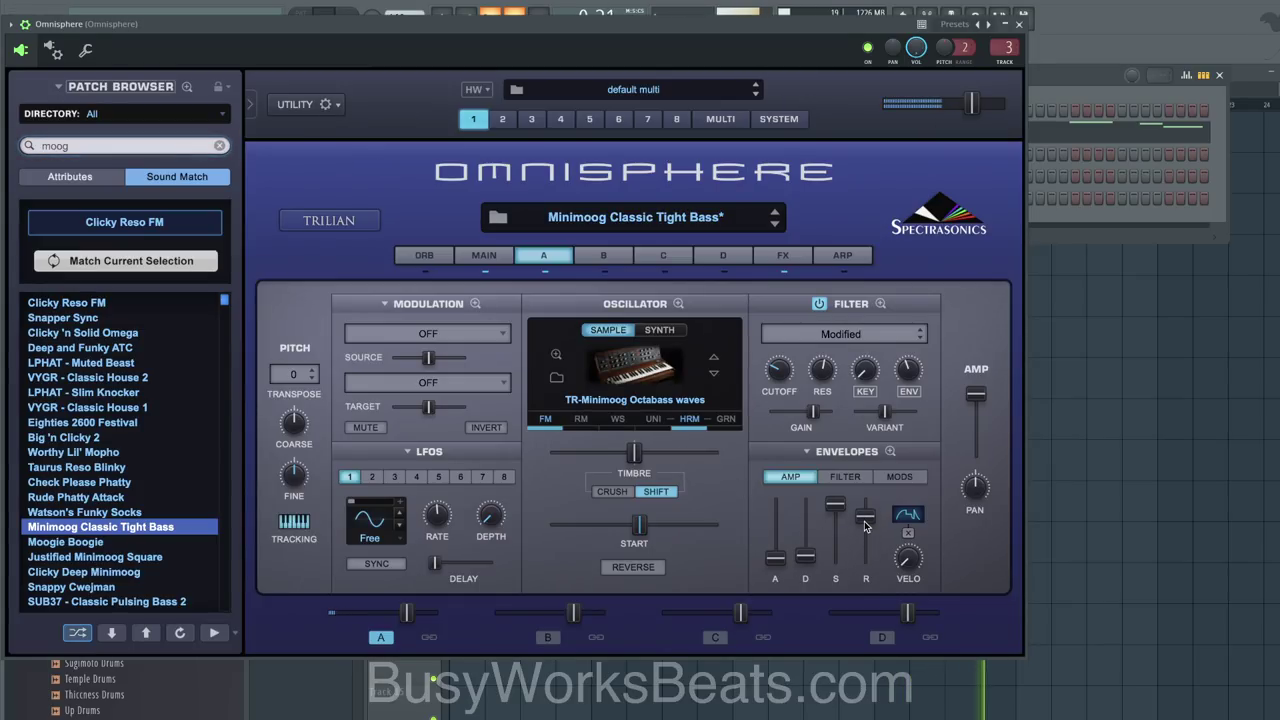
drag(865, 525, 864, 530)
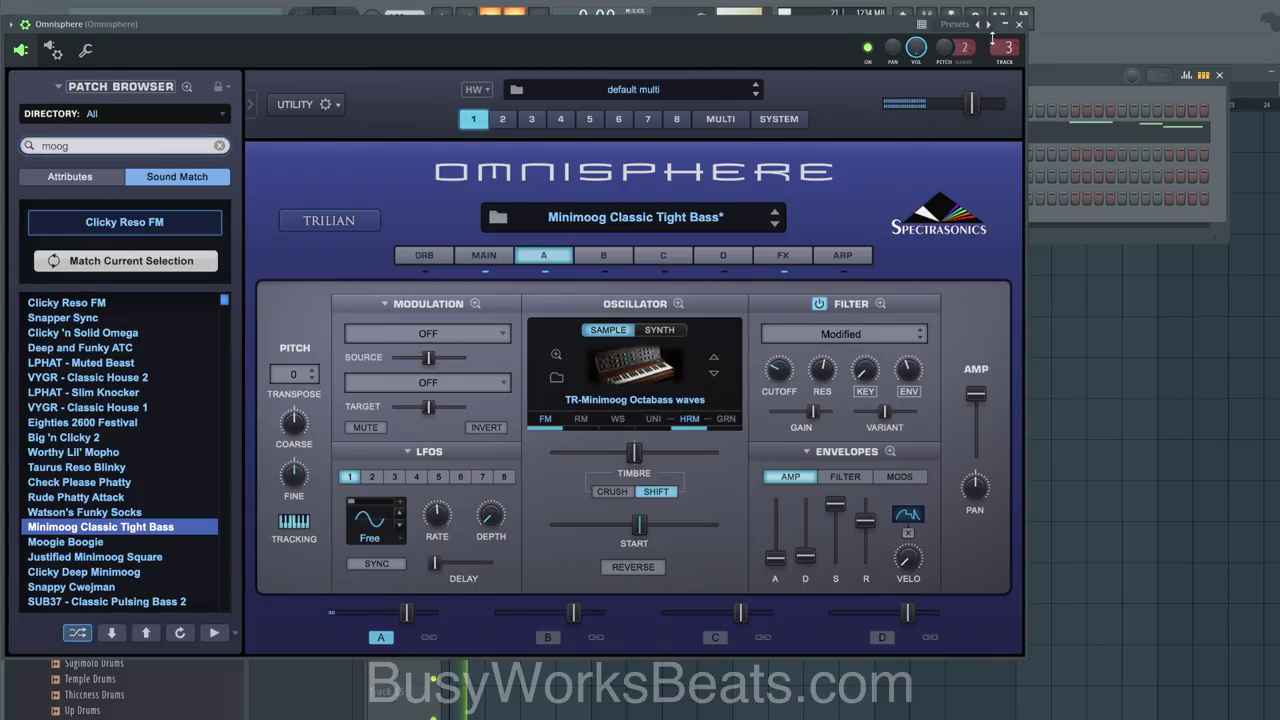
click(1019, 24)
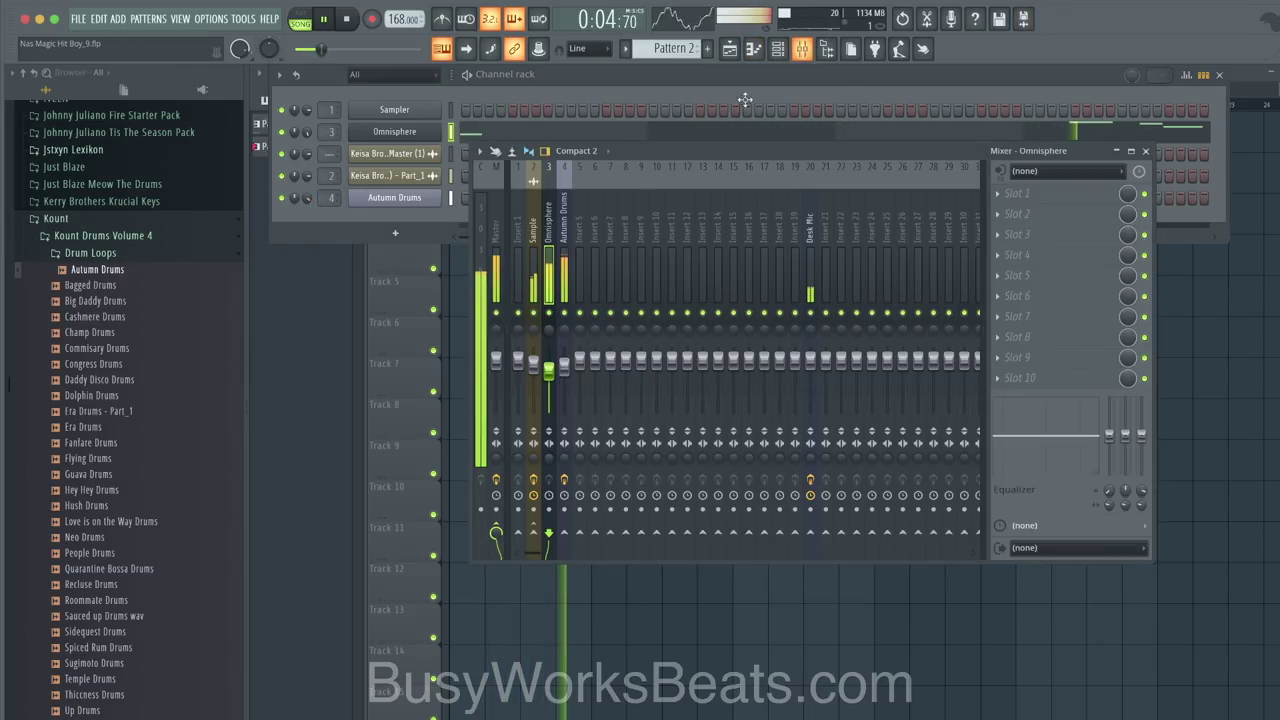
Step: Add Fruity Soft Clipper and Drawmer S73 to the Autumn Drums mixer track after its EQ
key(F9)
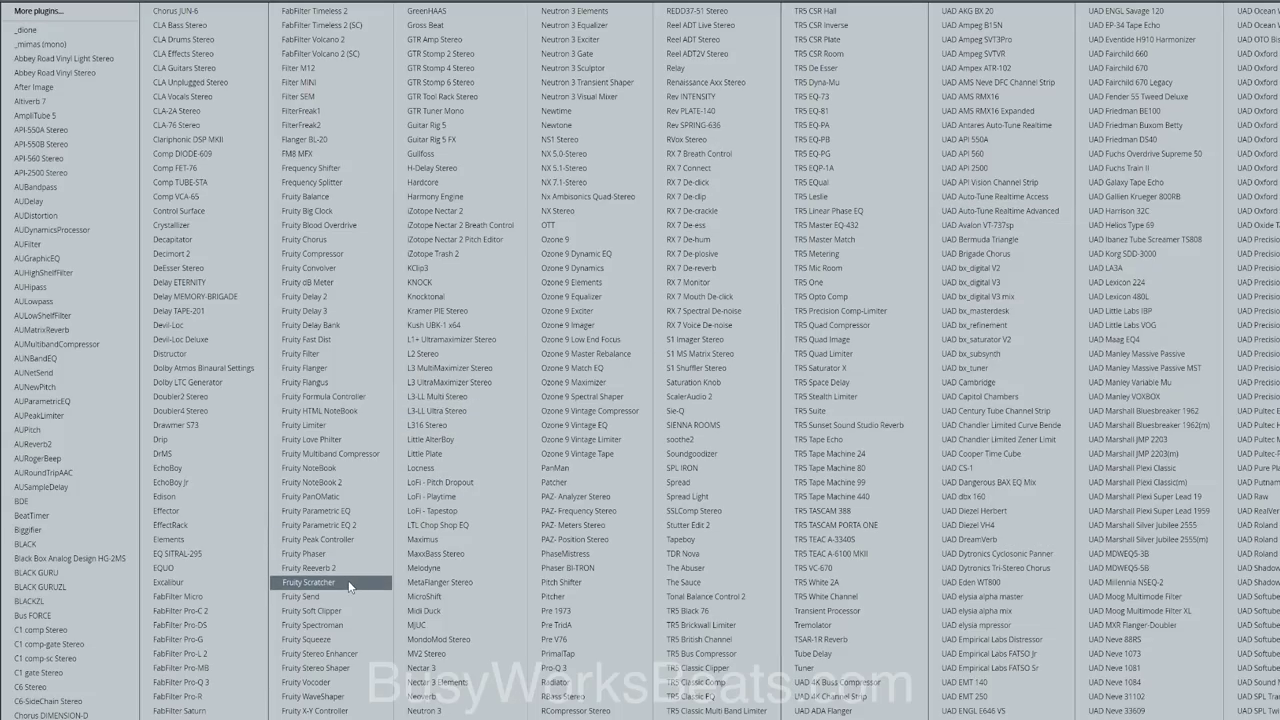
click(345, 612)
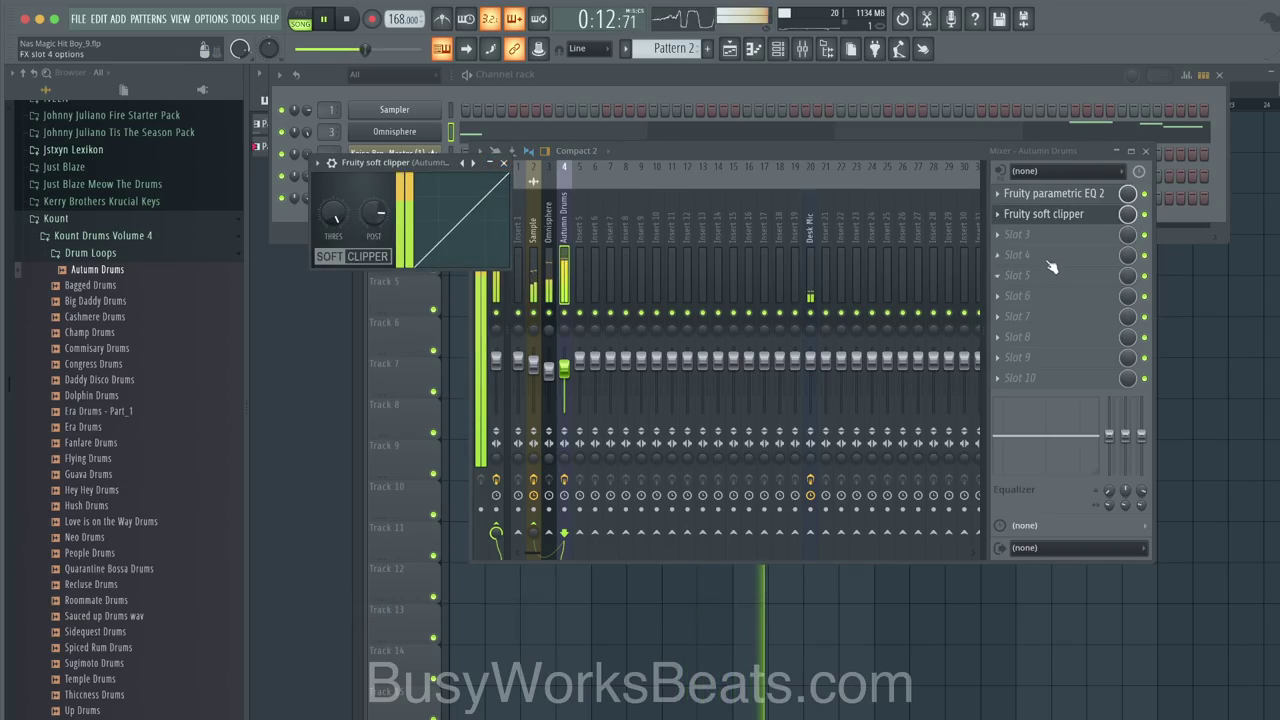
click(1008, 254)
mouse_move(1003, 255)
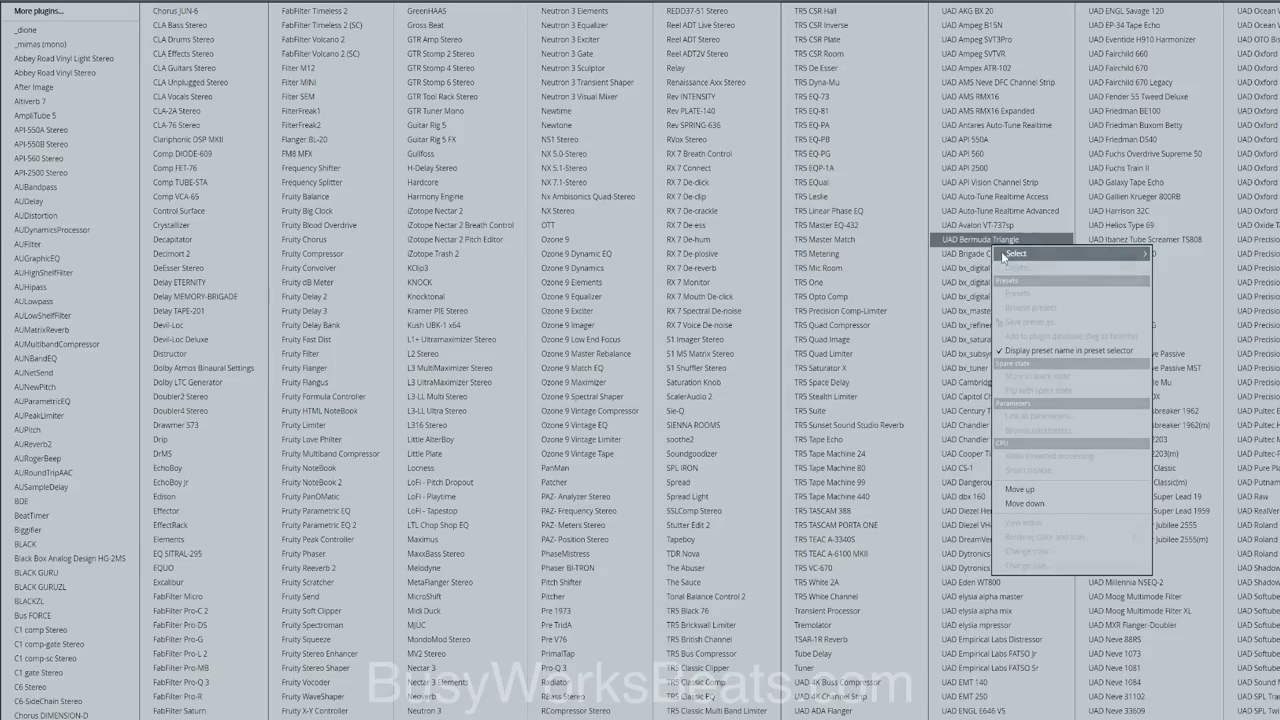
click(243, 425)
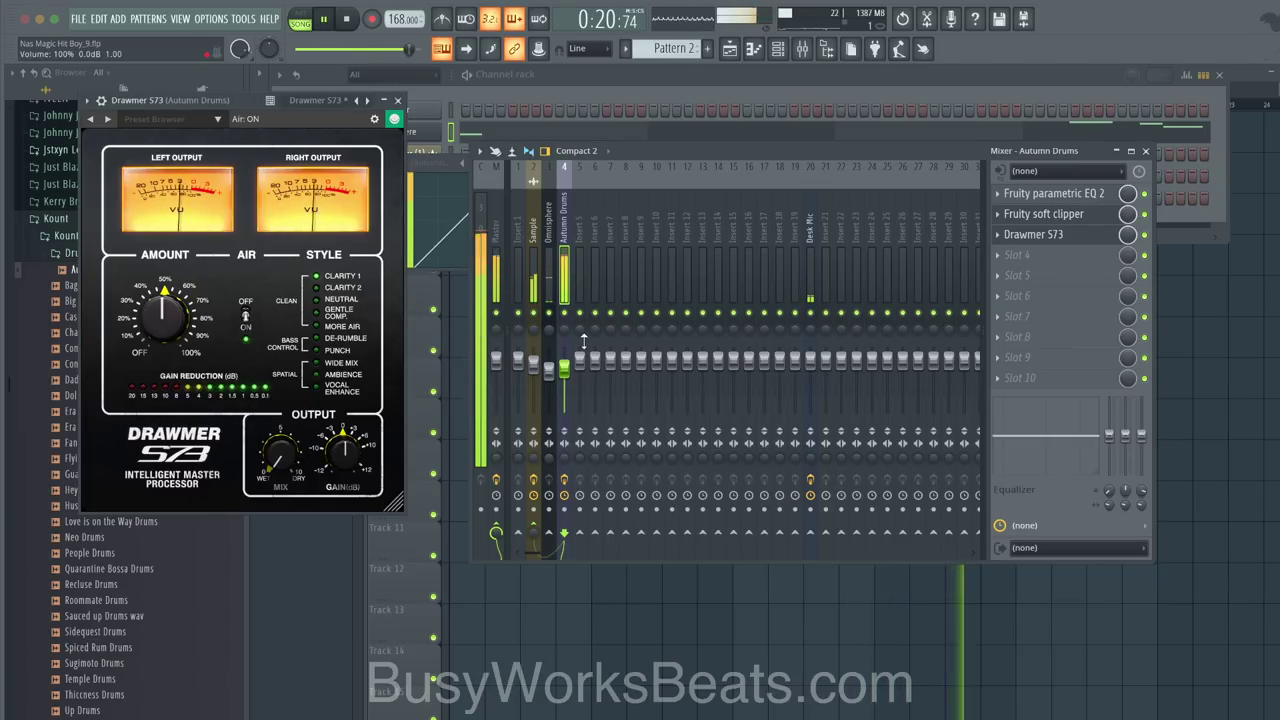
Step: Move Fruity Soft Clipper to slot 4 after the Drawmer S73, and set the Drawmer's amount near off with 3.0 dB gain
click(1050, 262)
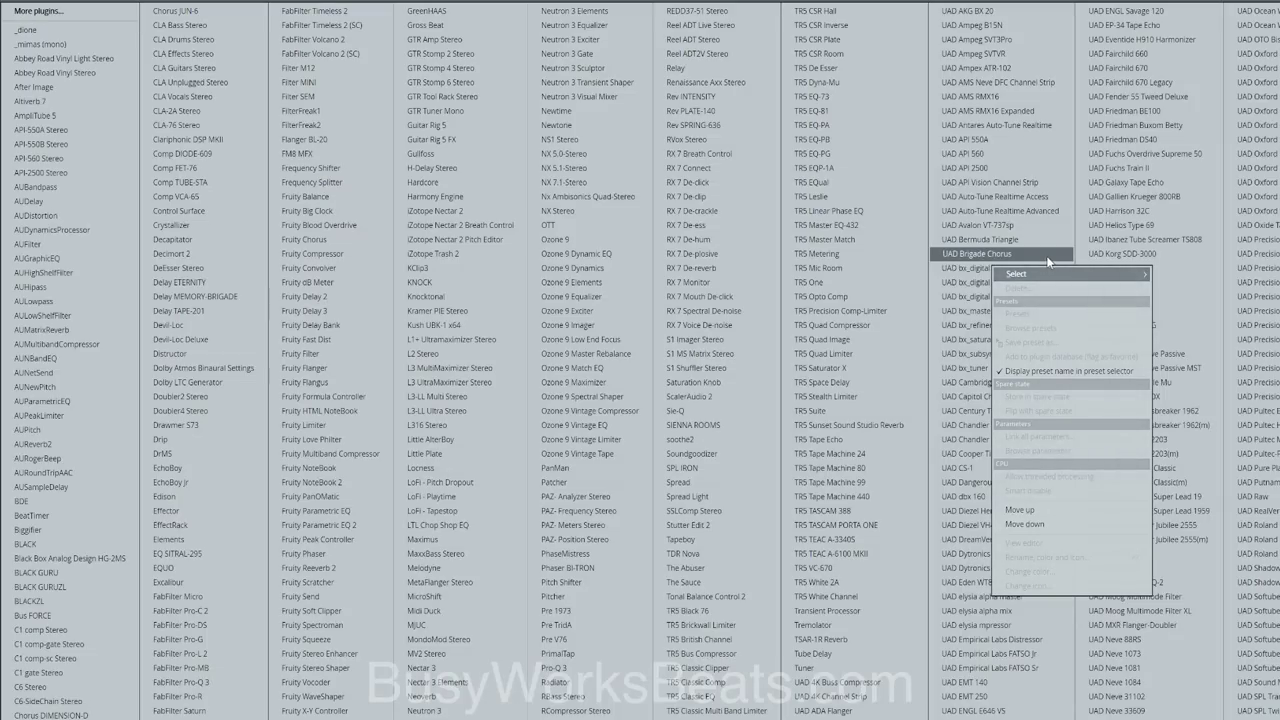
key(Escape)
drag(1066, 218, 1066, 259)
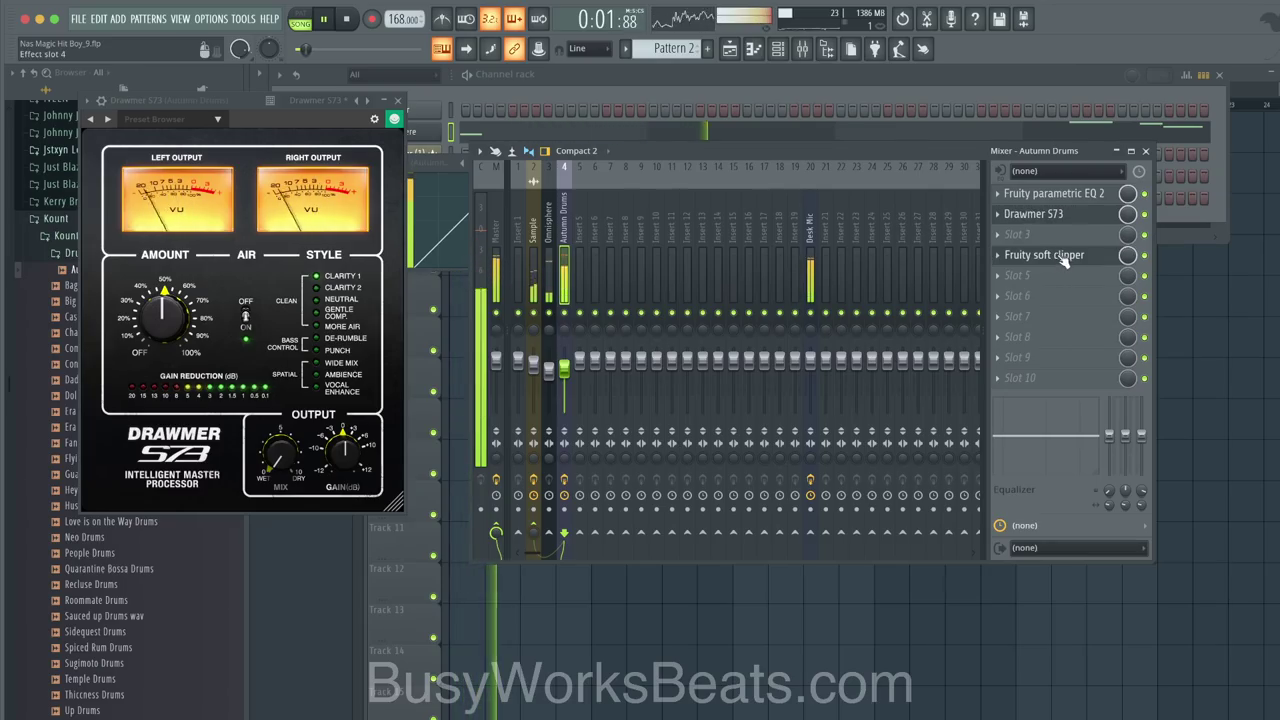
drag(156, 306, 154, 273)
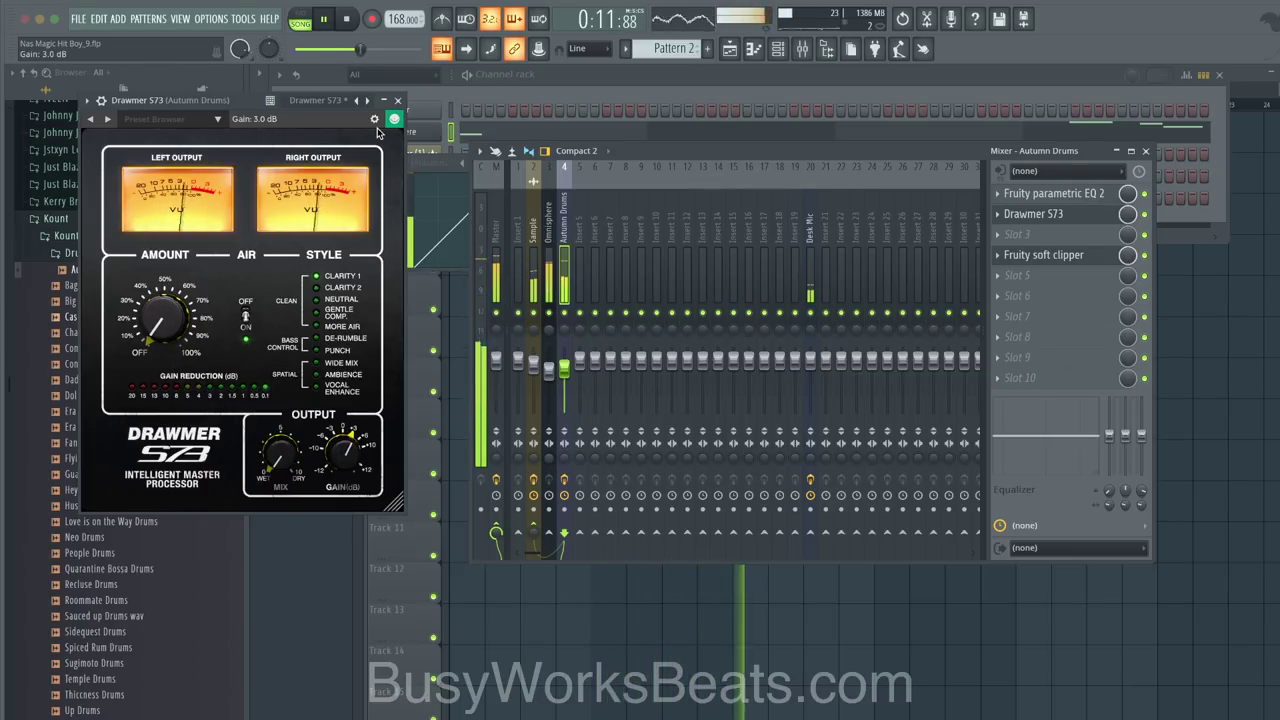
click(398, 101)
click(459, 87)
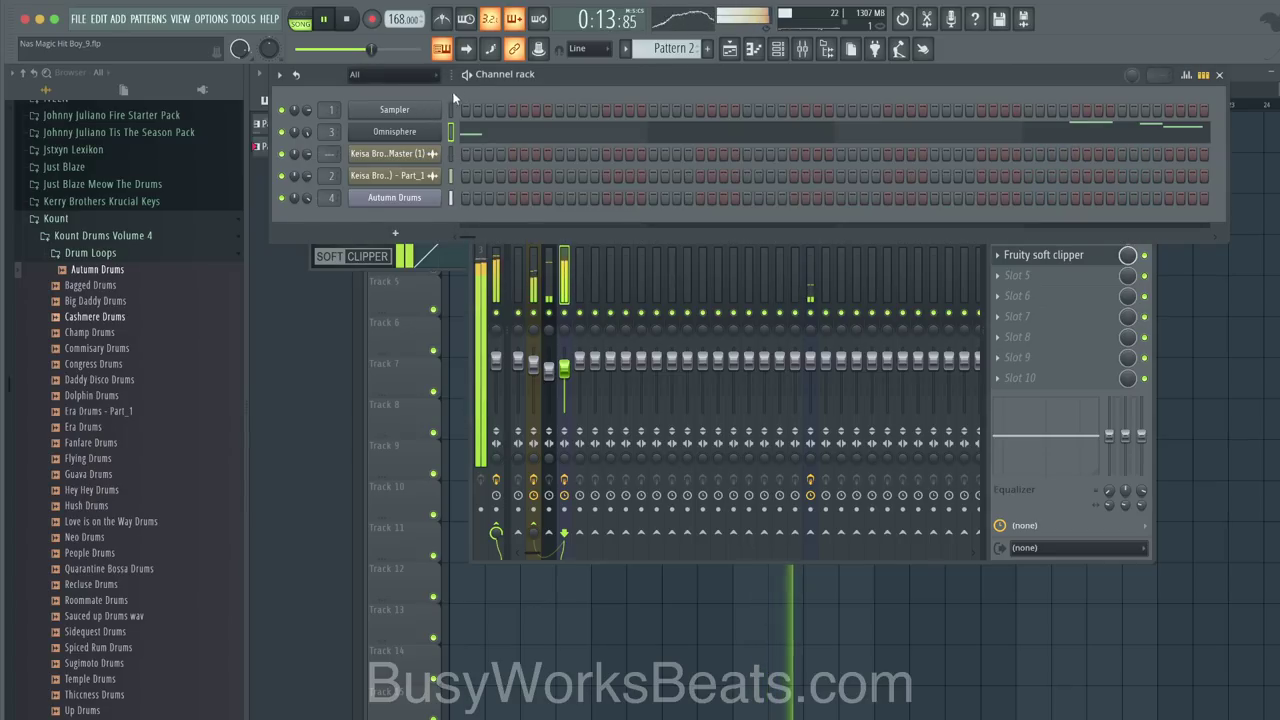
click(403, 199)
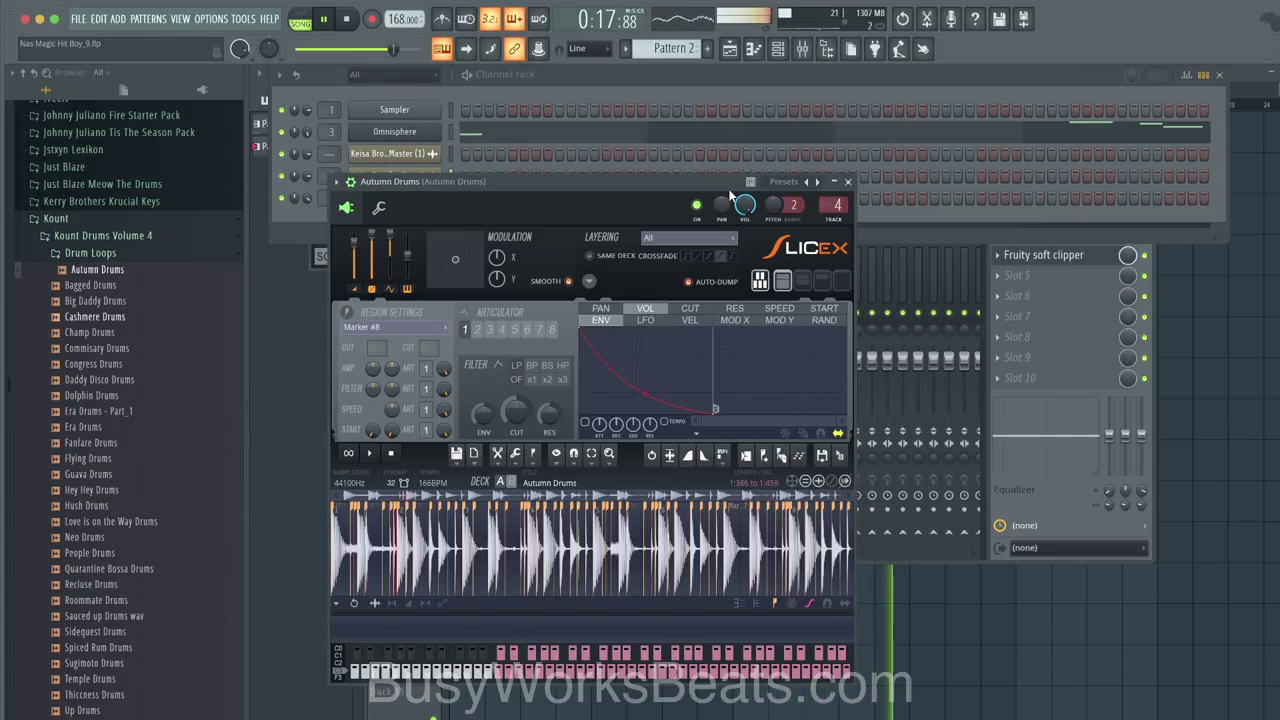
click(849, 182)
click(1014, 486)
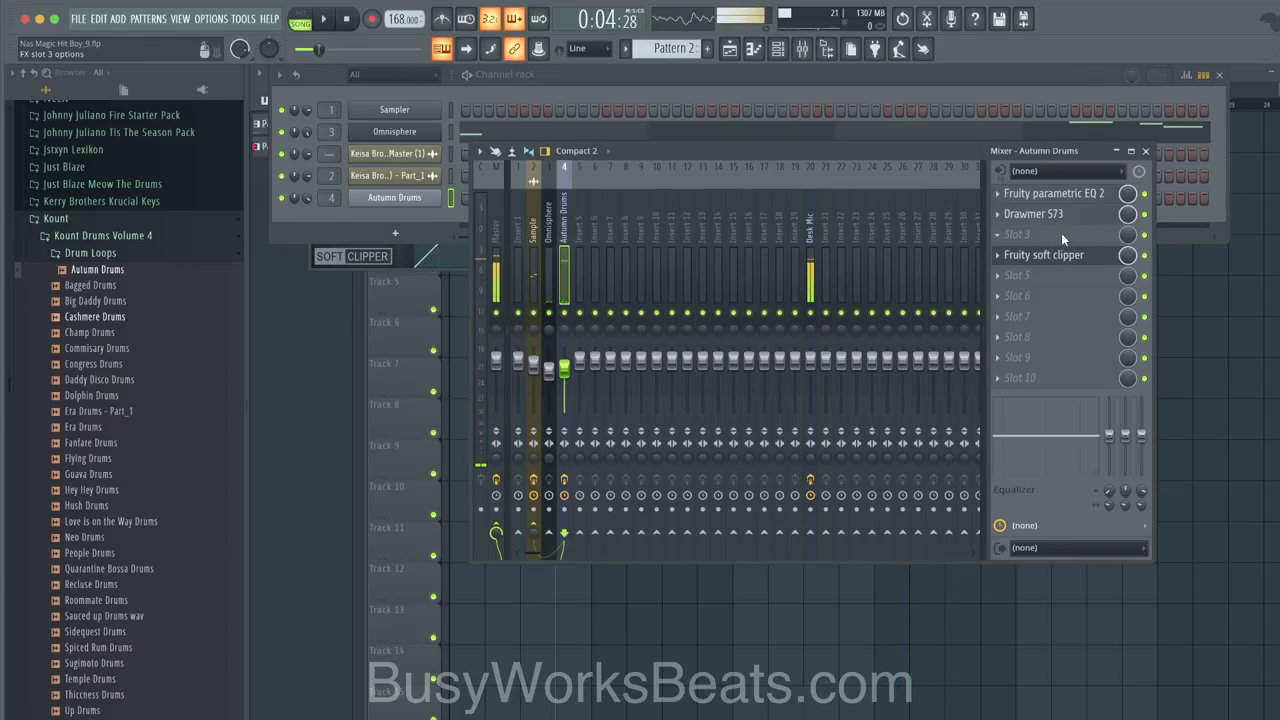
click(1061, 236)
key(Escape)
Step: Cut the Autumn Drums highs with EQ band 7 and set band 2 to about 46 Hz, -1.8 dB during playback
click(1080, 197)
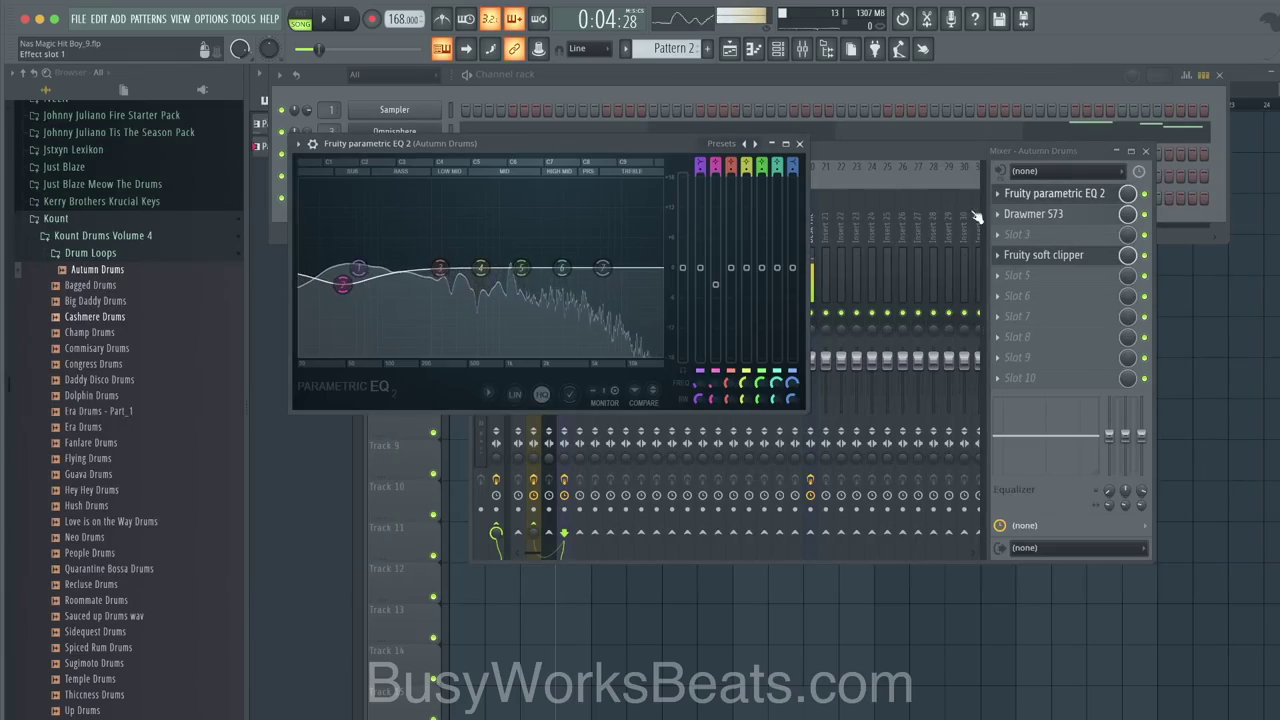
drag(602, 267, 541, 342)
key(space)
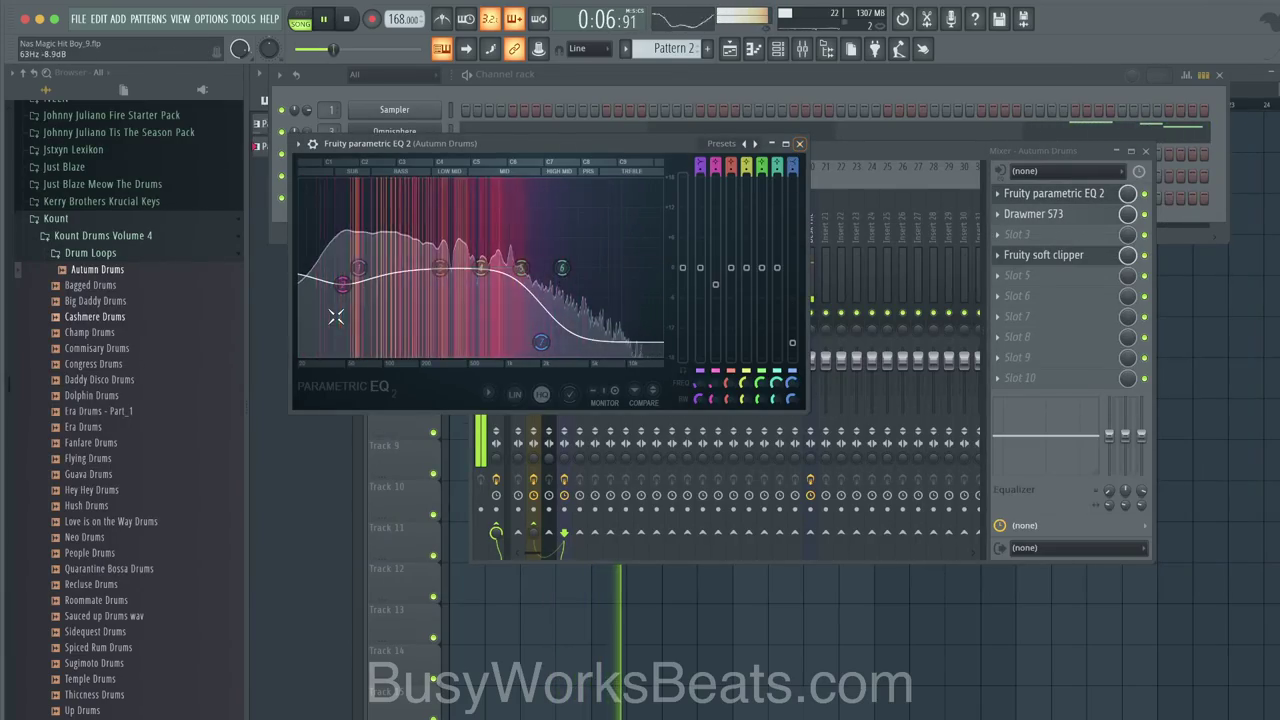
drag(343, 285, 341, 273)
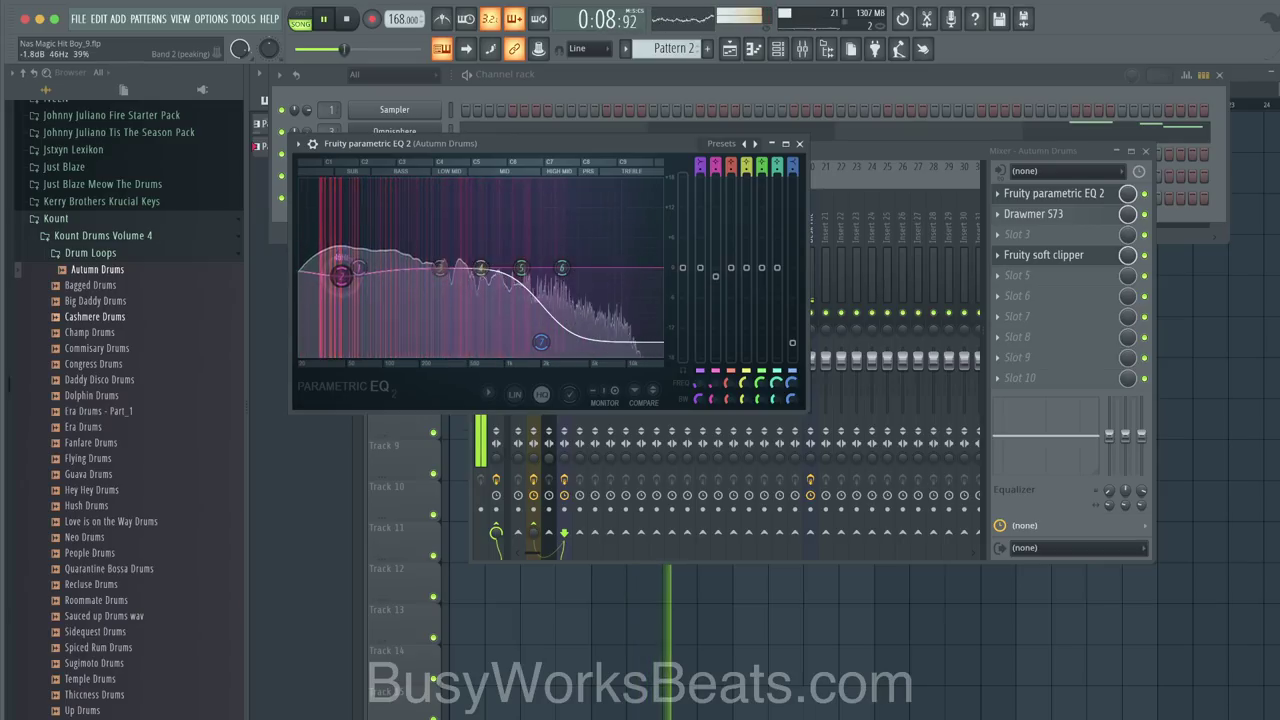
click(800, 144)
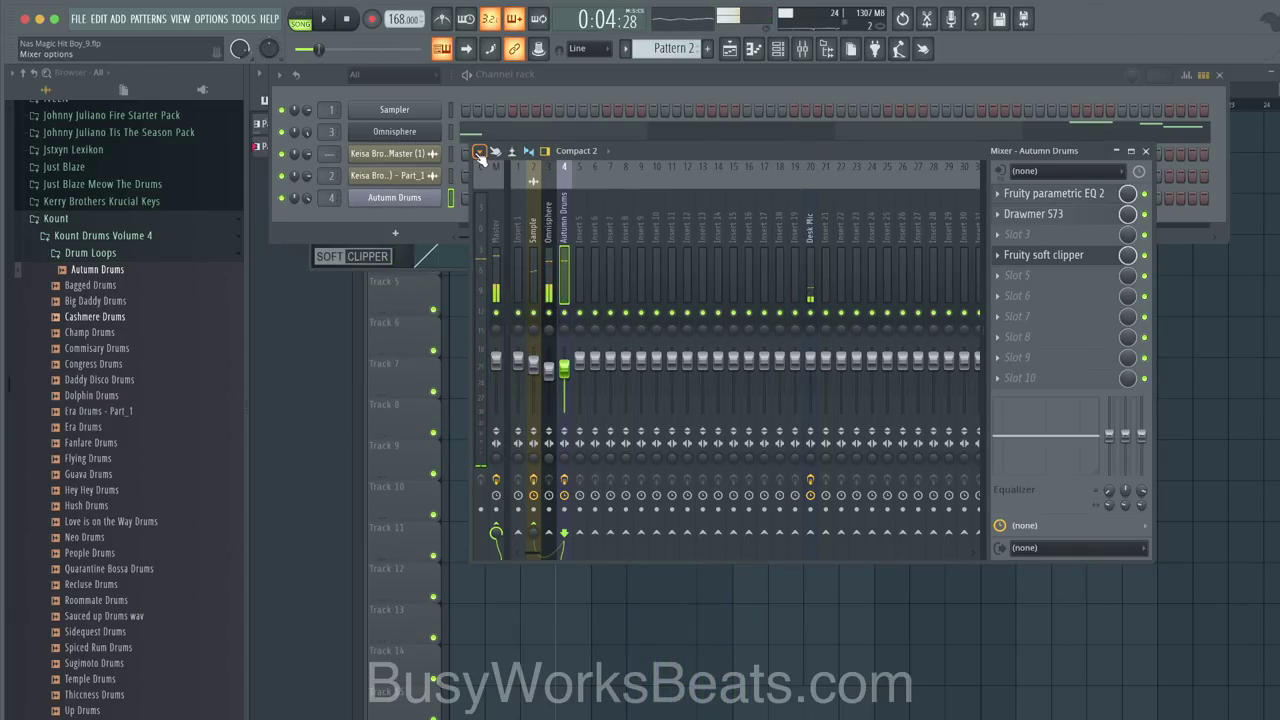
Step: Set the playlist snap to Beat and slice the first sample clip on Track 1 every half bar up to bar 3
key(F12)
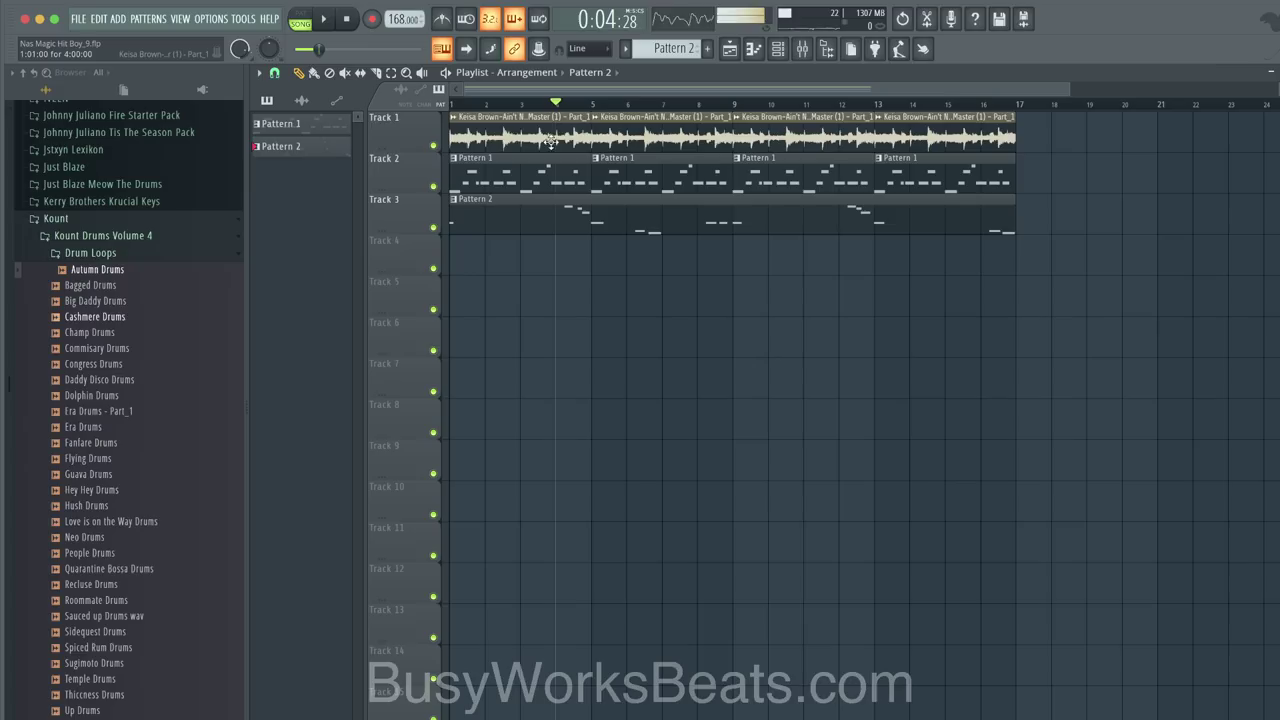
key(space)
key(space)
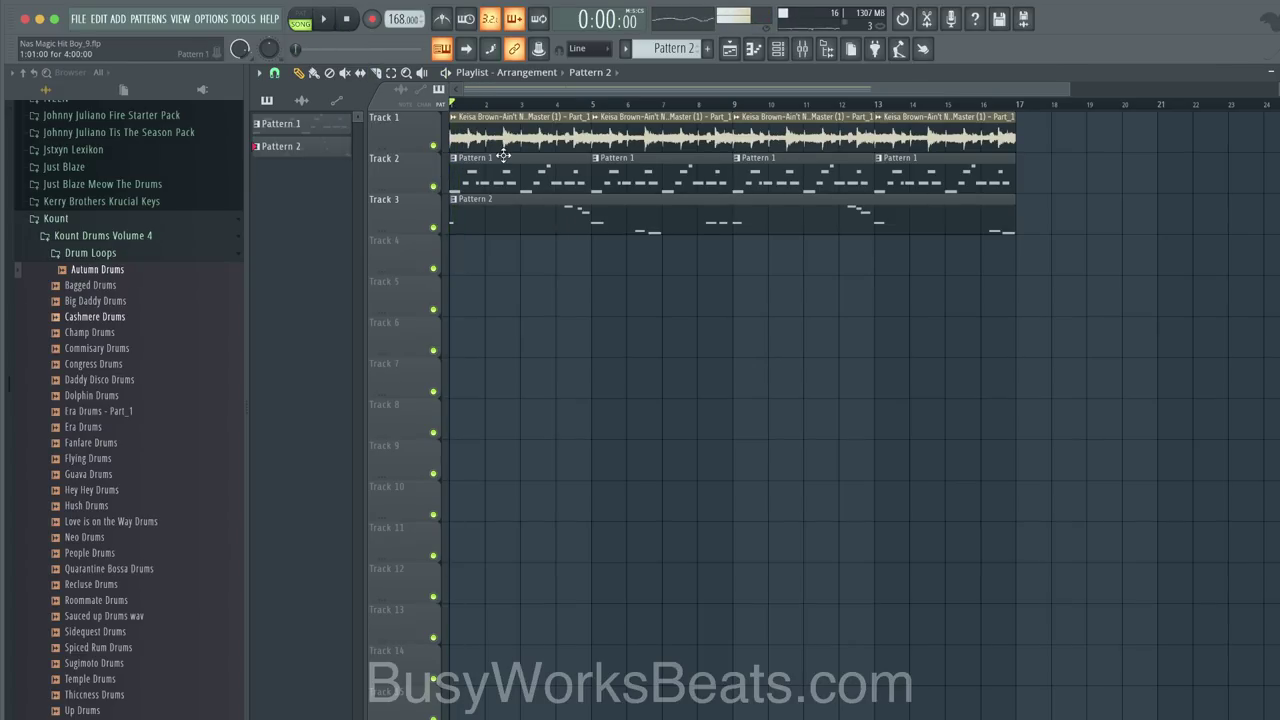
scroll(503, 157, up, 4)
scroll(503, 157, left, 2)
click(275, 74)
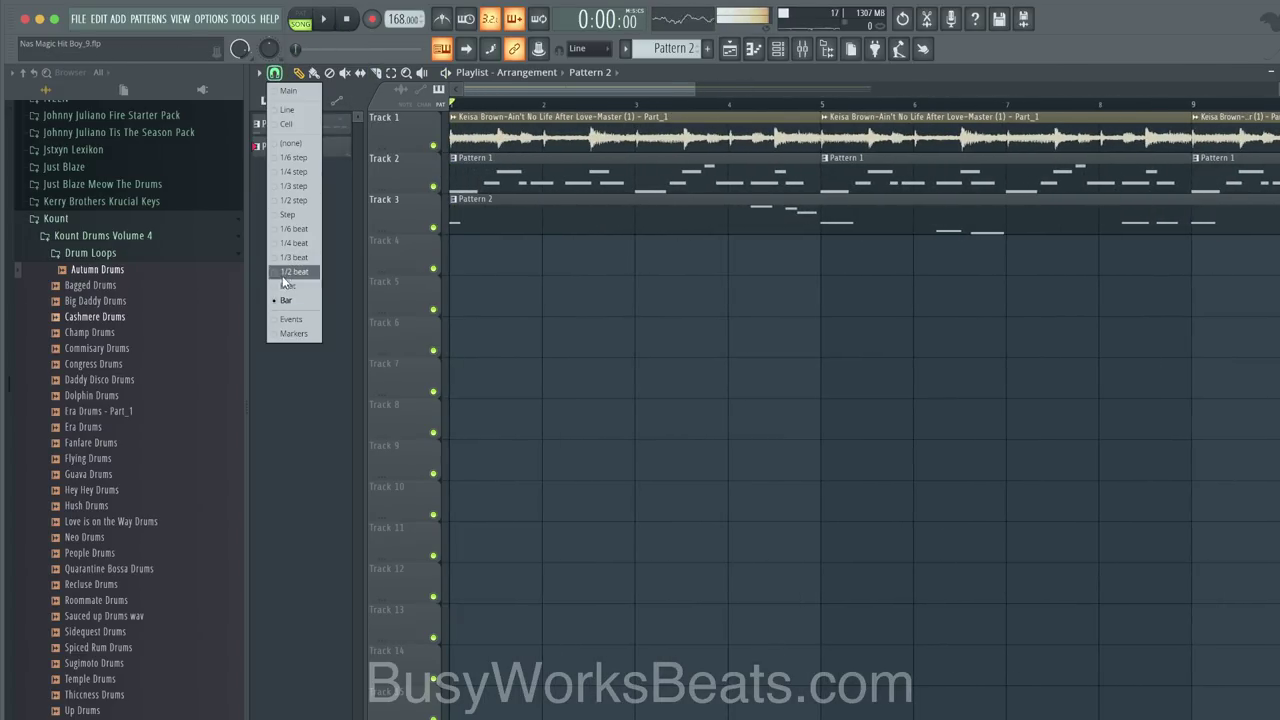
click(282, 285)
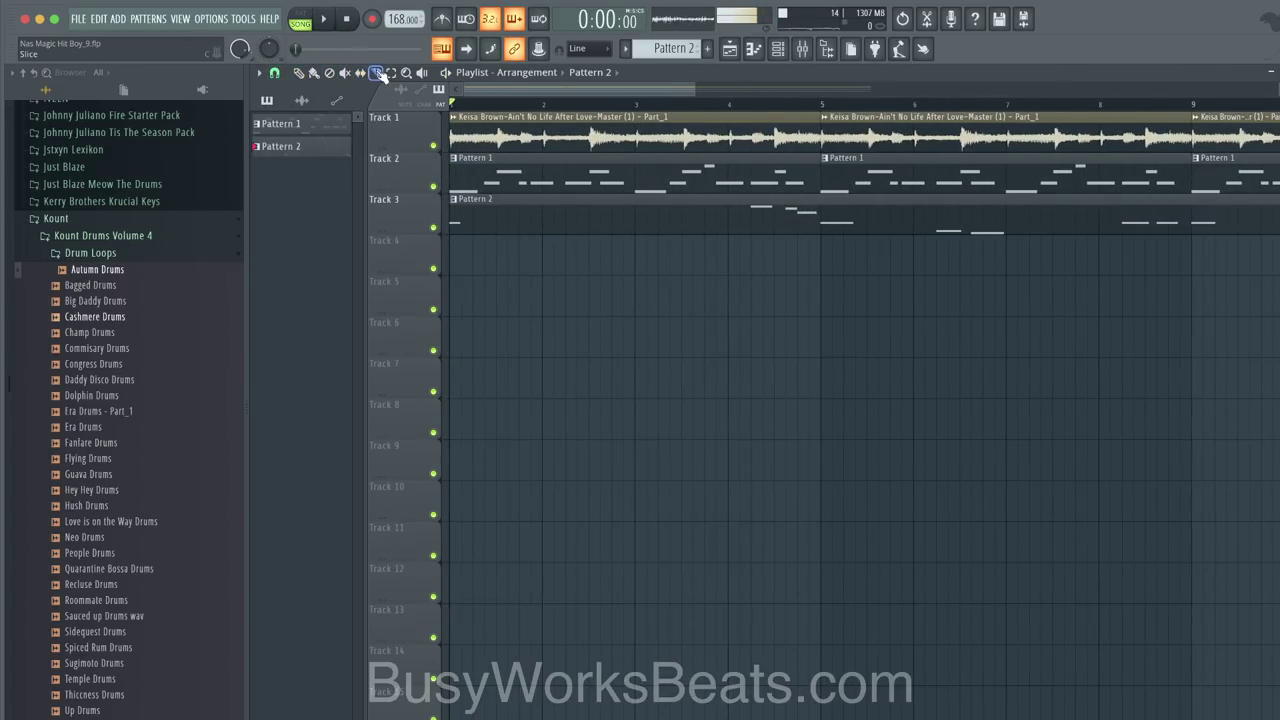
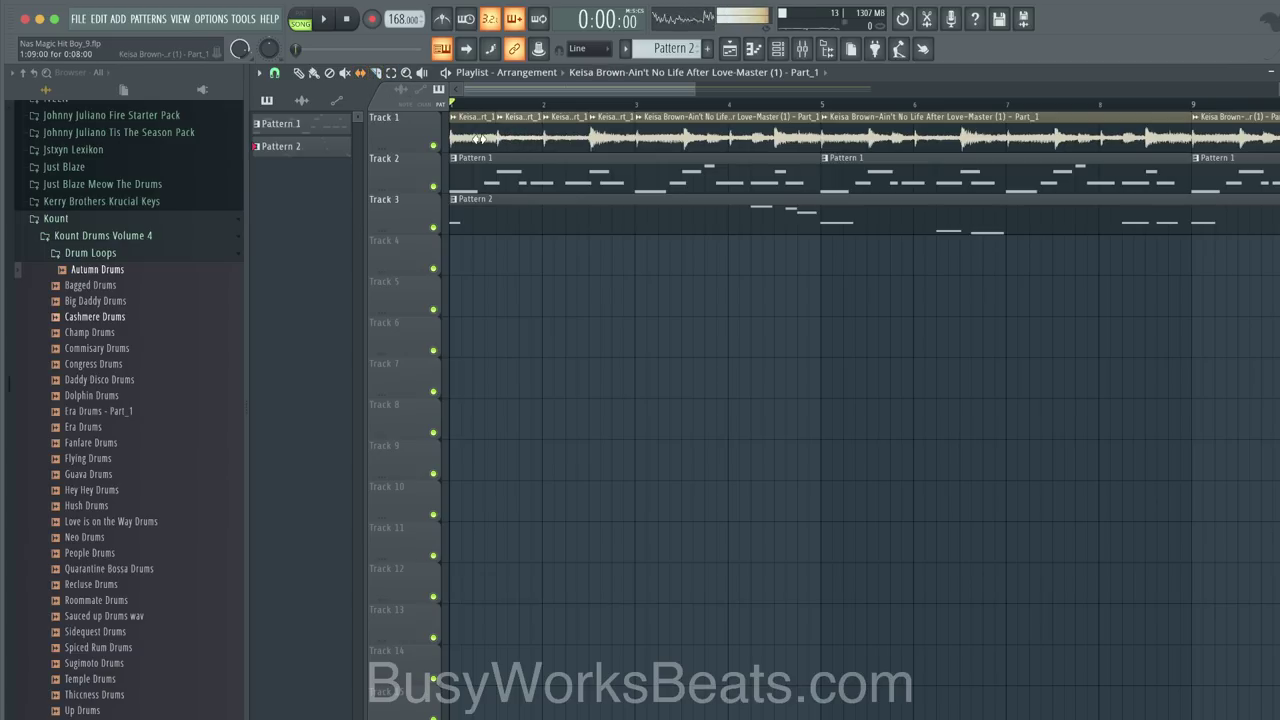
Step: Slip the audio inside the chopped sample slices, play them back, and delete the uncut sample clip at bar 5
key(space)
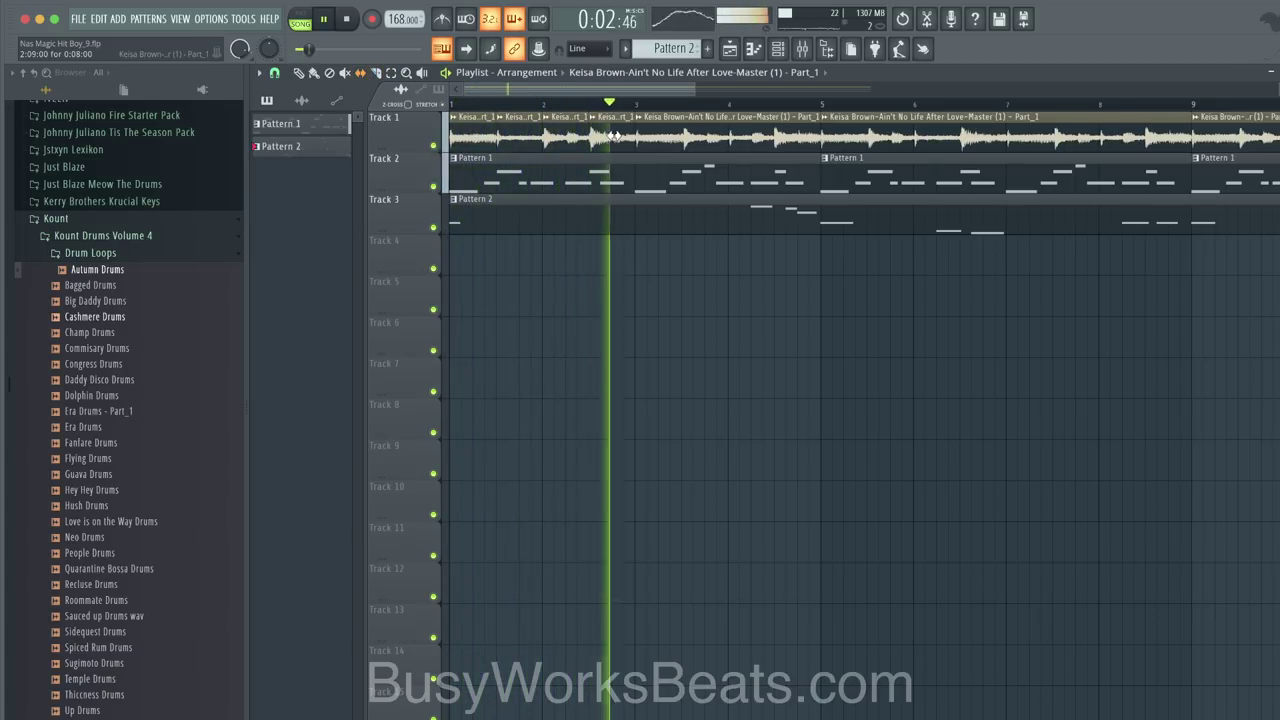
scroll(614, 135, down, 2)
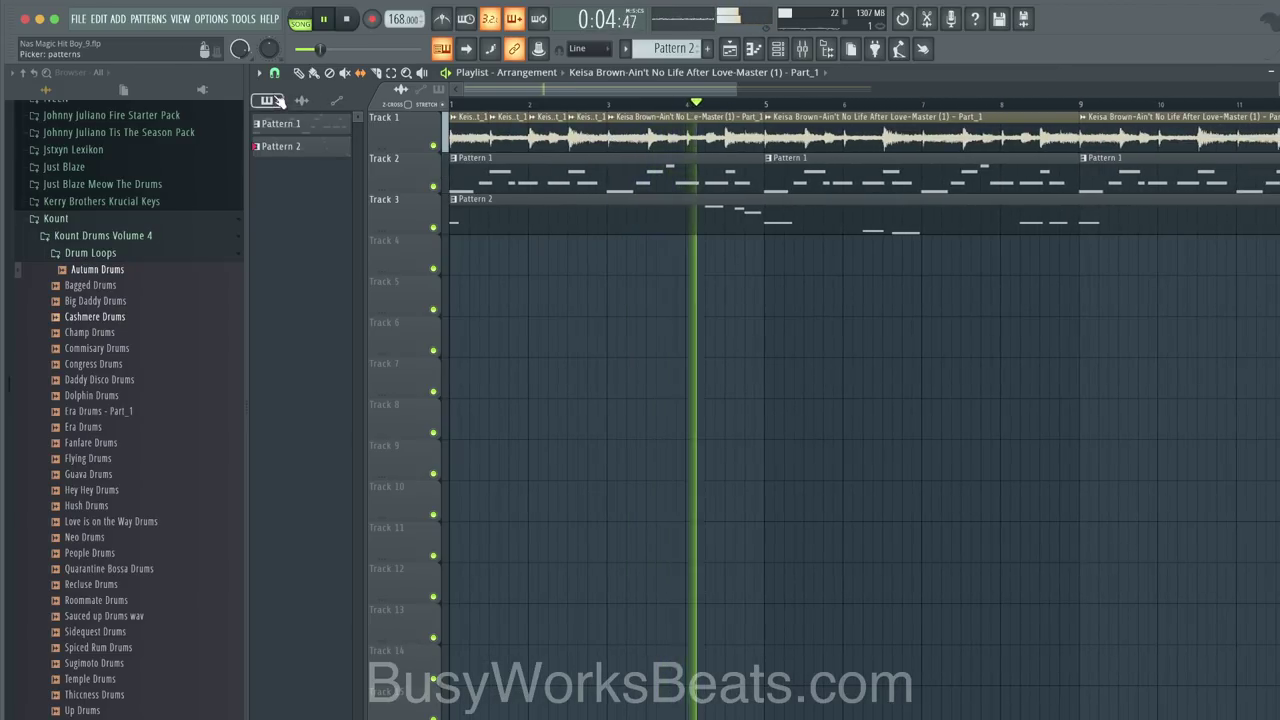
click(299, 73)
scroll(740, 138, down, 1)
key(space)
right_click(763, 137)
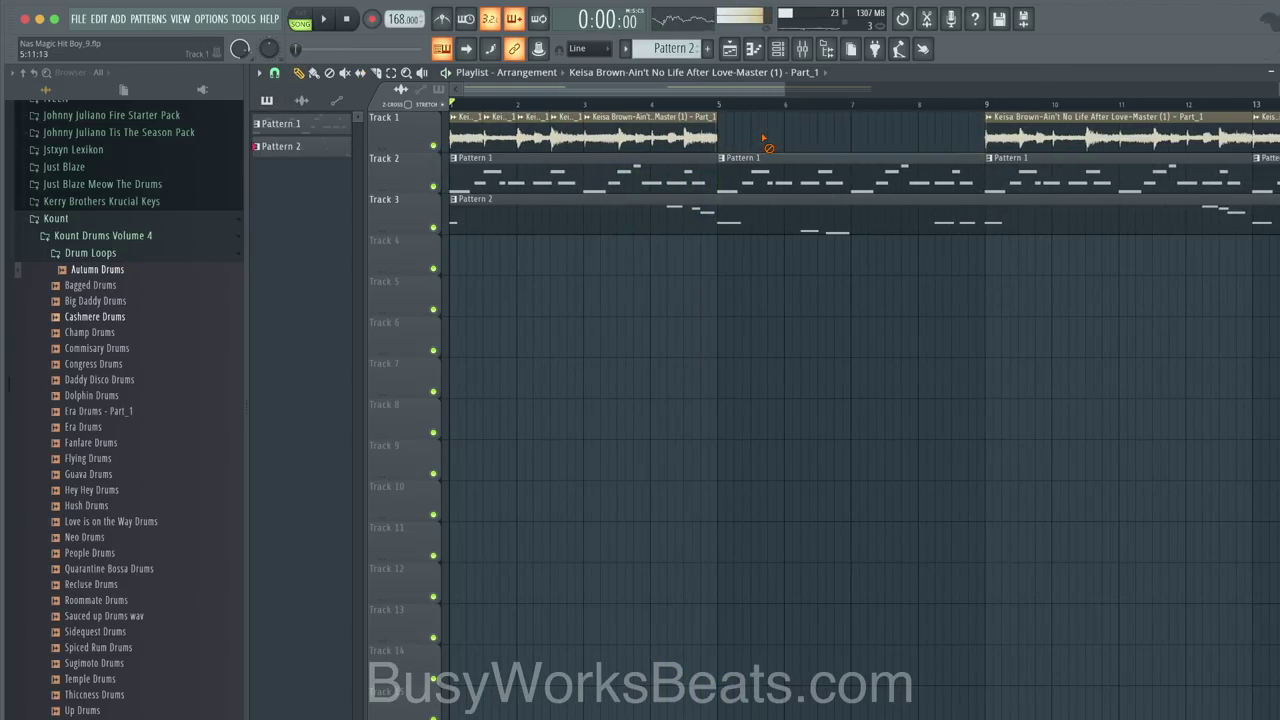
Step: Copy the chopped slices from bars 1 to 4 to bar 5, and delete the uncut sample clips at bars 9 and 13
drag(470, 138, 780, 138)
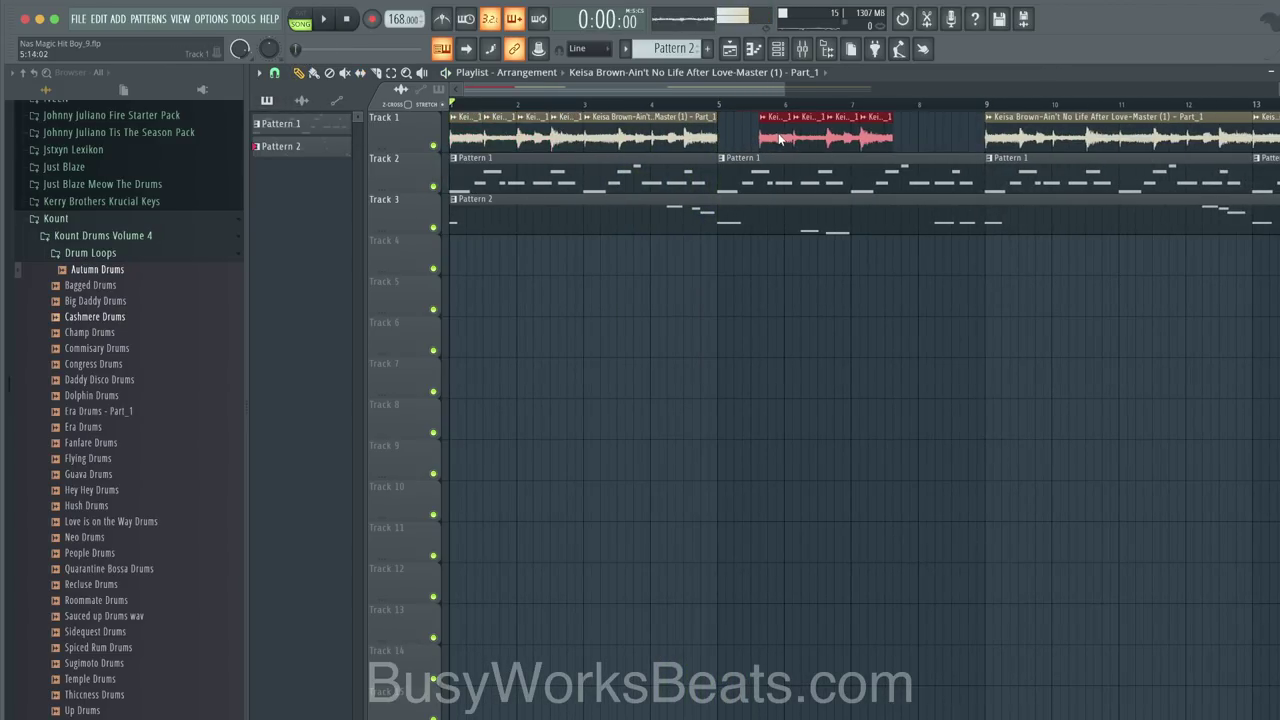
drag(638, 126, 898, 134)
key(space)
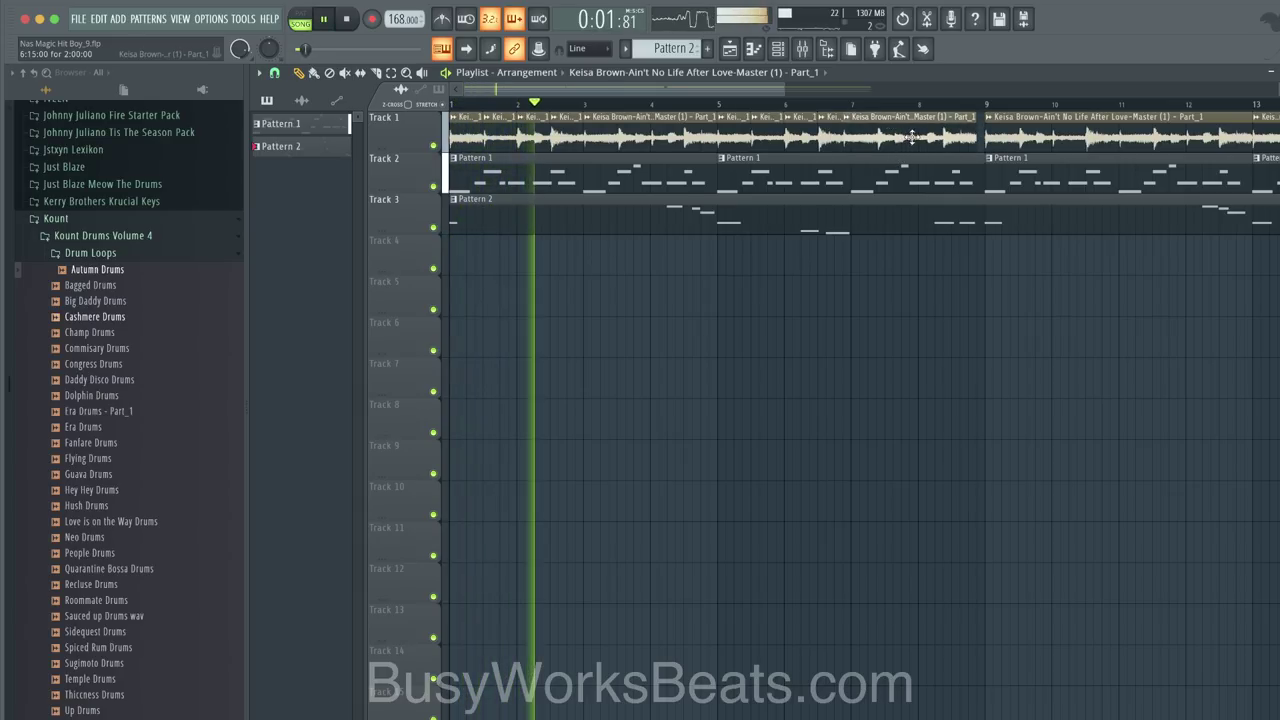
scroll(916, 260, down, 1)
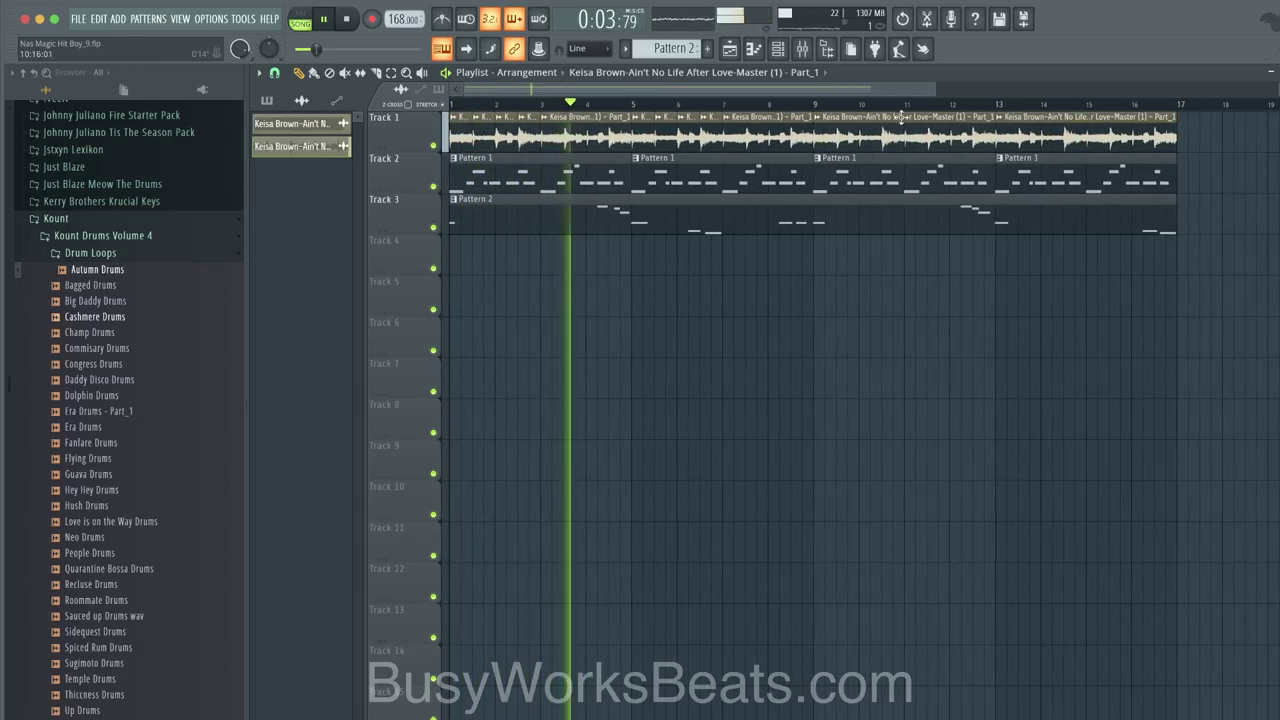
right_click(846, 140)
right_click(1080, 134)
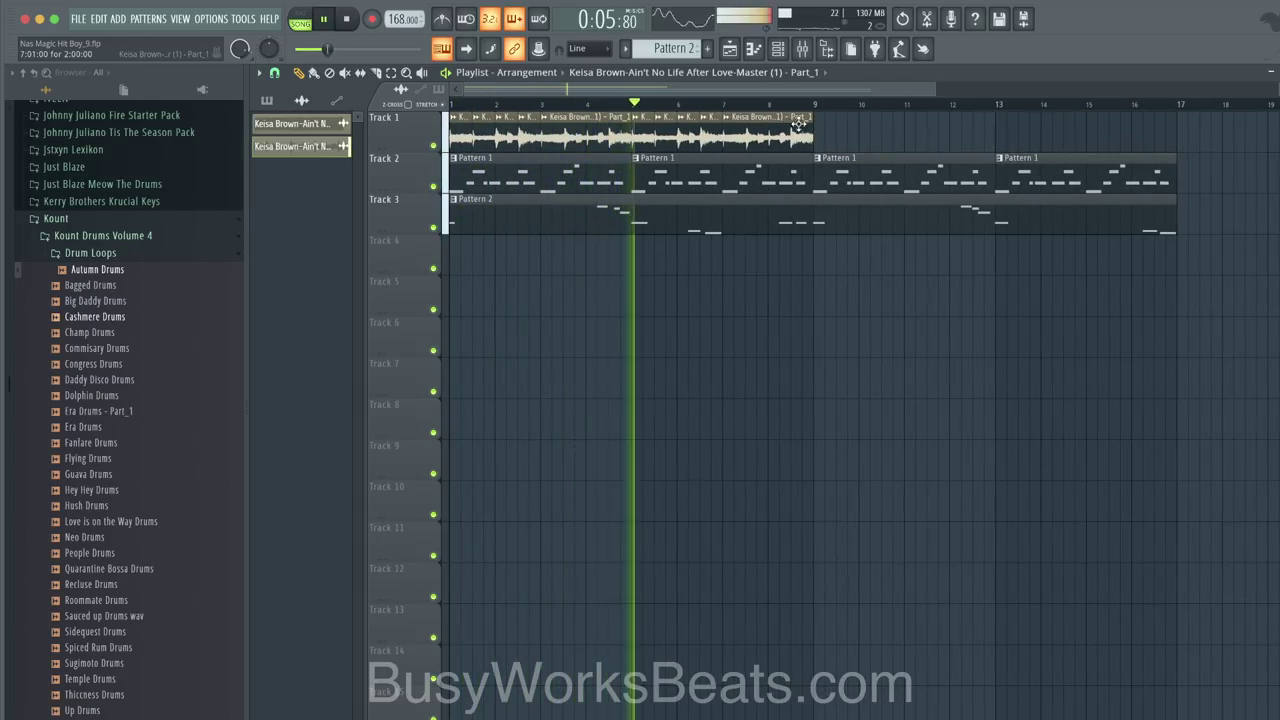
Step: Select the chopped sample slices from bars 1 to 8 on Track 1, duplicate them to bar 9, and stop playback
drag(814, 114, 448, 150)
key(ctrl+b)
key(space)
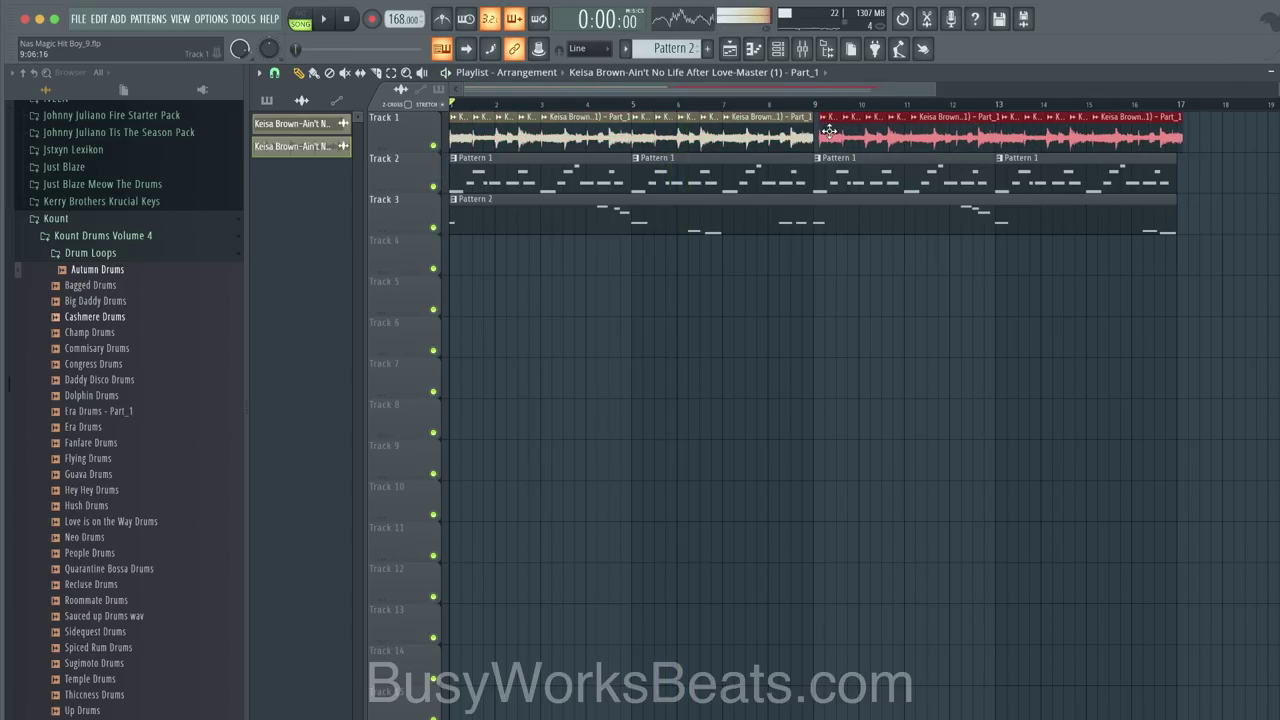
Step: Delete the Autumn Drums channel from the channel rack
click(780, 52)
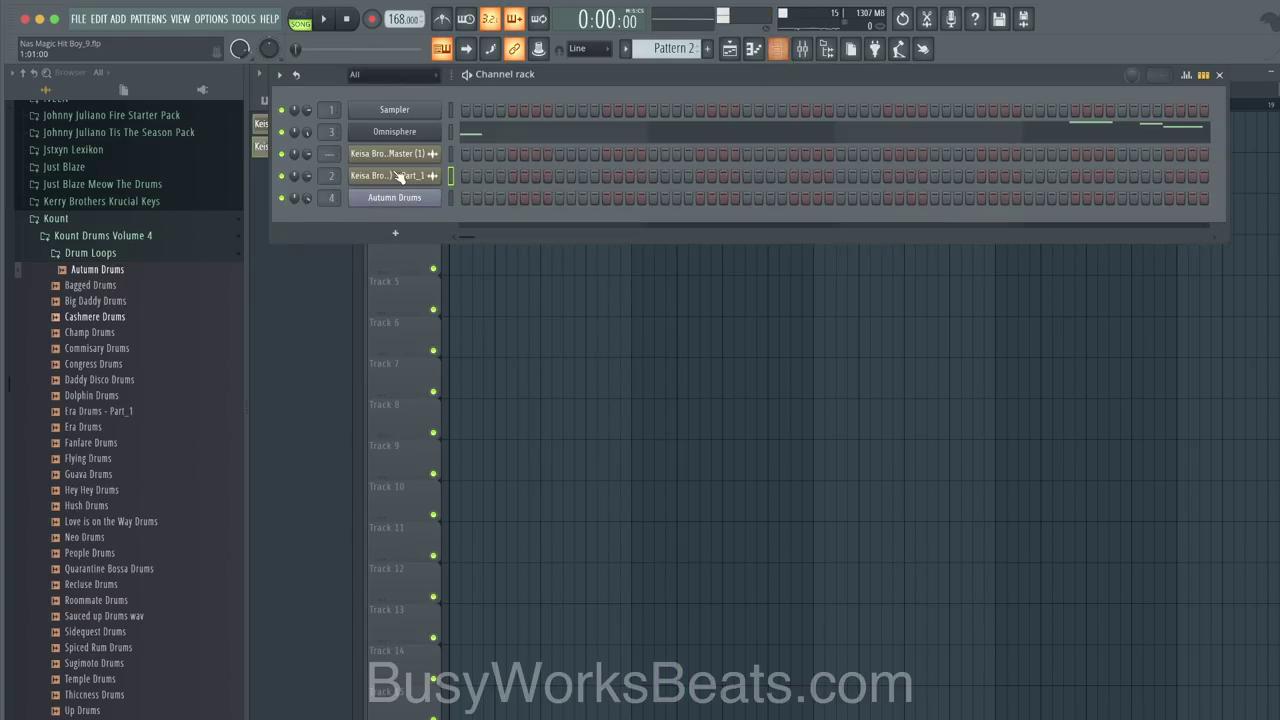
right_click(392, 200)
key(d)
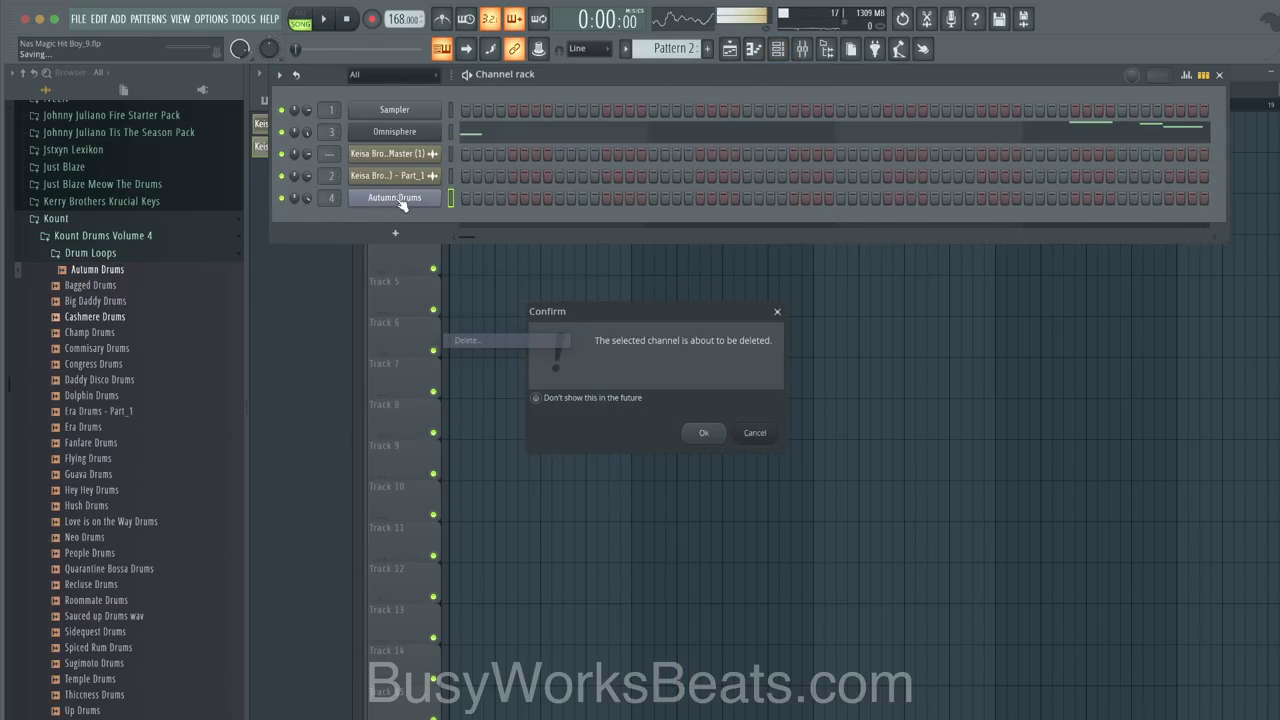
key(Return)
Step: Audition the one-shot kicks of Kount Drums Volume 4 over playback and load Buckle Kick into a new channel
click(97, 258)
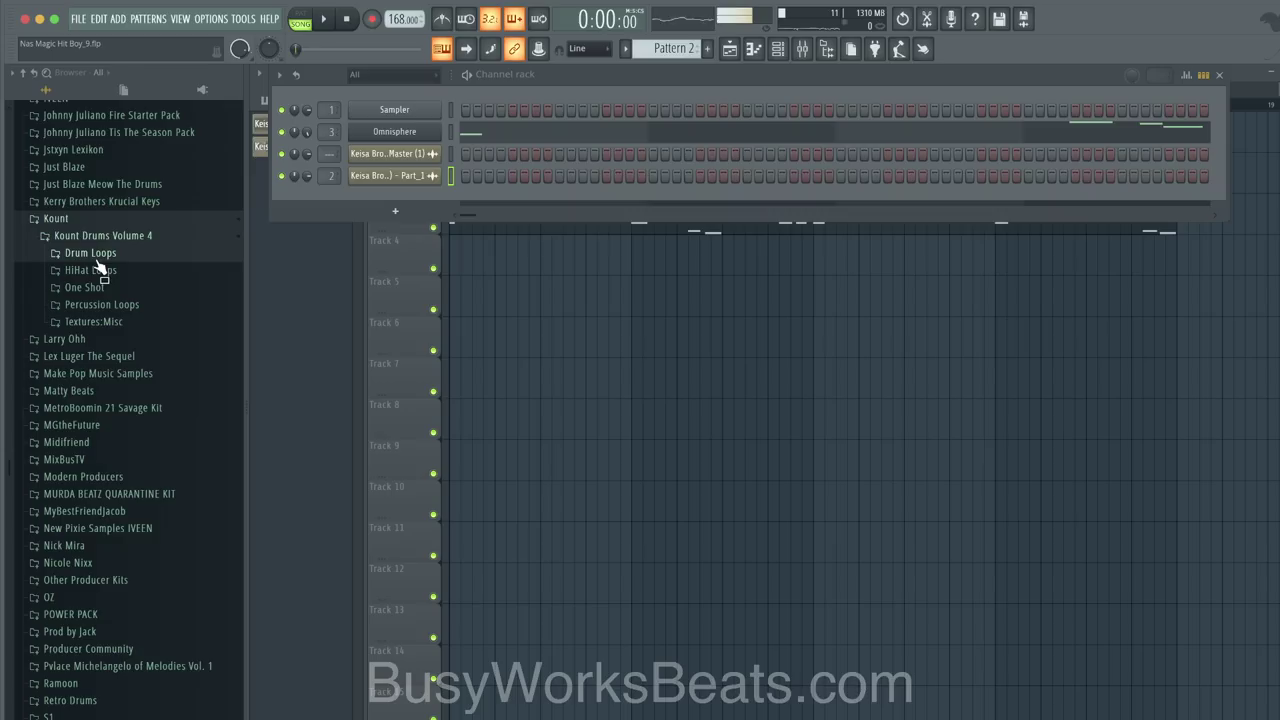
click(100, 290)
click(86, 322)
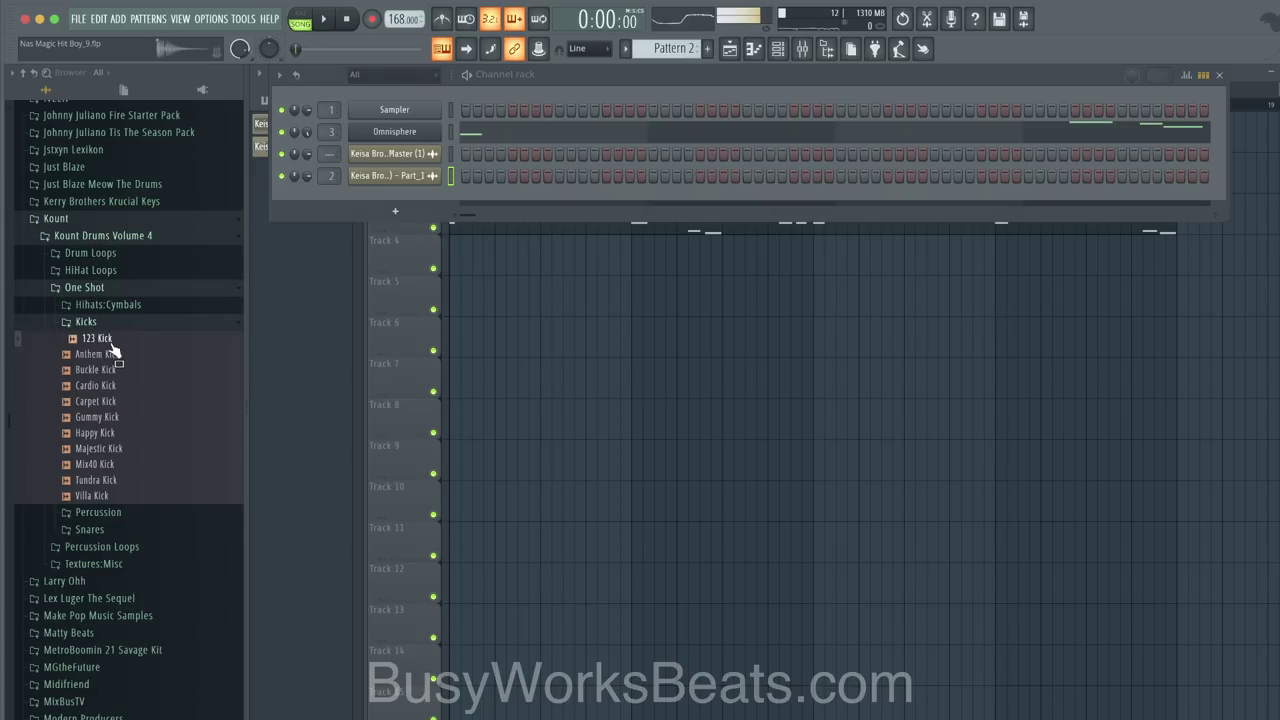
key(space)
click(110, 354)
click(108, 370)
right_click(113, 380)
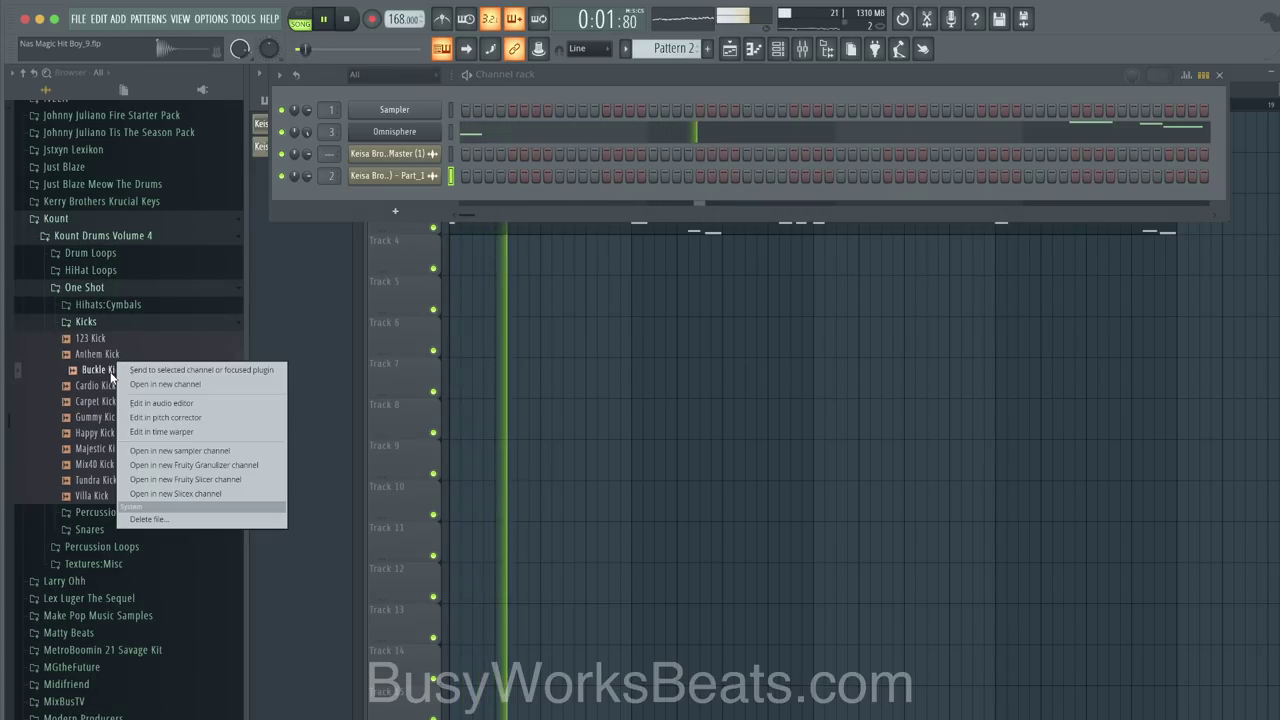
click(140, 372)
Step: Audition the one-shot snares and claps of the same kit and load Prawn Snare into a new channel
click(86, 322)
click(90, 356)
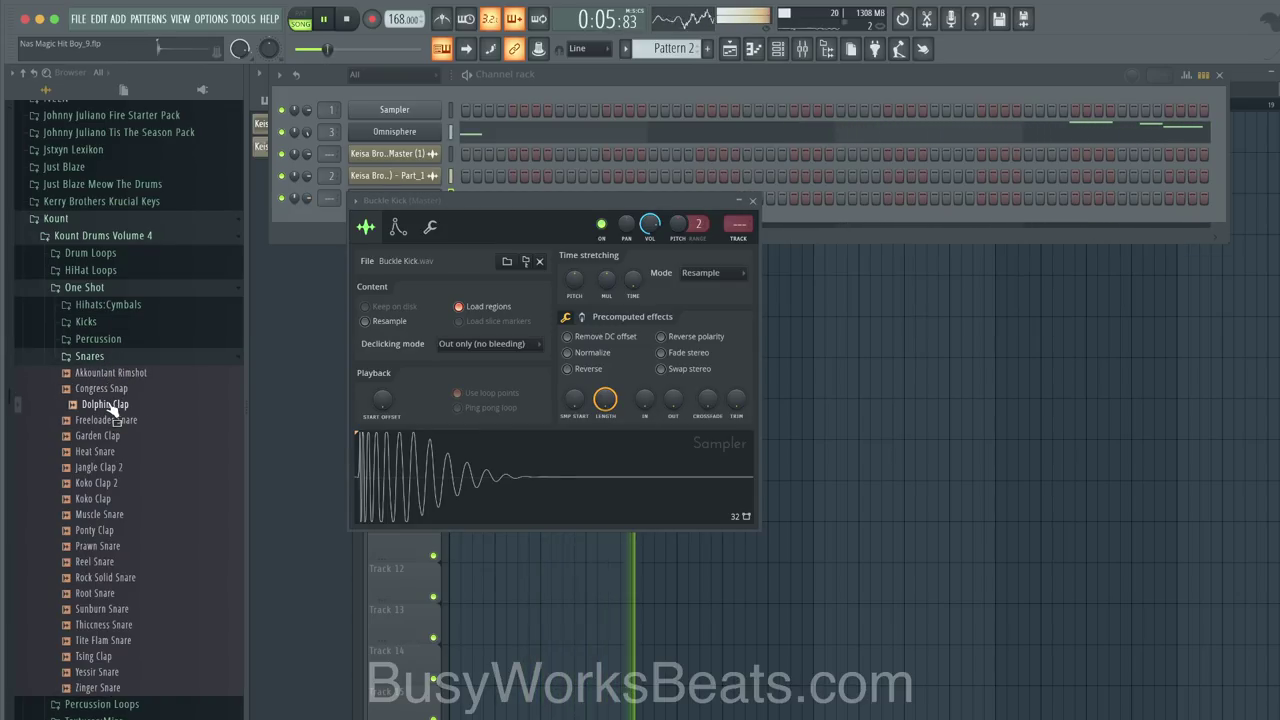
click(95, 451)
click(105, 467)
key(Down)
key(Down)
key(Down)
key(Down)
key(Down)
key(Down)
key(Down)
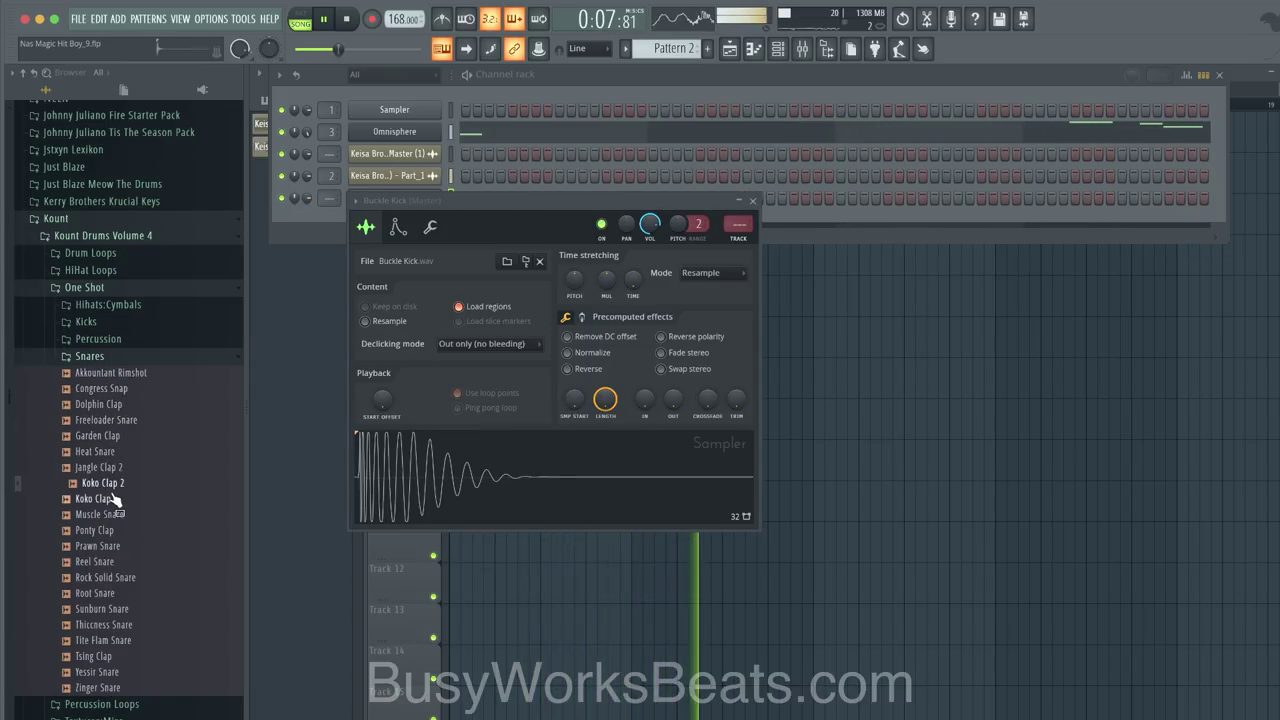
key(Up)
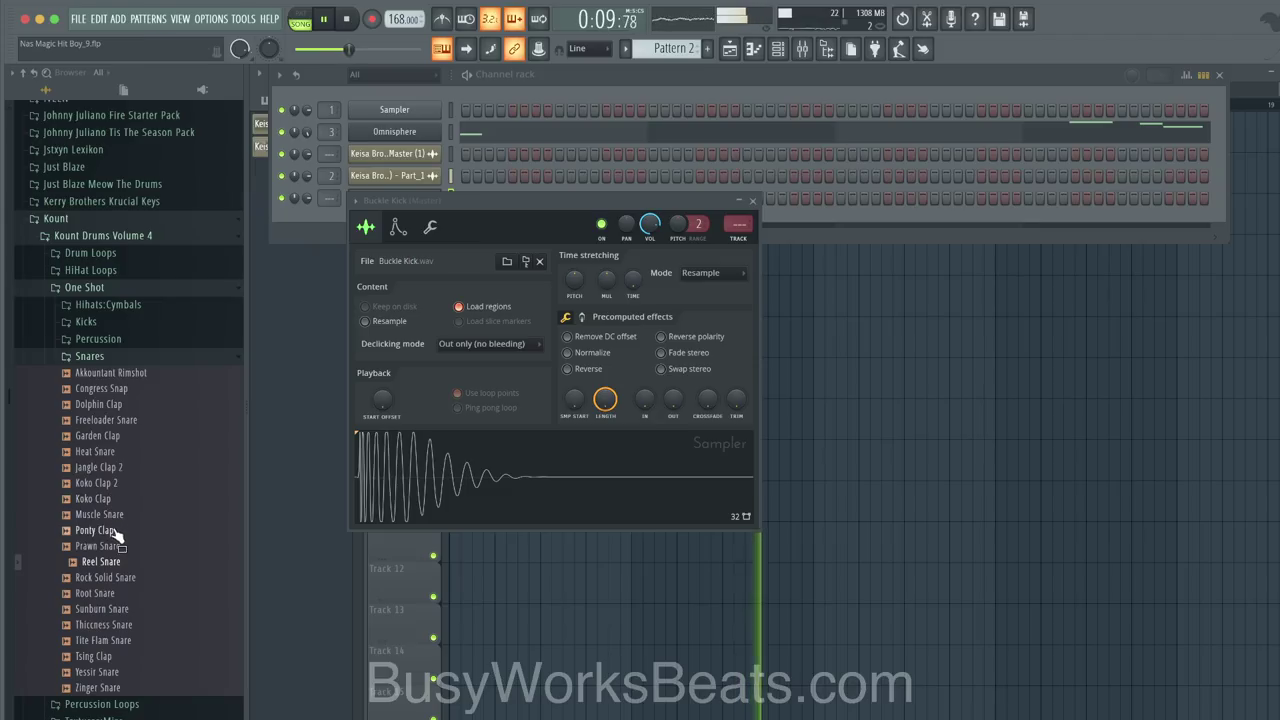
key(Up)
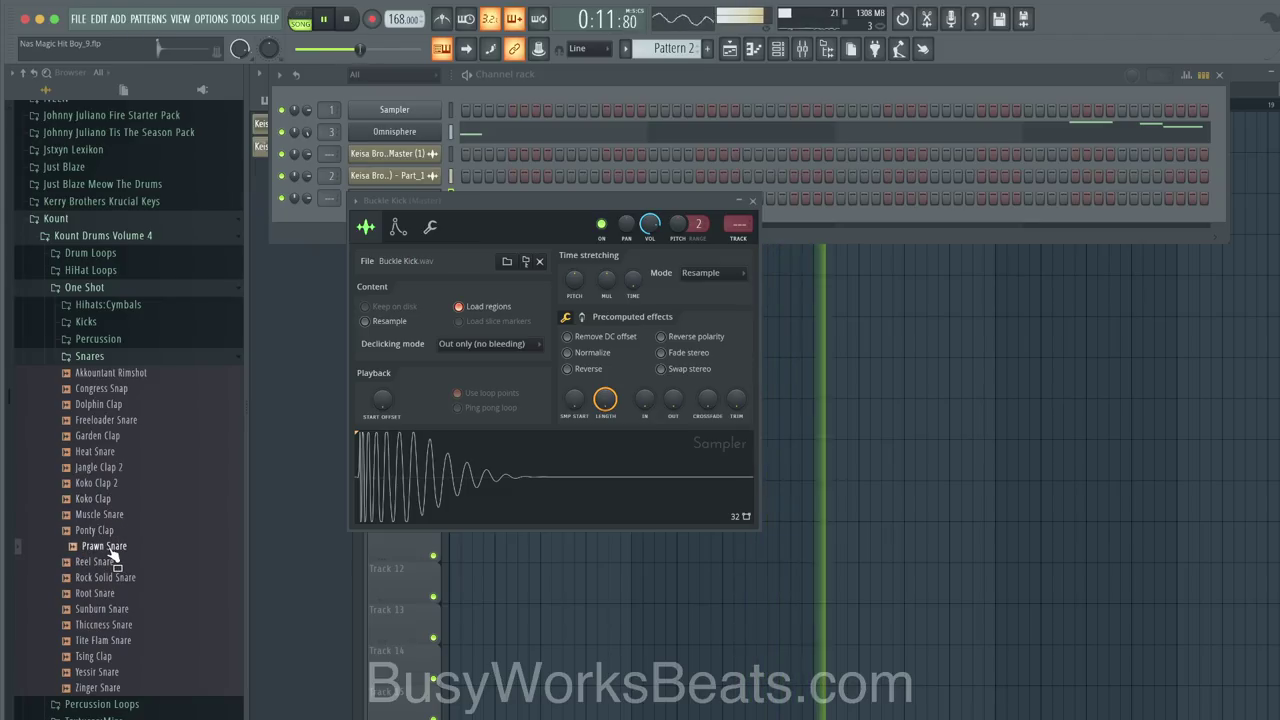
right_click(115, 555)
click(170, 560)
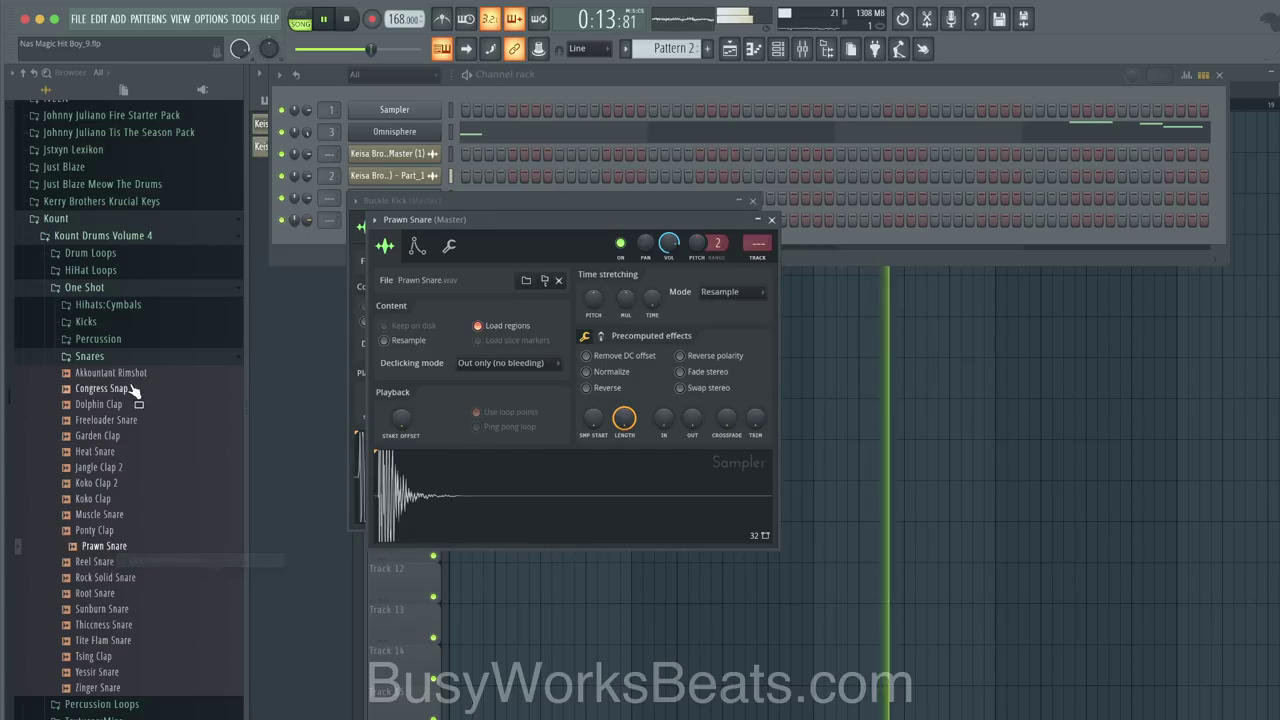
Step: Audition the one-shot hi-hats and cymbals of the kit and load Century Hihat into a new channel
click(131, 356)
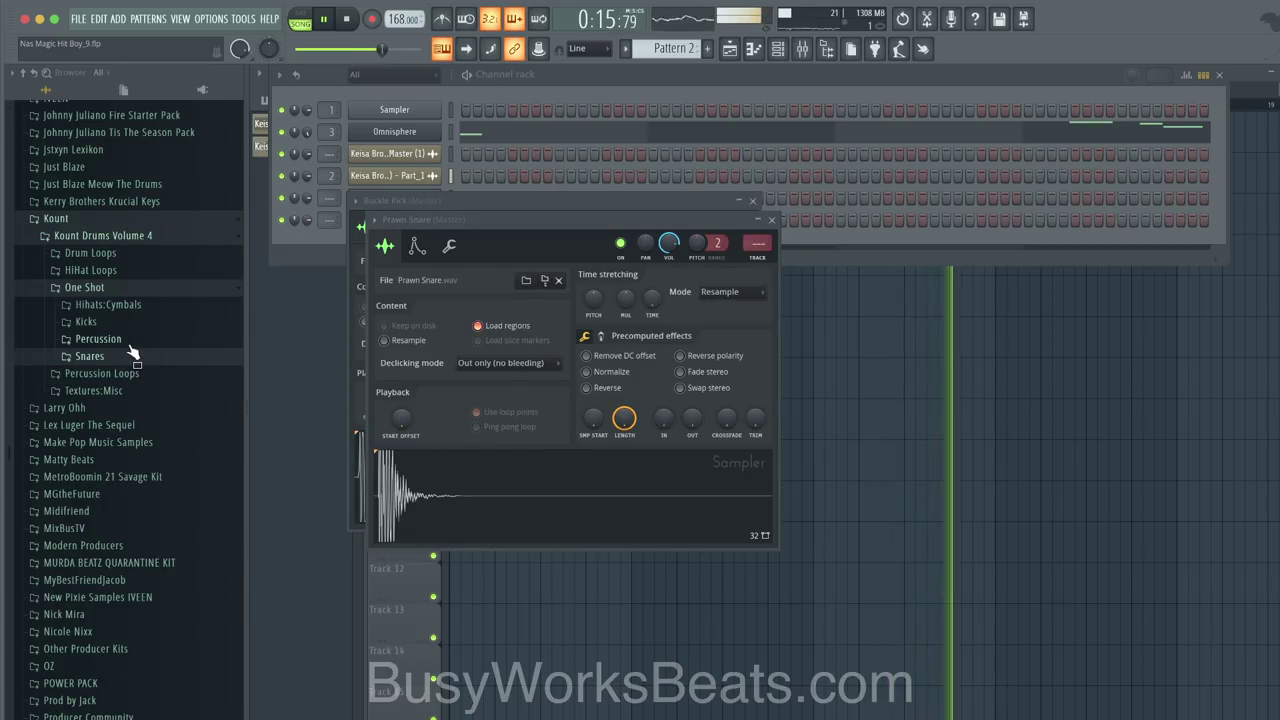
click(130, 345)
scroll(121, 325, up, 3)
click(135, 207)
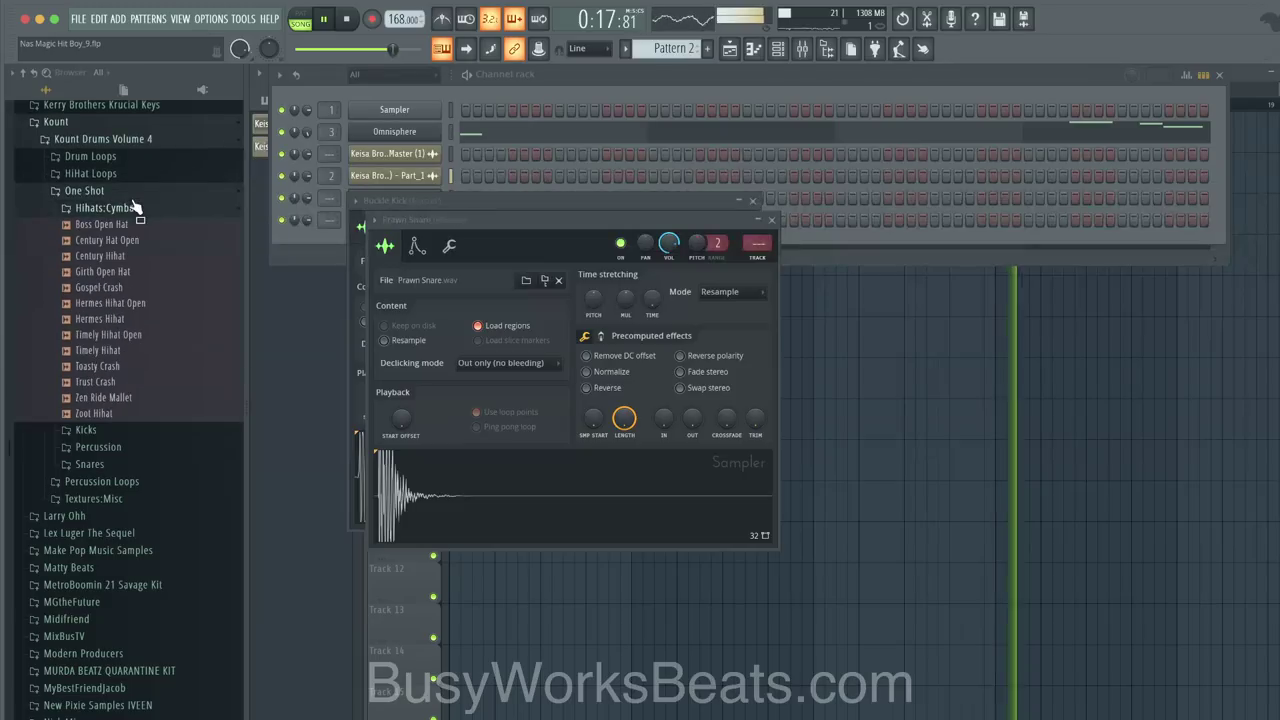
click(133, 226)
click(133, 242)
click(133, 258)
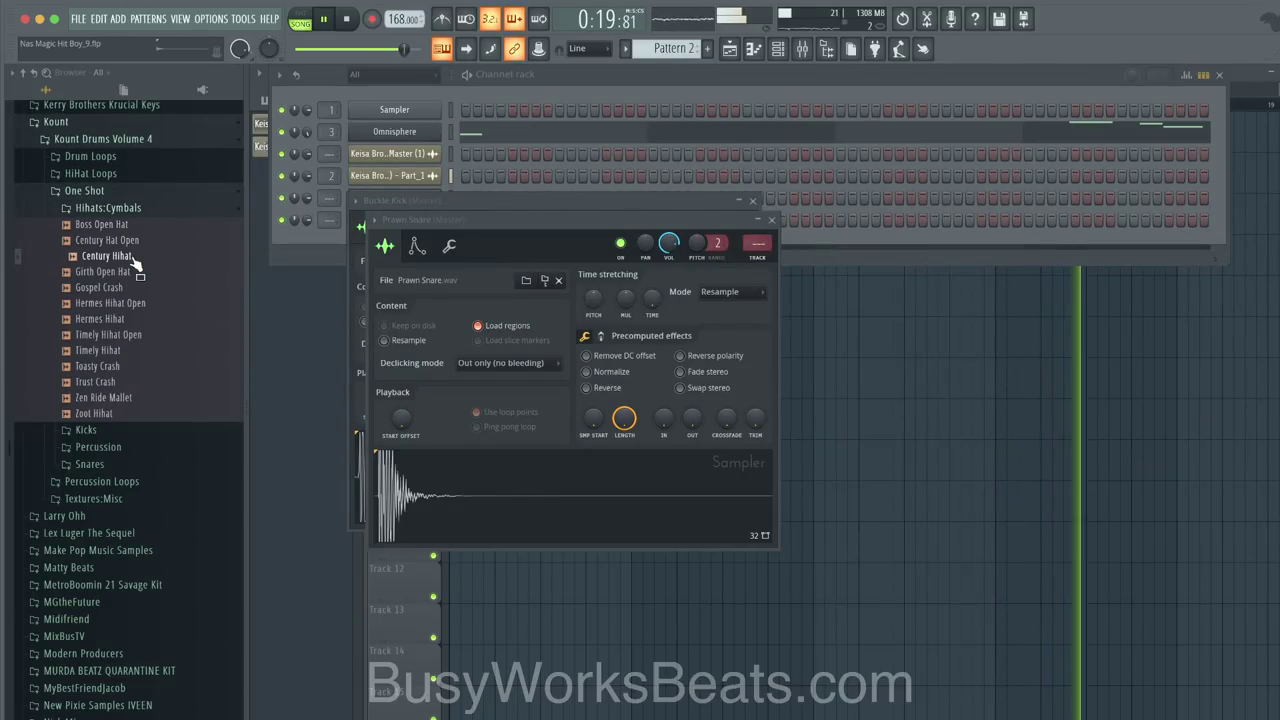
right_click(131, 256)
click(175, 270)
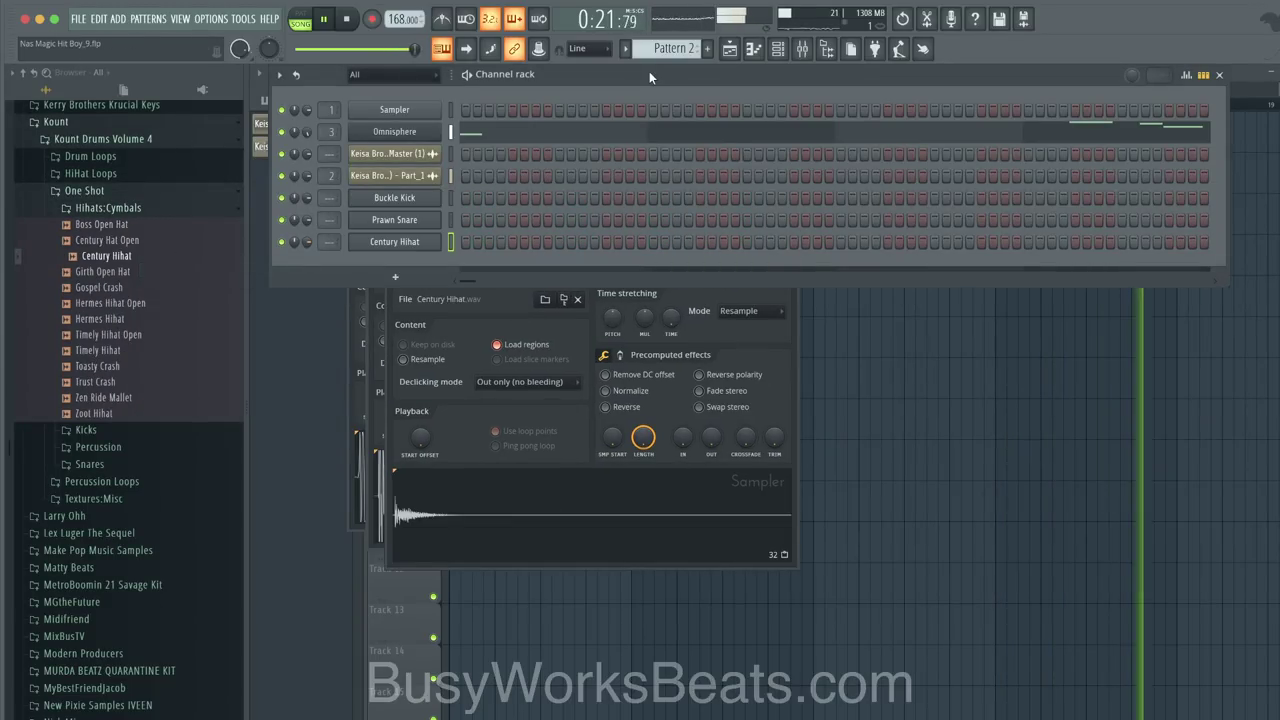
Step: Route the kick, snare and hi-hat channels to mixer tracks 5 to 7 and switch to the empty Pattern 3
click(452, 198)
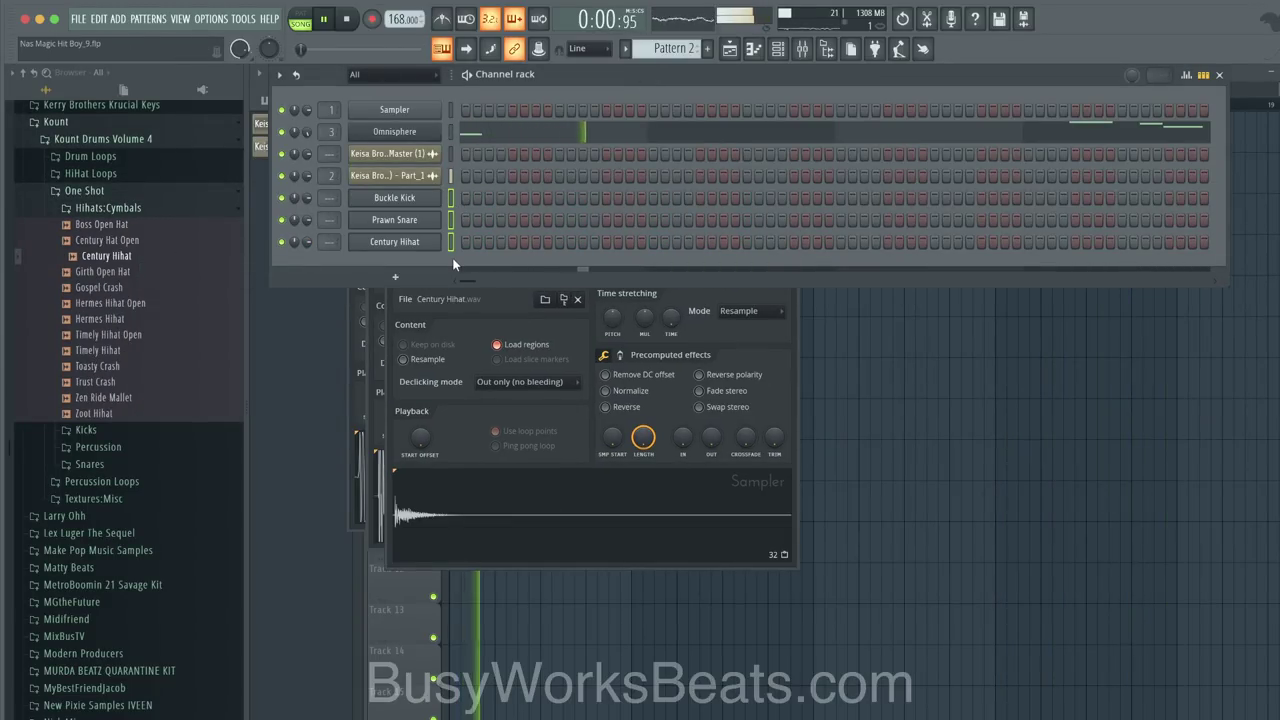
key(ctrl+l)
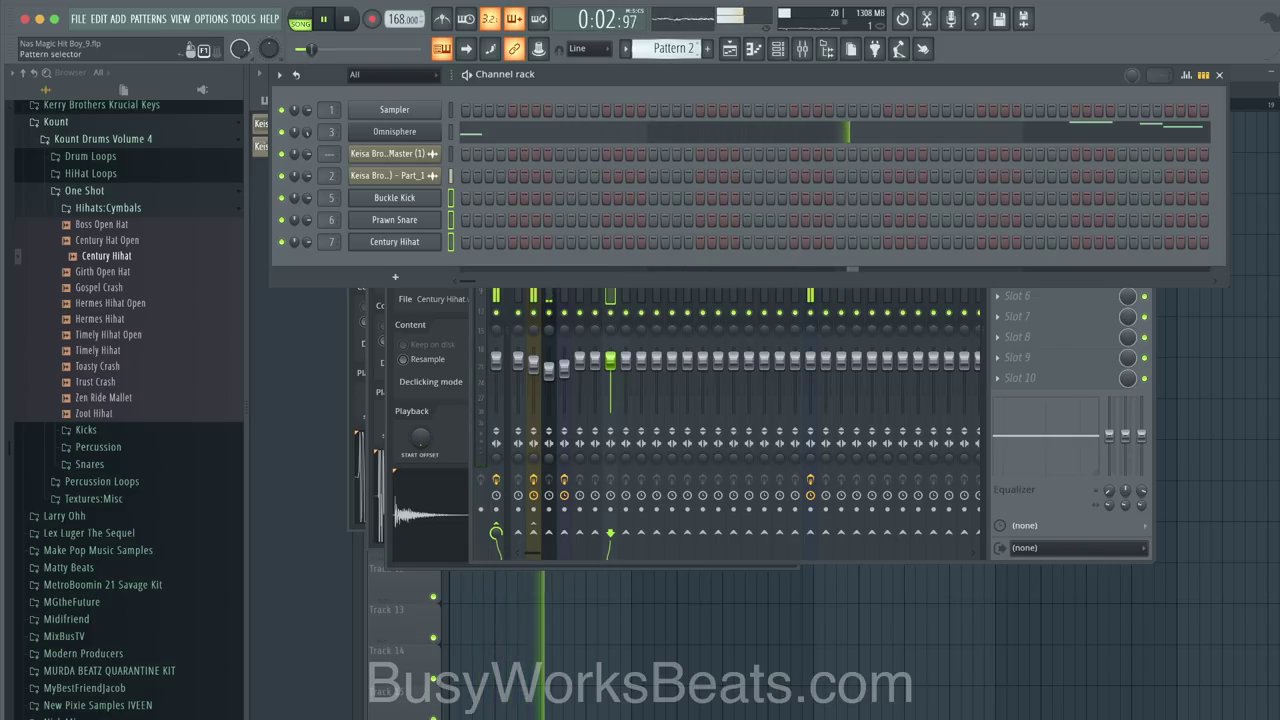
scroll(669, 50, down, 1)
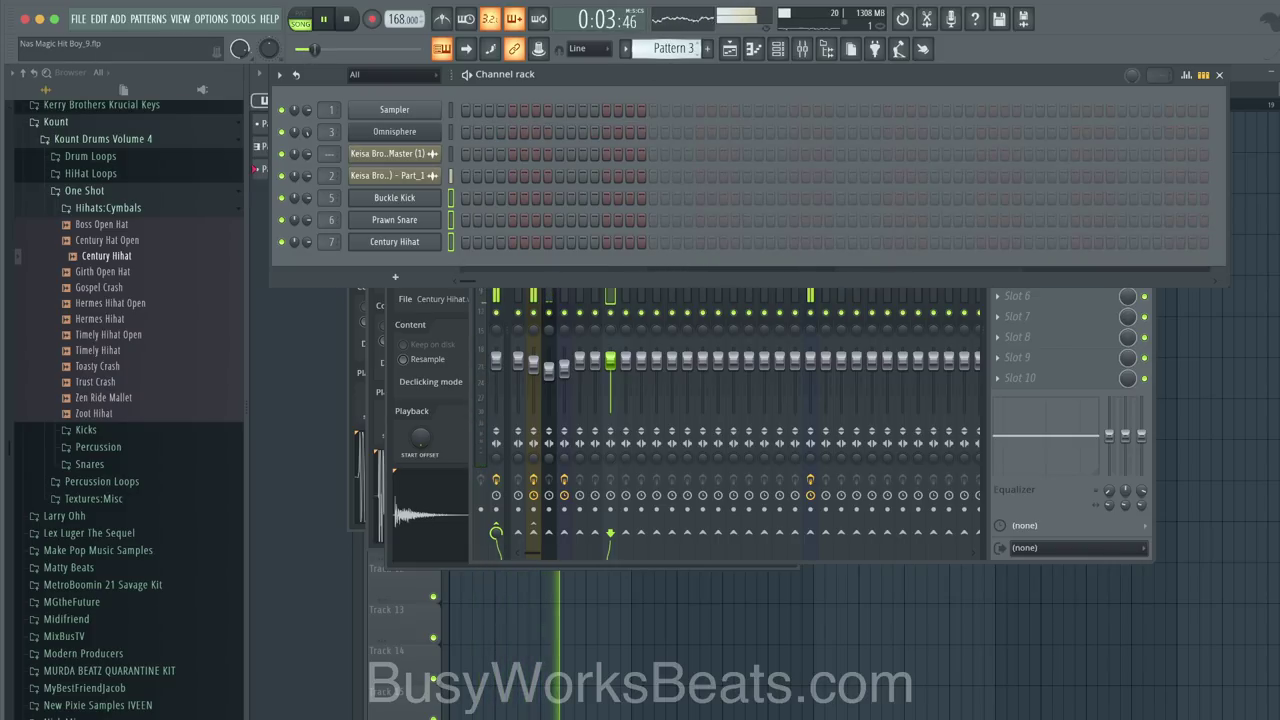
Step: Add a Buckle Kick hit on step 1 of Pattern 3 and place the pattern at bar 1 on Track 4
click(468, 199)
right_click(478, 202)
key(space)
key(space)
click(631, 651)
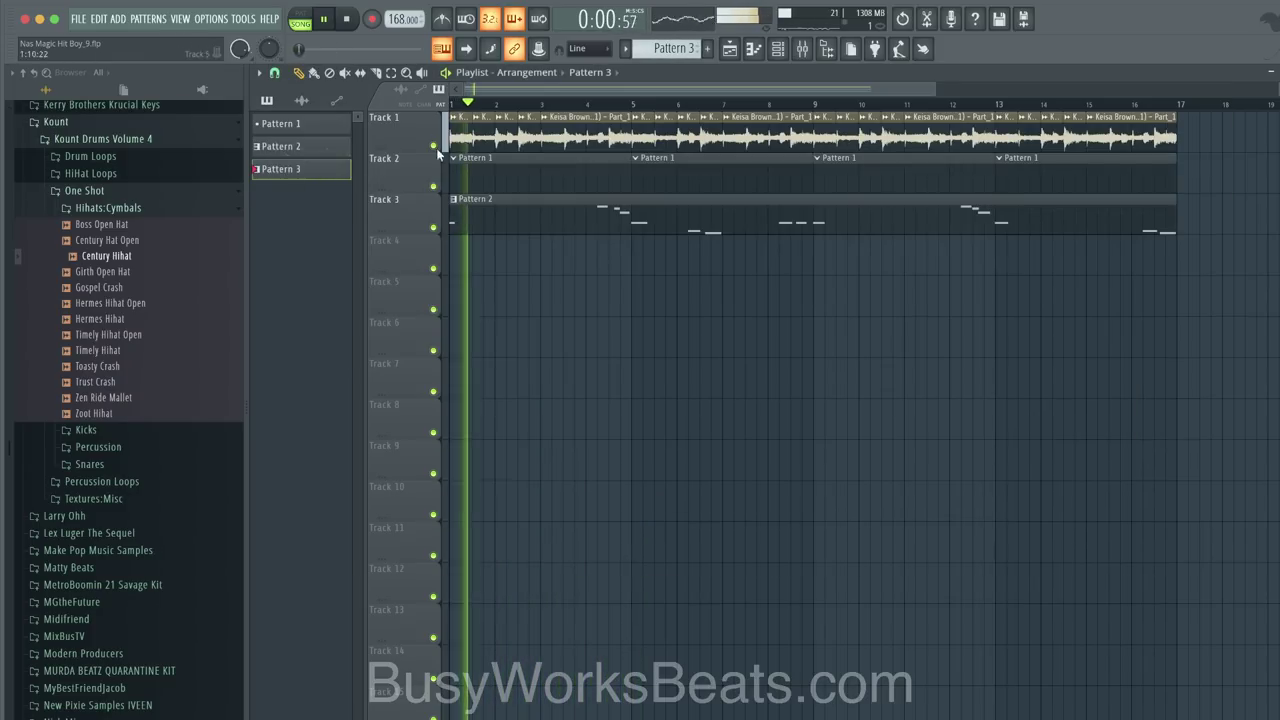
click(453, 248)
Step: Place Prawn Snare hits on steps 9, 25, 41 and 57 of Pattern 3
key(F6)
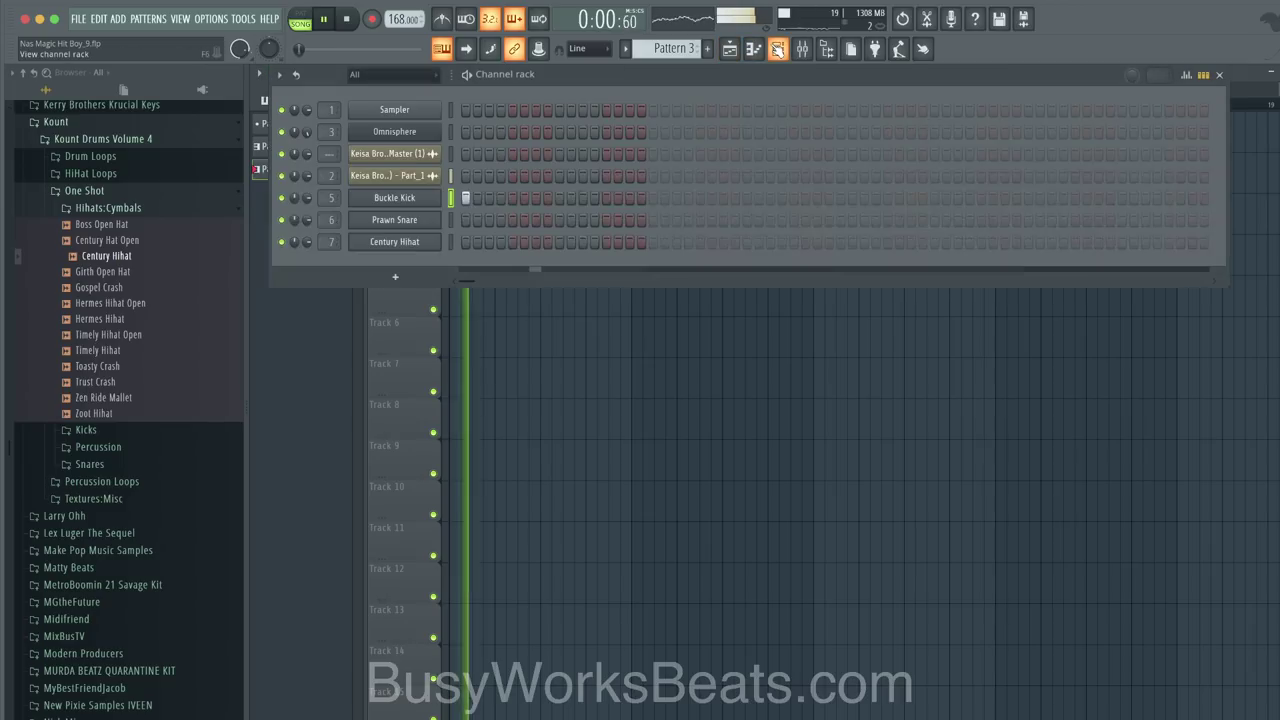
key(space)
click(547, 221)
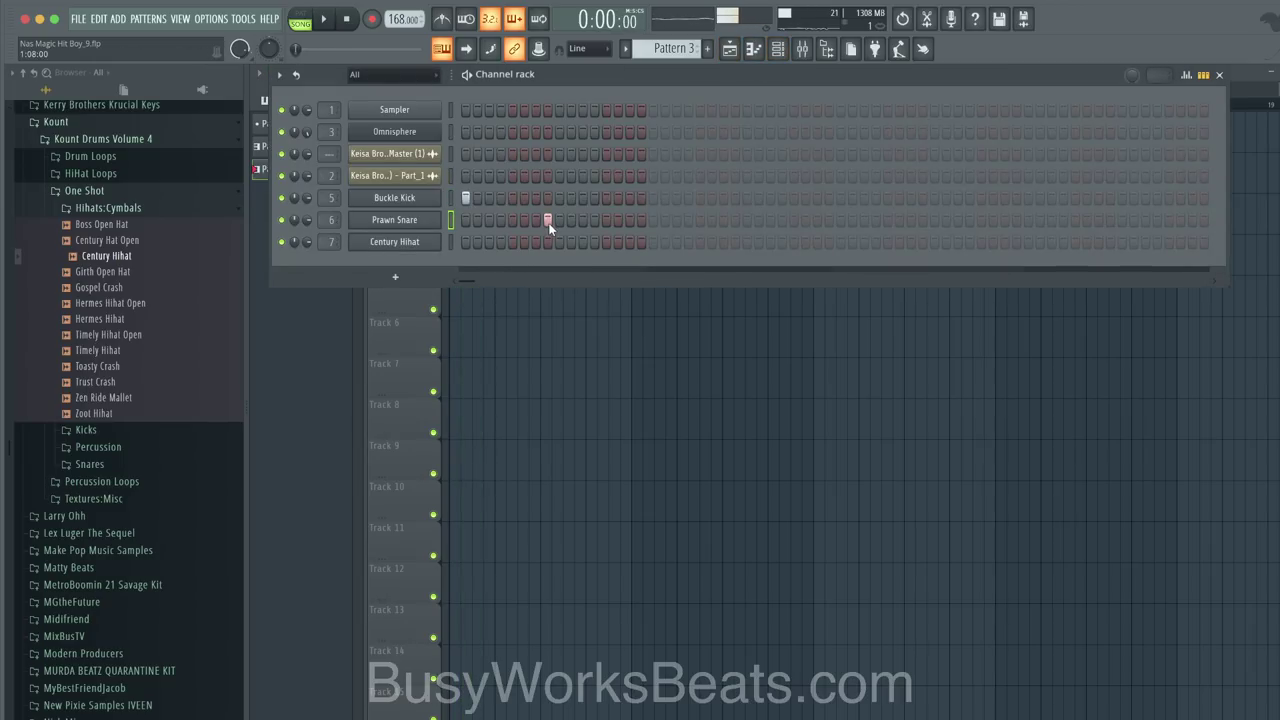
key(space)
click(747, 221)
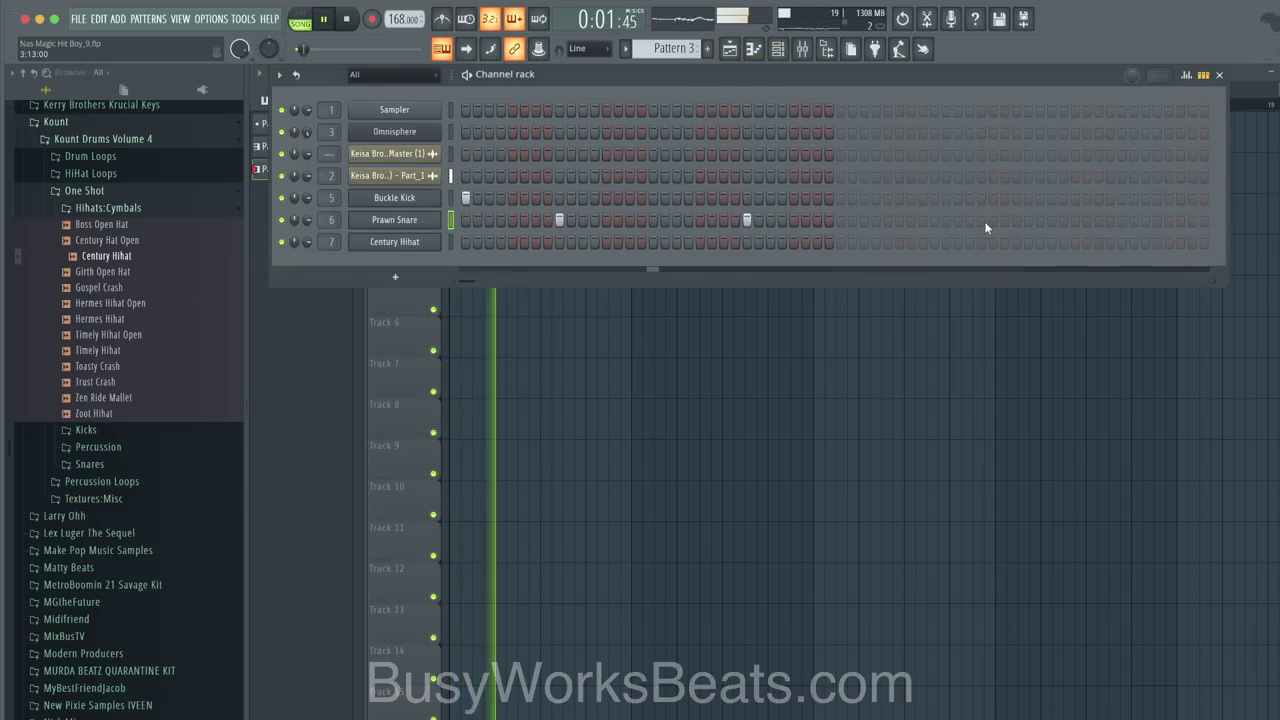
click(934, 221)
click(1122, 220)
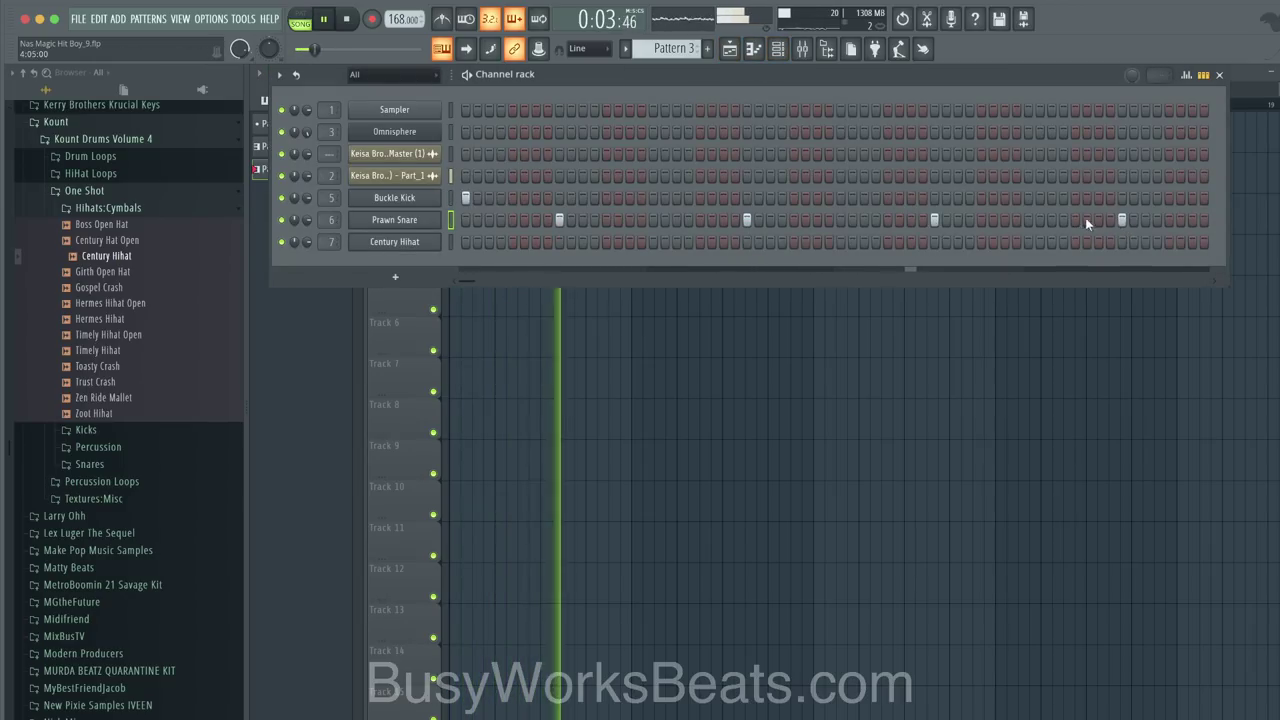
Step: Add an extra Prawn Snare hit on step 47 and lower its velocity
click(1005, 220)
click(1187, 75)
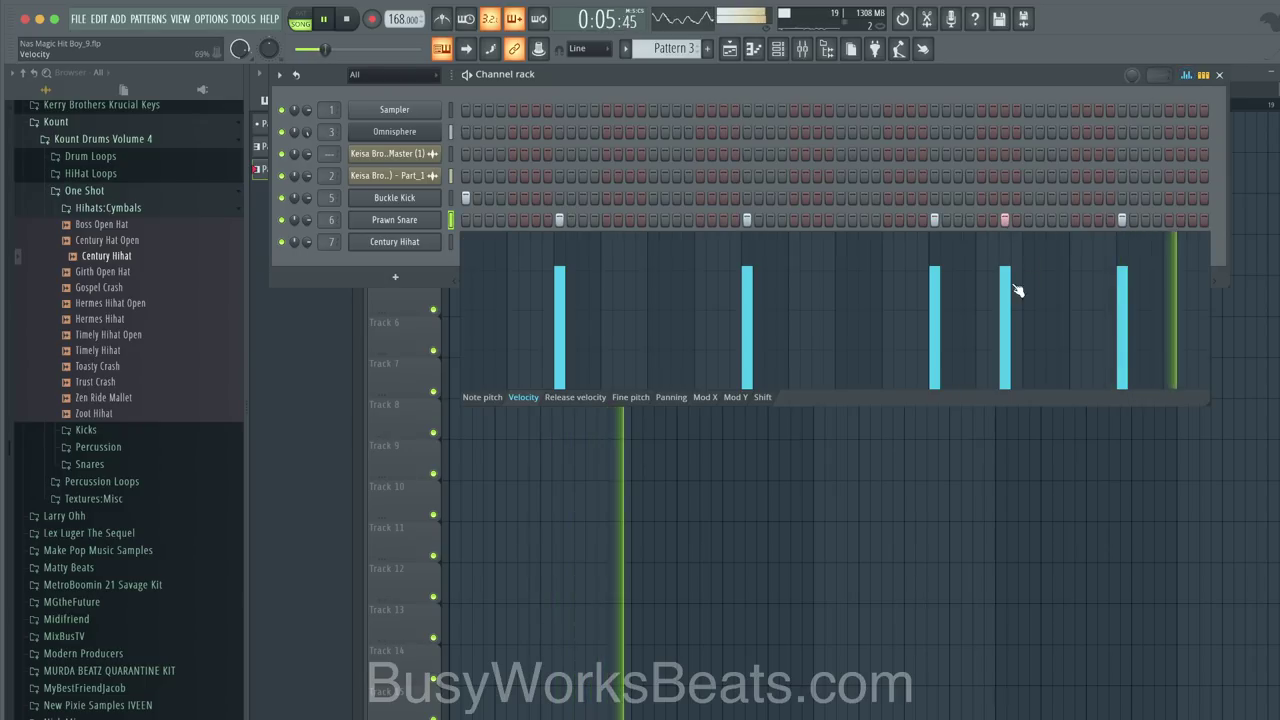
click(1005, 296)
Step: Fill the Century Hihat channel with a hit every 4 steps
click(451, 243)
right_click(438, 242)
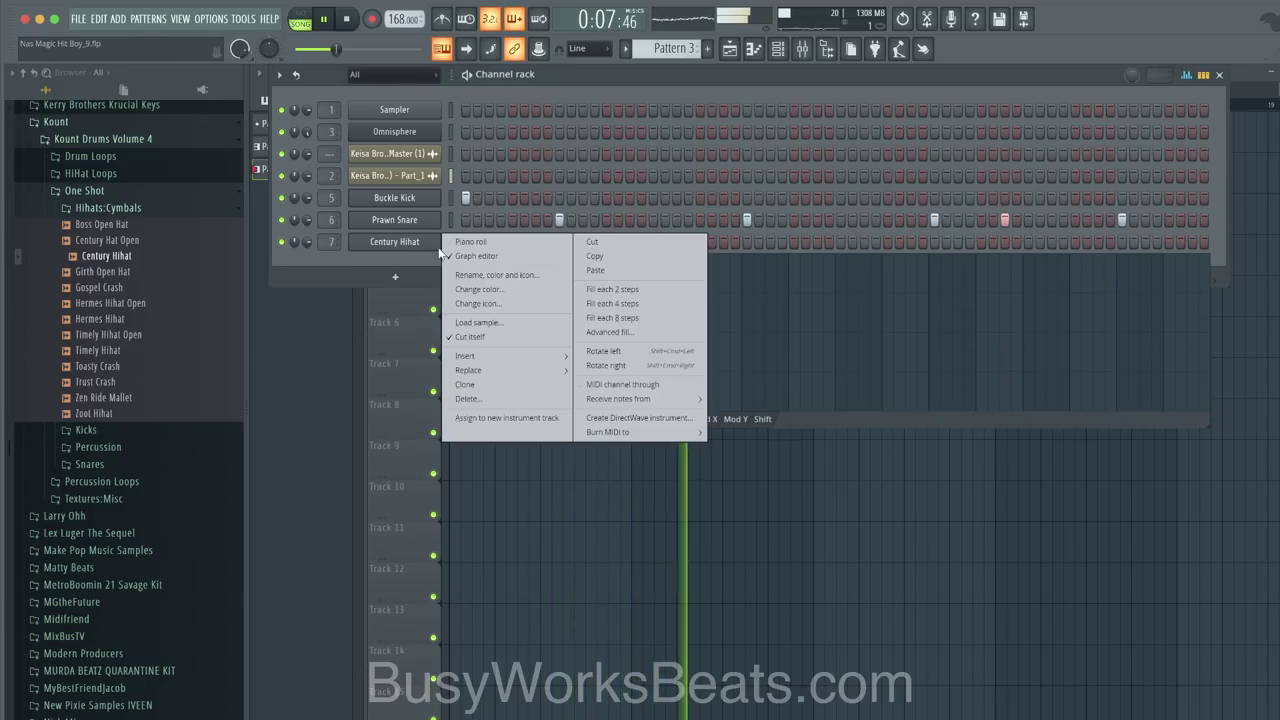
click(616, 290)
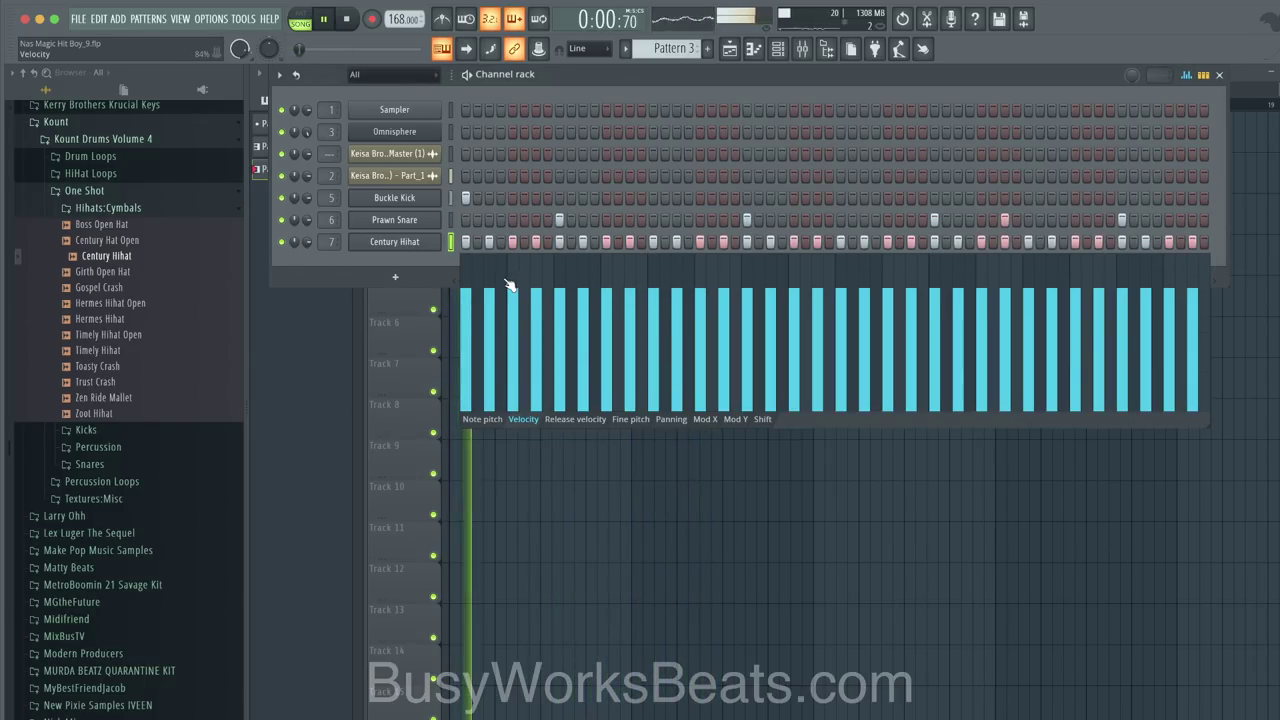
right_click(436, 241)
click(624, 304)
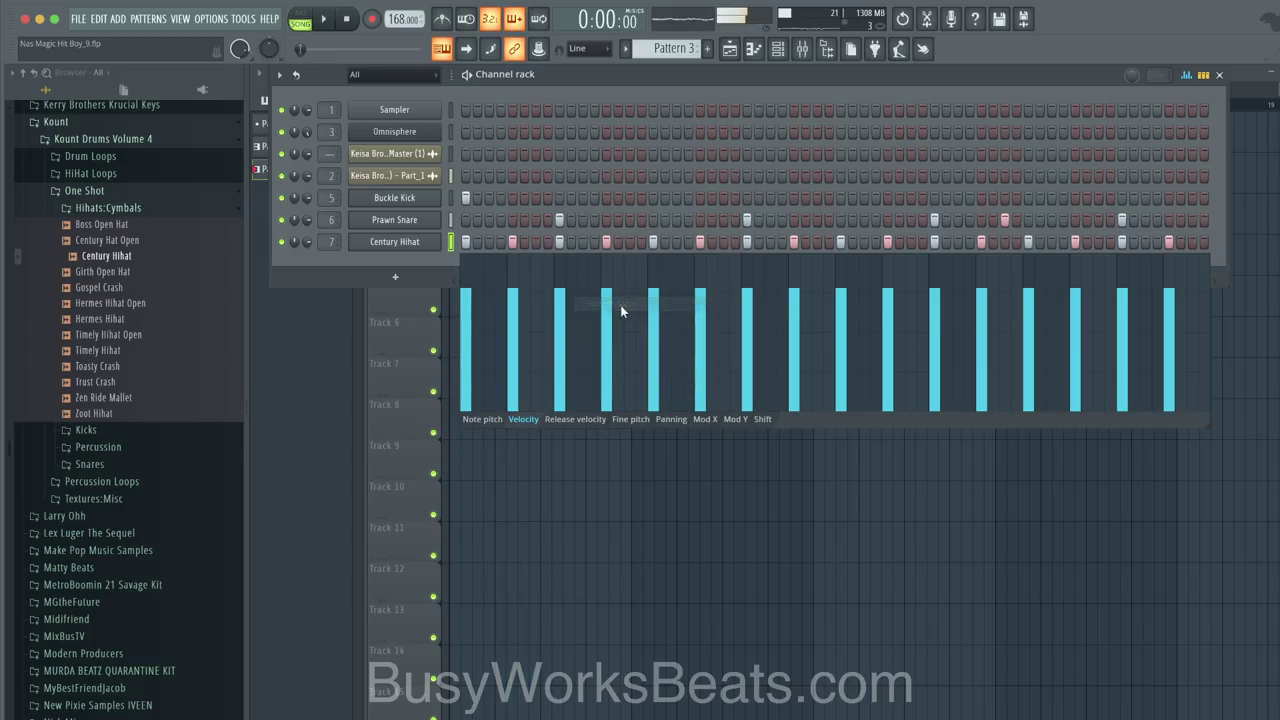
Step: Lower the velocity of every second Century Hihat hit, from step 5 to step 61, to slightly varying levels around 60–65%
click(512, 321)
click(606, 304)
click(700, 311)
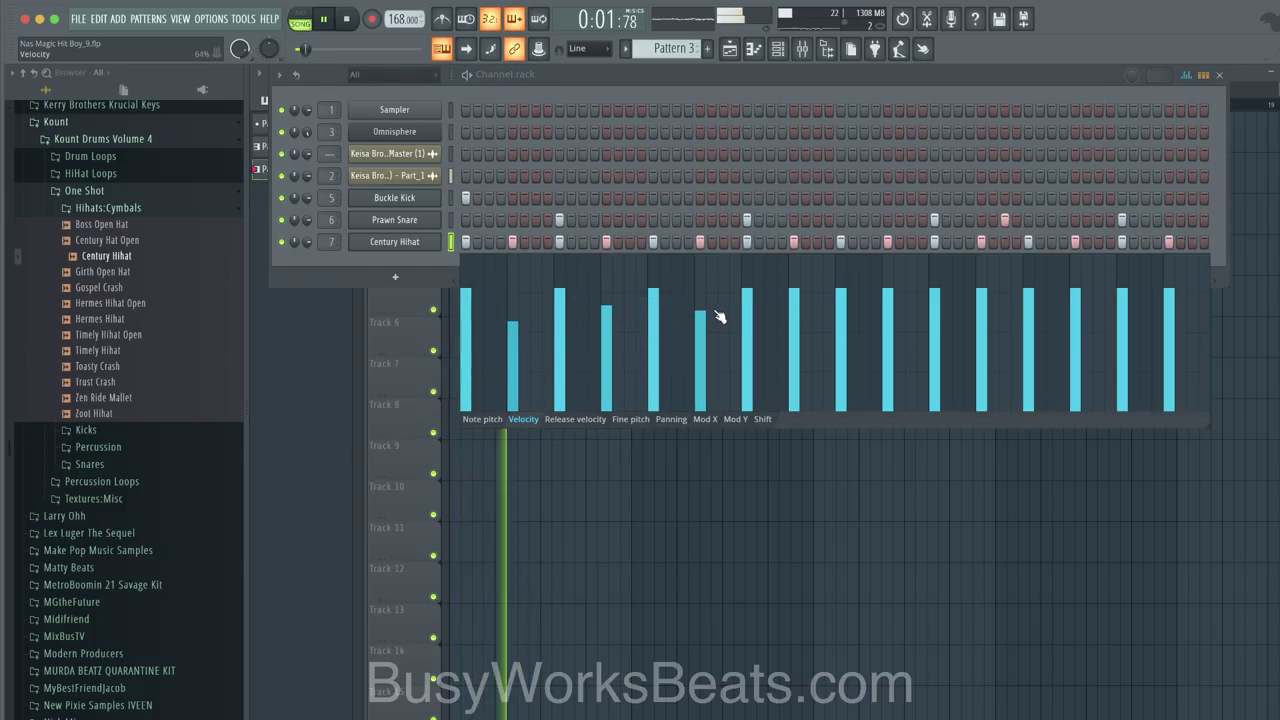
click(794, 309)
click(888, 313)
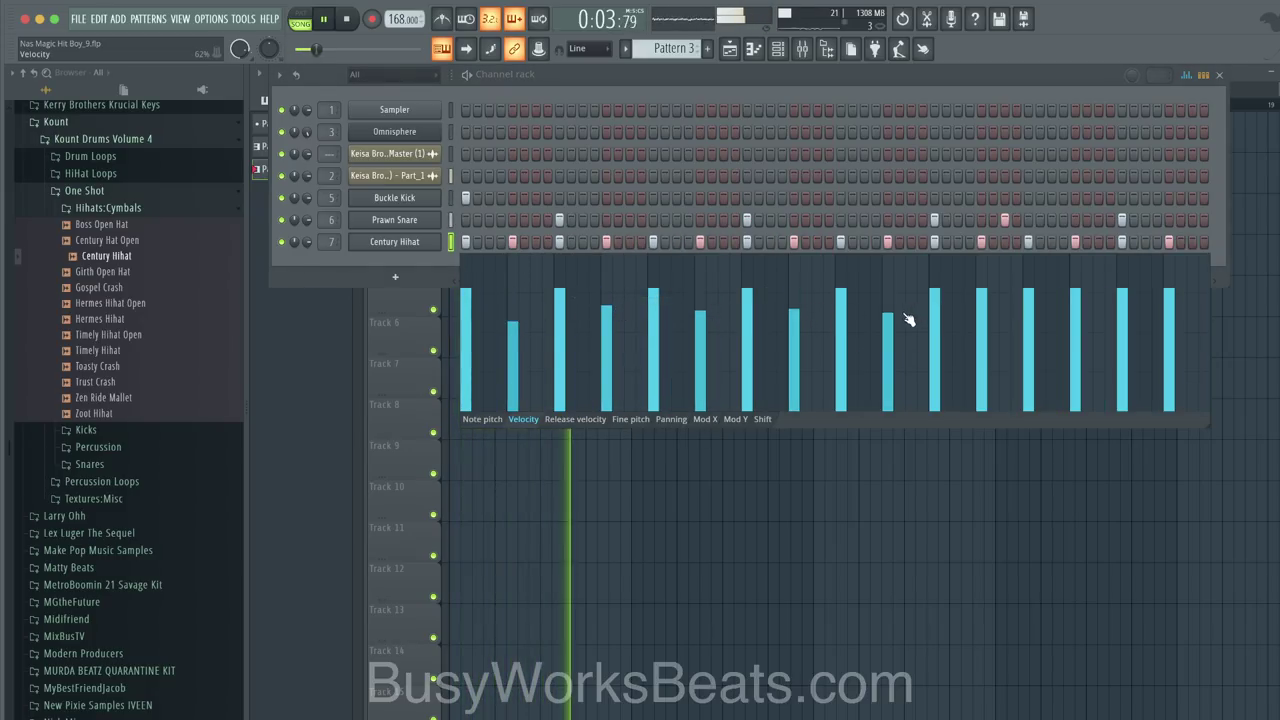
click(982, 320)
click(1075, 319)
click(1169, 316)
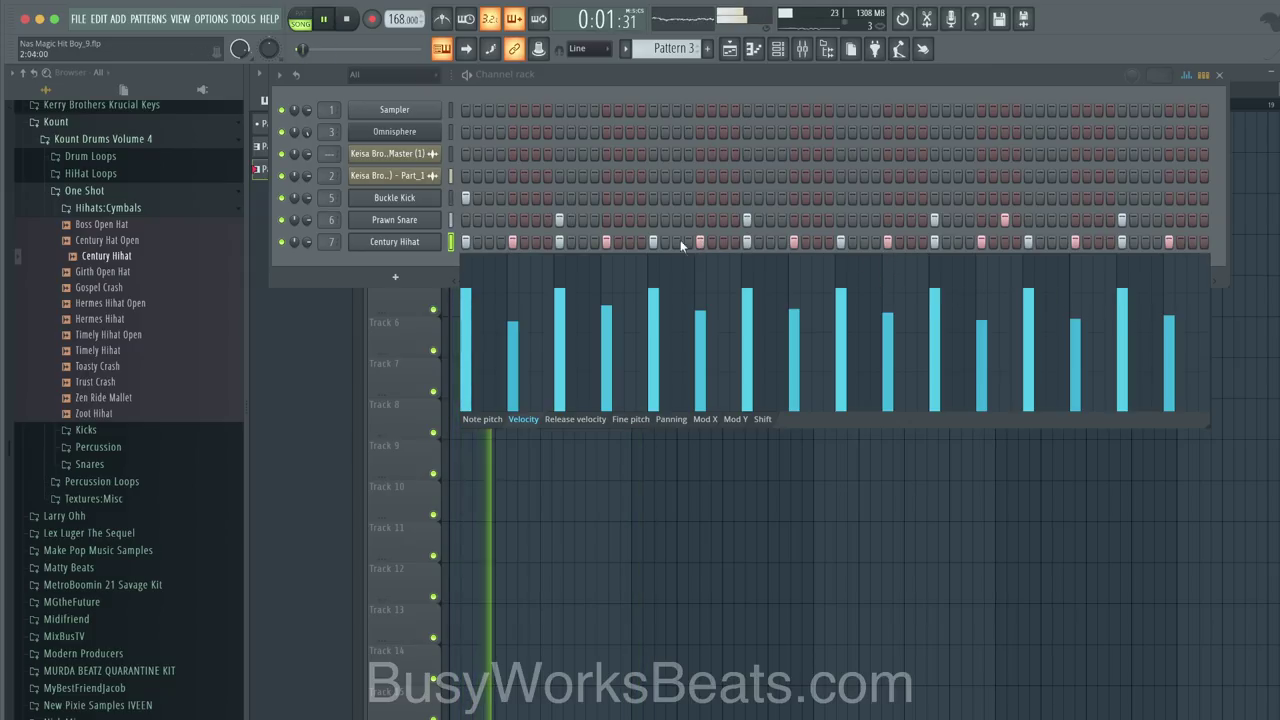
click(394, 241)
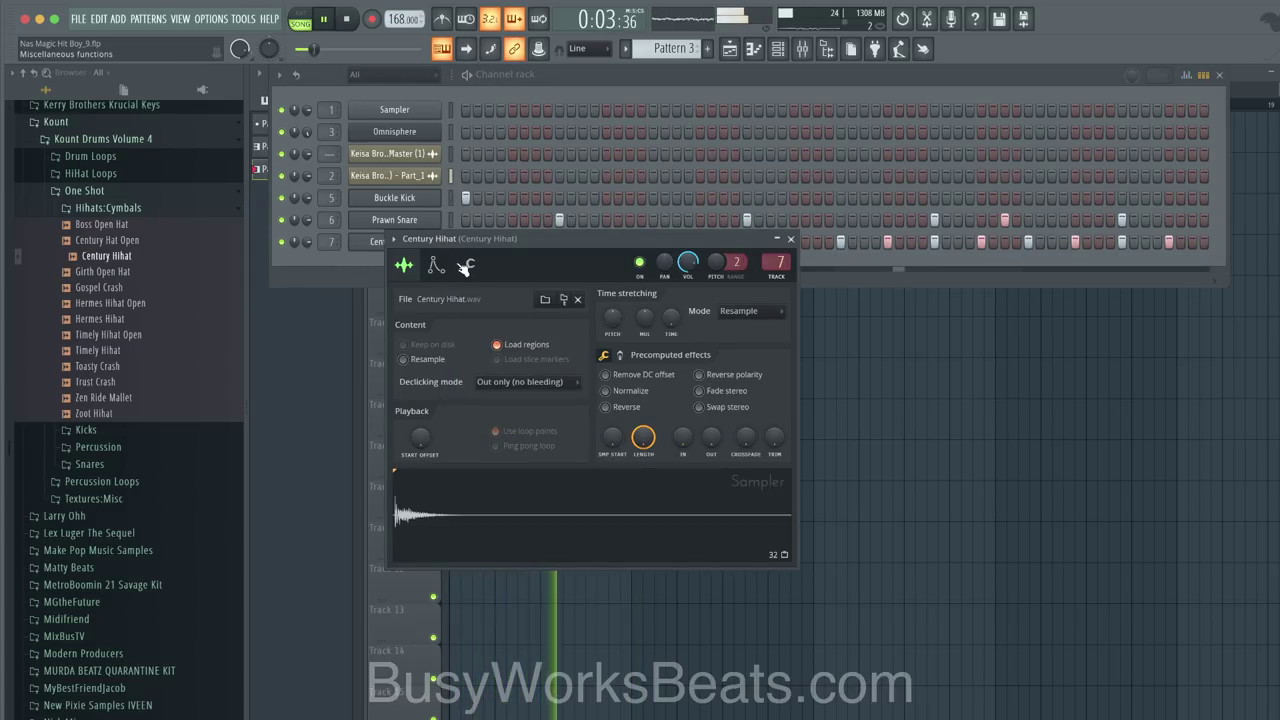
click(790, 241)
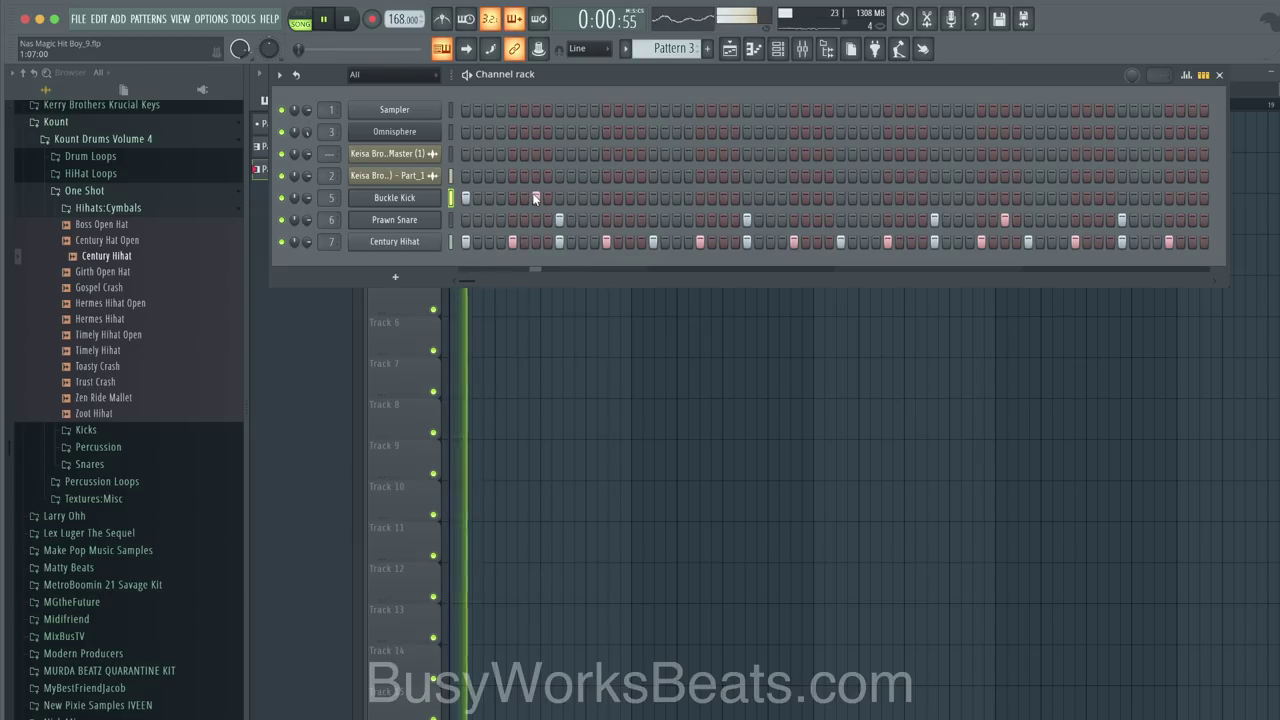
Step: Place additional Buckle Kick hits on steps 15, 21, 33, 47 and 53 of Pattern 3
click(630, 197)
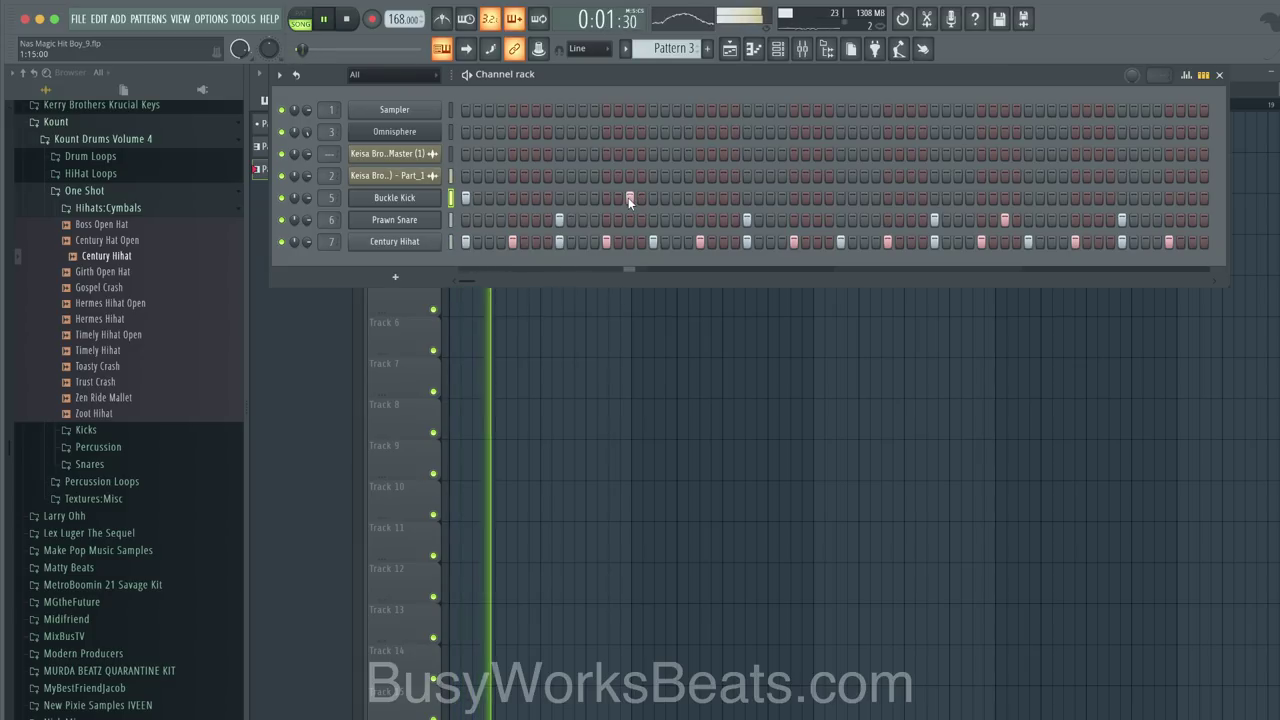
click(841, 197)
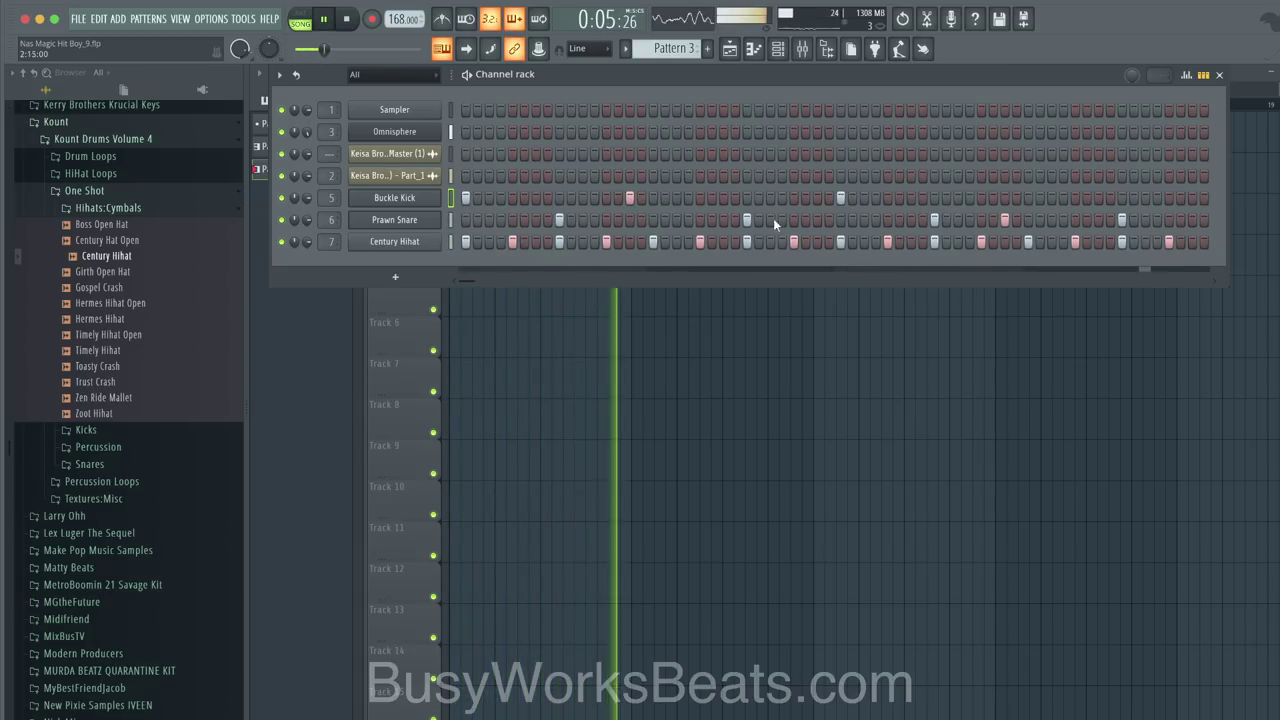
click(698, 197)
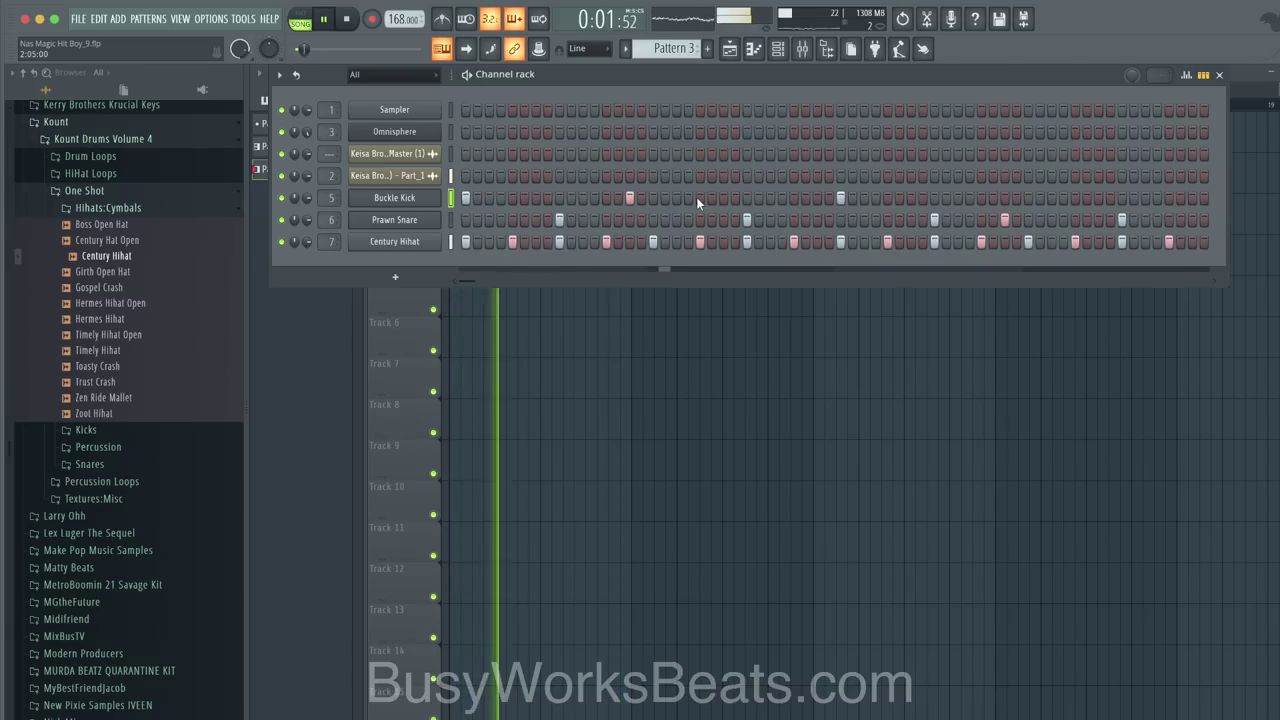
click(1004, 197)
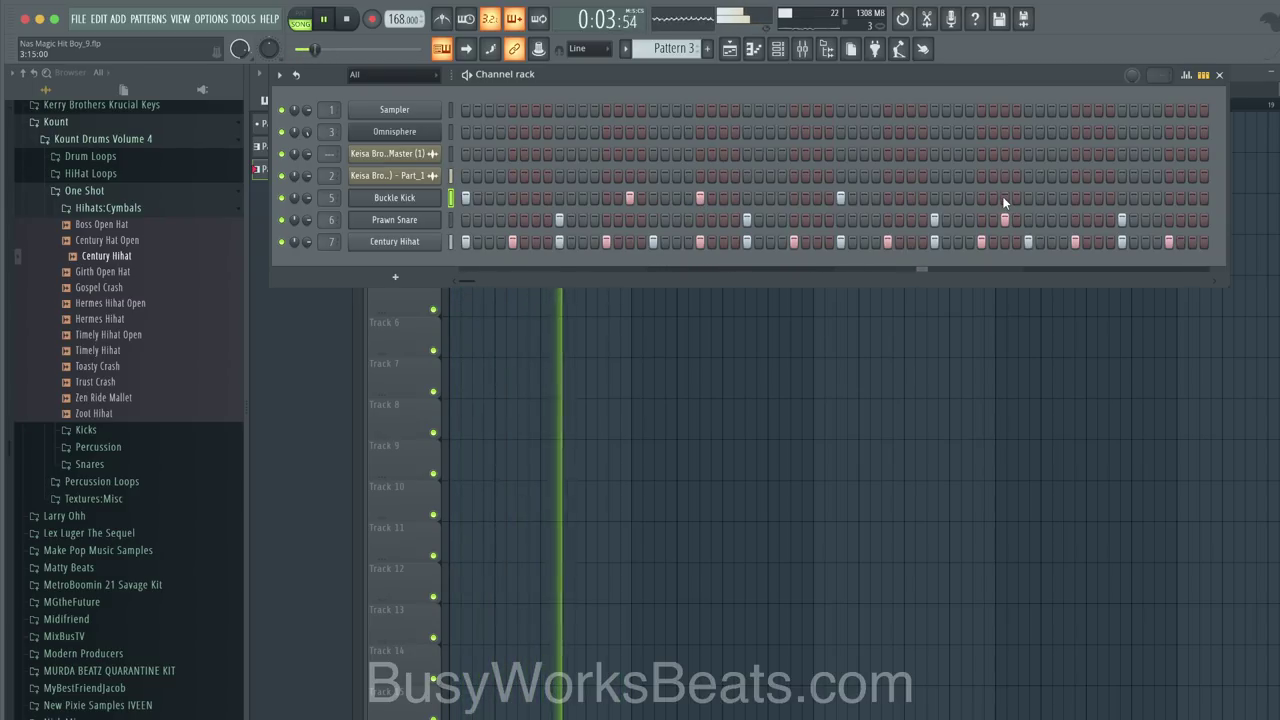
click(1075, 197)
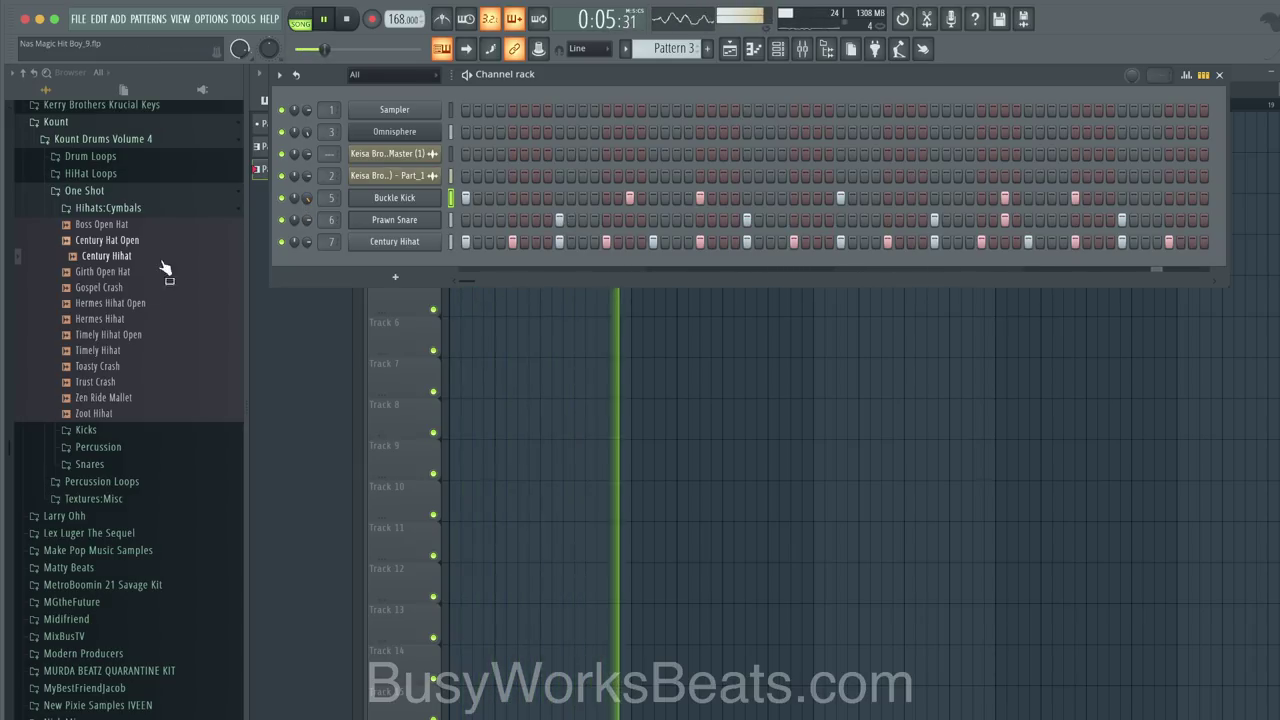
Step: Stop playback, coarsen the playlist snap and duplicate the Pattern 3 clip along Track 4 until four clips run up to bar 17
click(573, 466)
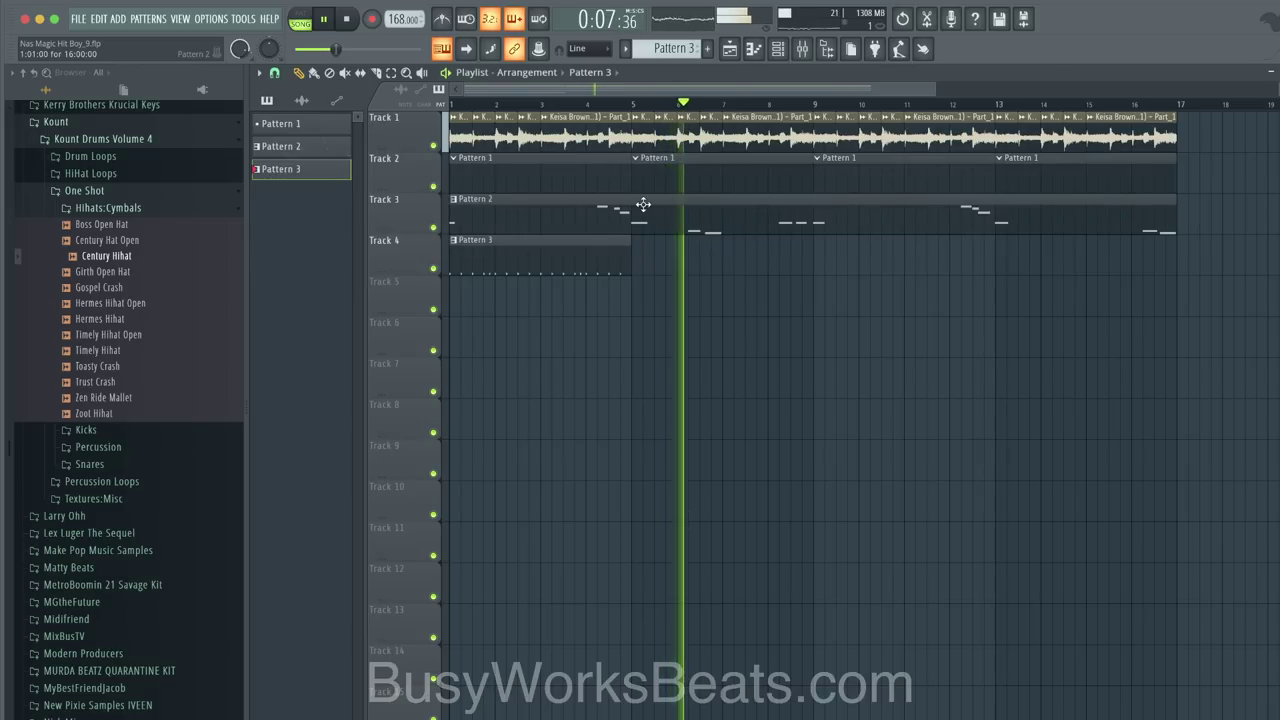
click(636, 258)
key(space)
right_click(650, 262)
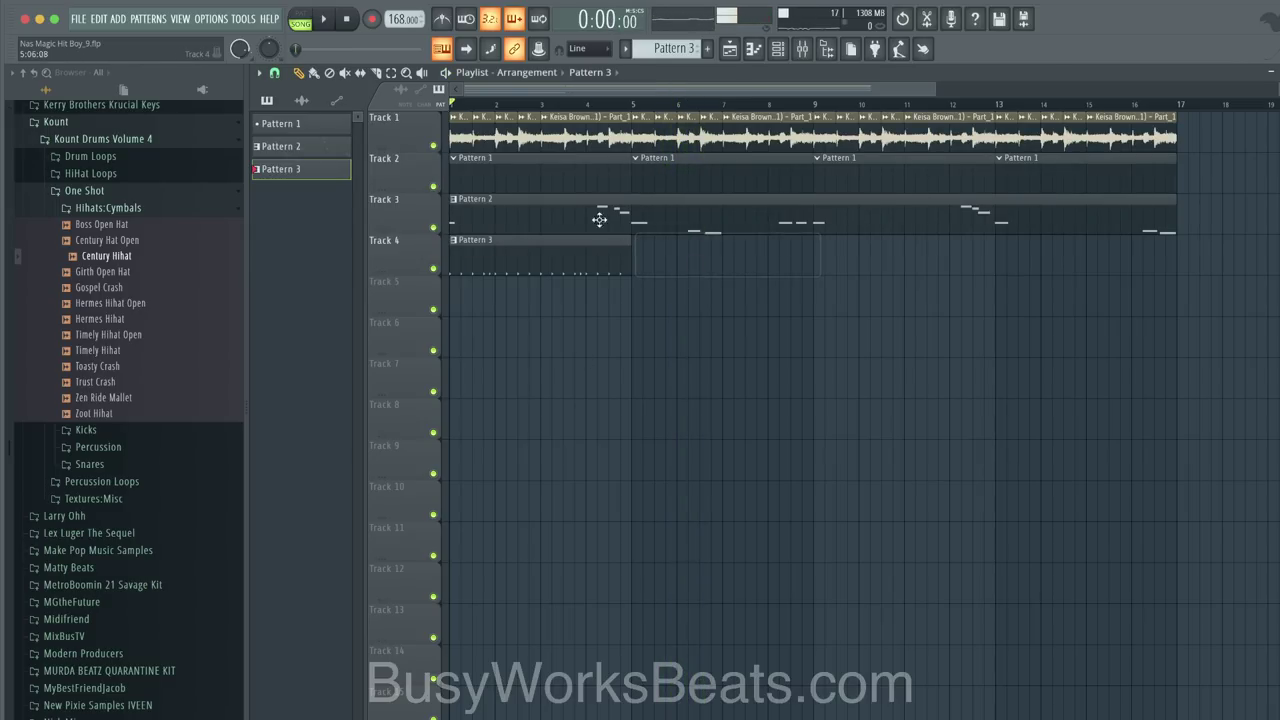
click(274, 73)
click(294, 300)
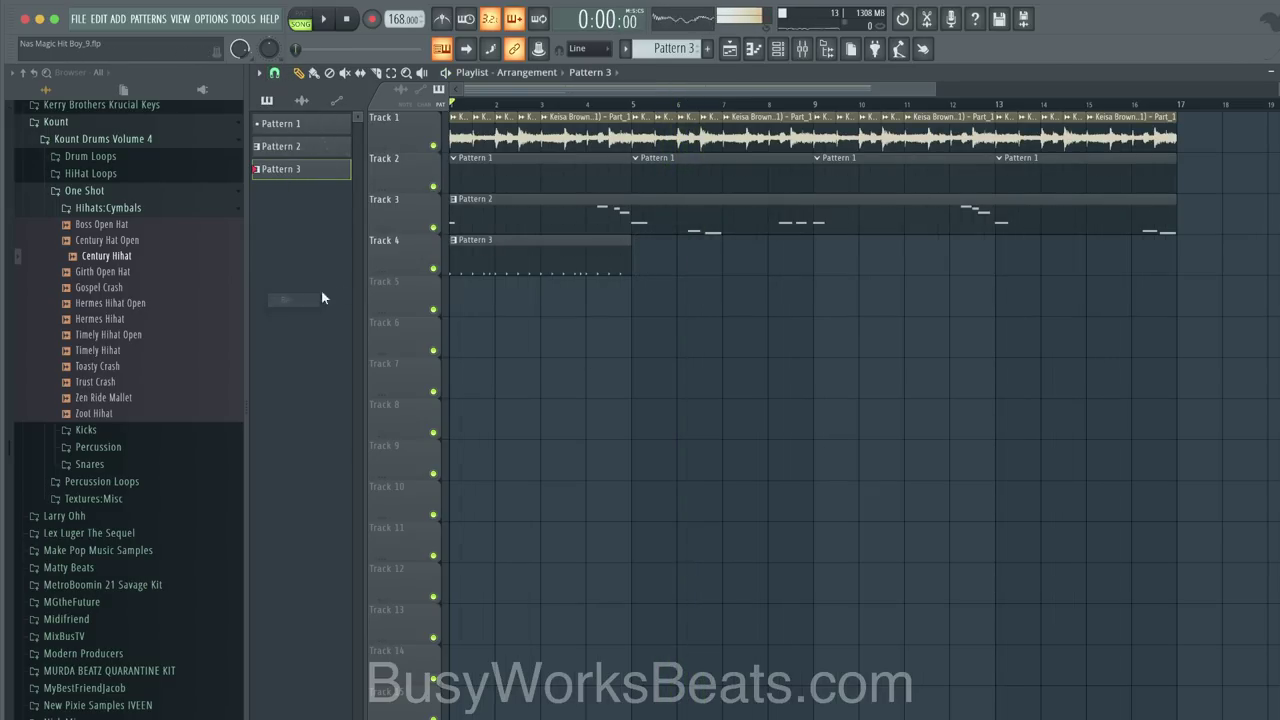
ctrl+click(524, 265)
key(ctrl+b)
ctrl+click(580, 265)
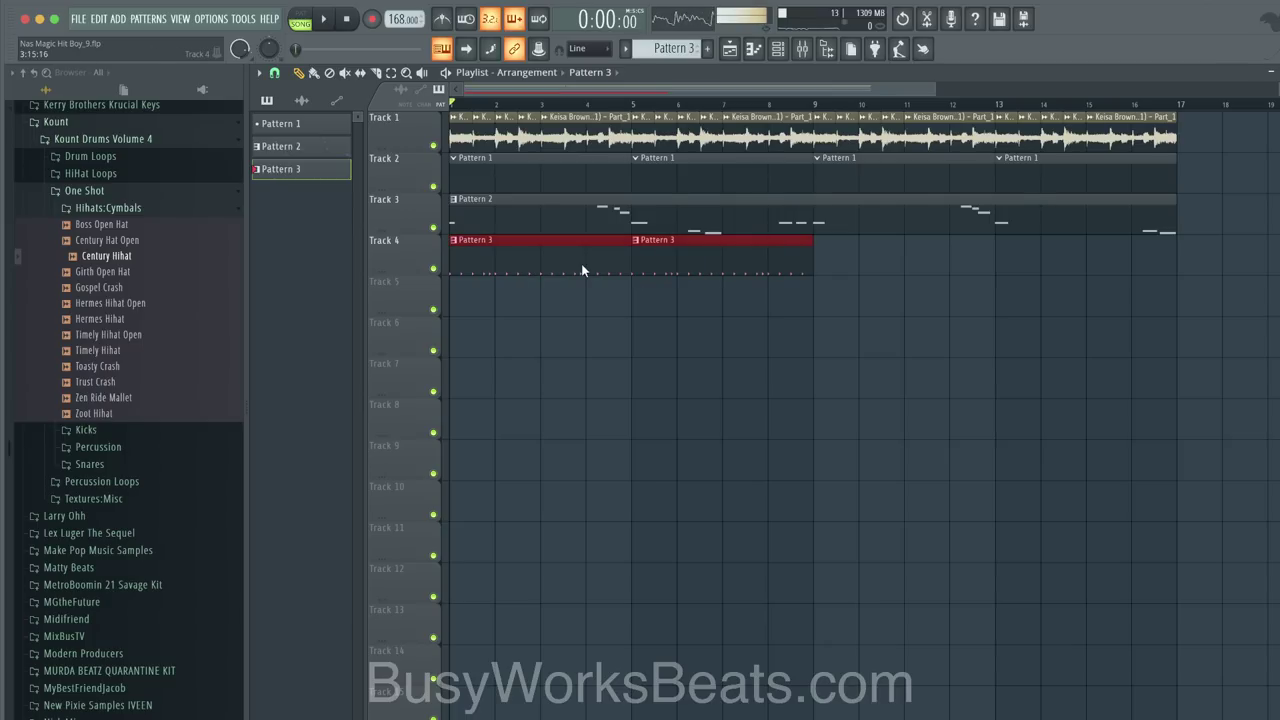
key(ctrl+b)
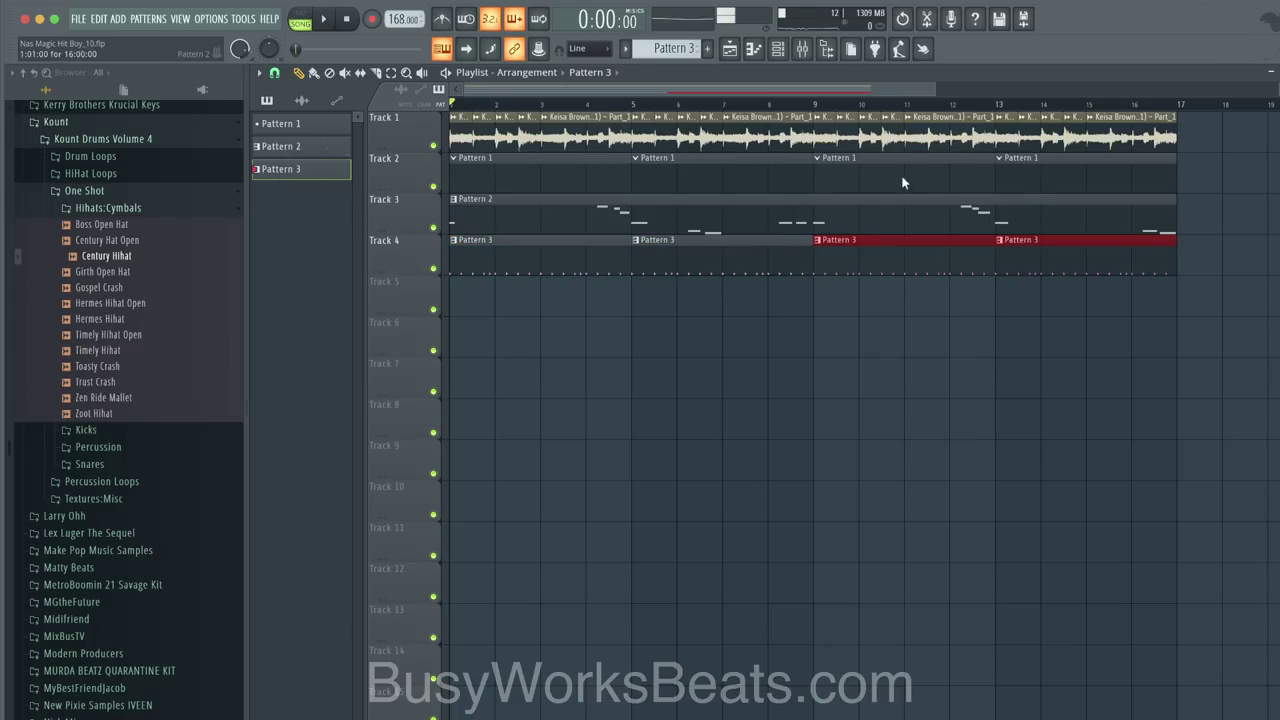
Step: Audition the Omnisphere patches Moogie Boogie, Justified Minimoog Square, Clicky Deep Minimoog, Snappy Cwejman and SUB37 - Classic Pulsing Bass 2
click(778, 48)
click(407, 133)
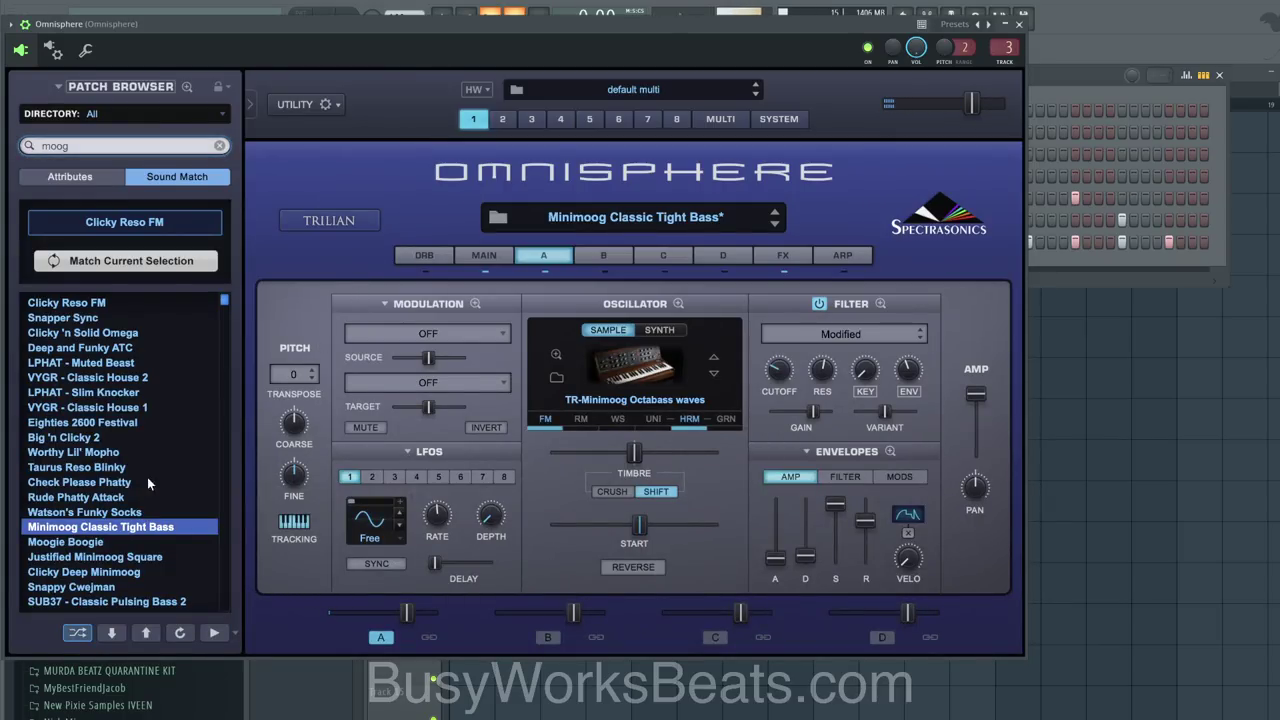
click(120, 541)
click(112, 557)
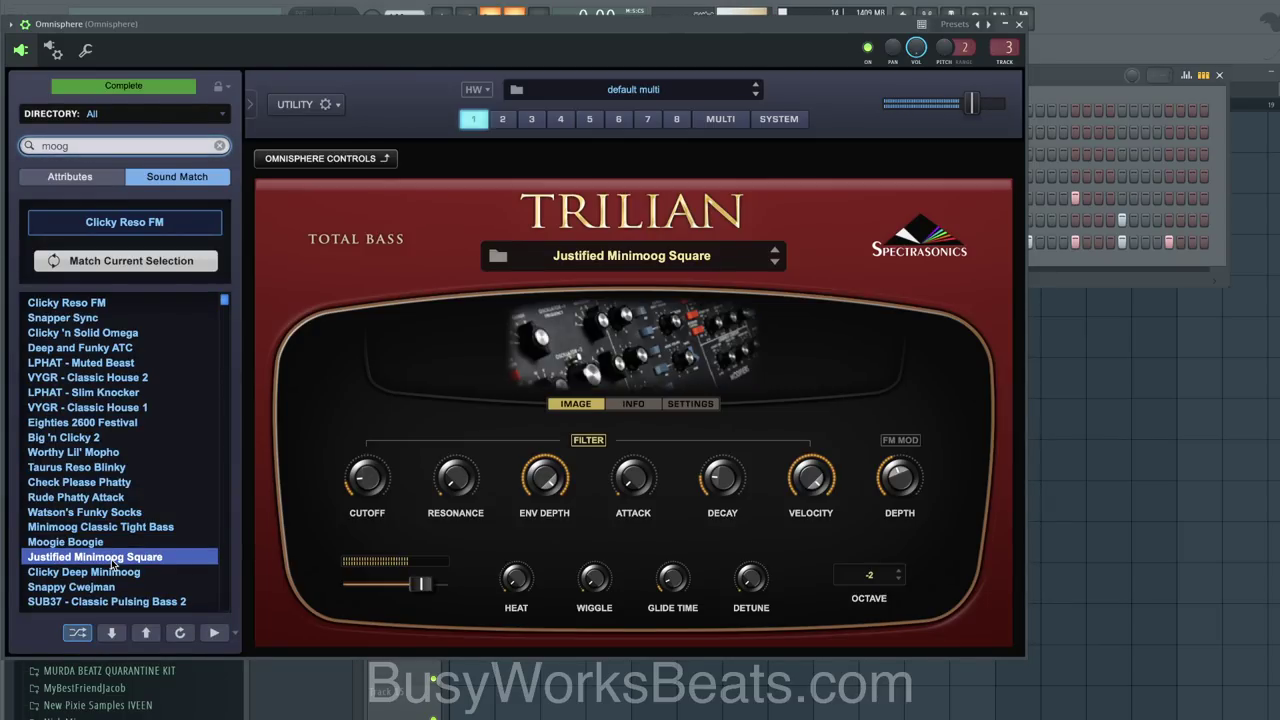
scroll(110, 560, down, 3)
click(98, 453)
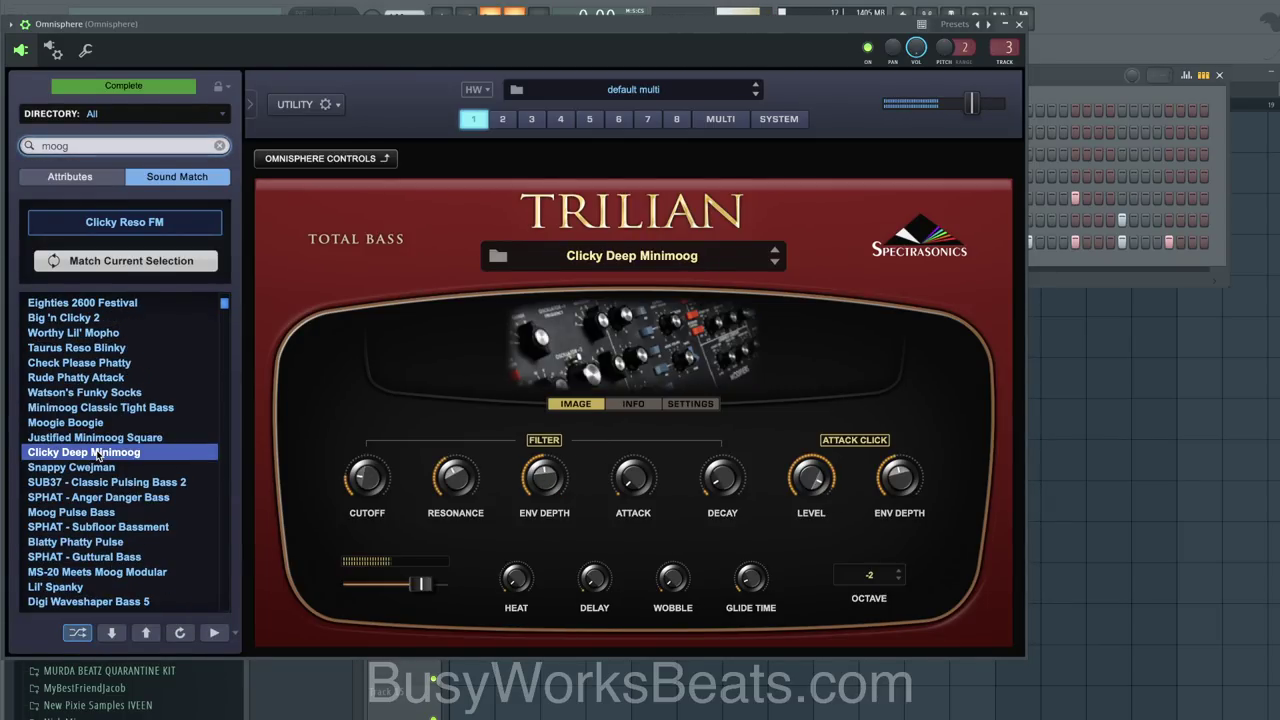
click(97, 468)
click(93, 483)
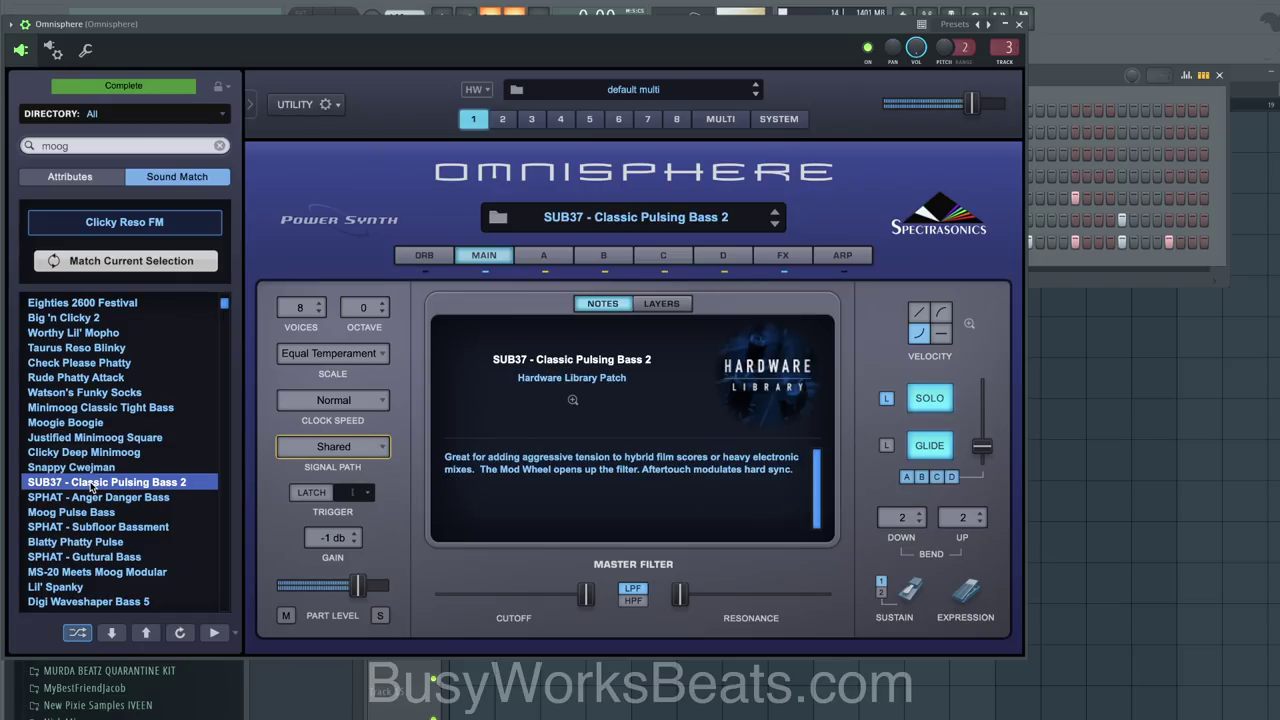
Step: Examine the layers of the SUB37 - Classic Pulsing Bass 2 patch and the modulation sources and routings of layer A
click(766, 257)
click(712, 258)
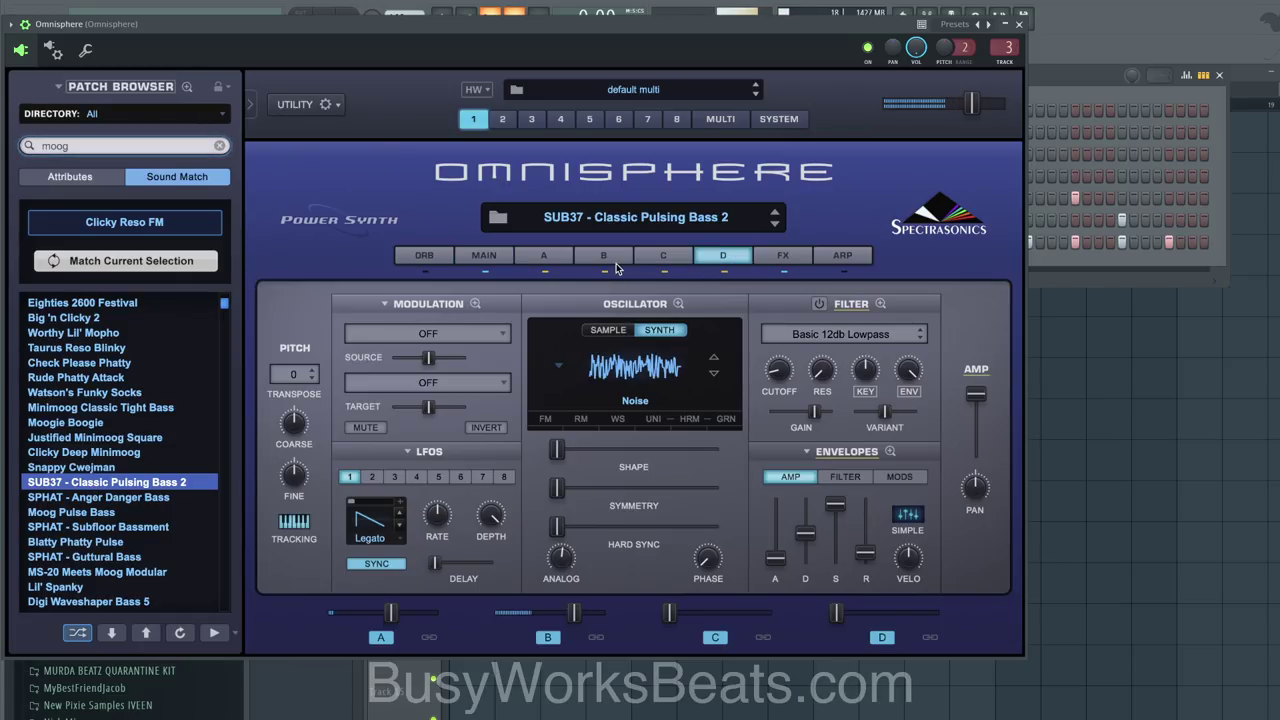
click(503, 262)
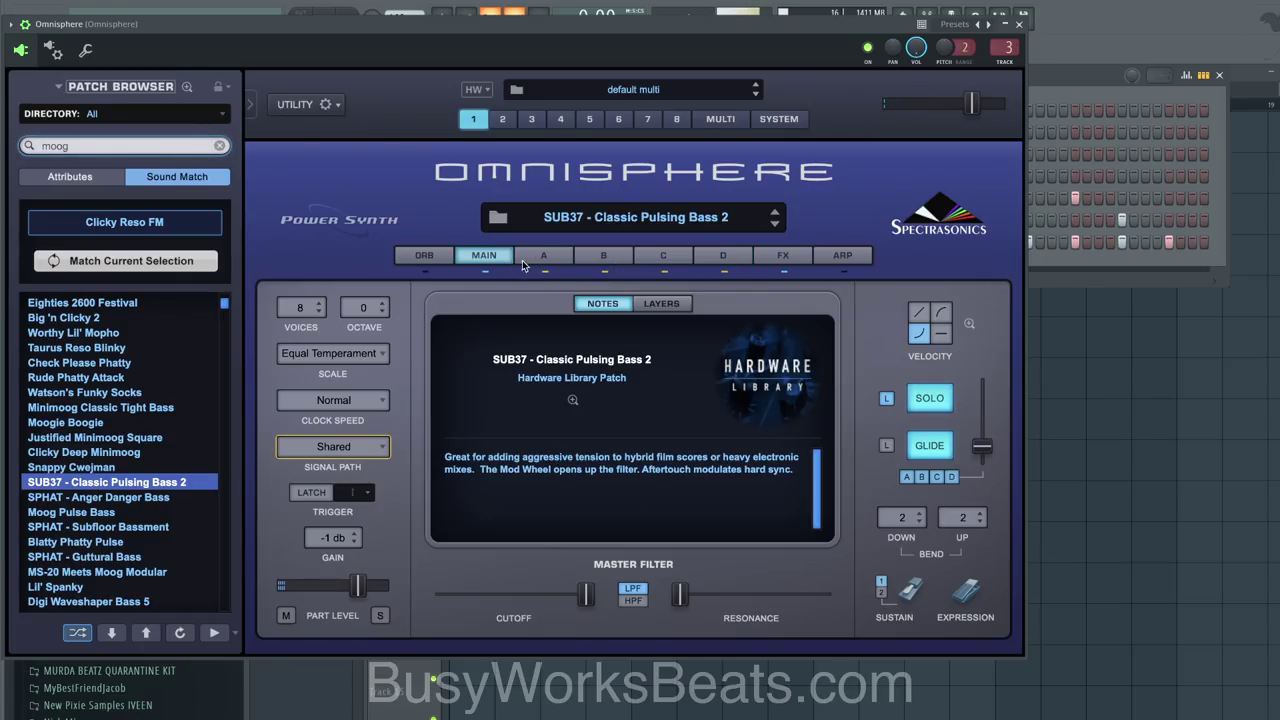
click(541, 259)
click(449, 335)
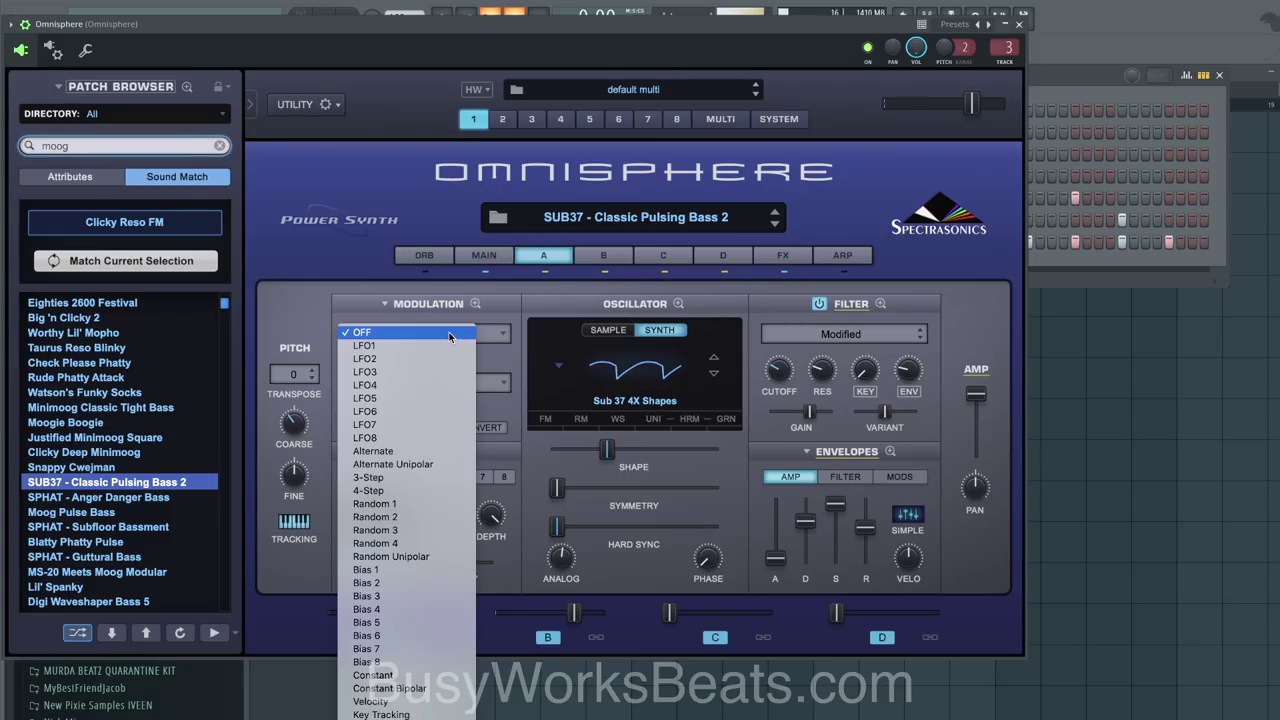
click(380, 306)
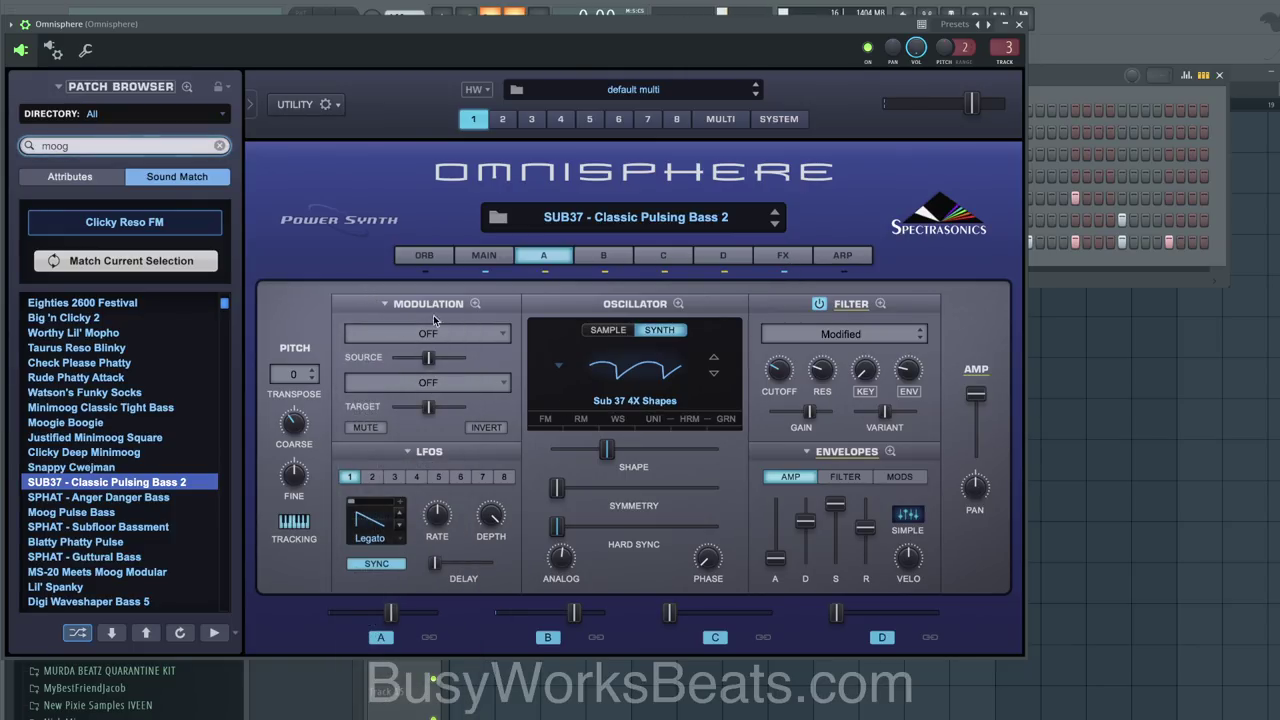
click(378, 304)
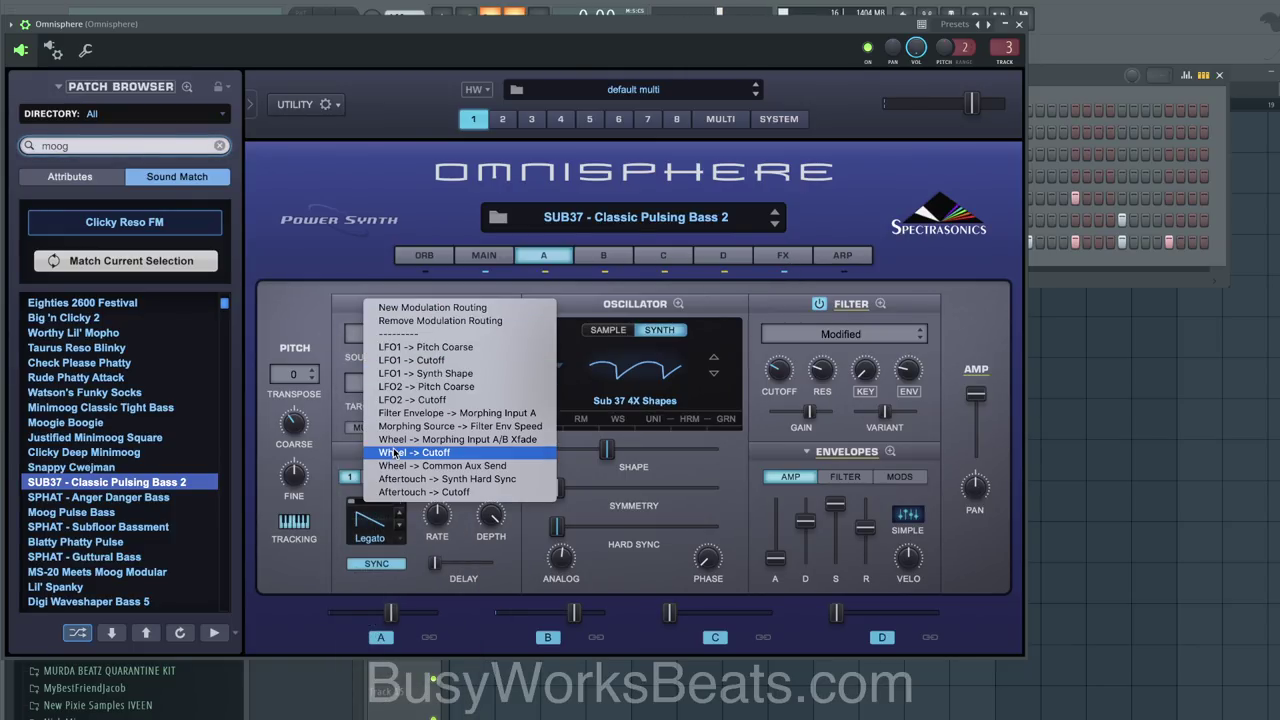
Step: Load the SPHAT - Anger Danger Bass patch and sort the Synth Bass patch list by rating
click(126, 505)
click(130, 502)
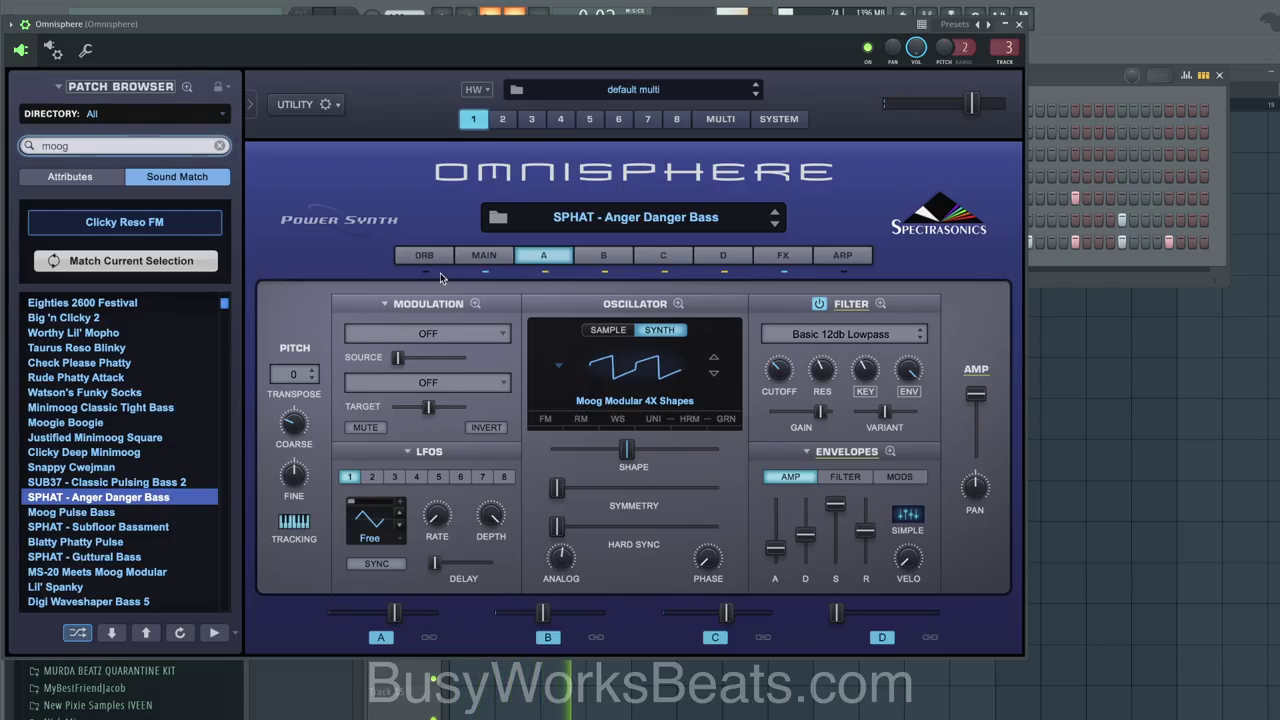
click(70, 177)
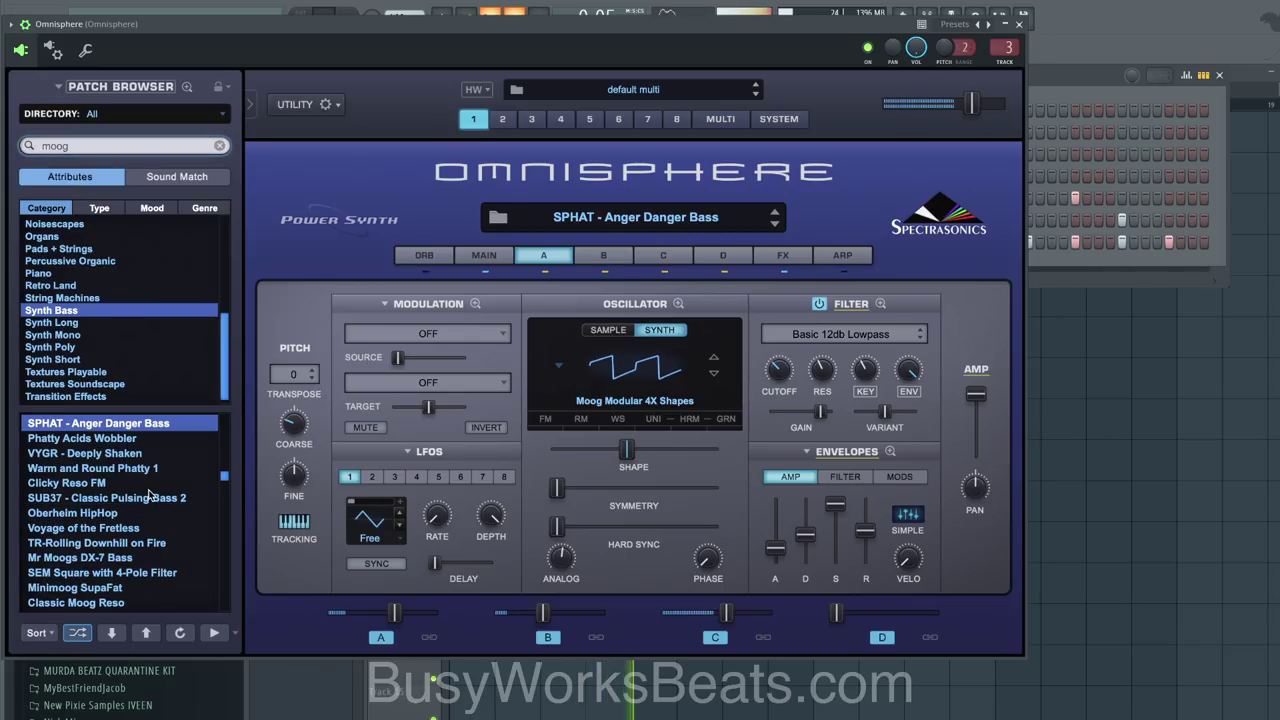
click(36, 632)
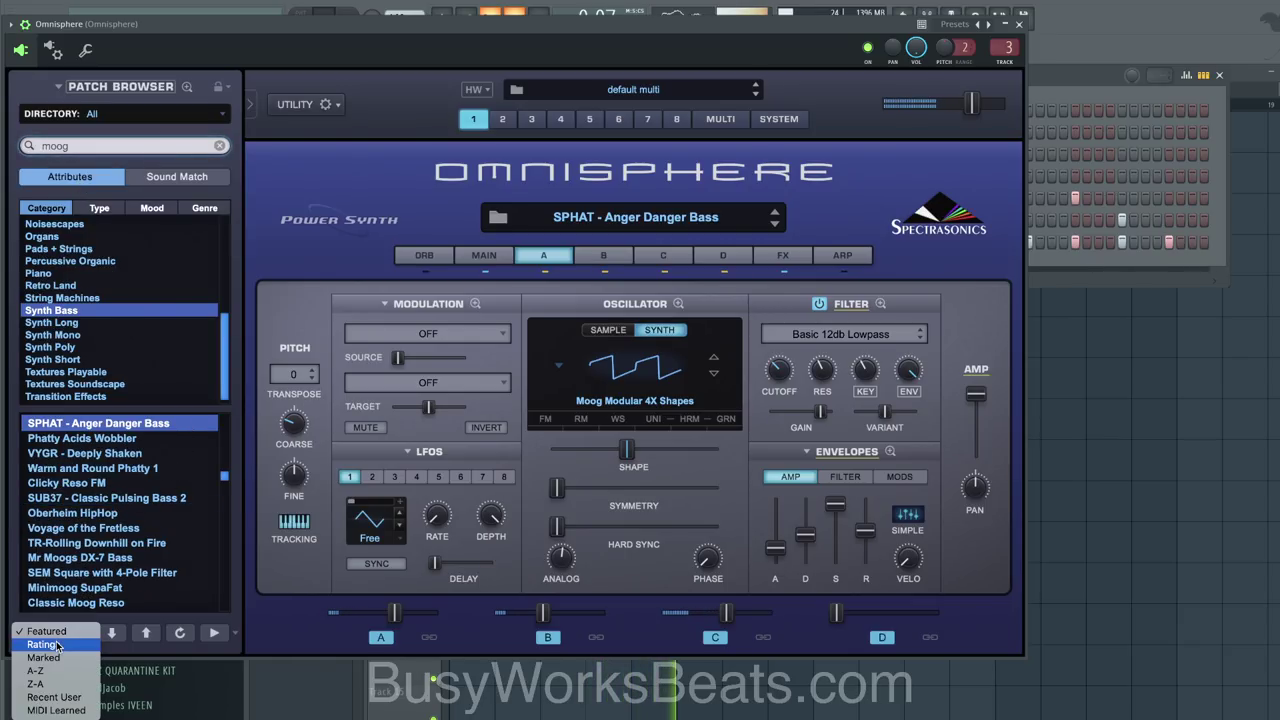
click(60, 646)
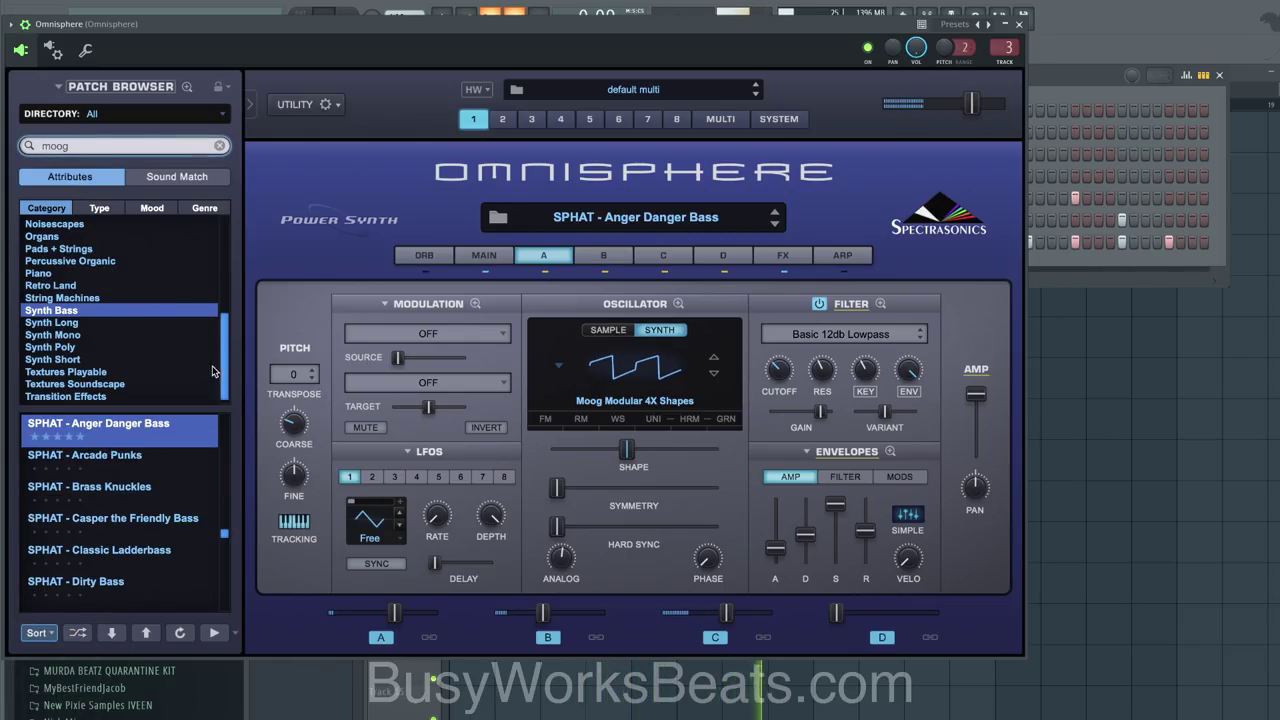
Step: Audition SPHAT patches Arcade Punks, Brass Knuckles, Casper the Friendly Bass and Dirty Bass, return to Anger Danger Bass and close Omnisphere
click(152, 457)
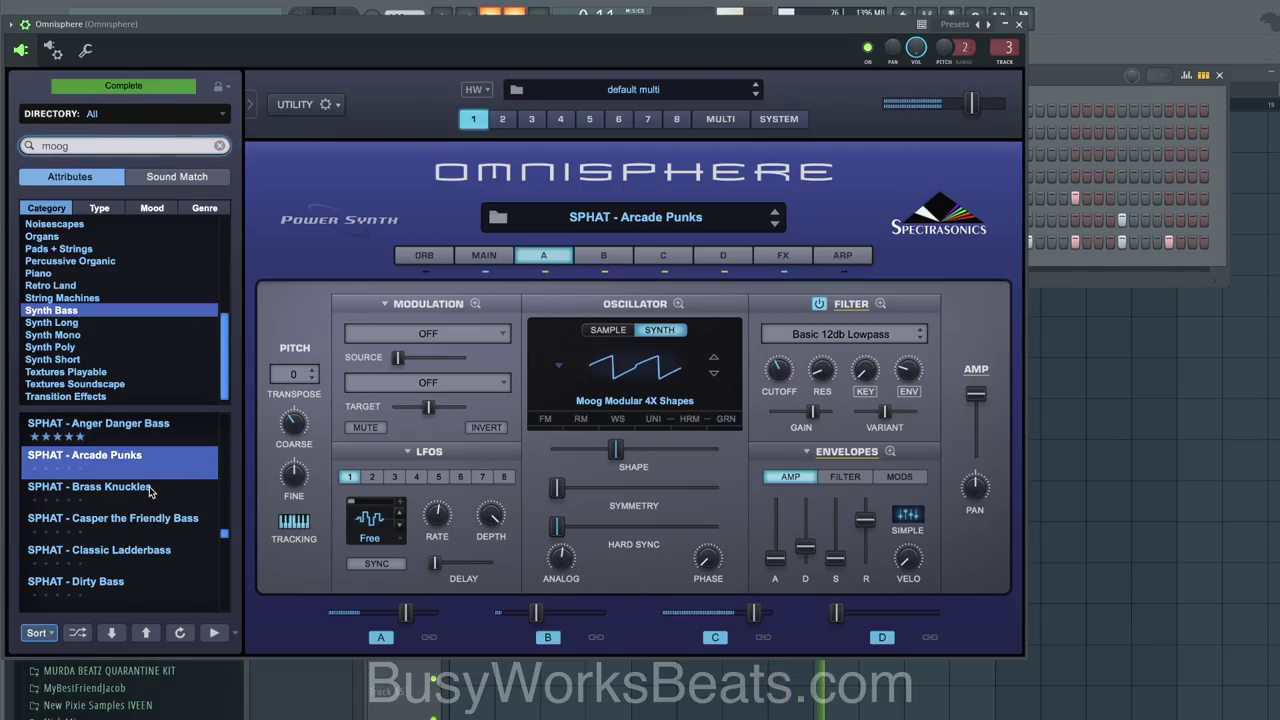
click(150, 487)
click(168, 518)
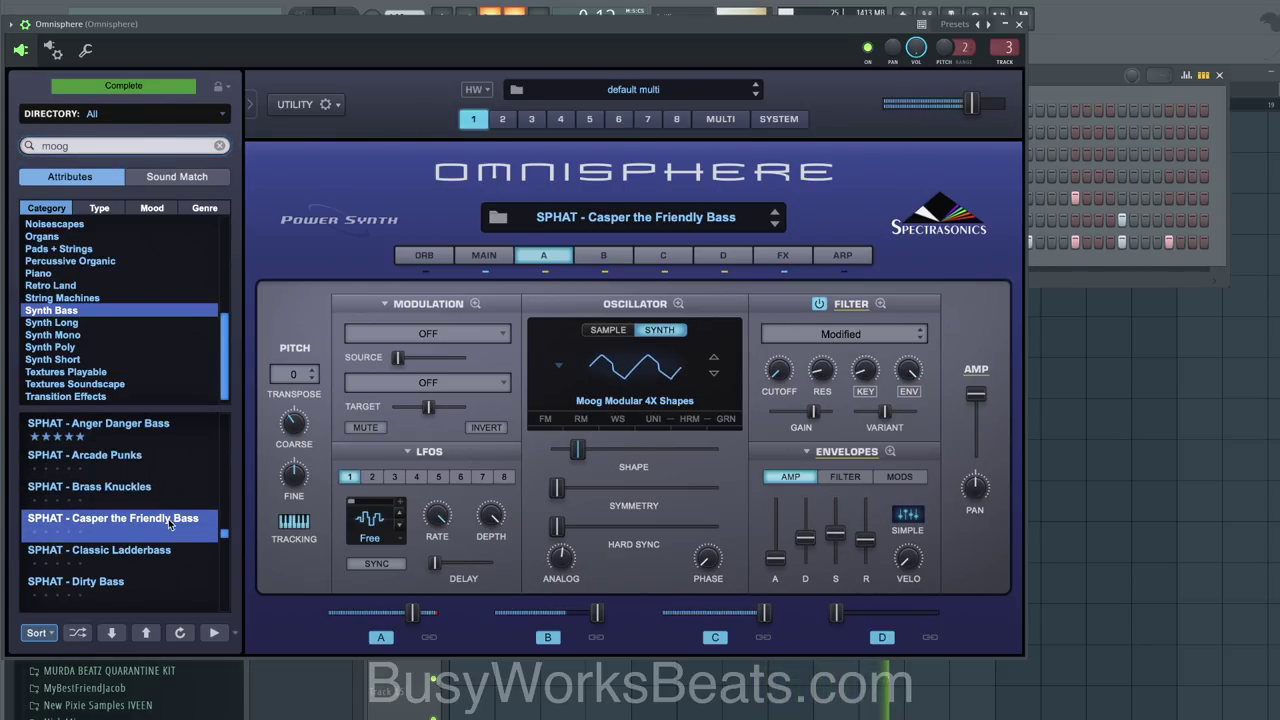
click(127, 580)
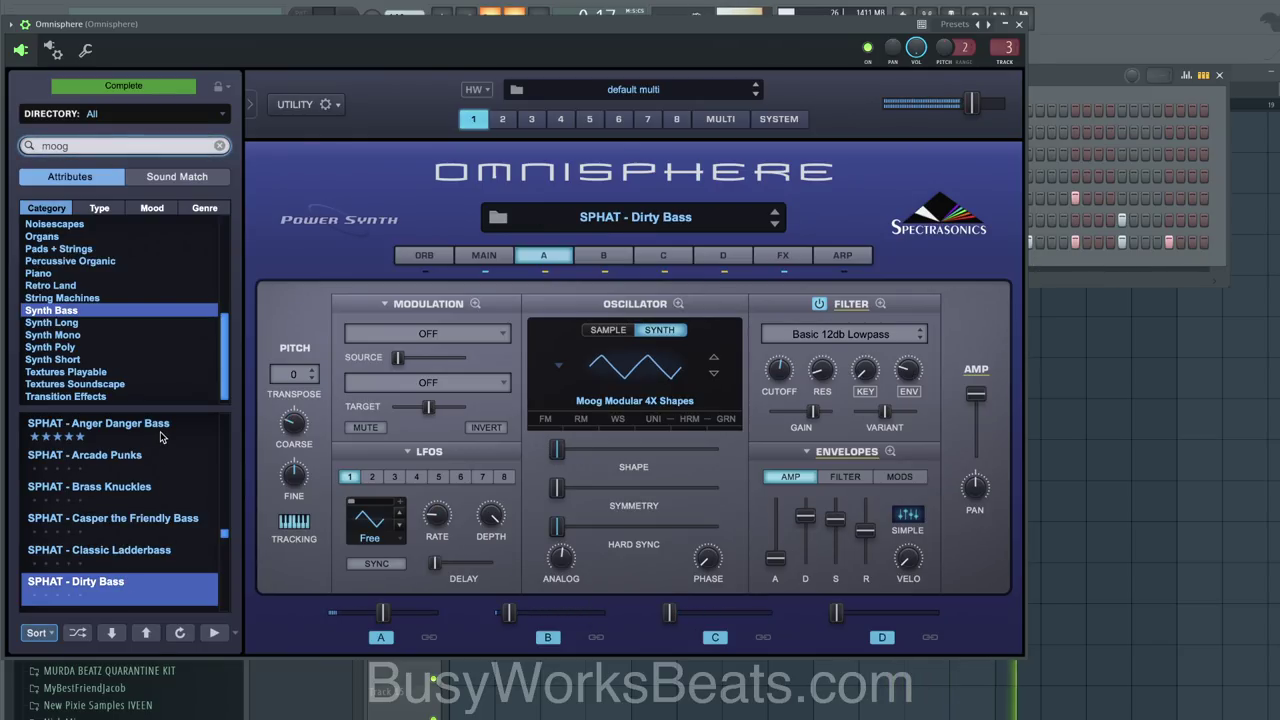
click(160, 437)
click(1018, 24)
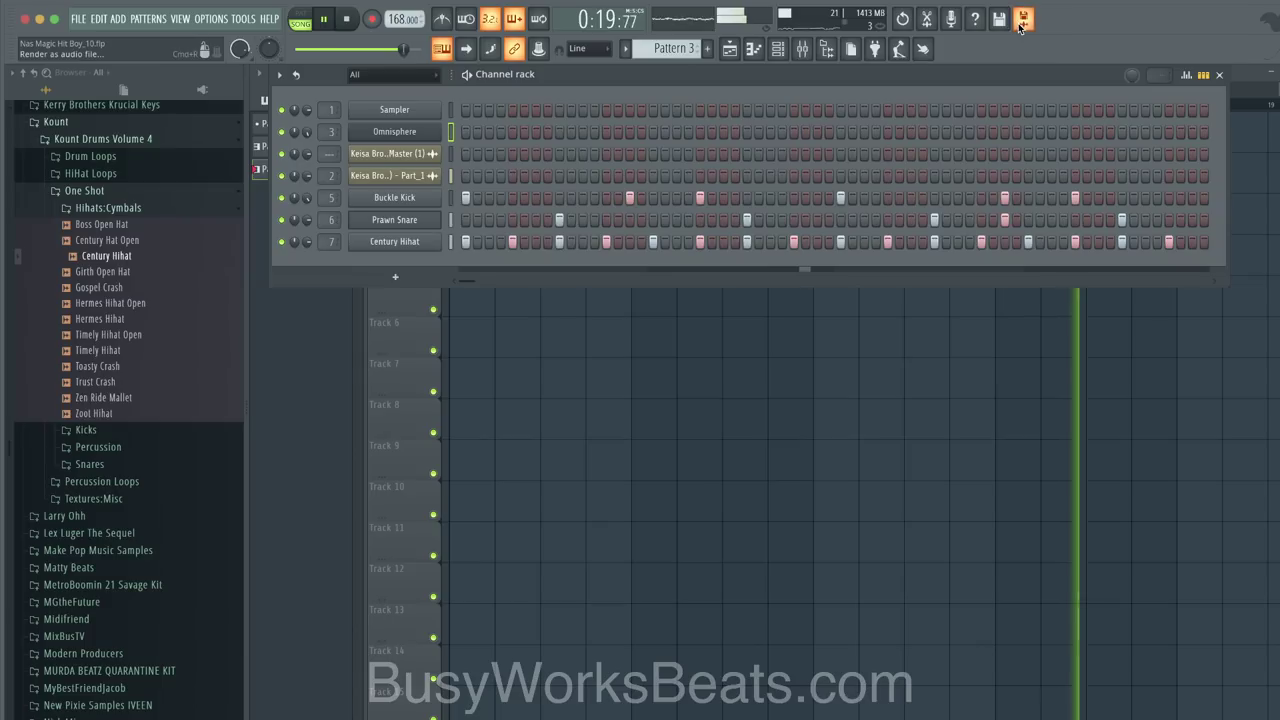
Step: Set the resampler frequency of Decimort 2 on the Sample mixer track to 21764 Hz and save the project as Nas Magic Hit Boy_11.flp
click(802, 48)
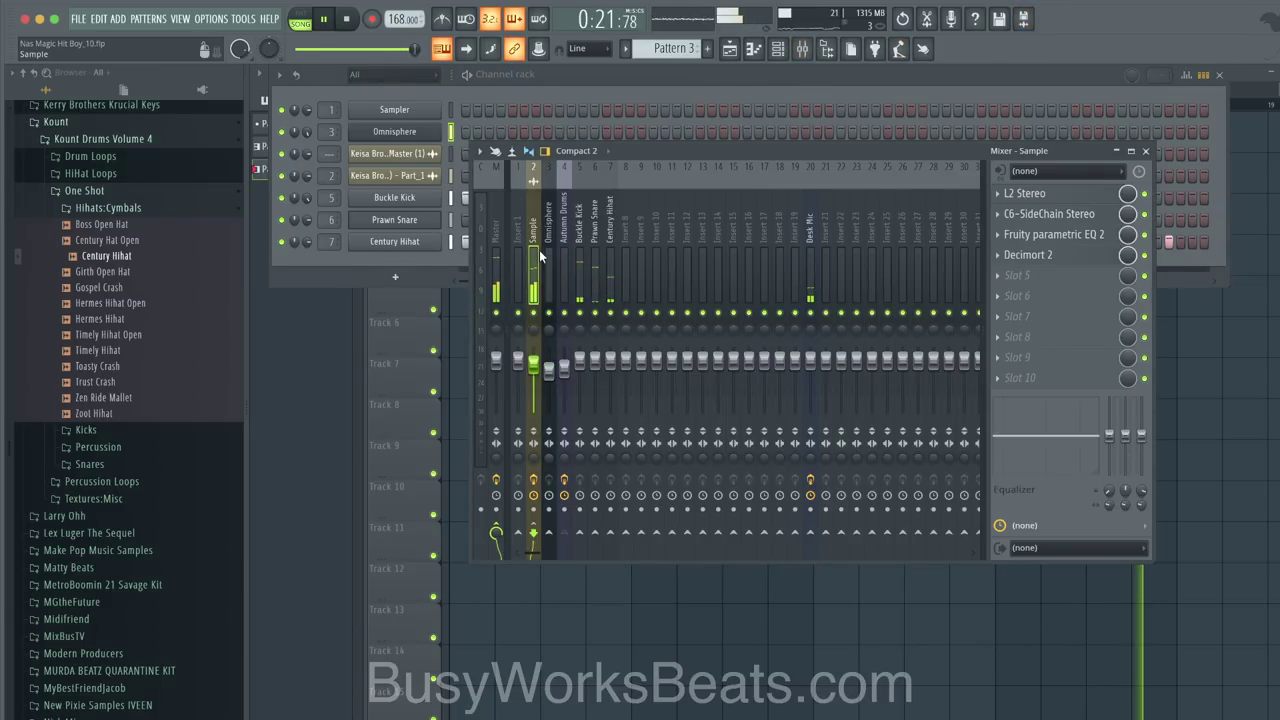
click(1030, 254)
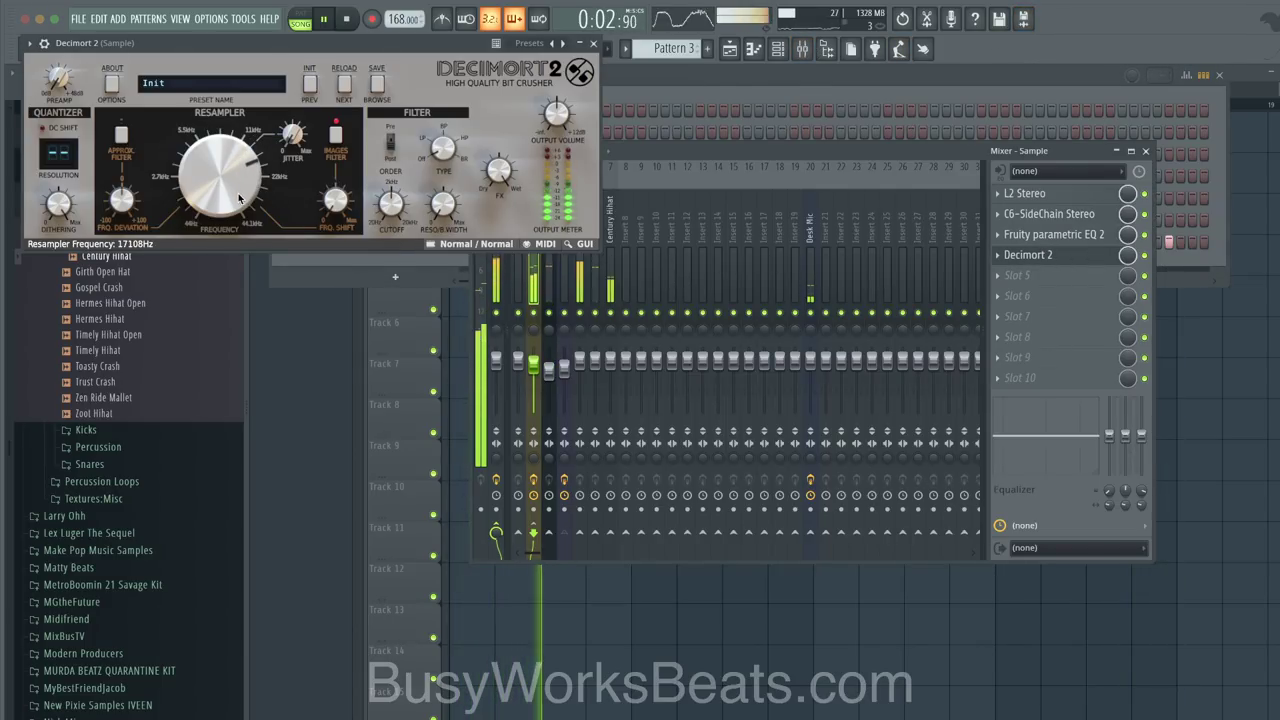
drag(238, 198, 238, 185)
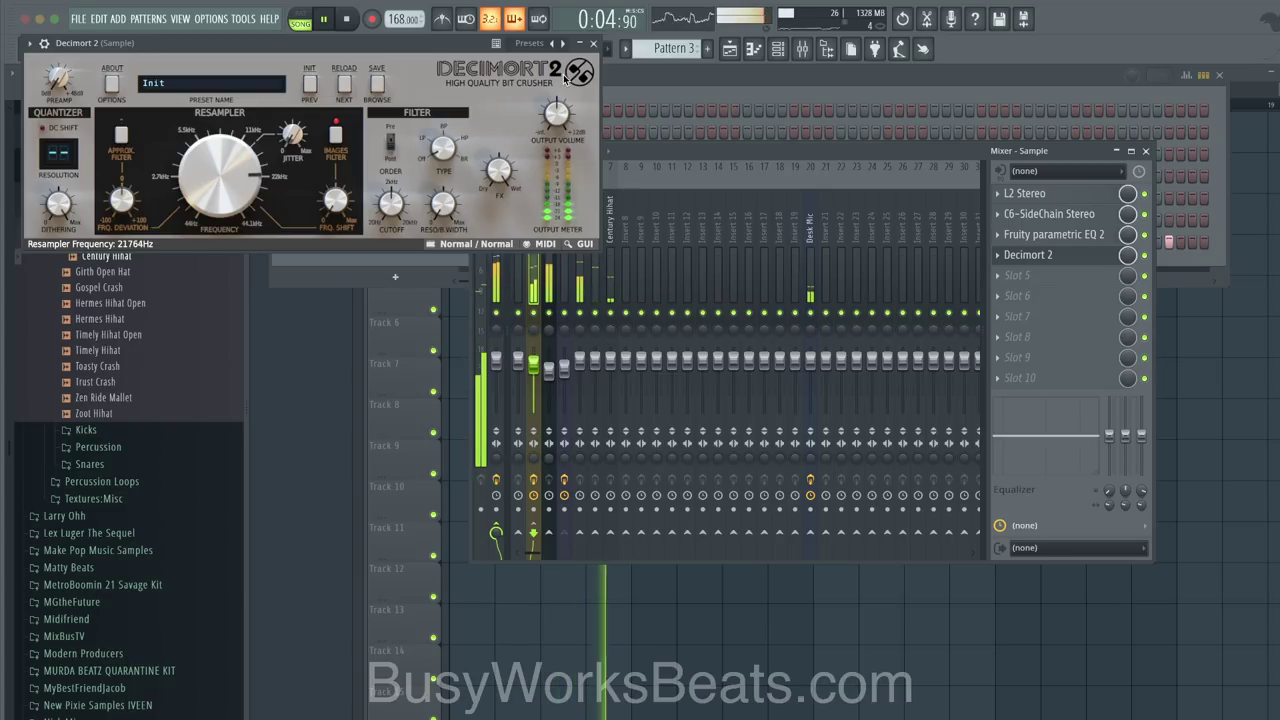
click(593, 44)
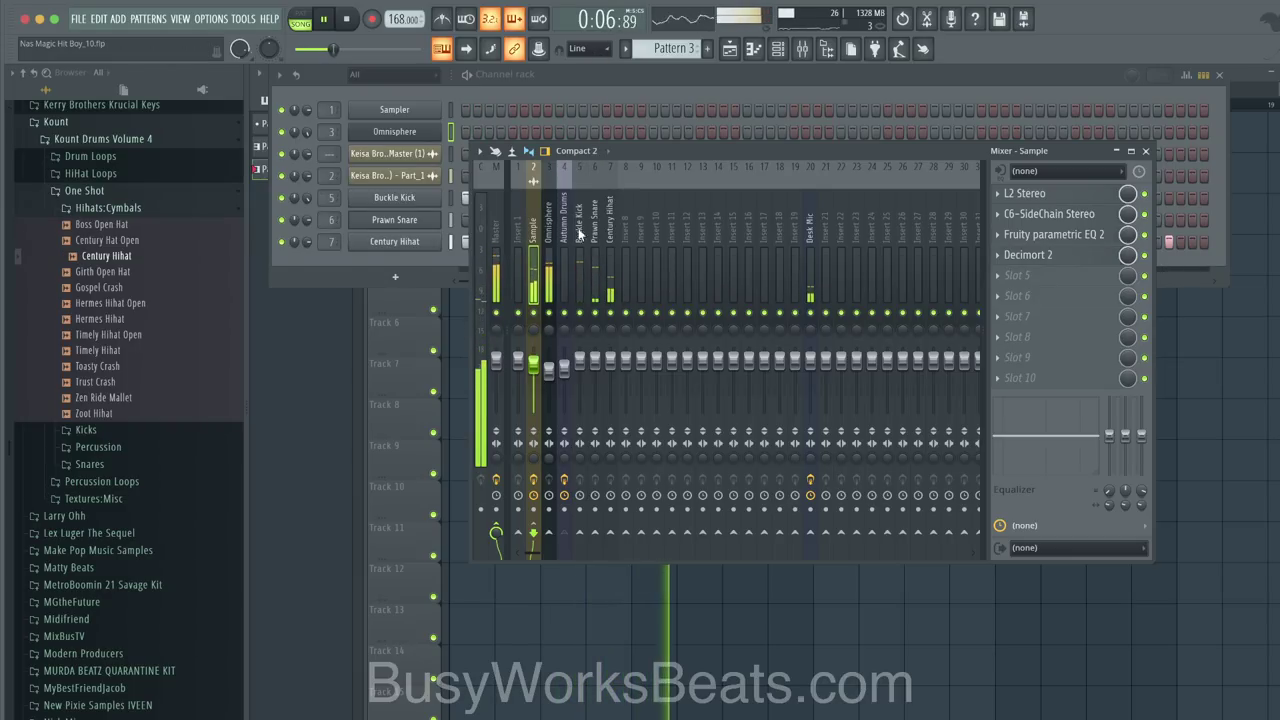
click(503, 620)
key(super+n)
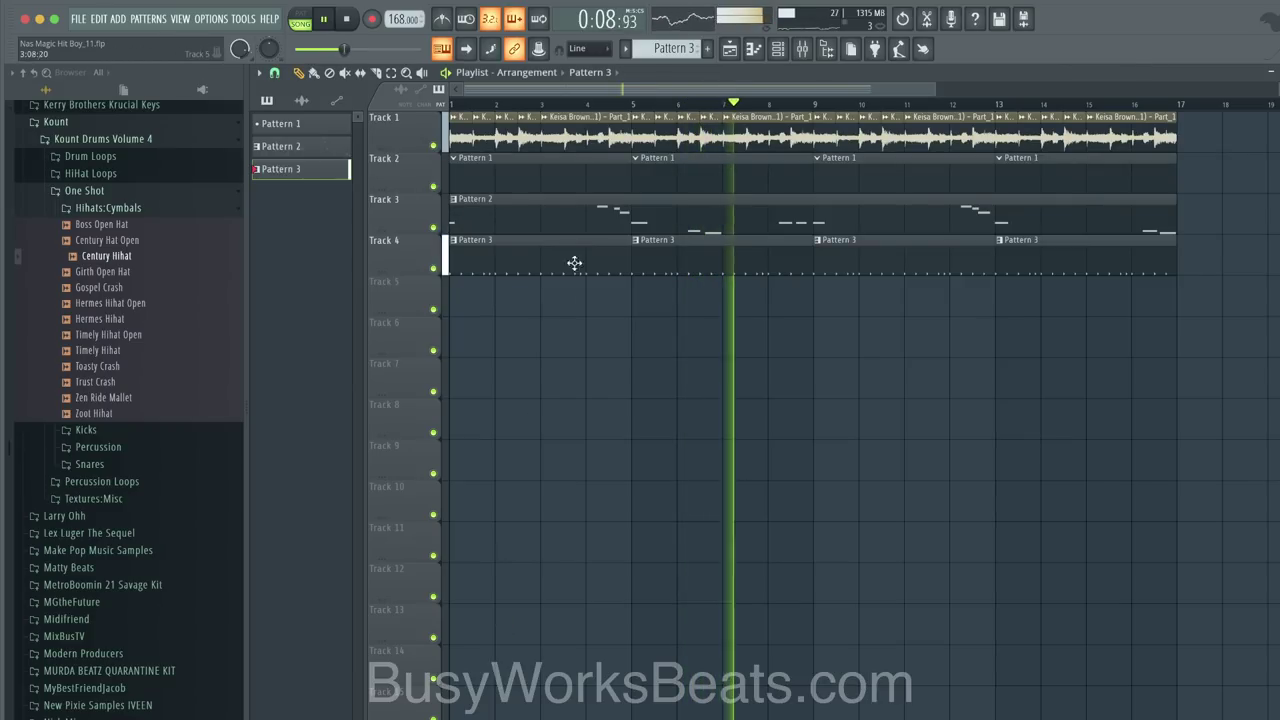
Step: Set the octave of the SPHAT - Anger Danger Bass patch to -1, close Omnisphere and stop playback
click(778, 50)
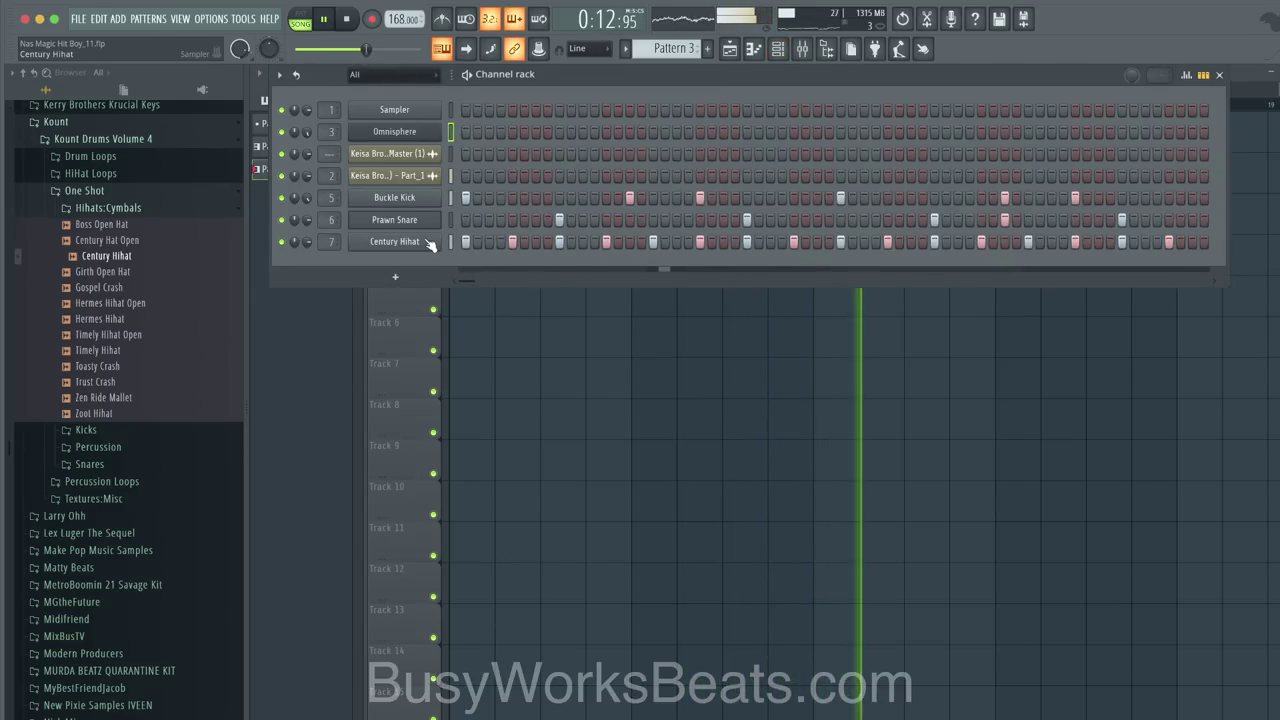
click(432, 132)
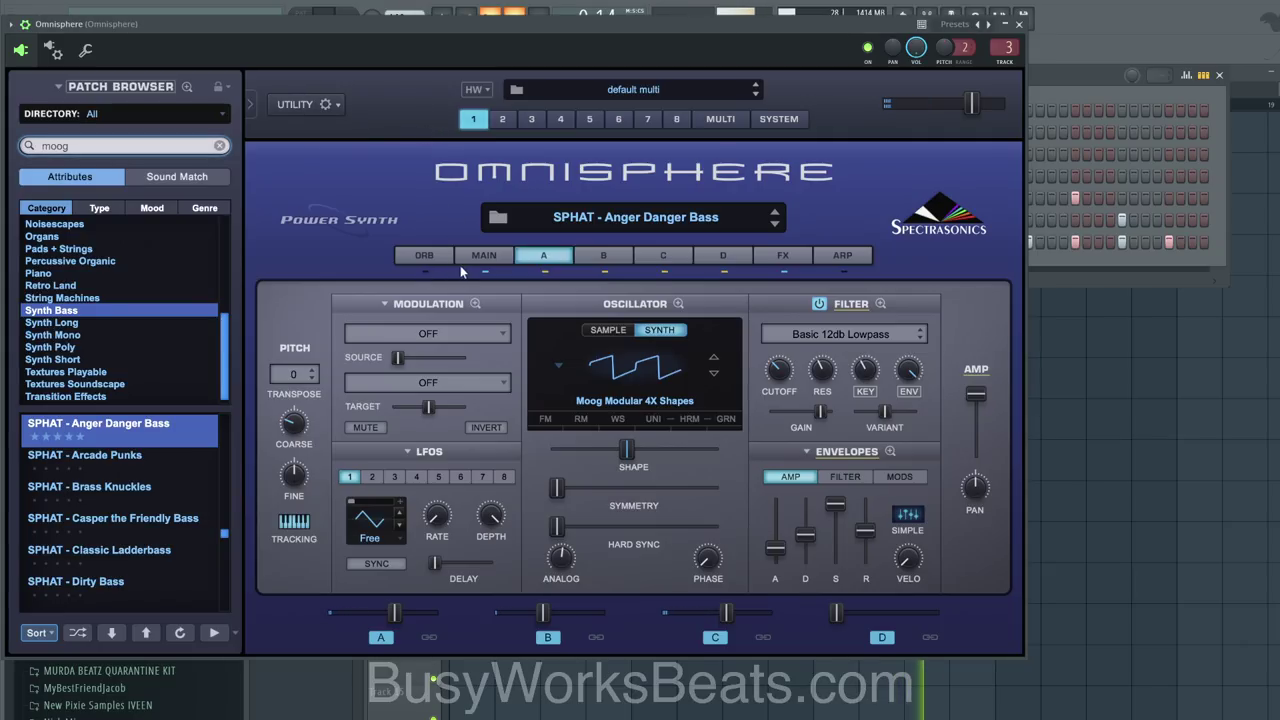
click(472, 253)
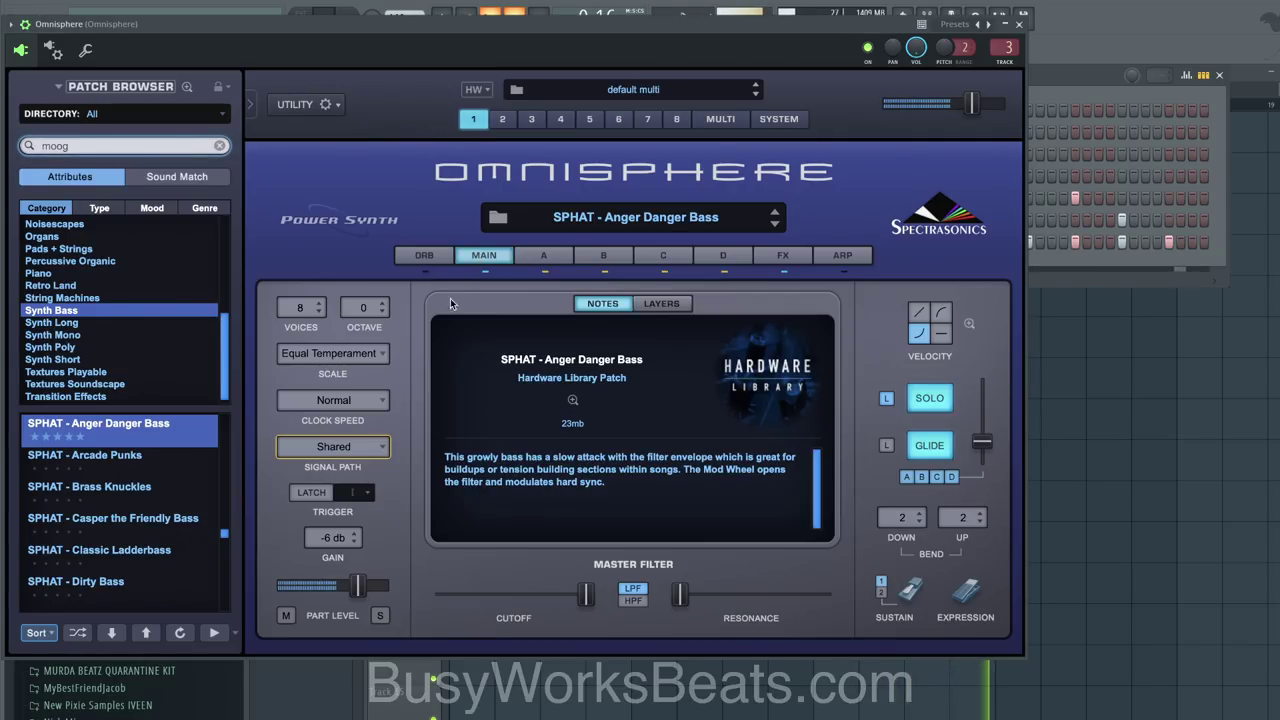
click(383, 313)
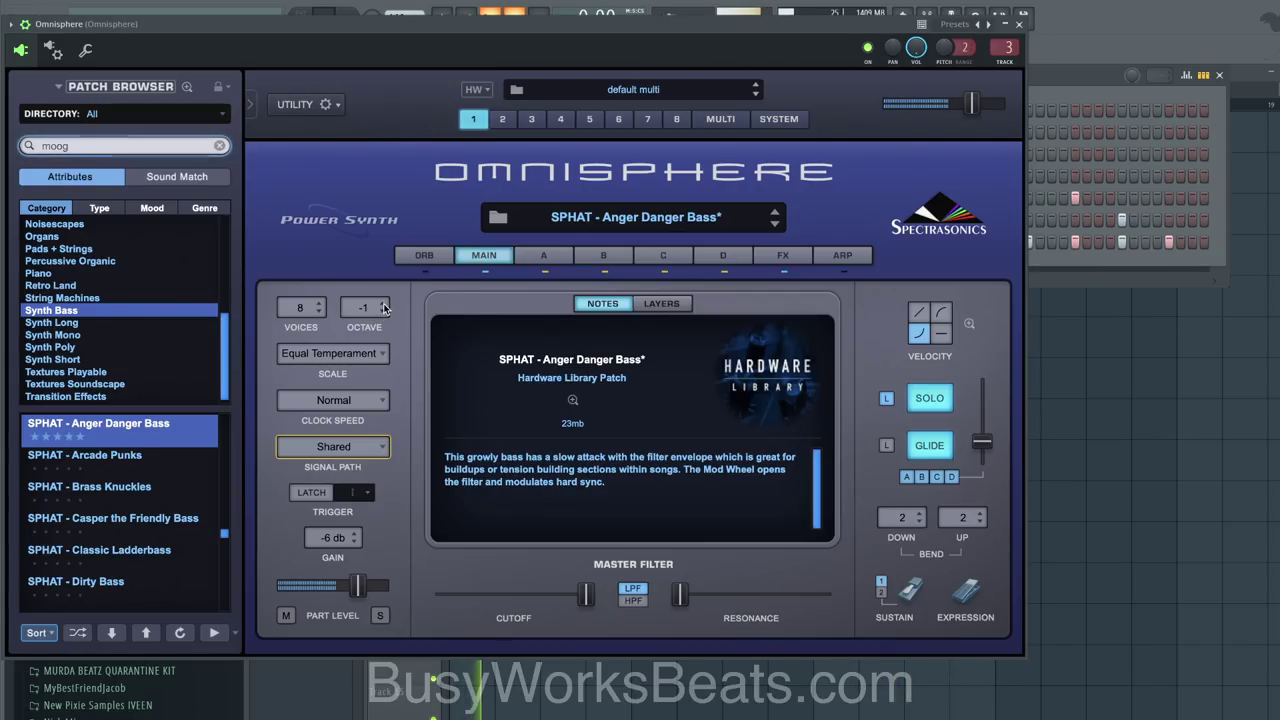
click(1020, 25)
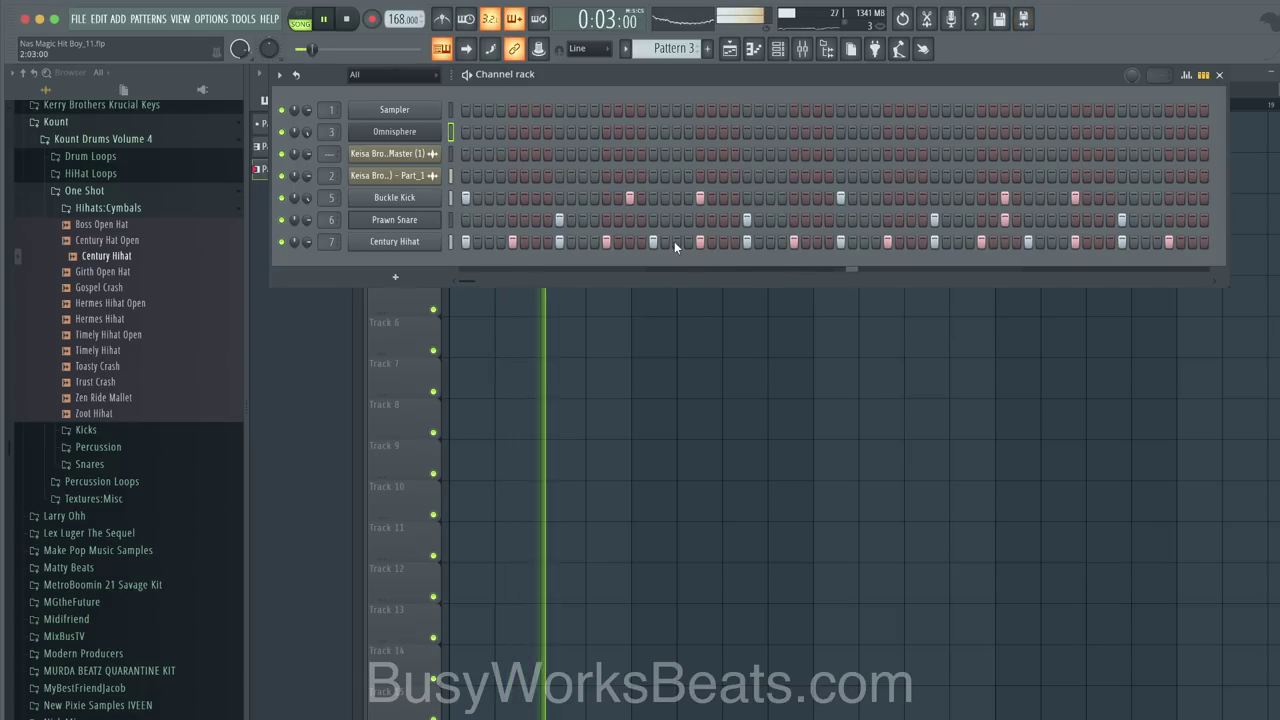
key(space)
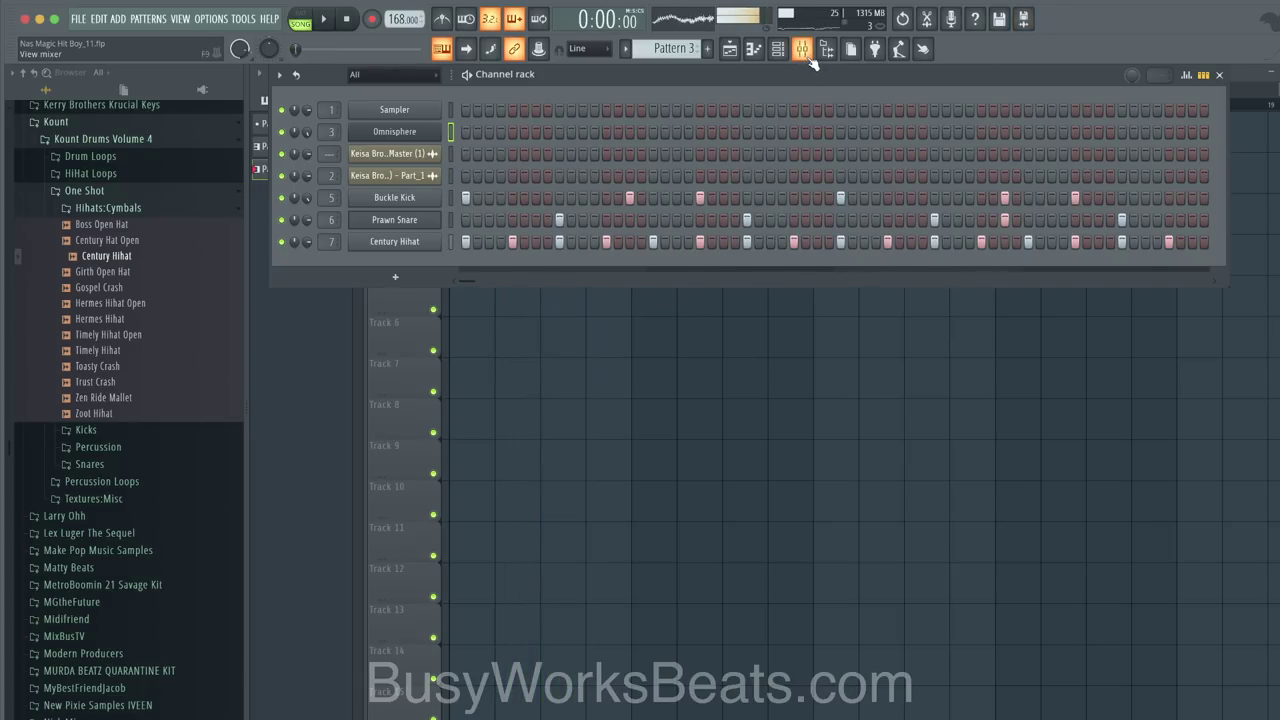
Step: Set band 1 of Fruity parametric EQ 2 on the Sample mixer track to a high pass at 182 Hz with 61% bandwidth
click(802, 50)
click(543, 236)
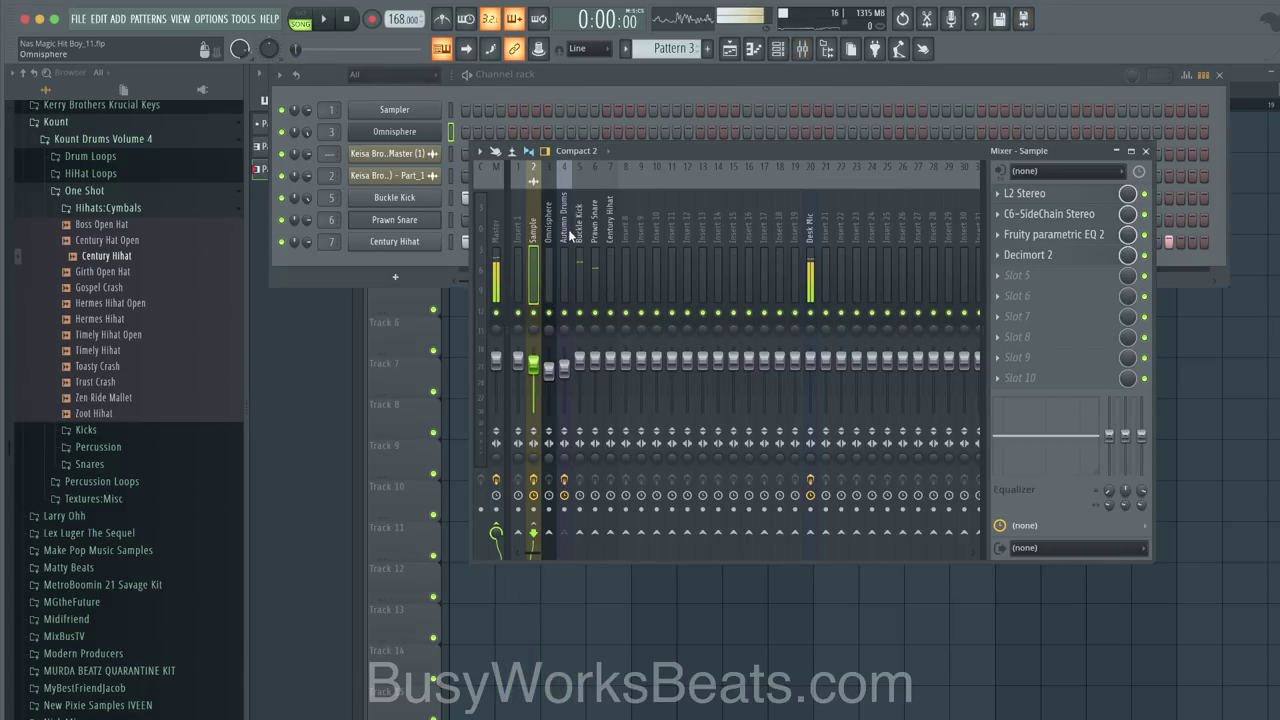
key(space)
click(1070, 240)
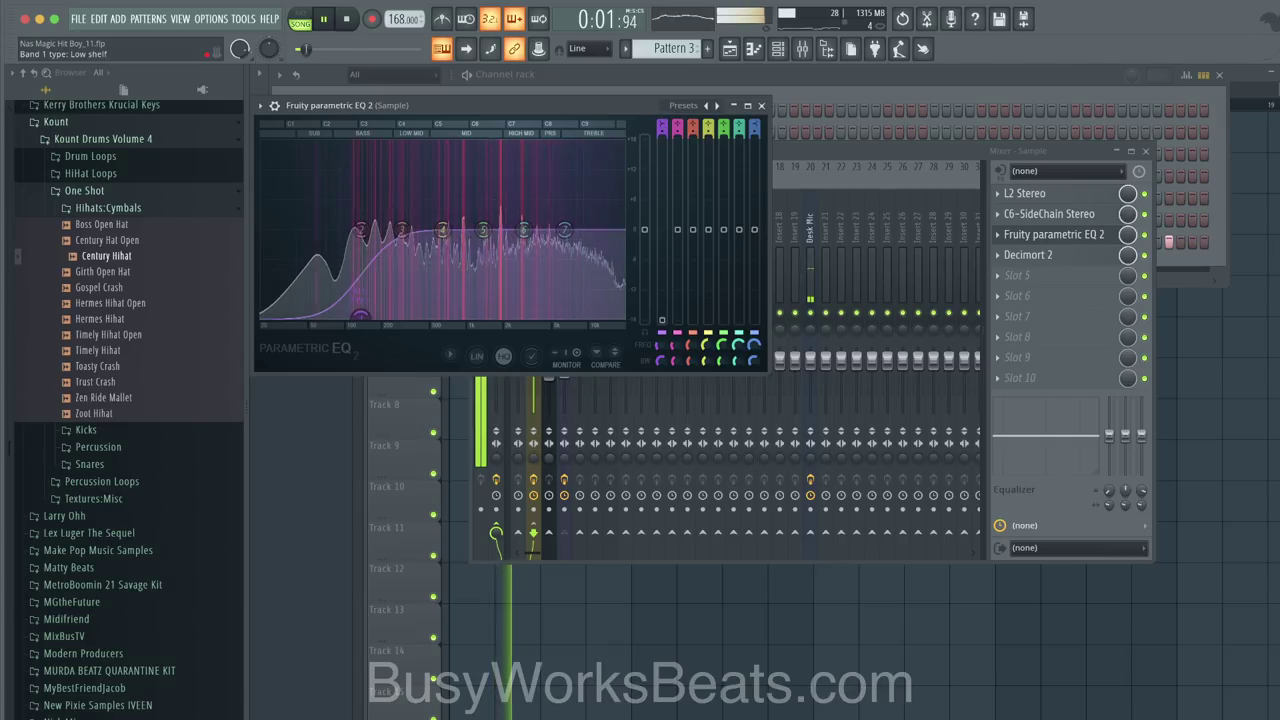
mouse_move(662, 126)
mouse_down()
mouse_move(662, 142)
mouse_move(662, 120)
mouse_up()
drag(661, 345, 661, 333)
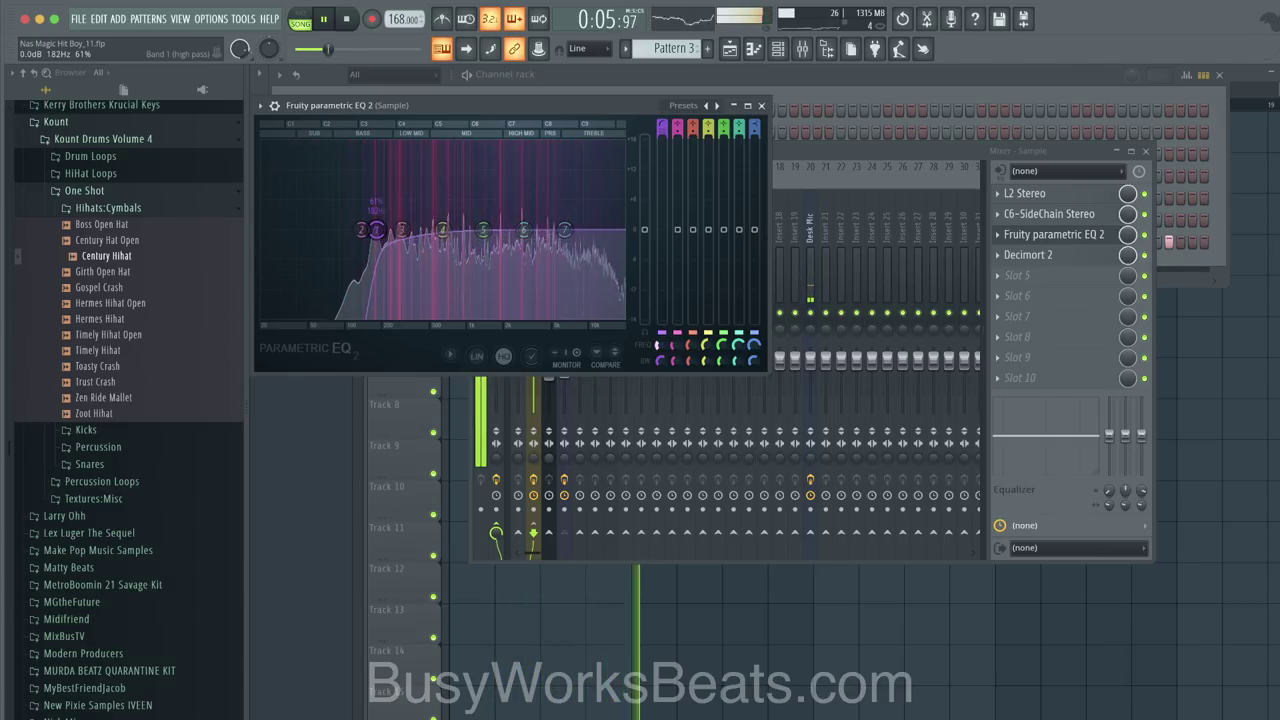
click(761, 105)
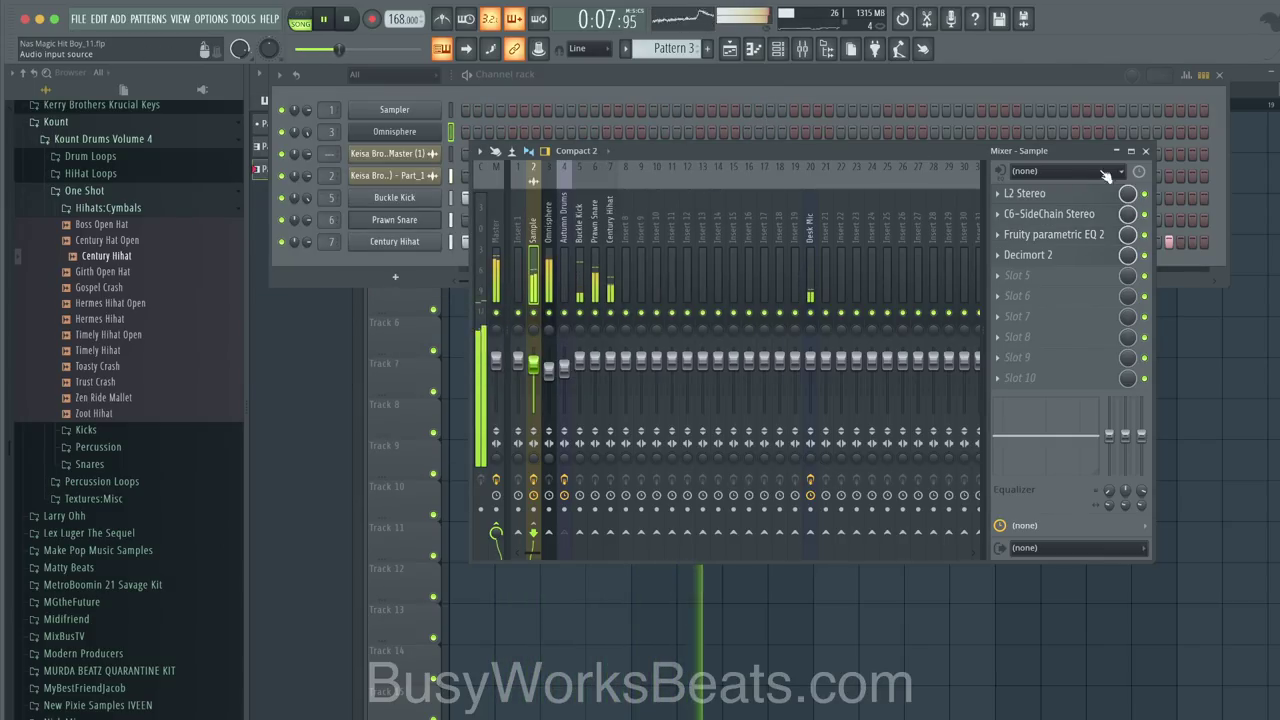
click(1146, 152)
Step: Open the Omnisphere notes of Pattern 2 in the piano roll and save the project
click(528, 362)
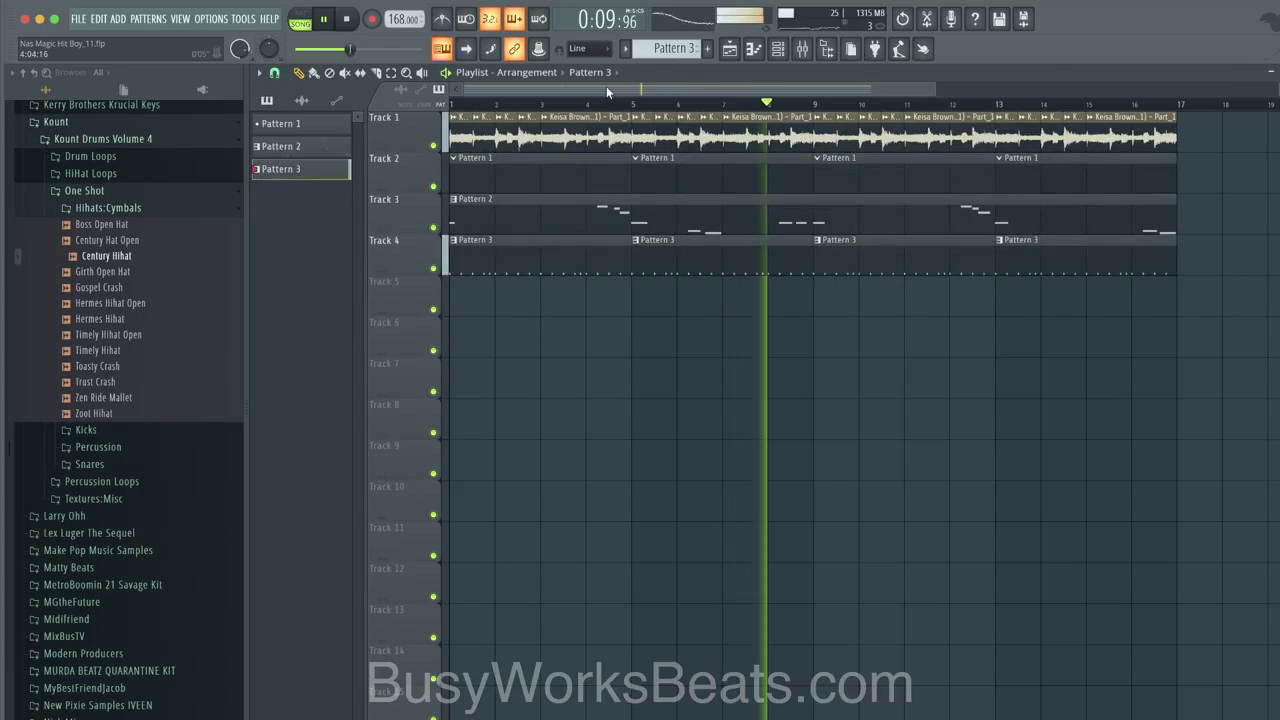
double_click(605, 208)
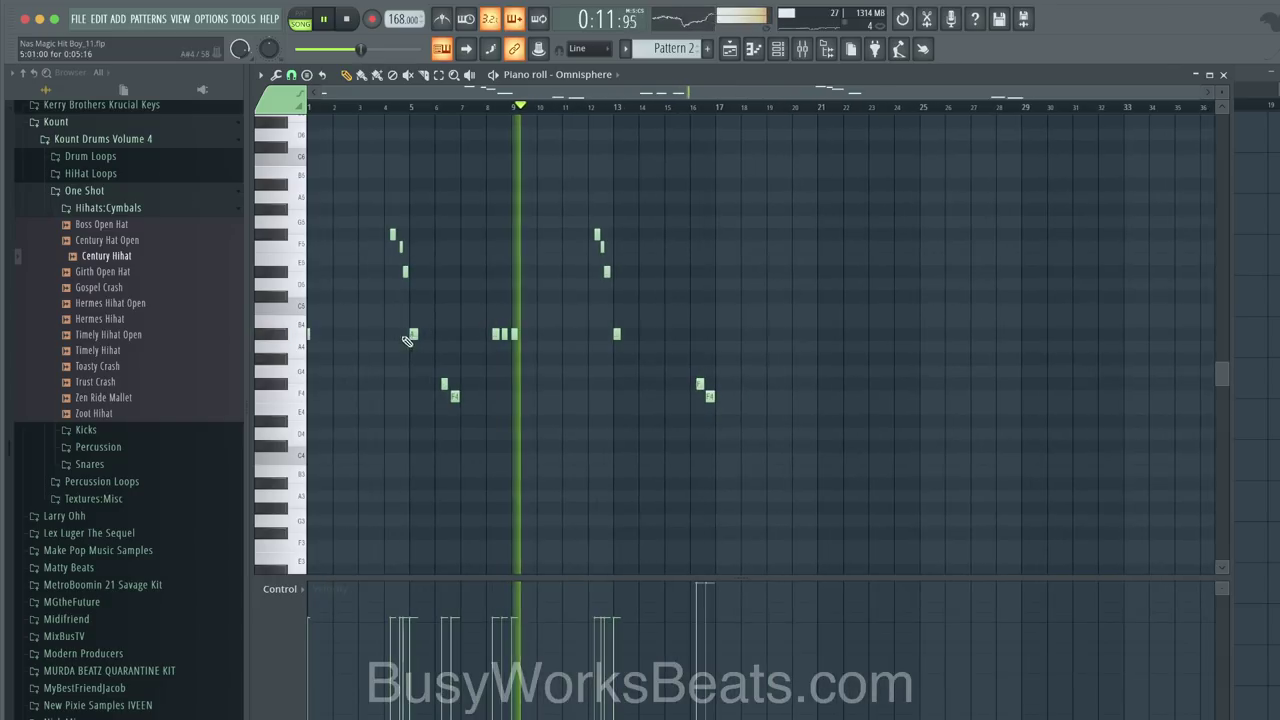
scroll(408, 340, up, 1)
key(ctrl+s)
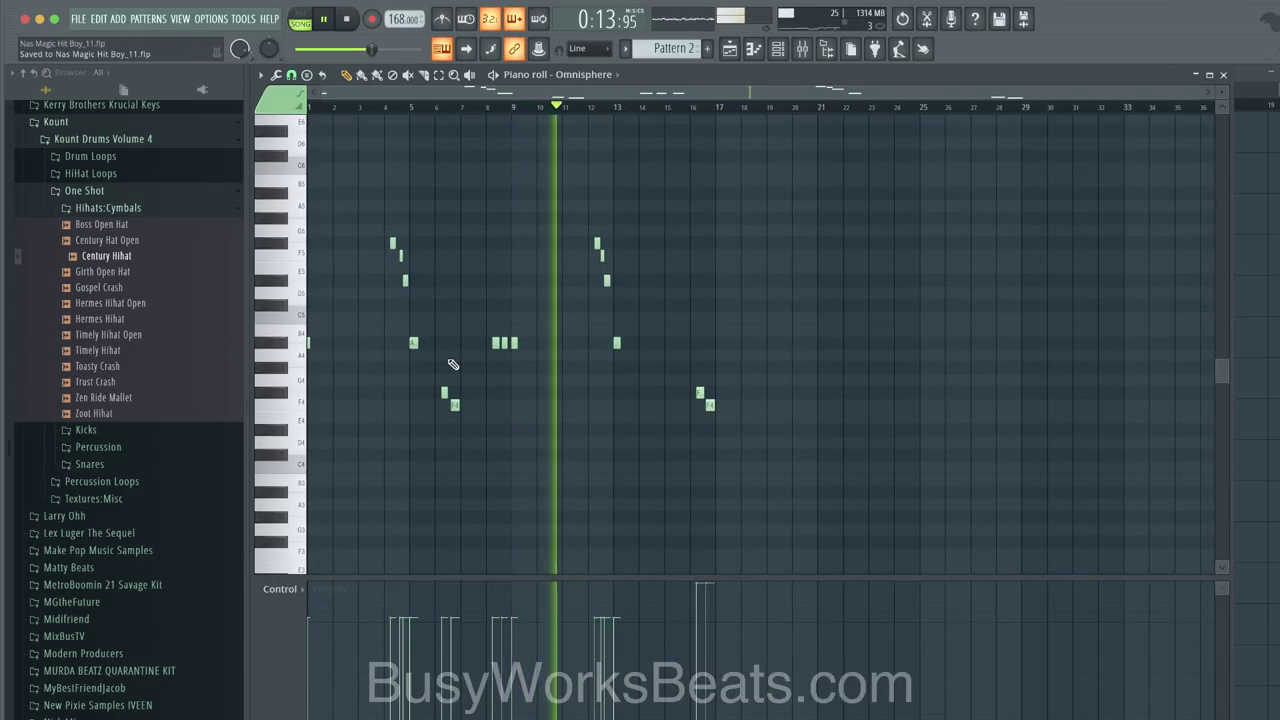
Step: Raise the shared filter resonance of the Anger Danger Bass patch, check layers B, C and D, and close Omnisphere
click(785, 52)
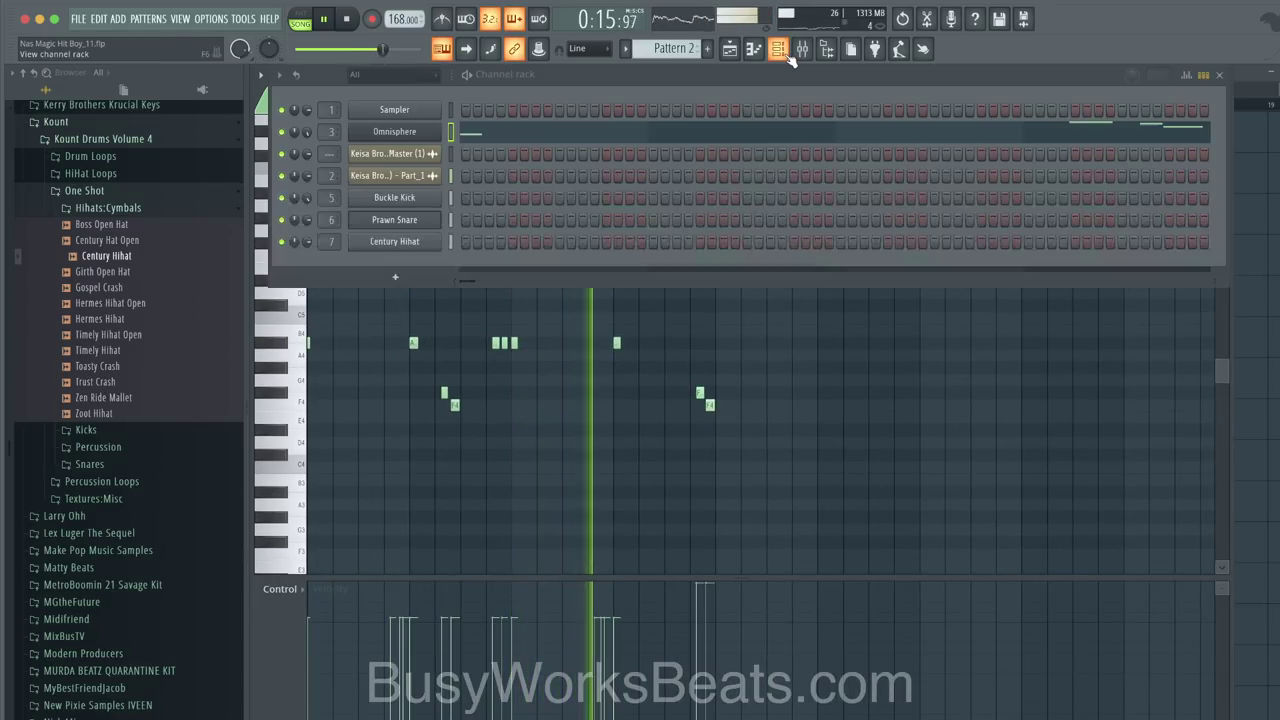
click(394, 131)
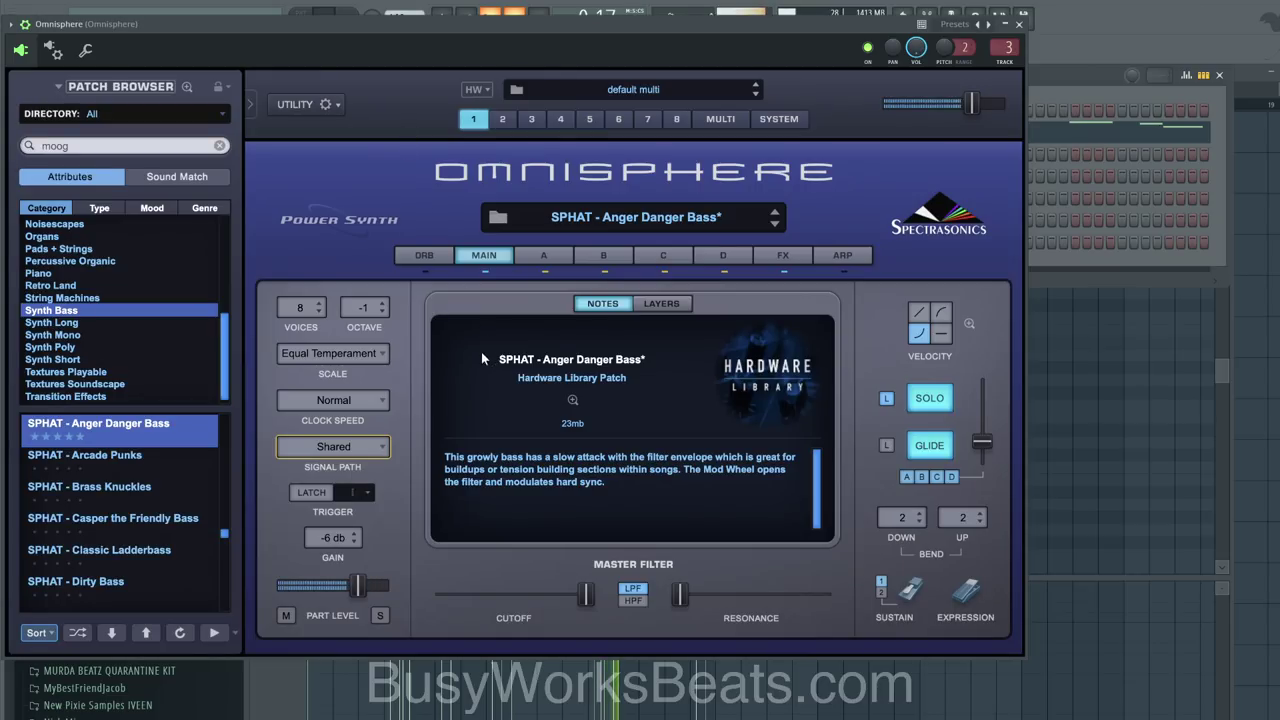
click(525, 256)
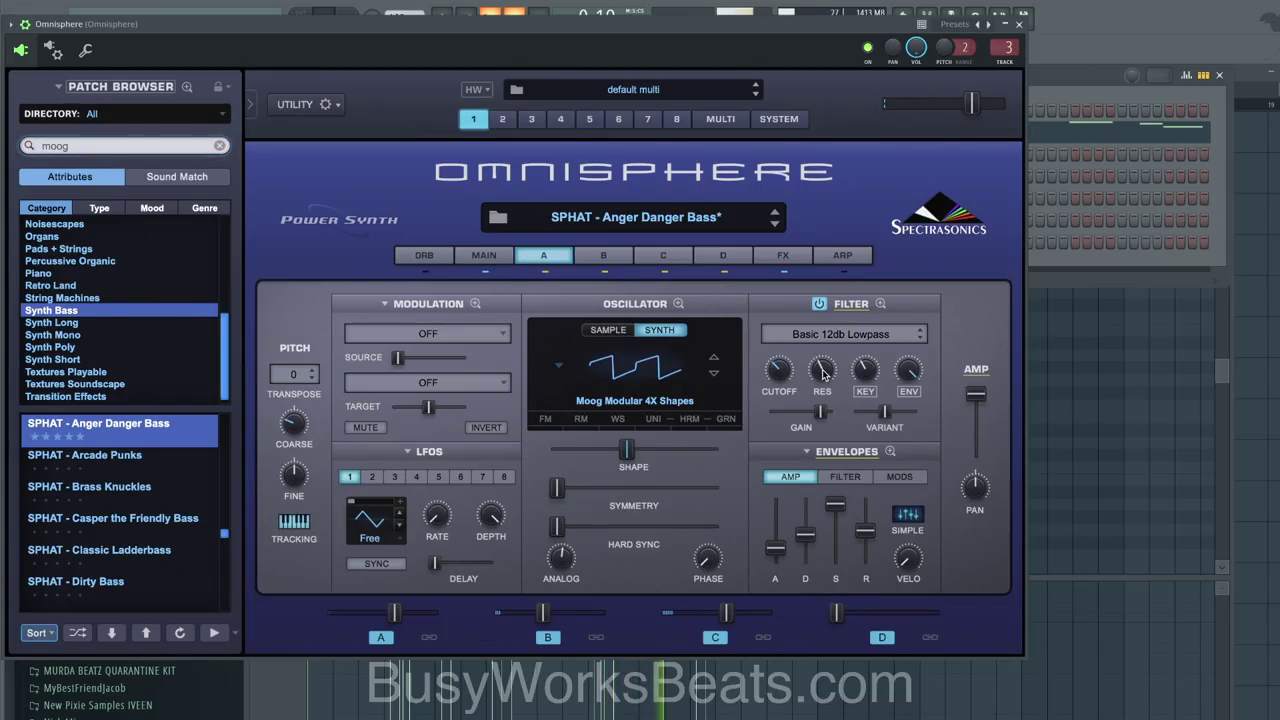
drag(823, 373, 823, 350)
click(592, 254)
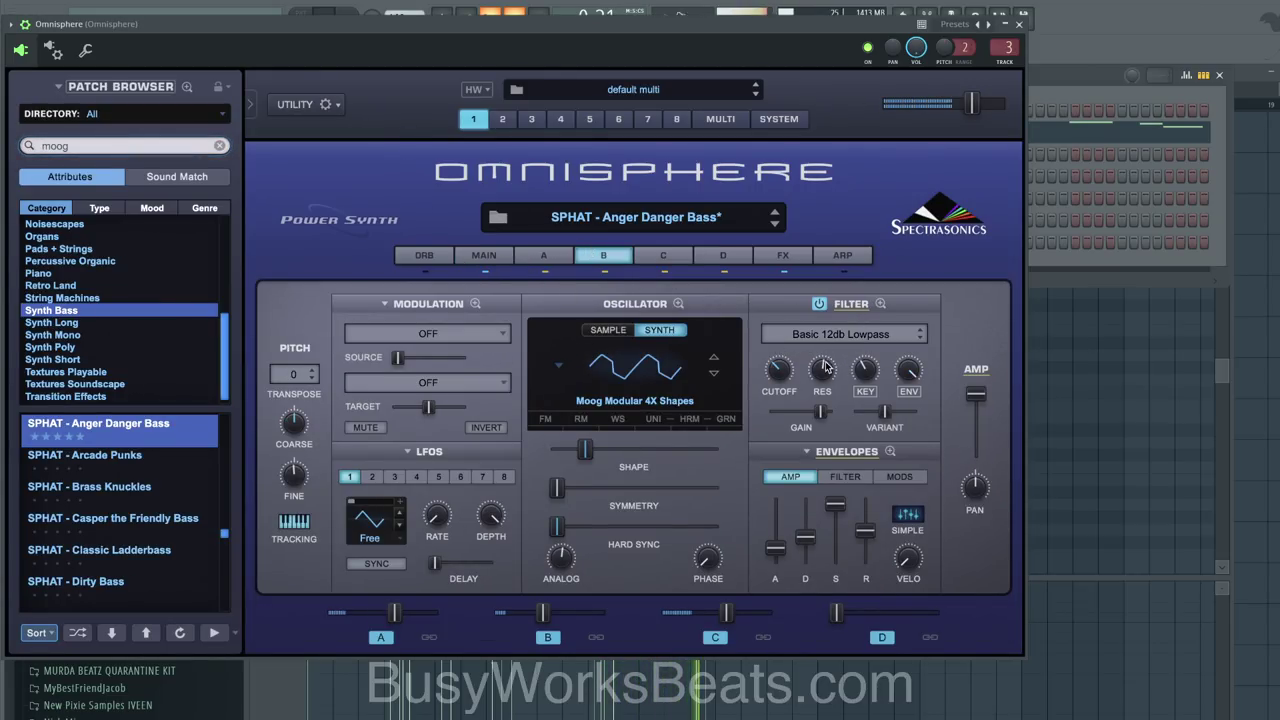
click(668, 255)
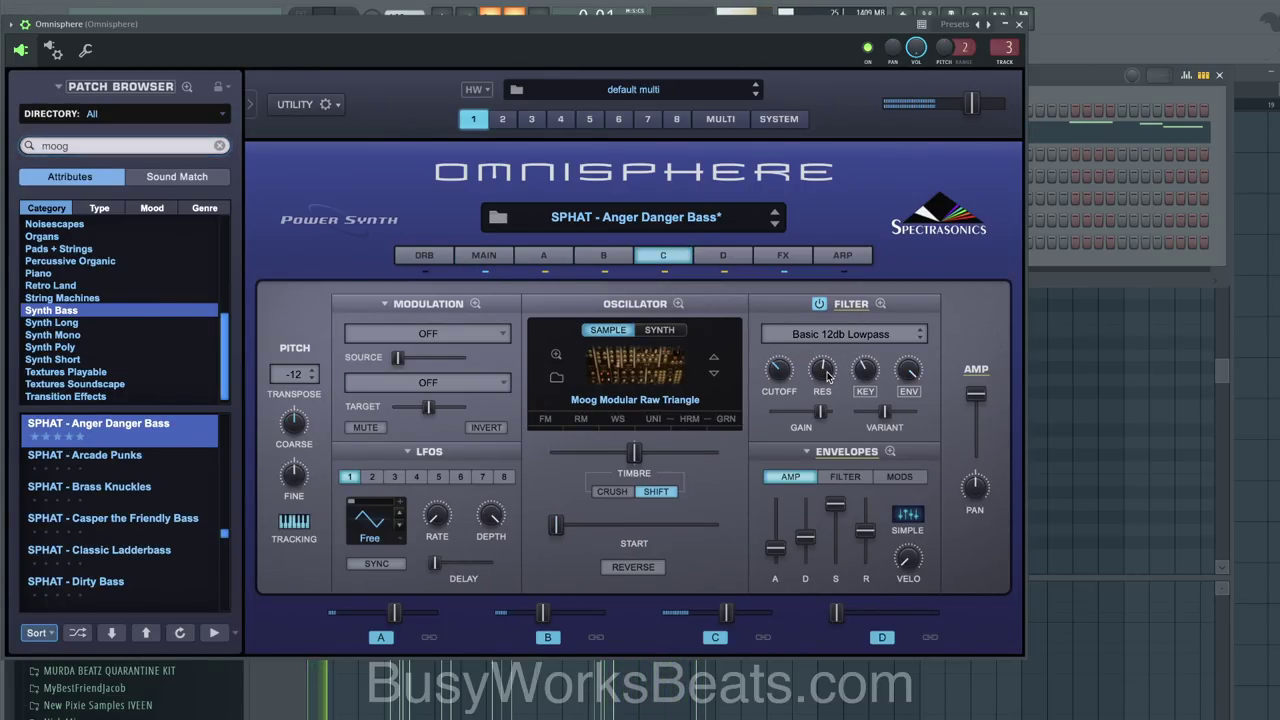
click(723, 255)
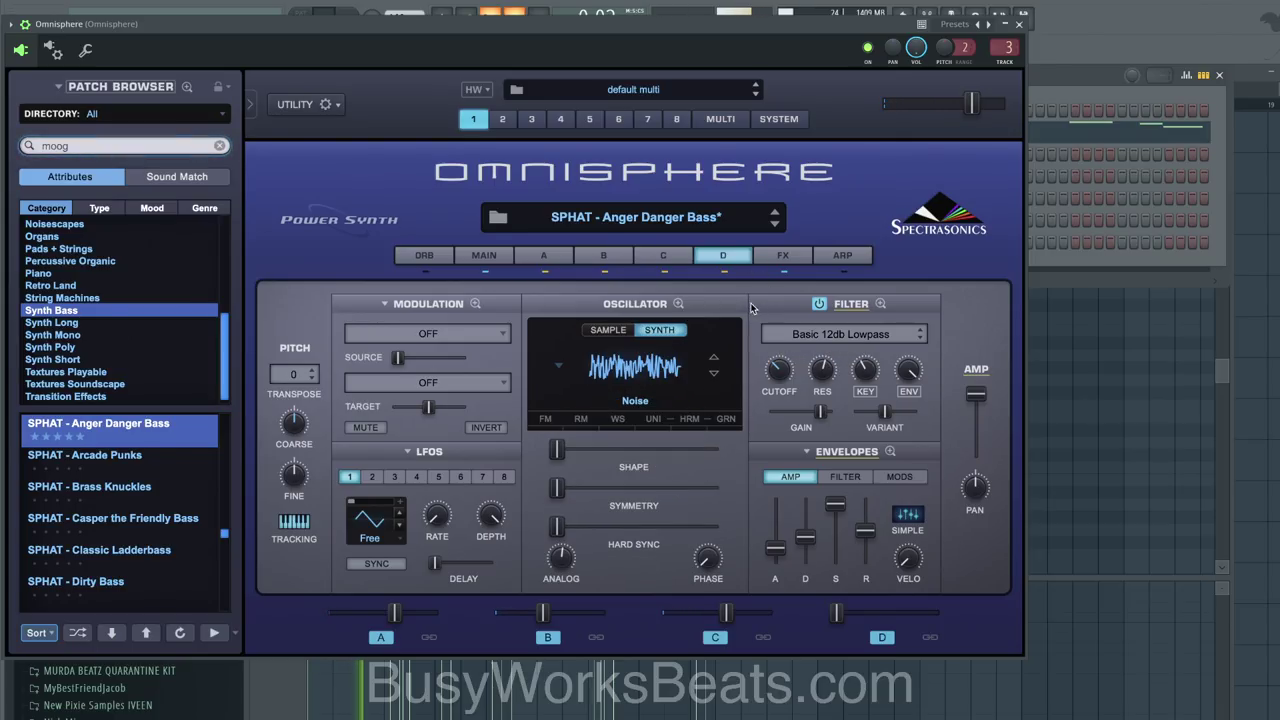
click(1019, 24)
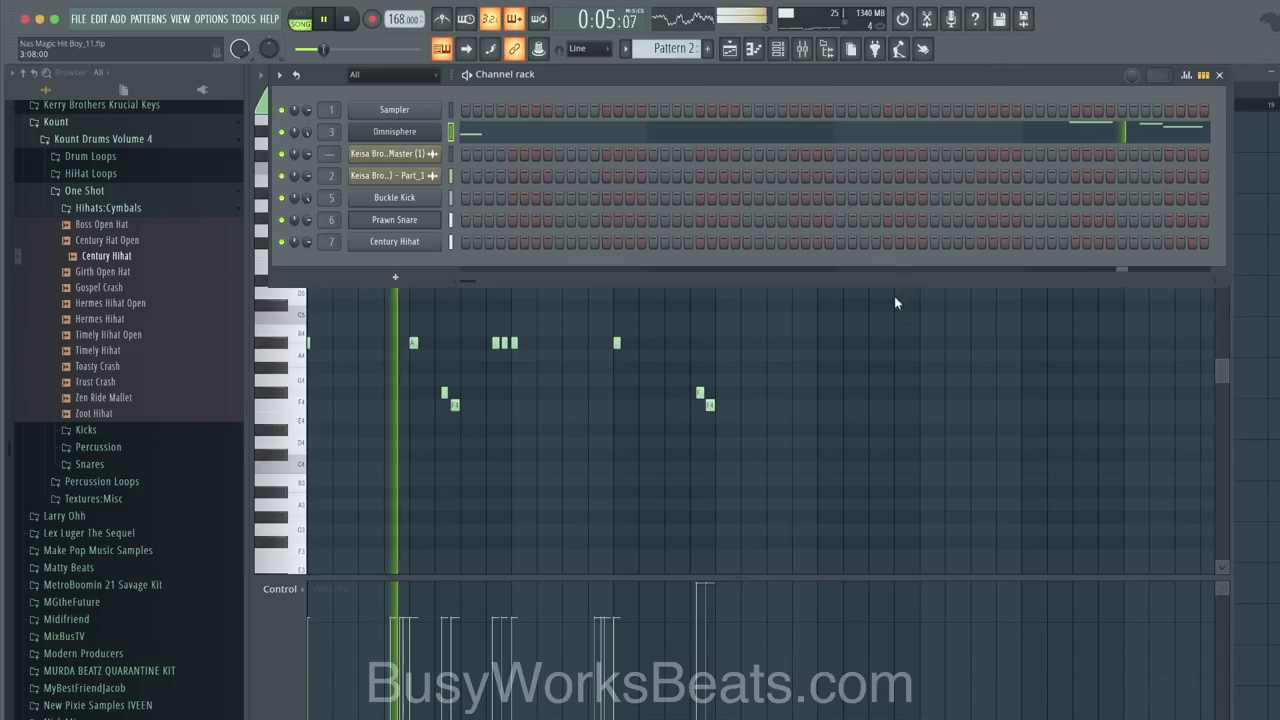
Step: Lower the shared filter cutoff of the Anger Danger Bass patch, set its filter envelope amount to 0.760 and close Omnisphere
click(784, 49)
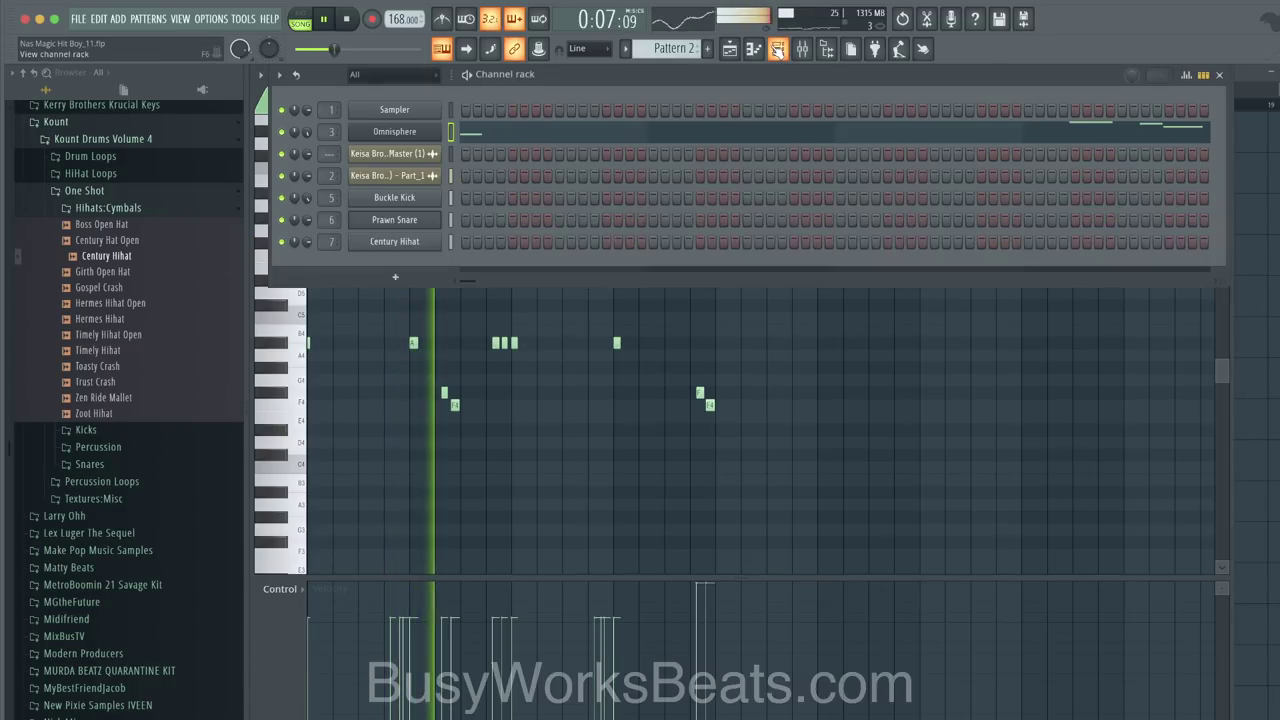
click(415, 134)
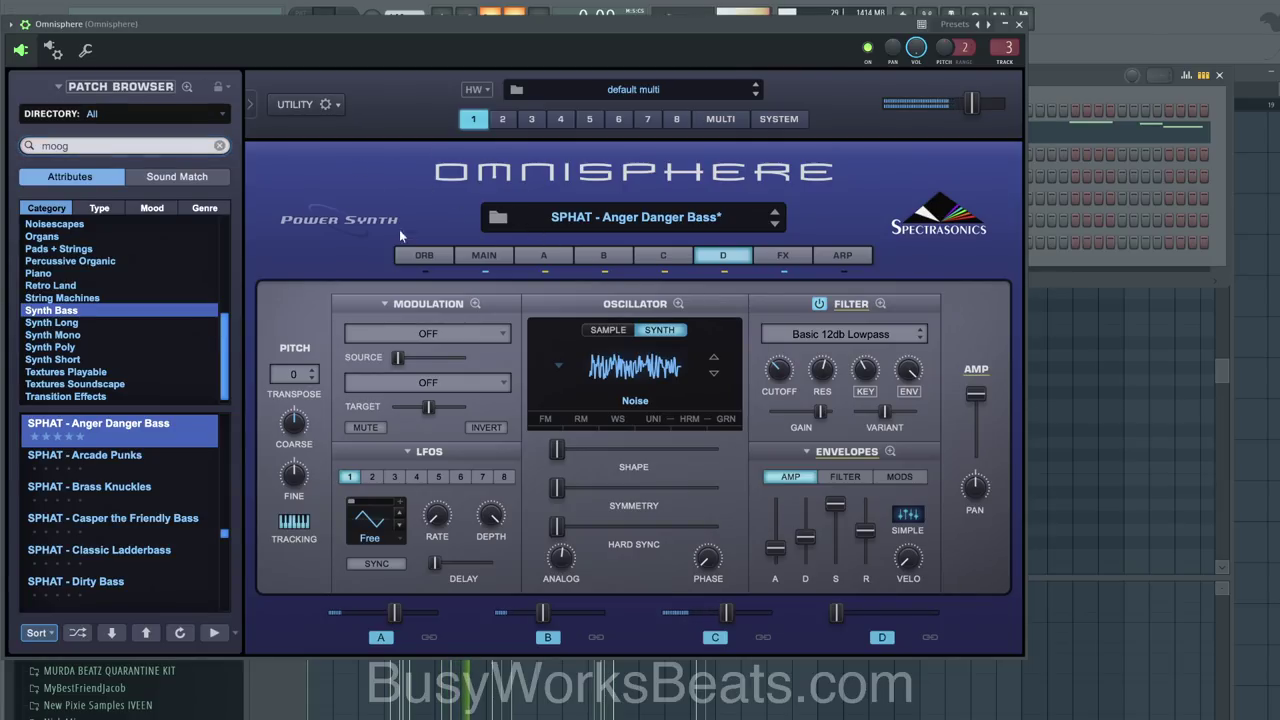
click(505, 257)
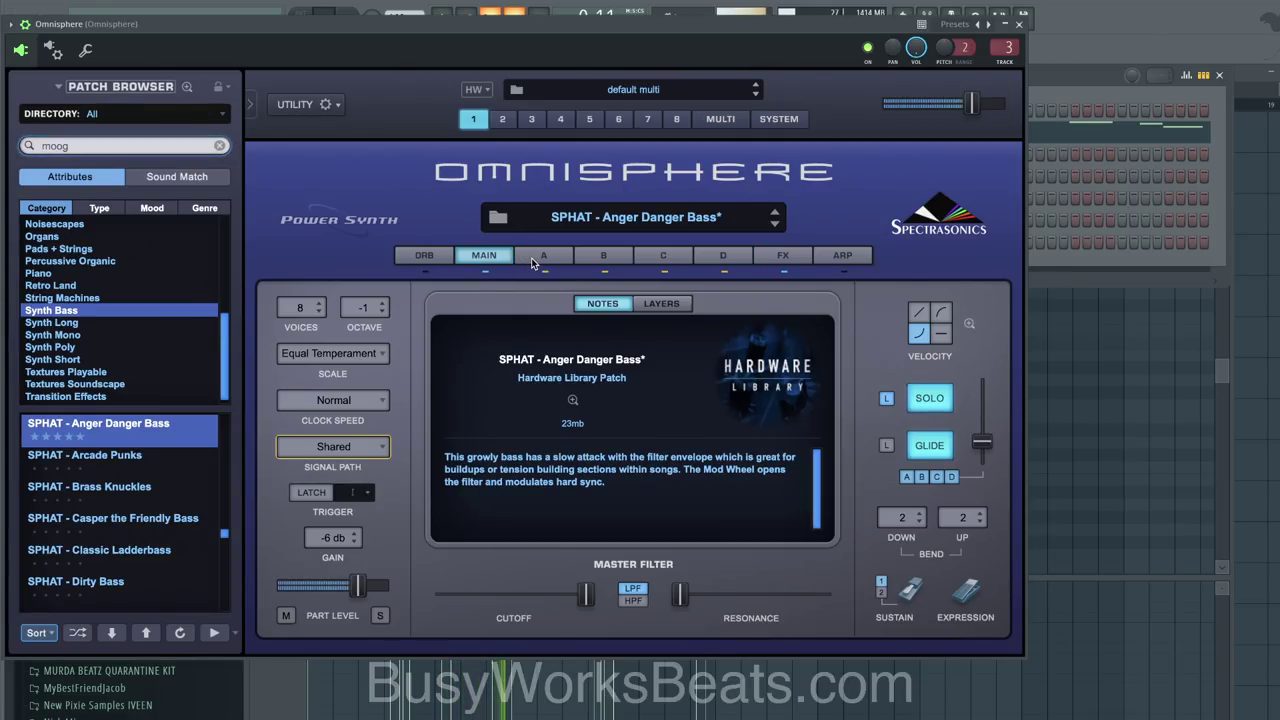
click(540, 257)
mouse_move(784, 379)
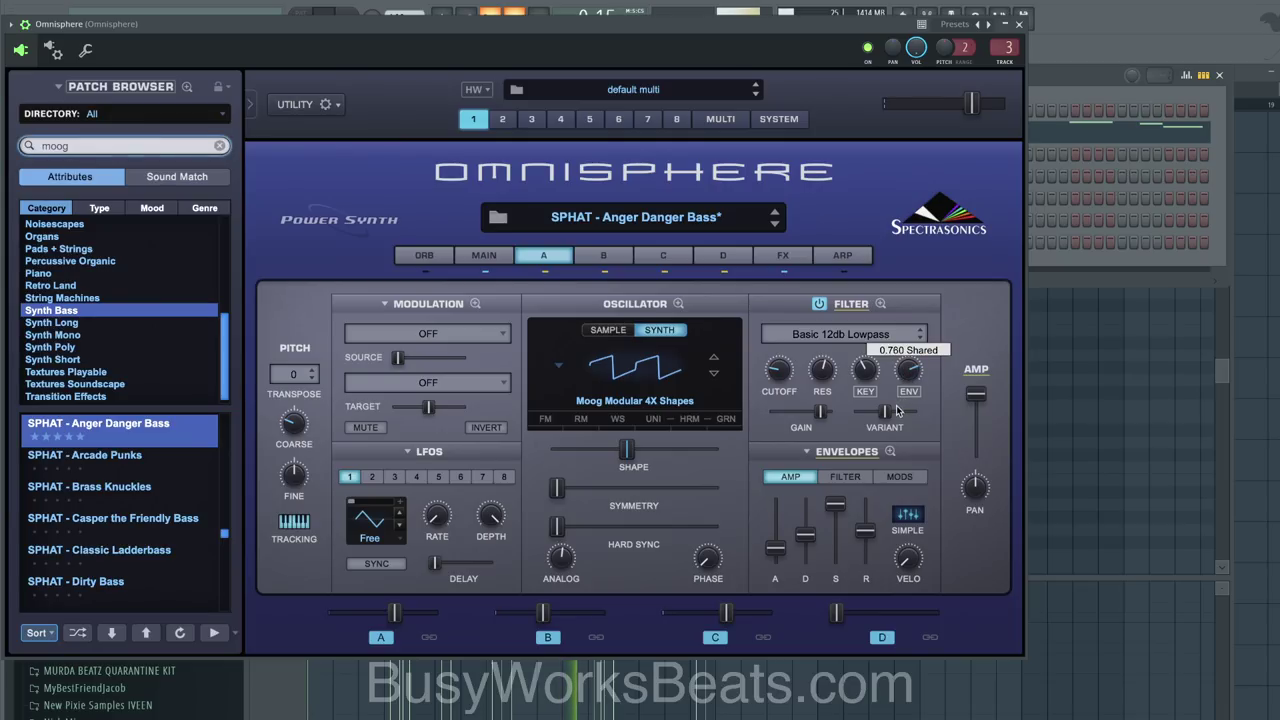
click(613, 260)
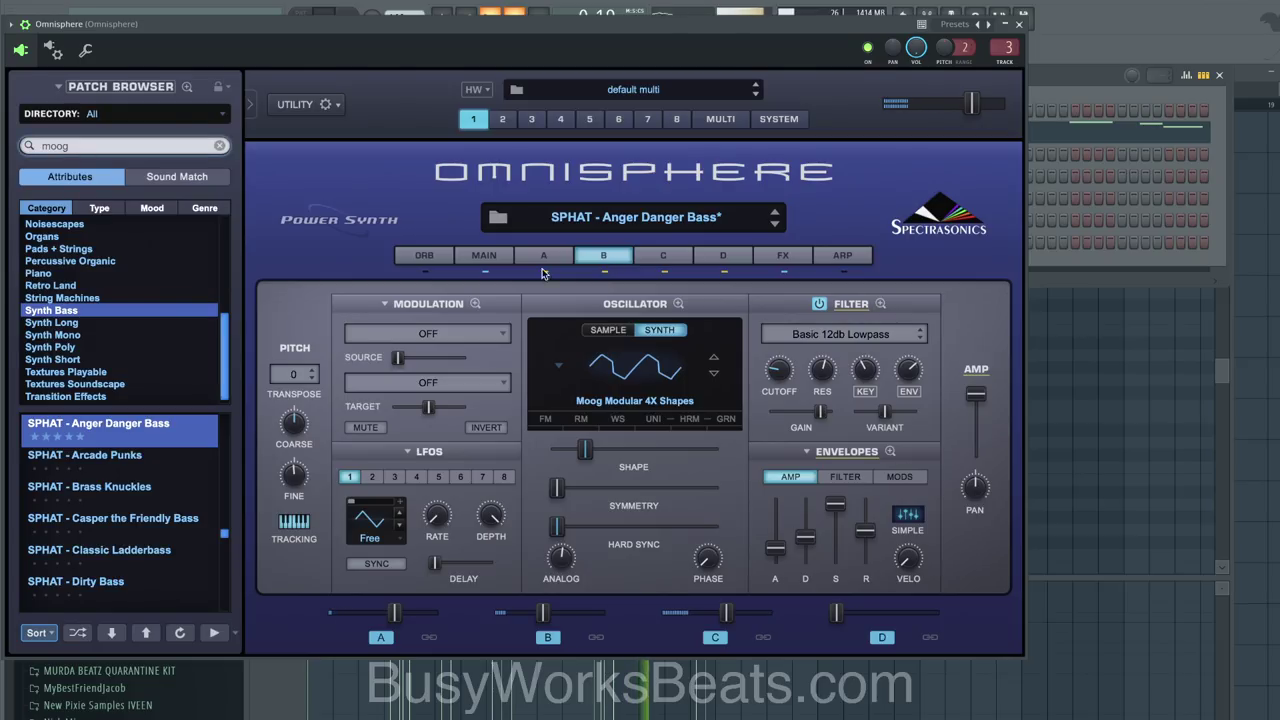
click(498, 260)
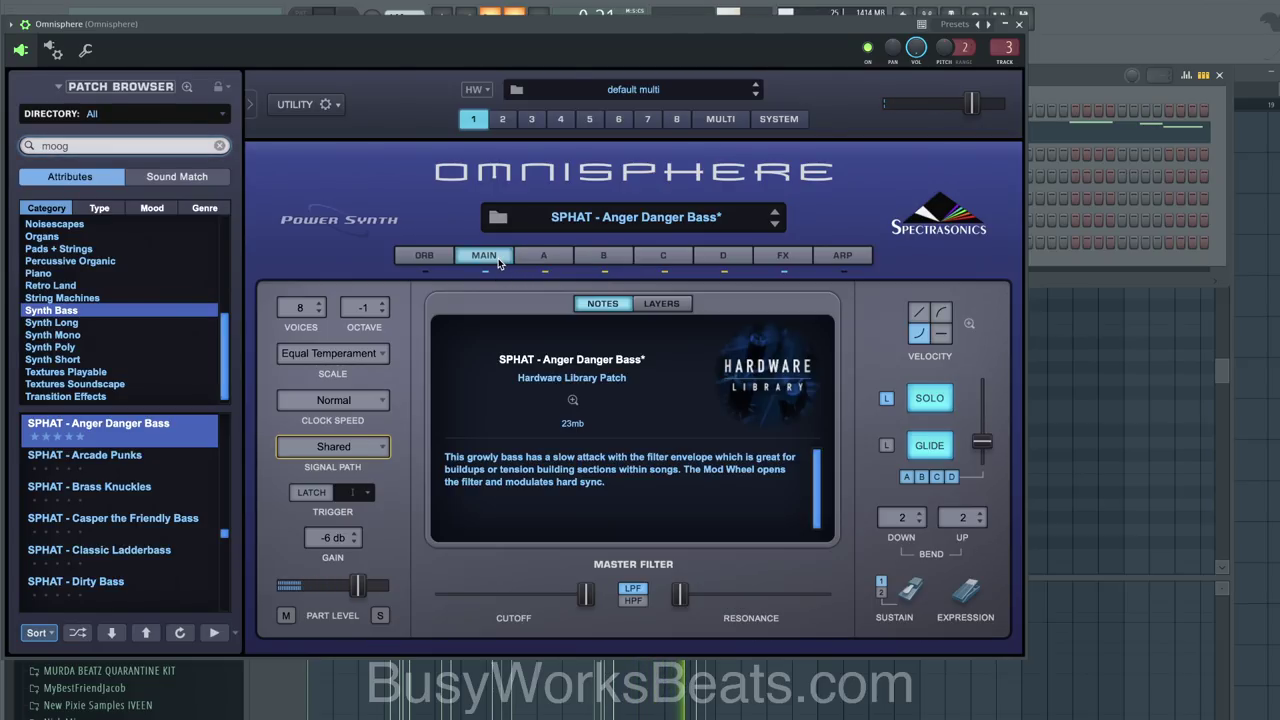
click(1019, 25)
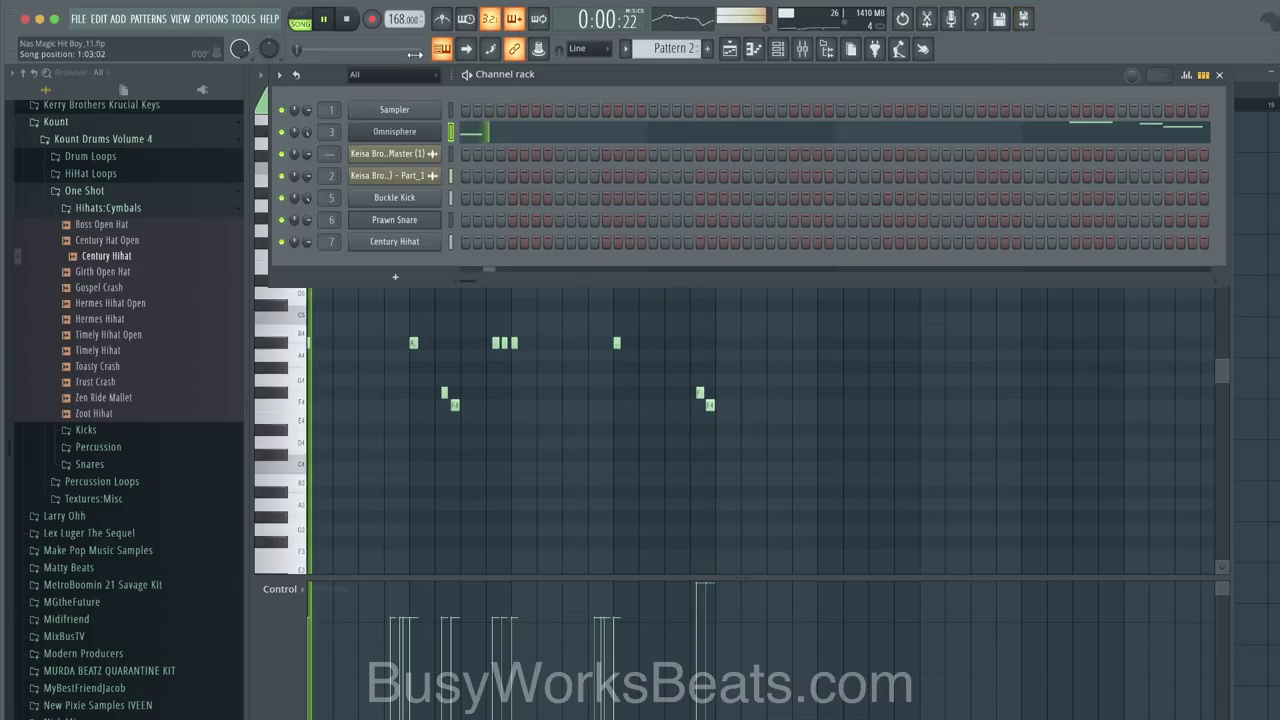
Step: Set the project tempo to 172 BPM and save a new version as Nas Magic Hit Boy_12.flp
drag(401, 19, 401, 15)
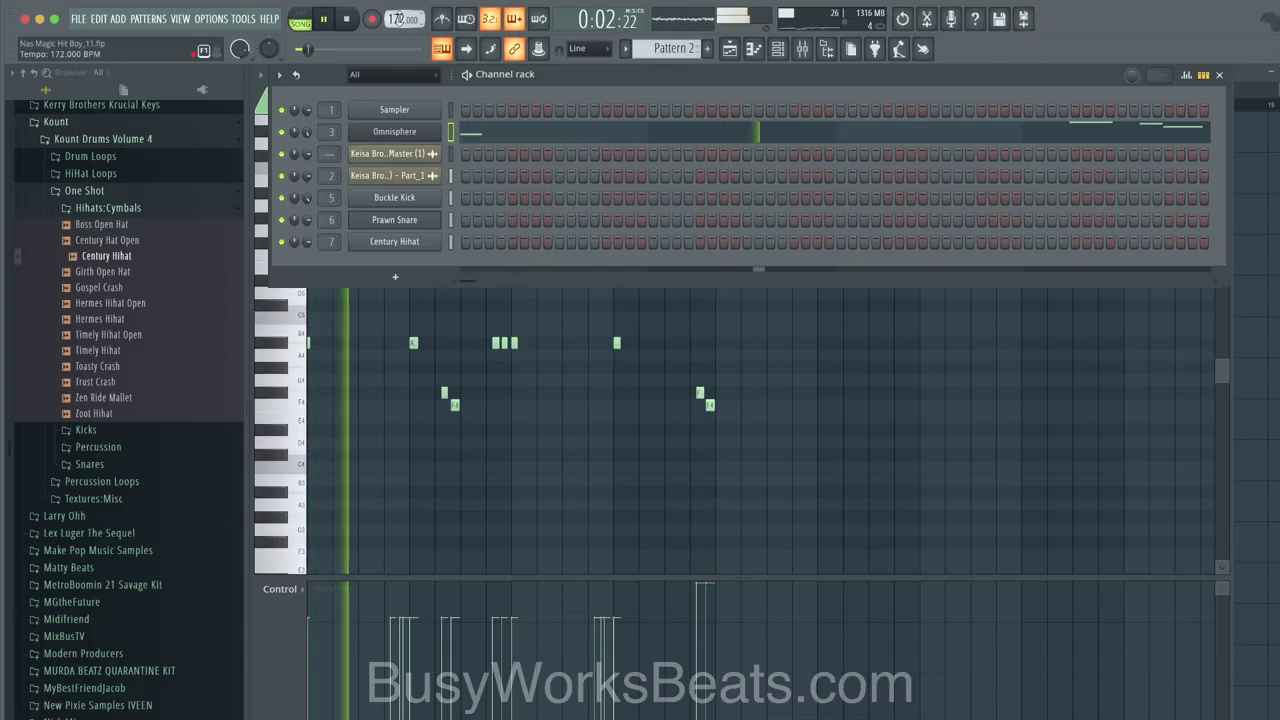
key(F5)
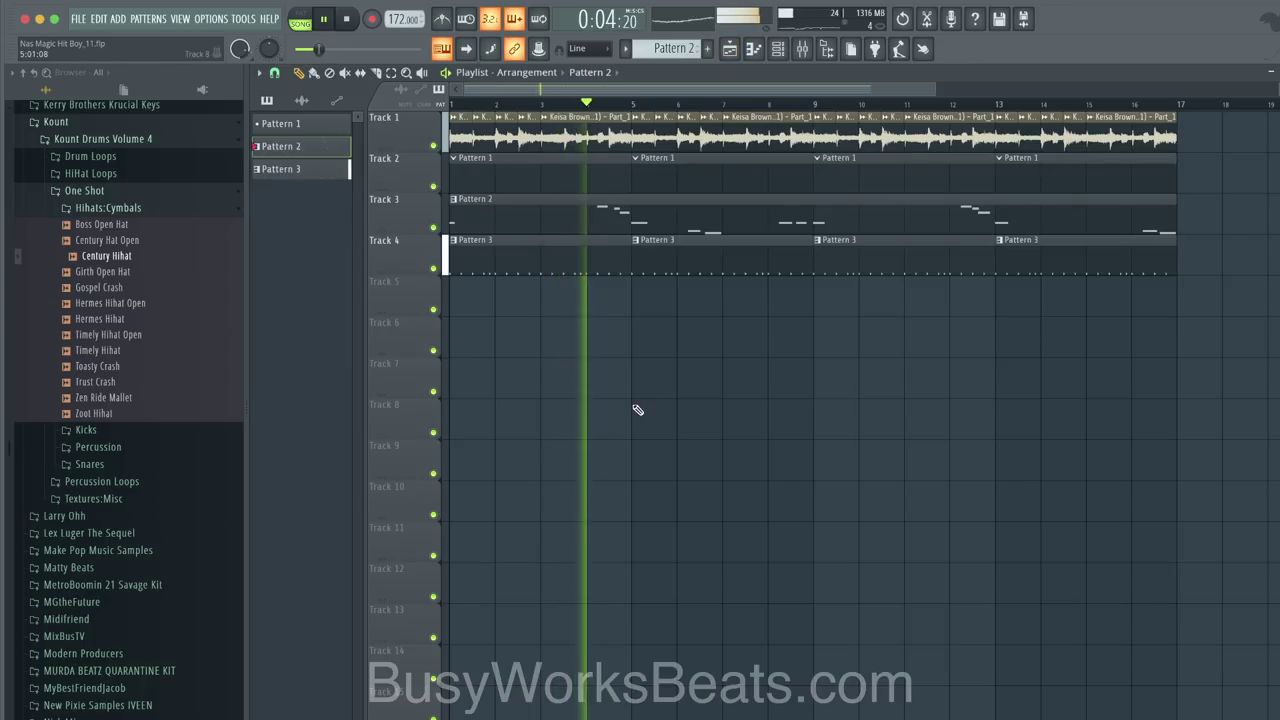
click(779, 52)
Step: Transpose all Omnisphere bass notes of Pattern 2 up one octave, close the piano roll and stop playback
key(F6)
key(F7)
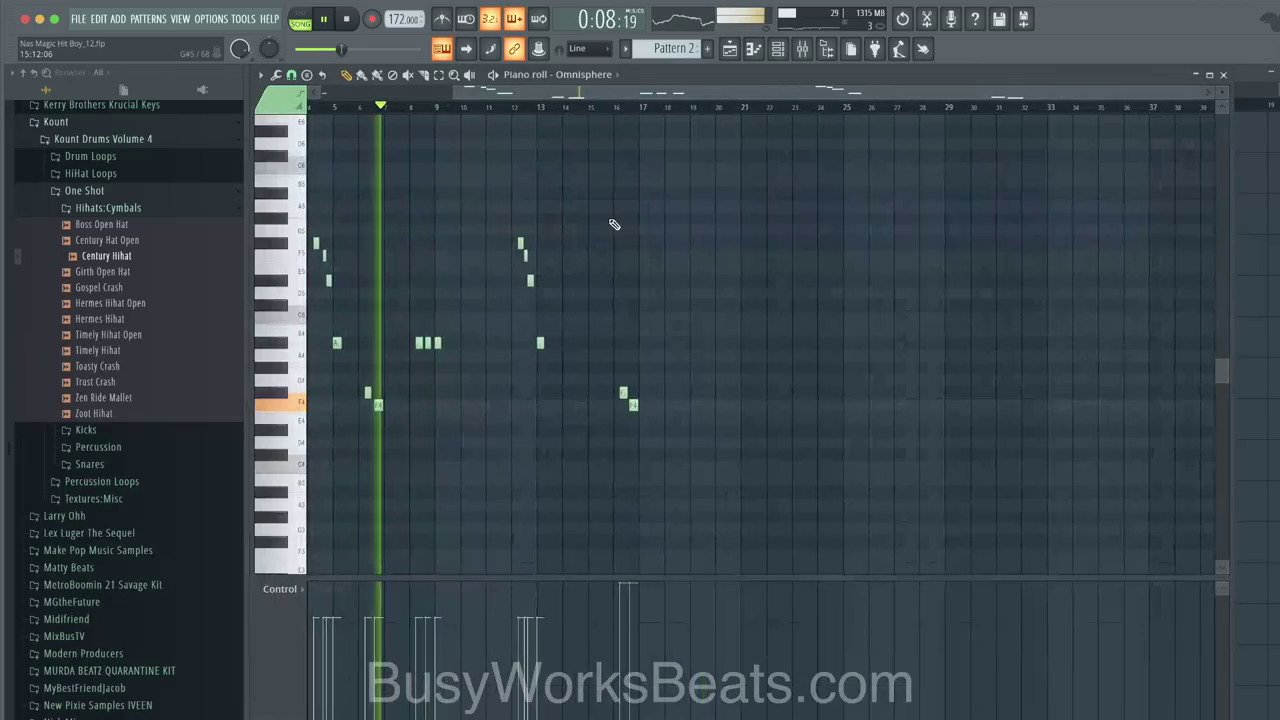
key(super+space)
key(Escape)
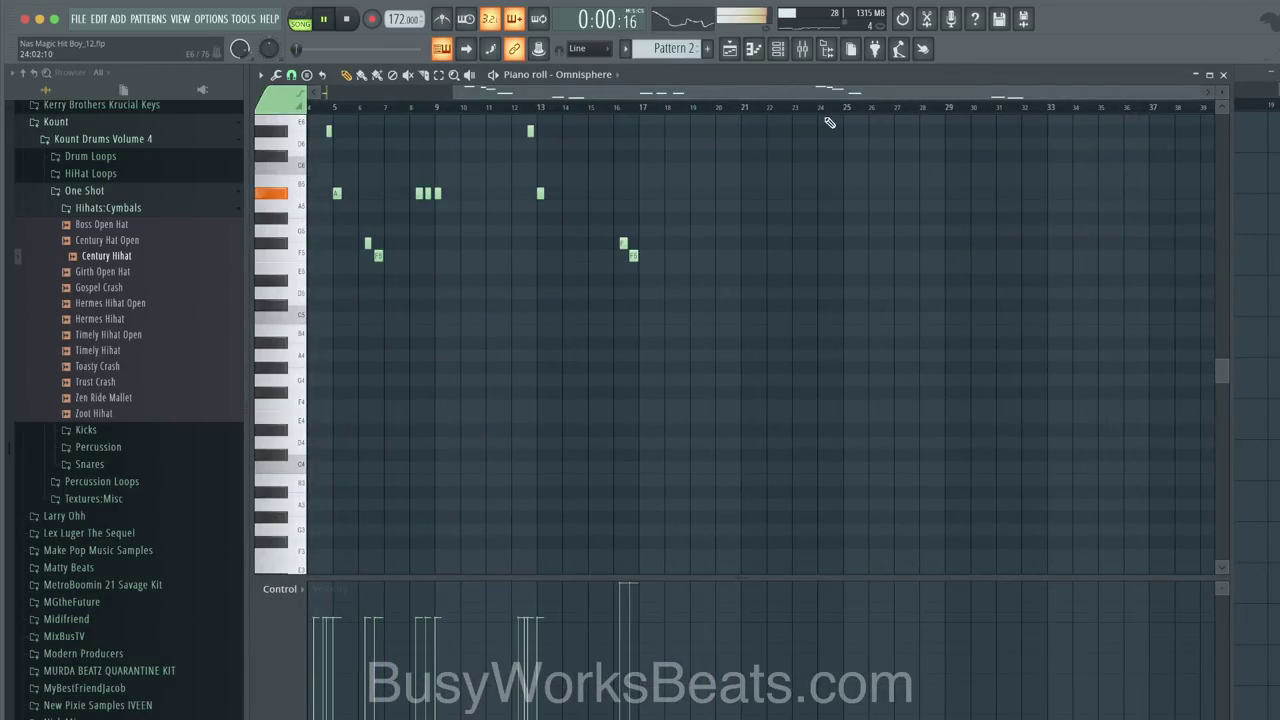
click(1223, 76)
key(space)
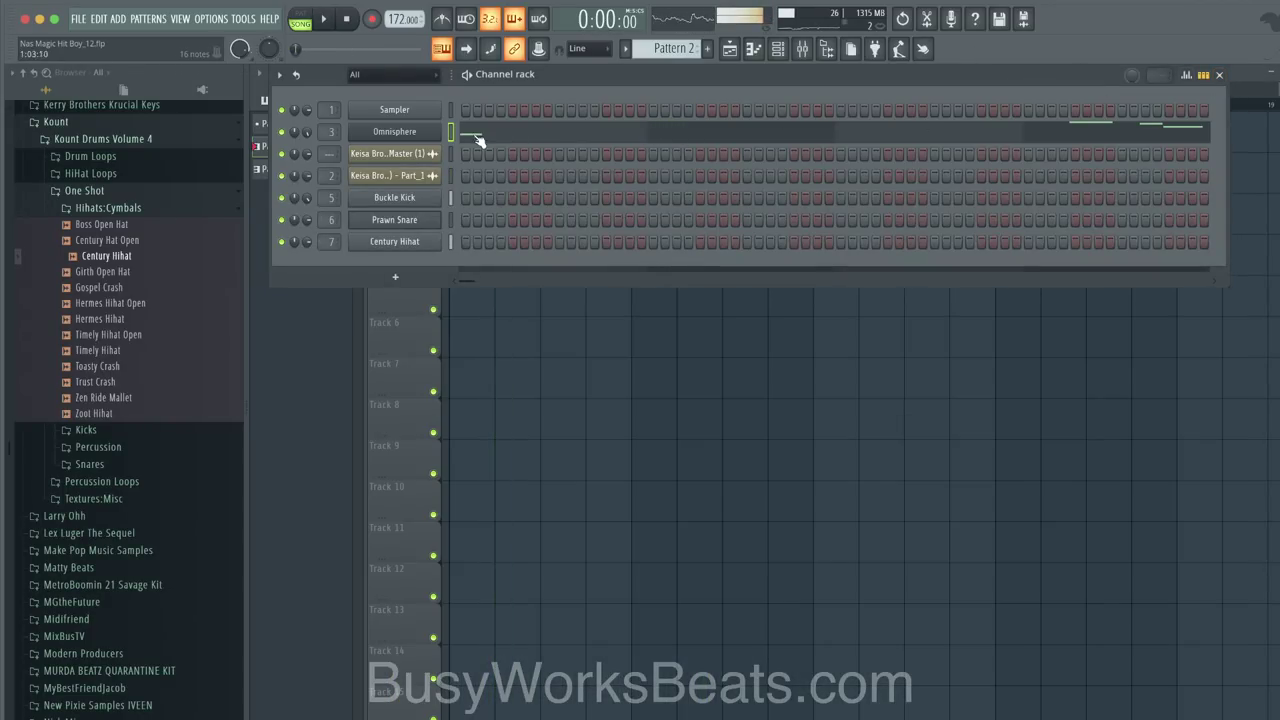
Step: Reopen Omnisphere and sort the Synth Bass patch list by Featured
click(427, 136)
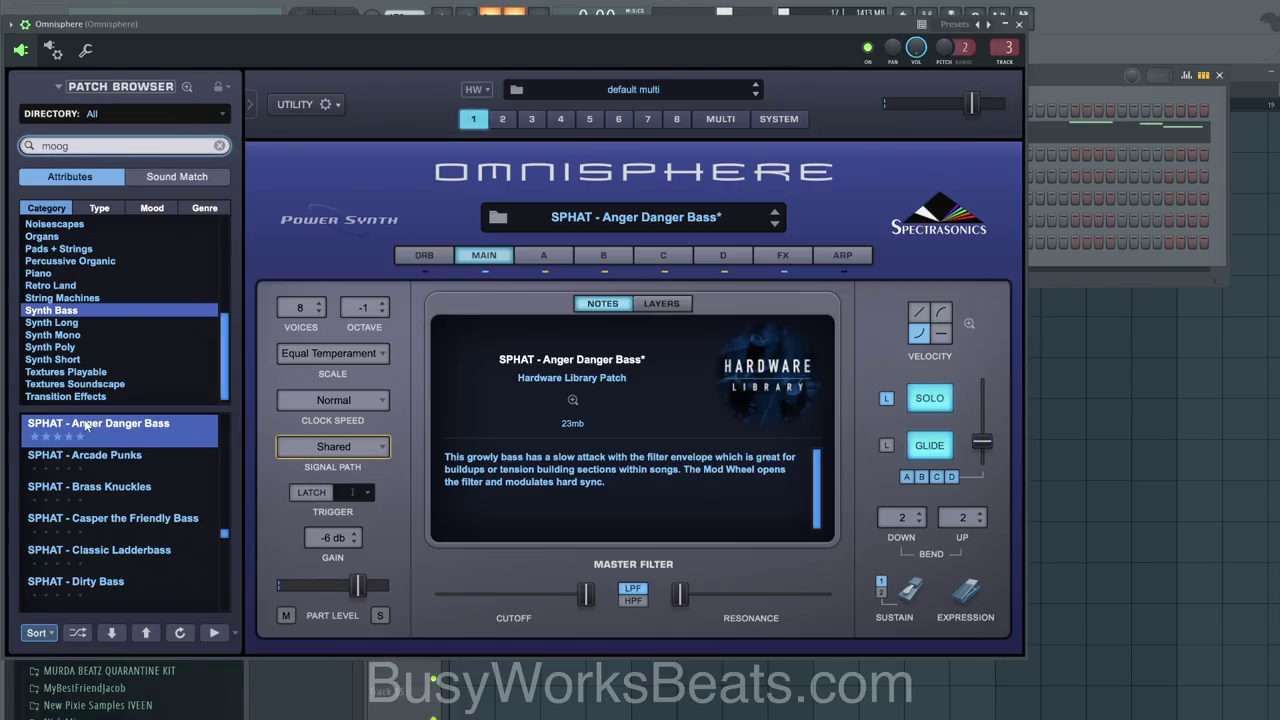
click(50, 630)
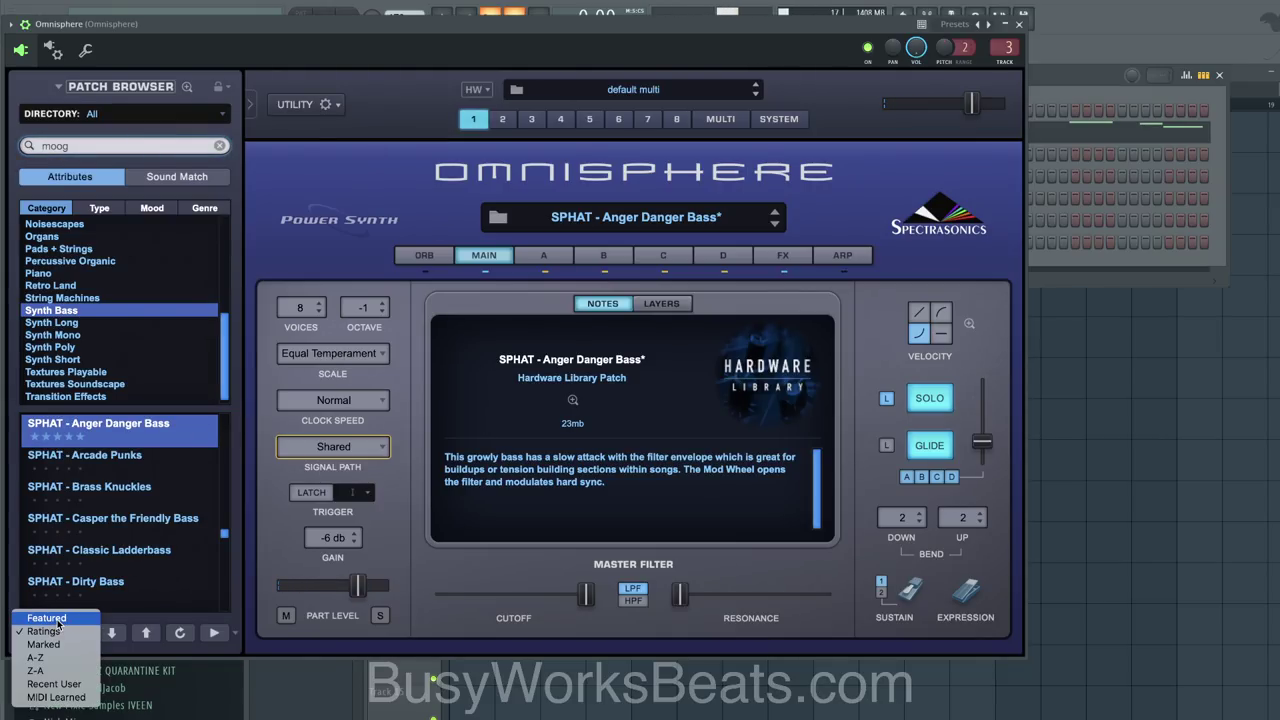
click(55, 619)
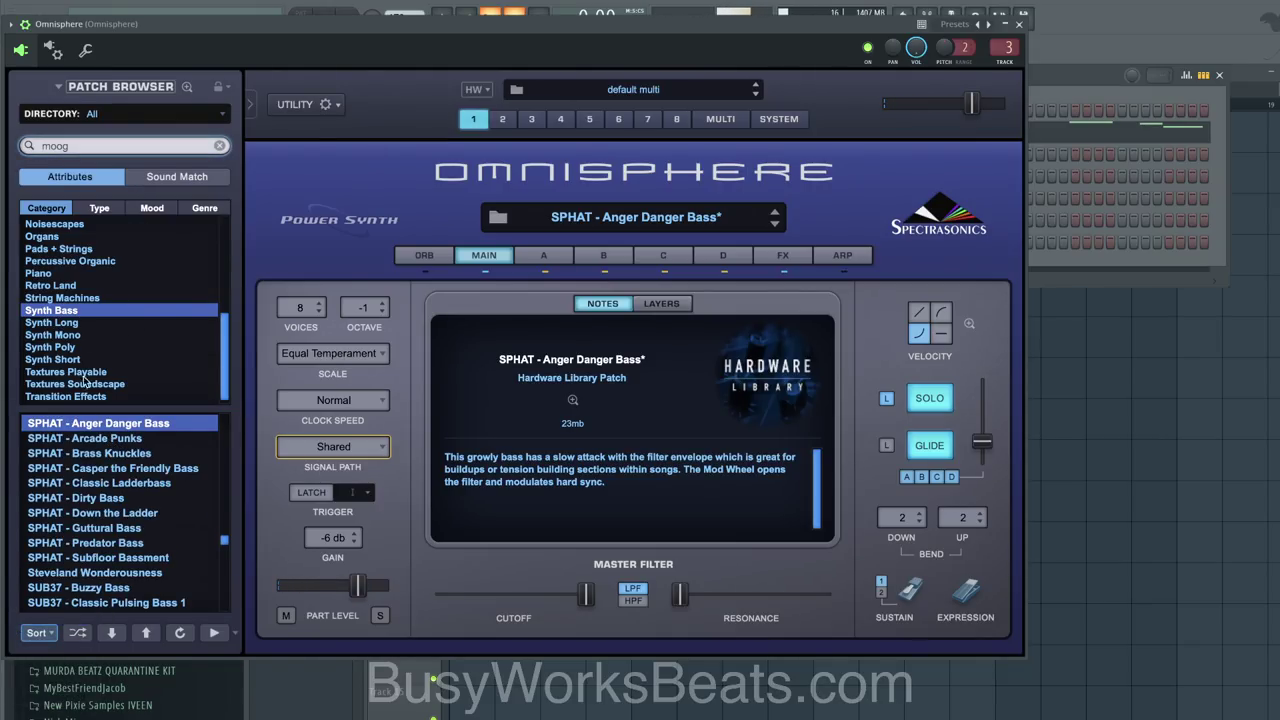
Step: Audition the Arcade Punks and Guttural Bass patches, and load the SPHAT - Classic Ladderbass patch
click(107, 438)
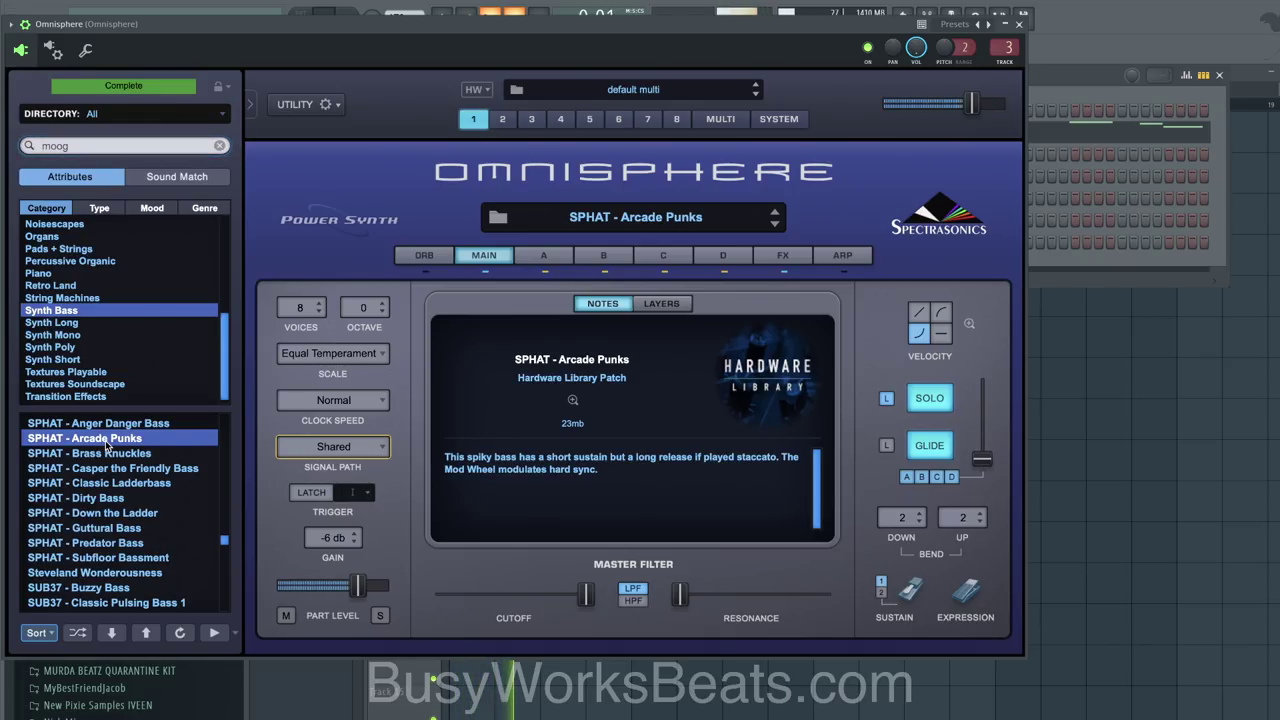
click(108, 483)
click(123, 528)
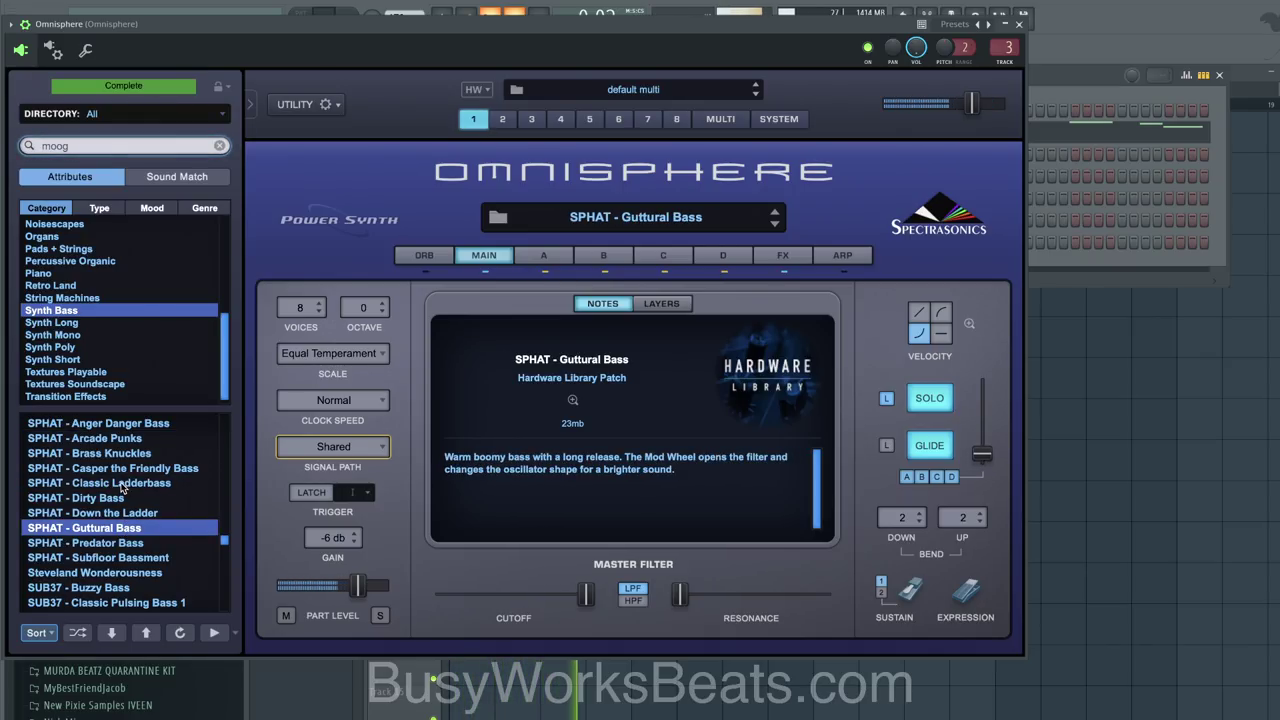
click(123, 485)
Step: Lengthen the shared amp envelope release of the Classic Ladderbass patch from layer A
click(536, 257)
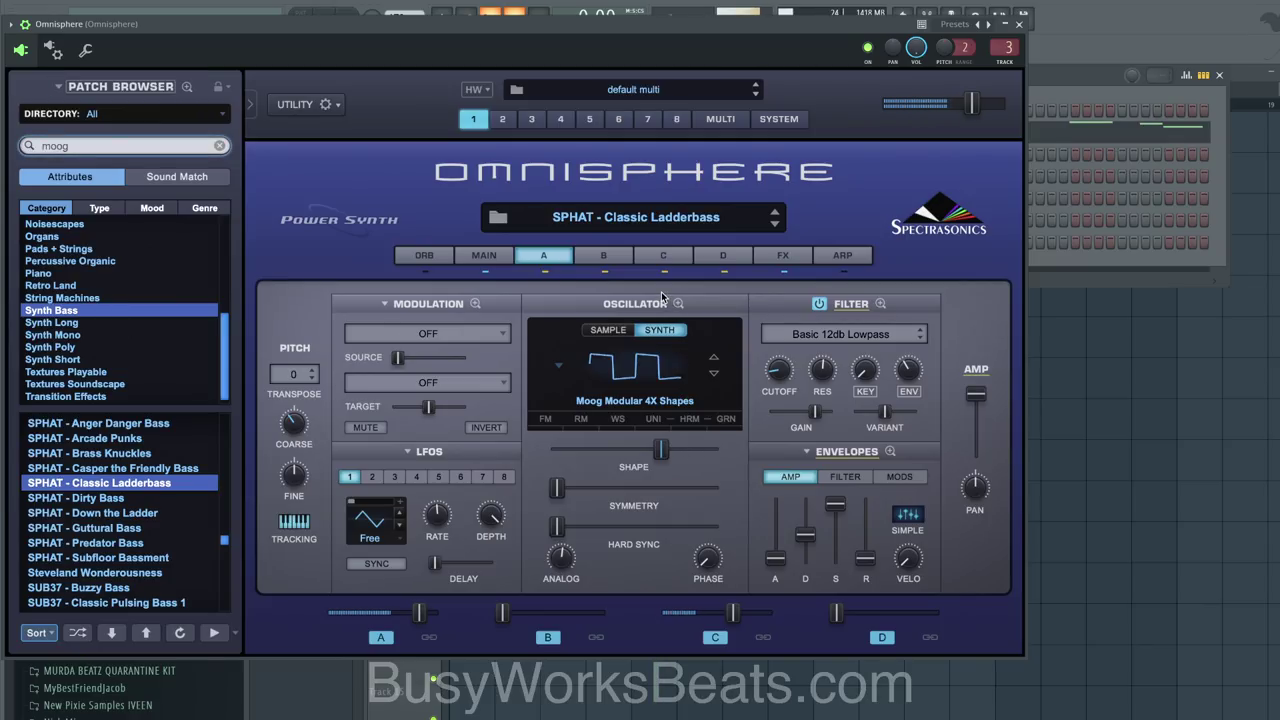
click(585, 257)
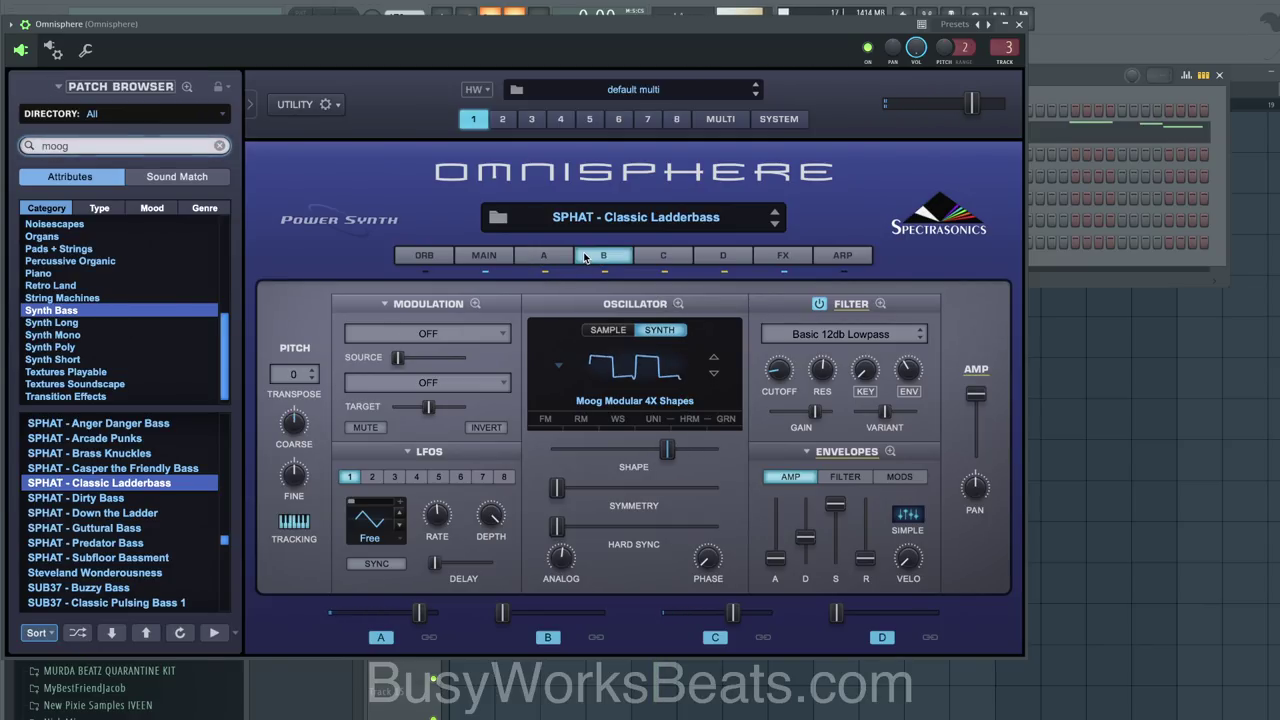
click(545, 257)
drag(865, 557, 858, 545)
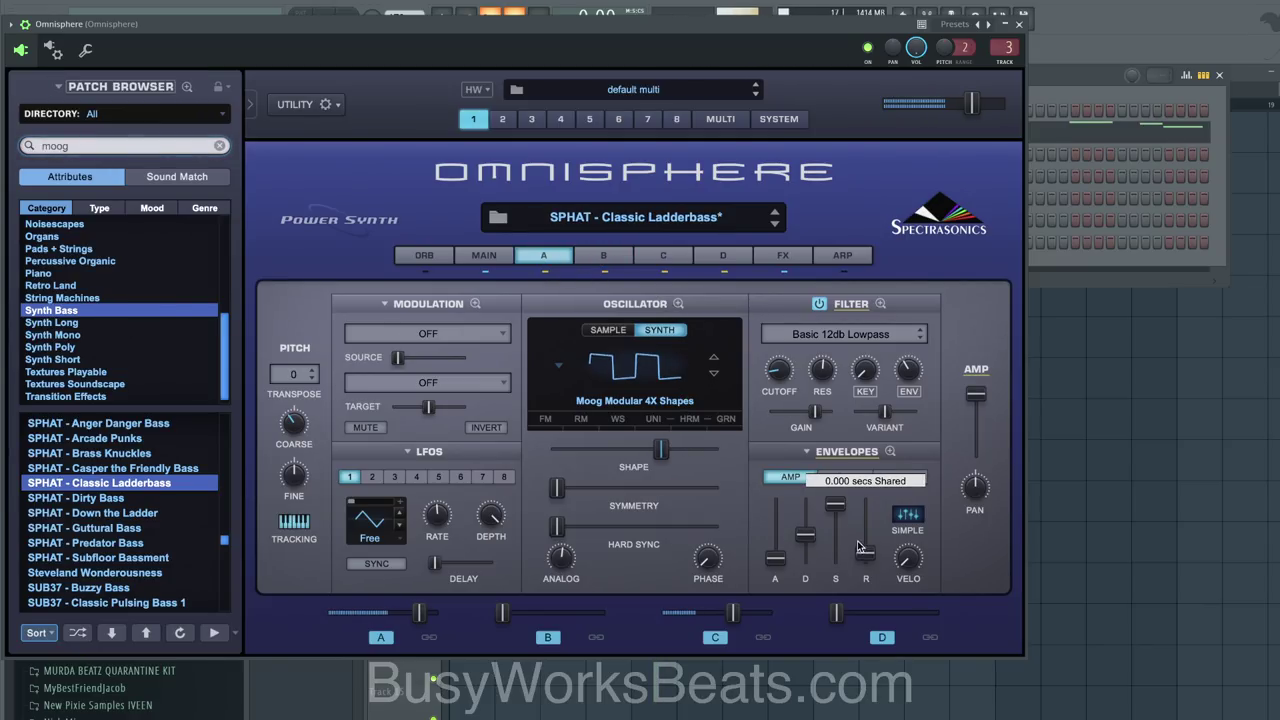
Step: Examine layers B, C and D, the effects and the main page of the Classic Ladderbass patch, returning to layer A
click(615, 257)
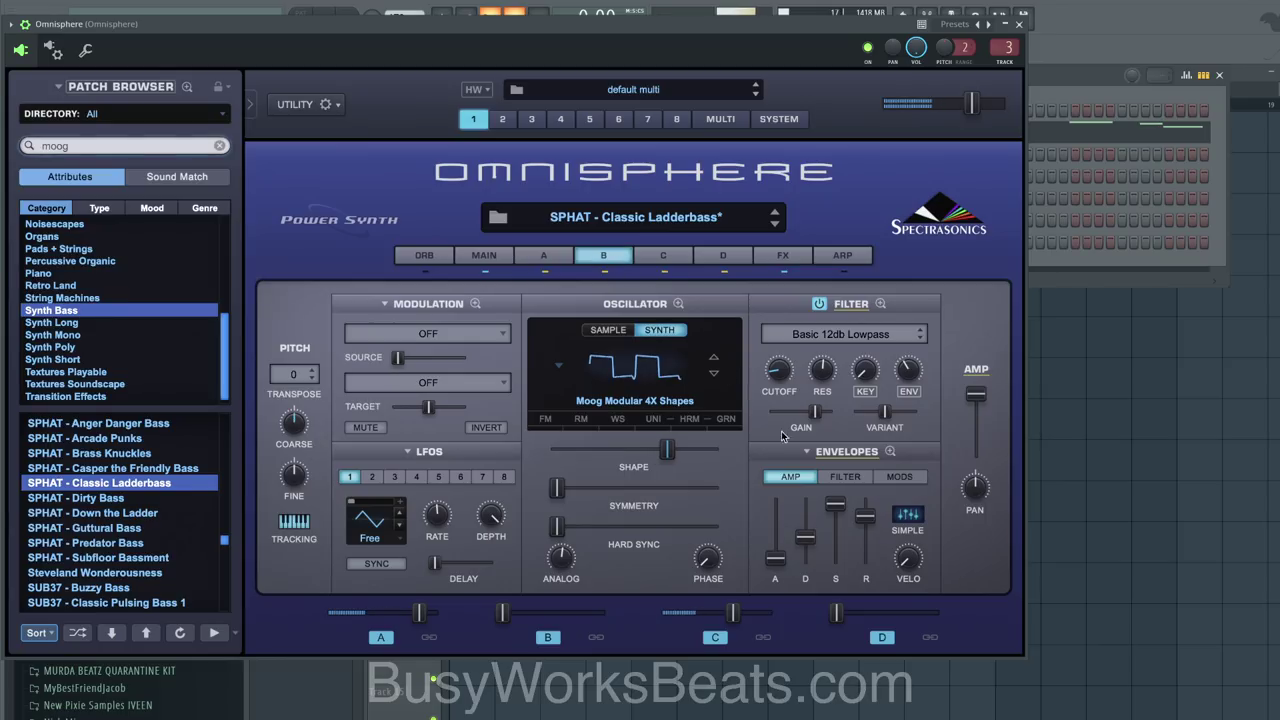
click(676, 260)
click(713, 260)
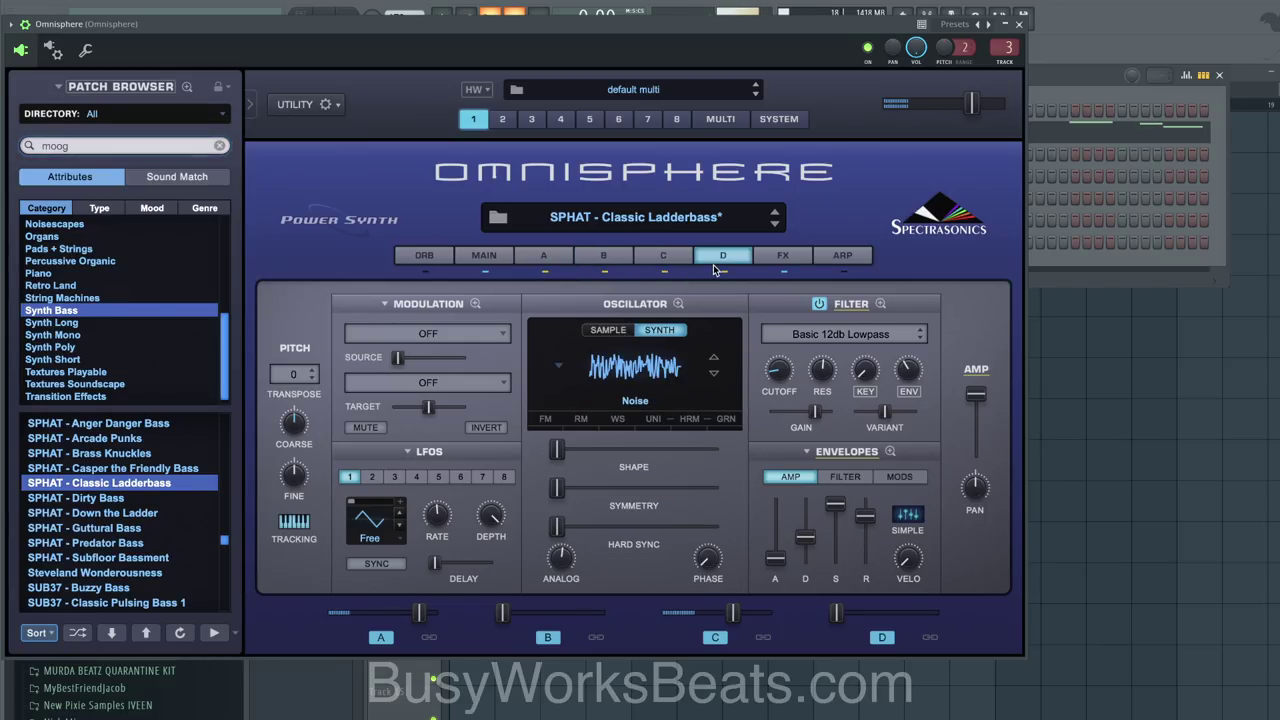
click(770, 258)
click(541, 259)
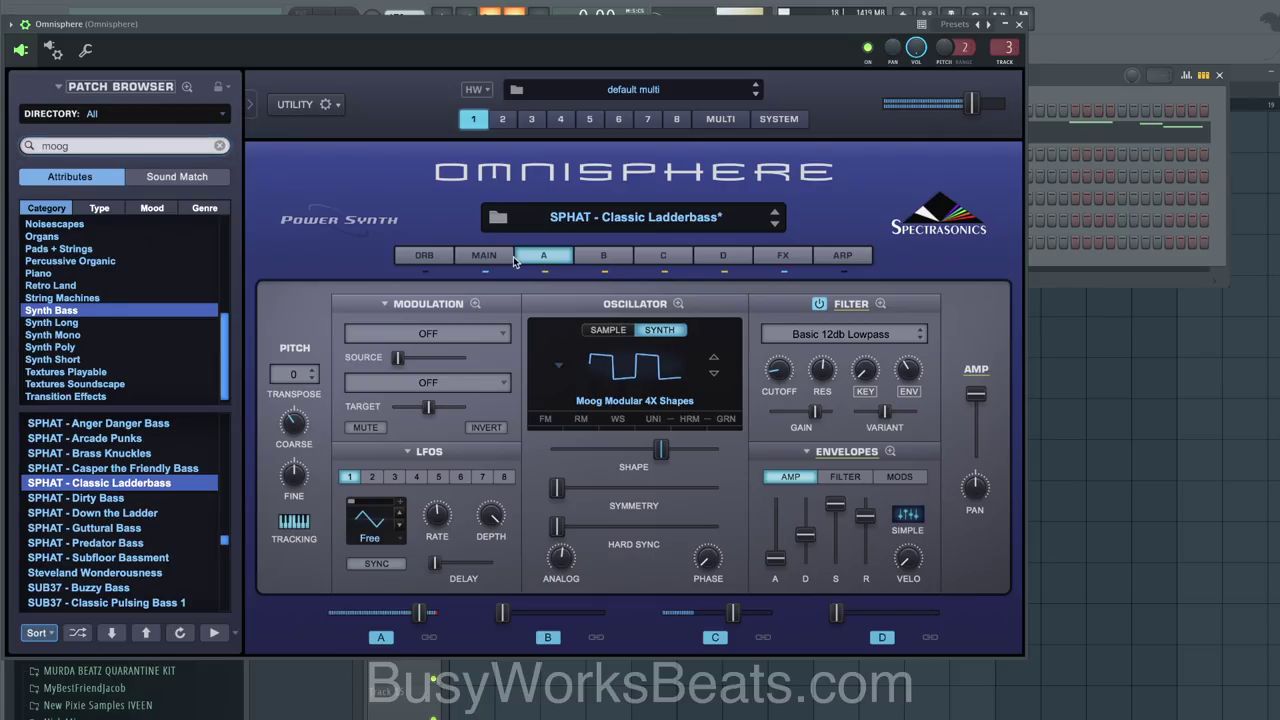
click(505, 258)
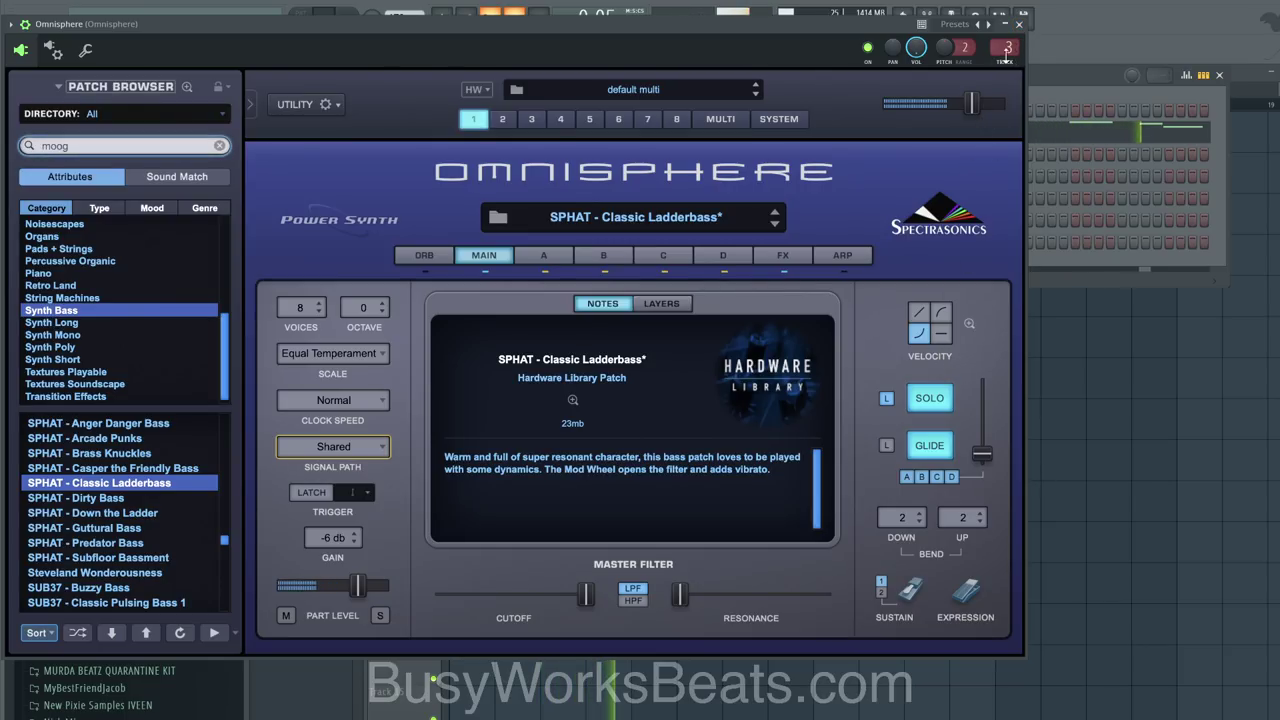
click(546, 260)
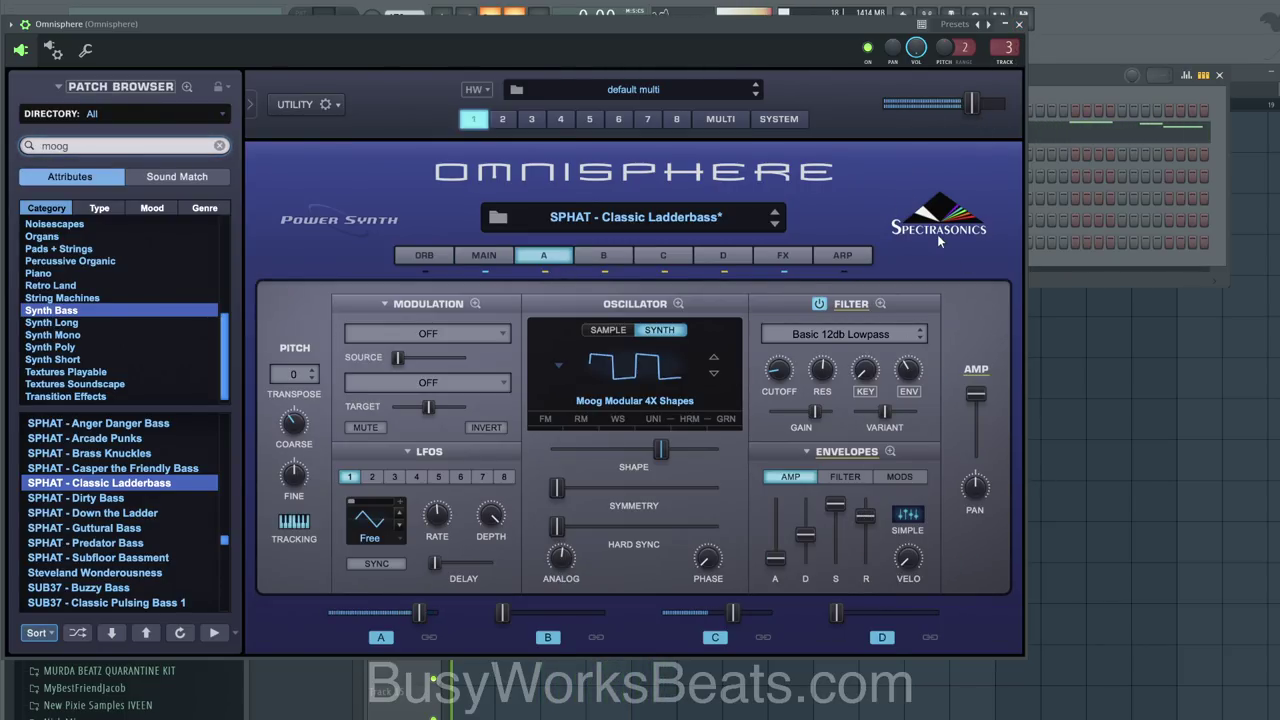
Step: Close the Omnisphere window and stop playback
click(1005, 26)
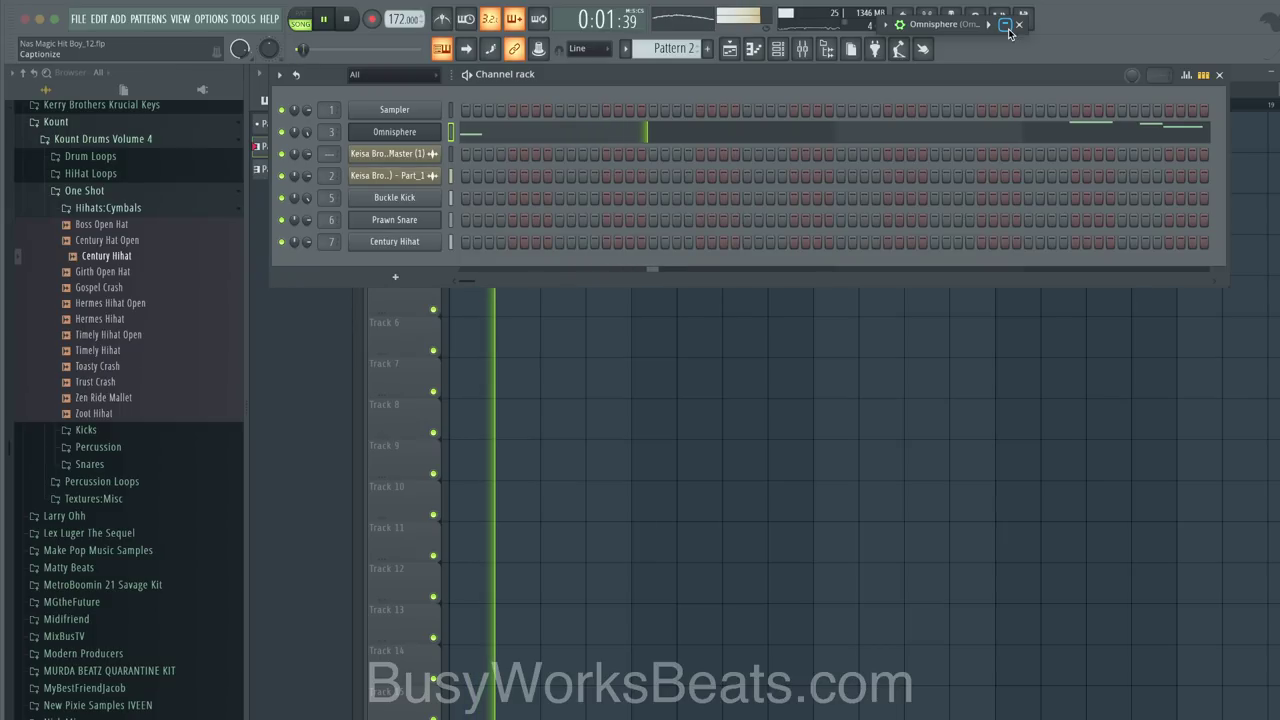
click(1006, 27)
click(1020, 26)
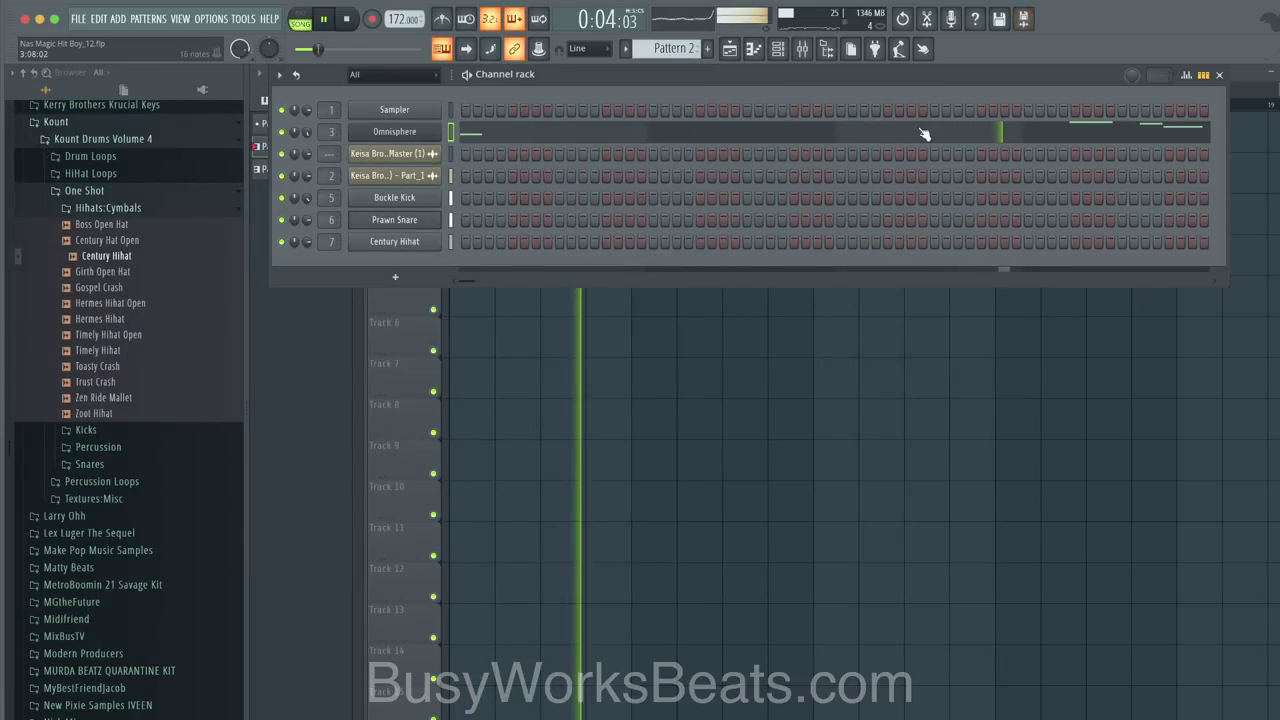
key(space)
Step: Extend all Omnisphere bass notes of Pattern 2 to meet each other with Quick Legato and play them back
click(601, 138)
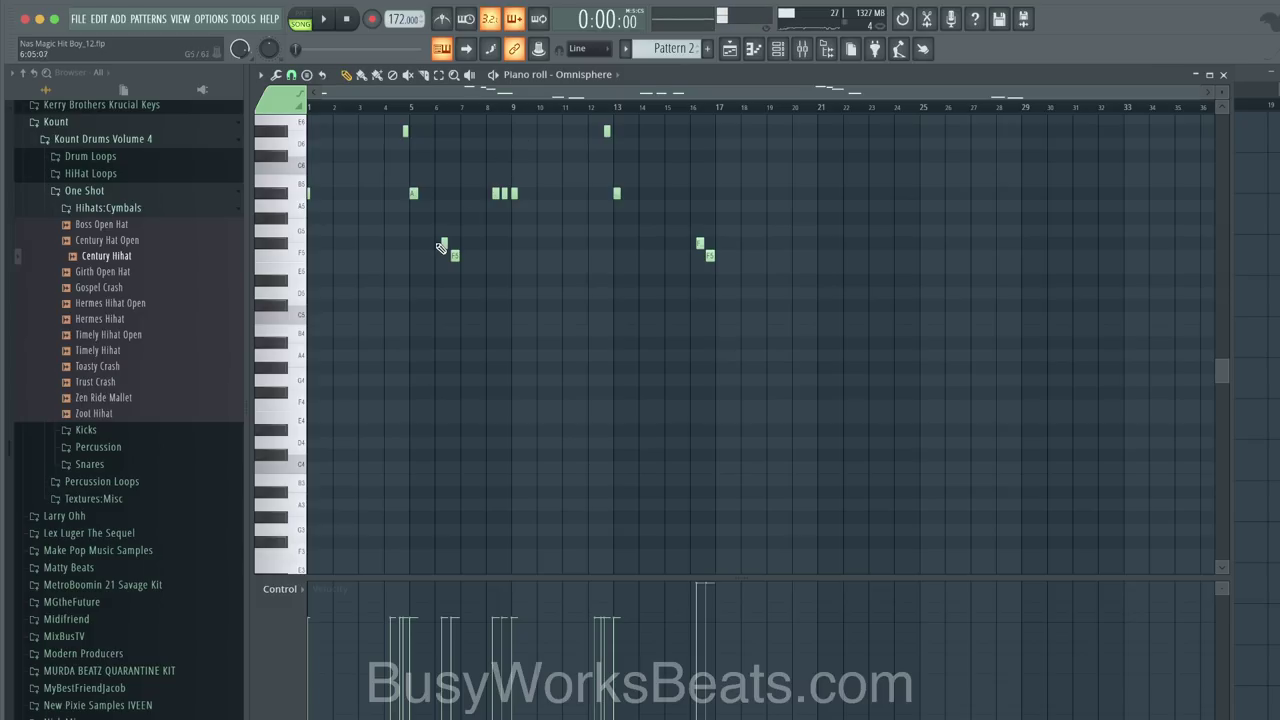
scroll(441, 247, up, 3)
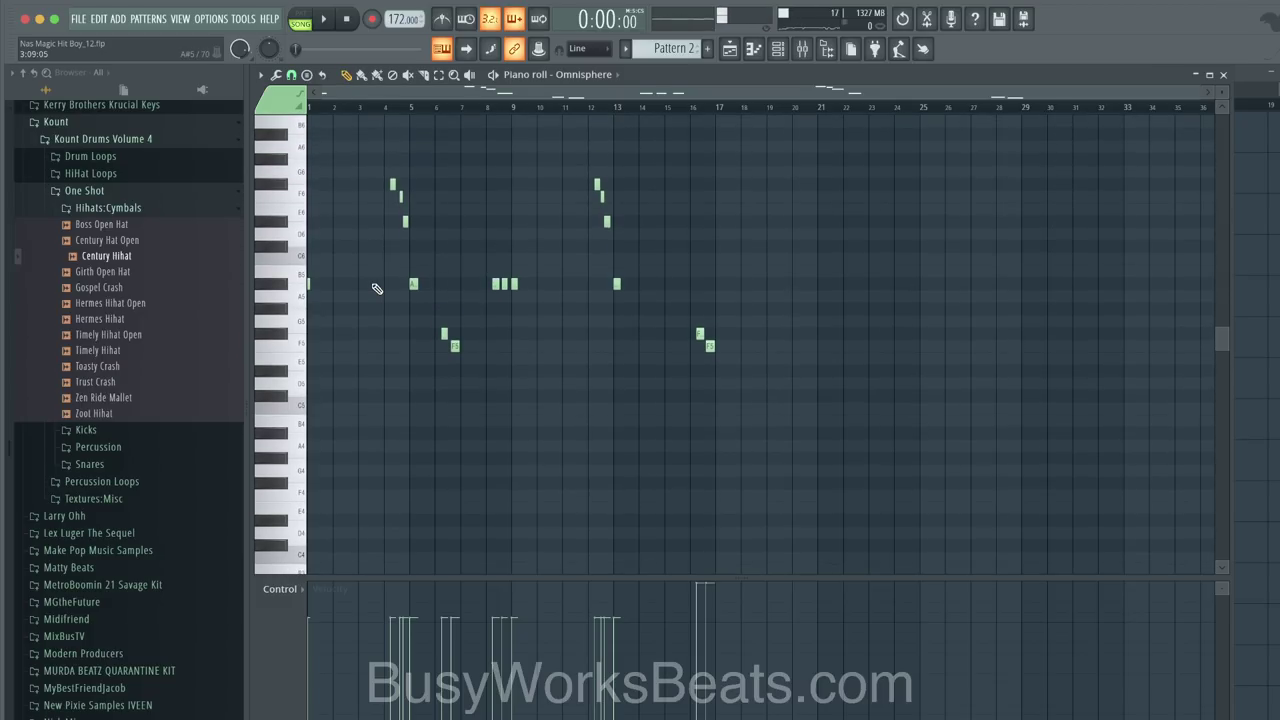
key(ctrl+l)
key(space)
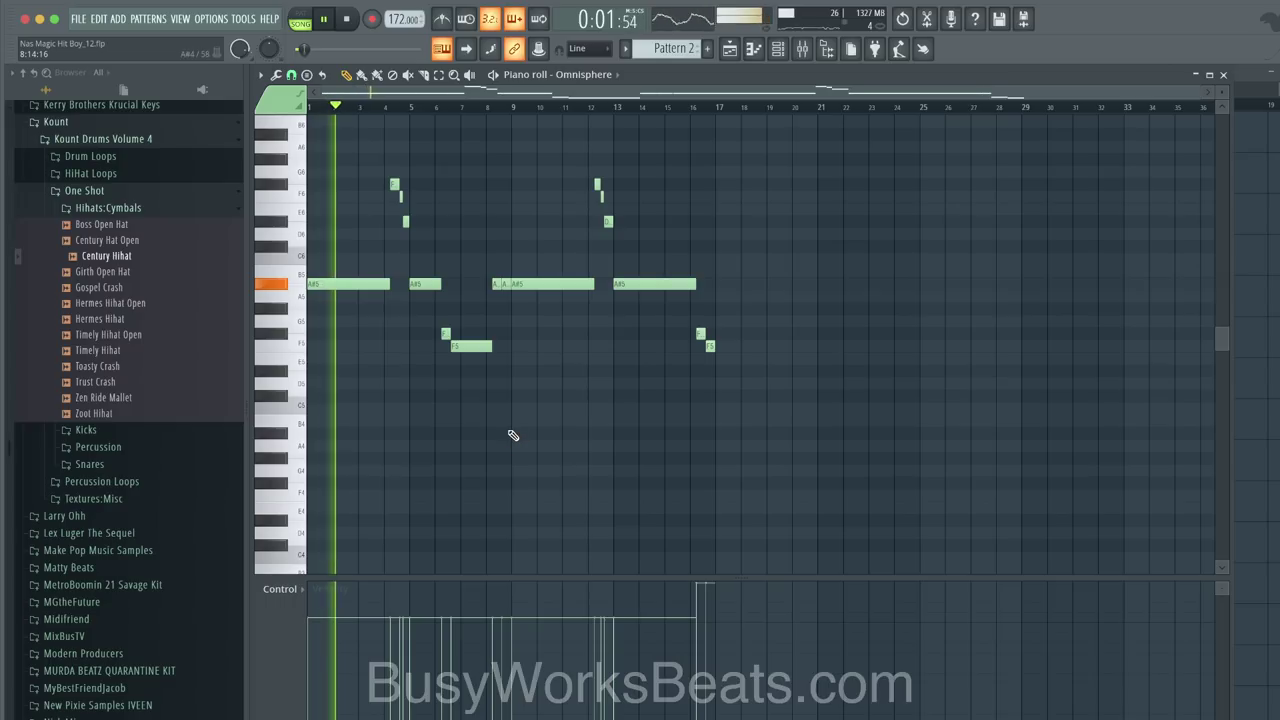
Step: Transpose all Omnisphere bass notes of Pattern 2 down one octave and replay the beat
key(super+Down)
key(super+space)
key(Escape)
key(space)
key(space)
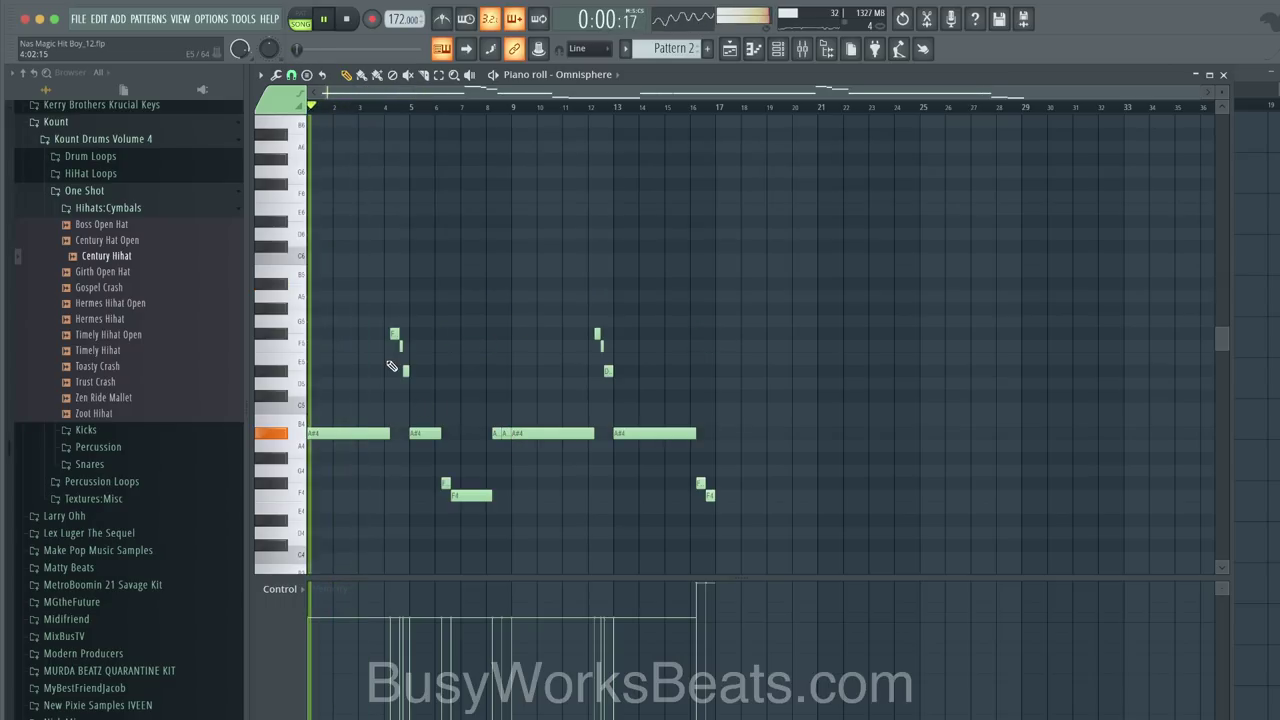
scroll(388, 400, down, 1)
ctrl+scroll(385, 429, up, 3)
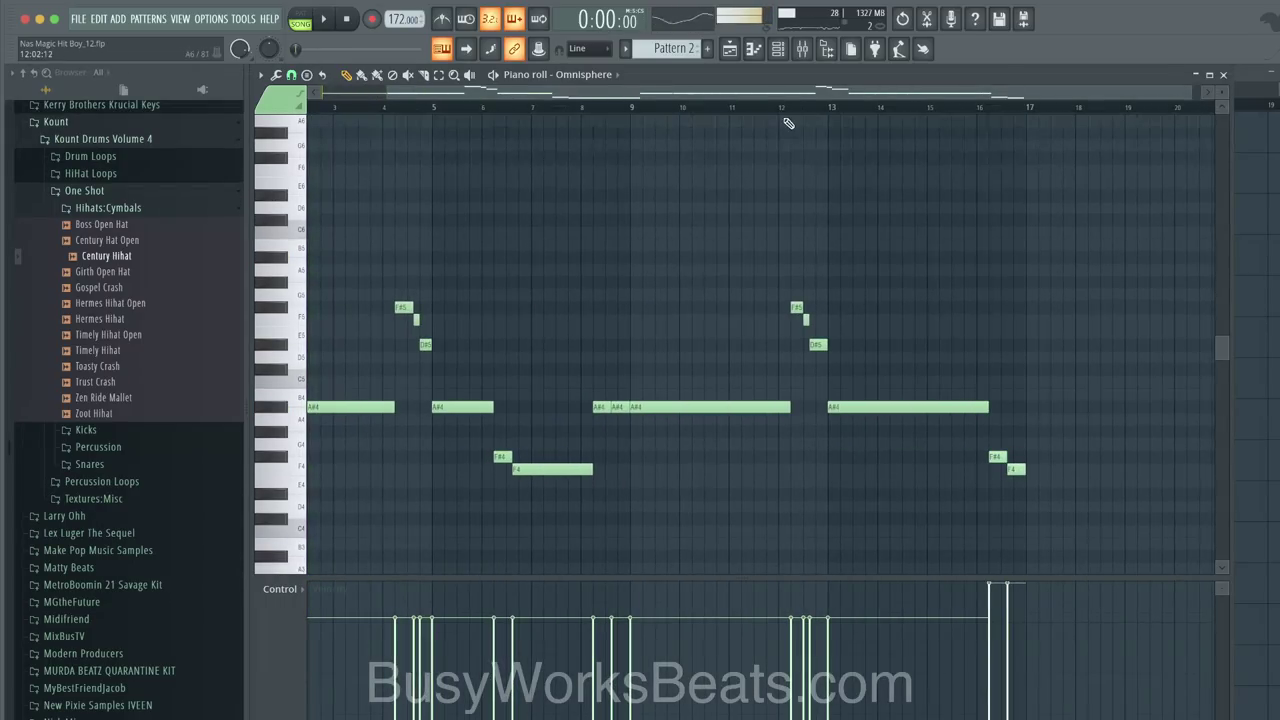
Step: Reopen Omnisphere, audition the Dirty Bass, Guttural Bass, Predator Bass and Steveland Wonderousness patches, and load SPHAT - Subfloor Bassment
click(785, 47)
click(421, 136)
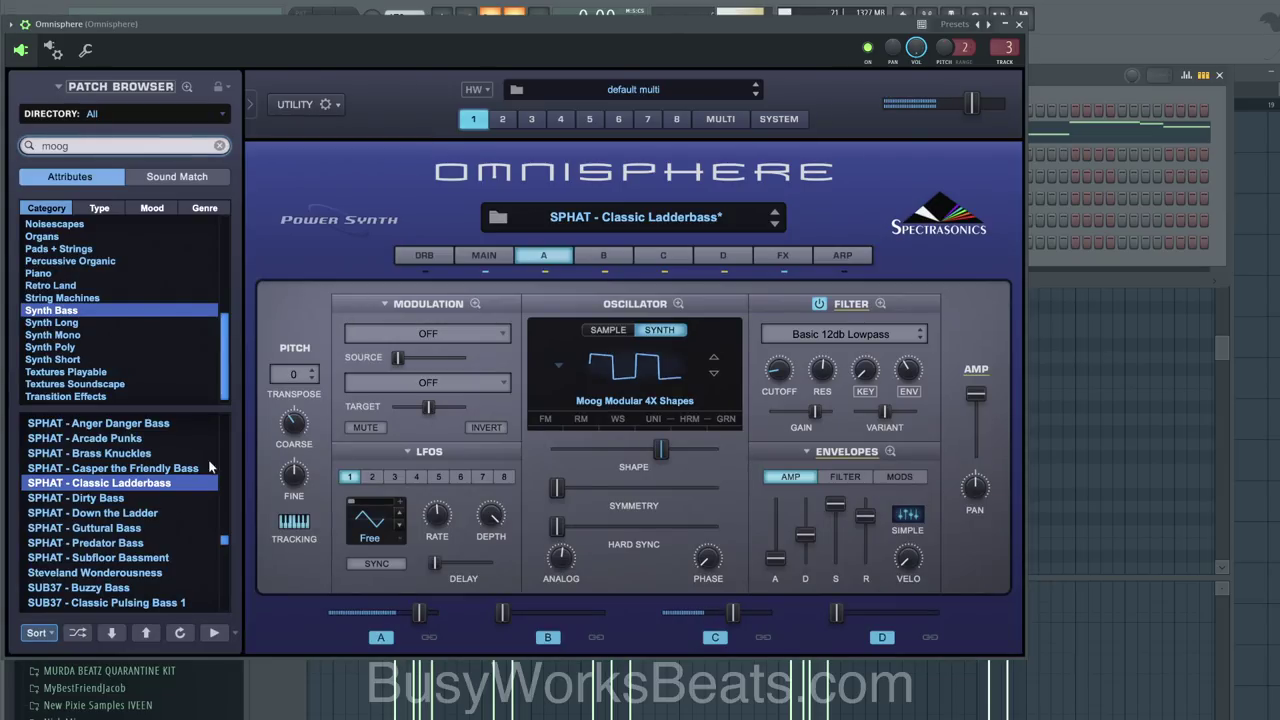
click(100, 498)
click(130, 528)
click(133, 543)
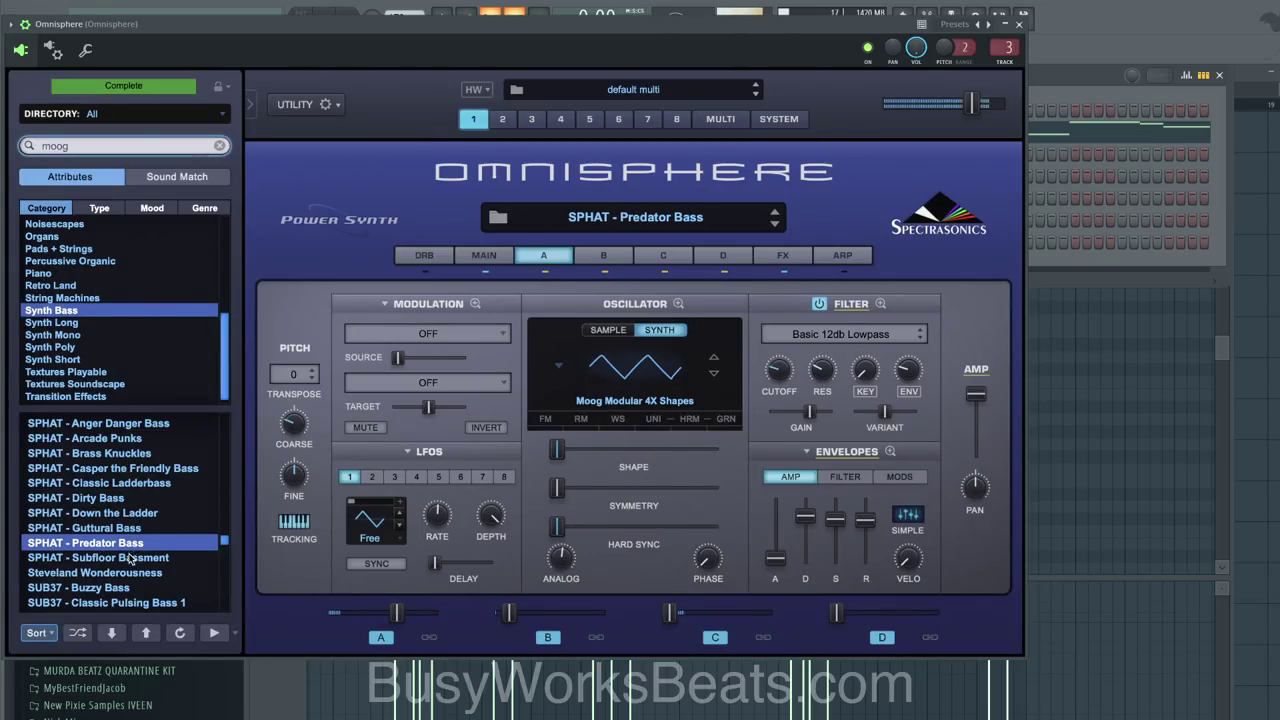
click(128, 572)
click(131, 577)
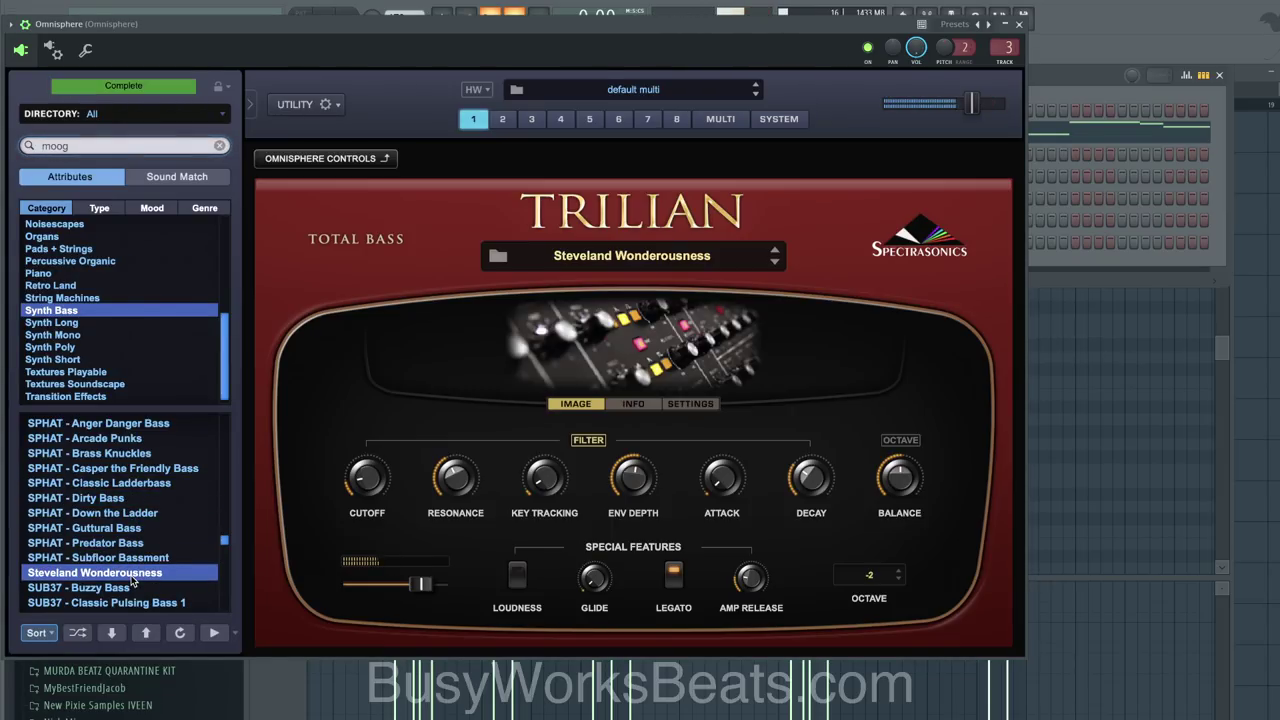
click(134, 561)
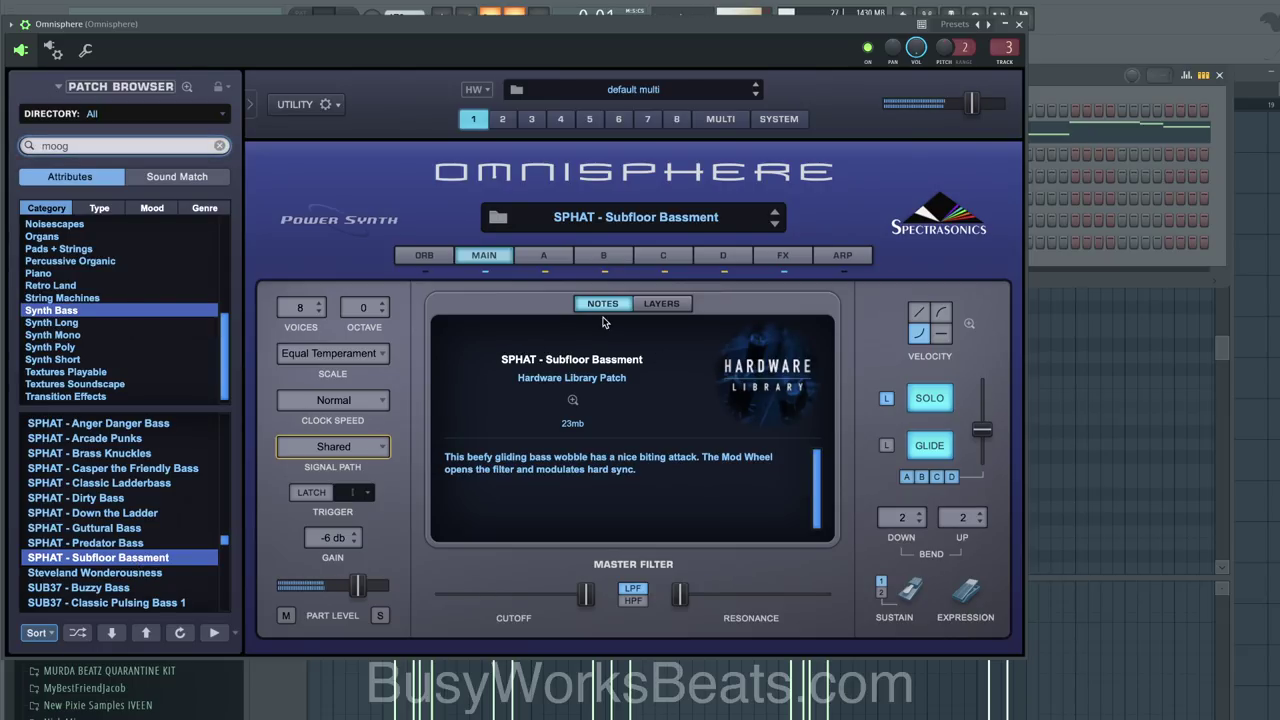
Step: Set the shared filter envelope amount of the Subfloor Bassment patch to 0.563 and view layer B
click(548, 256)
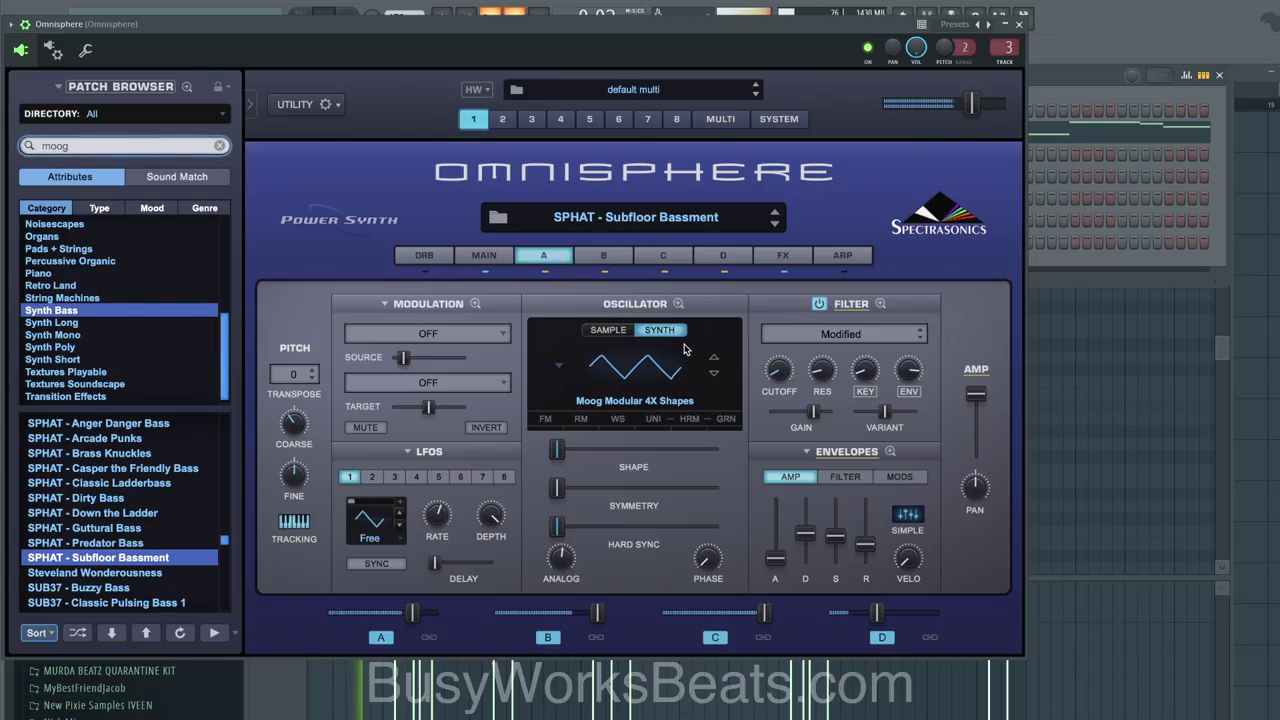
drag(910, 370, 883, 395)
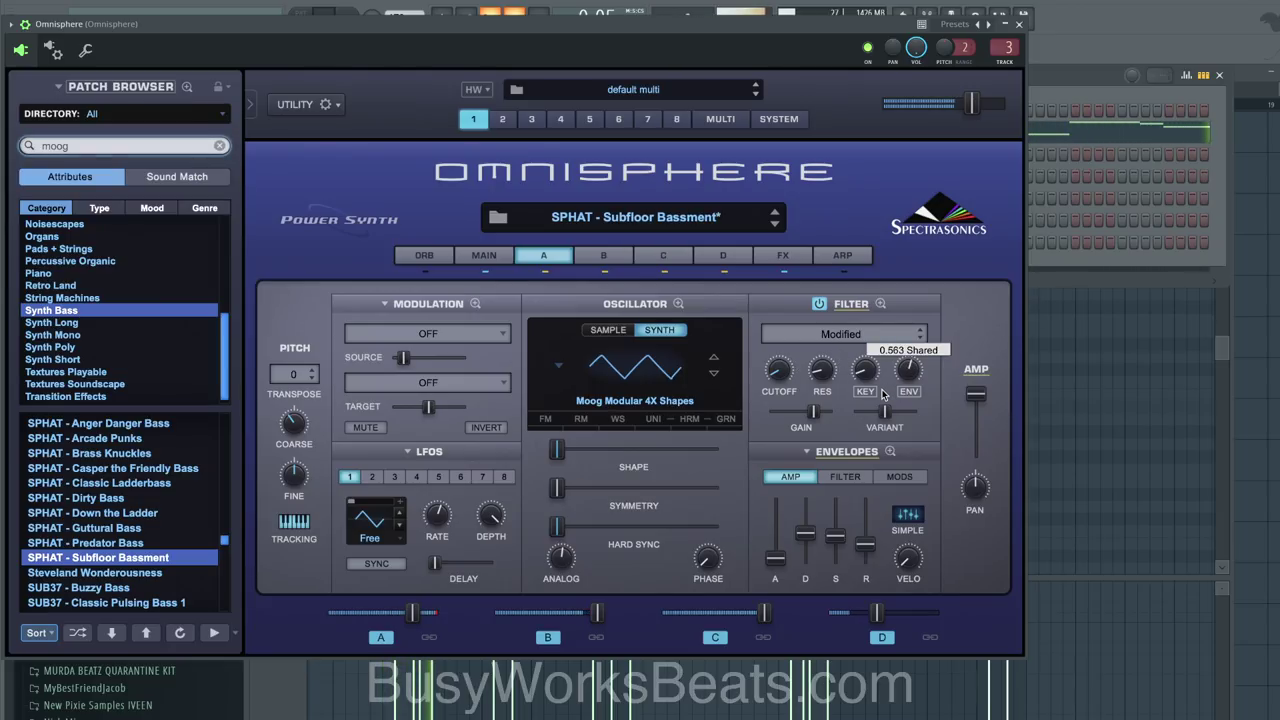
click(609, 256)
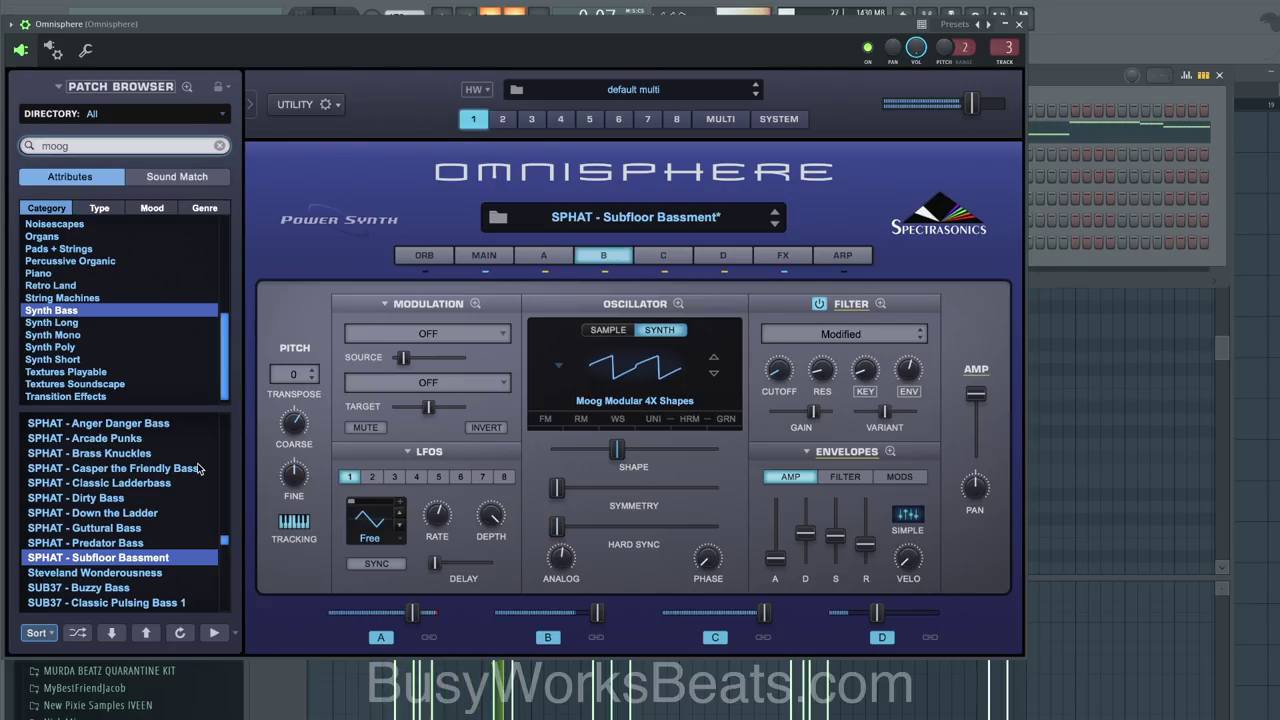
Step: Load the Steveland Wonderousness Trilian patch and raise its filter resonance
scroll(175, 478, down, 2)
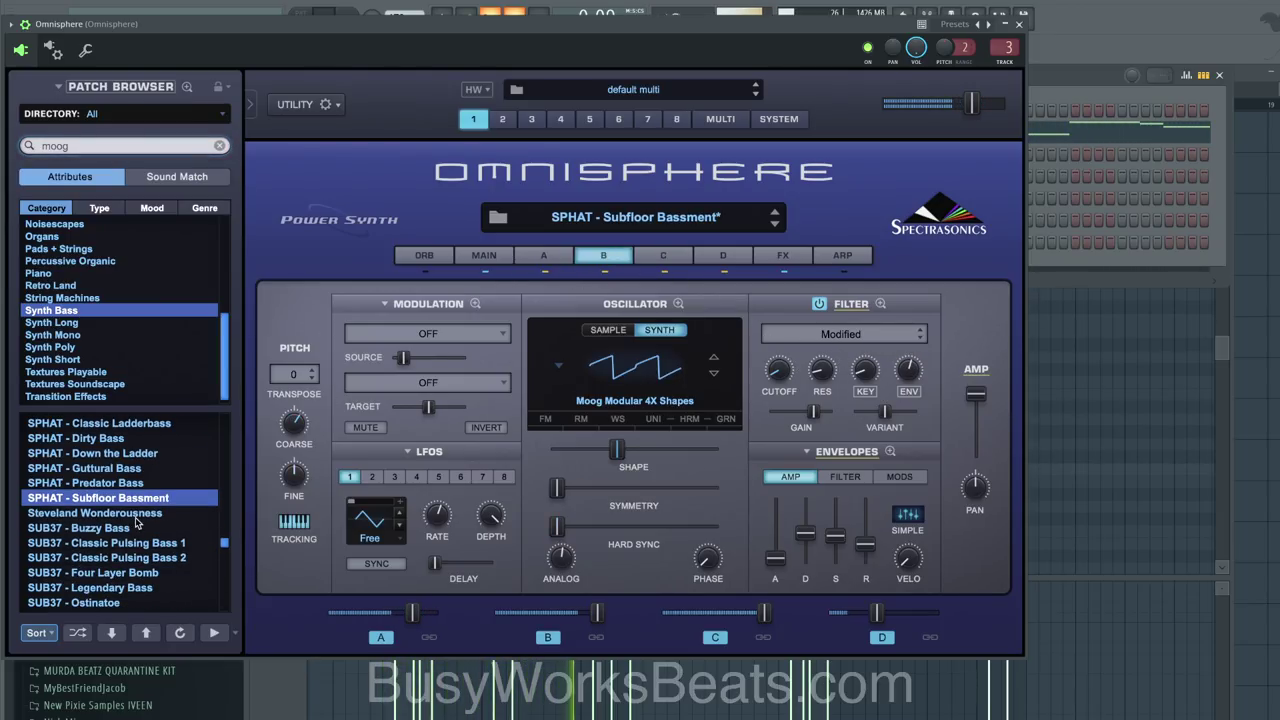
click(137, 524)
click(138, 513)
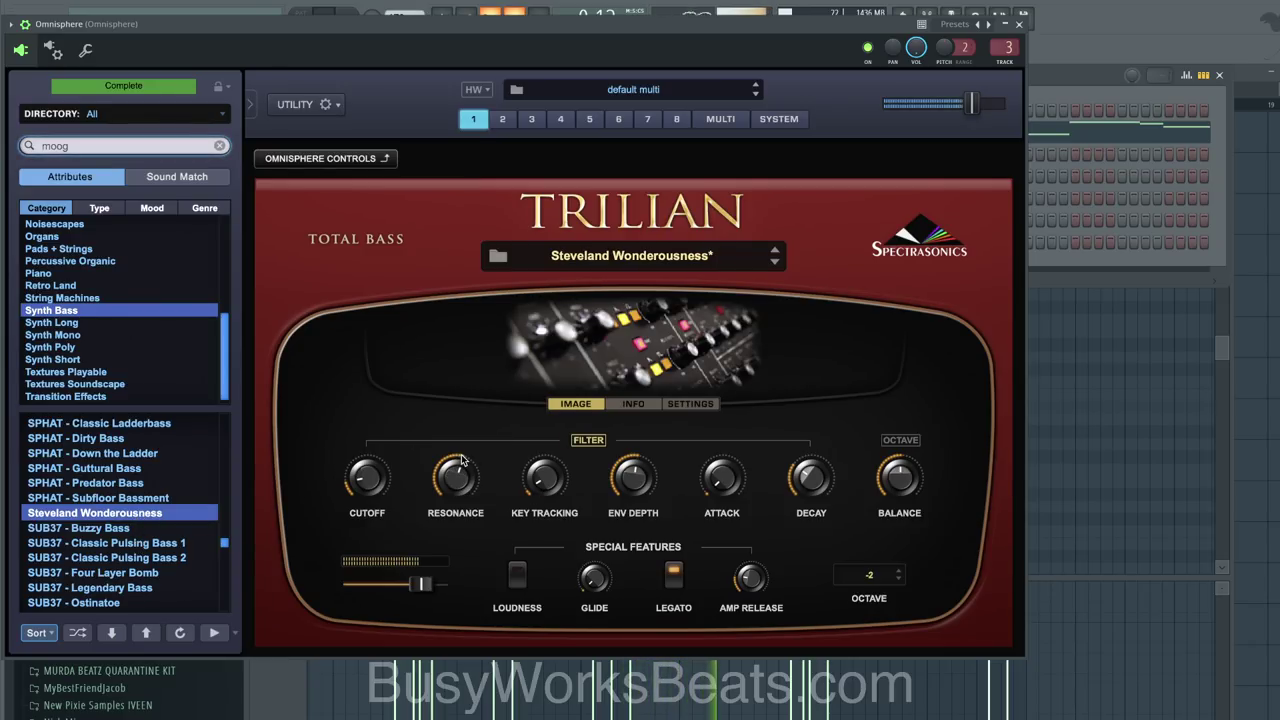
Step: Clear the Omnisphere bass notes from Pattern 2, and close Omnisphere and the piano roll
click(1073, 447)
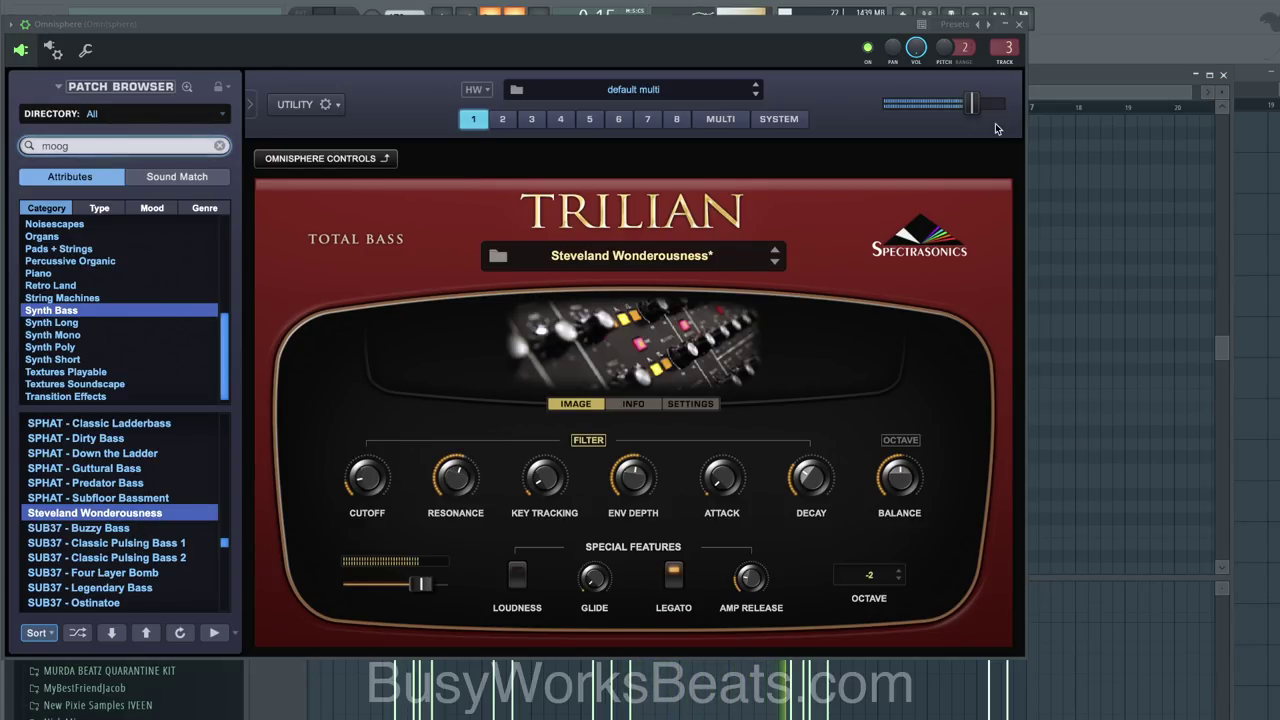
click(1019, 24)
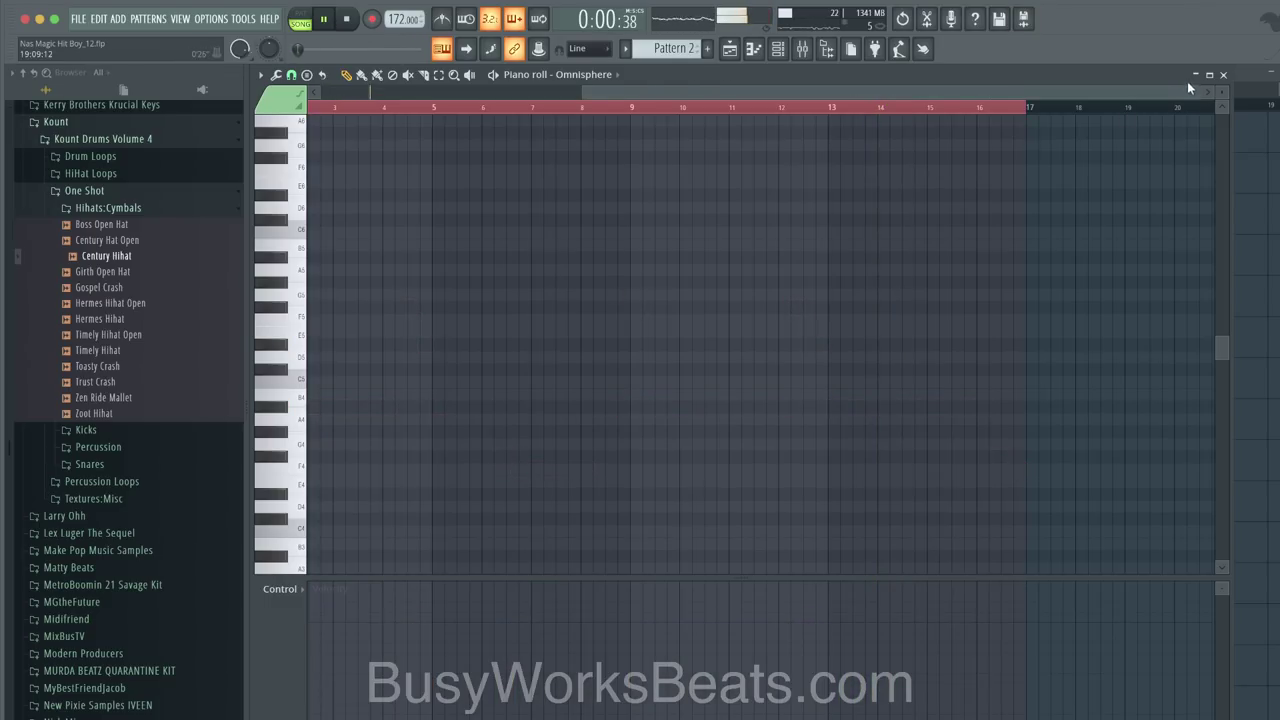
click(1226, 75)
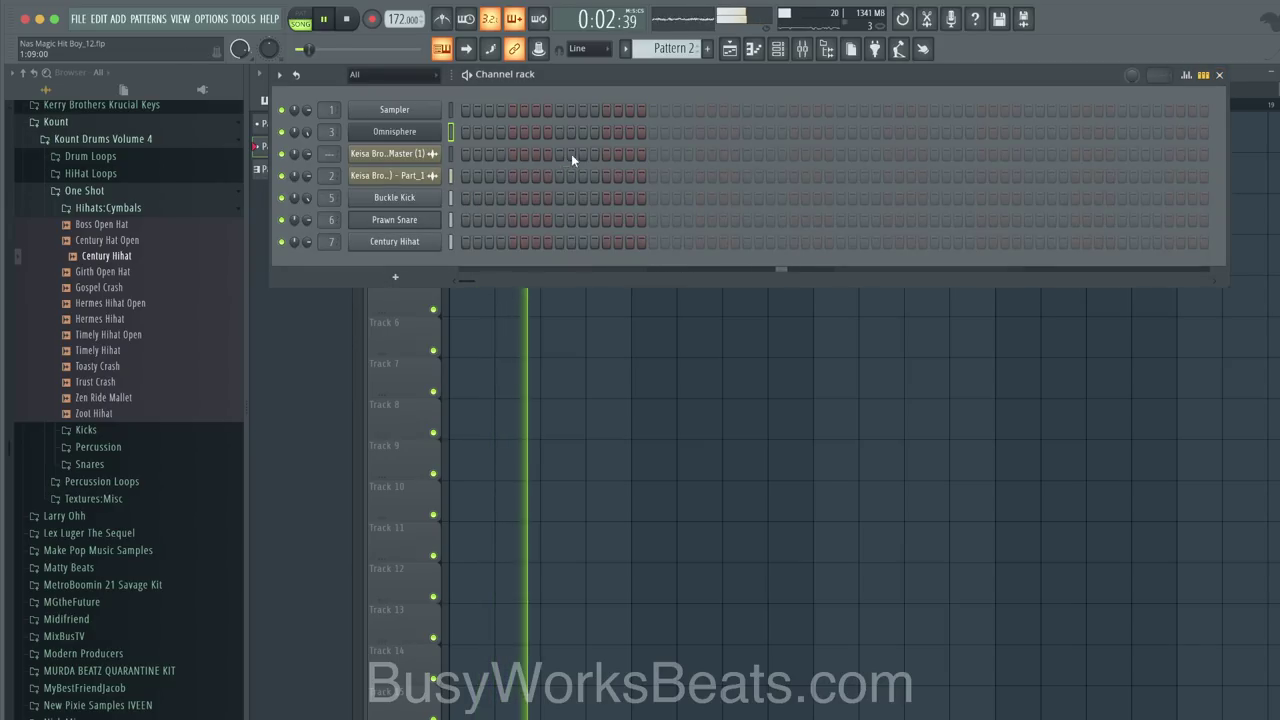
Step: Check the Buckle Kick and Century Hihat channel settings and save a new version as Nas Magic Hit Boy_13.flp
click(394, 197)
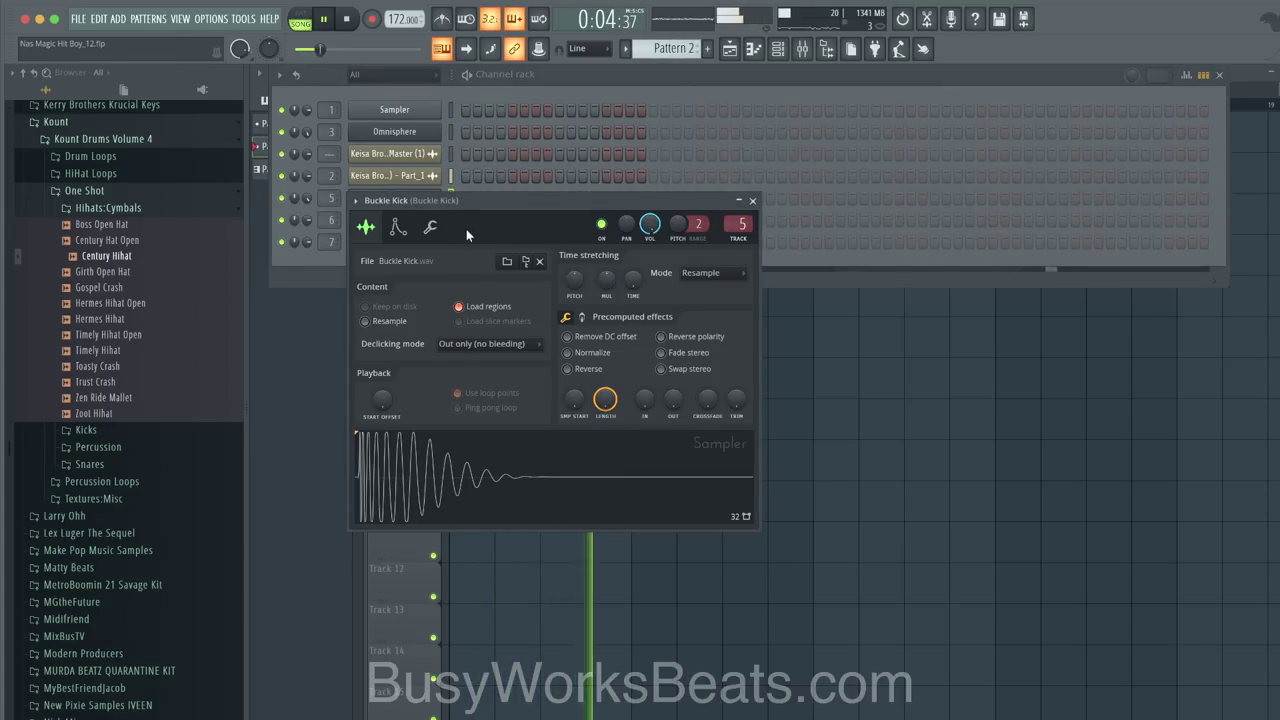
click(432, 228)
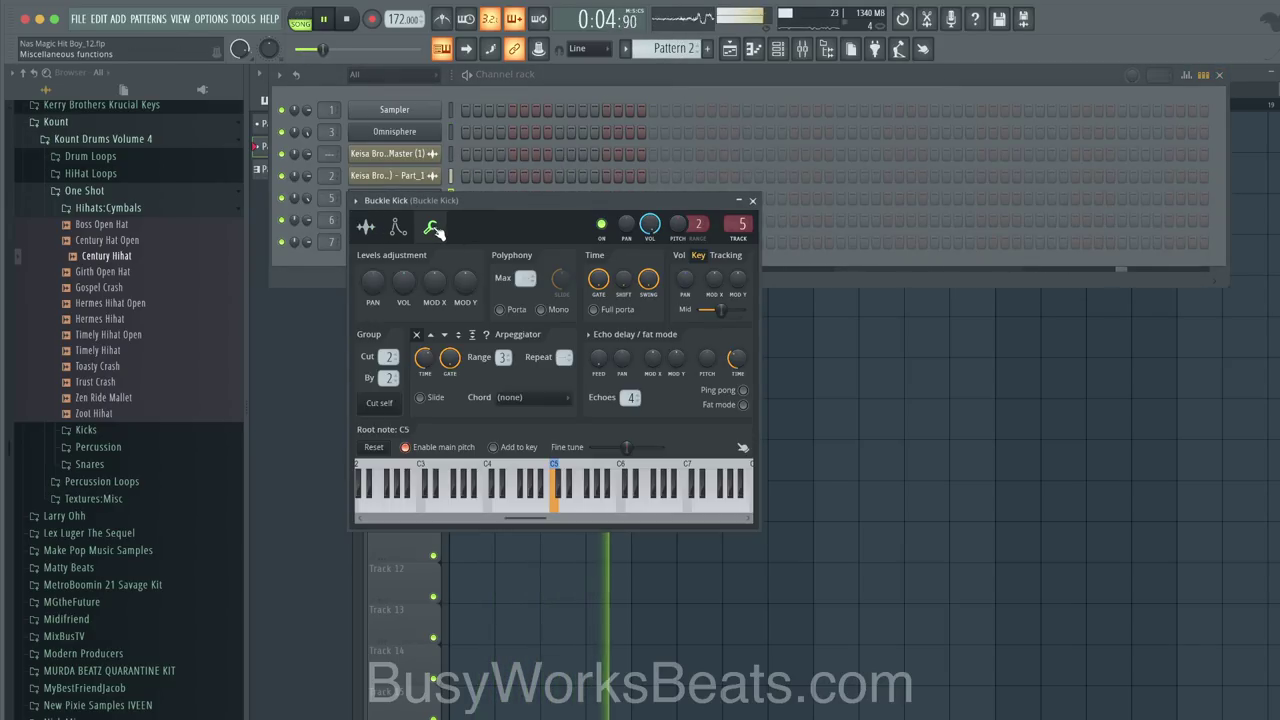
click(752, 200)
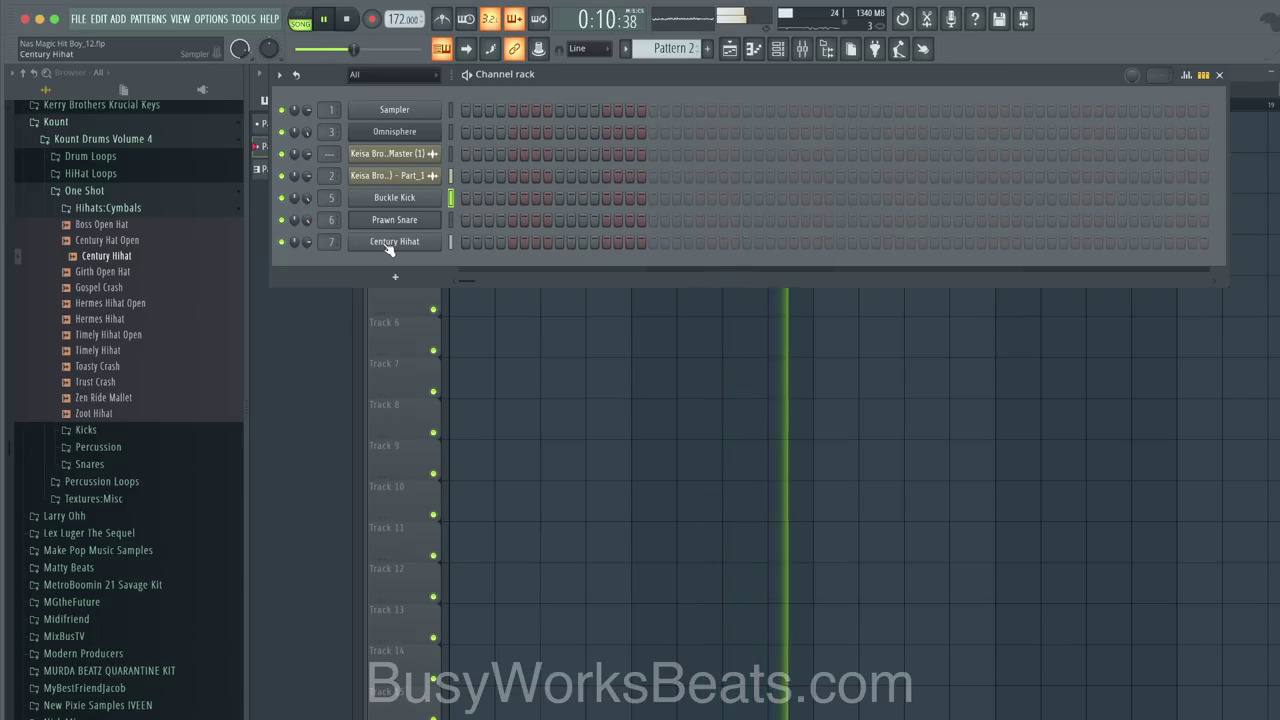
click(392, 242)
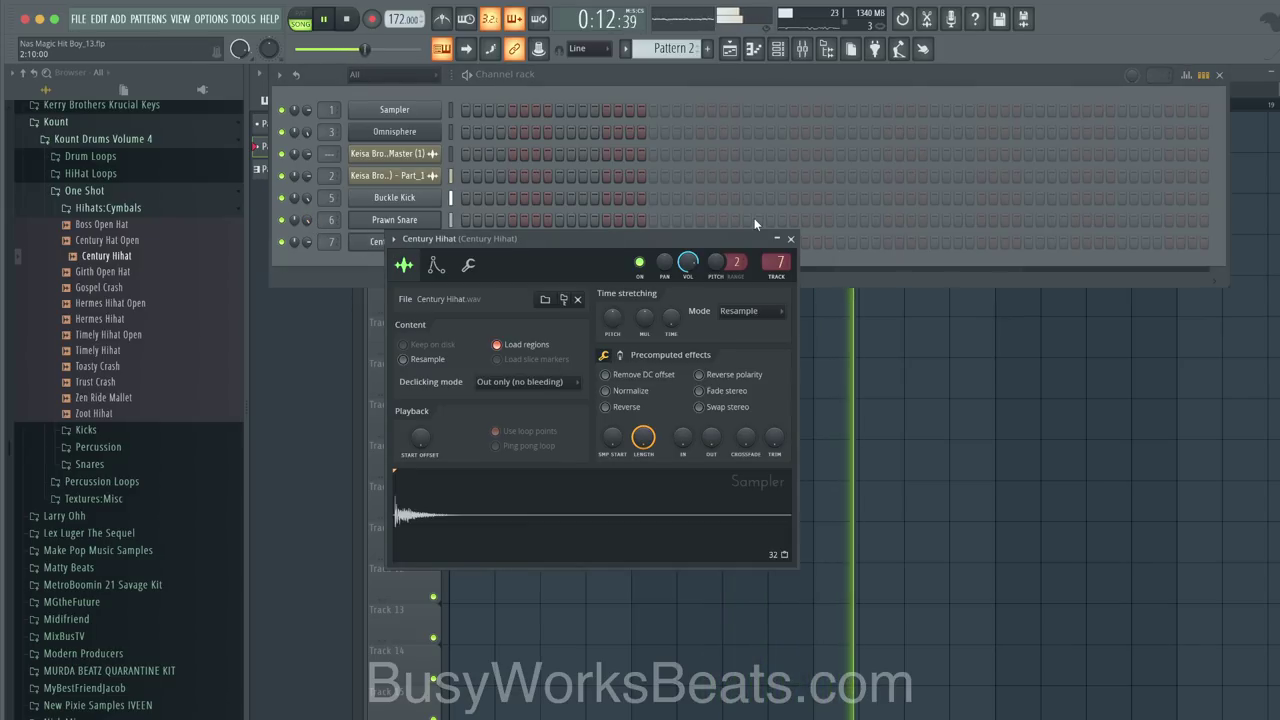
click(790, 239)
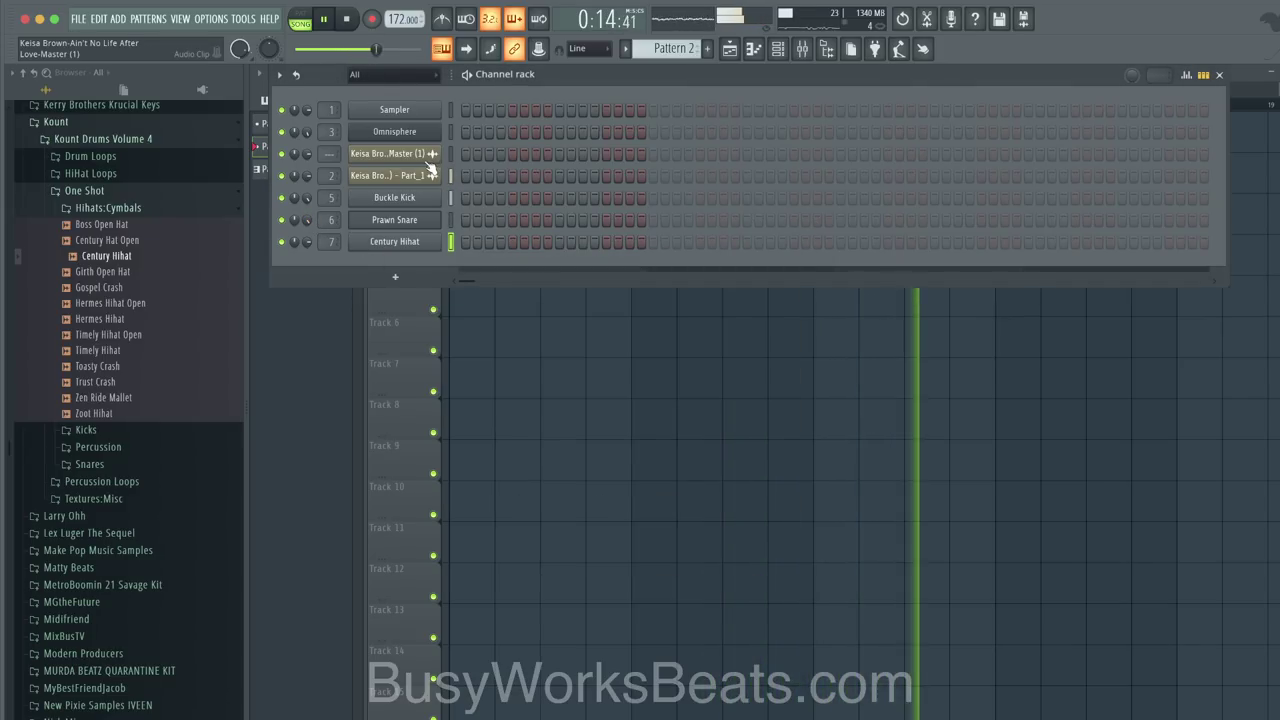
Step: Record a bassline for the Omnisphere channel into Pattern 2 along with the song from the start
click(450, 130)
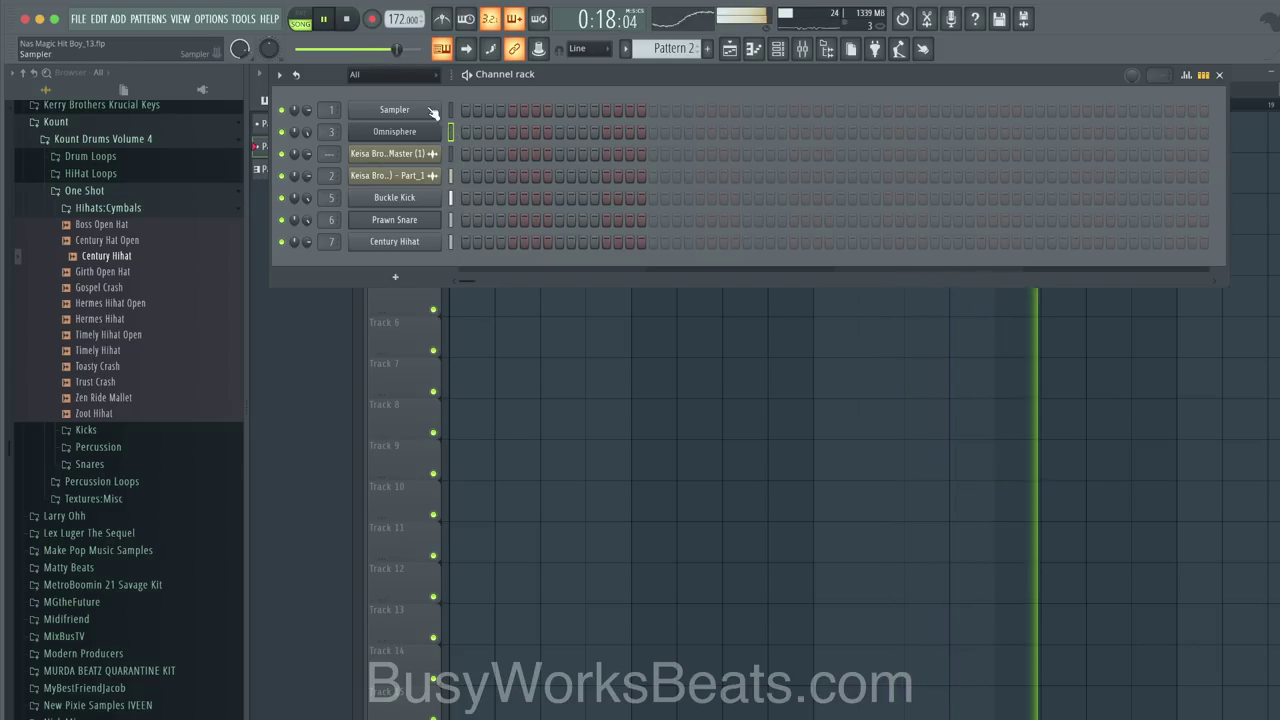
click(347, 20)
click(371, 19)
click(683, 456)
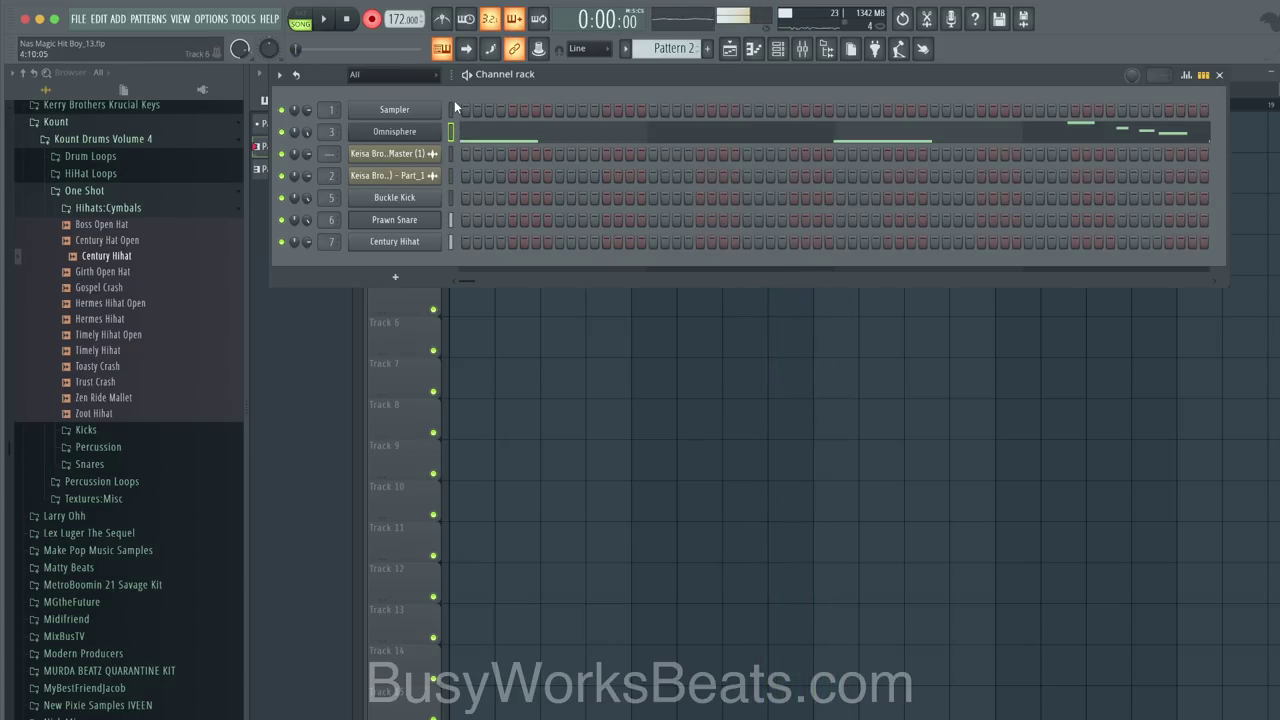
Step: Transpose the recorded Omnisphere bass notes in Pattern 2 up one octave and close the piano roll
click(497, 135)
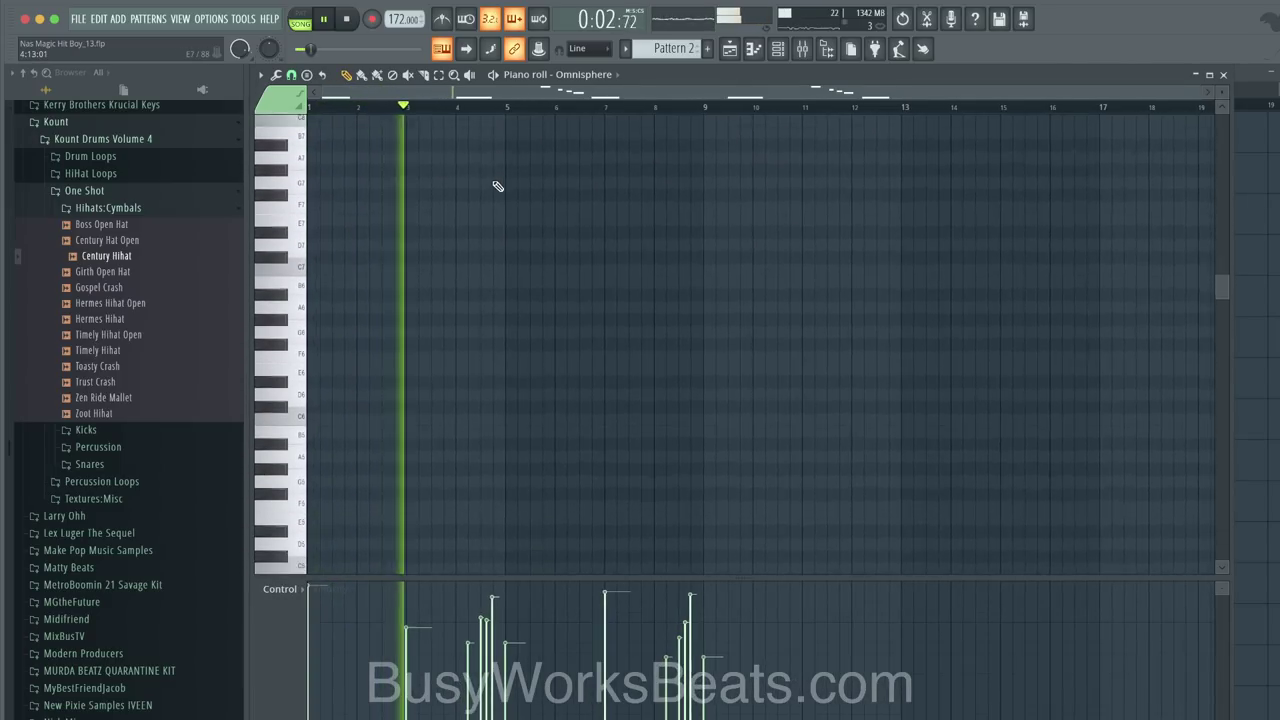
scroll(494, 186, down, 4)
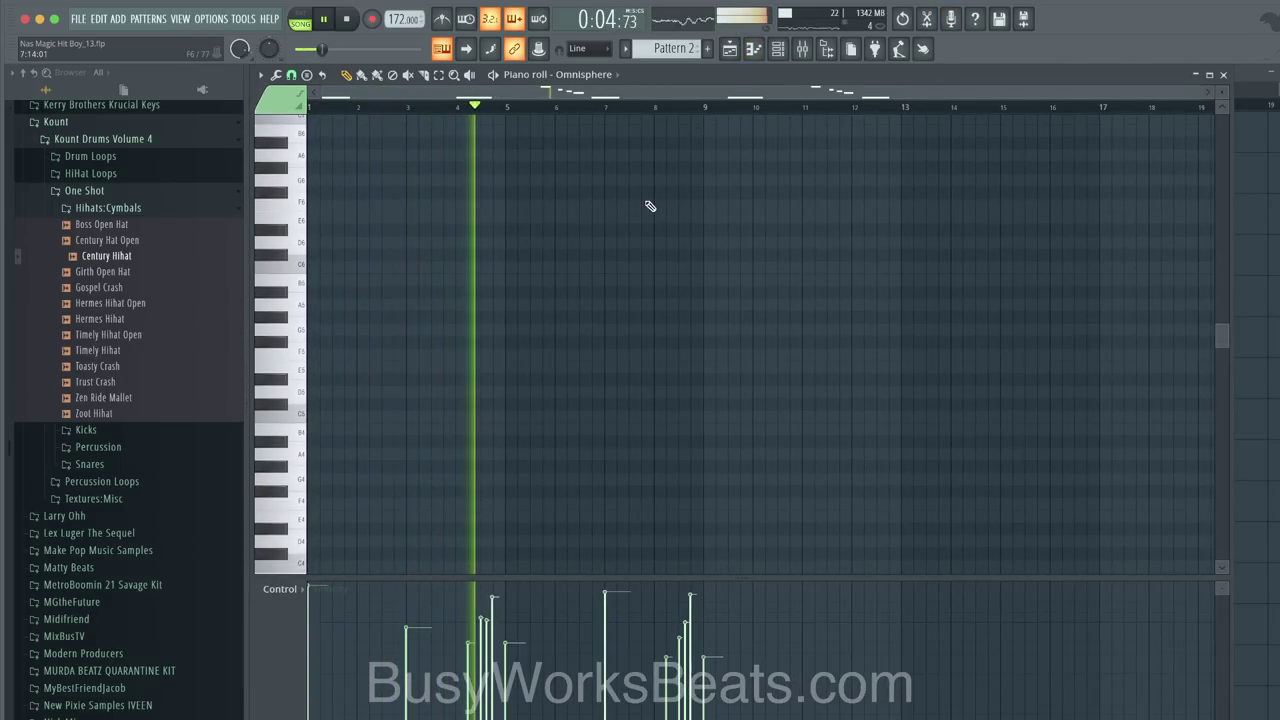
key(ctrl+Up)
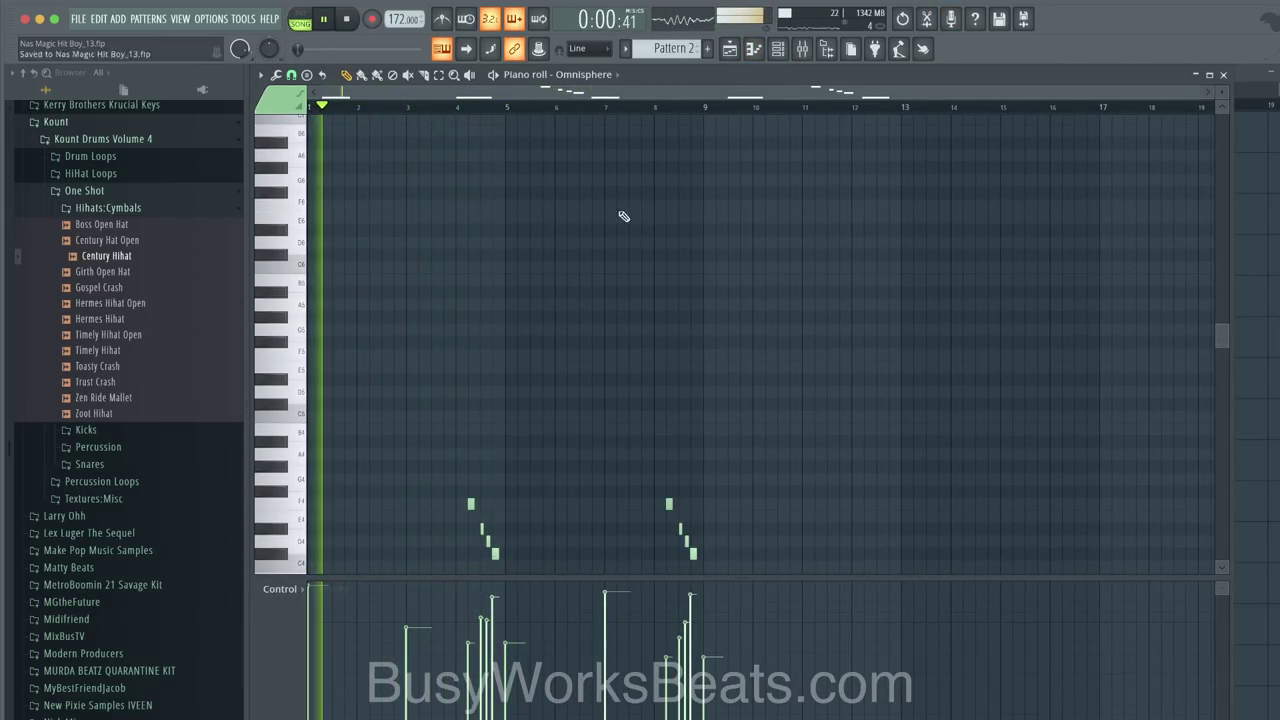
scroll(517, 267, down, 8)
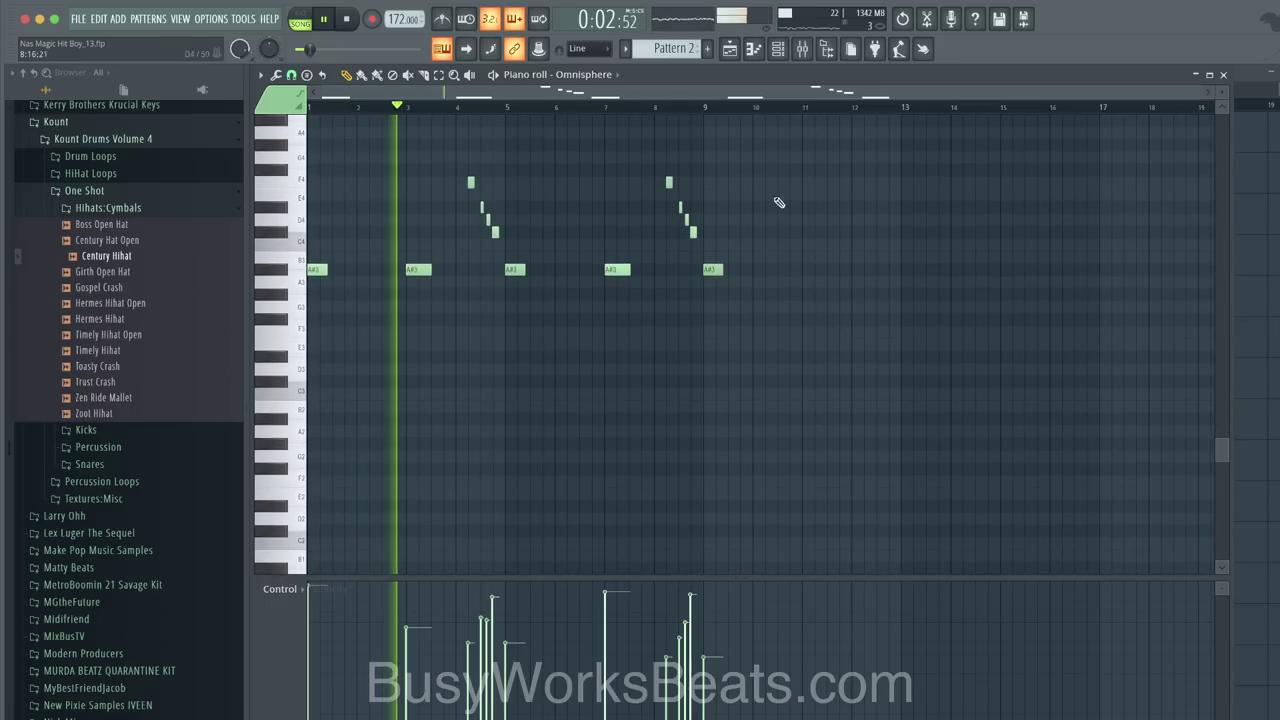
click(1223, 75)
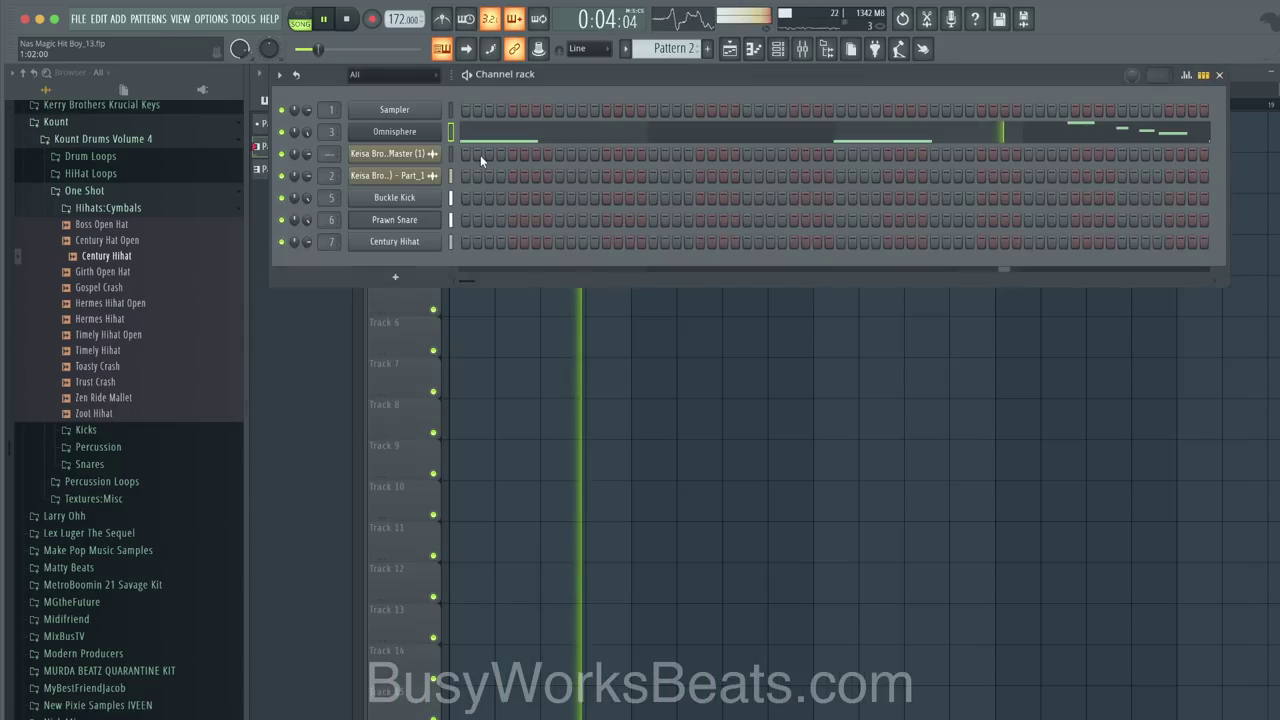
Step: Check the filter envelope depth of the Steveland Wonderousness patch in Omnisphere
click(422, 132)
mouse_move(637, 491)
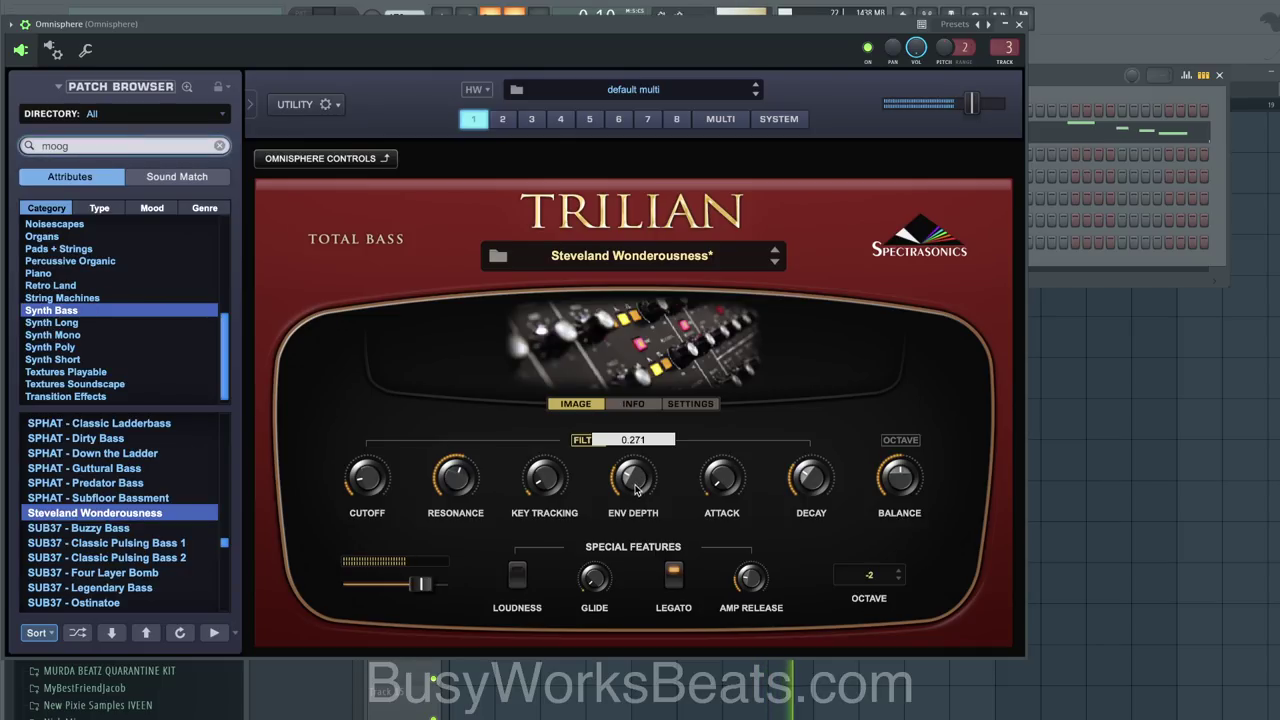
click(1021, 23)
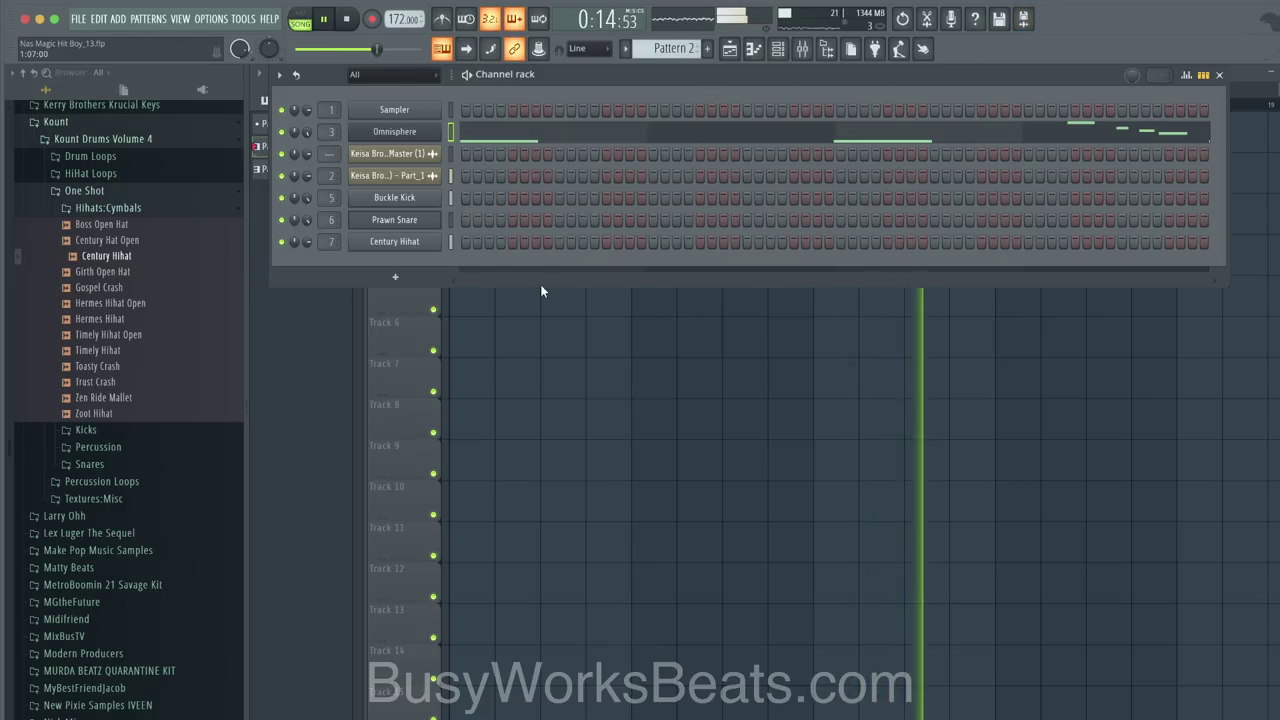
Step: Check the time shift setting of the Century Hihat channel and save a new version as Nas Magic Hit Boy_14.flp
click(546, 335)
click(777, 49)
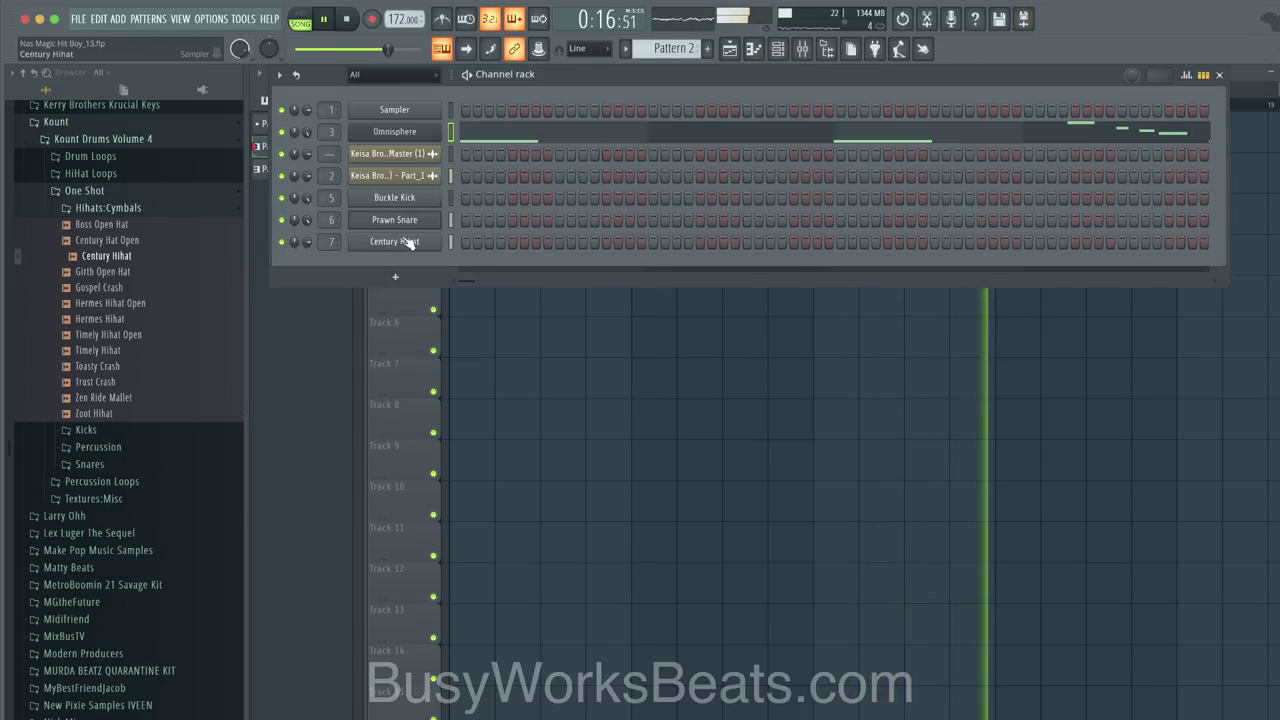
click(395, 241)
click(468, 265)
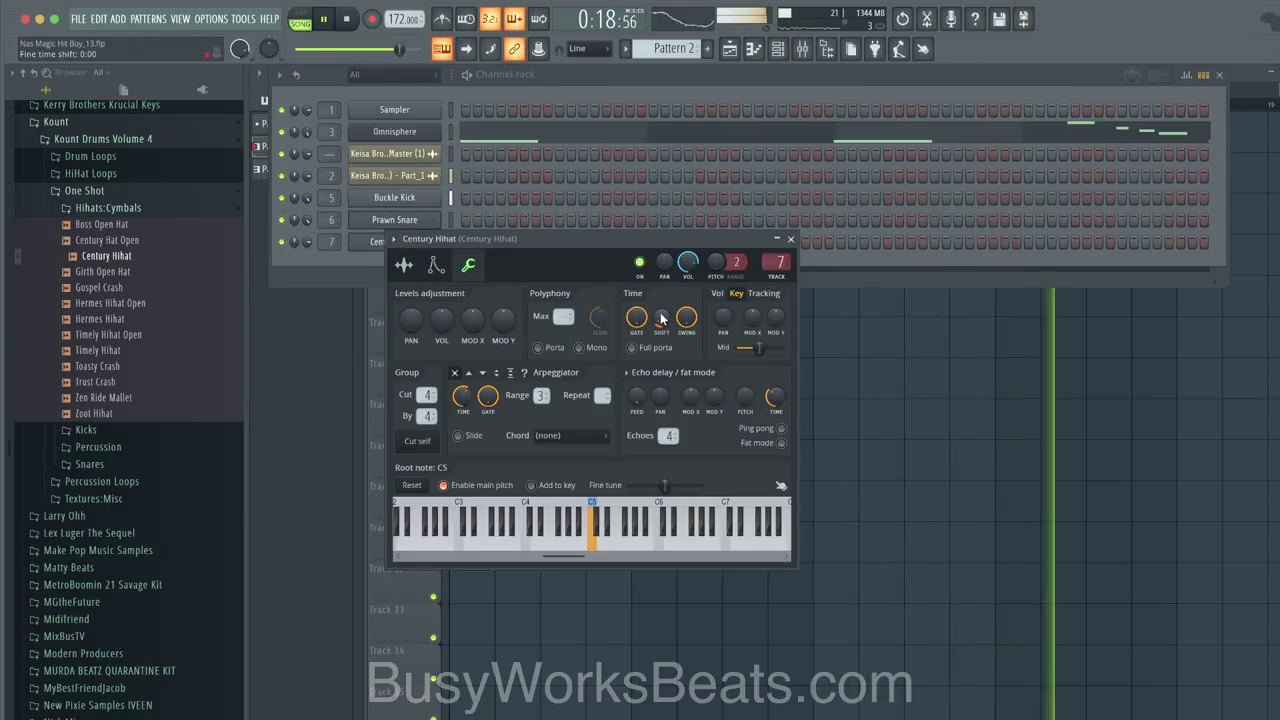
click(790, 239)
click(716, 358)
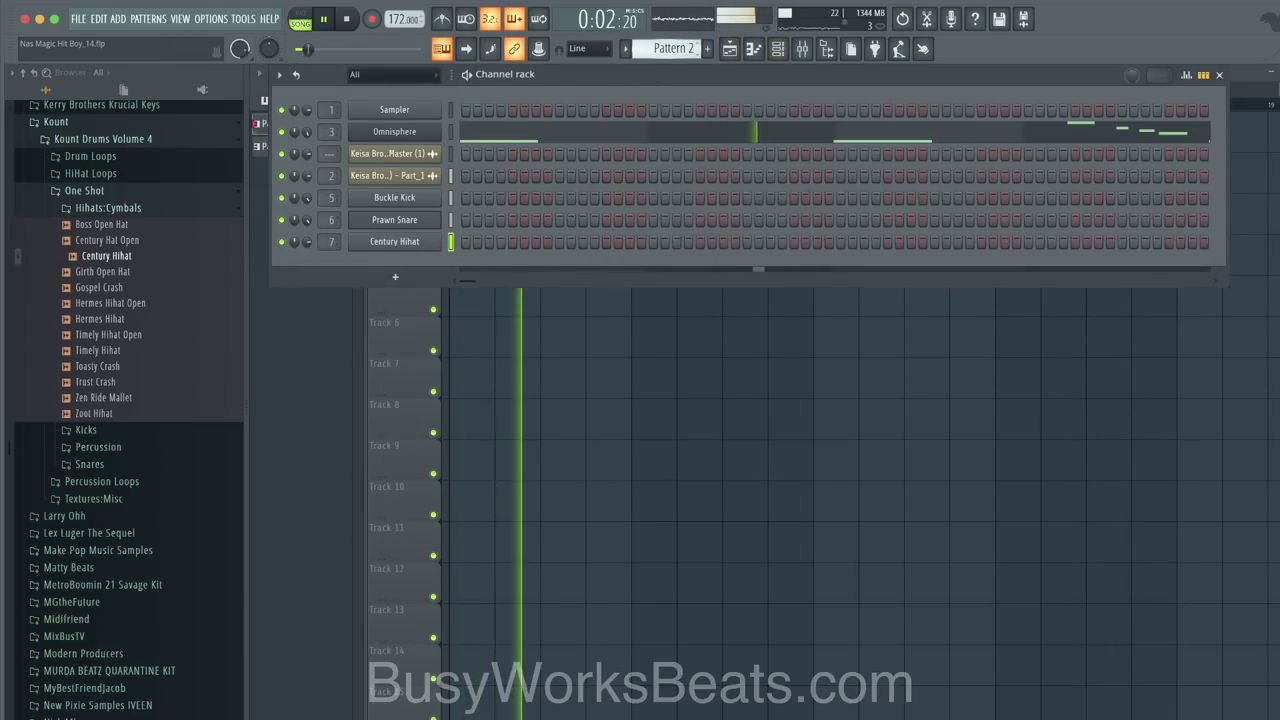
Step: Switch to Pattern 3 and inspect the velocities of the Buckle Kick steps
key(KP_Add)
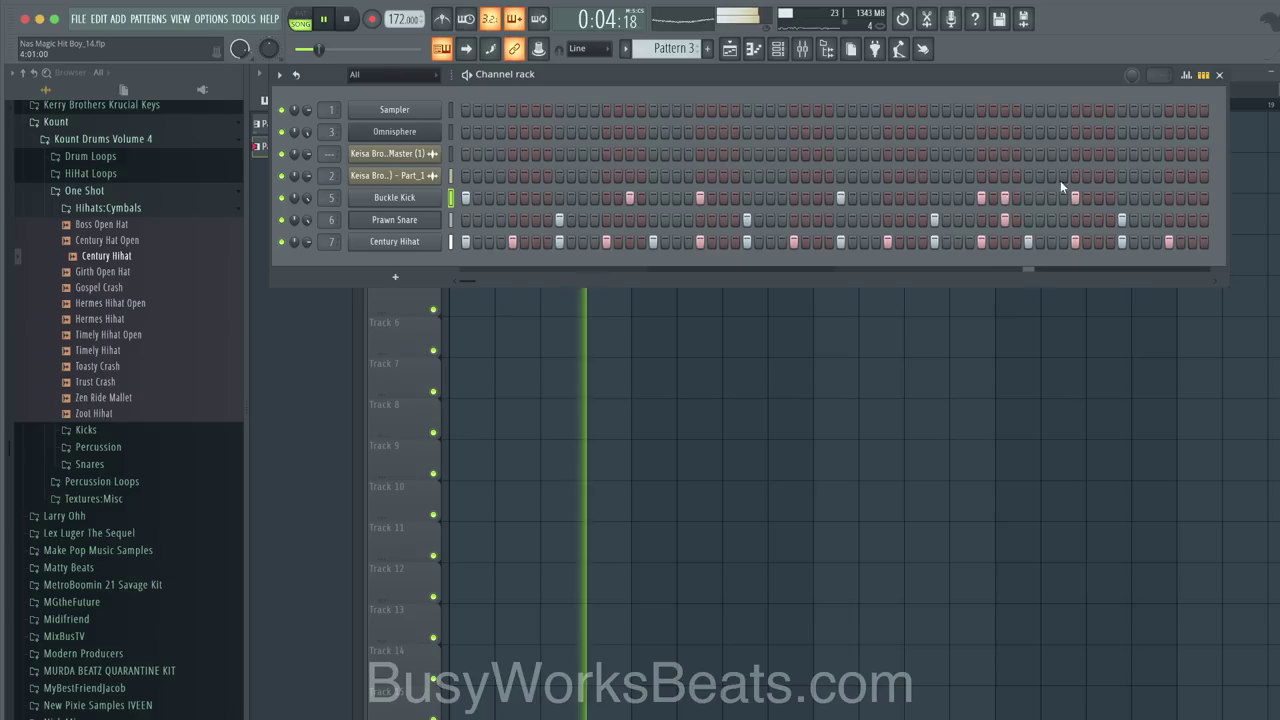
click(1186, 75)
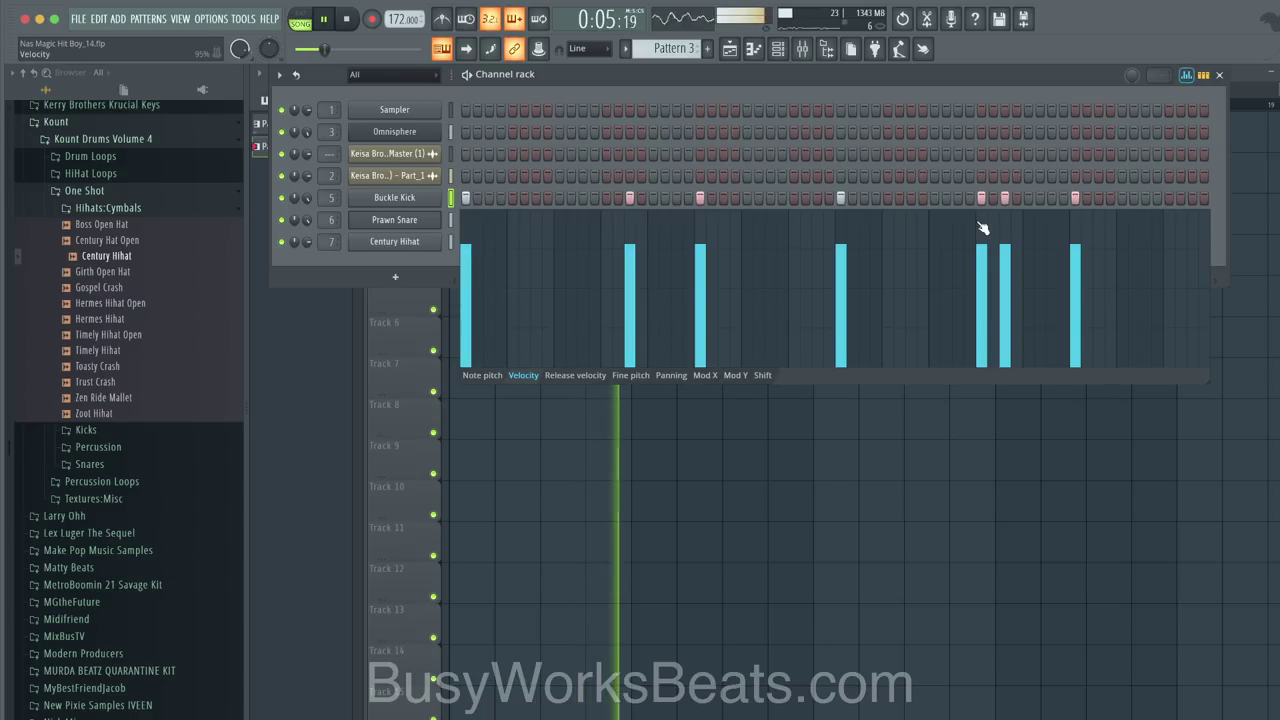
click(1185, 75)
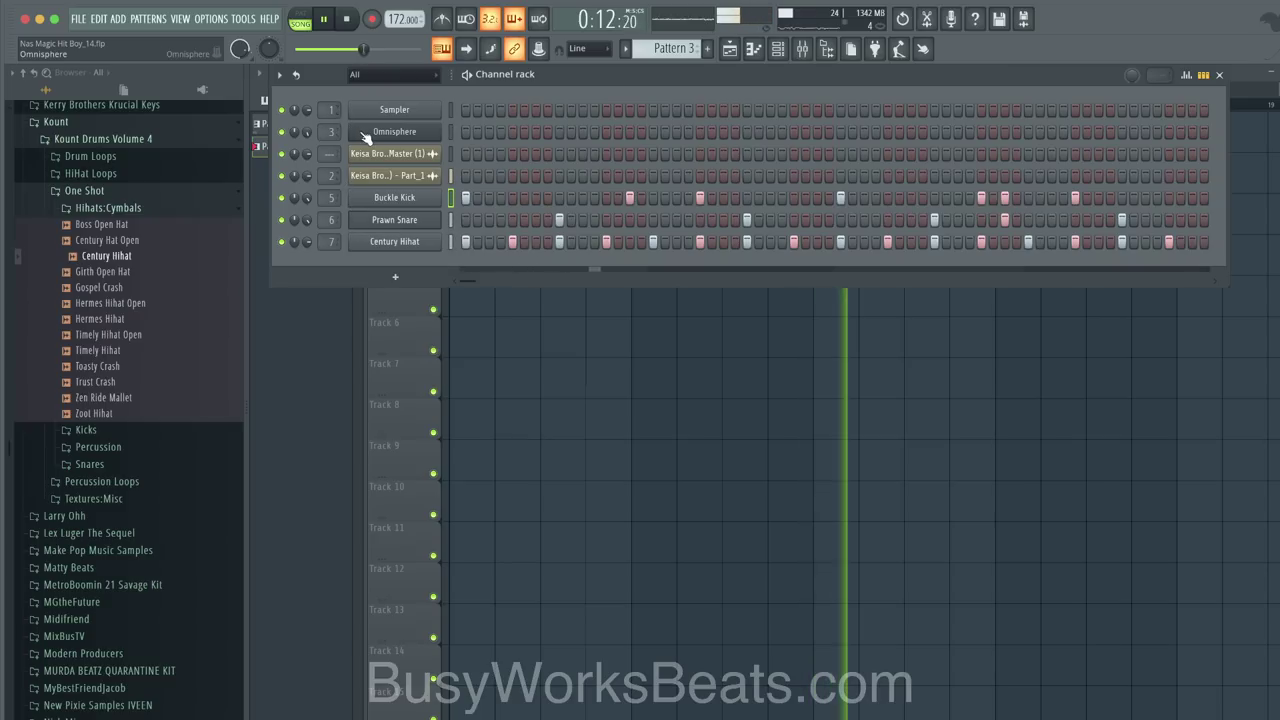
Step: Save the project, and stop playback with the One Shot drum folder collapsed in the browser
key(ctrl+s)
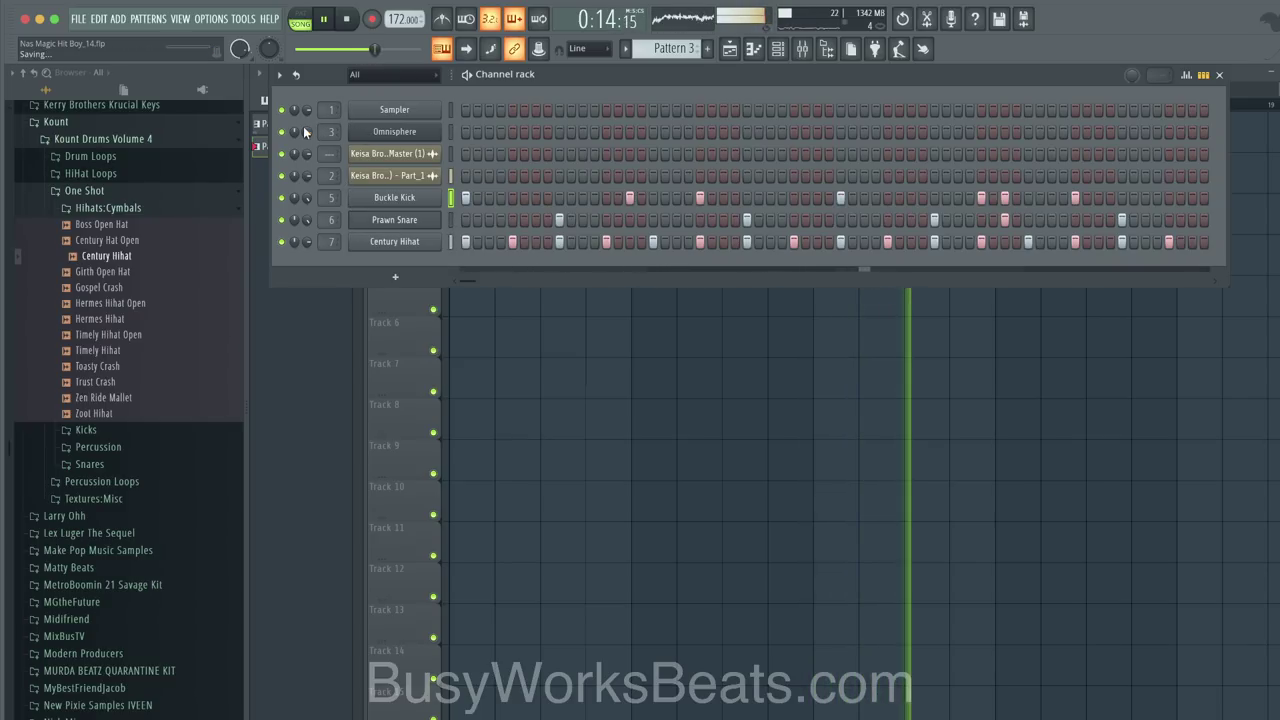
click(138, 195)
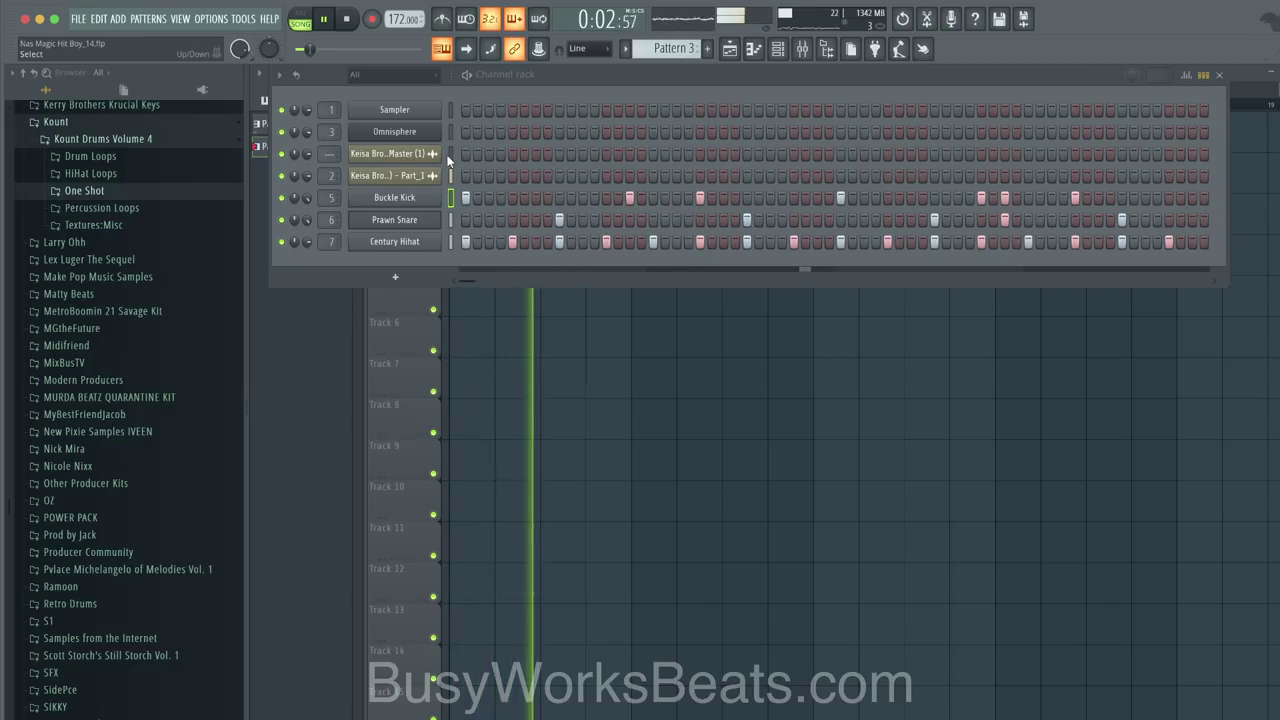
key(space)
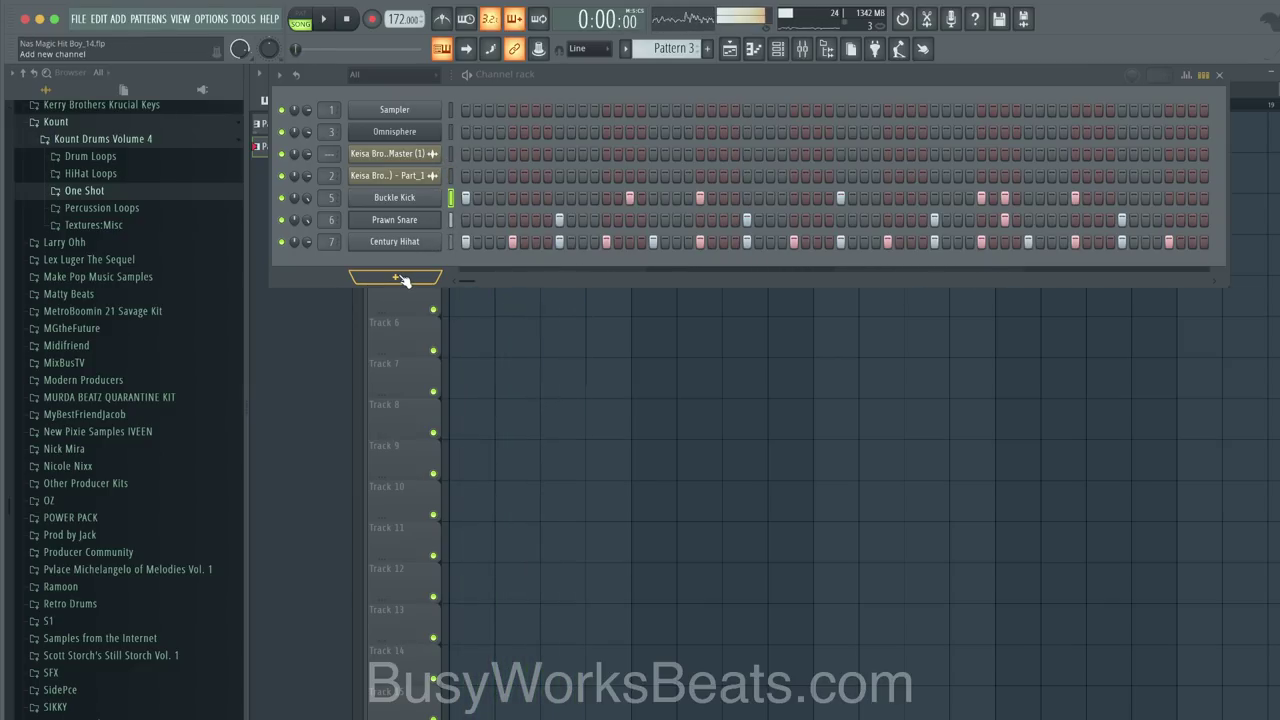
Step: Add a Kontakt 5 channel to the channel rack and start loading the Shreddage 3 Stratus FREE instrument
click(397, 278)
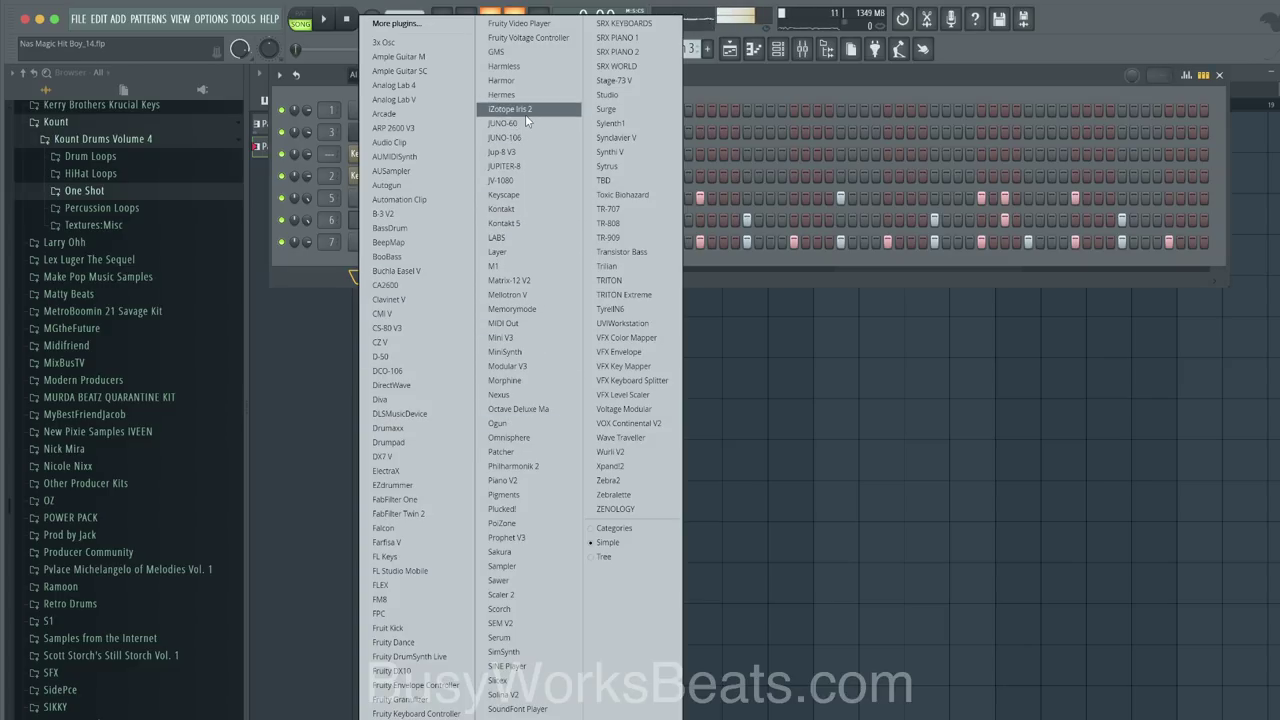
click(518, 212)
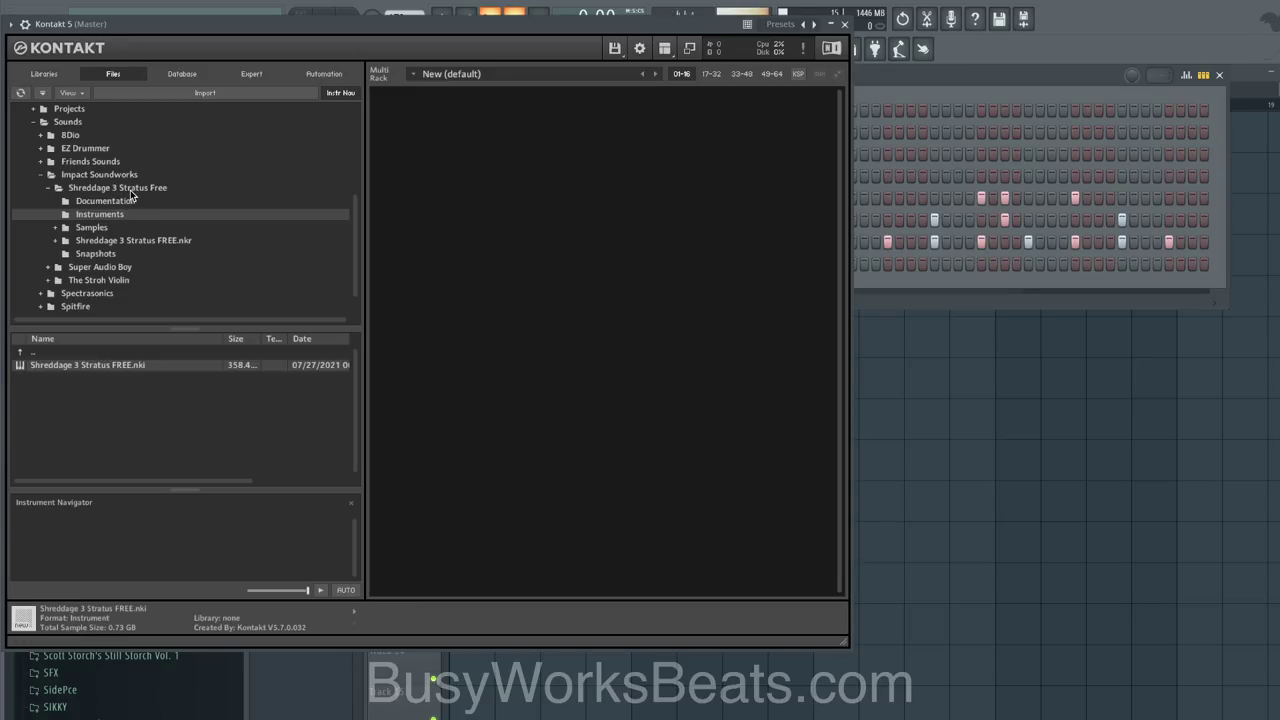
double_click(99, 368)
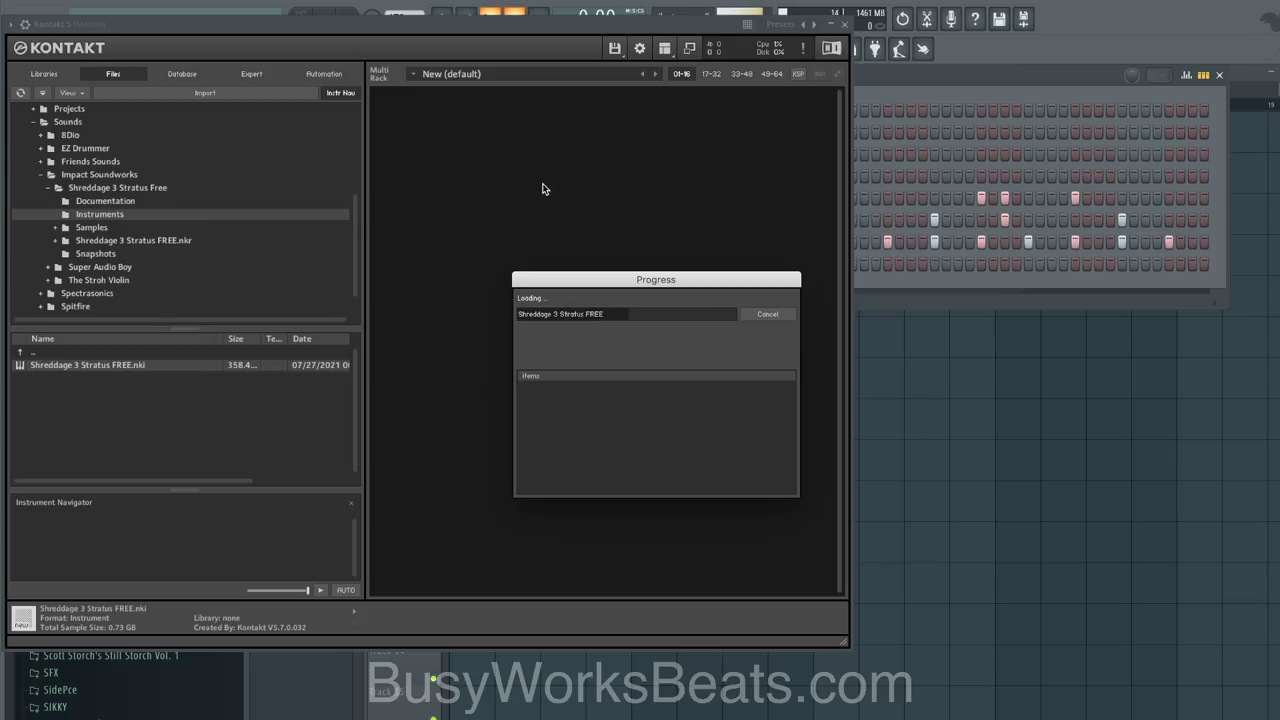
click(1030, 716)
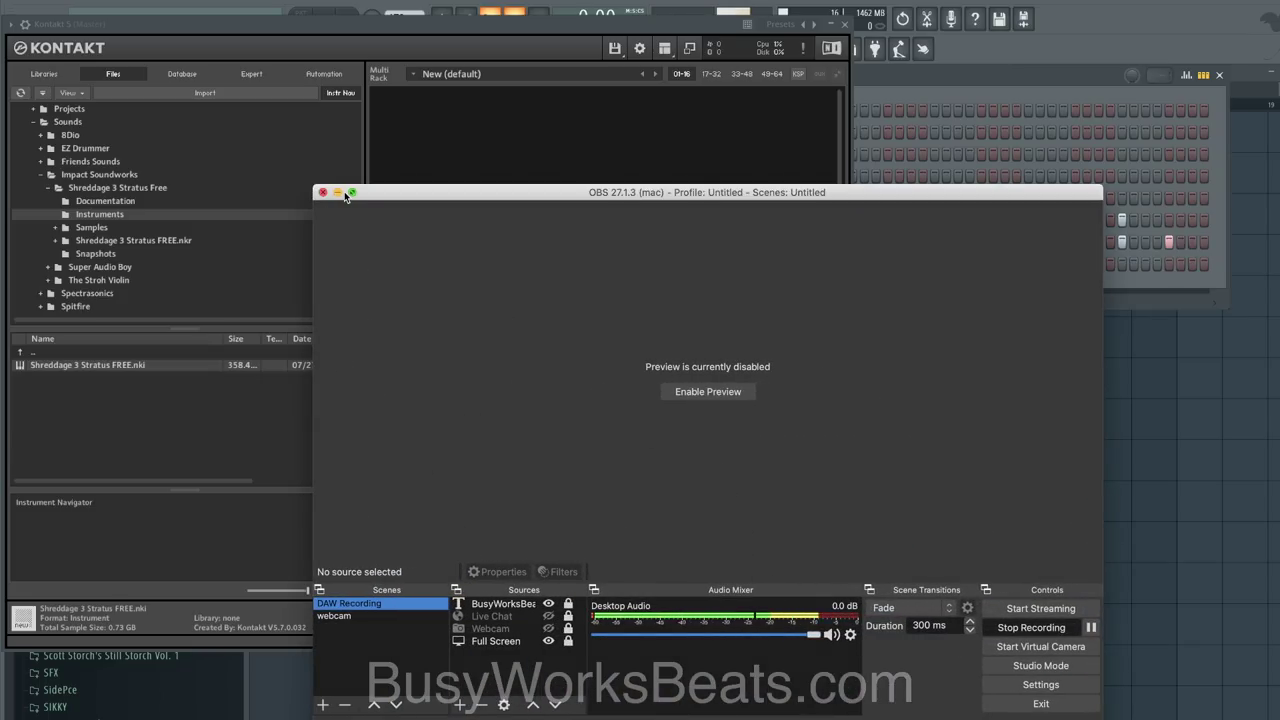
click(338, 192)
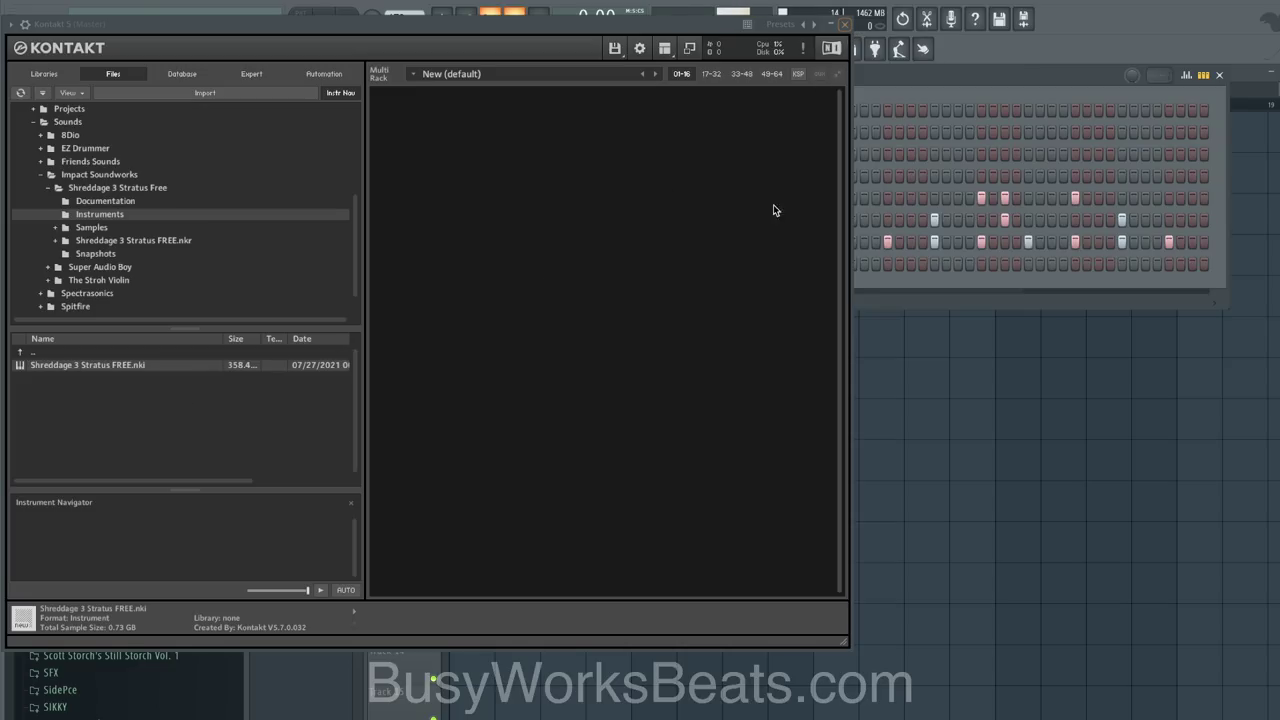
right_click(587, 718)
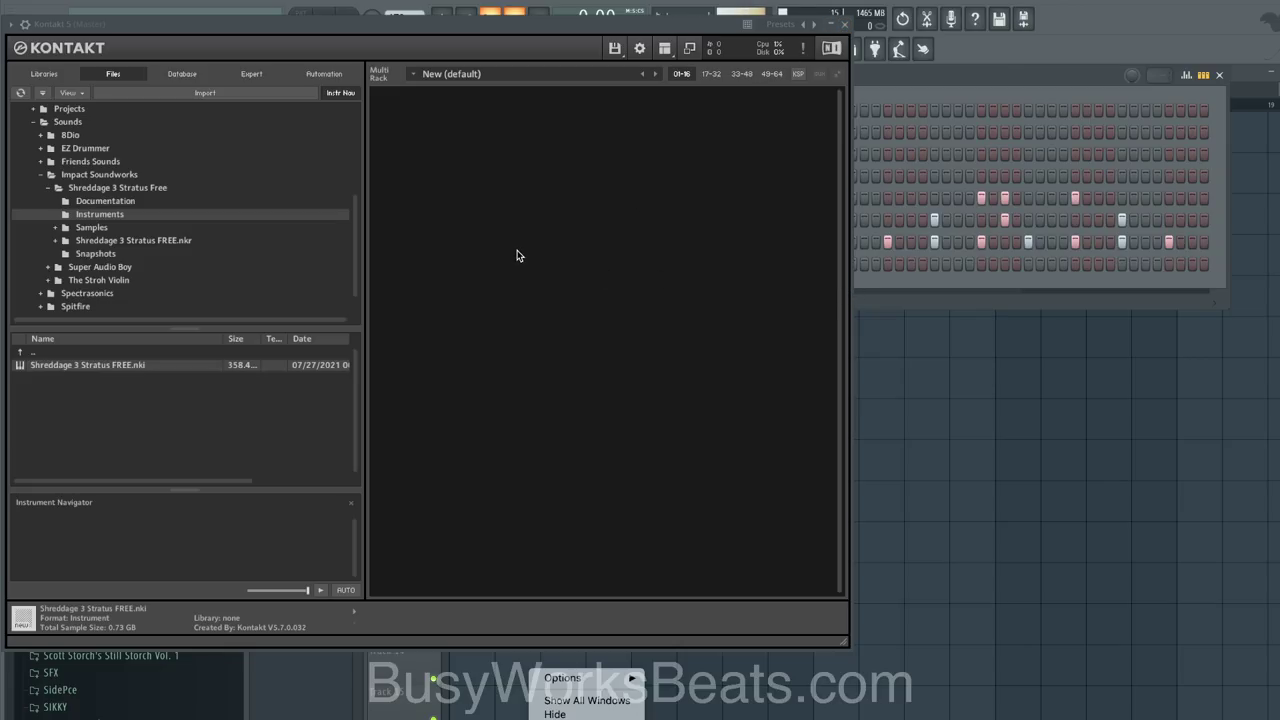
Step: Load Shreddage 3 Stratus FREE.nki into the Kontakt rack and close the plugin window
double_click(135, 366)
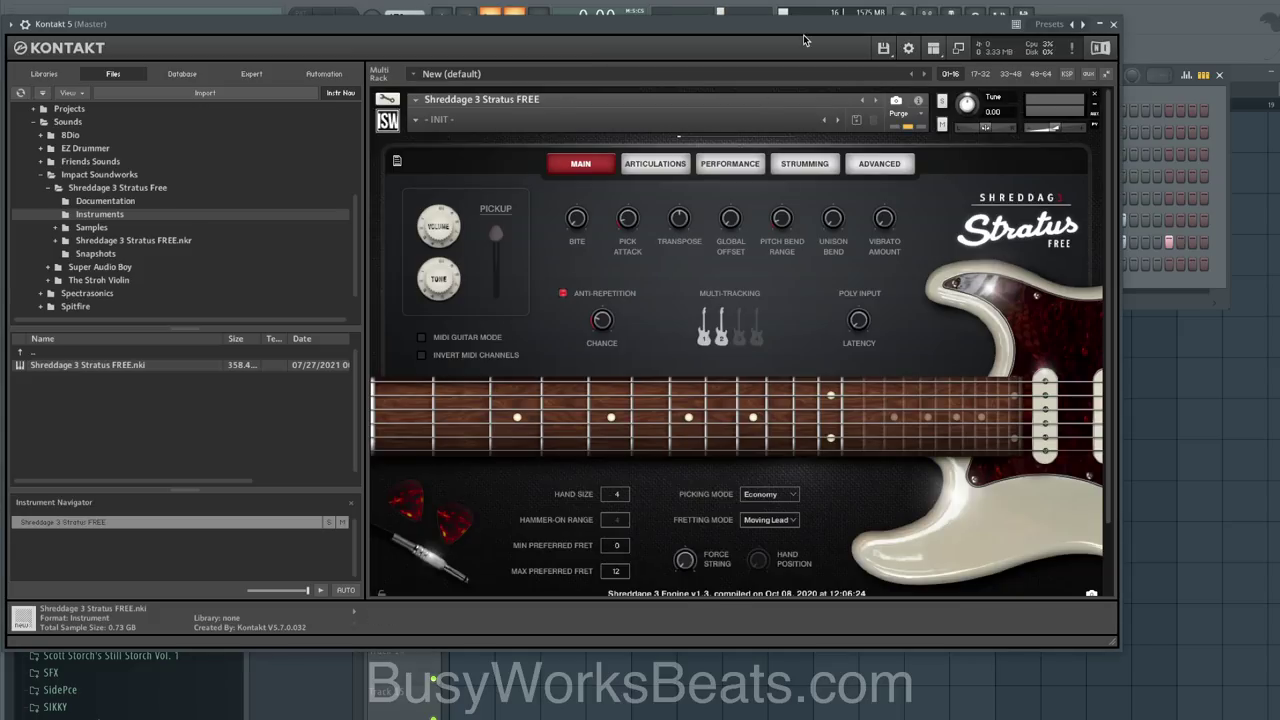
click(1113, 25)
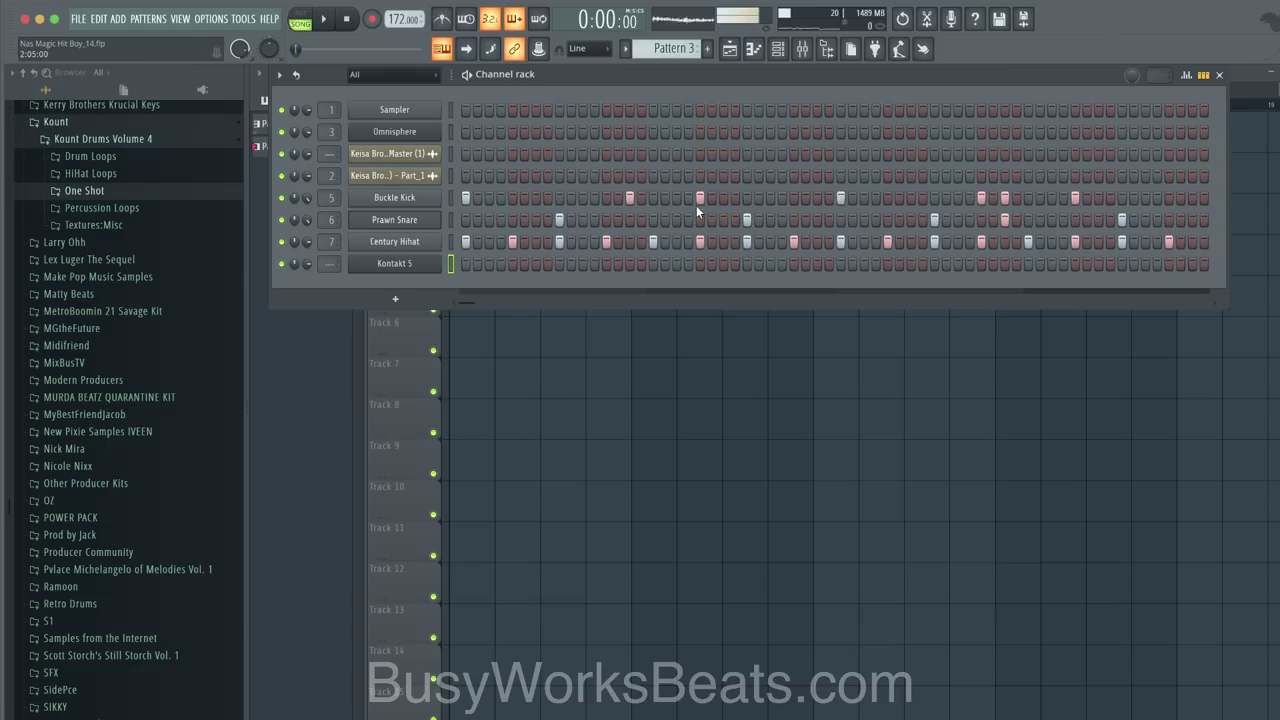
Step: Route the Kontakt 5 channel to mixer track 8 and insert Guitar Rig 5 in its first effect slot
key(F9)
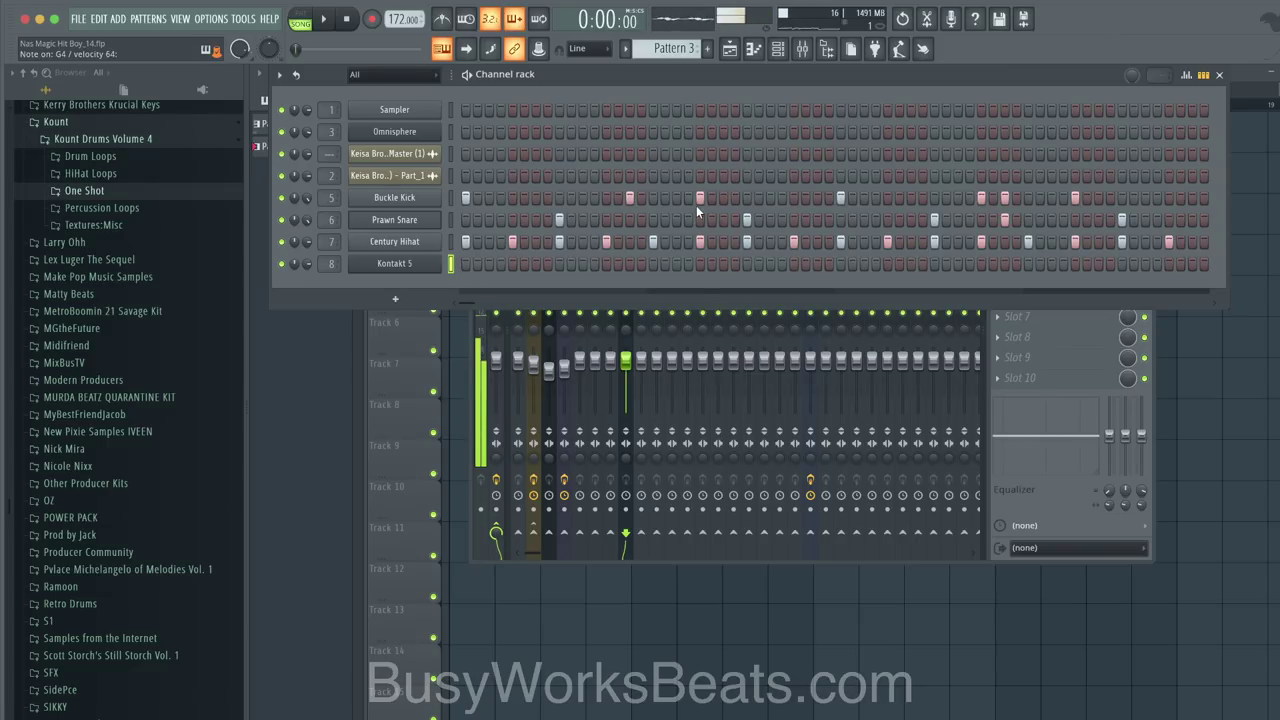
click(1012, 442)
click(1000, 199)
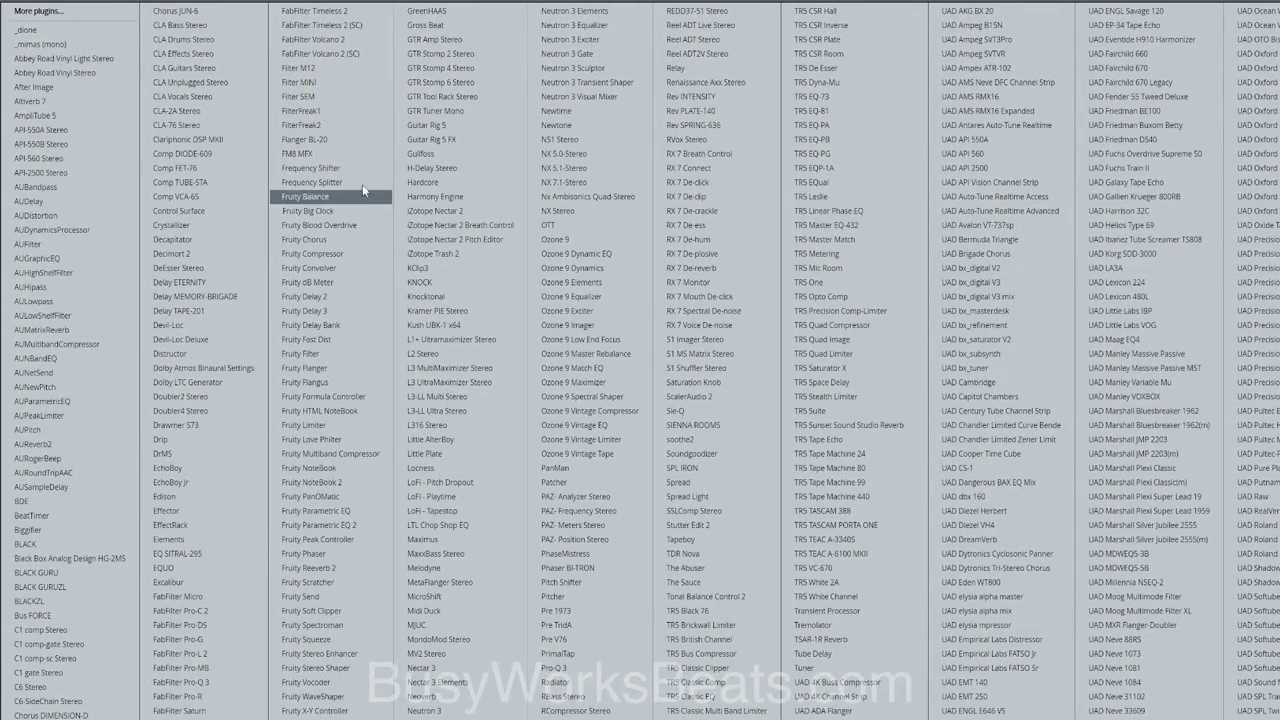
click(454, 125)
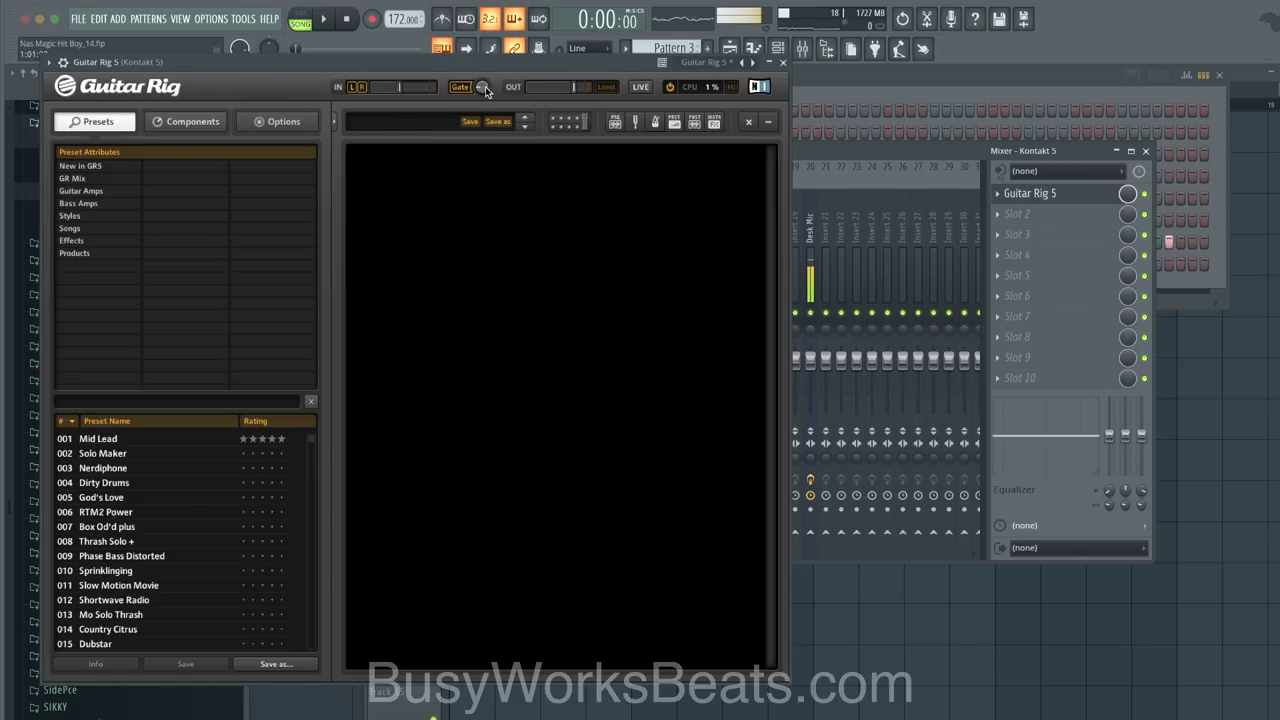
Step: Add the Fuzz distortion component to the empty Guitar Rig 5 rack and close the plugin
click(178, 122)
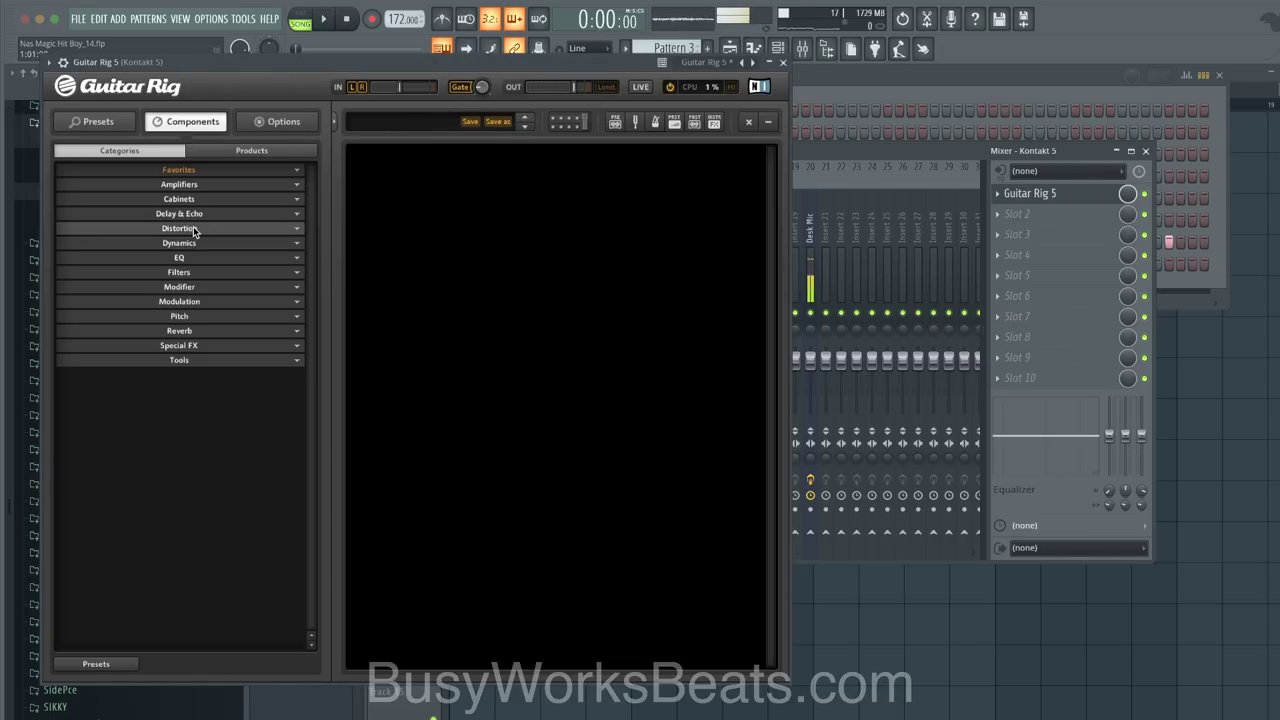
click(145, 228)
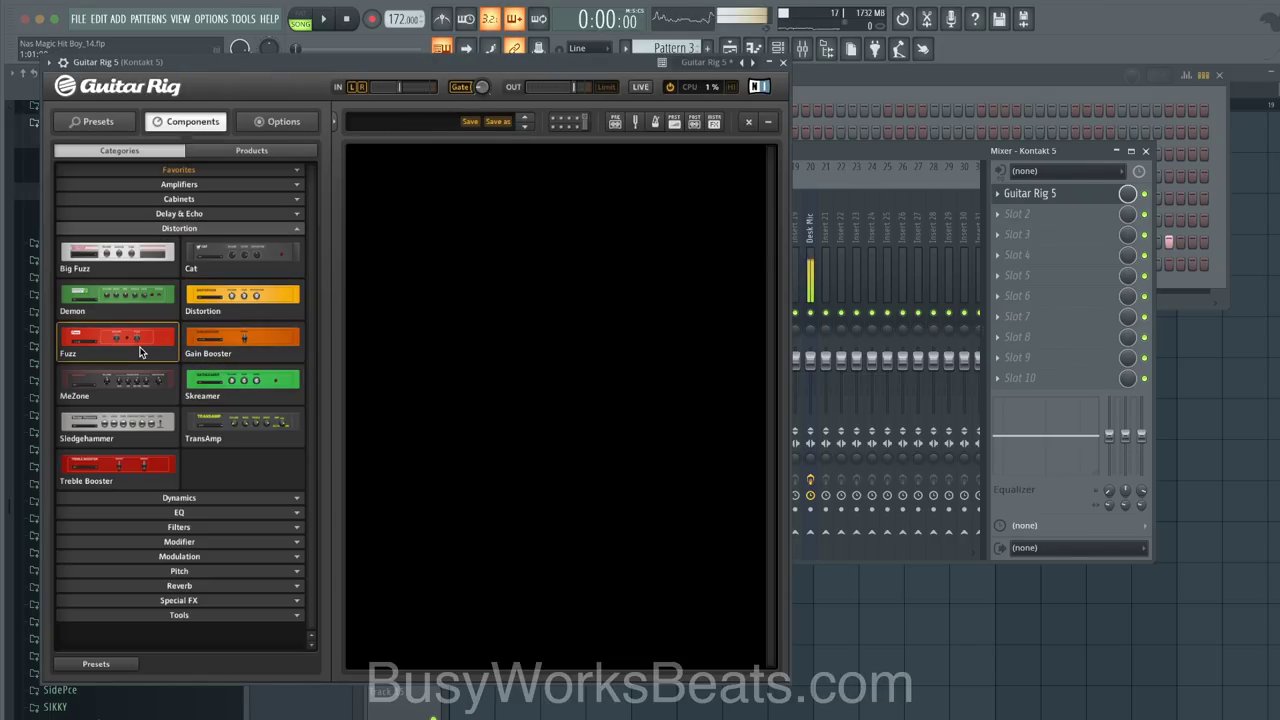
drag(141, 352, 495, 342)
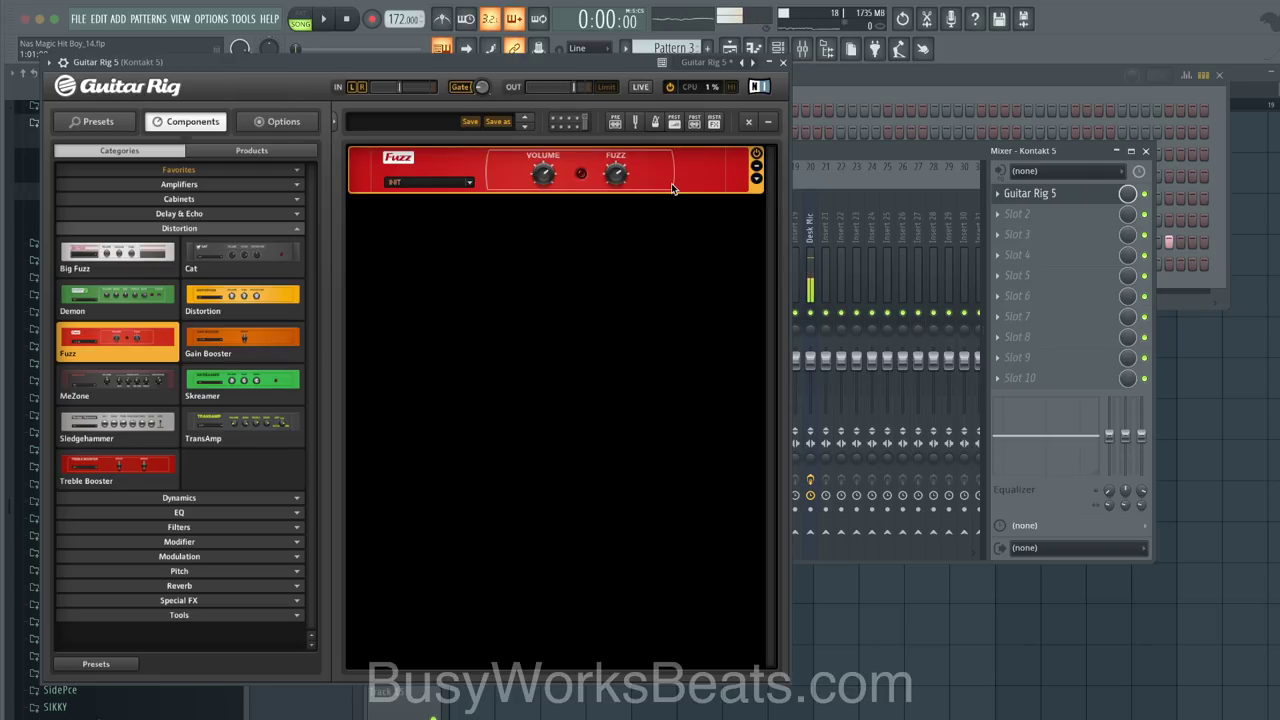
click(783, 65)
Step: Play the song to audition the Kontakt guitar over the beat and review its Guitar Rig 5 Fuzz effect
key(space)
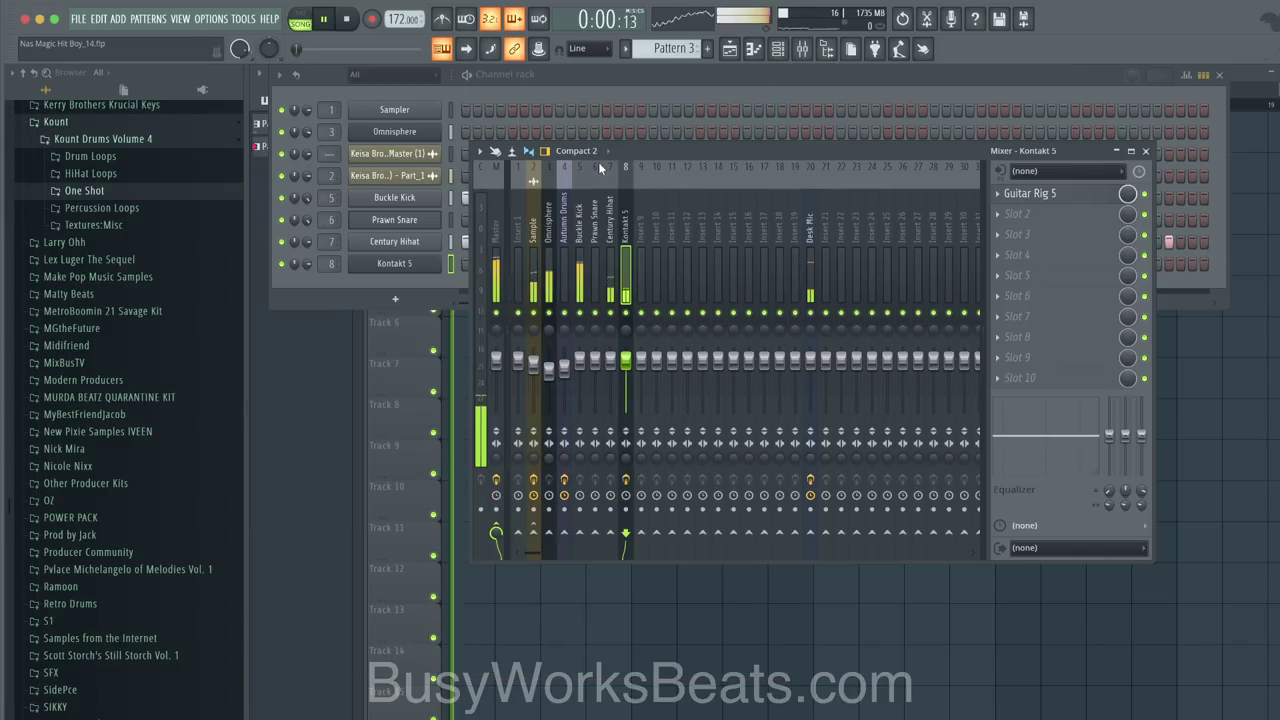
click(304, 264)
click(627, 362)
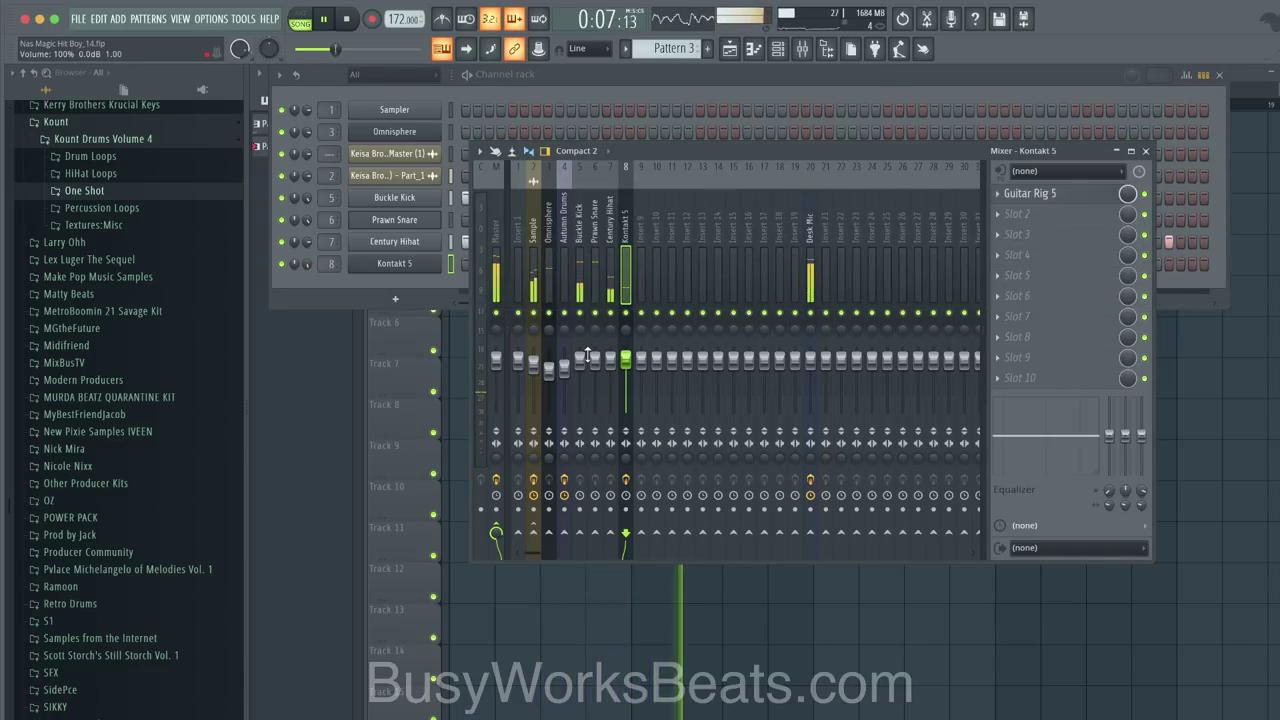
click(1030, 193)
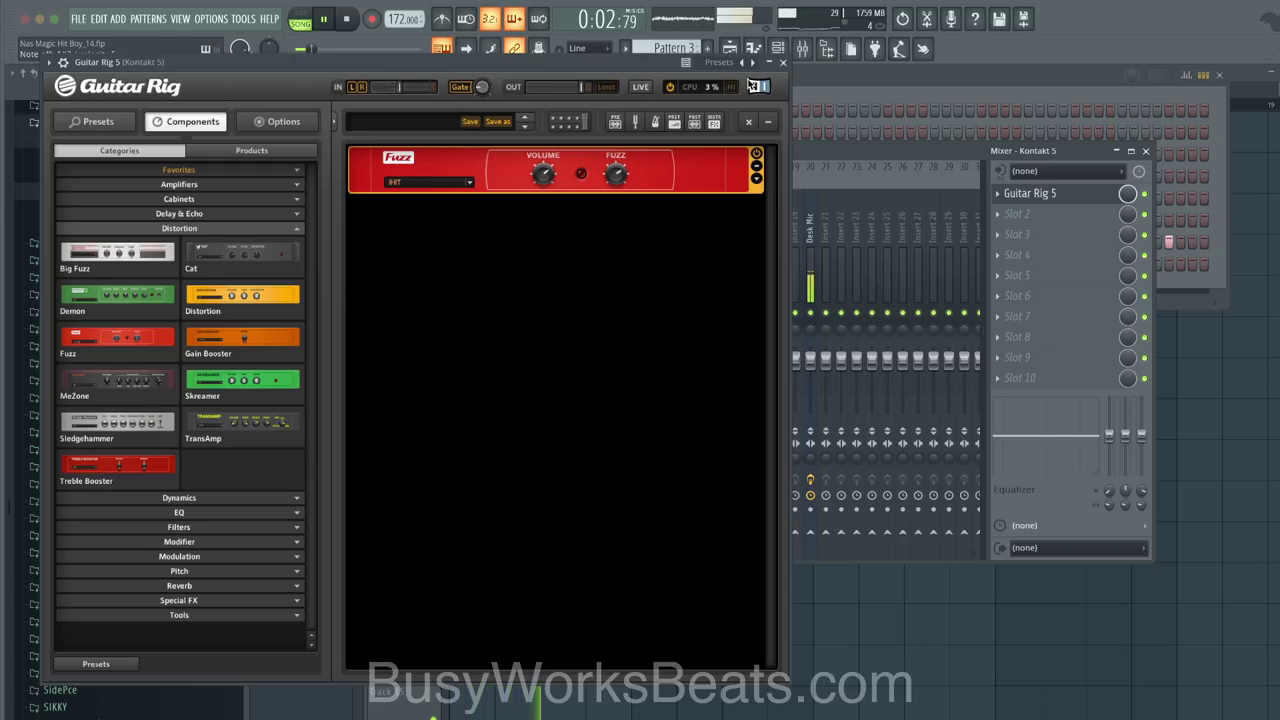
click(783, 62)
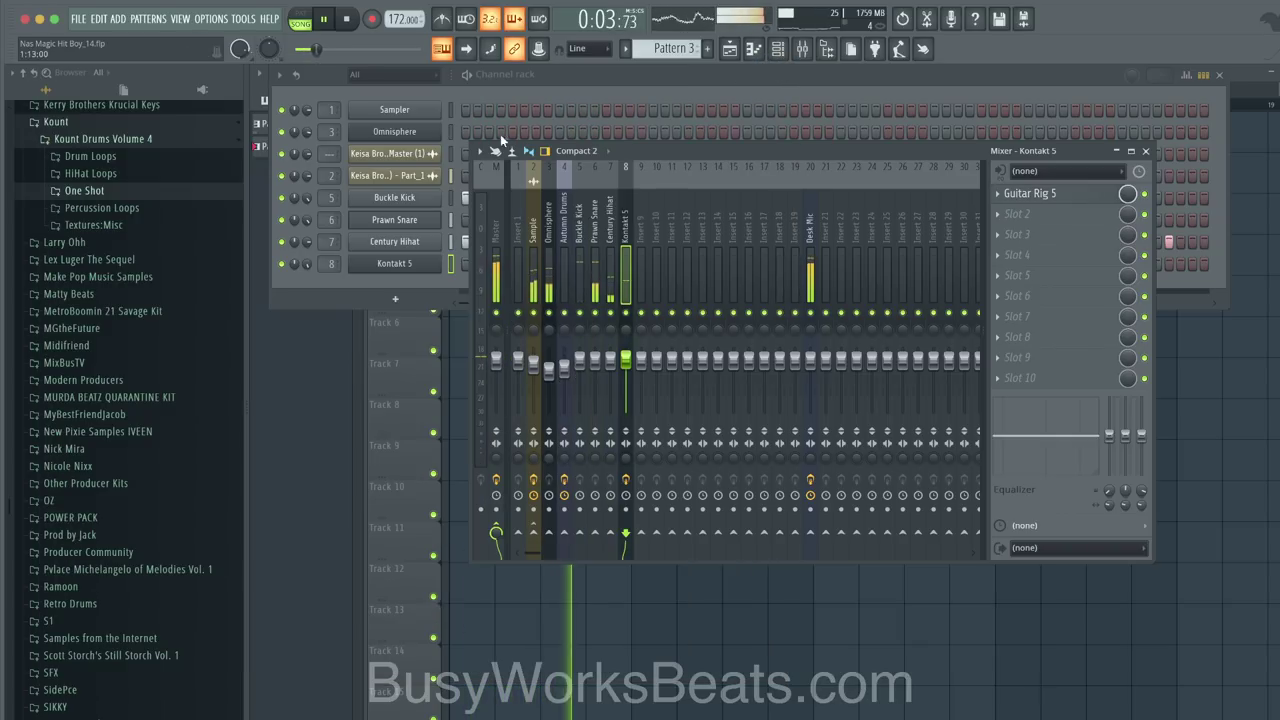
Step: Switch to Pattern 4 and record a Kontakt 5 guitar part as notes and automation while the song plays
click(451, 278)
scroll(666, 48, down, 1)
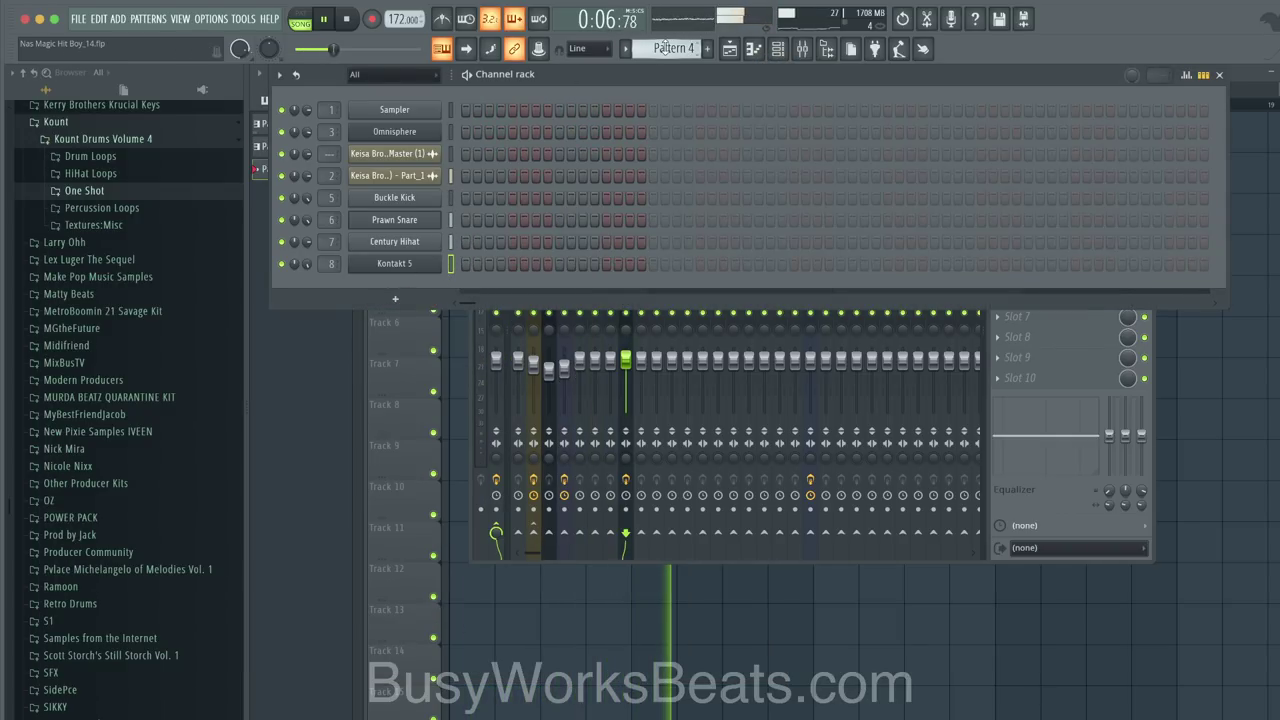
click(373, 21)
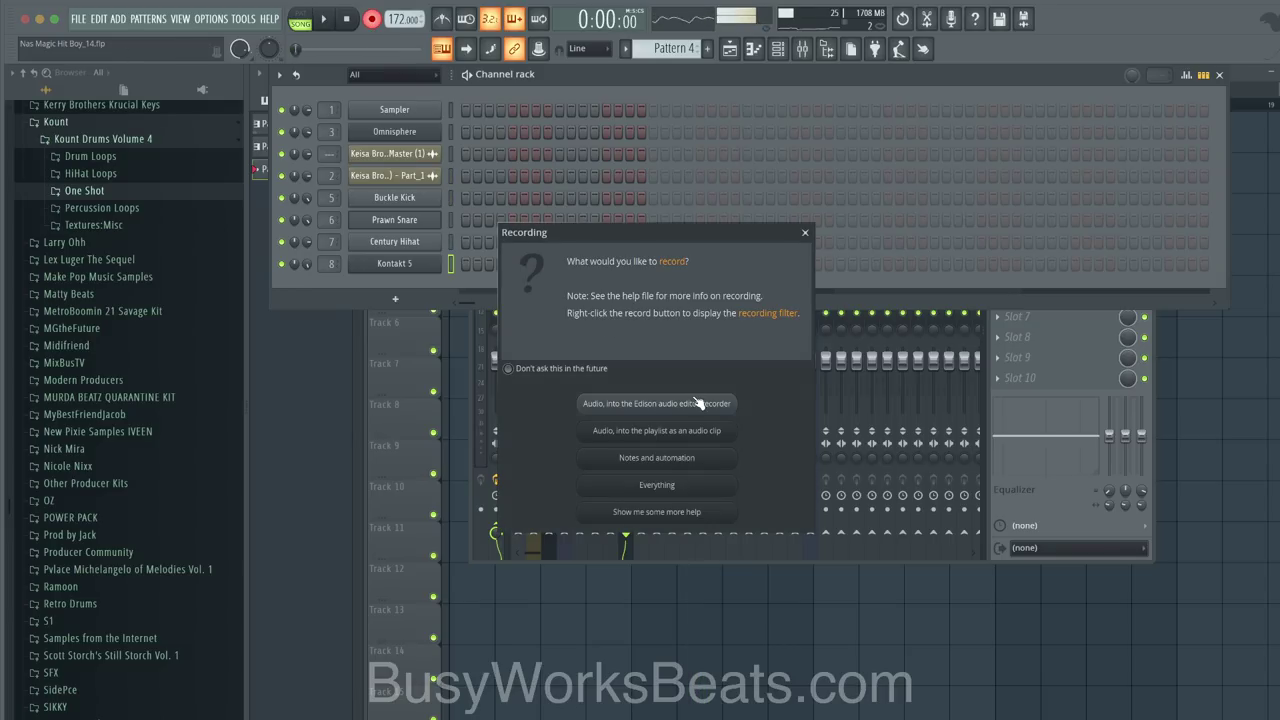
click(703, 455)
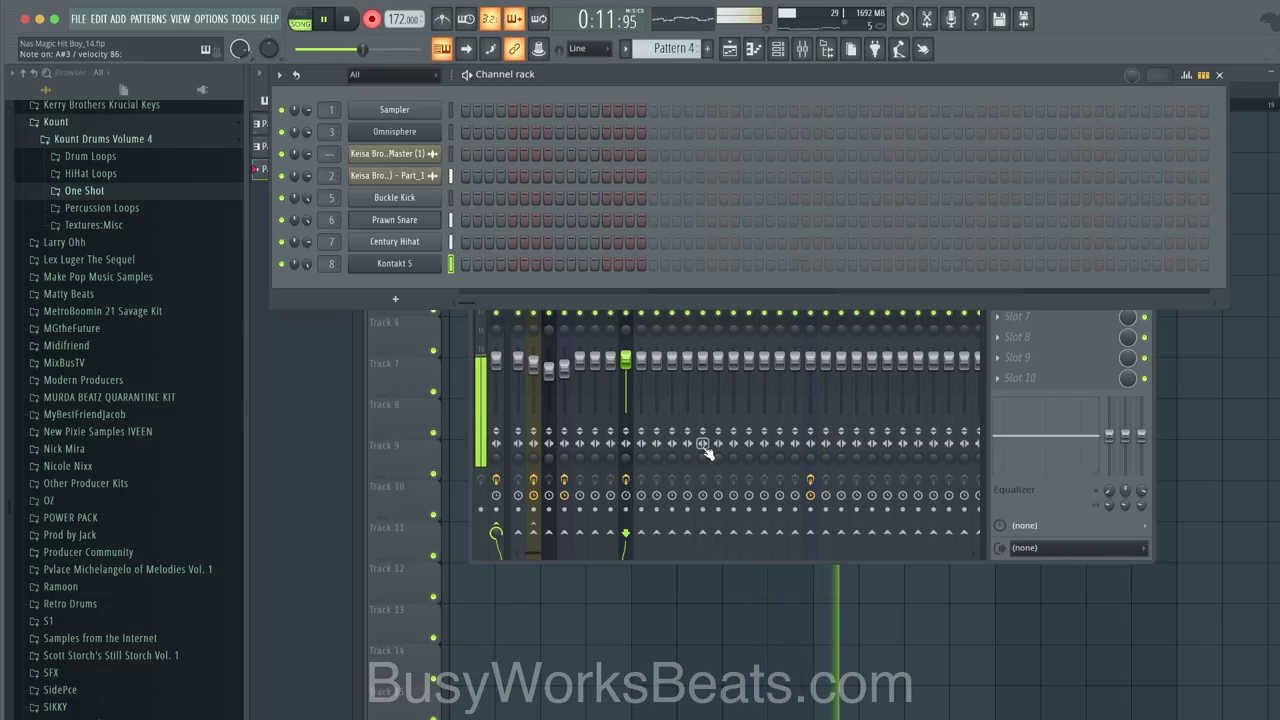
key(space)
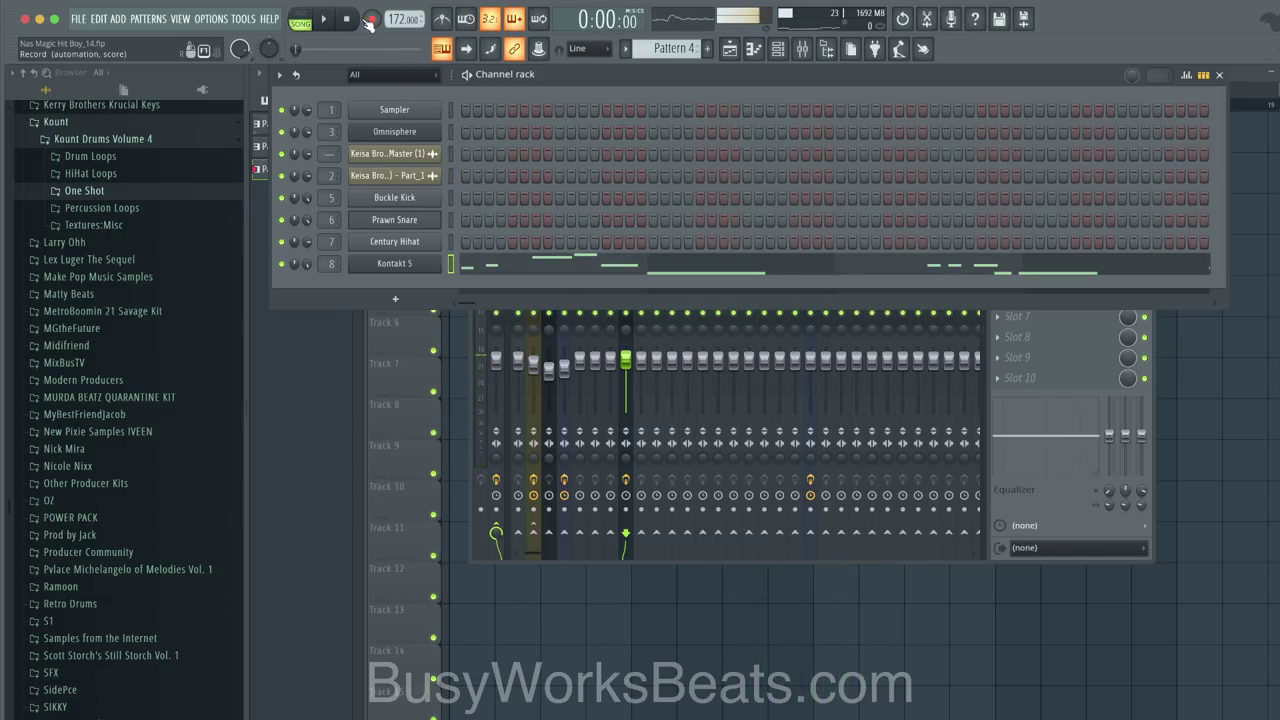
Step: Delete the middle phrase of recorded notes around bars 3 and 4 in the Kontakt 5 piano roll and replay the song
click(513, 264)
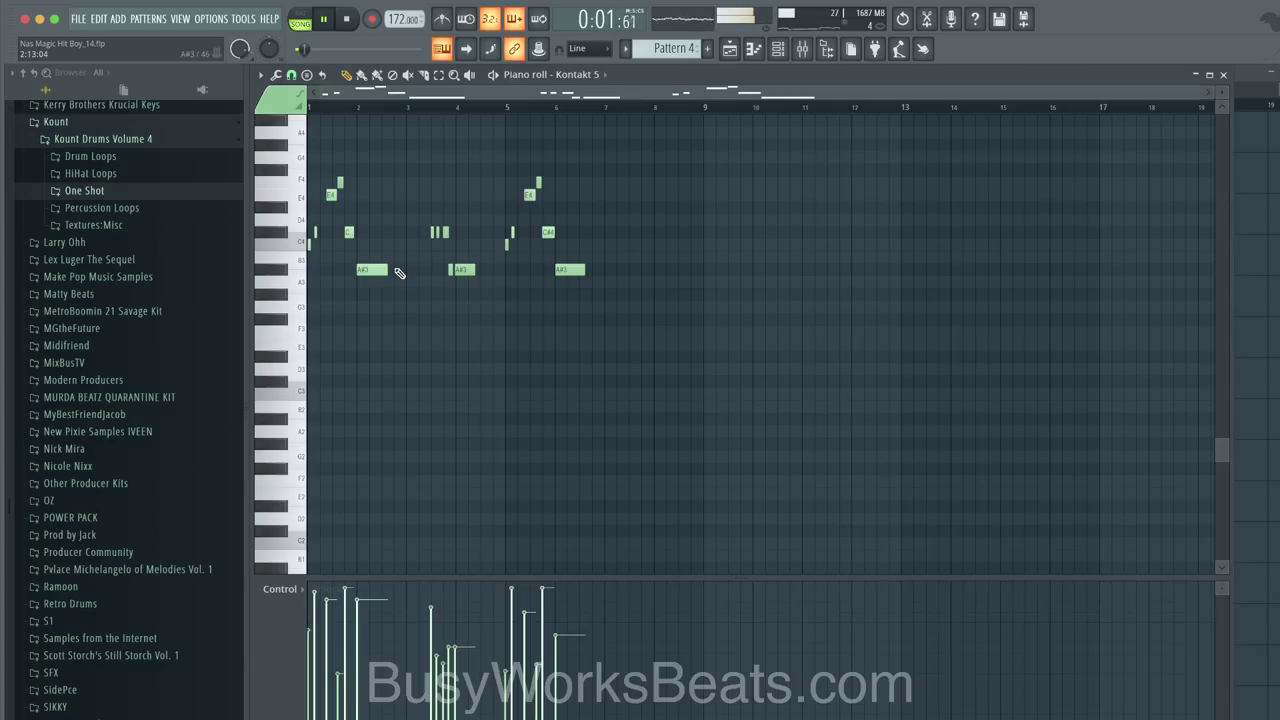
scroll(398, 272, up, 2)
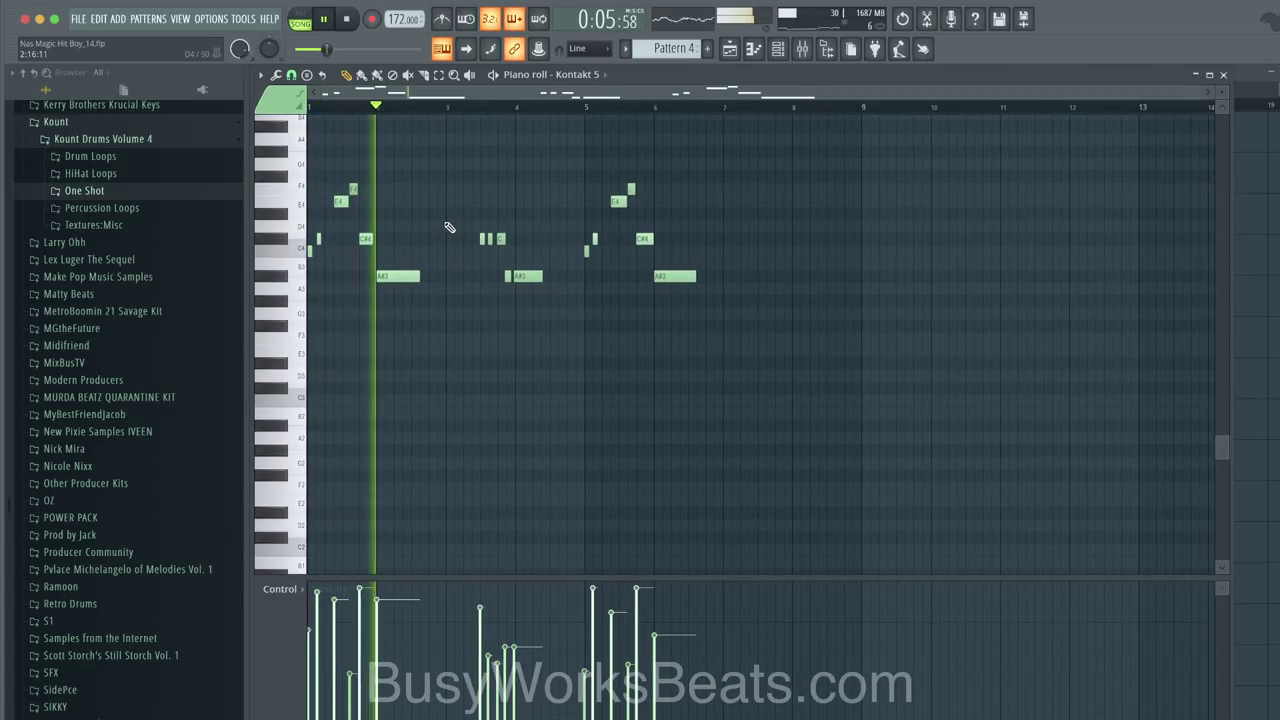
drag(459, 227, 510, 276)
key(space)
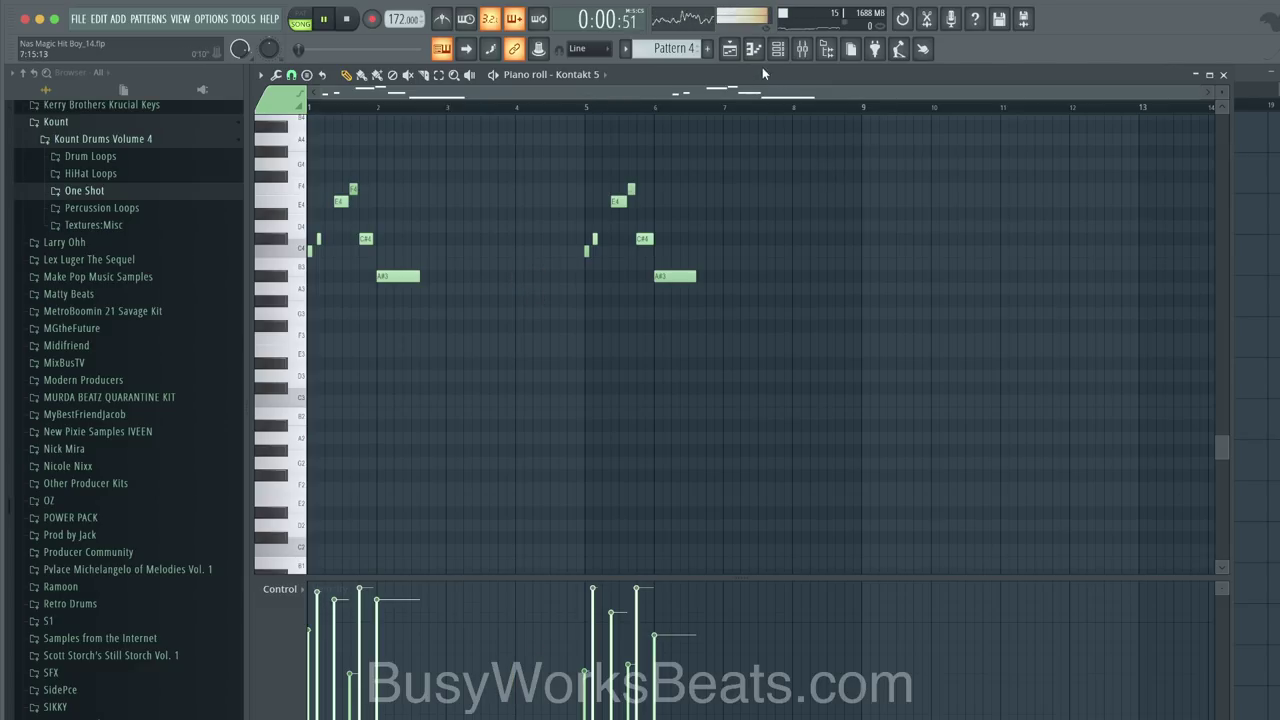
Step: Lower the Sample mixer track's volume to 80% (-4.8 dB) and stop playback
click(802, 50)
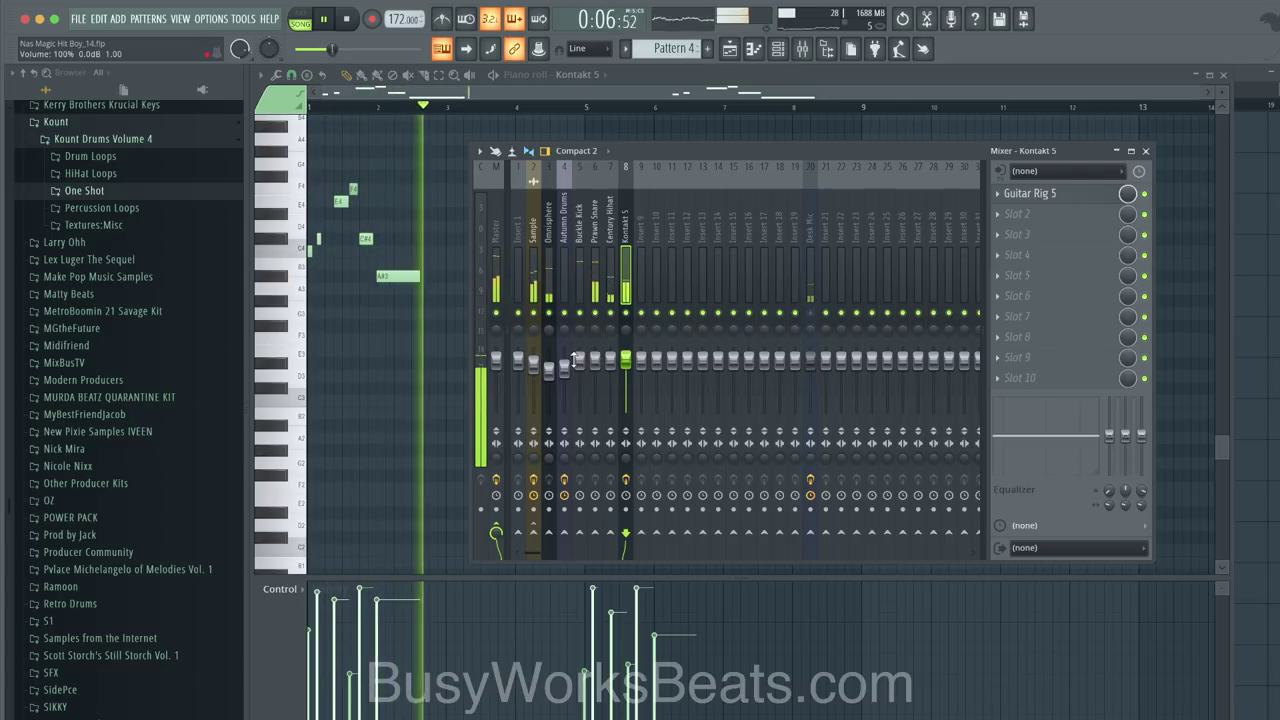
drag(533, 359, 533, 372)
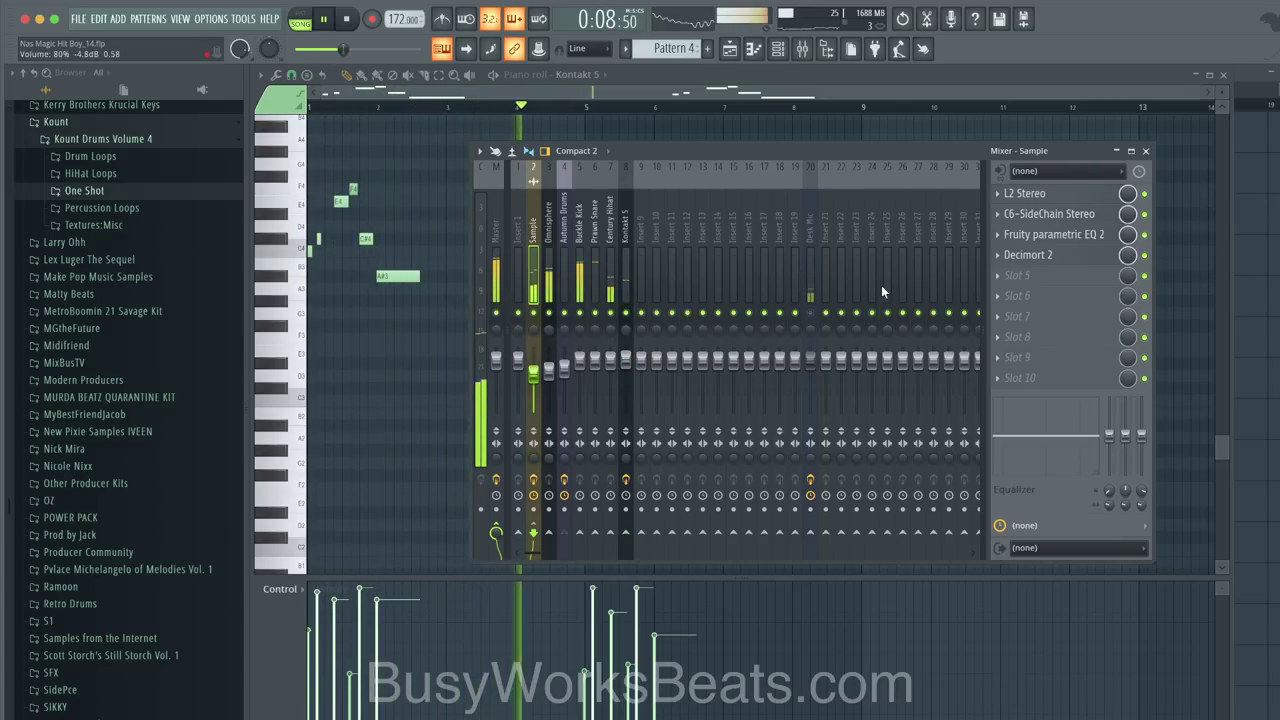
key(space)
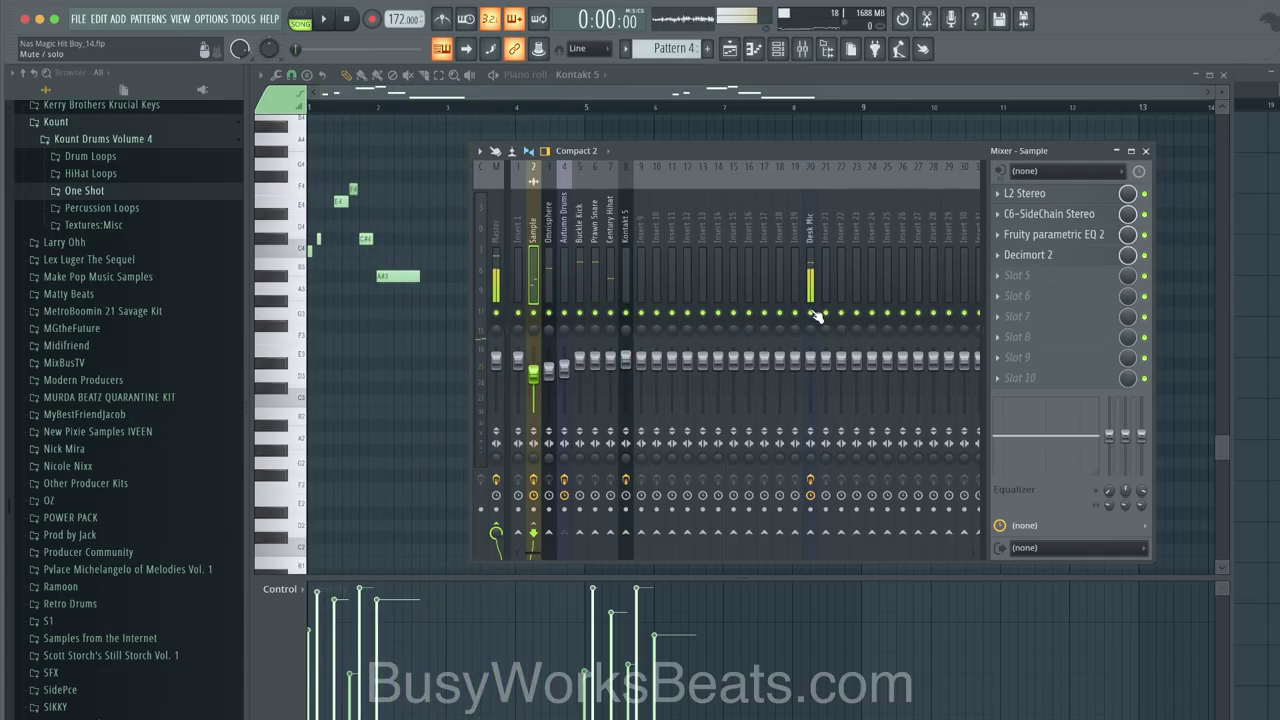
Step: Insert Gross Beat in slot 5 of the Sample track and choose the 1 Beat Gate volume preset
click(1030, 275)
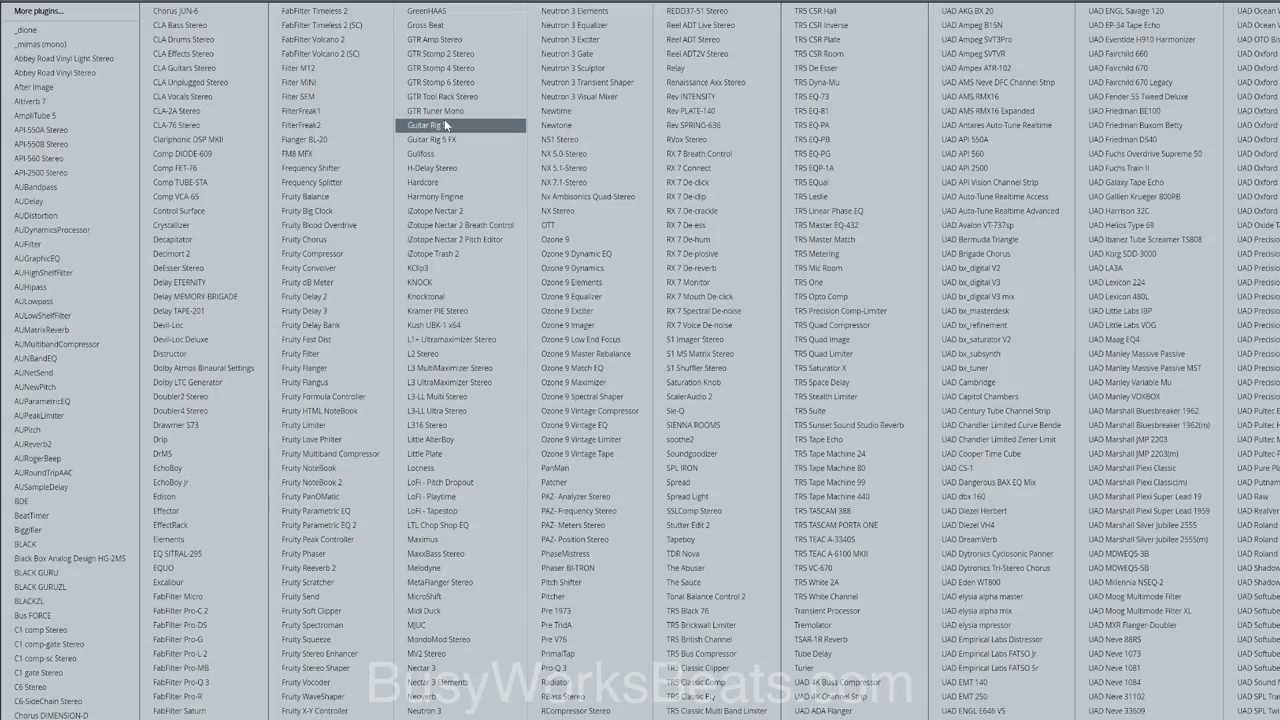
click(459, 27)
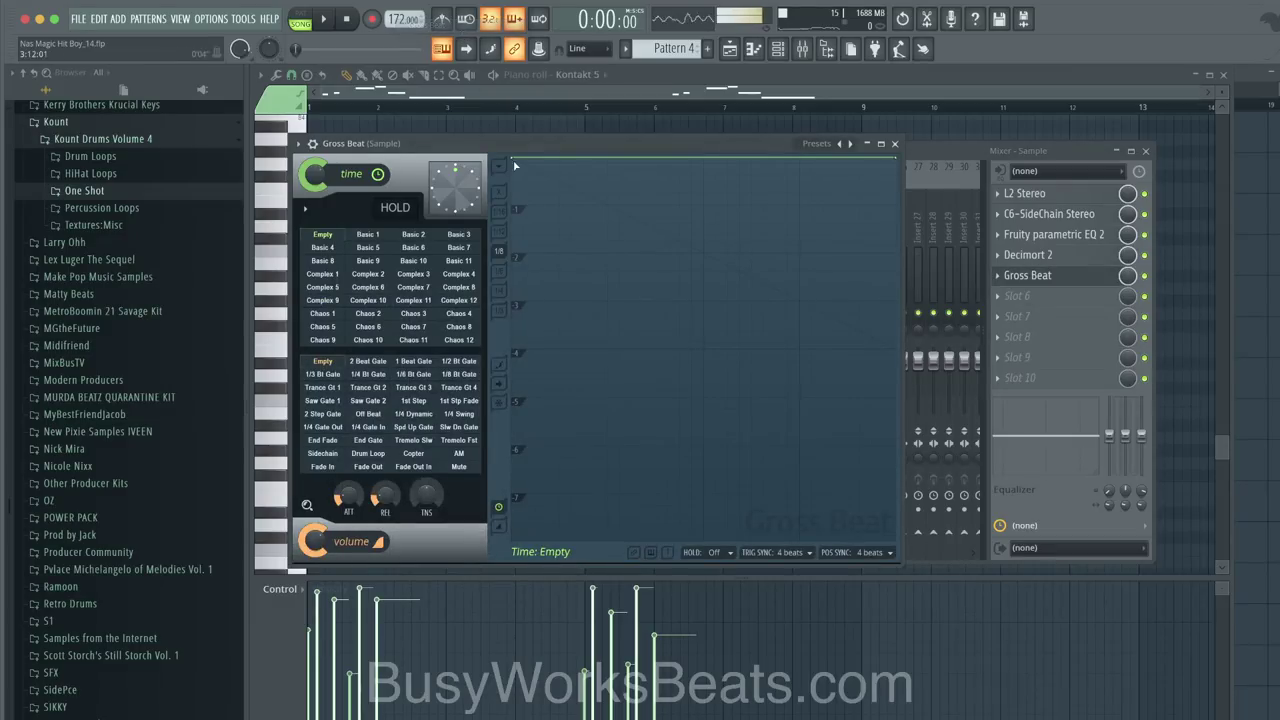
click(322, 363)
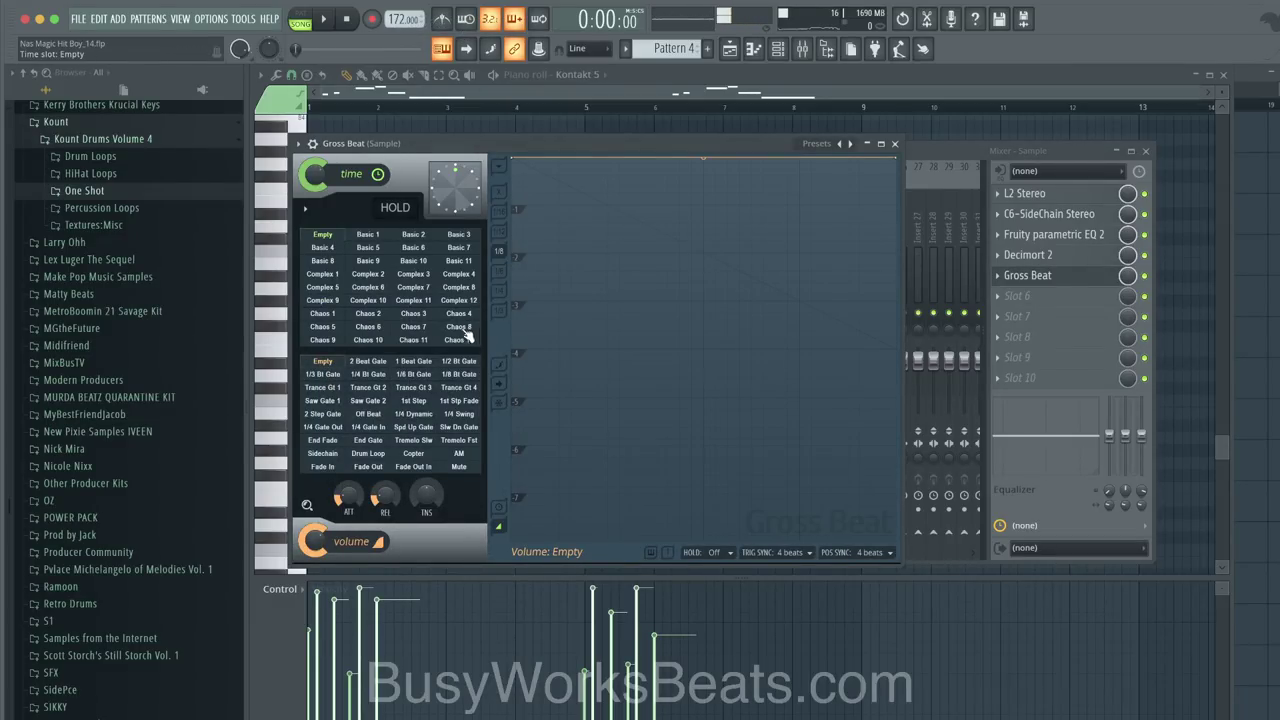
click(413, 362)
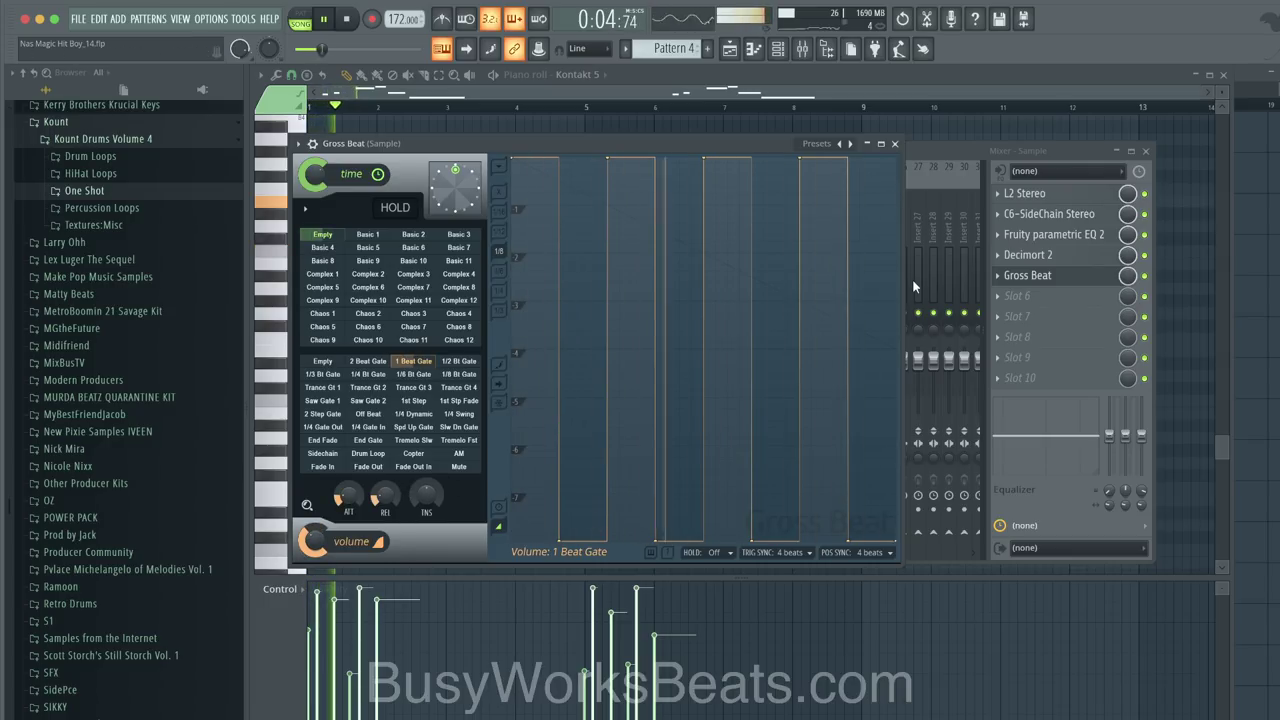
Step: Lower Gross Beat's volume mix on the Sample track to about 87% and return to the mixer
click(948, 174)
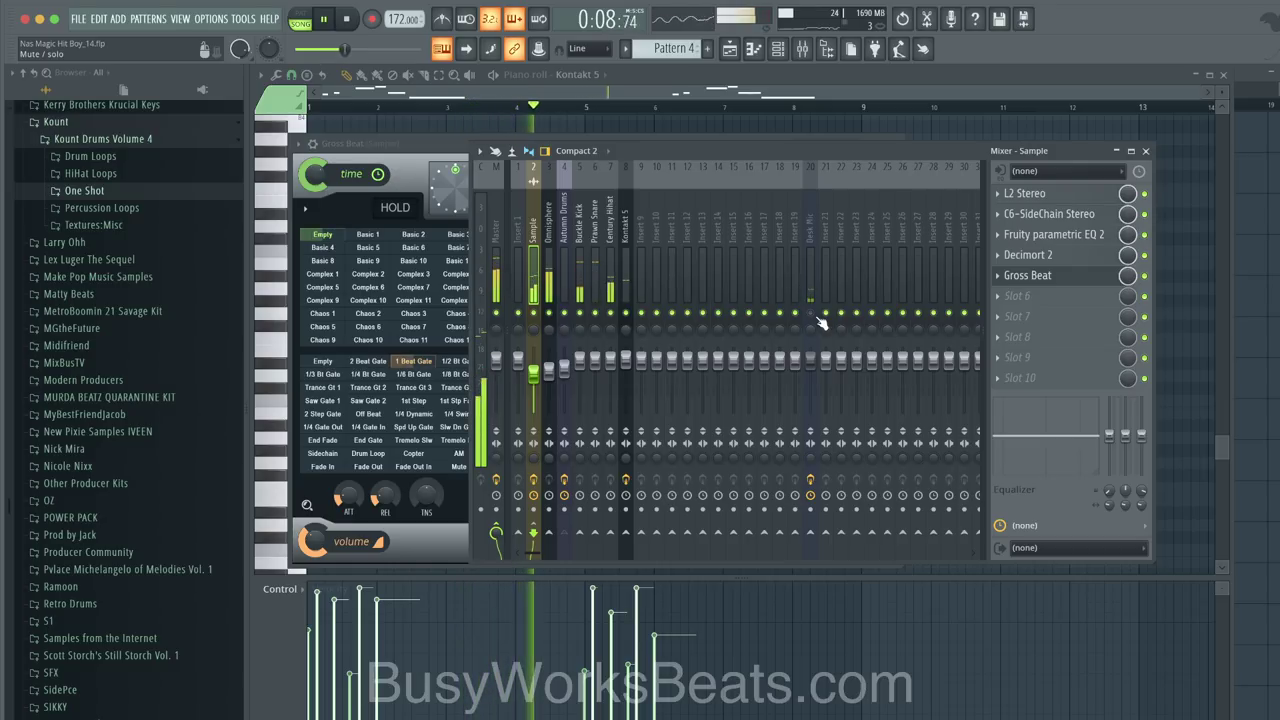
click(405, 366)
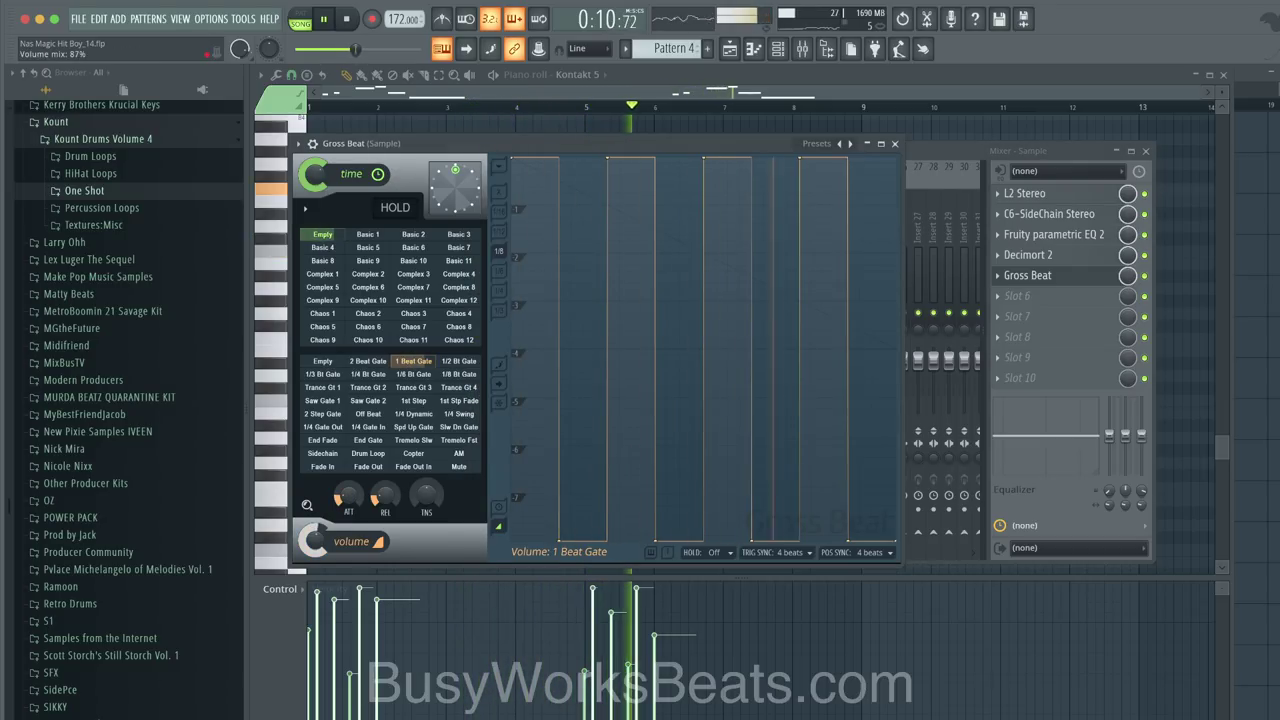
click(922, 151)
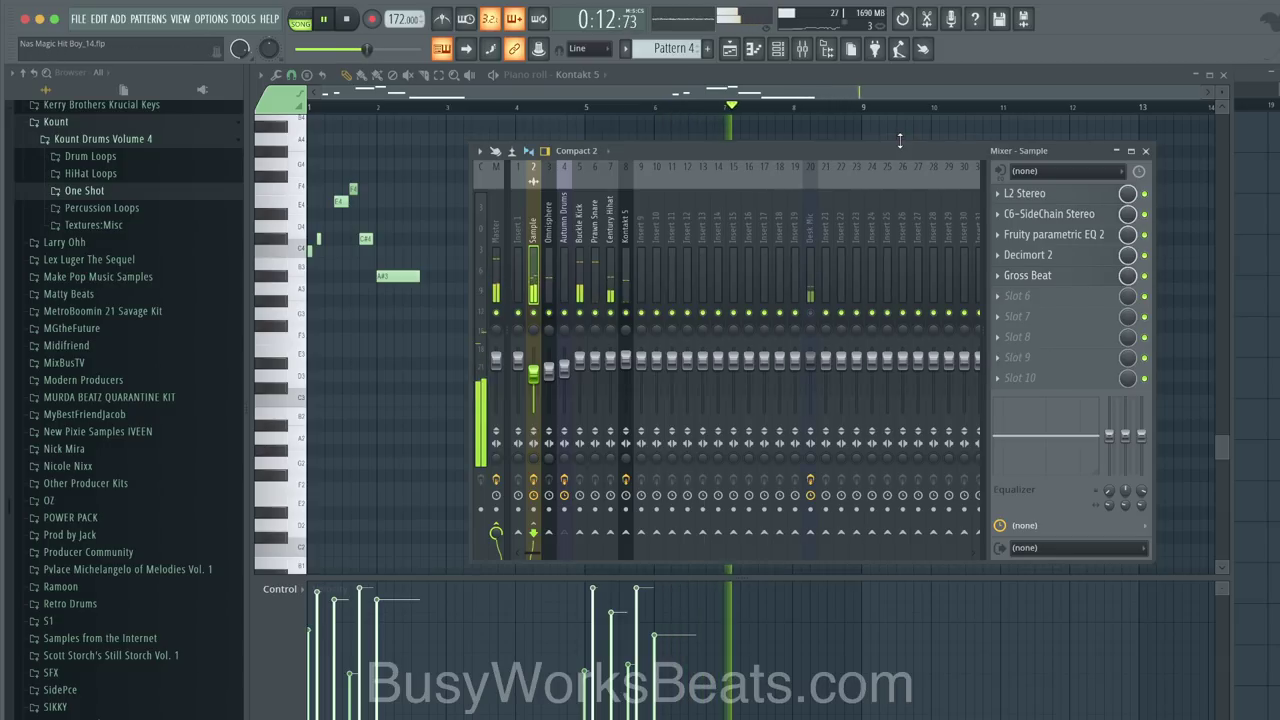
Step: Lower the Kontakt 5 mixer track's volume to about the Sample track's fader level and return to the playlist
click(632, 245)
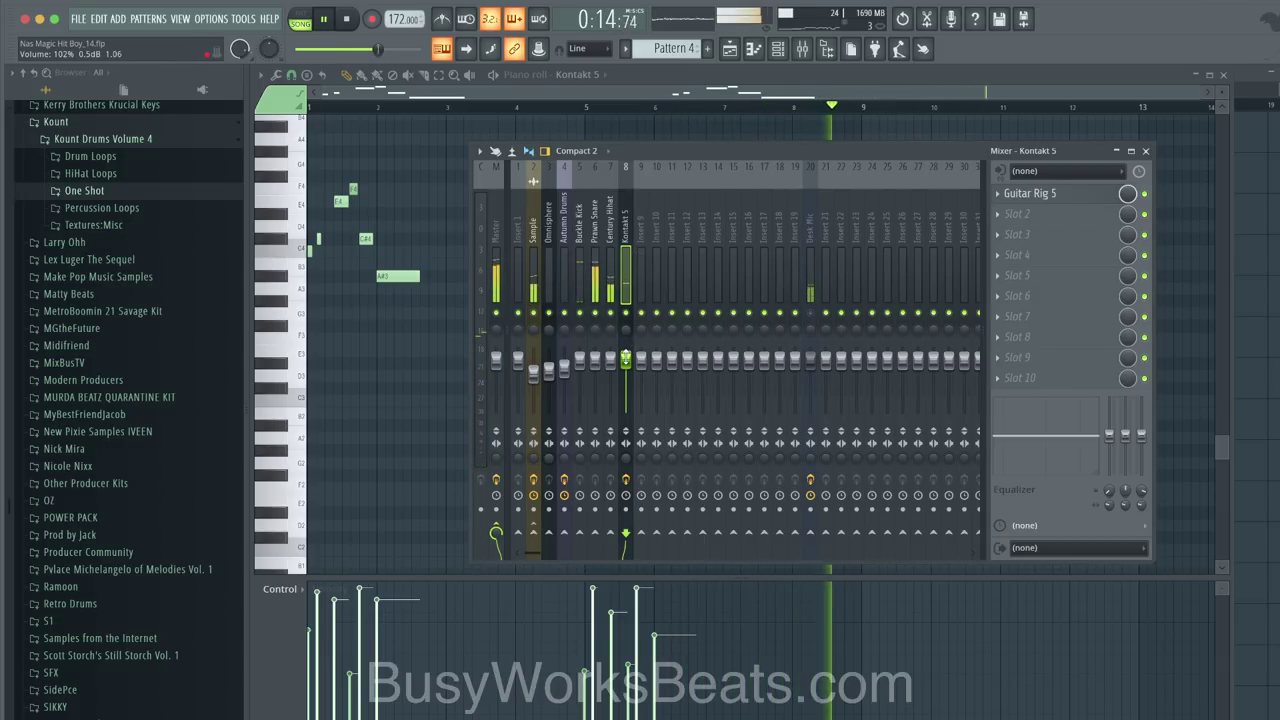
drag(626, 357, 626, 372)
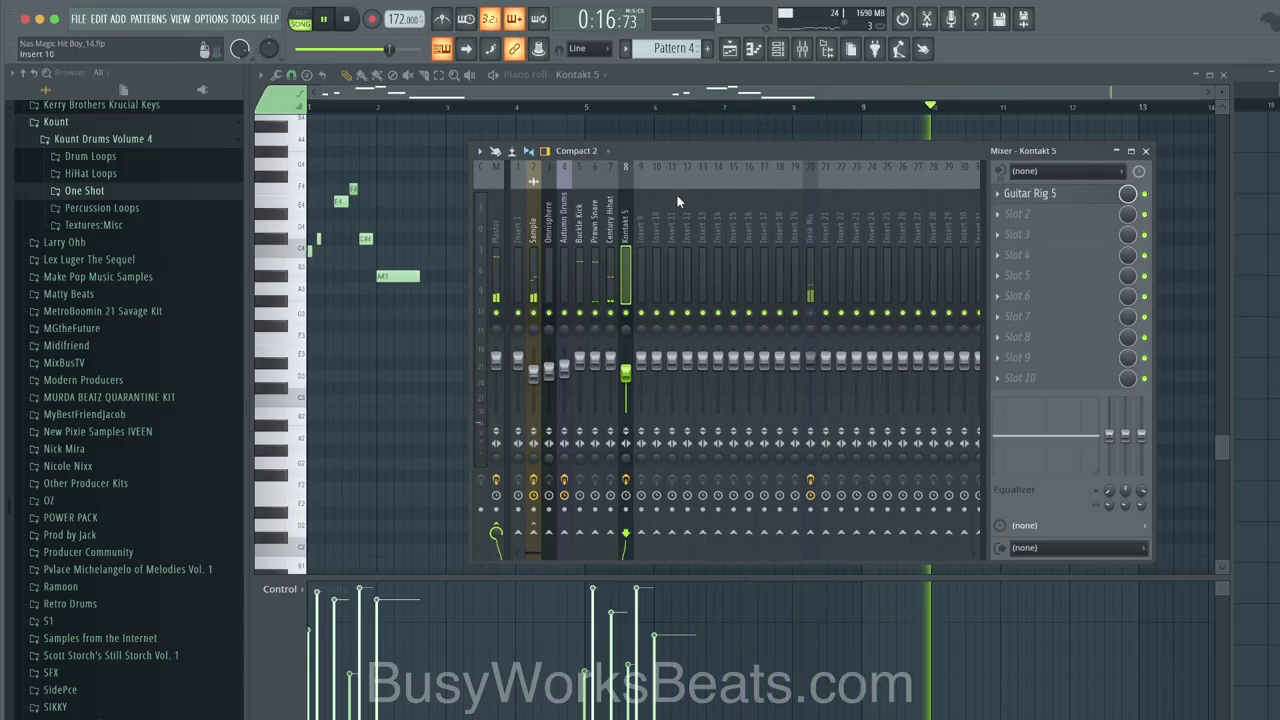
key(F5)
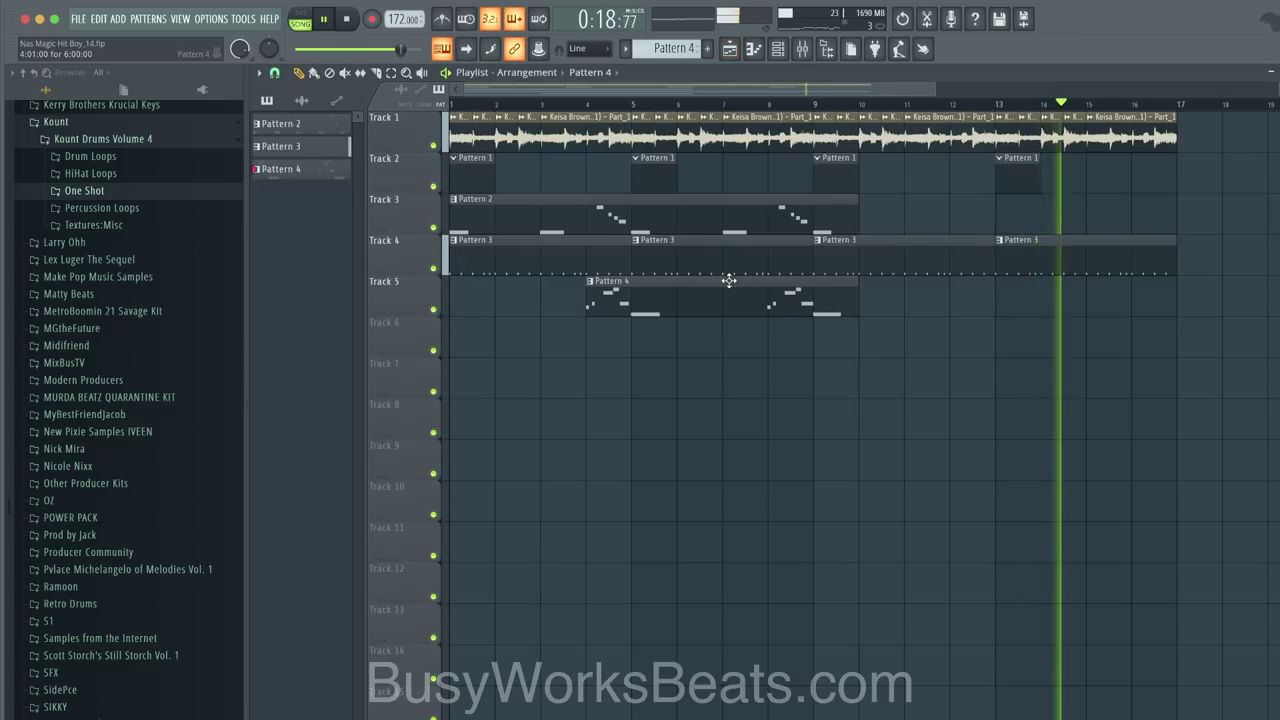
Step: Copy the Pattern 4 clip on Track 5 to start at bar 12 and restart the song
scroll(729, 281, down, 1)
drag(689, 294, 997, 301)
key(space)
key(space)
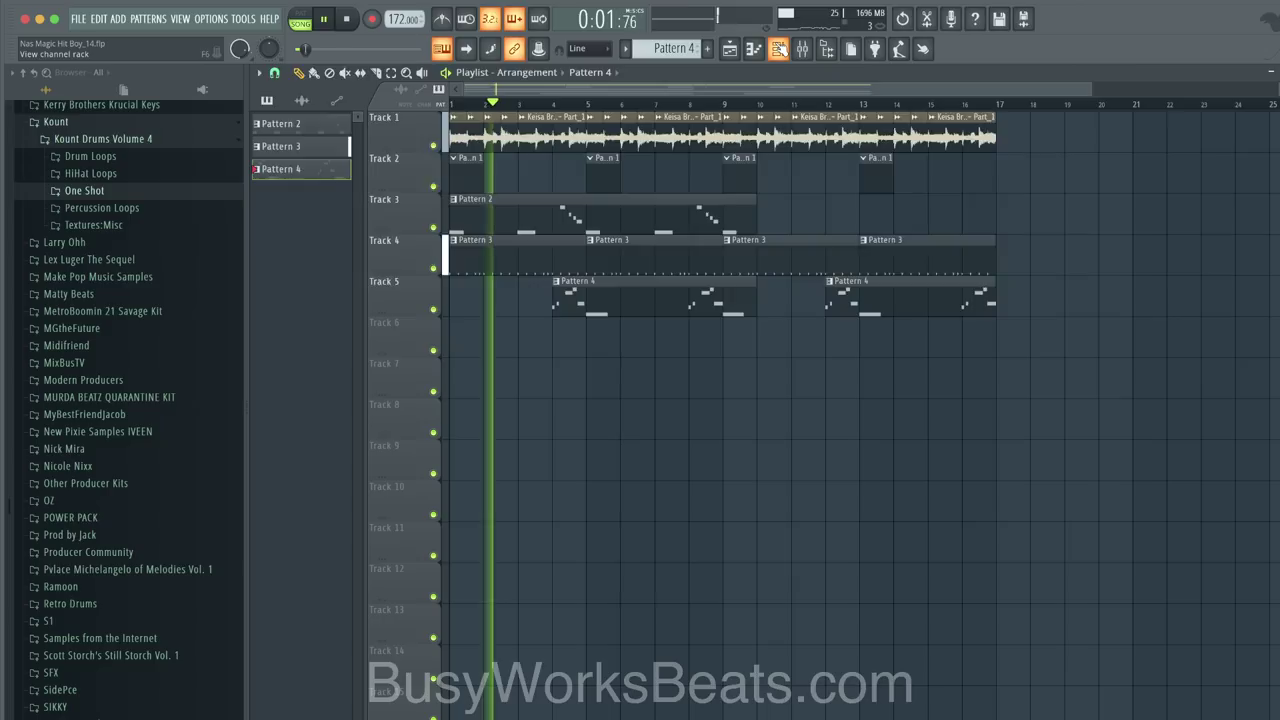
Step: Review the Buckle Kick channel settings and the Sample track's Gross Beat gate during playback, and stop the song
click(778, 48)
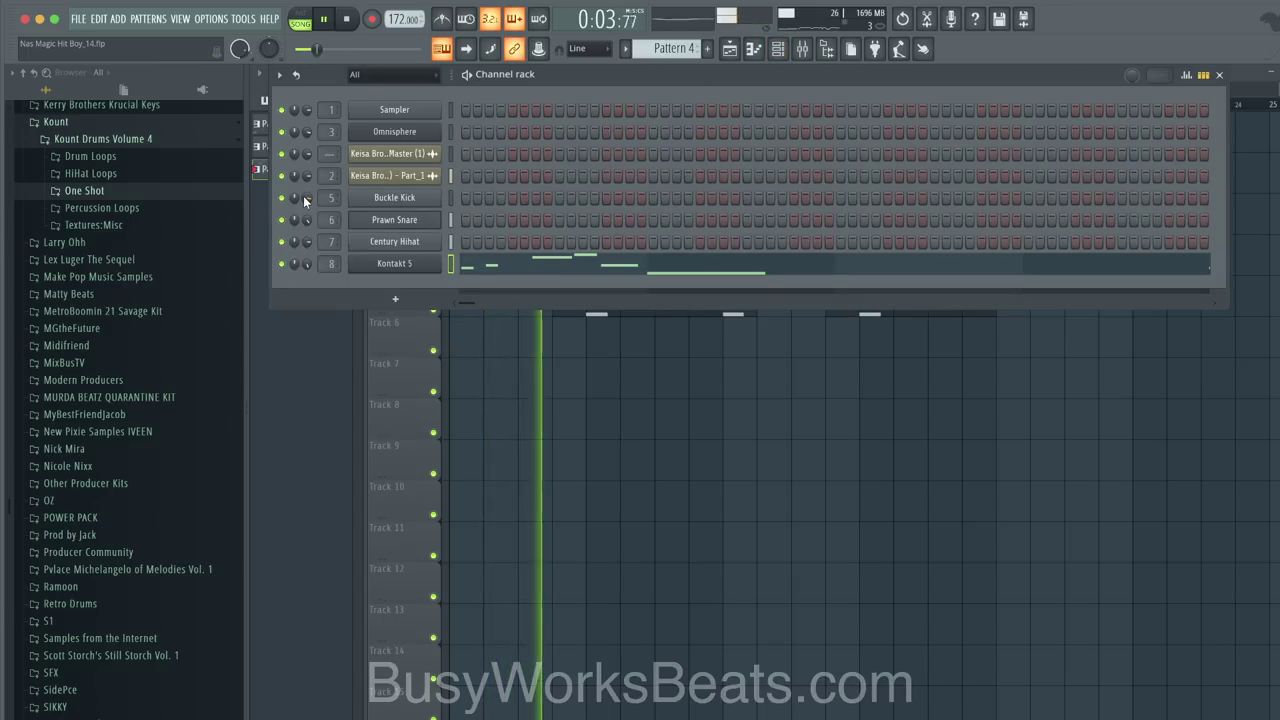
click(375, 196)
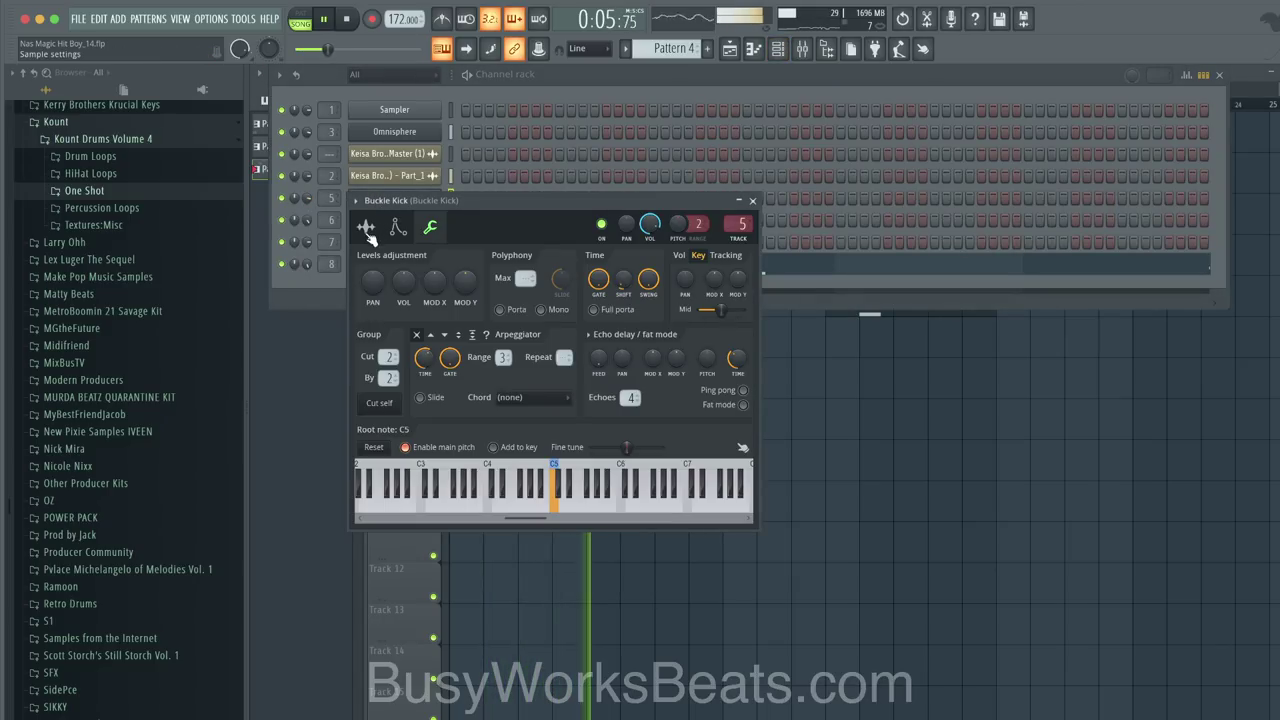
click(750, 203)
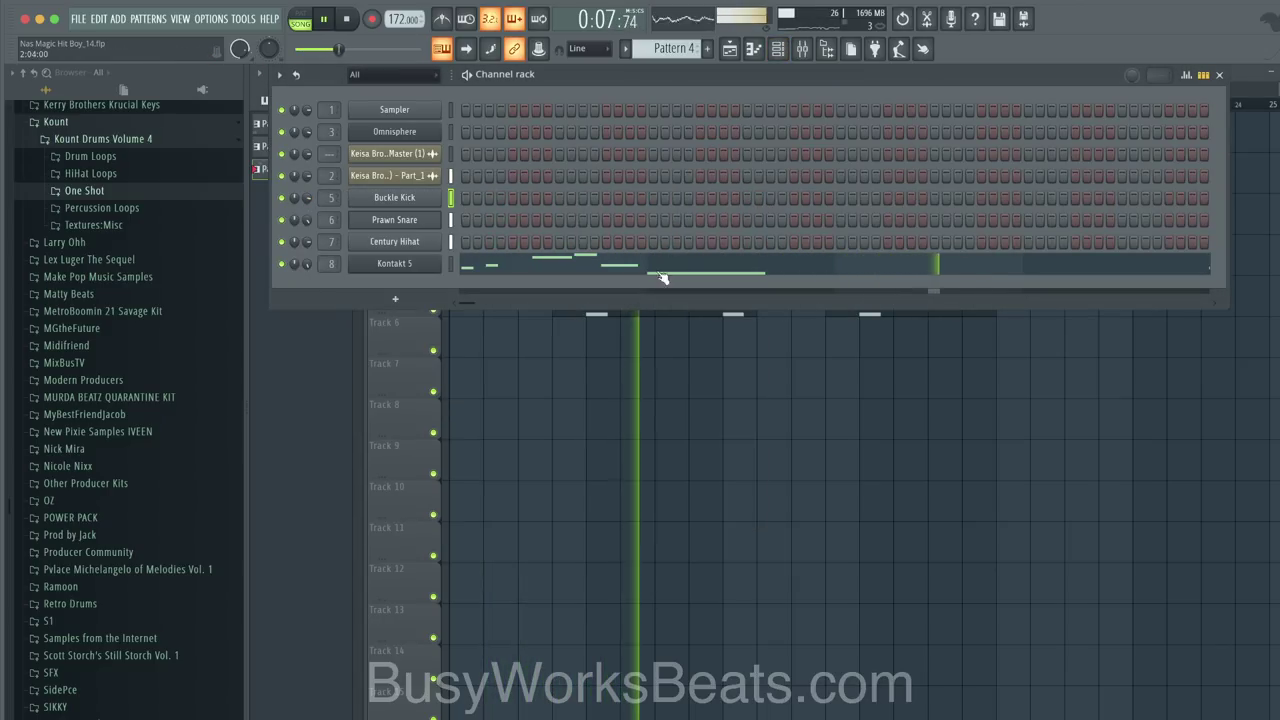
click(608, 377)
click(802, 48)
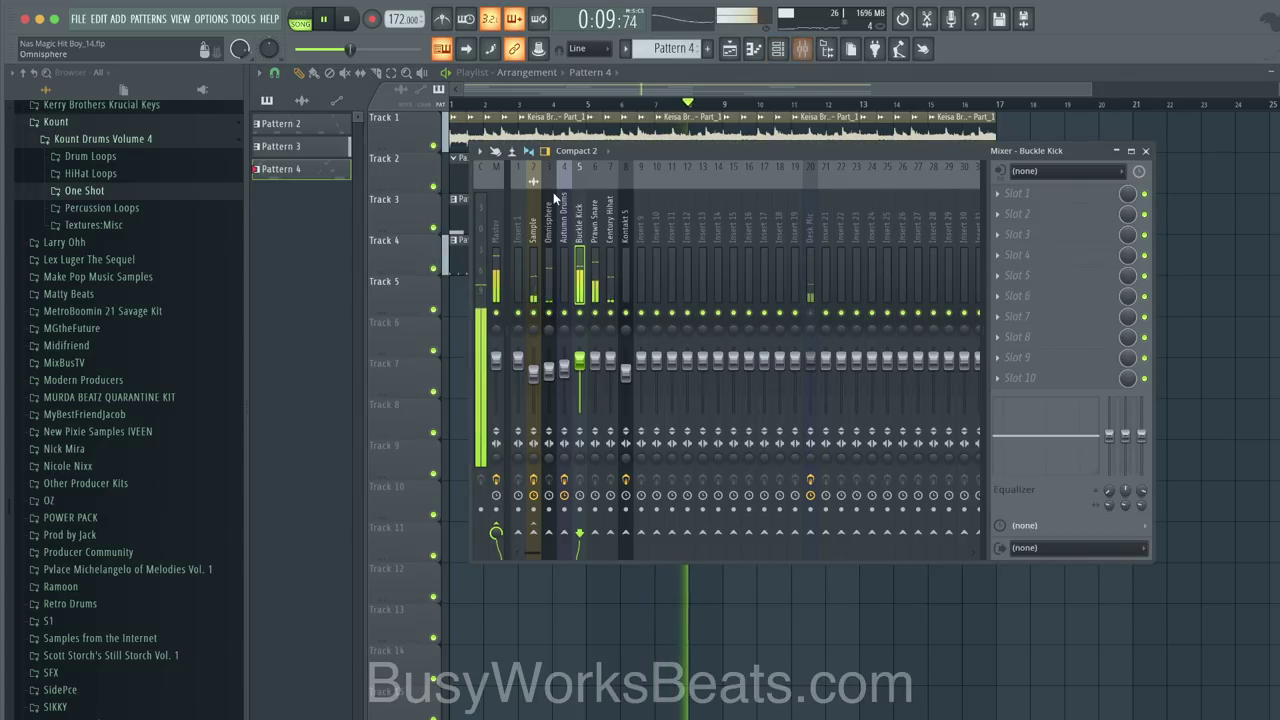
click(536, 235)
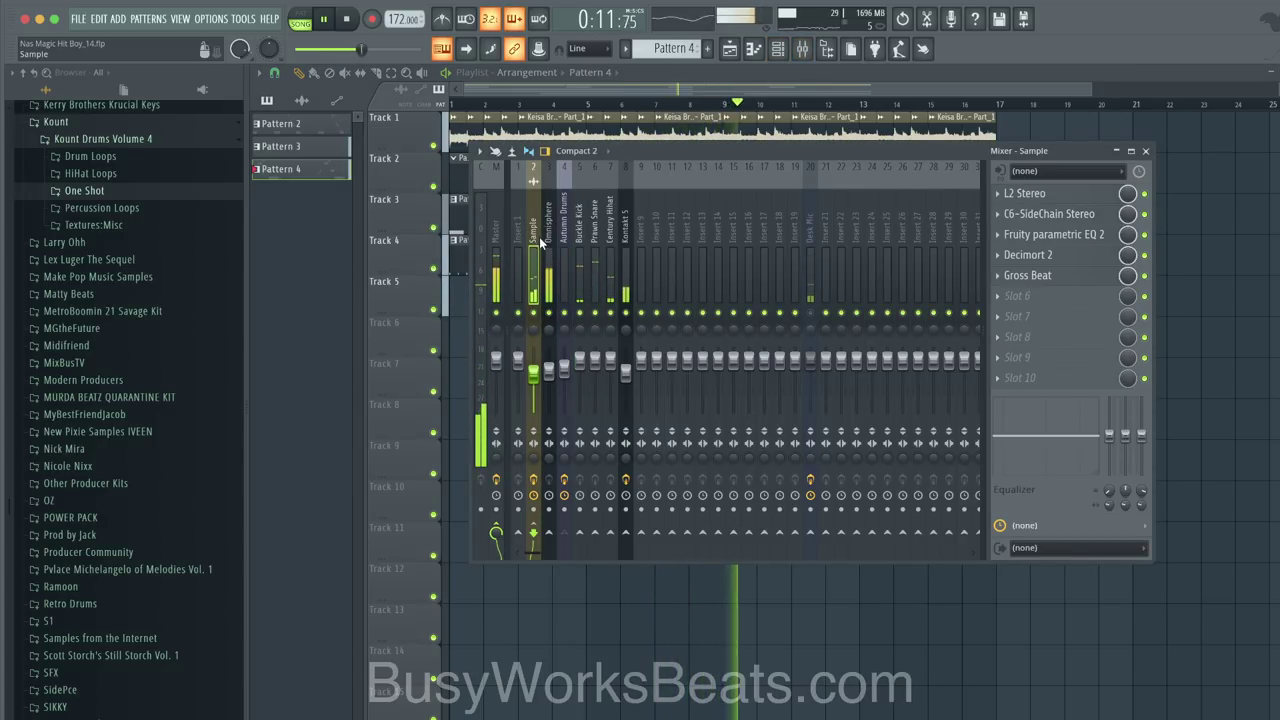
click(1027, 275)
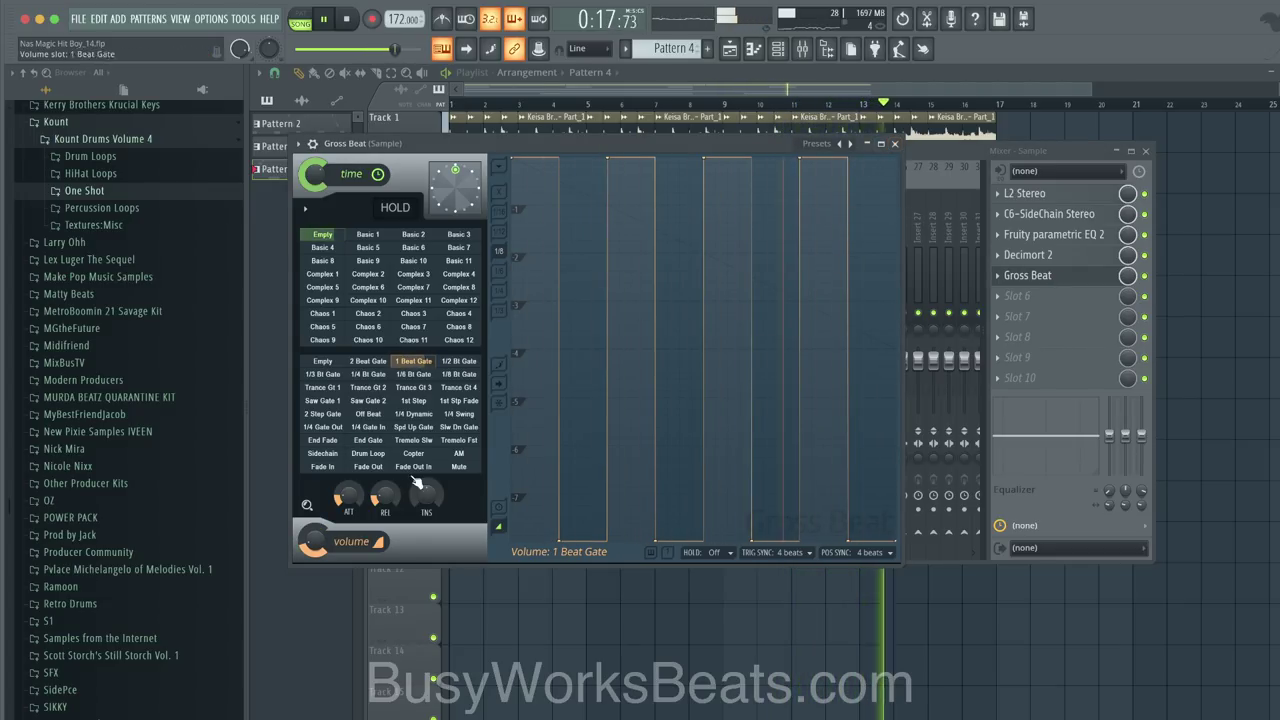
click(895, 143)
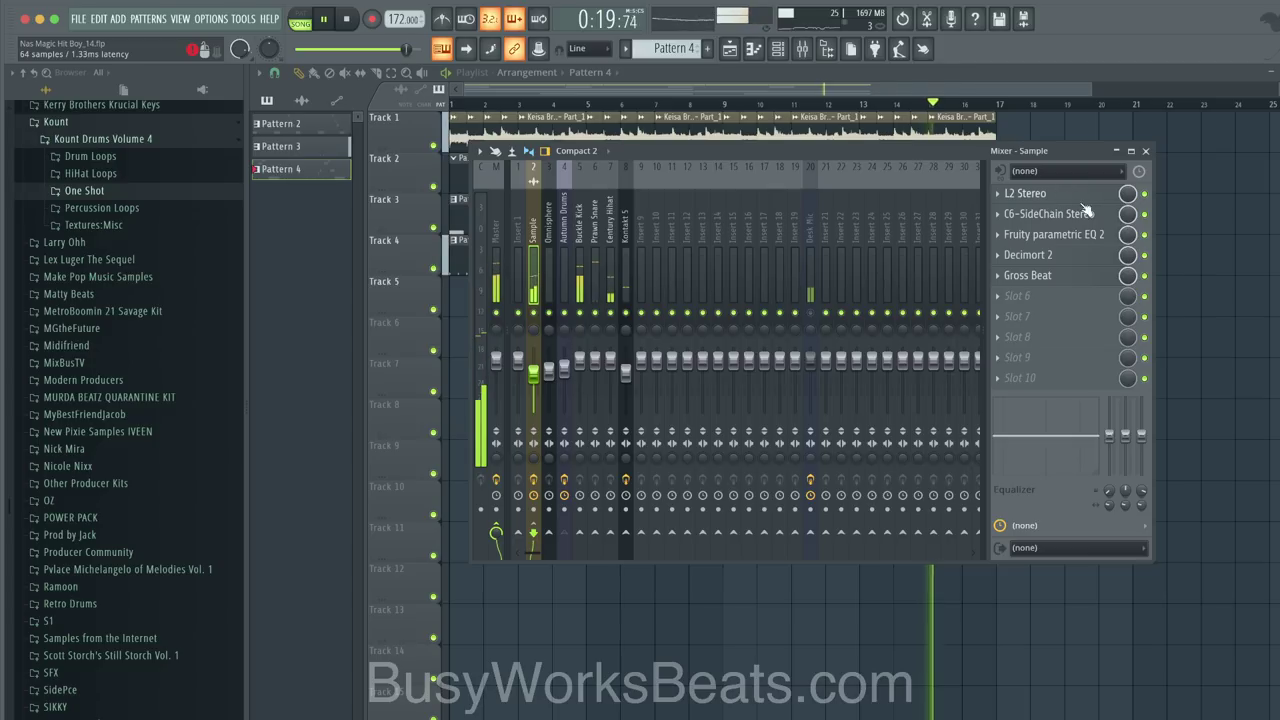
key(space)
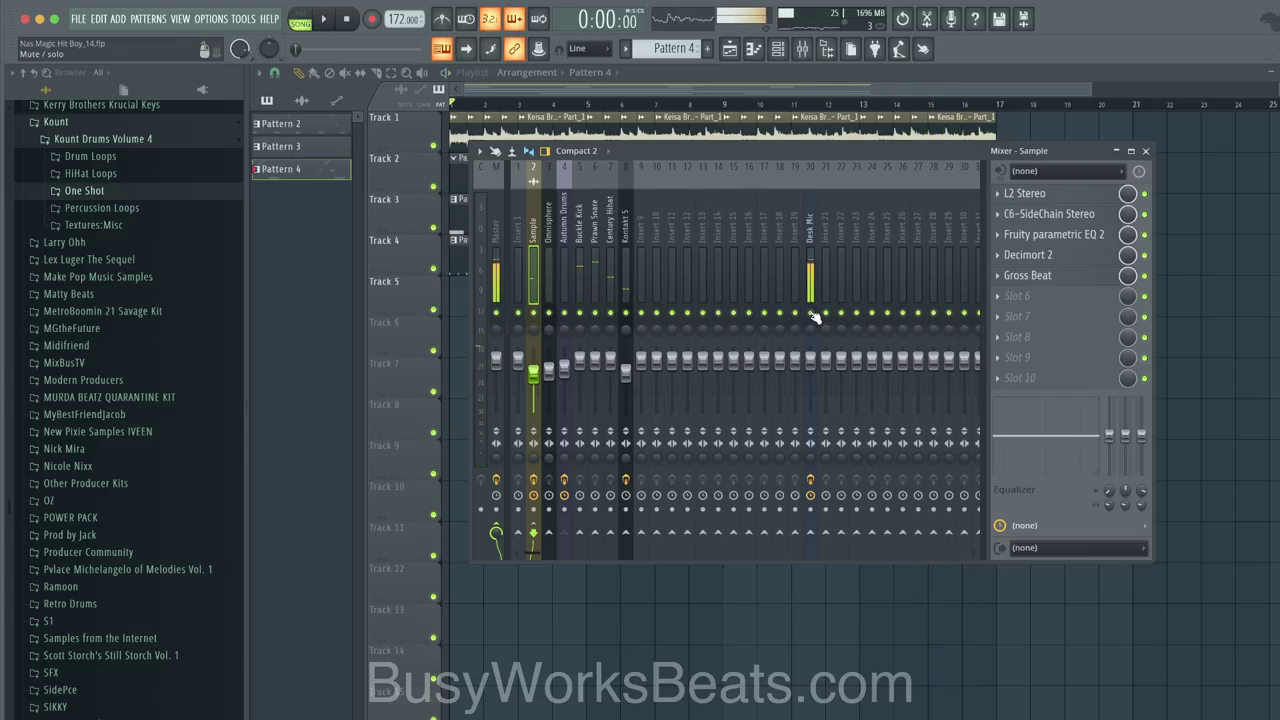
Step: Replay the song, save the project as the new version Nas Magic Hit Boy_15.flp, and return to the playlist
key(space)
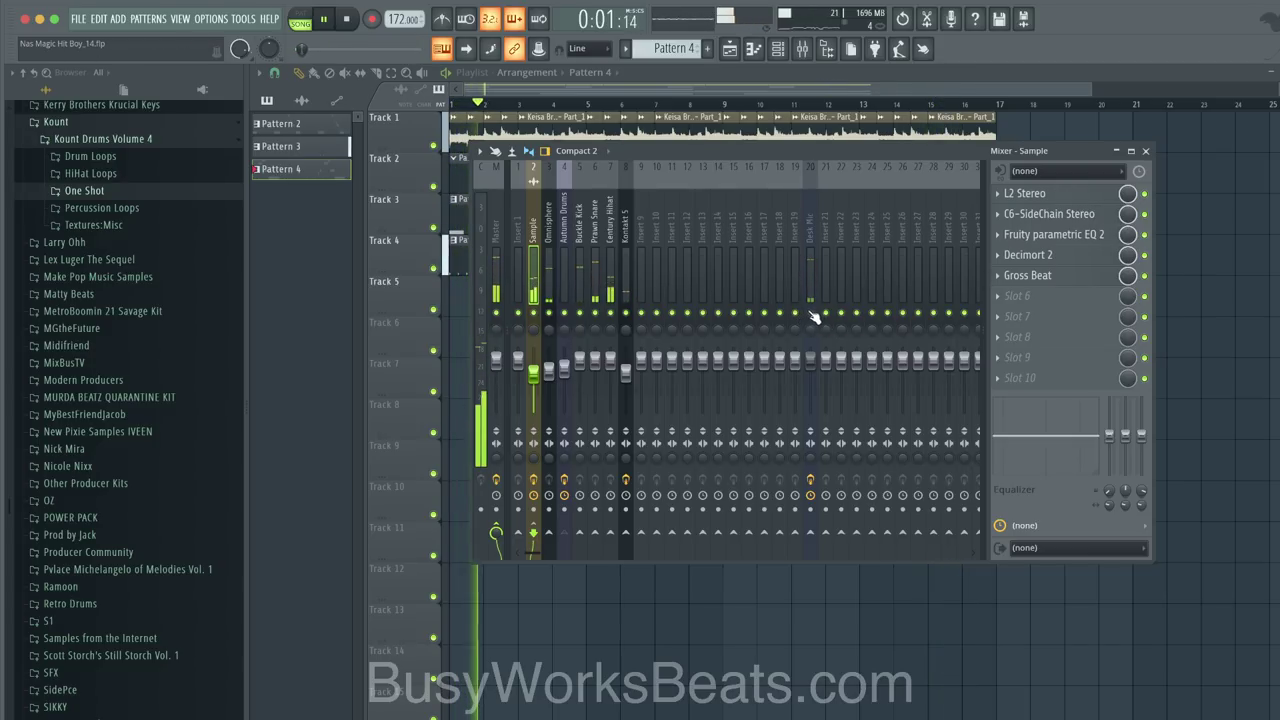
key(F9)
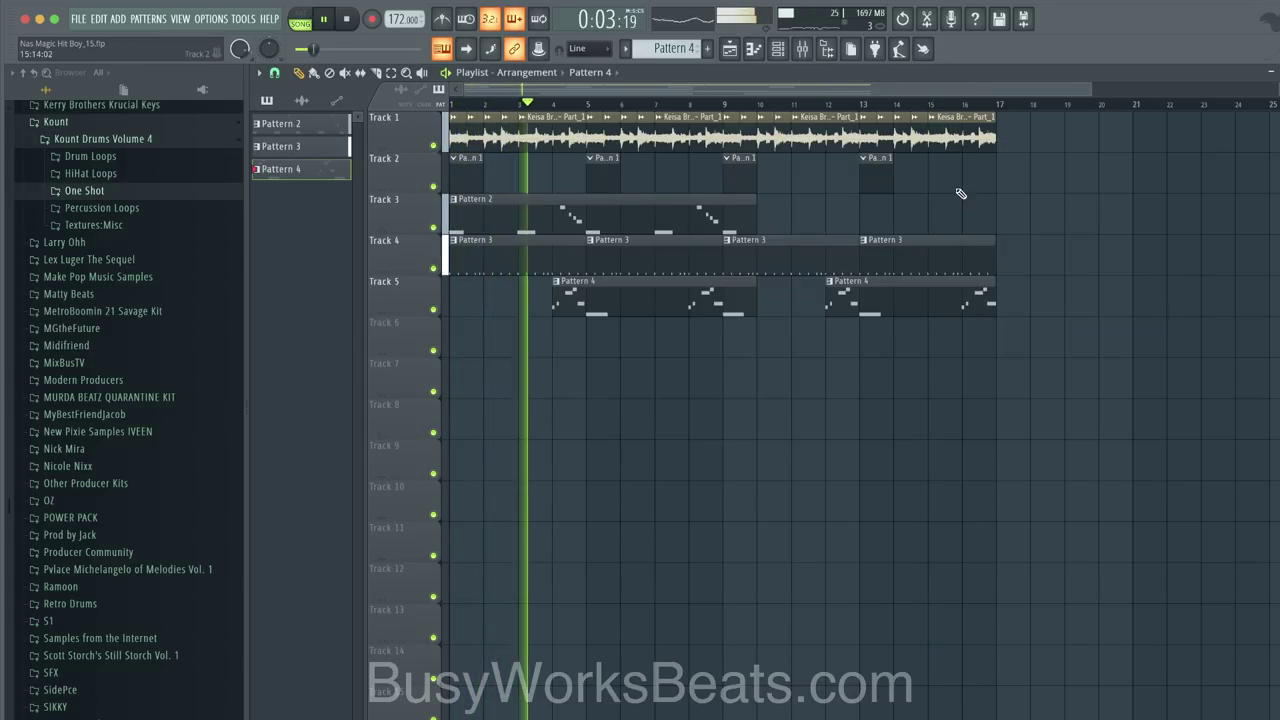
click(768, 48)
click(768, 48)
click(779, 49)
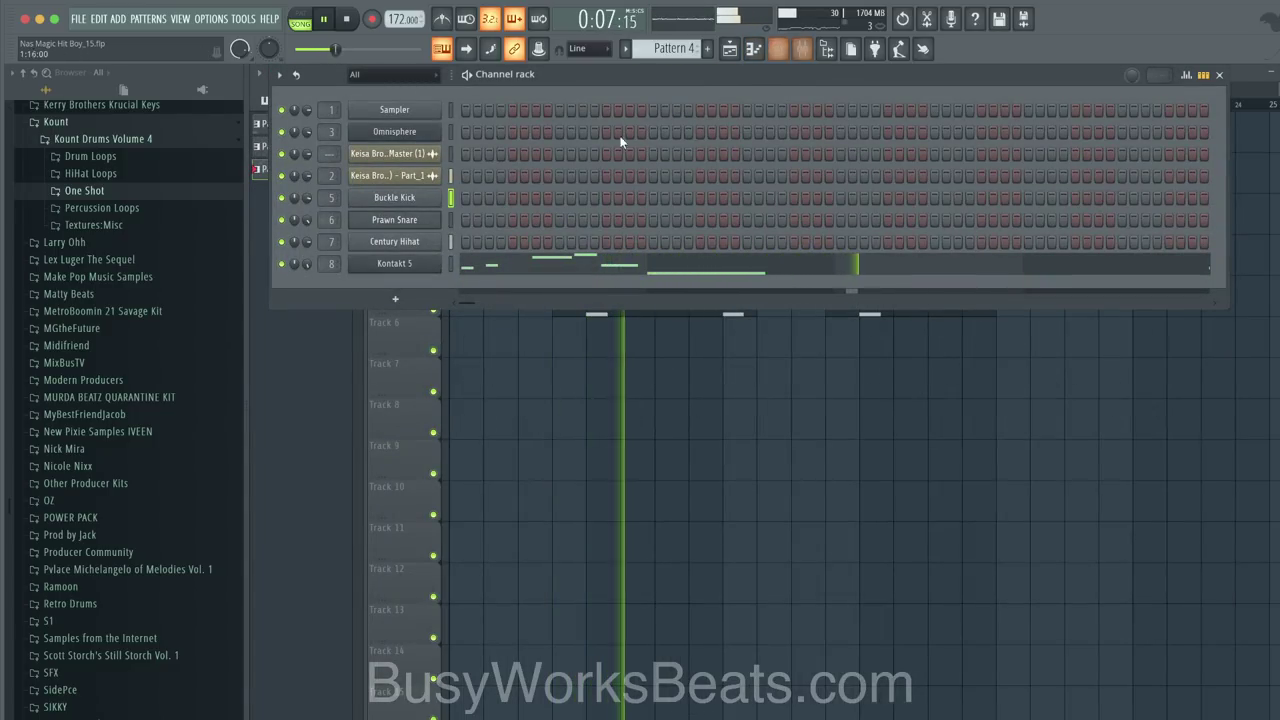
click(801, 48)
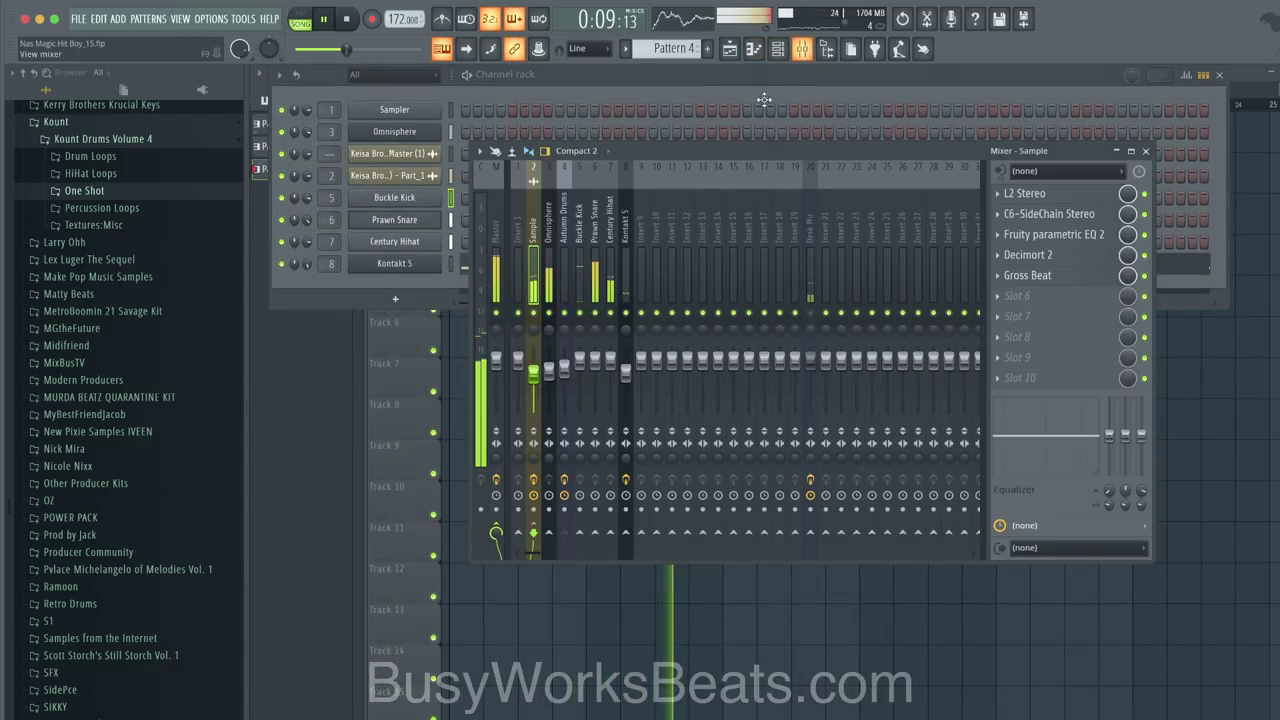
right_click(671, 634)
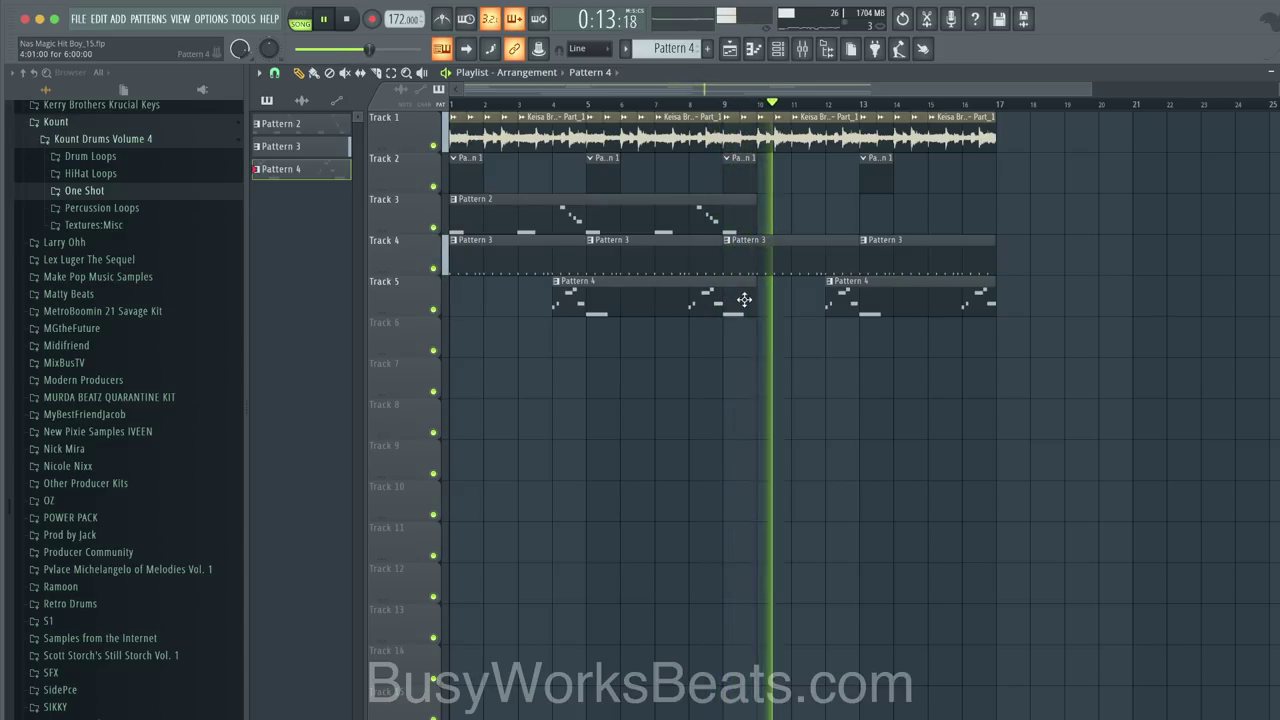
Step: Shorten the two Pattern 4 clips on Track 5 to end at bars 8 and 15, and replay the song
drag(750, 298, 688, 298)
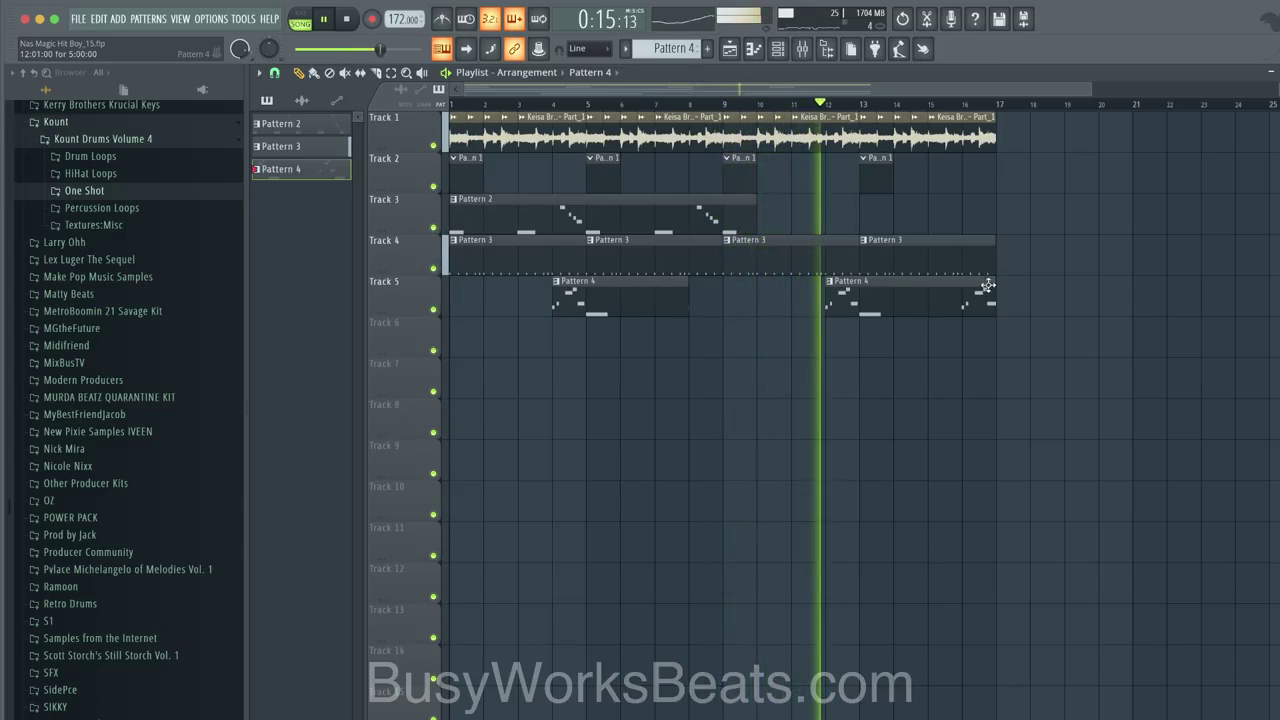
drag(1006, 291, 928, 291)
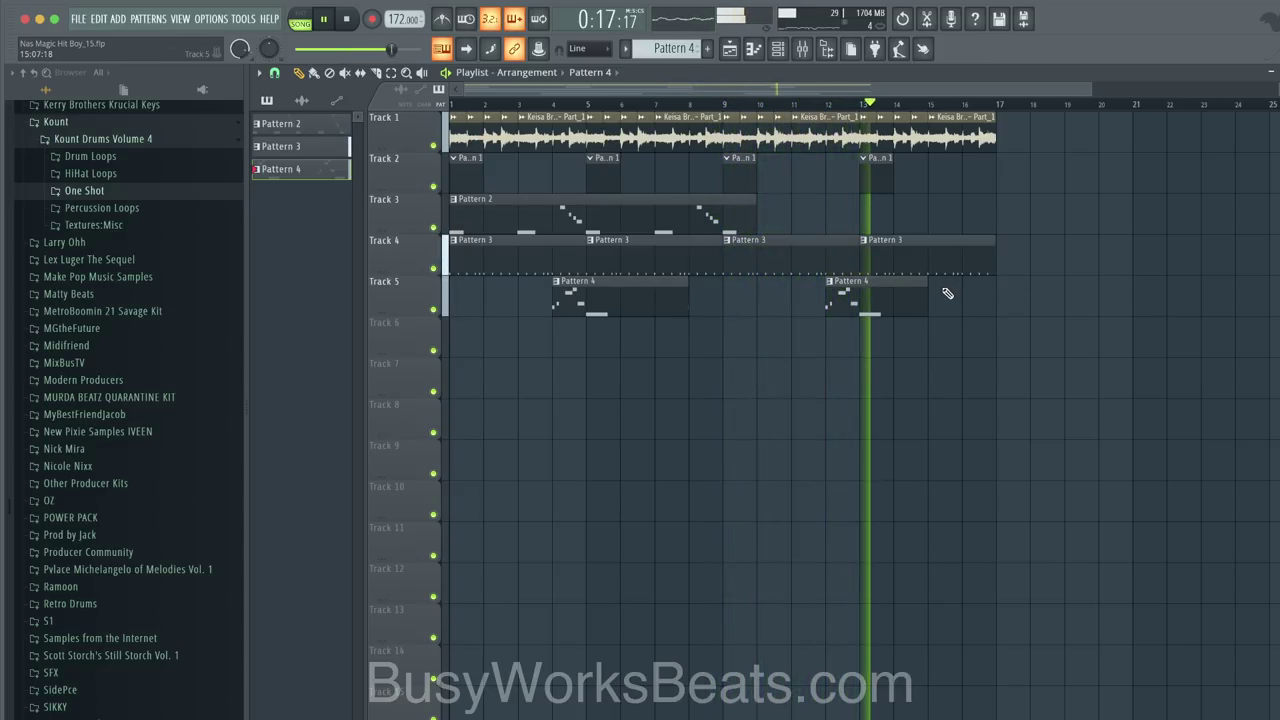
click(778, 48)
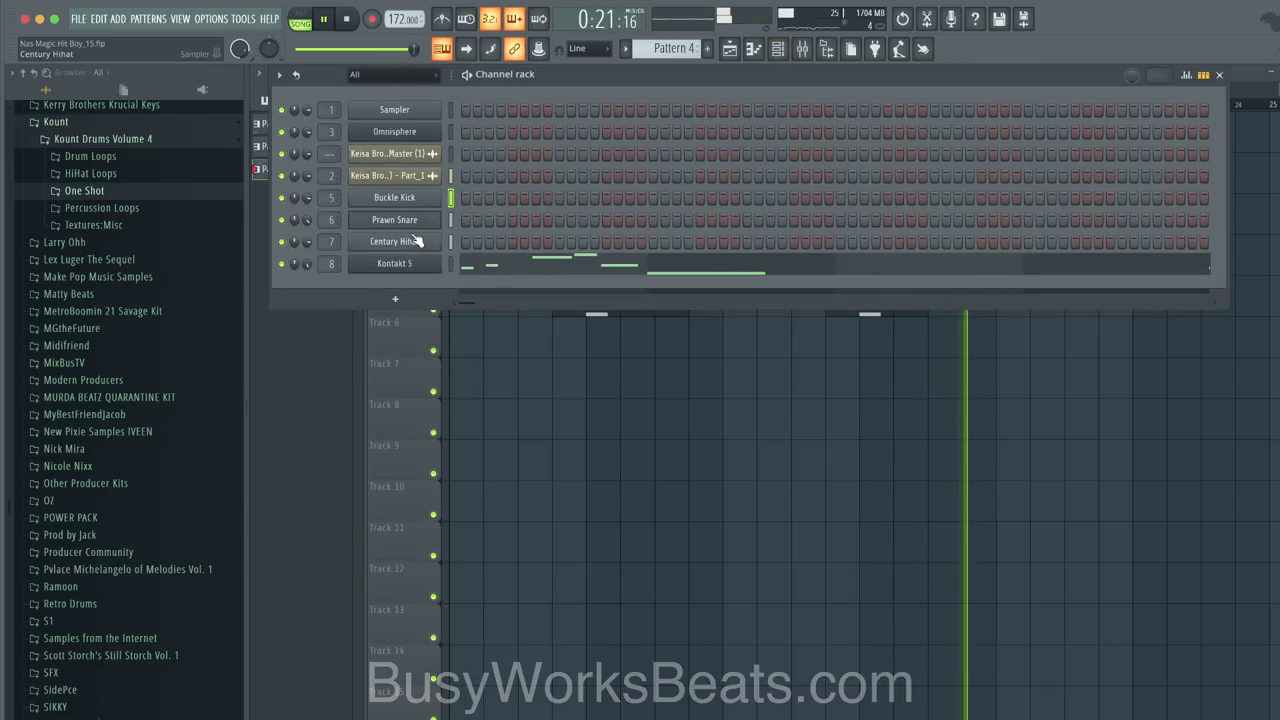
key(space)
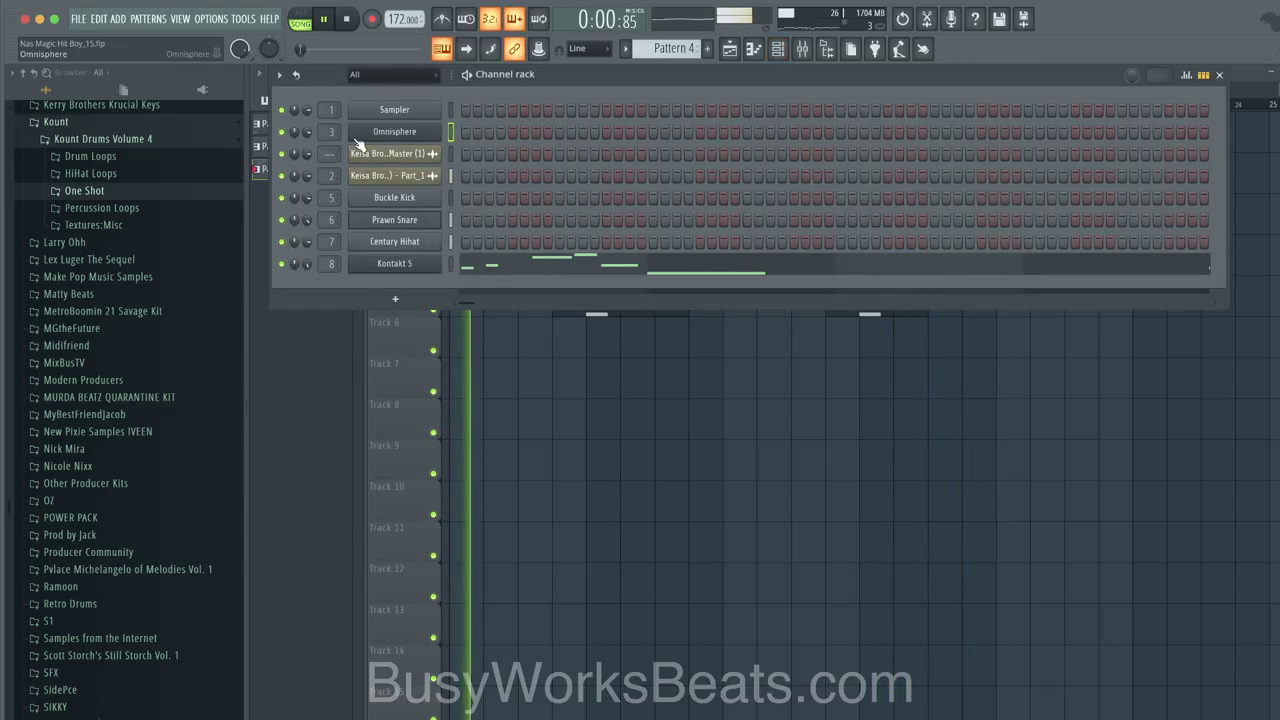
key(space)
key(space)
right_click(531, 400)
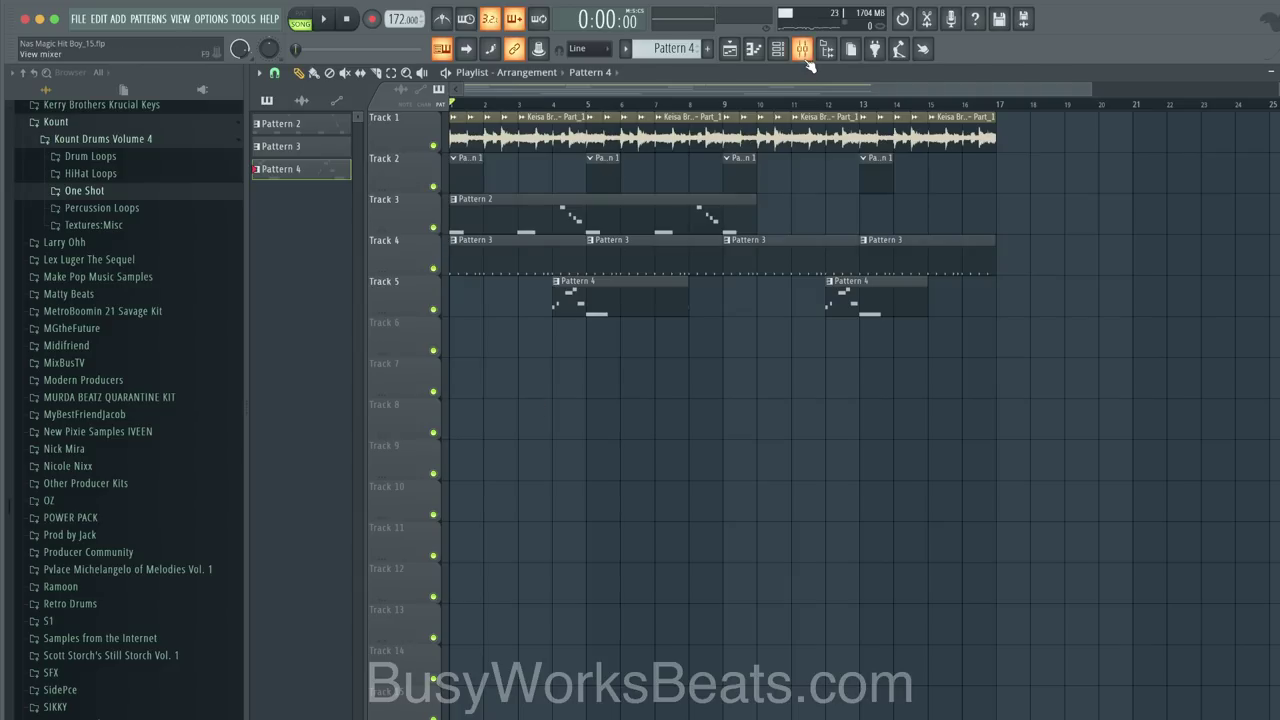
Step: Open Pattern 2's Omnisphere notes in the piano roll and transpose all of them up one octave
click(492, 207)
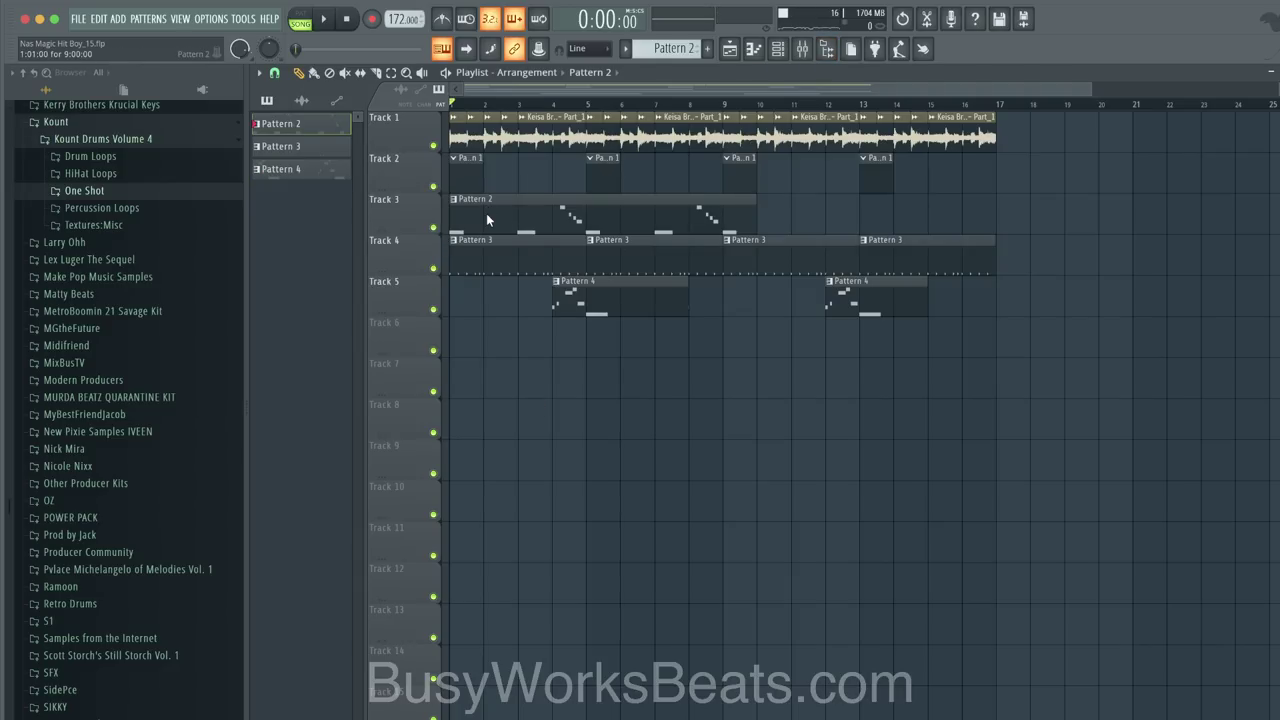
double_click(481, 214)
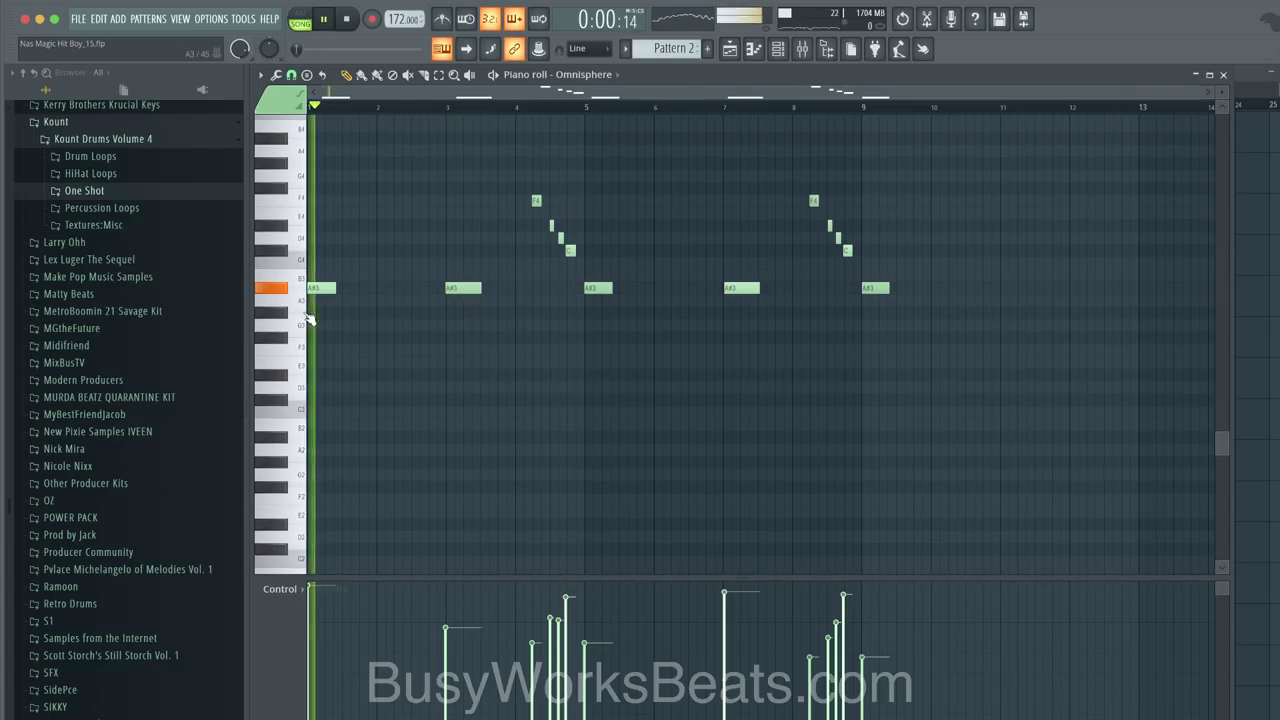
key(ctrl+Up)
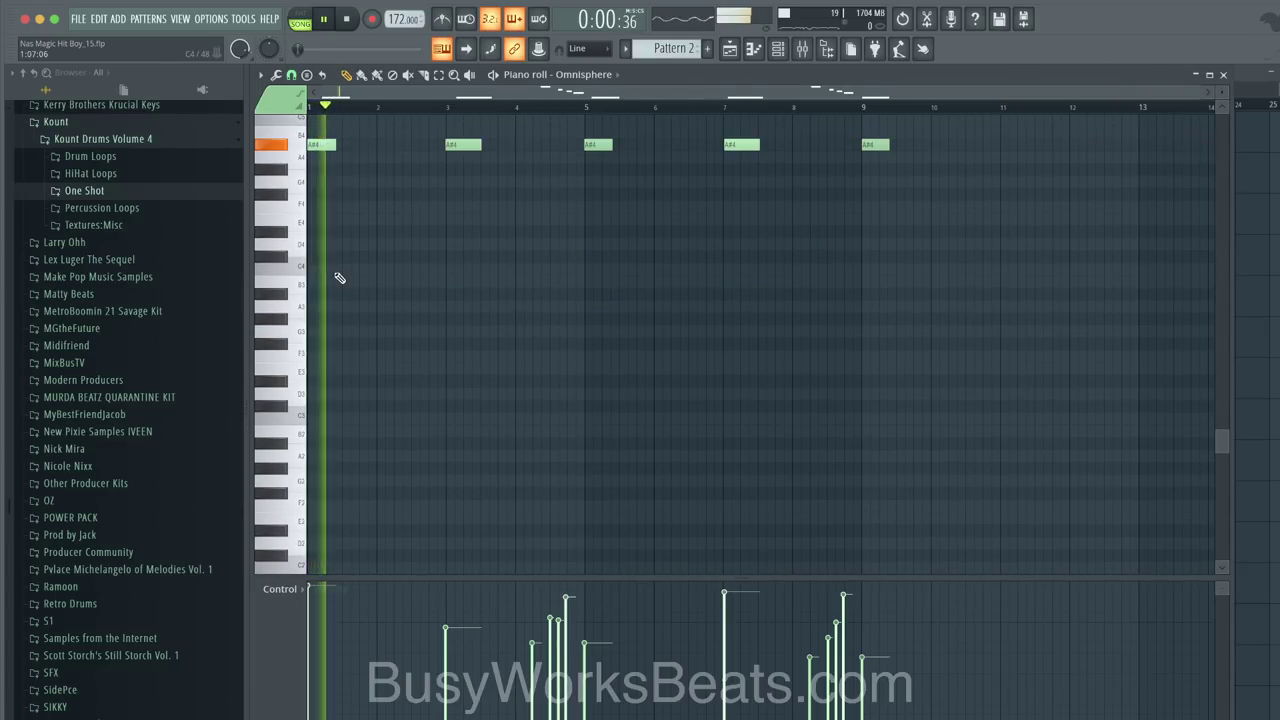
Step: Shorten the first A#4 note and add F4, F#4 and D#4 notes after it in bars 1 and 2
scroll(337, 275, up, 3)
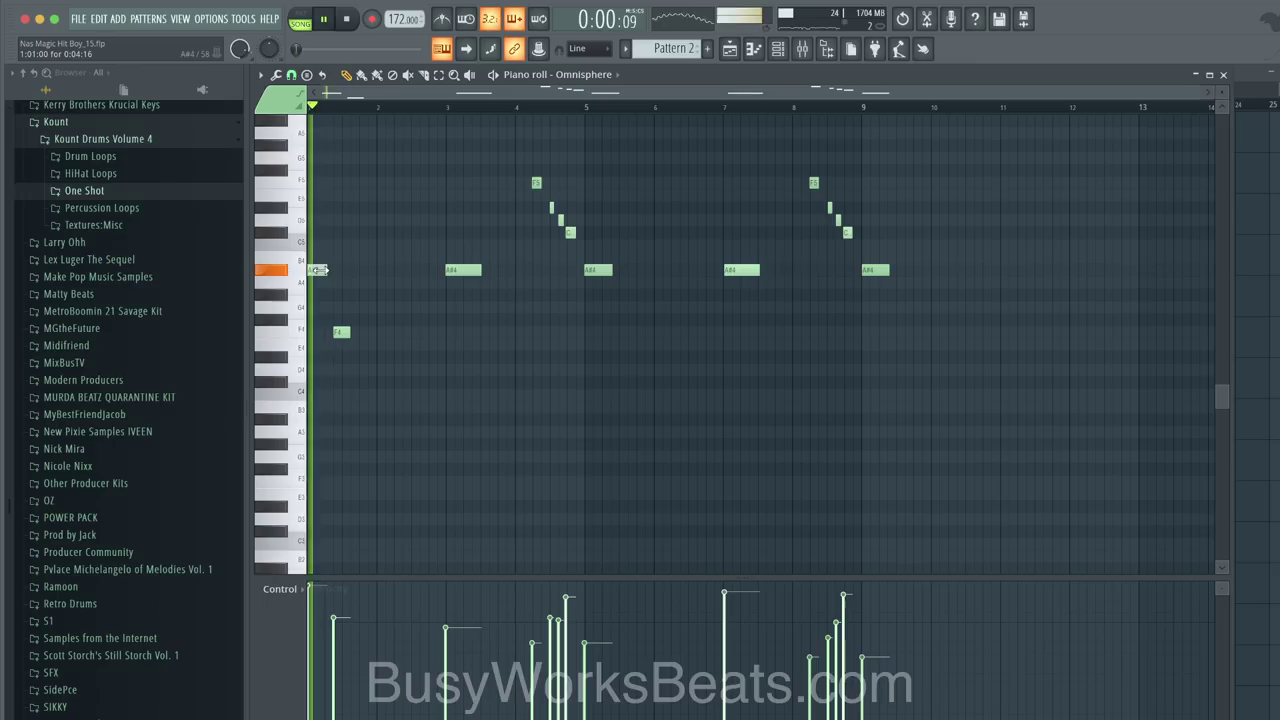
click(357, 306)
key(space)
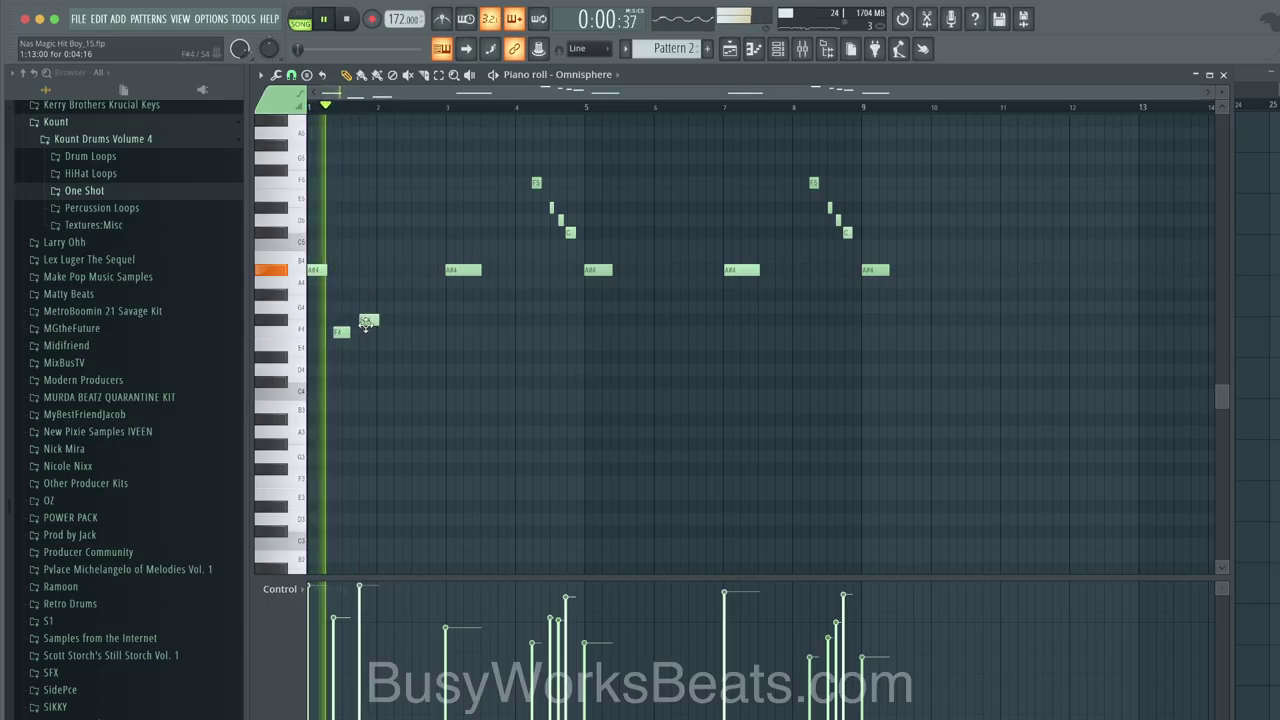
key(space)
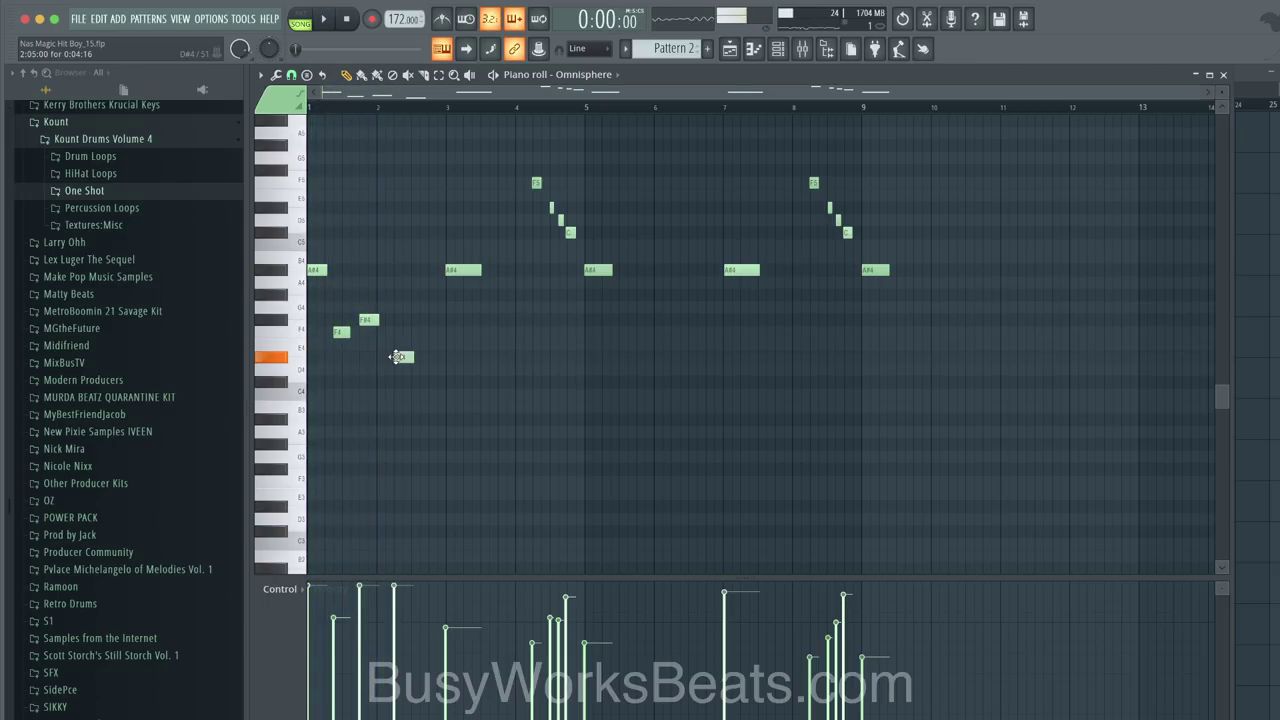
key(space)
Step: Transpose all the Omnisphere notes in Pattern 2 up another octave
scroll(403, 338, up, 1)
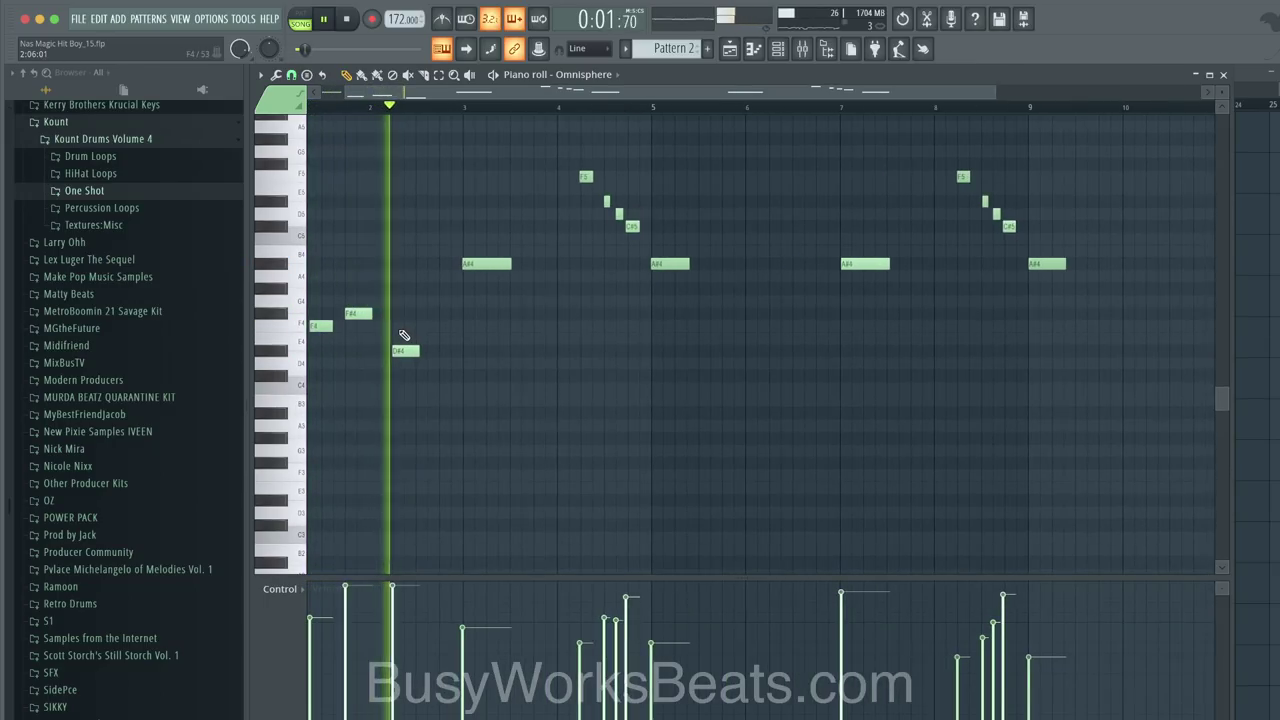
key(ctrl+Up)
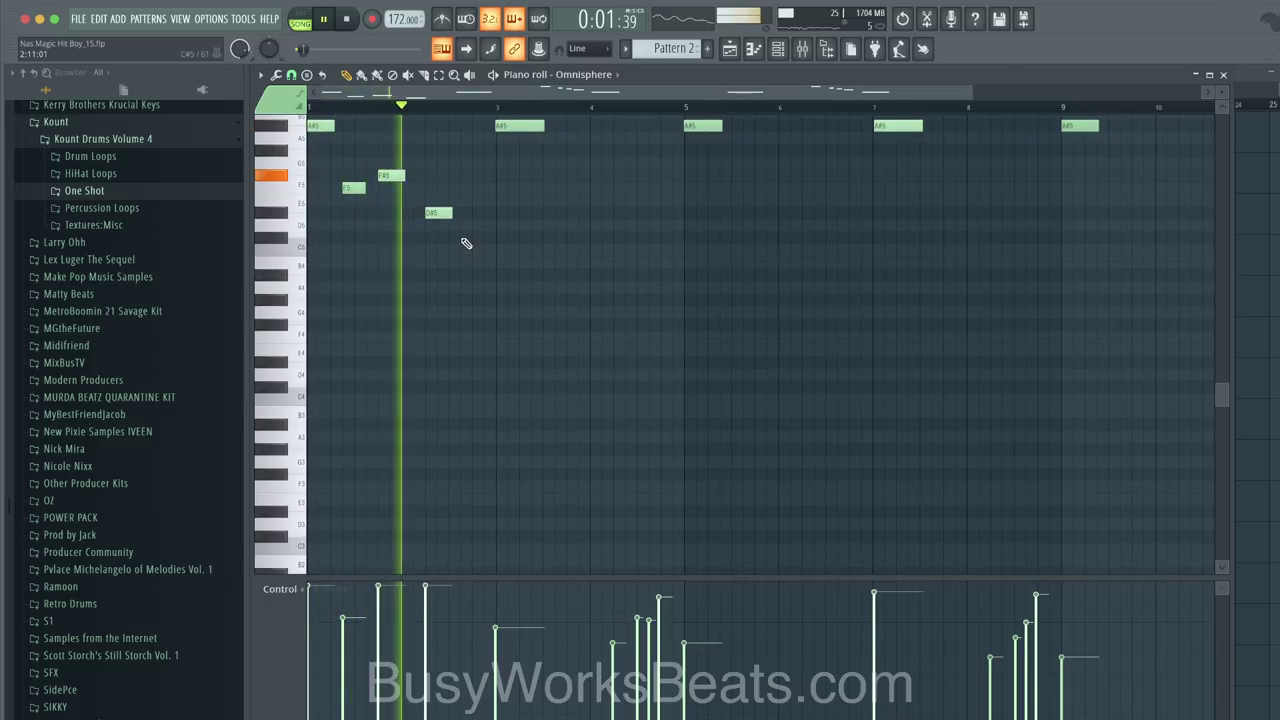
scroll(466, 243, up, 2)
Step: Add a C#5 note late in bar 2 and lower the A#5 note at bar 3 to A#4
click(468, 329)
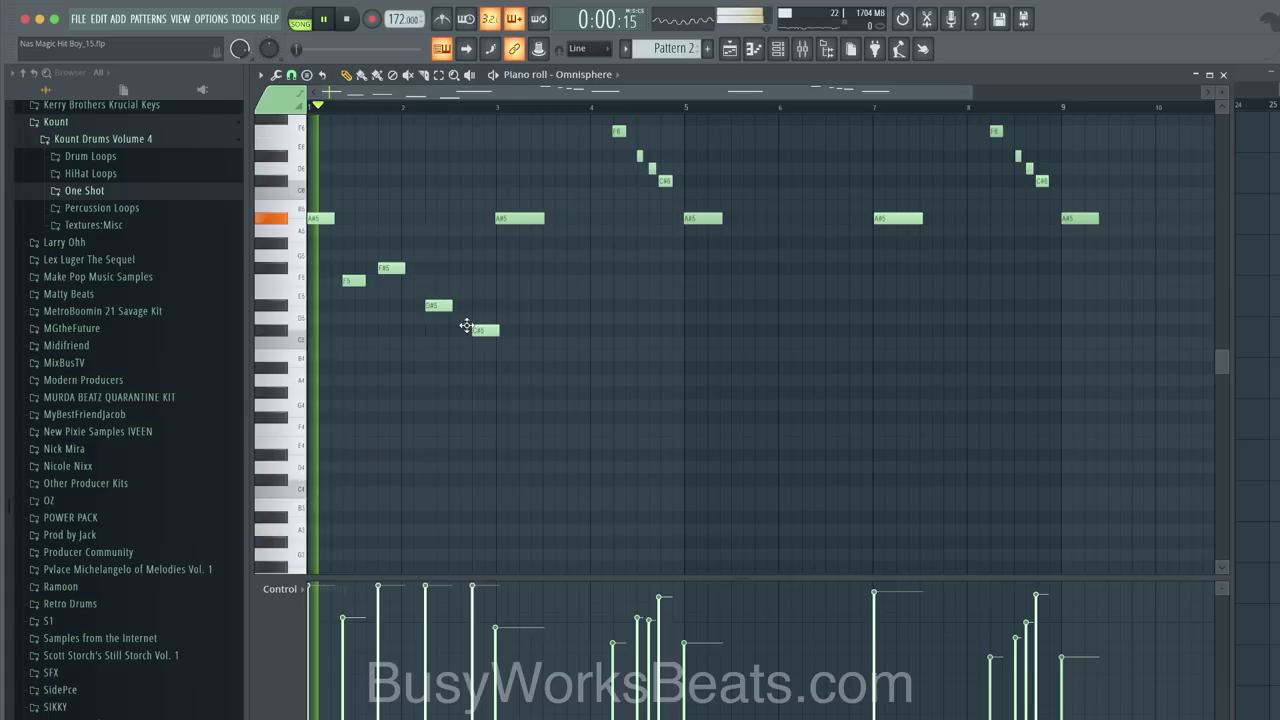
click(524, 220)
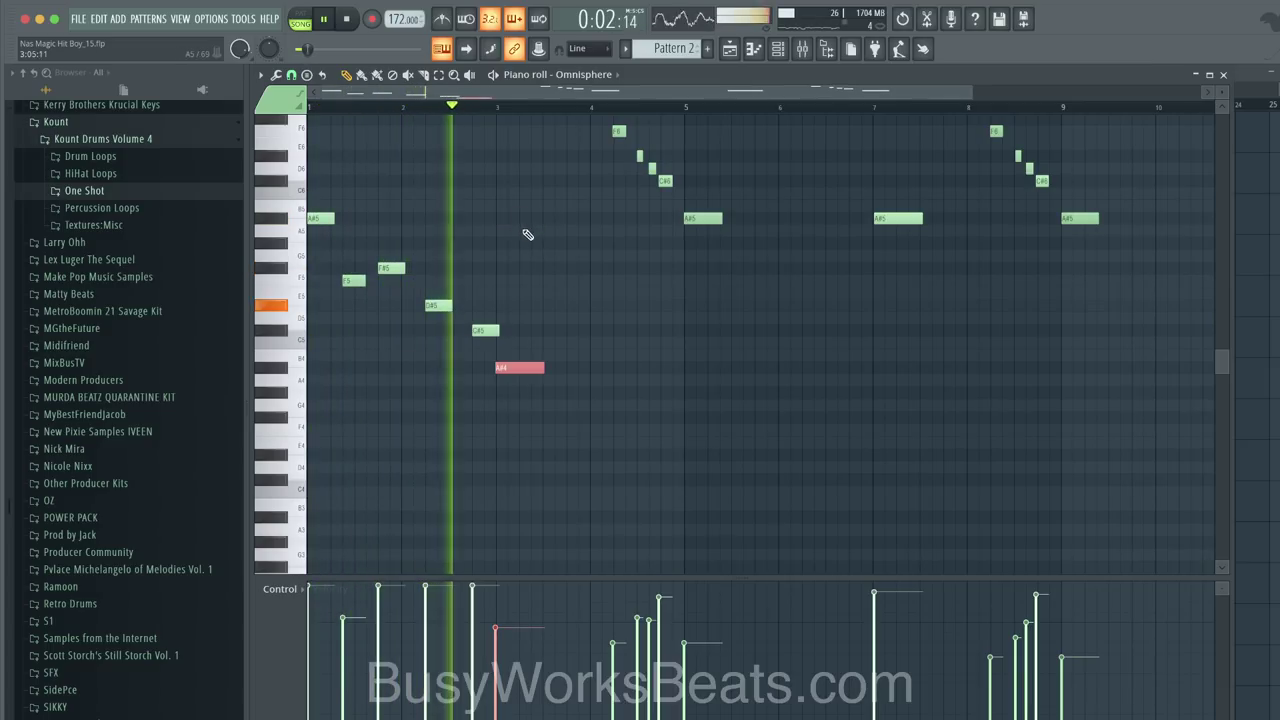
key(space)
Step: Move the C#5 note at the end of bar 2 slightly earlier
key(space)
click(473, 329)
drag(473, 329, 464, 329)
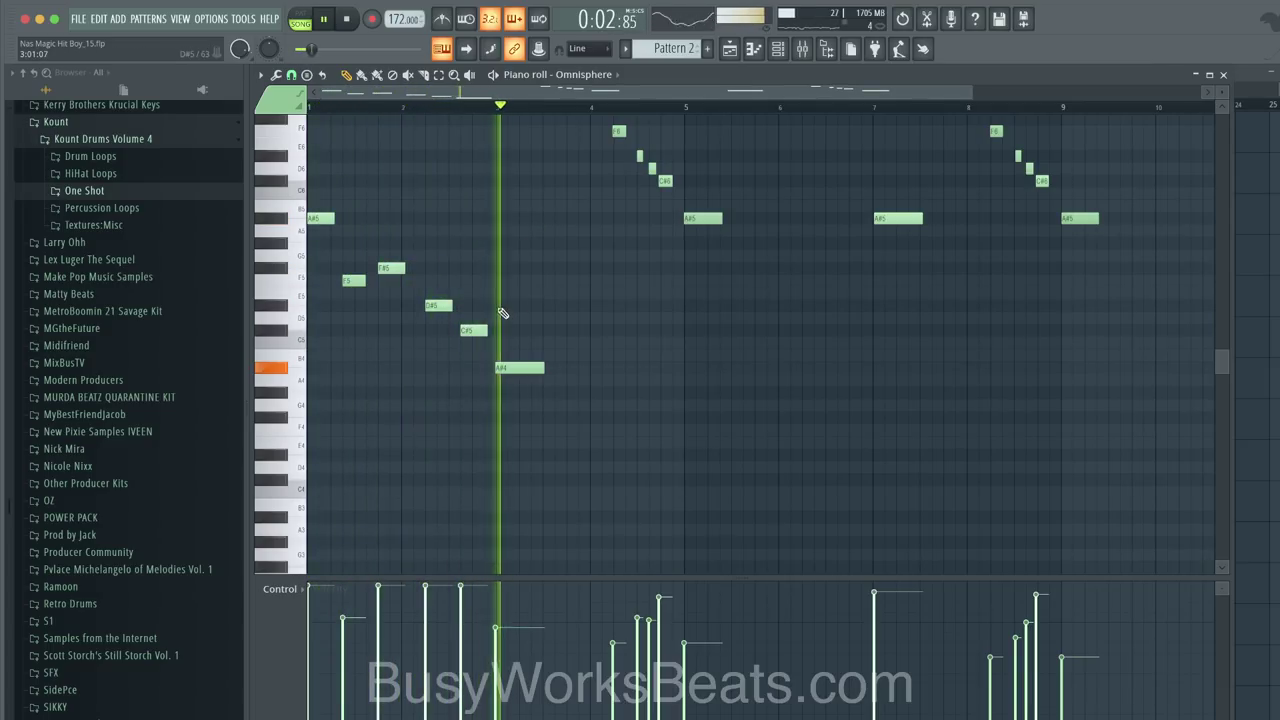
Step: Shorten the A#4 note at bar 3 and add a second A#4 of the same length shortly after it
key(space)
drag(541, 367, 515, 367)
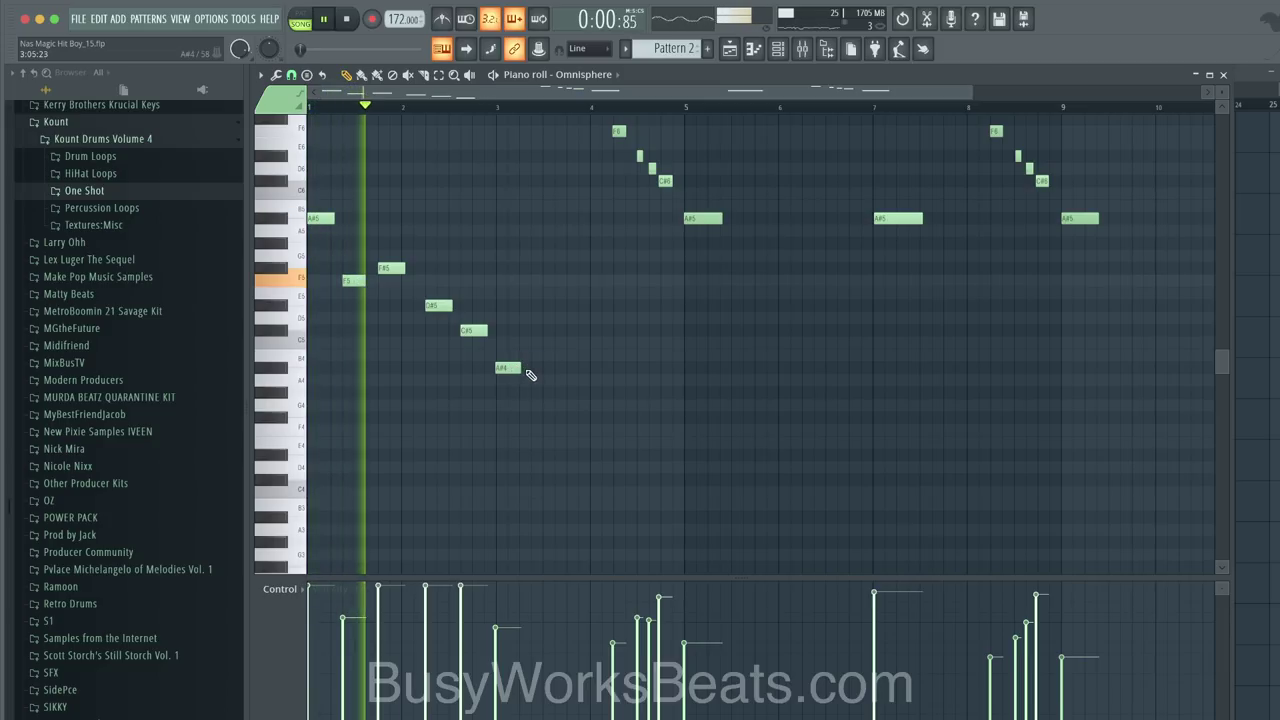
click(531, 368)
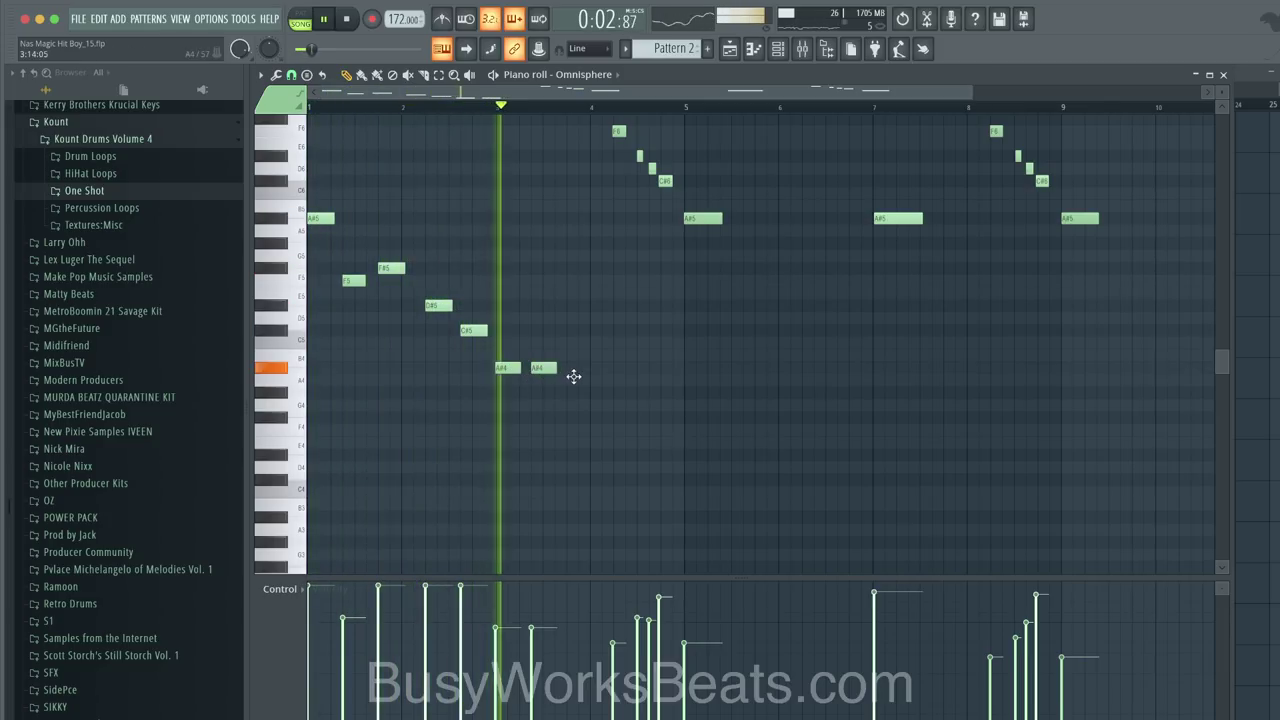
Step: Add a third A#4 note late in bar 3 and transpose all the Omnisphere notes in Pattern 2 down an octave
click(568, 368)
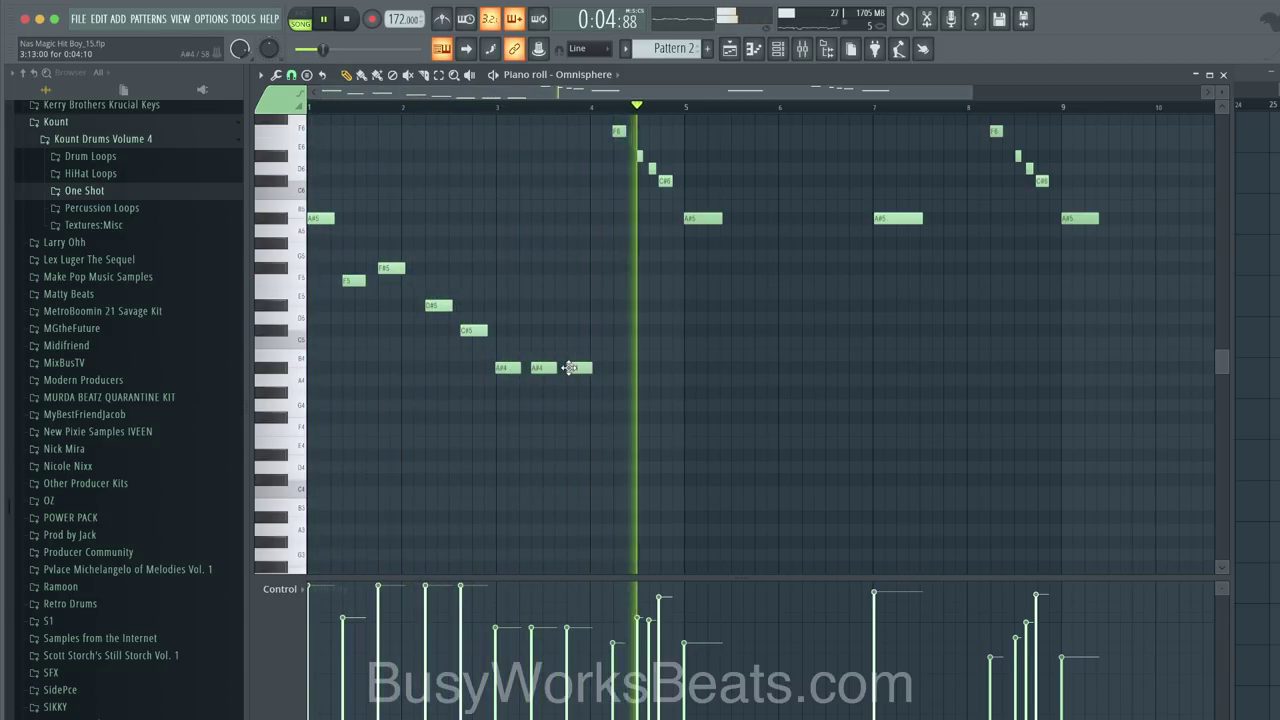
key(ctrl+Down)
Step: Set the Omnisphere bass patch's filter Env Depth to about 0.496 with Buckle Kick and Prawn Snare temporarily muted
click(784, 49)
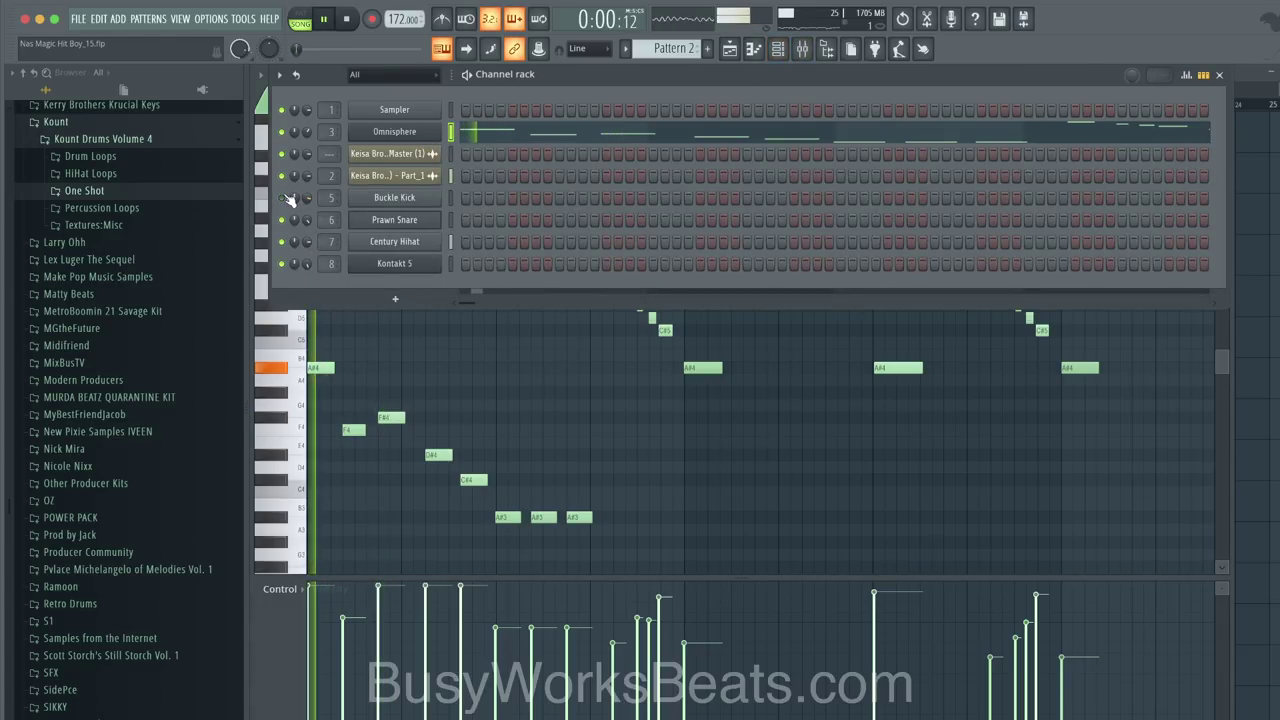
click(422, 132)
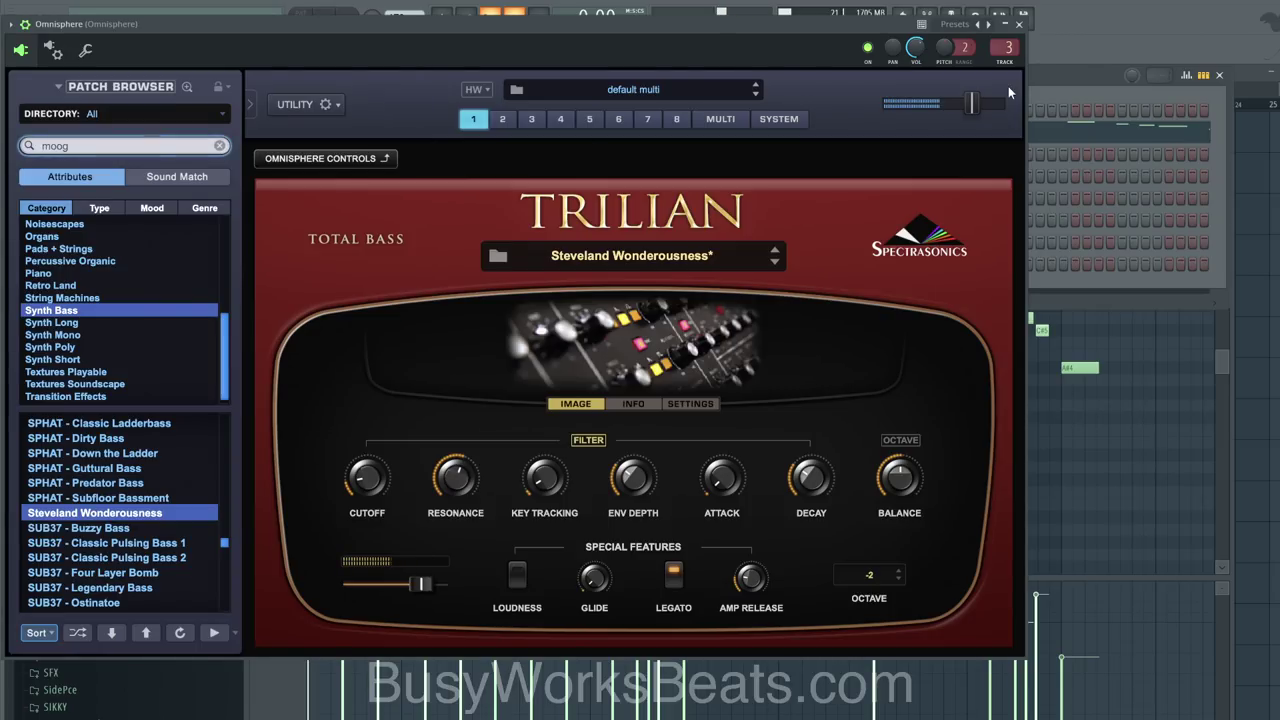
click(1019, 24)
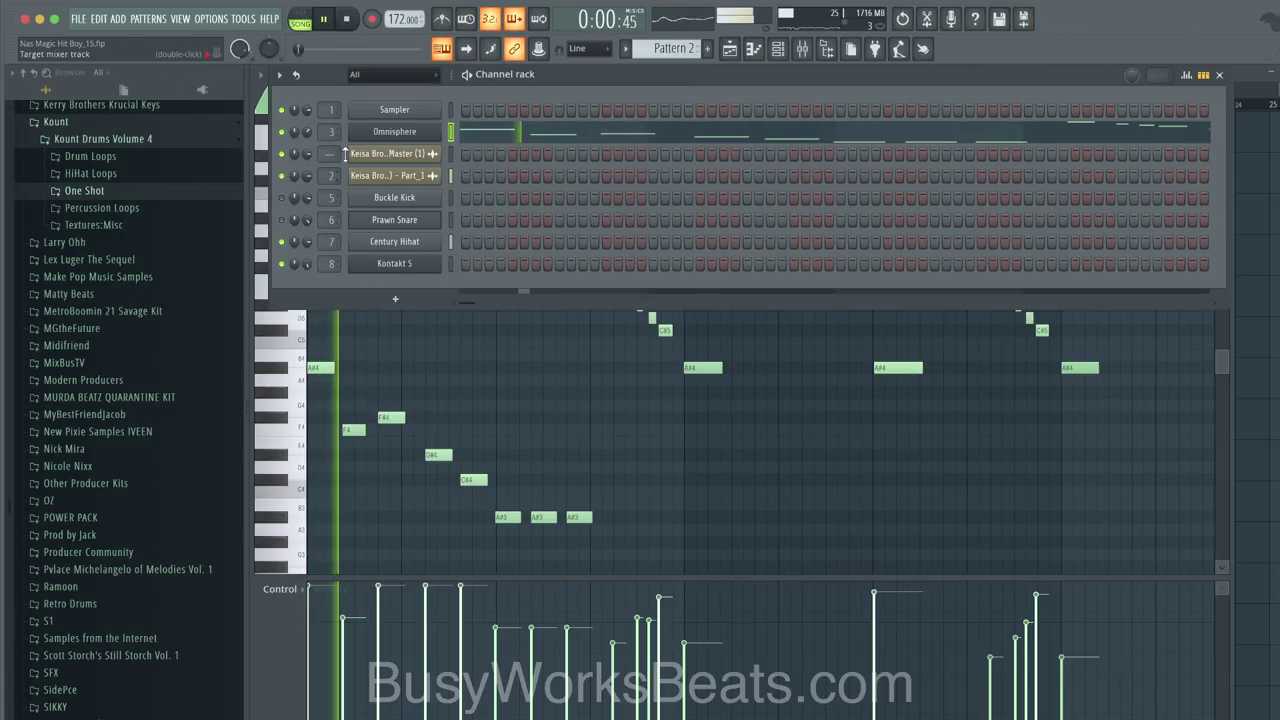
click(414, 131)
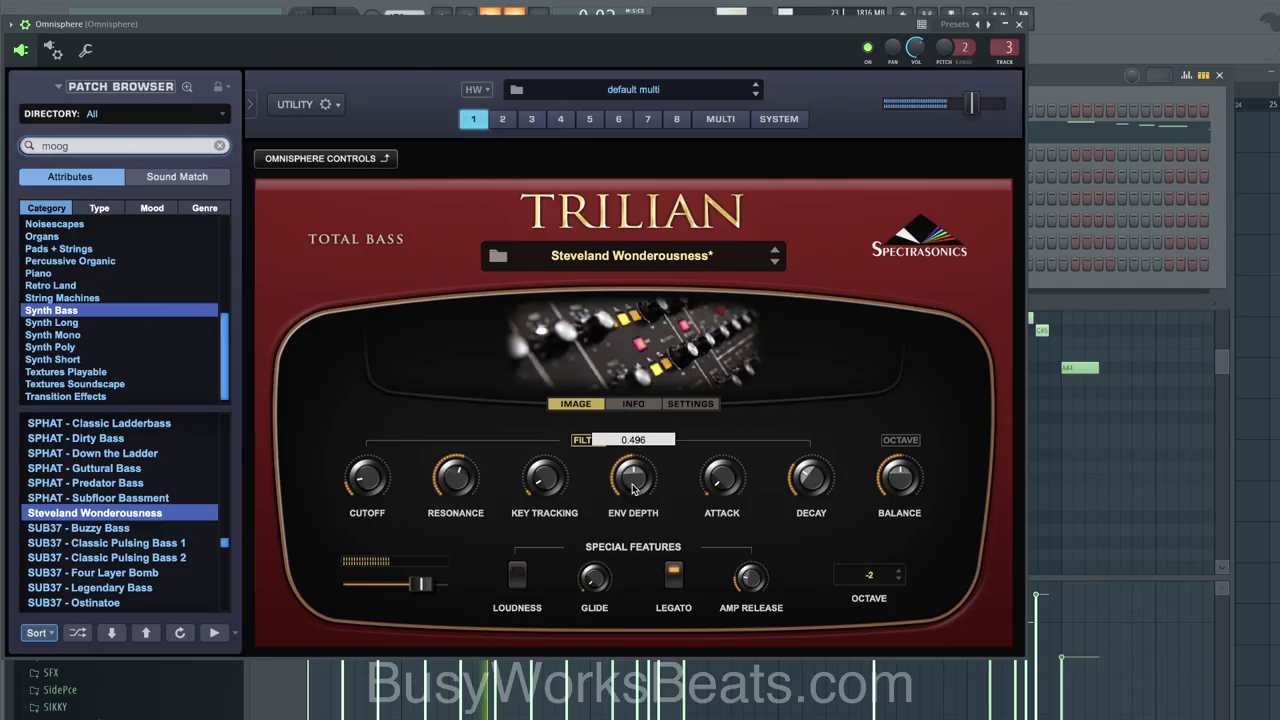
click(1019, 24)
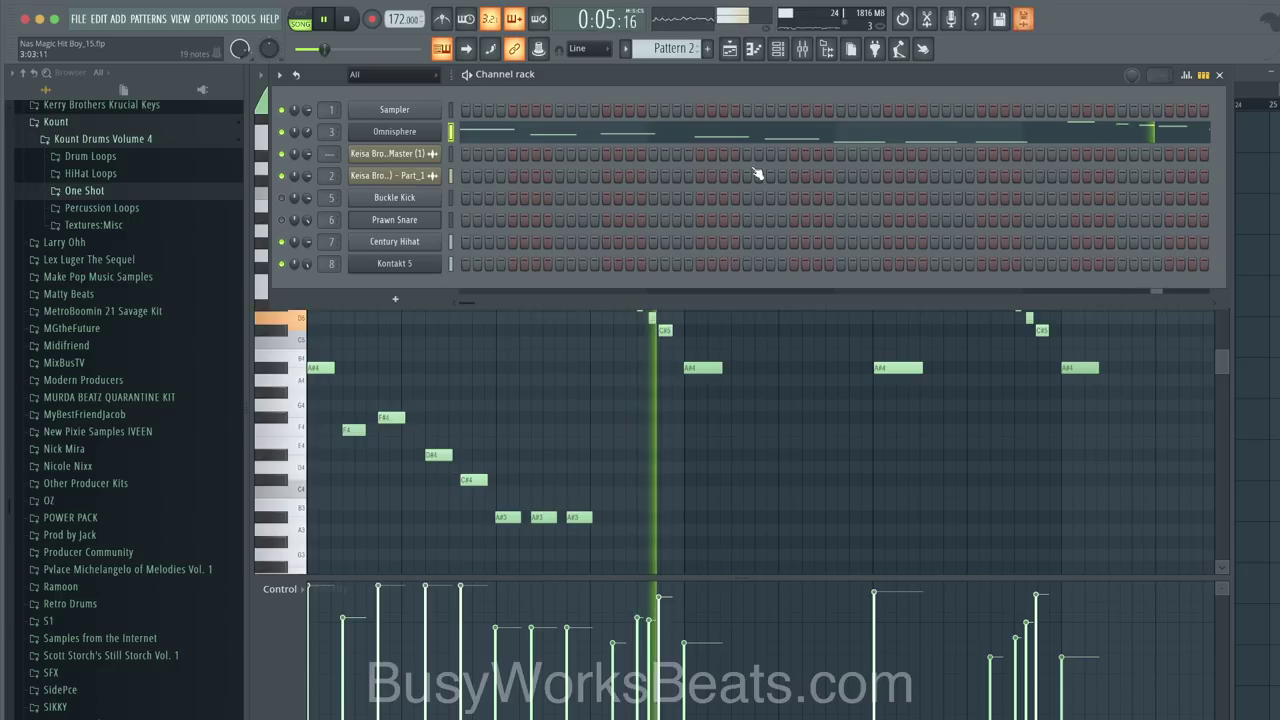
click(282, 219)
click(282, 199)
Step: Review the Buckle Kick channel's settings
click(731, 50)
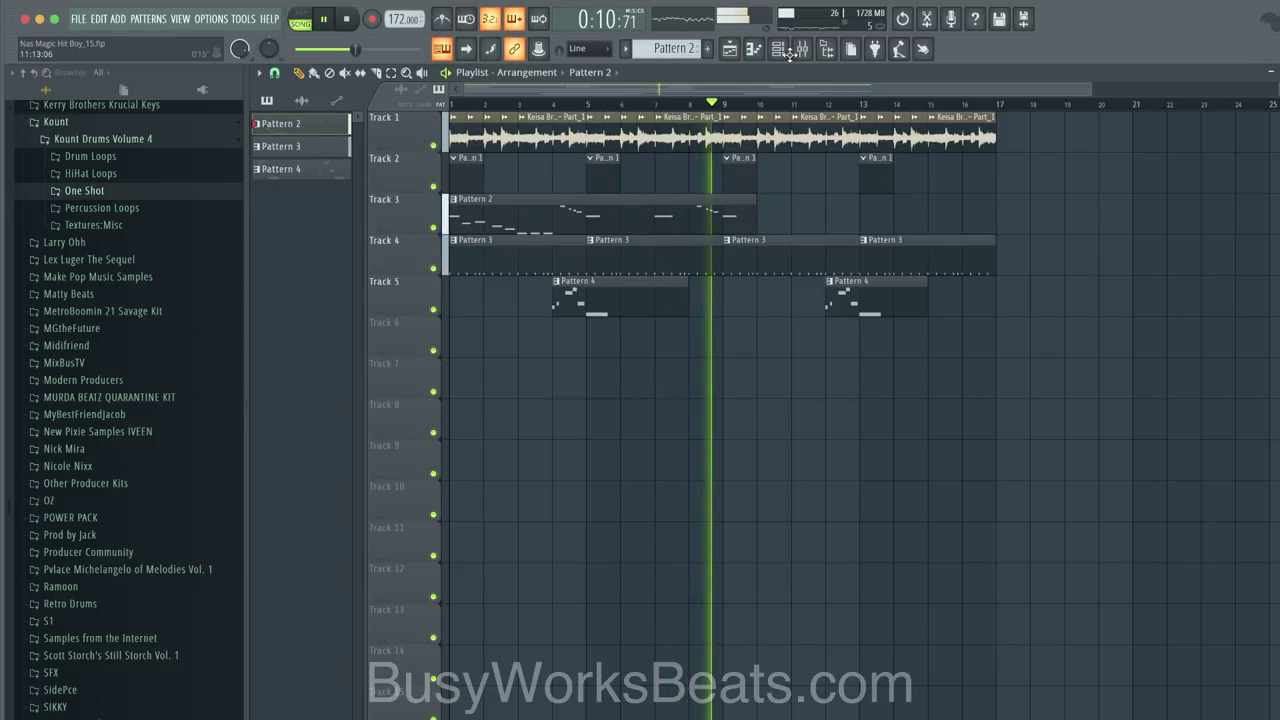
click(789, 54)
click(434, 212)
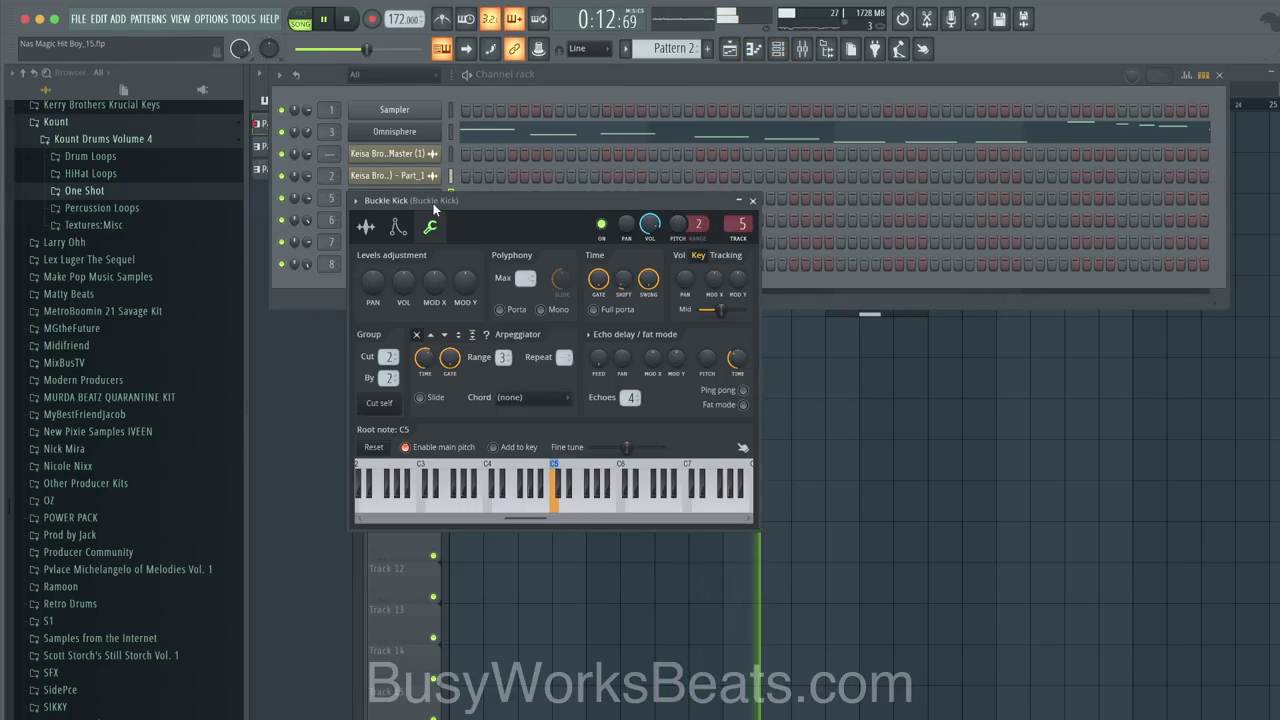
click(753, 200)
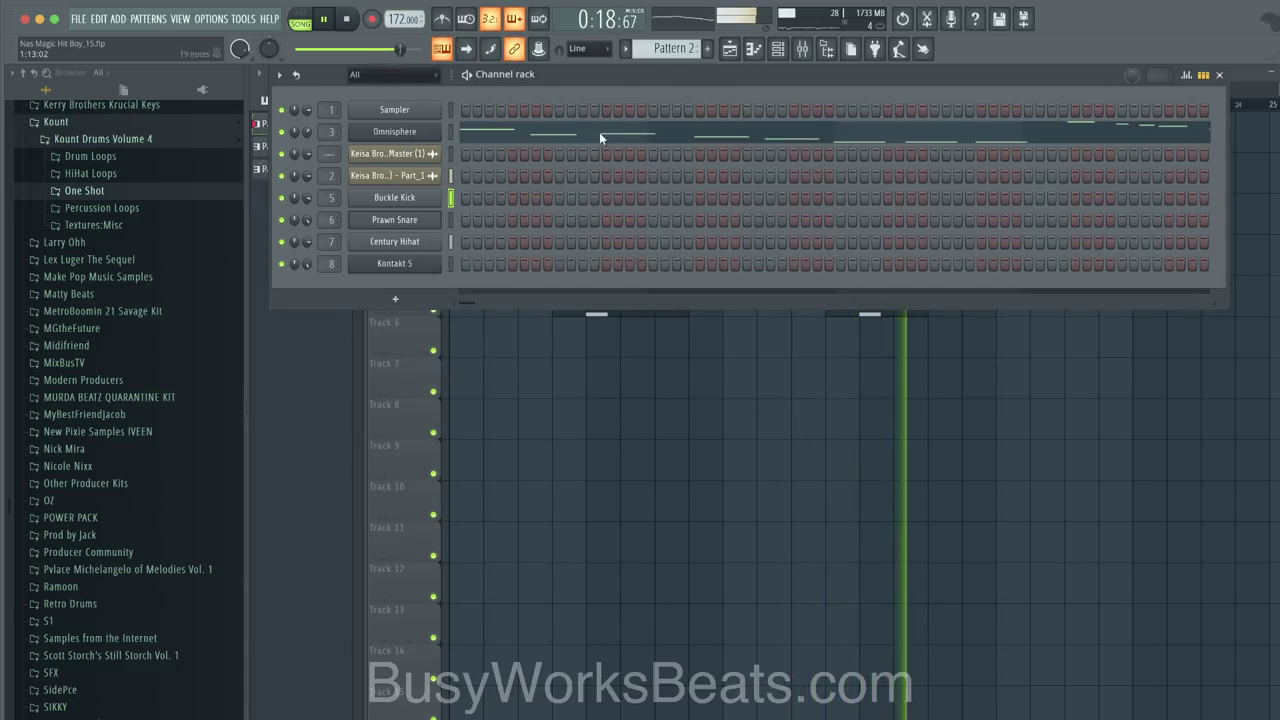
Step: Lower the time-stretching pitch of the main sample clip on Track 1 in its channel settings
key(F6)
click(458, 128)
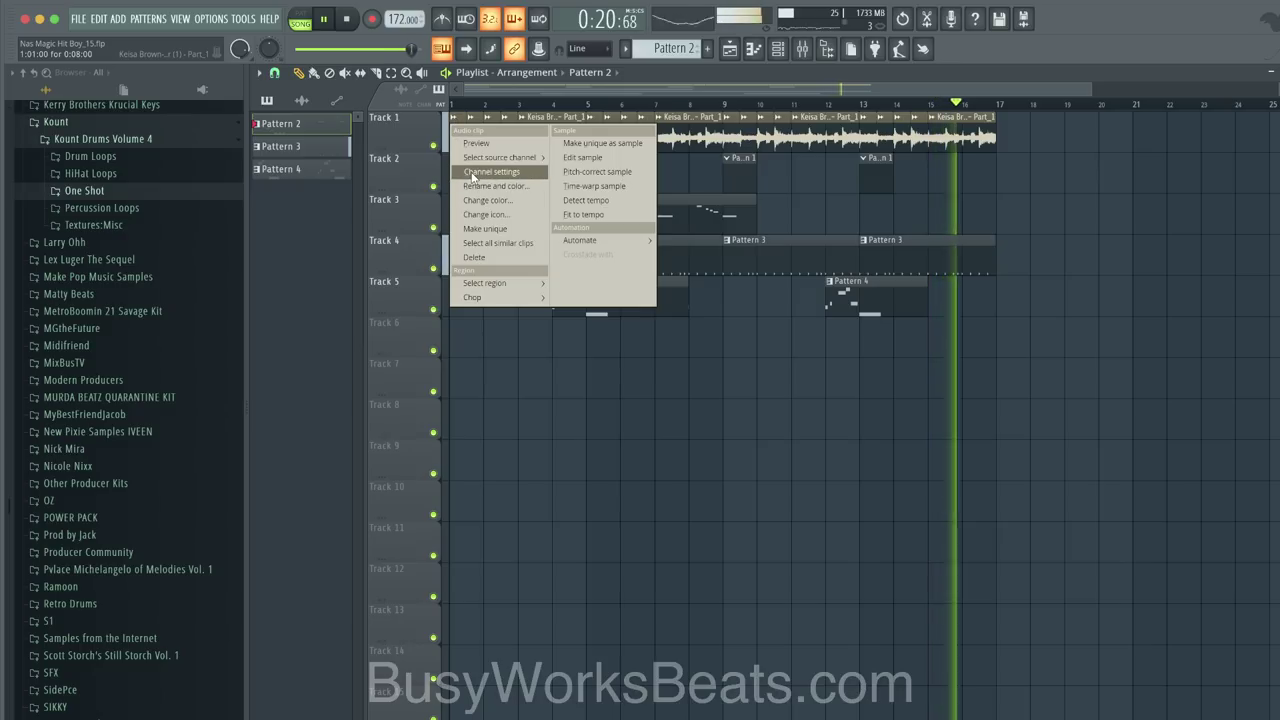
click(470, 166)
drag(539, 247, 539, 265)
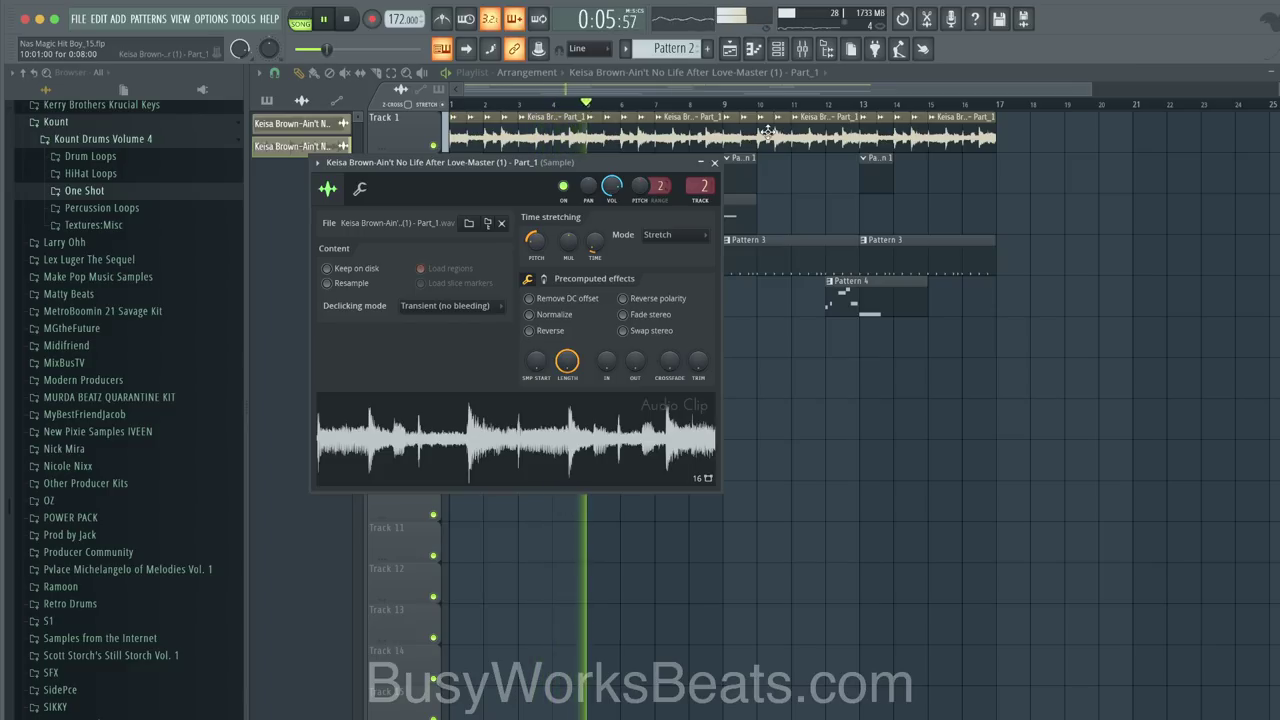
click(714, 163)
Step: Transpose all the Omnisphere notes in Pattern 2 down three semitones
key(space)
double_click(511, 227)
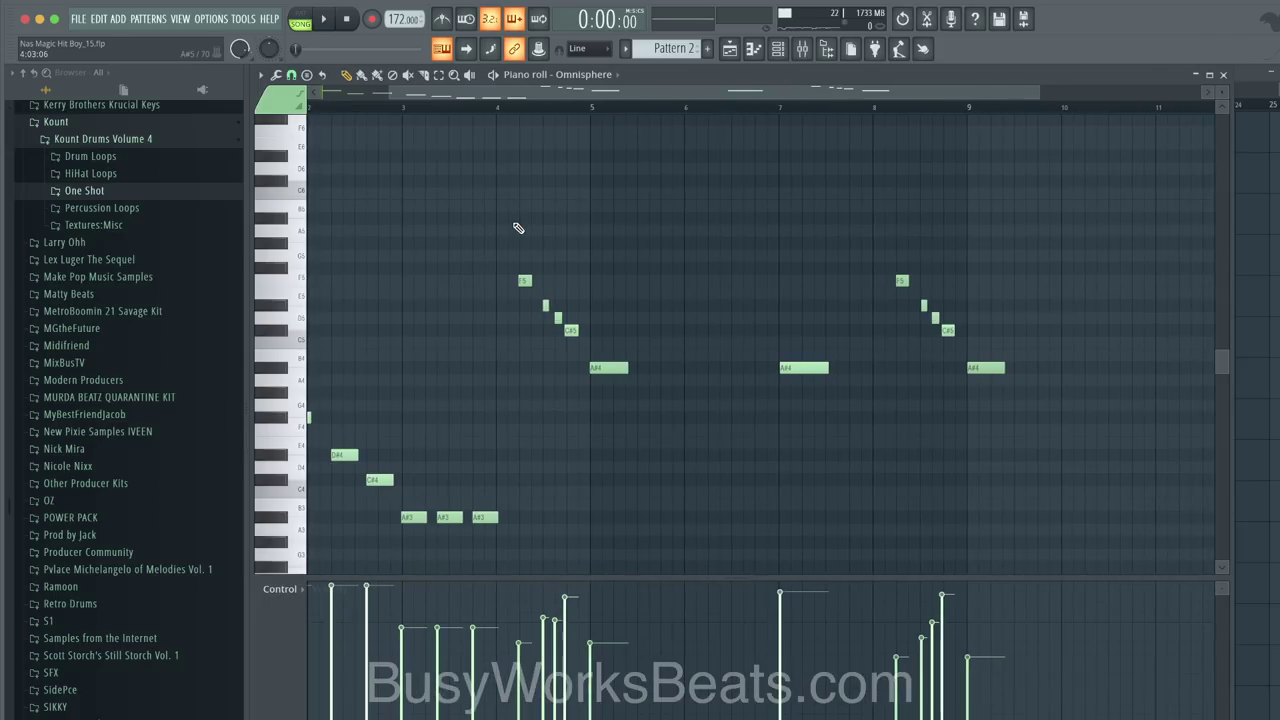
key(space)
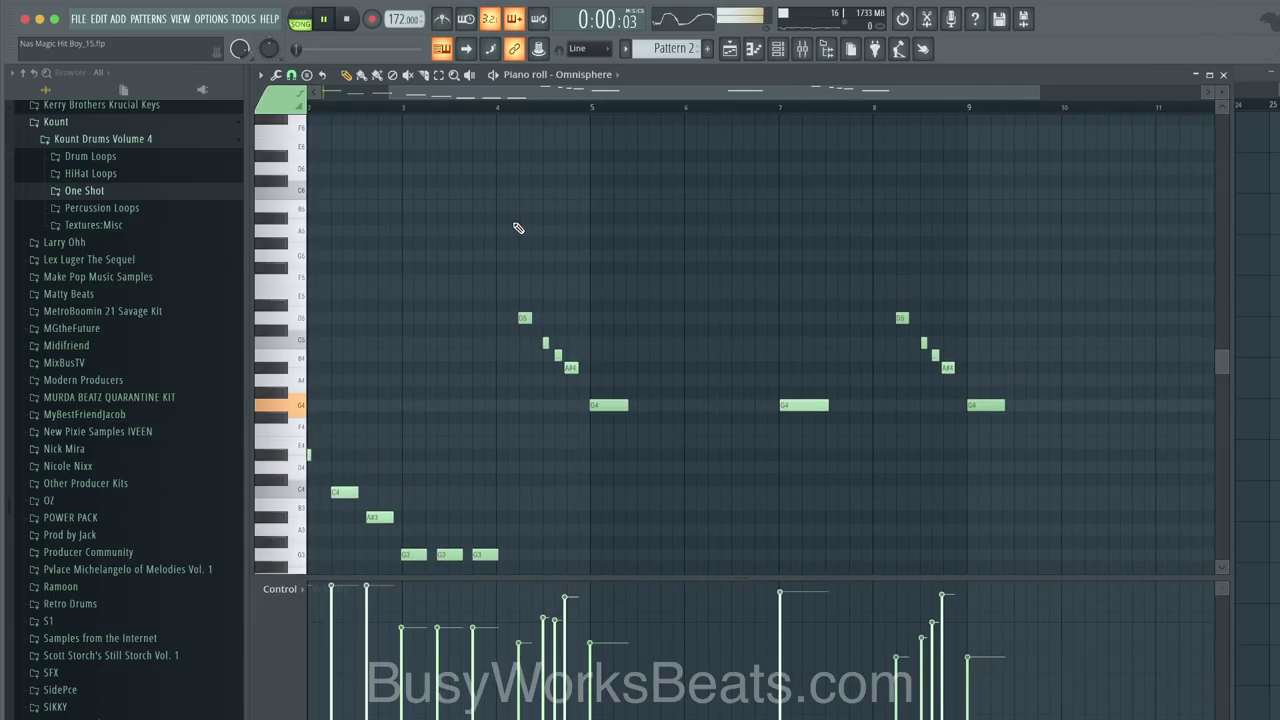
Step: Transpose the Kontakt 5 notes in Pattern 4 down by semitones to match the lowered sample, and save the project
click(729, 58)
double_click(573, 290)
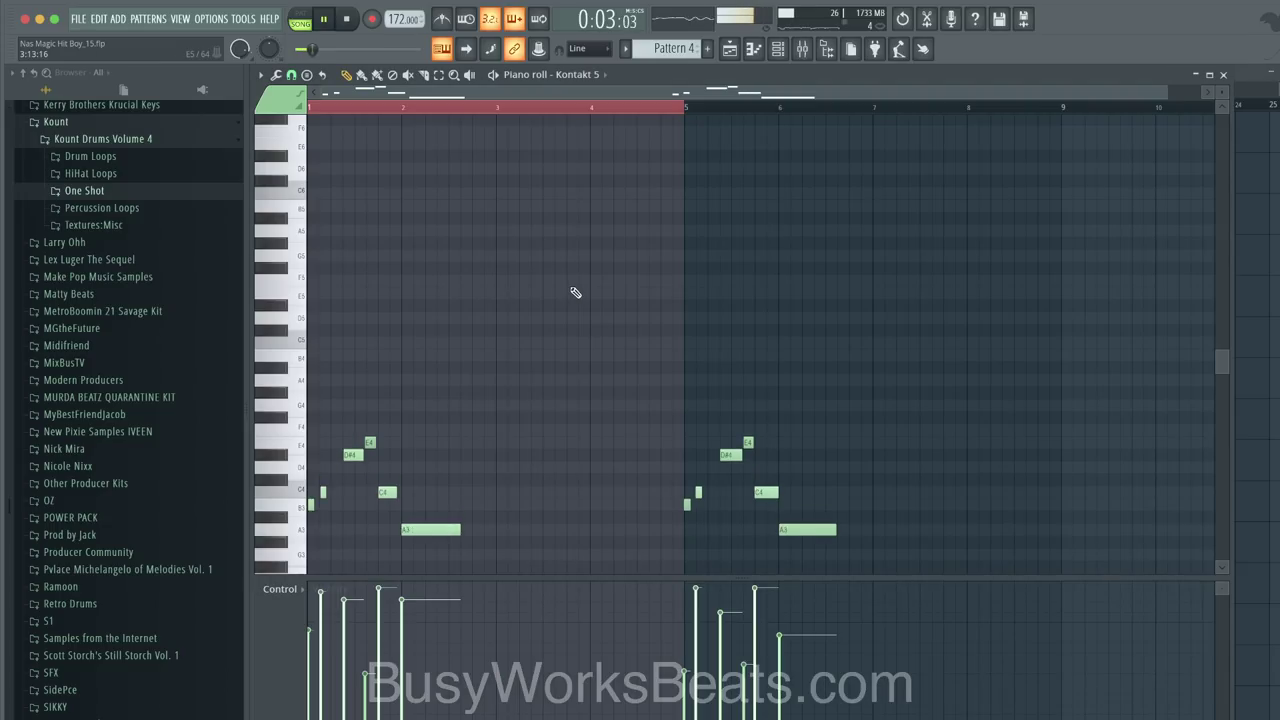
key(Down)
key(Down)
click(727, 62)
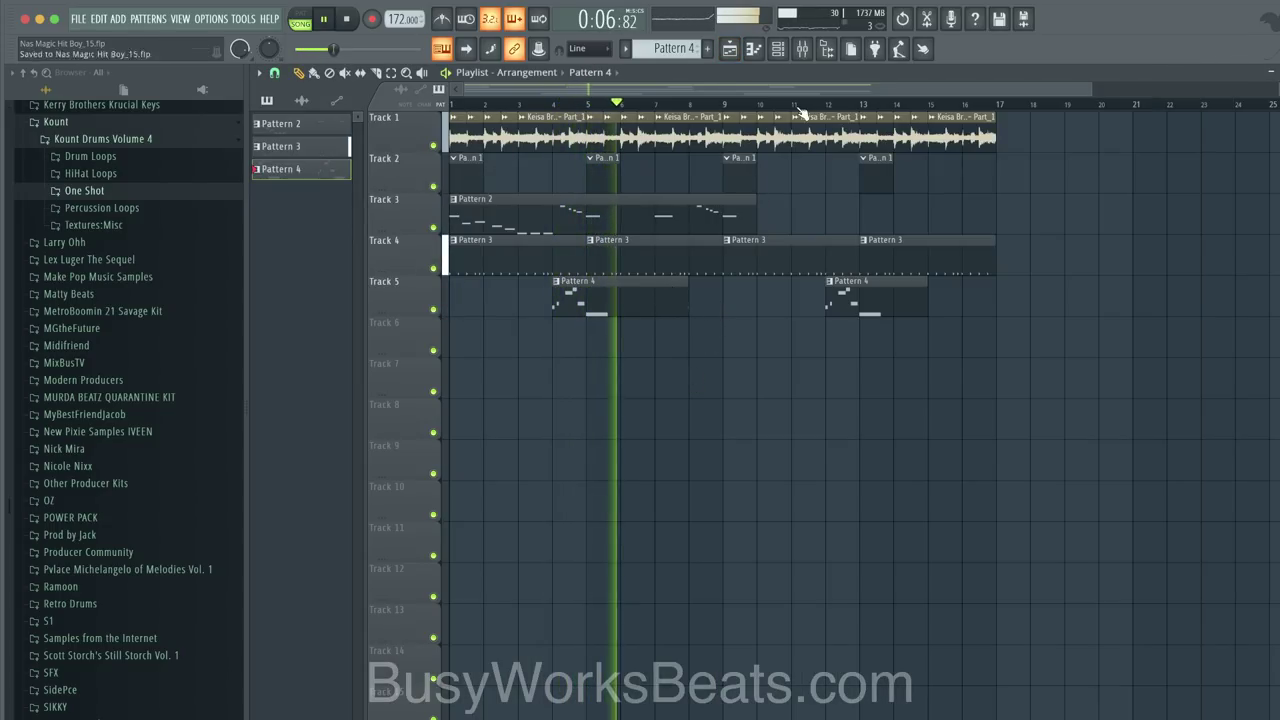
Step: Clone the Century Hihat channel
click(778, 49)
click(451, 241)
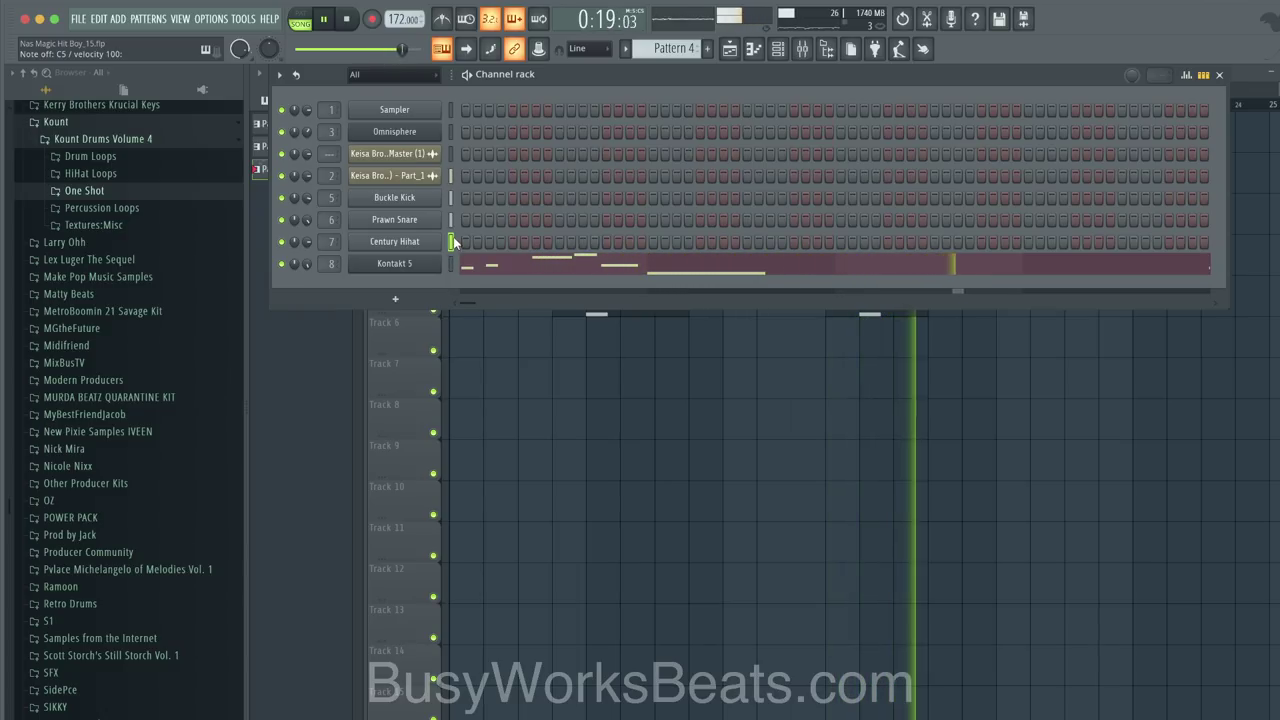
key(space)
right_click(430, 242)
click(470, 384)
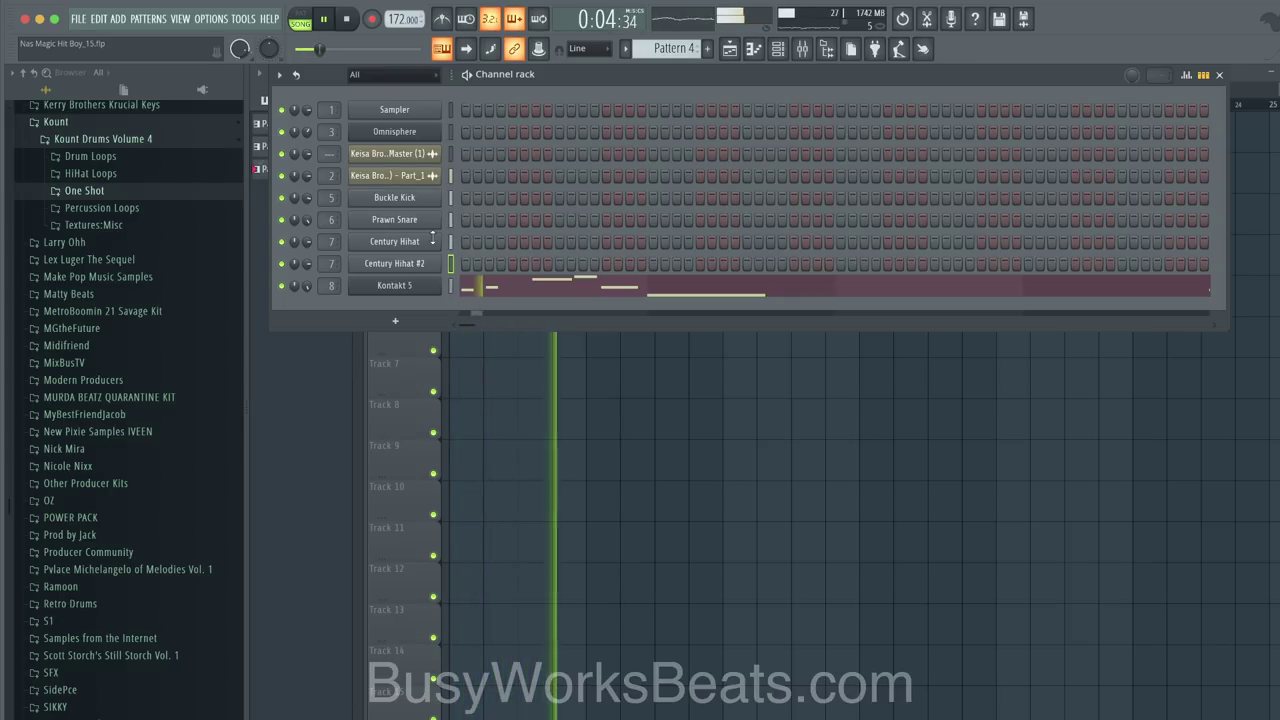
Step: Switch to Pattern 1 and arm recording with the Century Hihat #2 channel selected
click(680, 48)
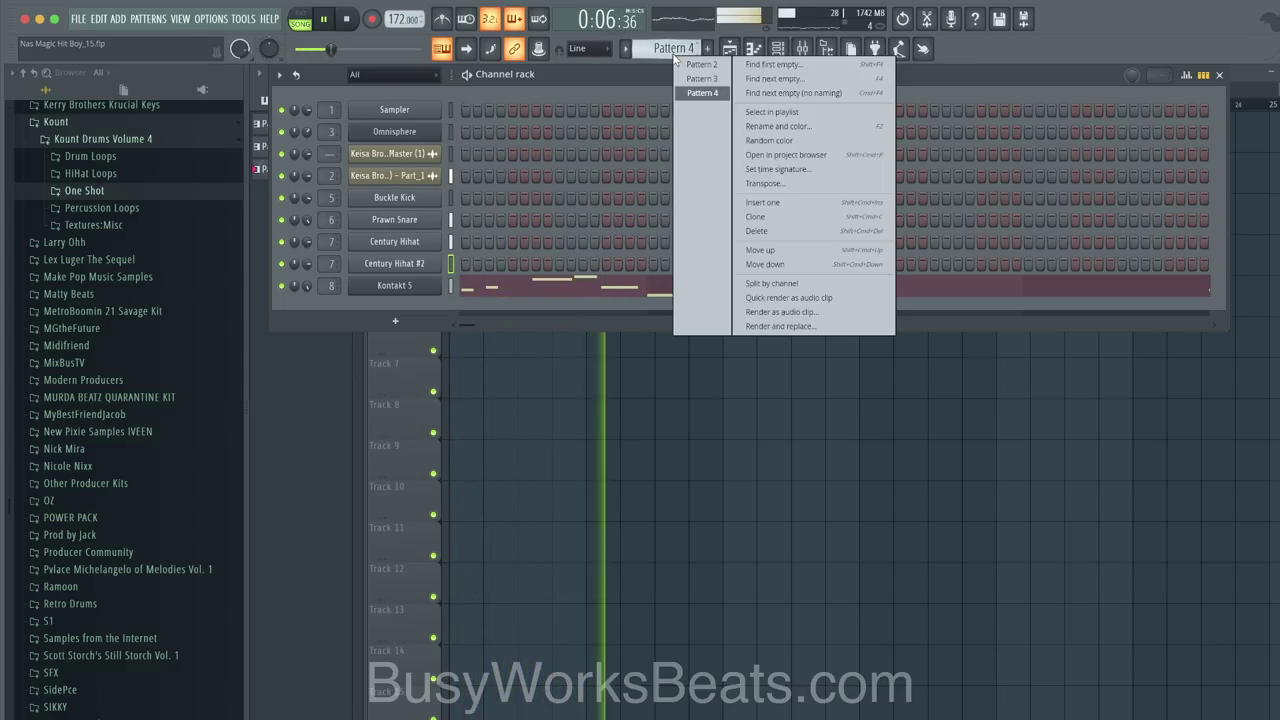
click(700, 55)
key(space)
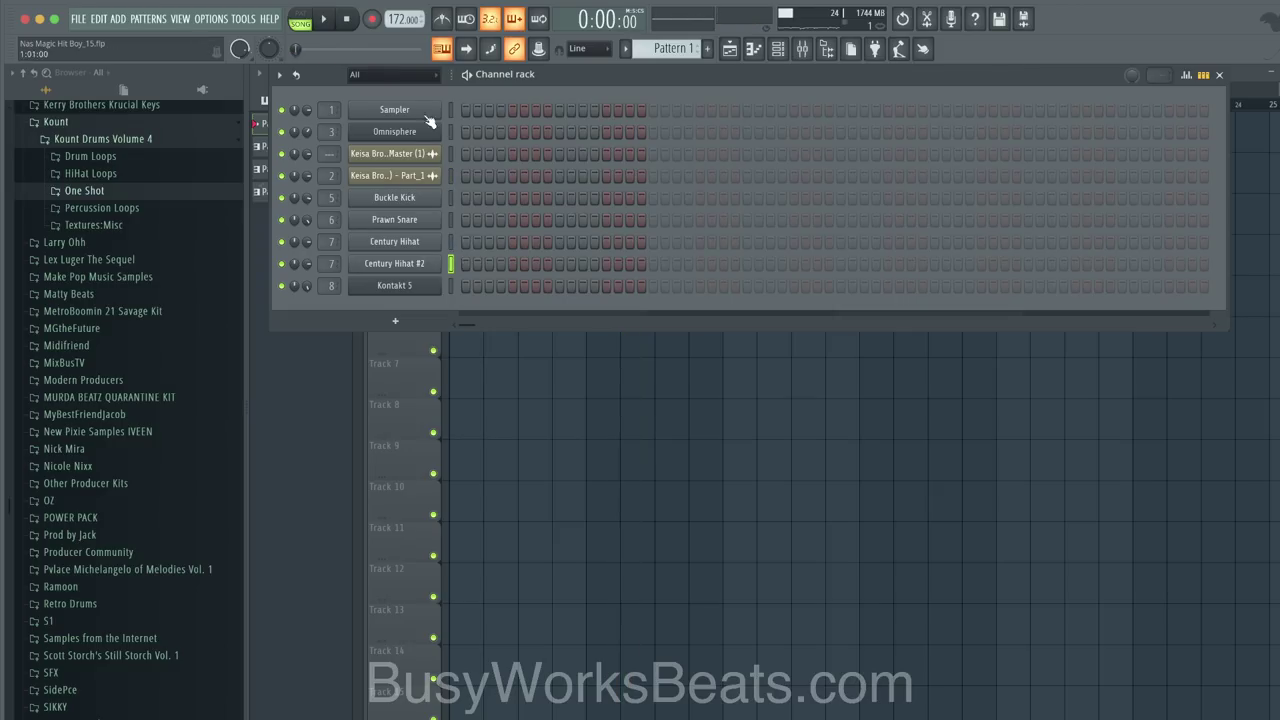
click(370, 19)
click(668, 458)
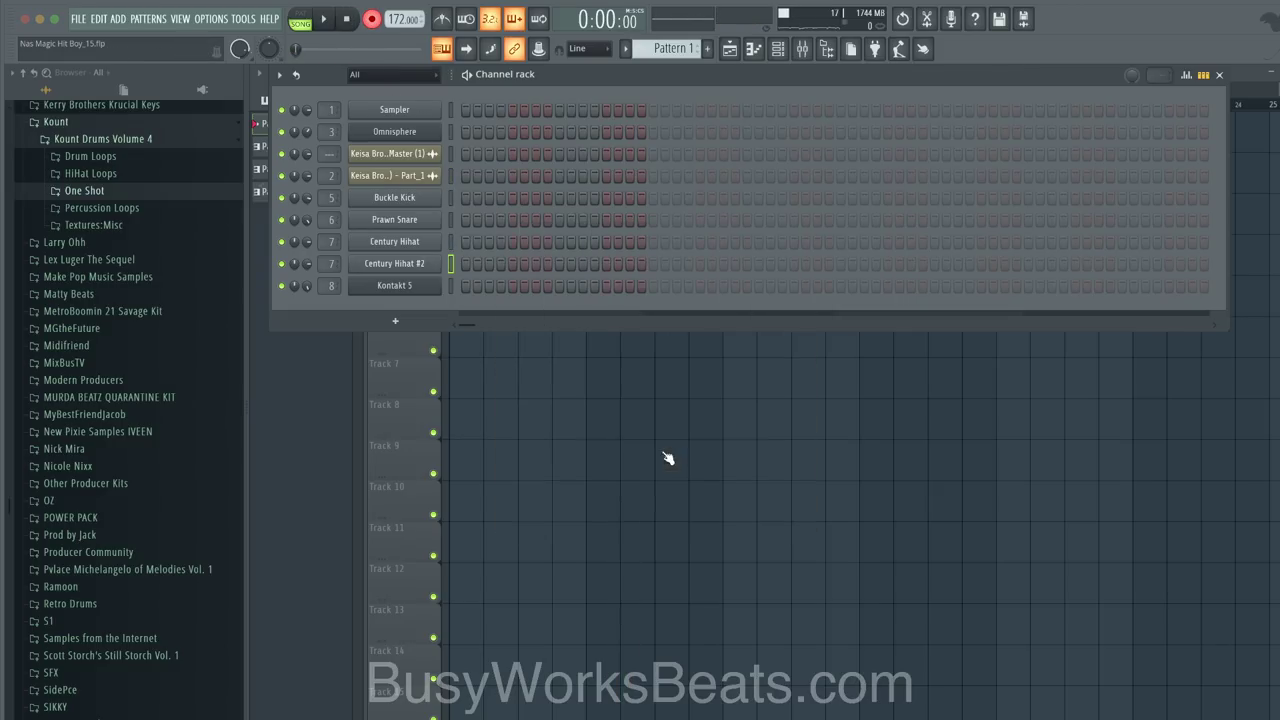
click(800, 50)
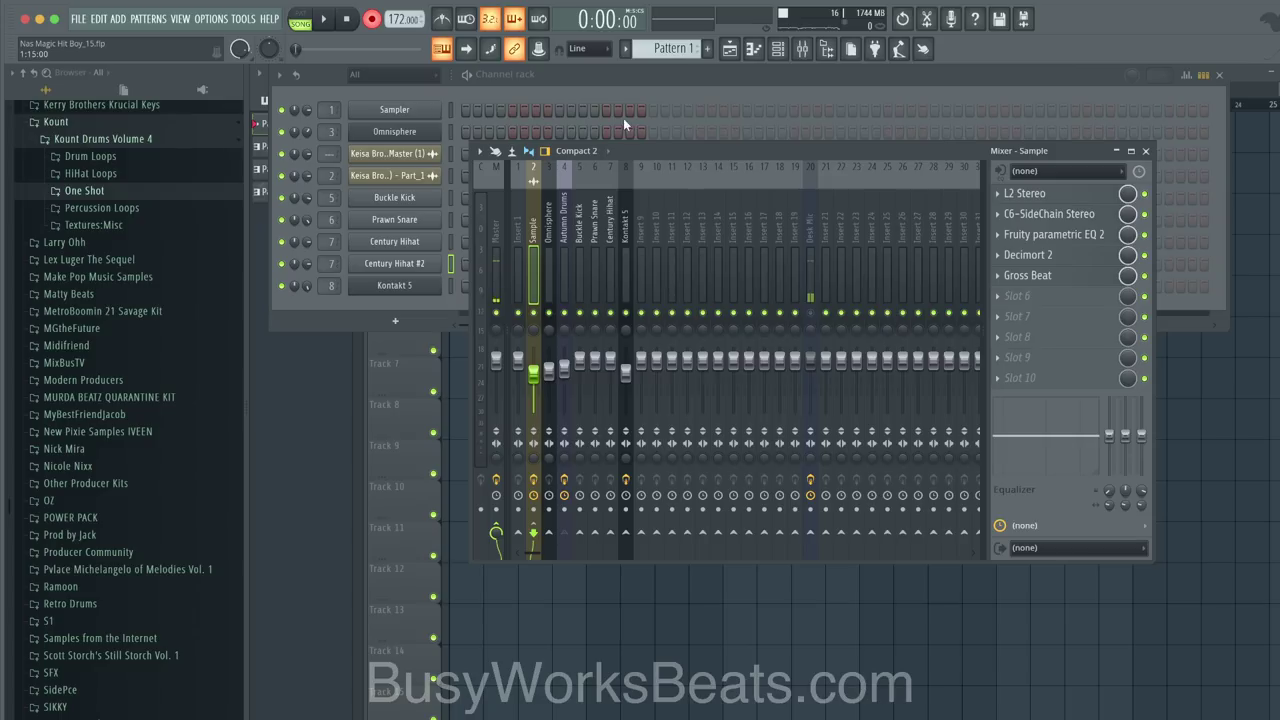
click(609, 86)
key(space)
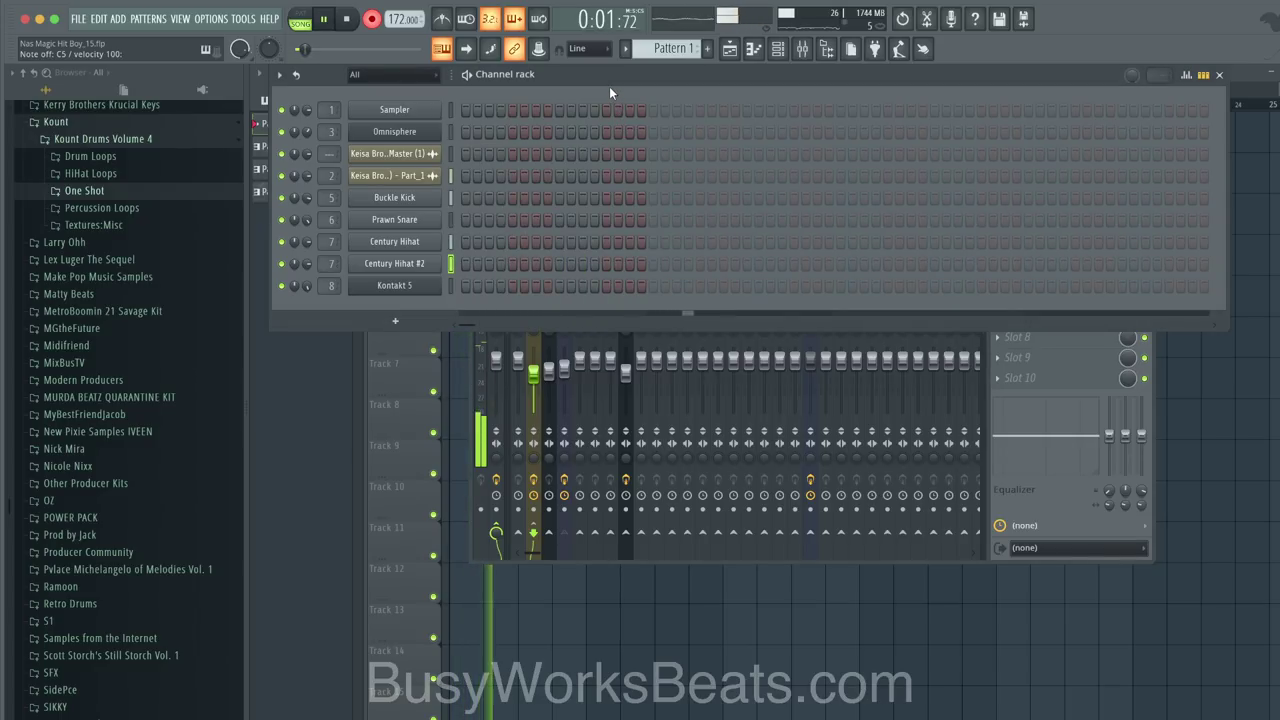
key(space)
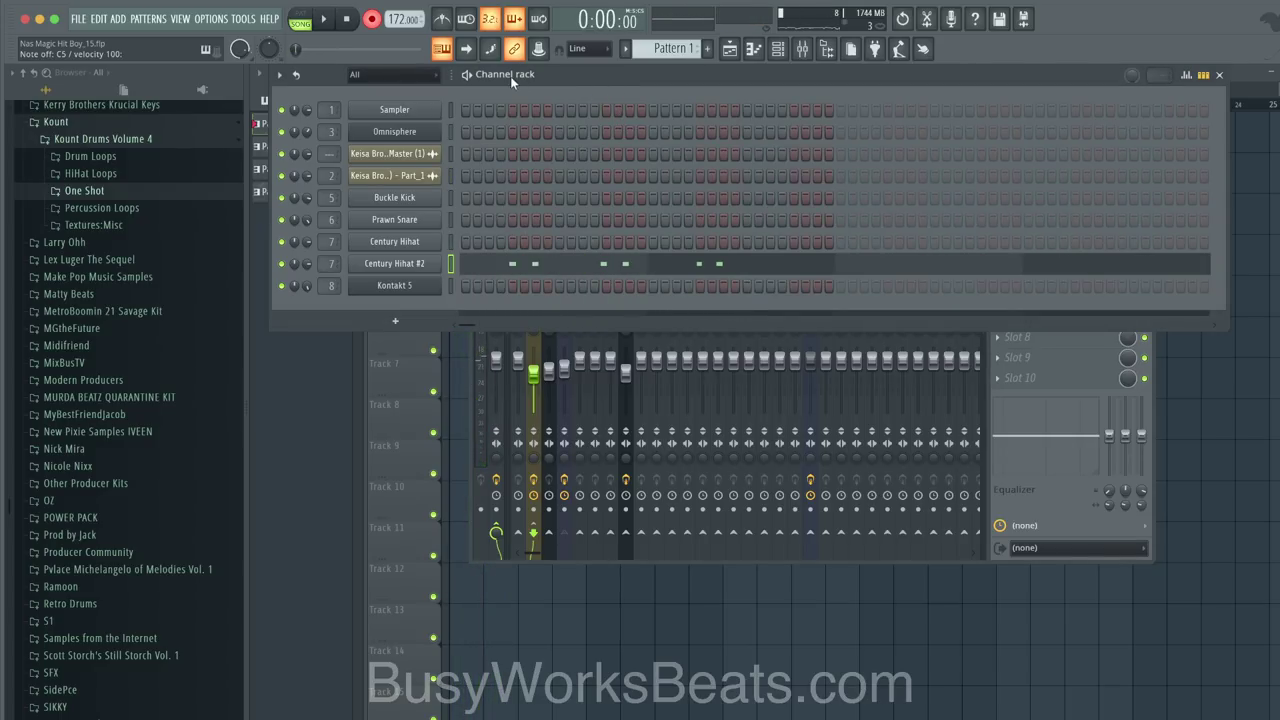
key(ctrl+z)
Step: Record a repeating pair of Century Hihat #2 hits across four bars of Pattern 1 and set the channel's volume to 61%
key(space)
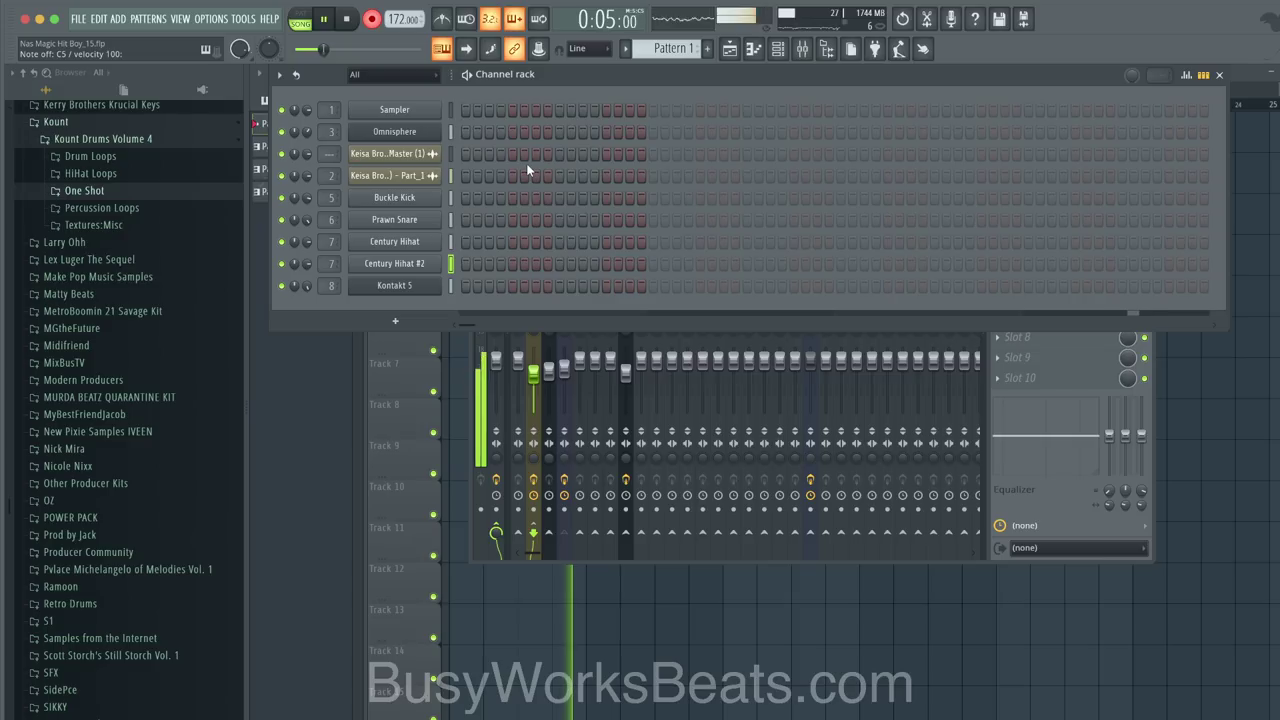
key(space)
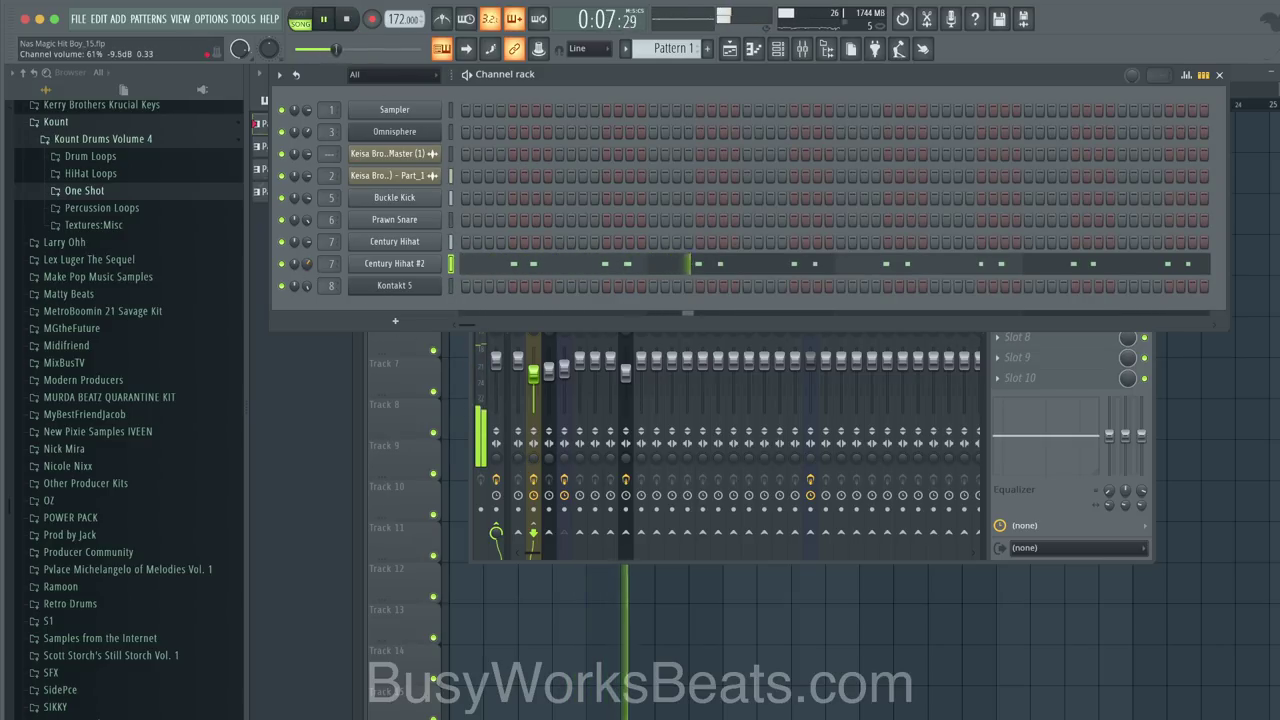
right_click(605, 623)
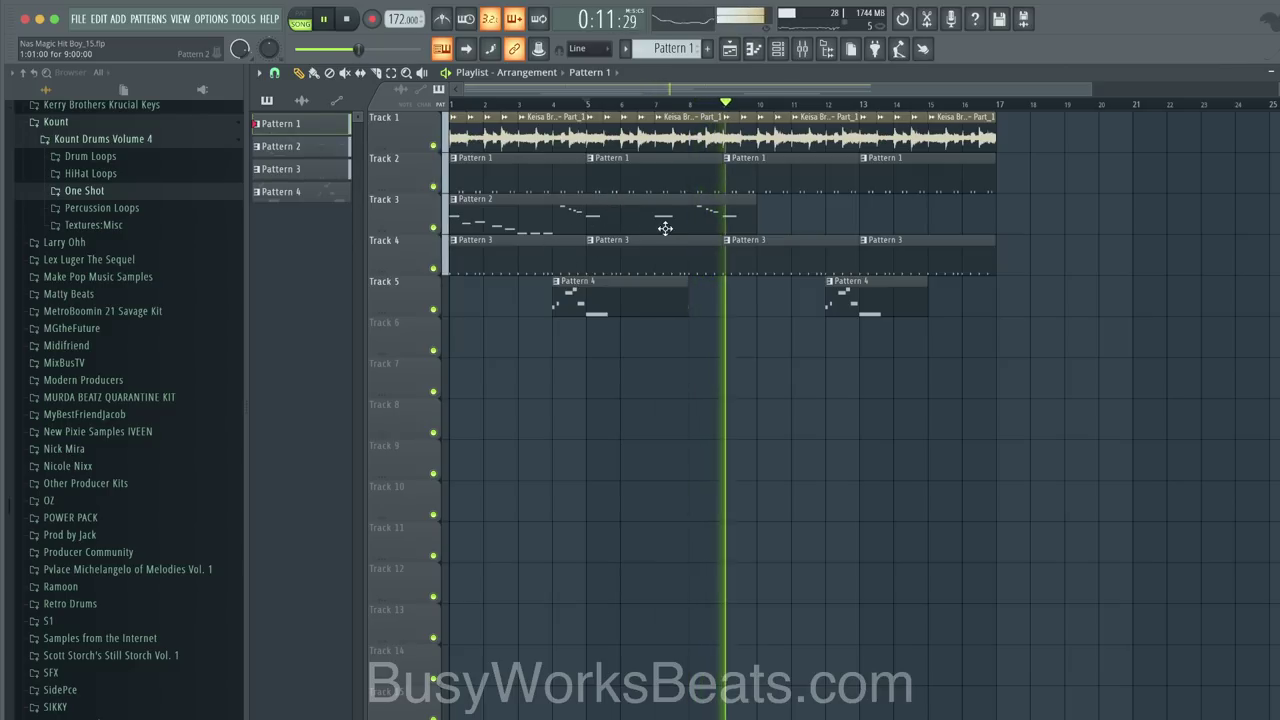
click(778, 49)
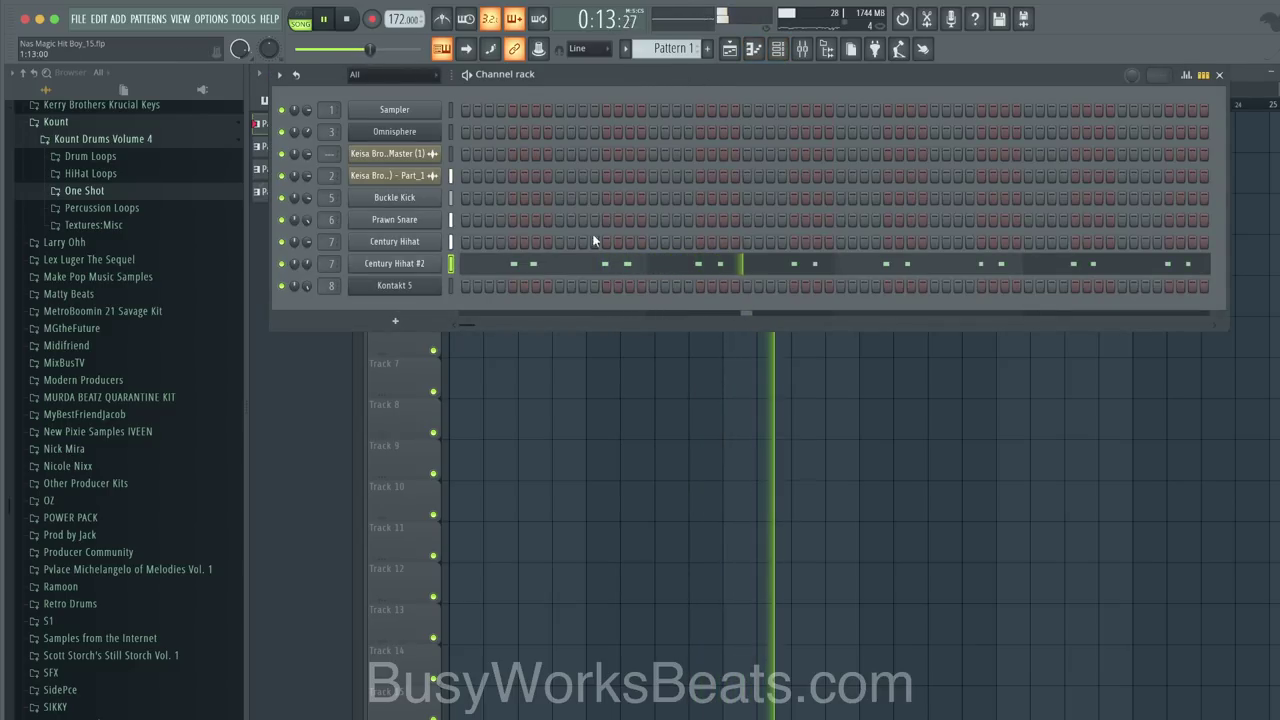
right_click(586, 440)
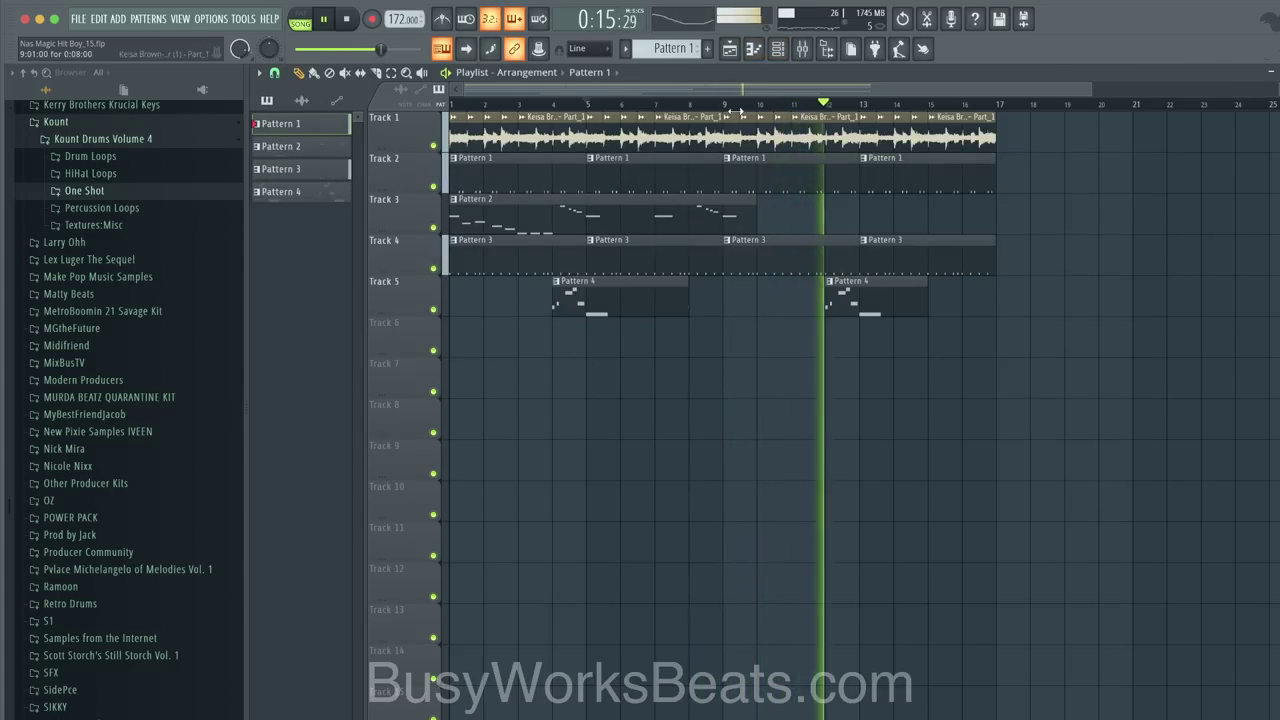
click(778, 49)
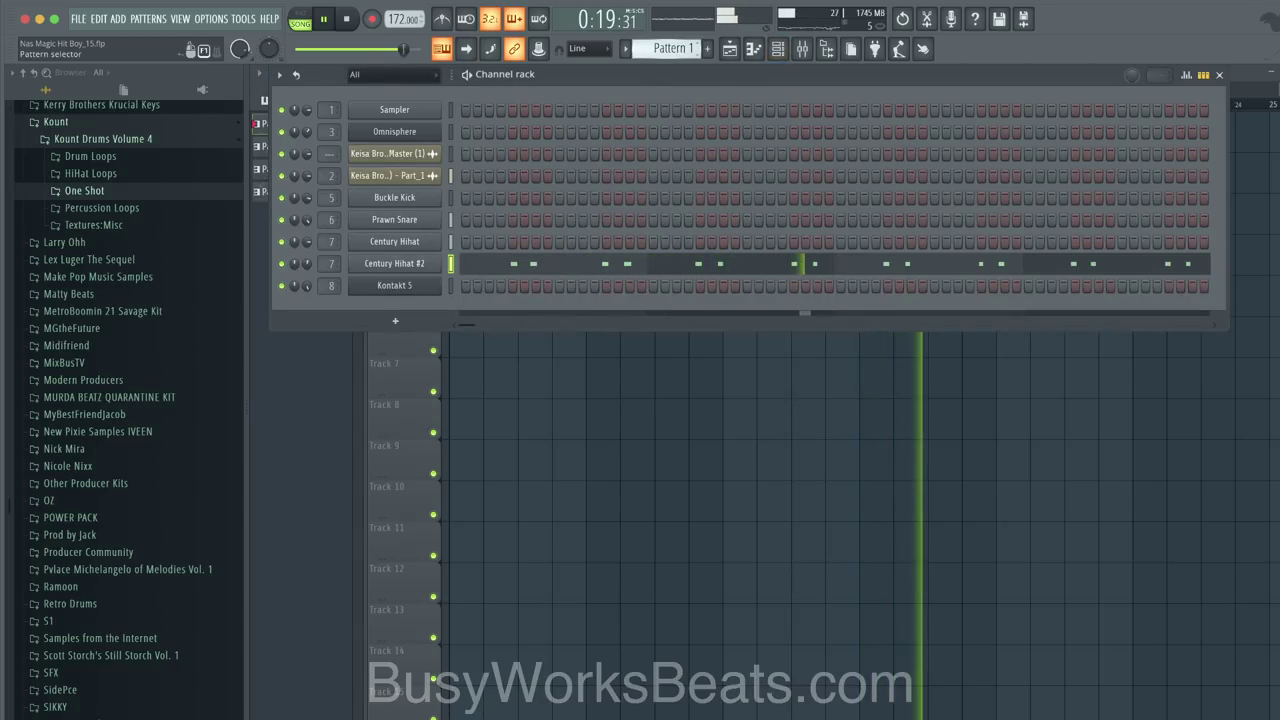
Step: Add Buckle Kick hits on steps 31 and 63 of Pattern 3 with lower velocities than the other kicks
scroll(672, 50, down, 2)
key(space)
key(space)
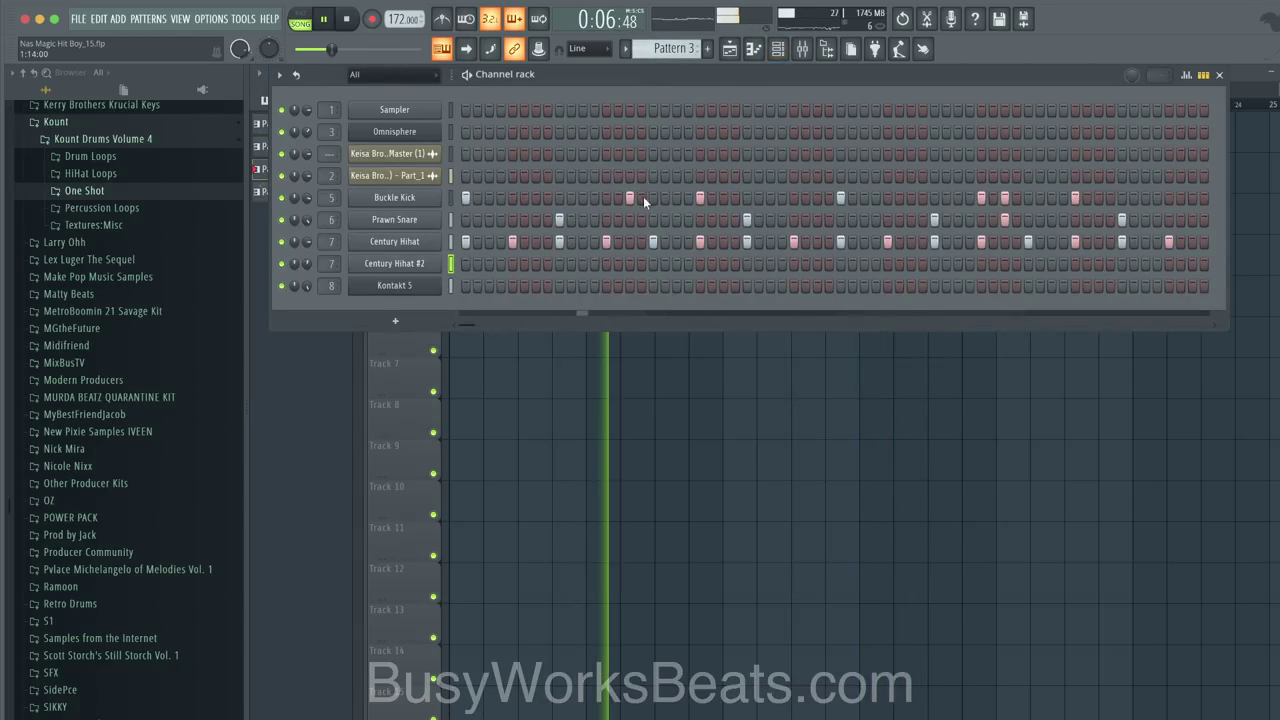
click(818, 198)
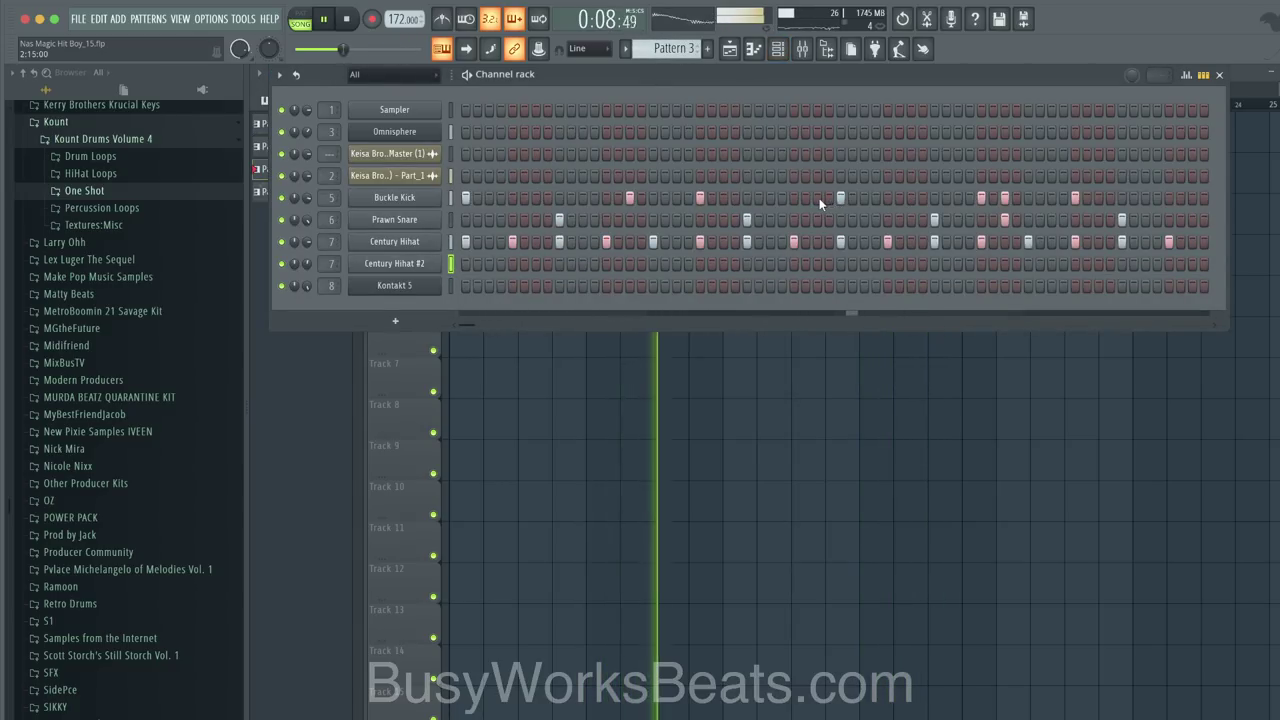
click(1186, 76)
click(818, 270)
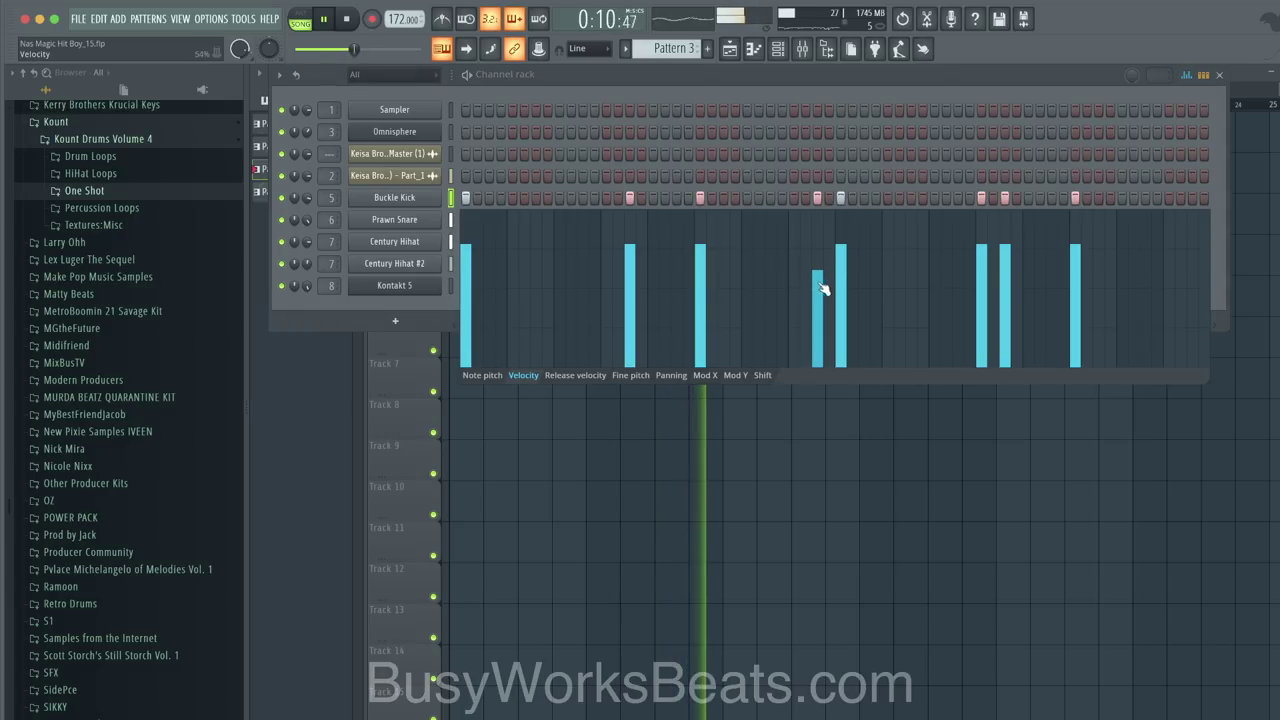
click(1192, 197)
click(1192, 282)
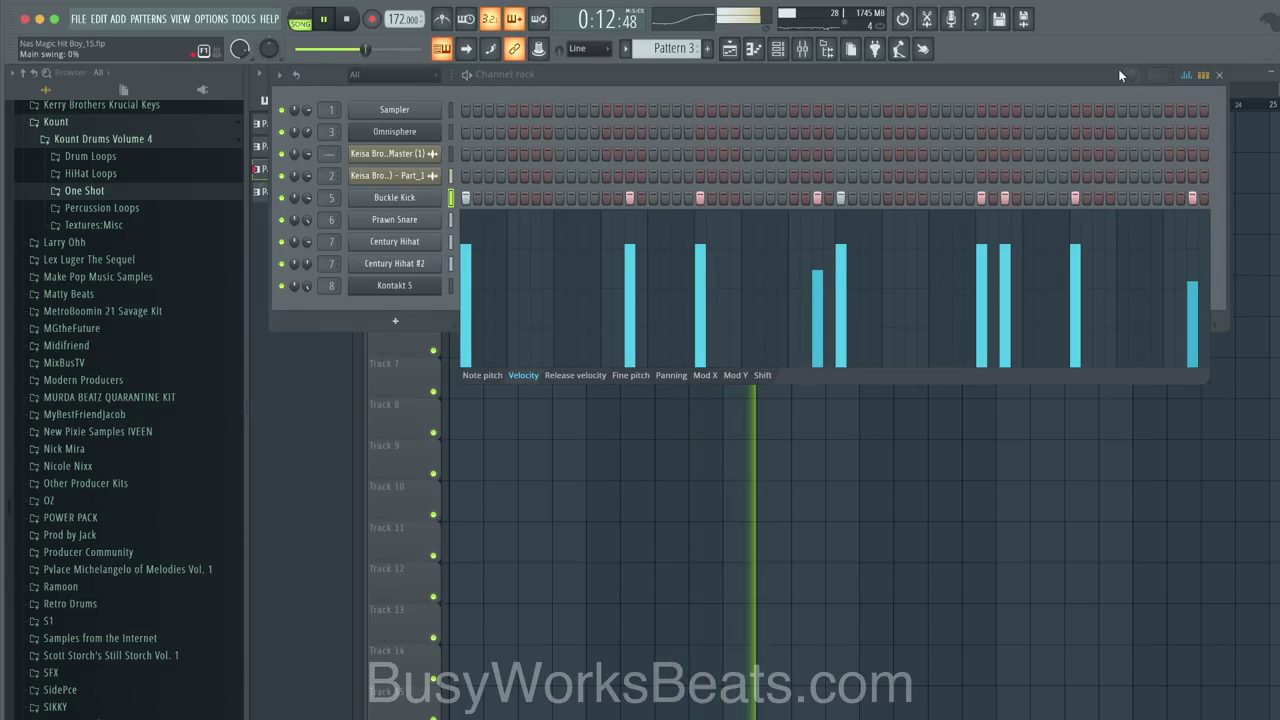
Step: Raise the channel rack's main swing and save the project as Nas Magic Hit Boy_16.flp
drag(1119, 71, 1124, 71)
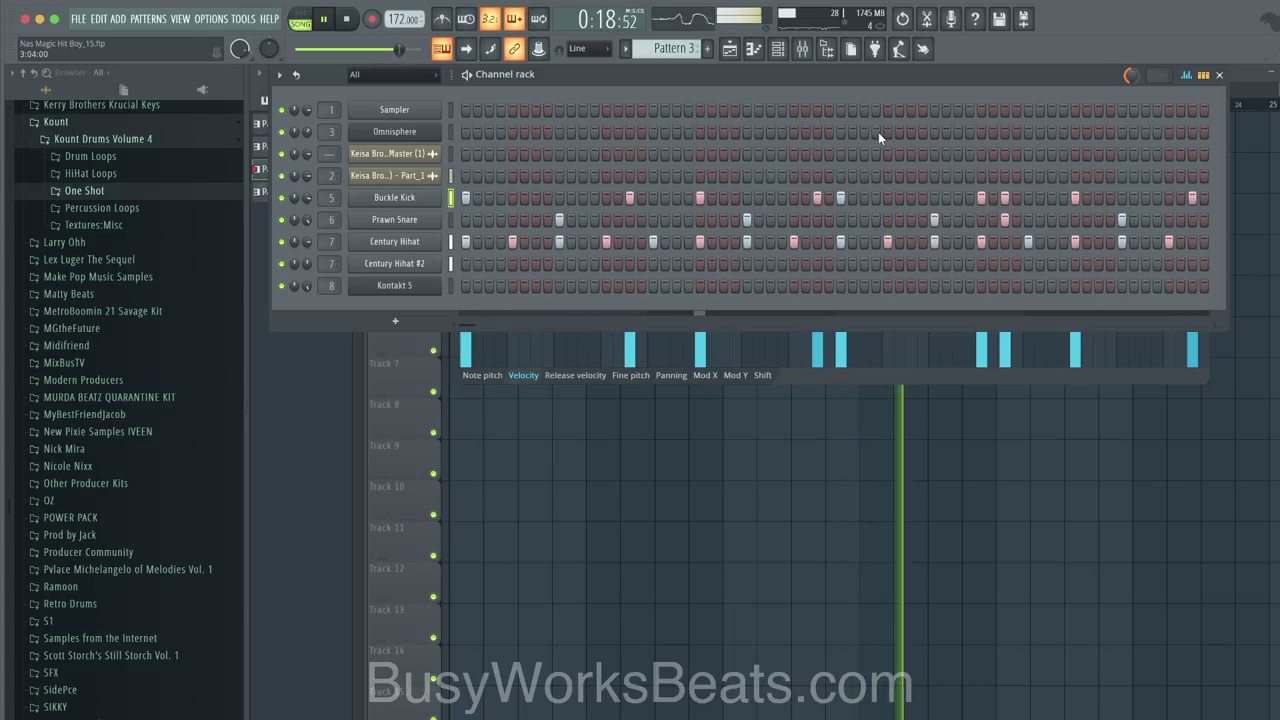
click(586, 412)
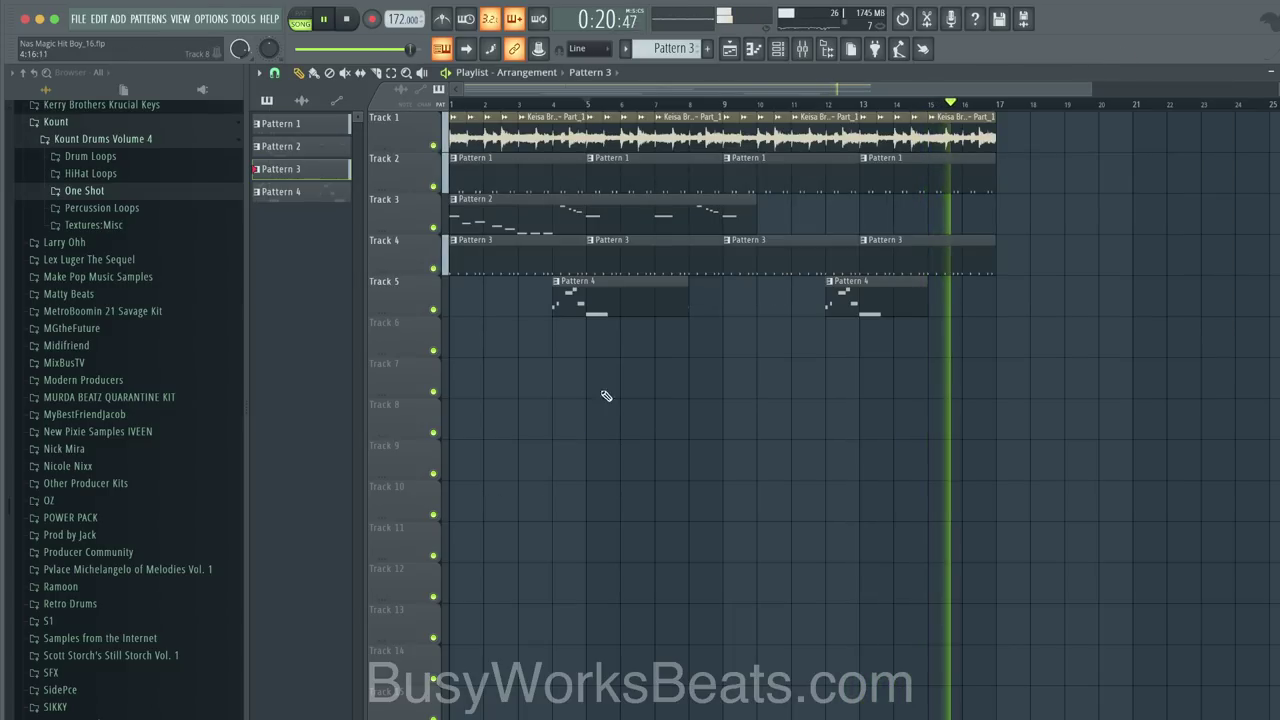
Step: Split the Pattern 2 clip at bar 5 and clear the Pattern 1 and Pattern 3 clips from the first four bars
click(779, 48)
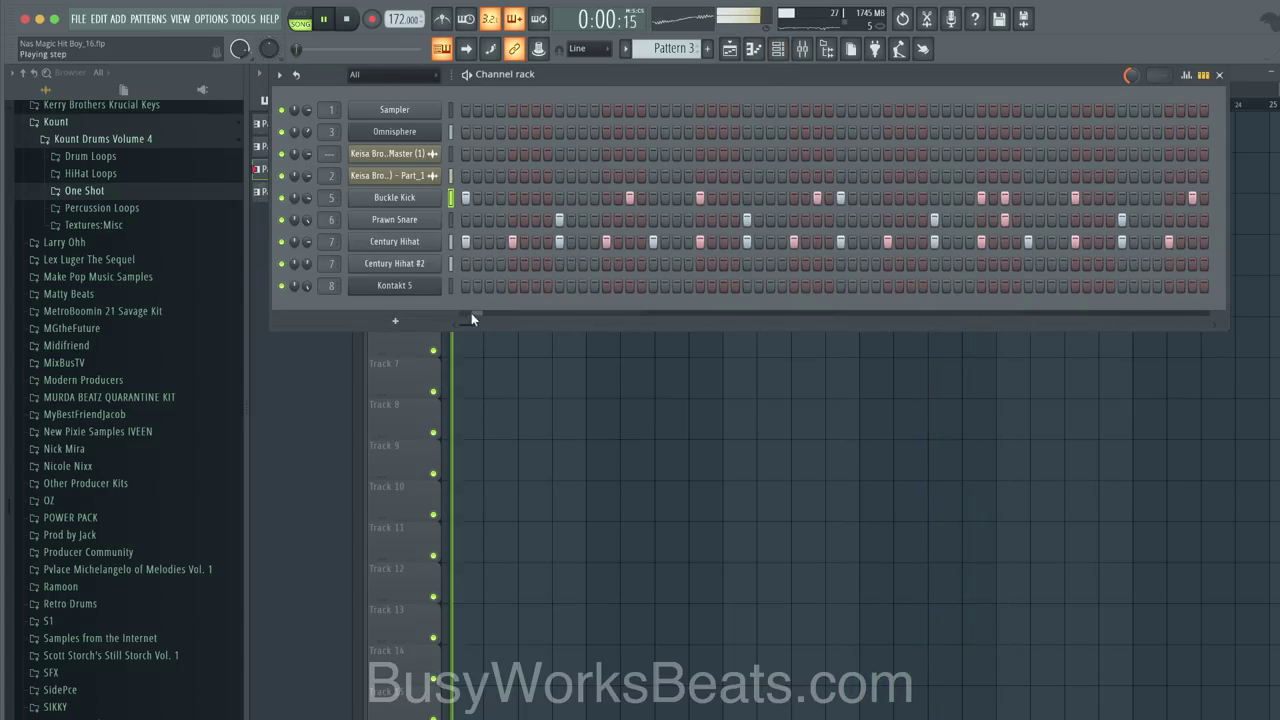
right_click(508, 428)
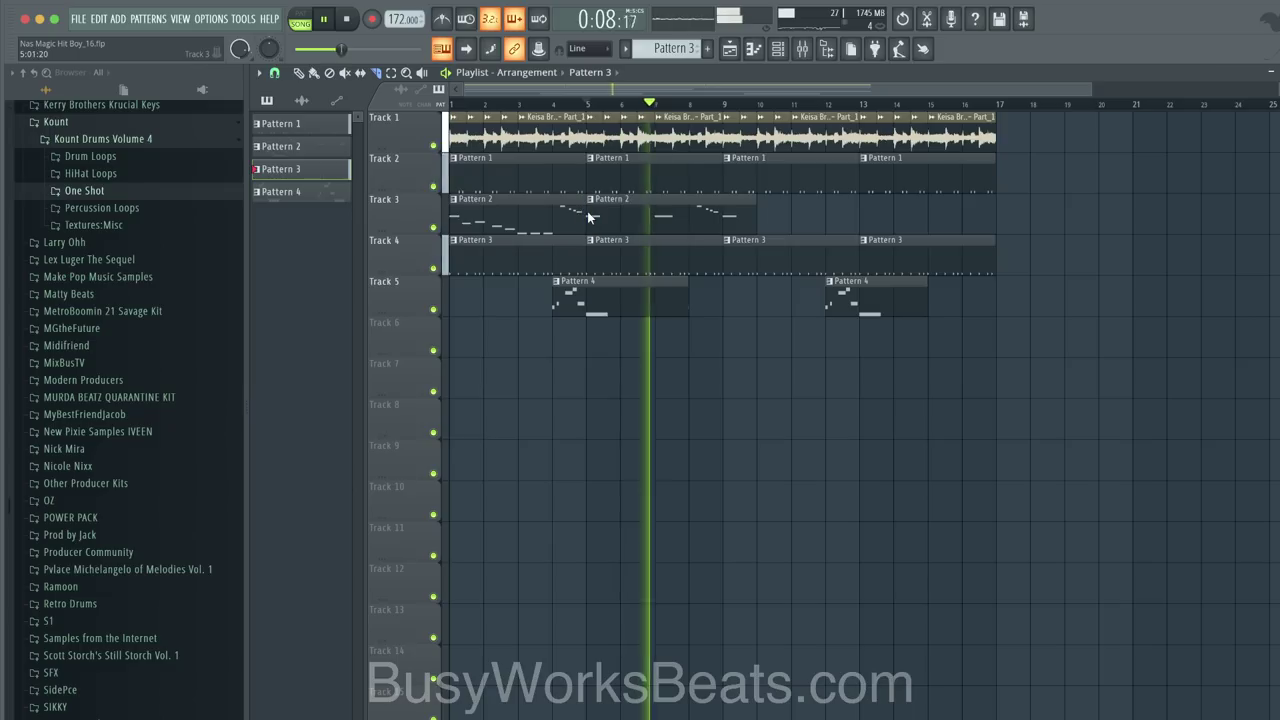
key(space)
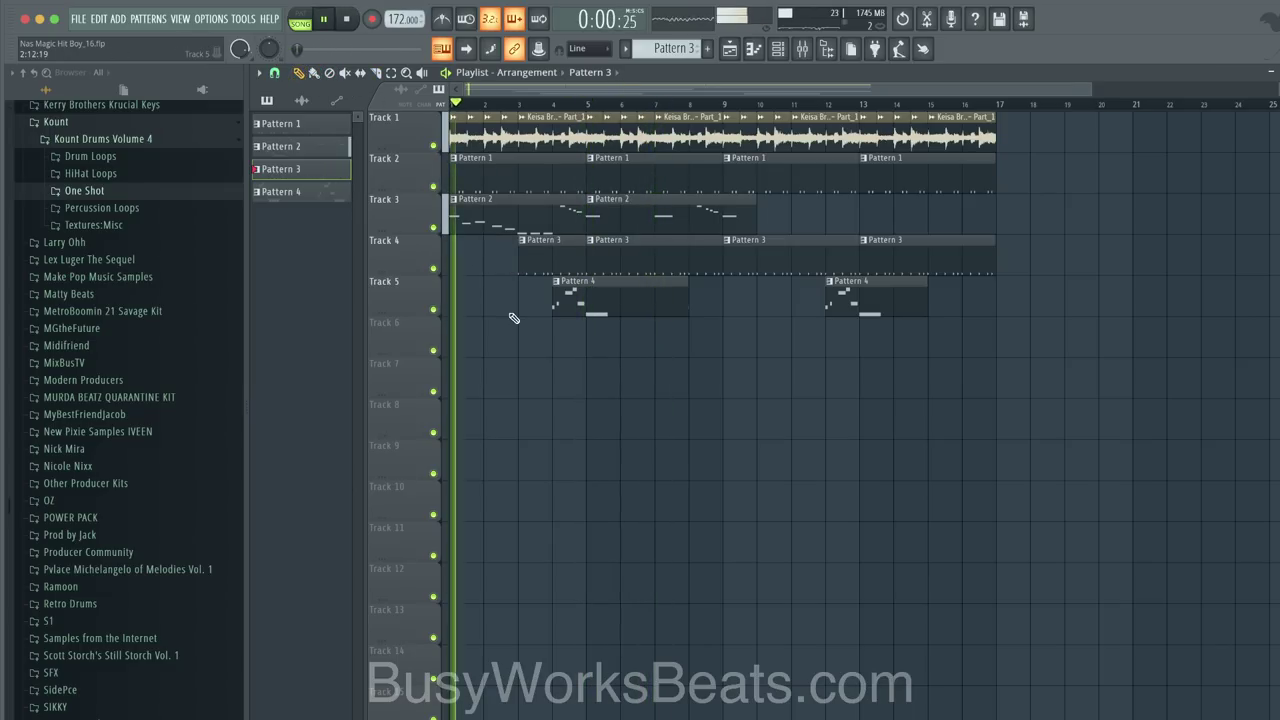
right_click(527, 268)
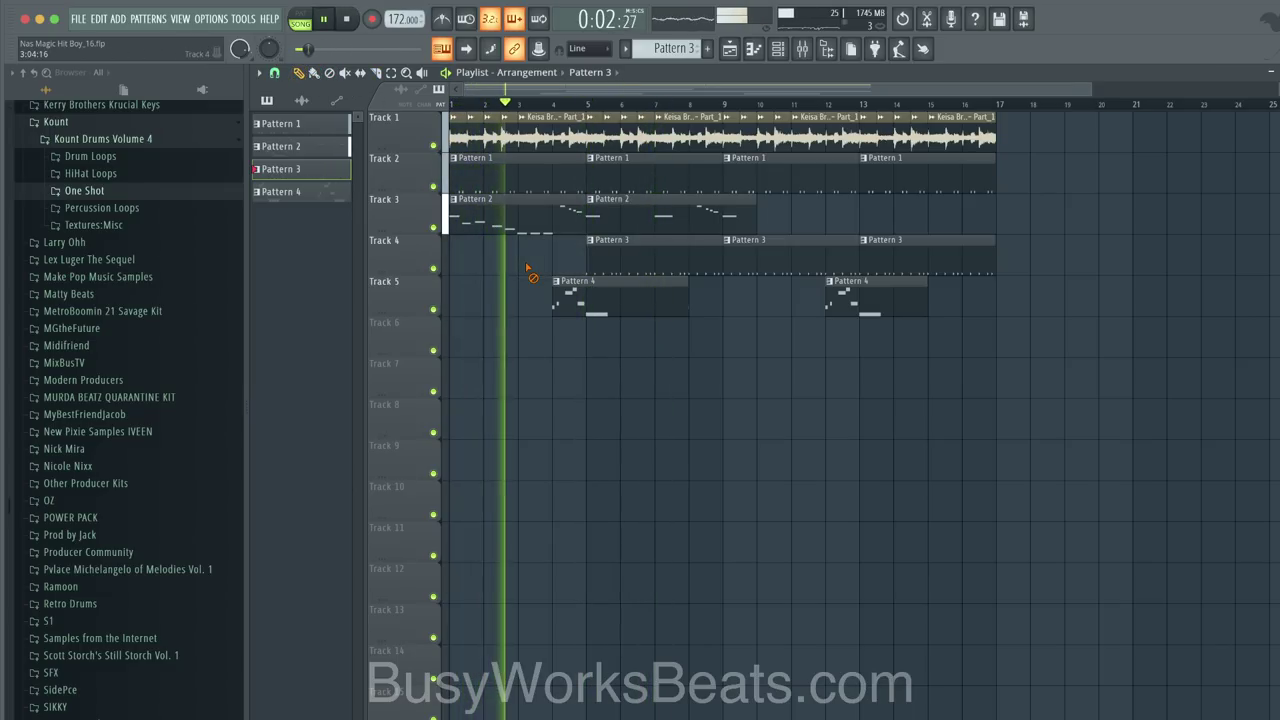
right_click(558, 179)
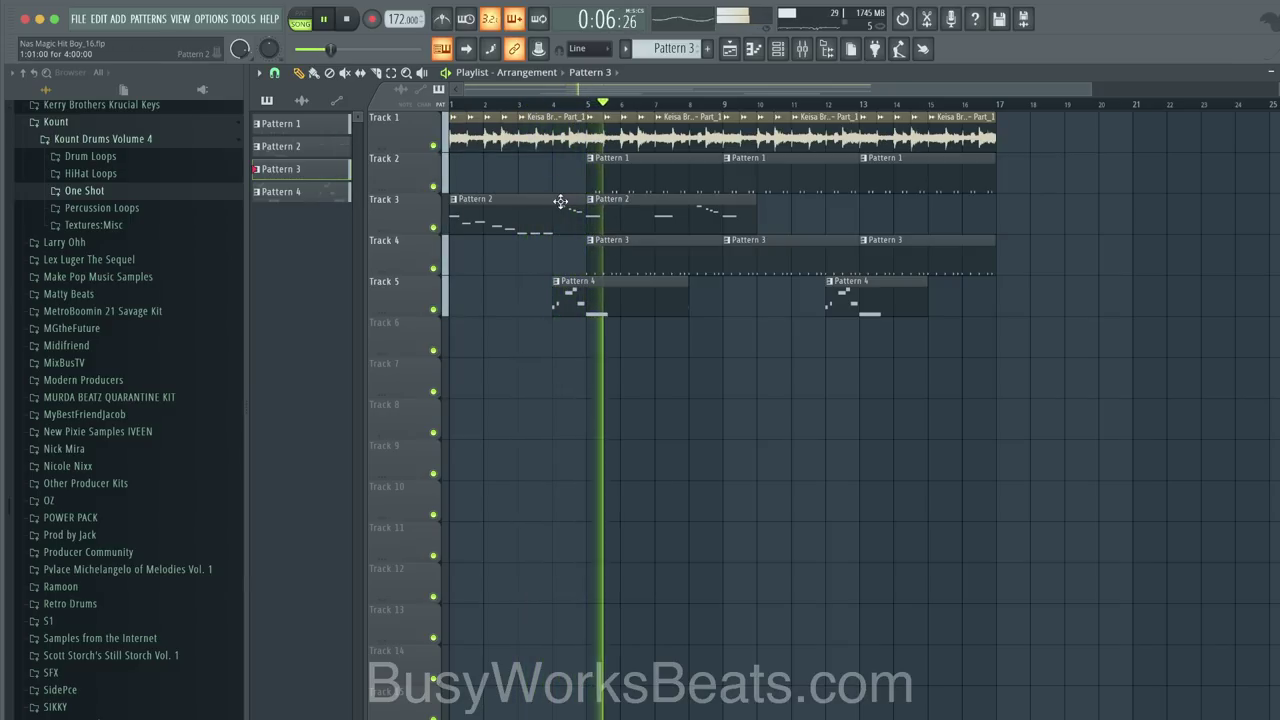
click(783, 219)
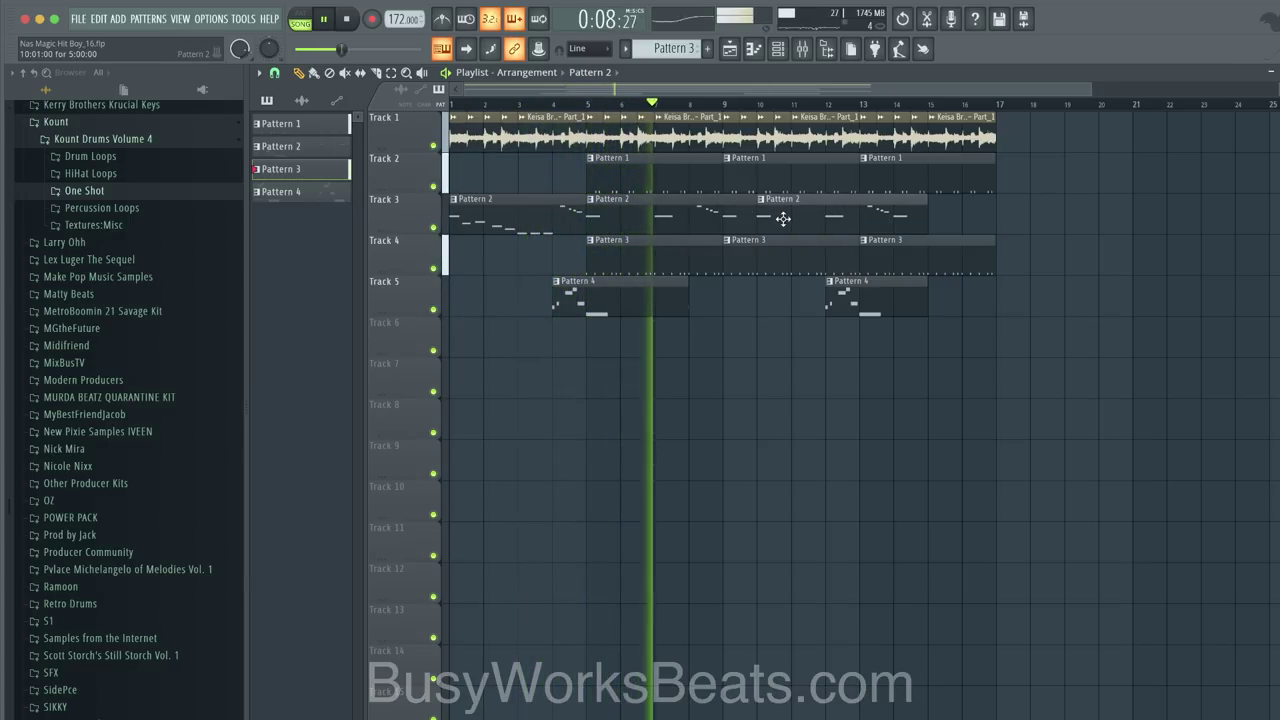
right_click(784, 219)
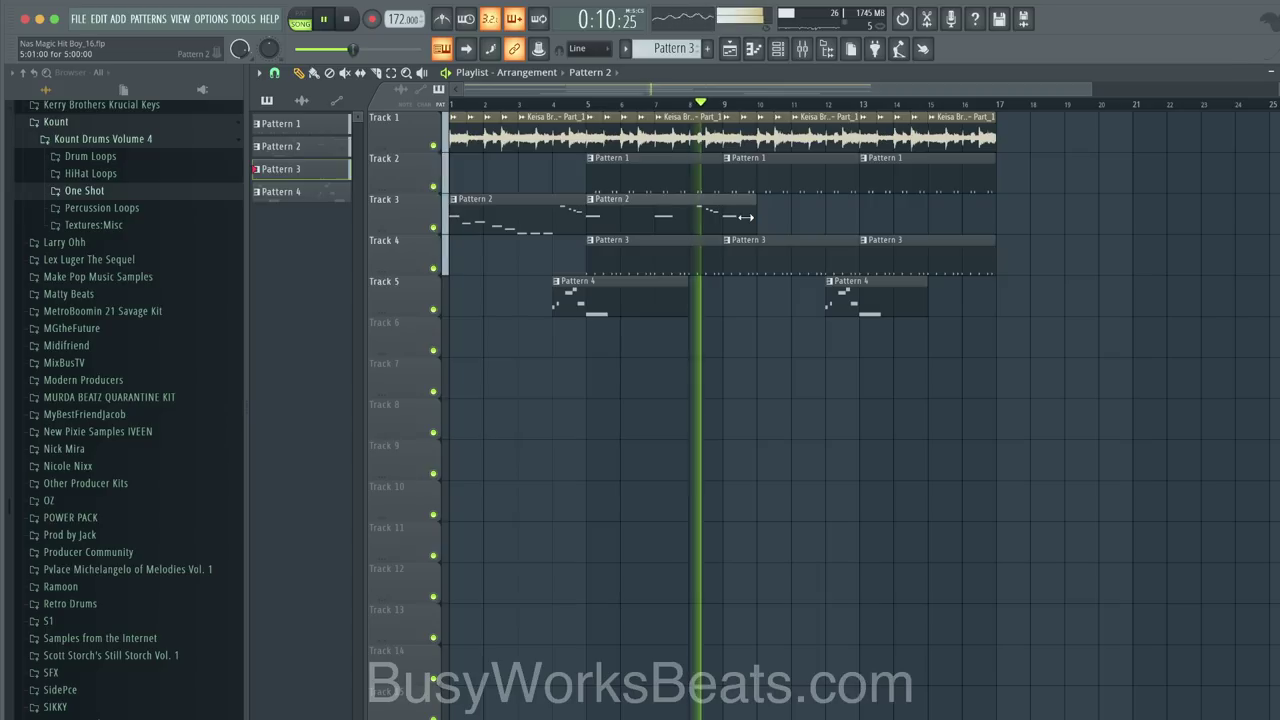
drag(683, 215, 852, 217)
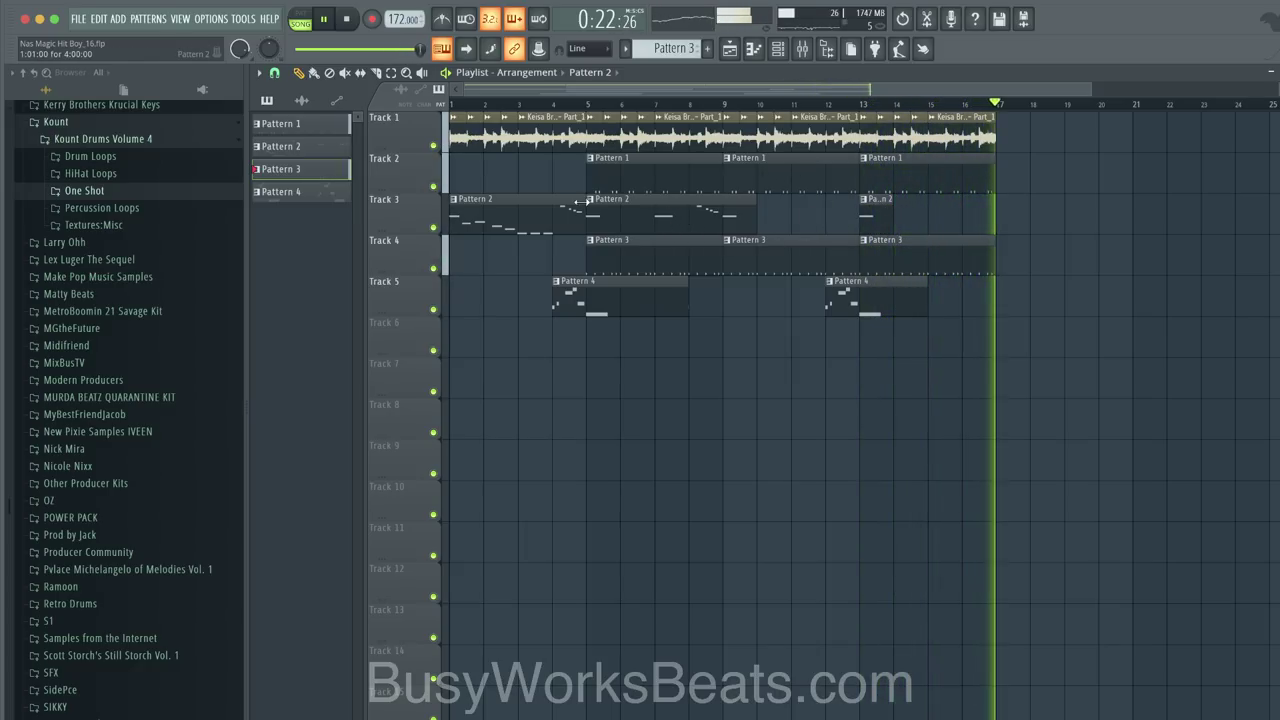
key(ctrl+z)
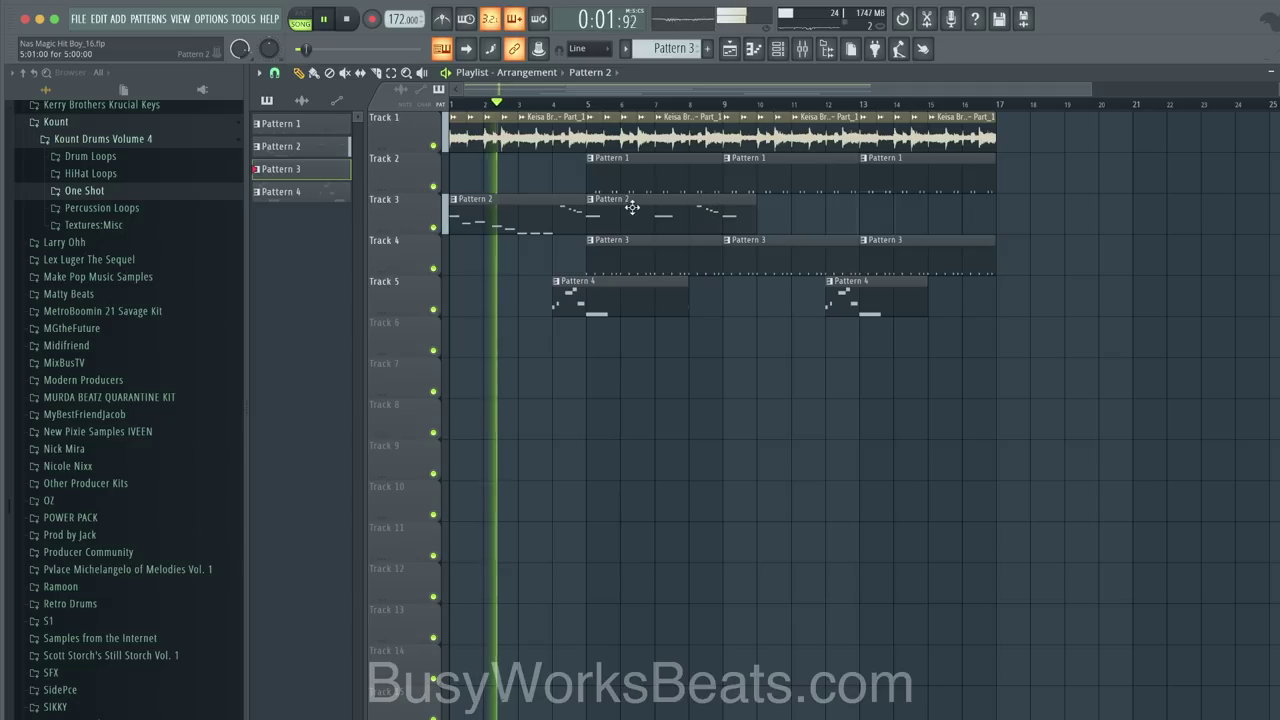
Step: Copy the second Pattern 2 clip on Track 3 to bar 13 and trim the copy to three bars
drag(632, 208, 922, 208)
drag(1026, 209, 956, 210)
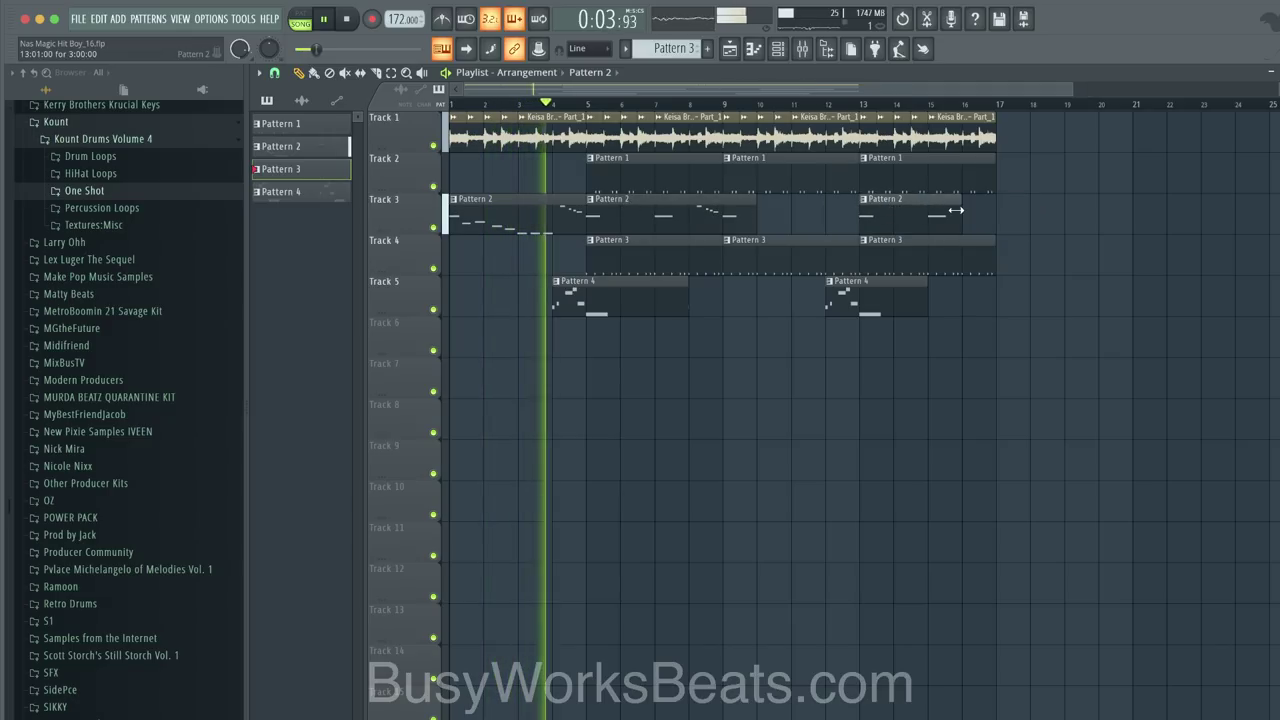
Step: Add a Buckle Kick hit on step 39 of Pattern 3 and lower its velocity below the other kicks
click(778, 49)
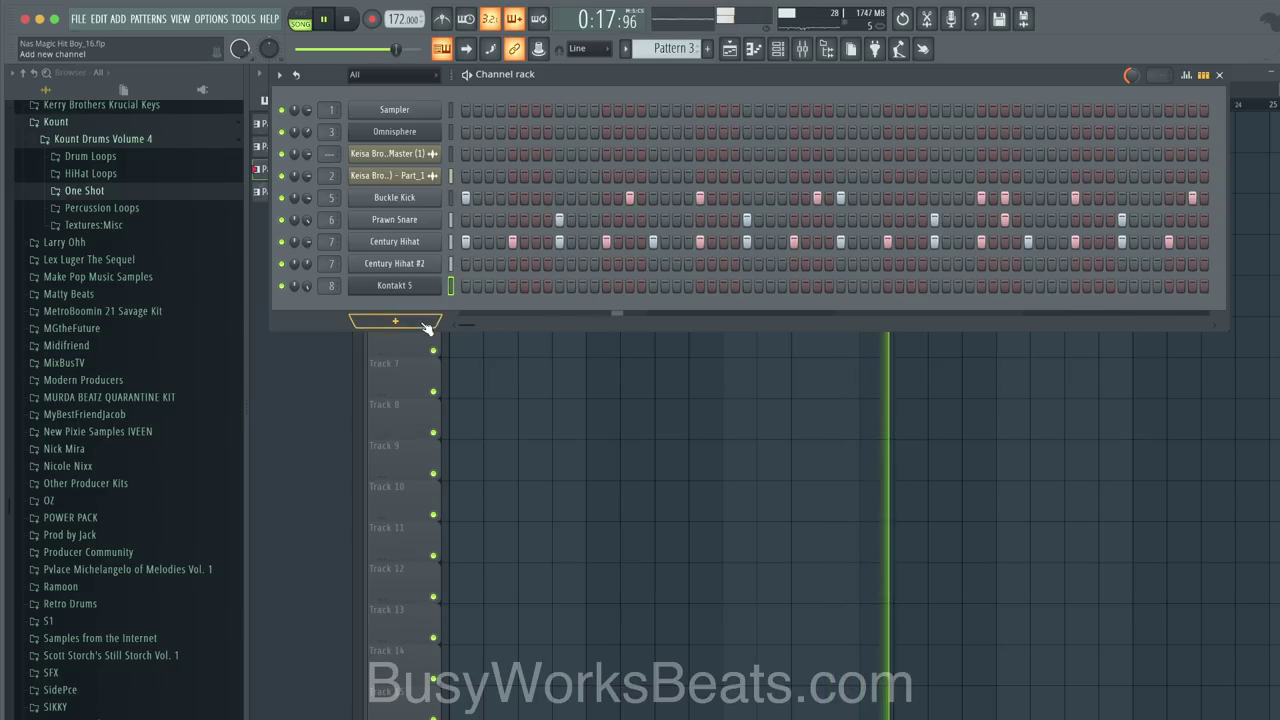
click(803, 55)
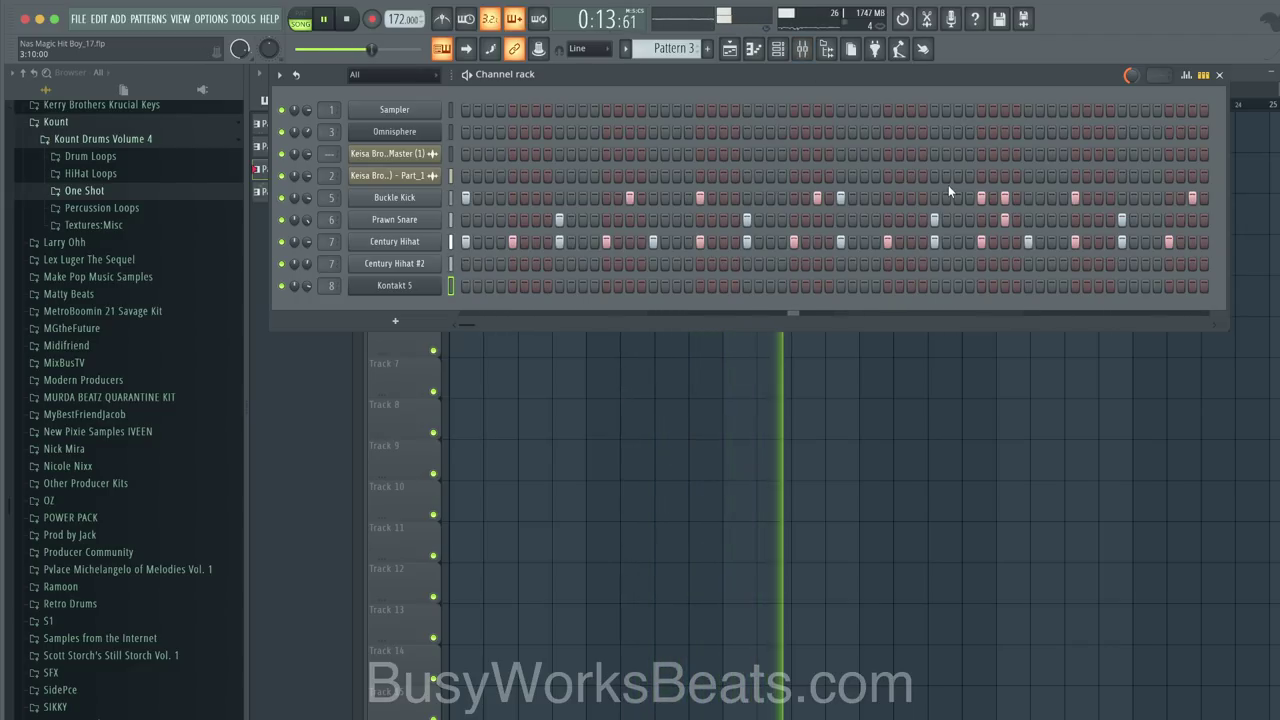
click(911, 197)
click(1186, 74)
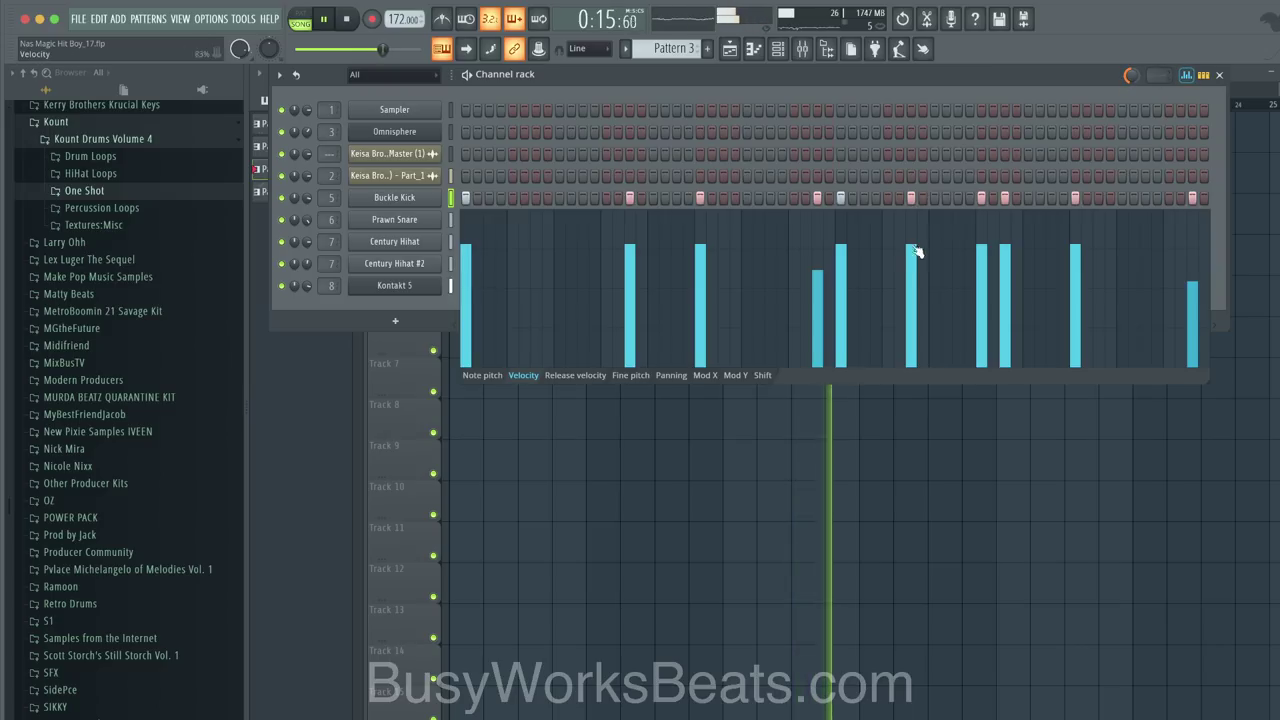
drag(912, 256, 910, 295)
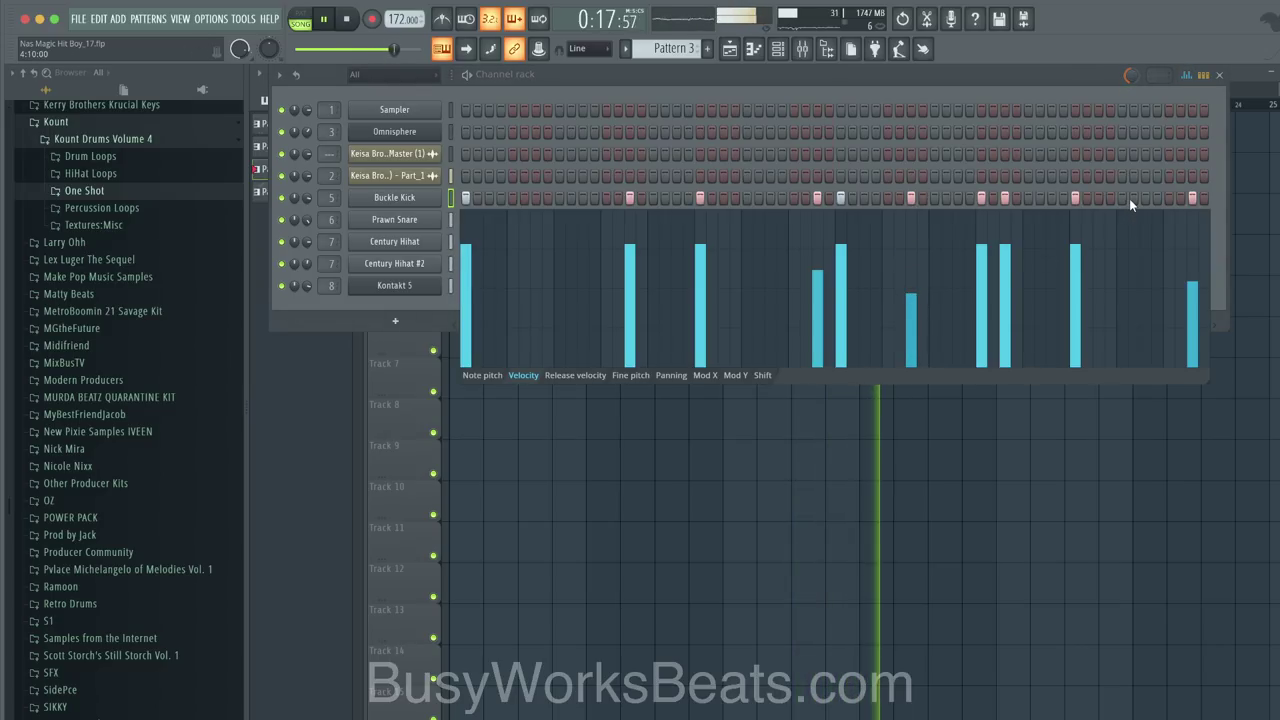
click(1186, 75)
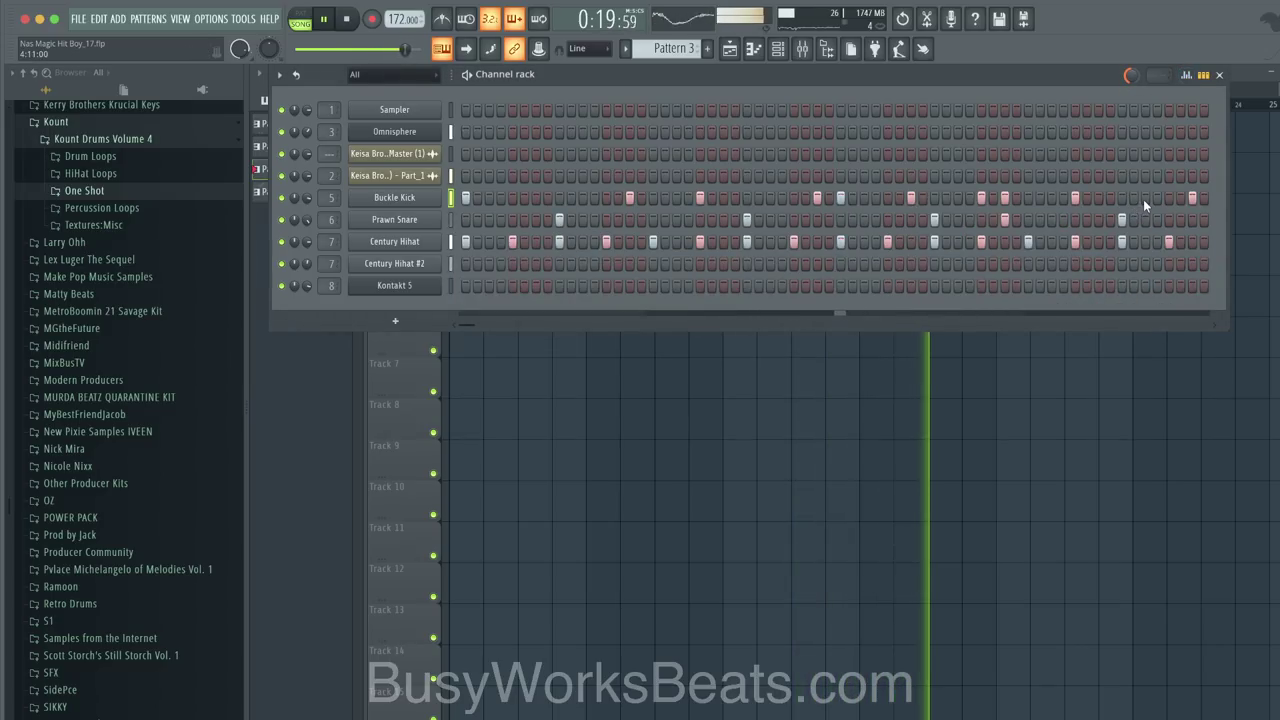
Step: Add a softer Buckle Kick hit on step 59 of Pattern 3 and save the project as Nas Magic Hit Boy_18.flp
click(1144, 197)
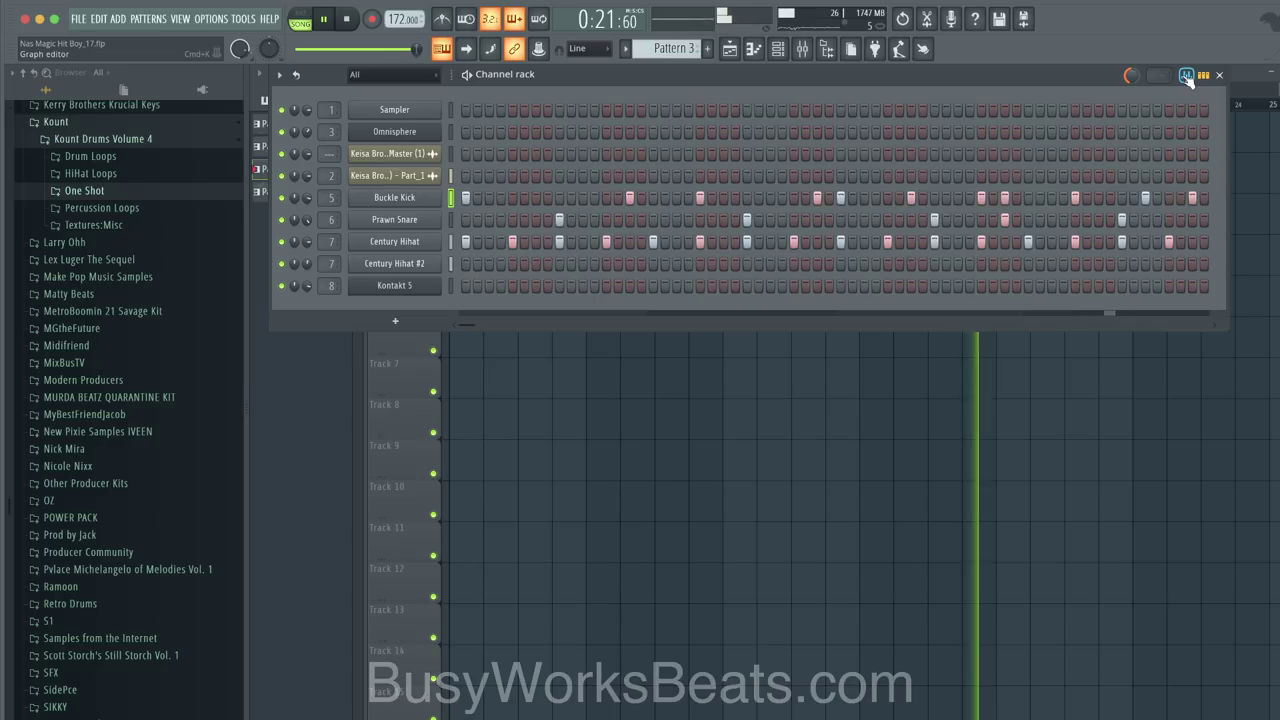
click(1187, 75)
click(1150, 288)
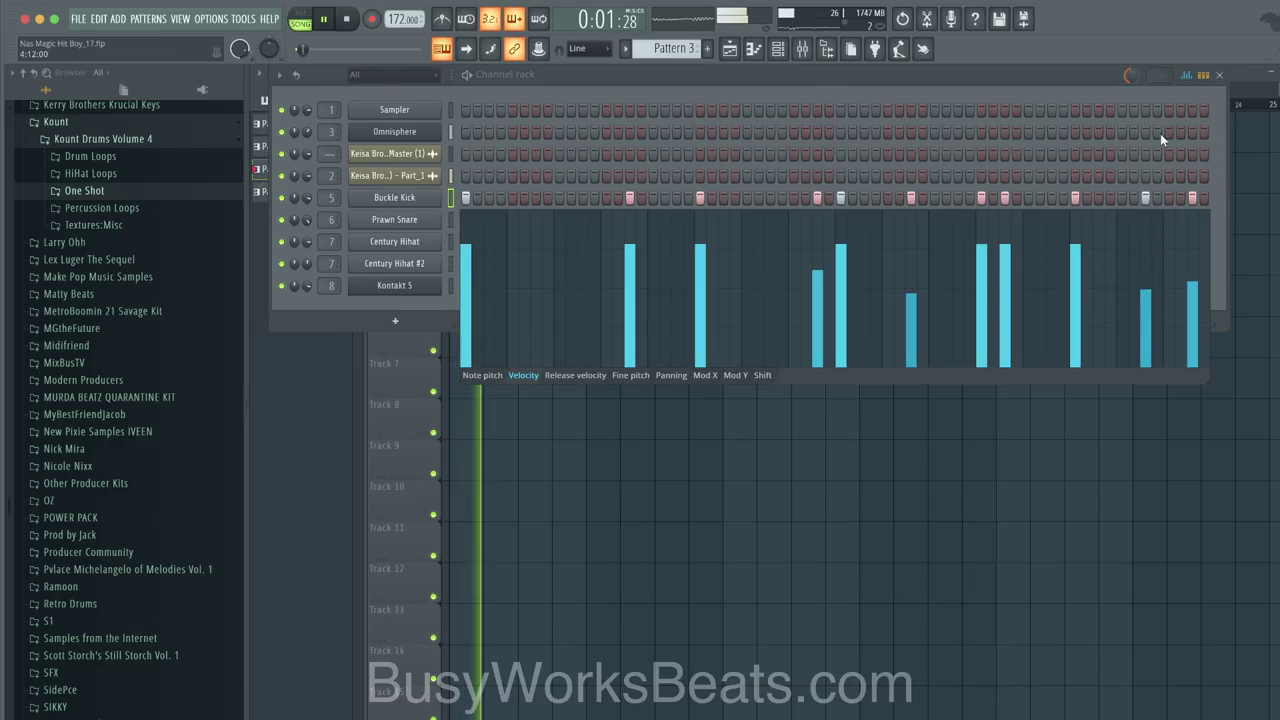
click(1187, 75)
click(1219, 75)
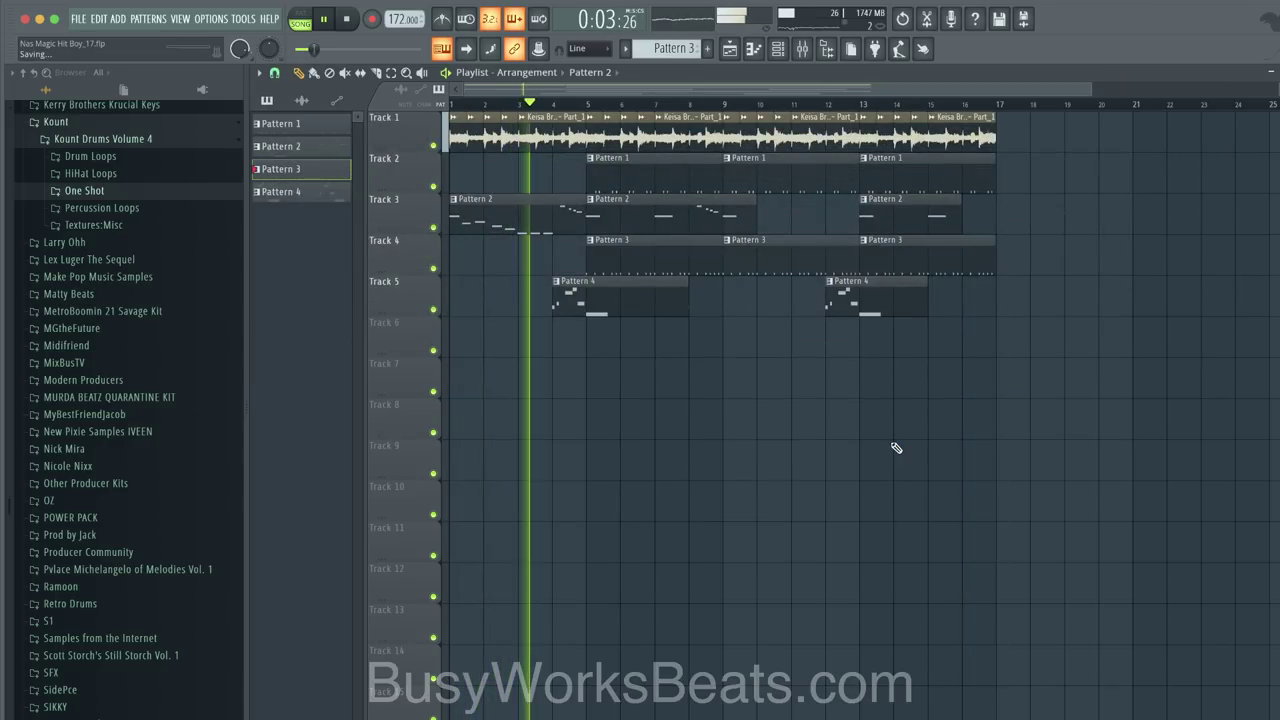
key(ctrl+n)
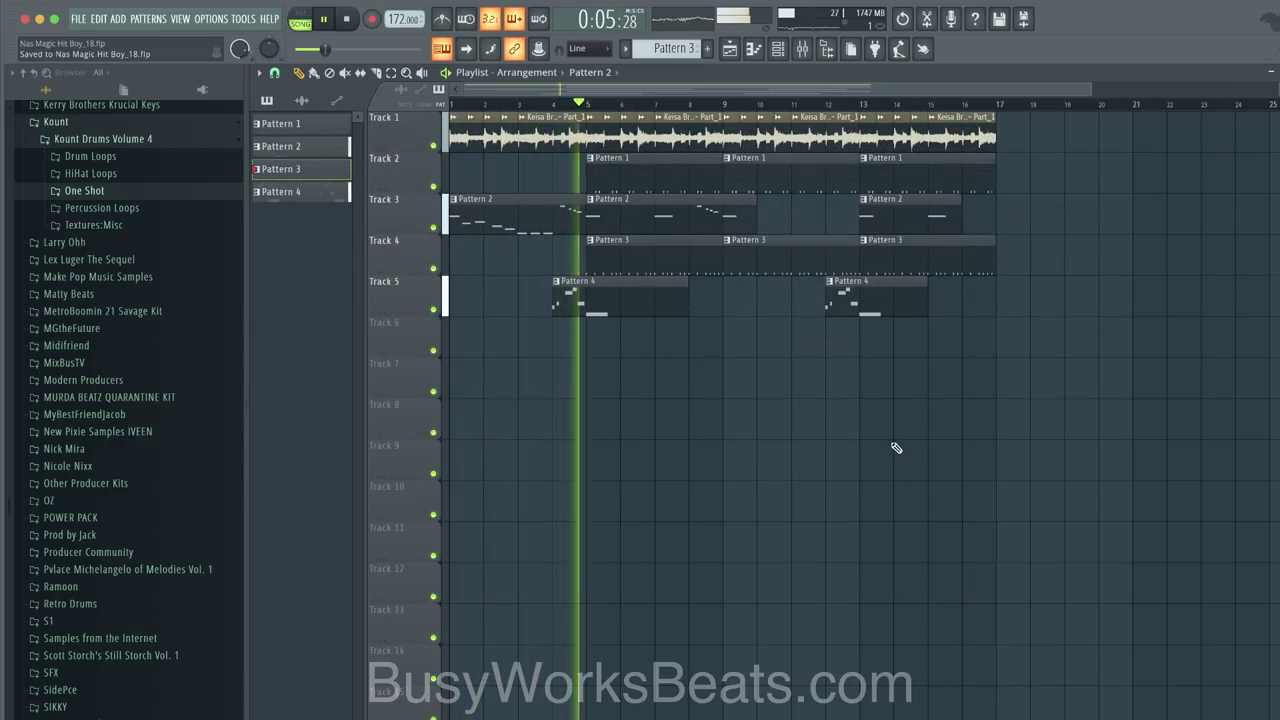
Step: Duplicate the drum and melody clips from bars 5 to 17 so they repeat from bar 17, and delete the two original Pattern 4 clips
drag(1011, 356, 594, 183)
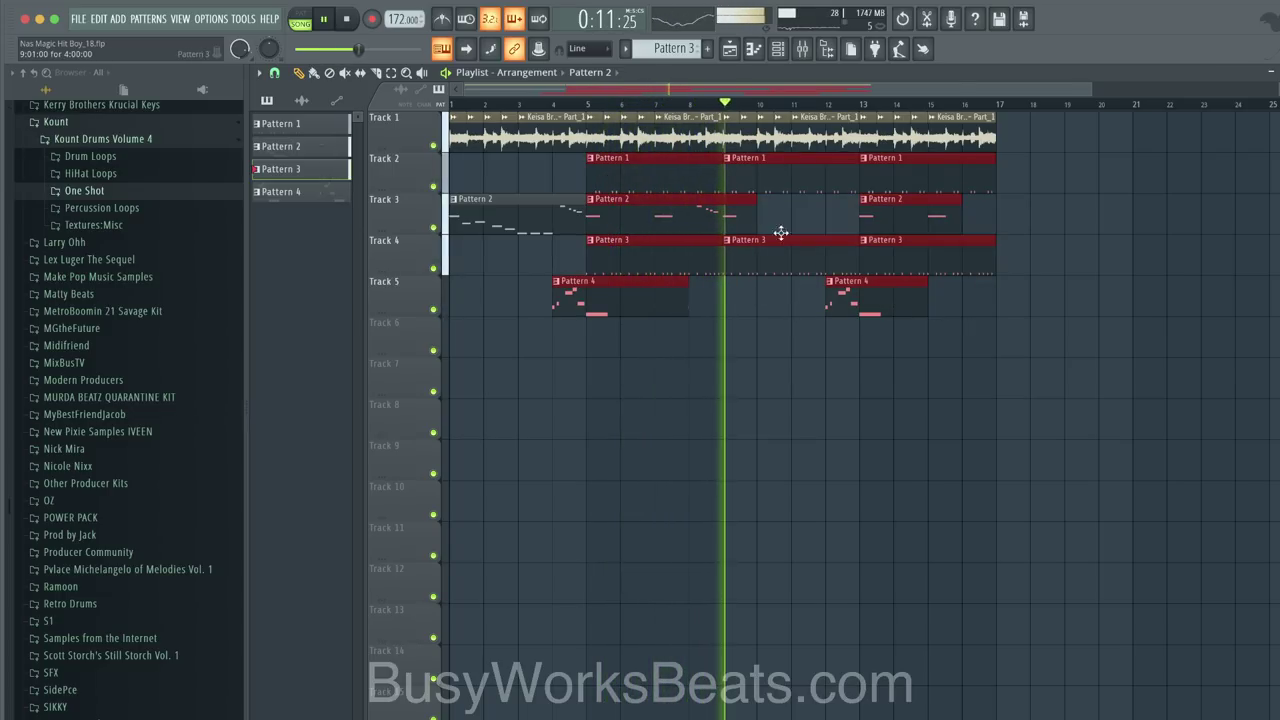
key(ctrl+b)
drag(1043, 178, 466, 116)
right_click(871, 294)
right_click(682, 303)
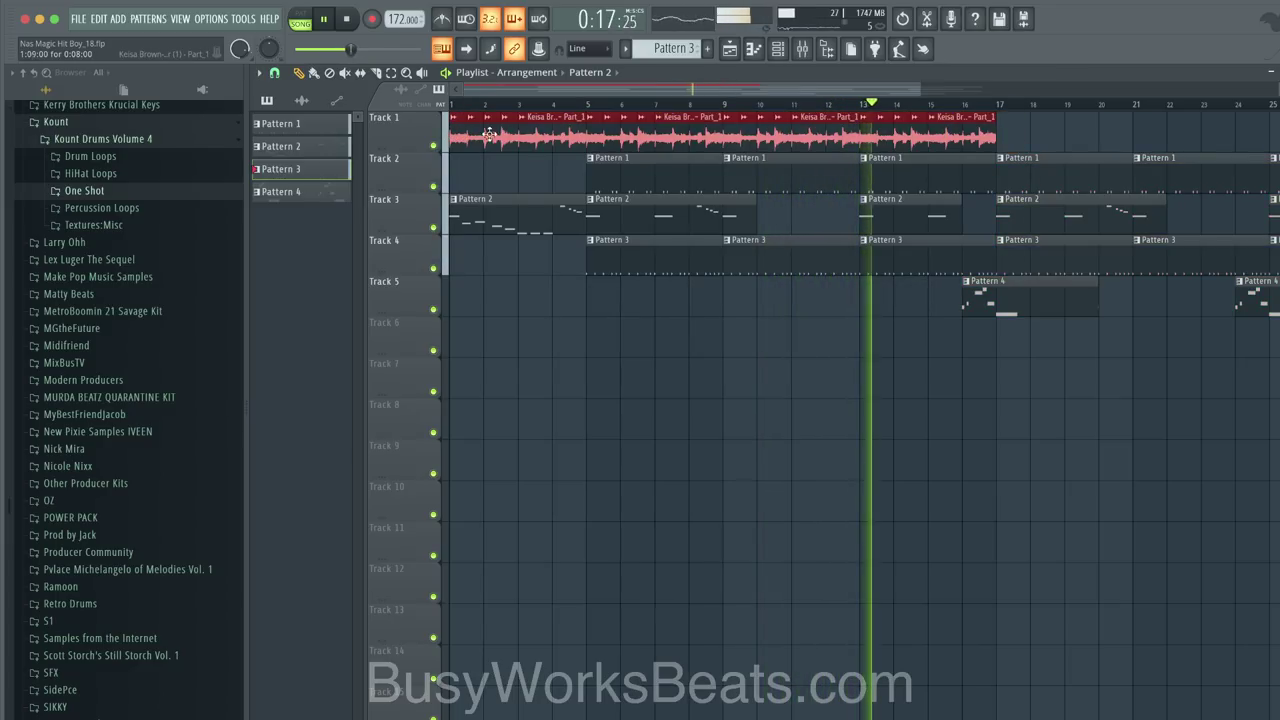
Step: Duplicate the Track 1 sample clips from bars 5 to 17 to fill bars 17 to 29, and save the project
scroll(571, 160, down, 2)
ctrl+drag(889, 140, 556, 145)
key(ctrl+b)
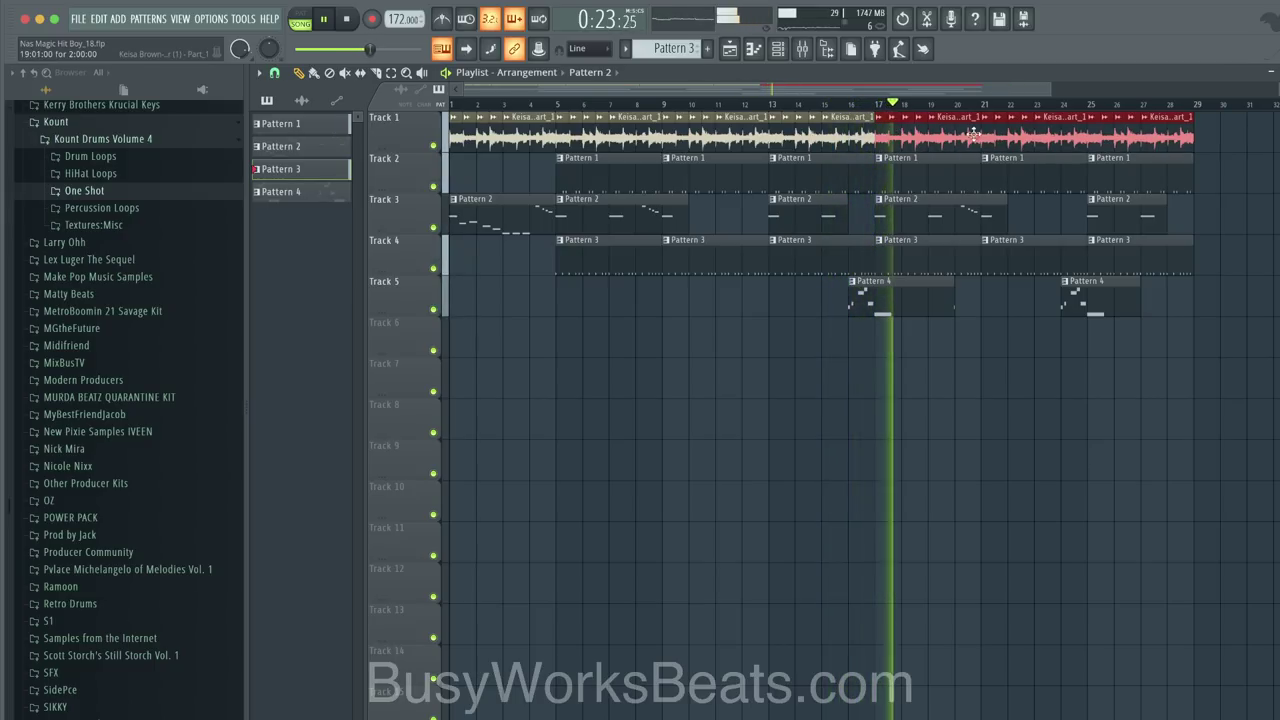
ctrl+drag(986, 138, 1232, 140)
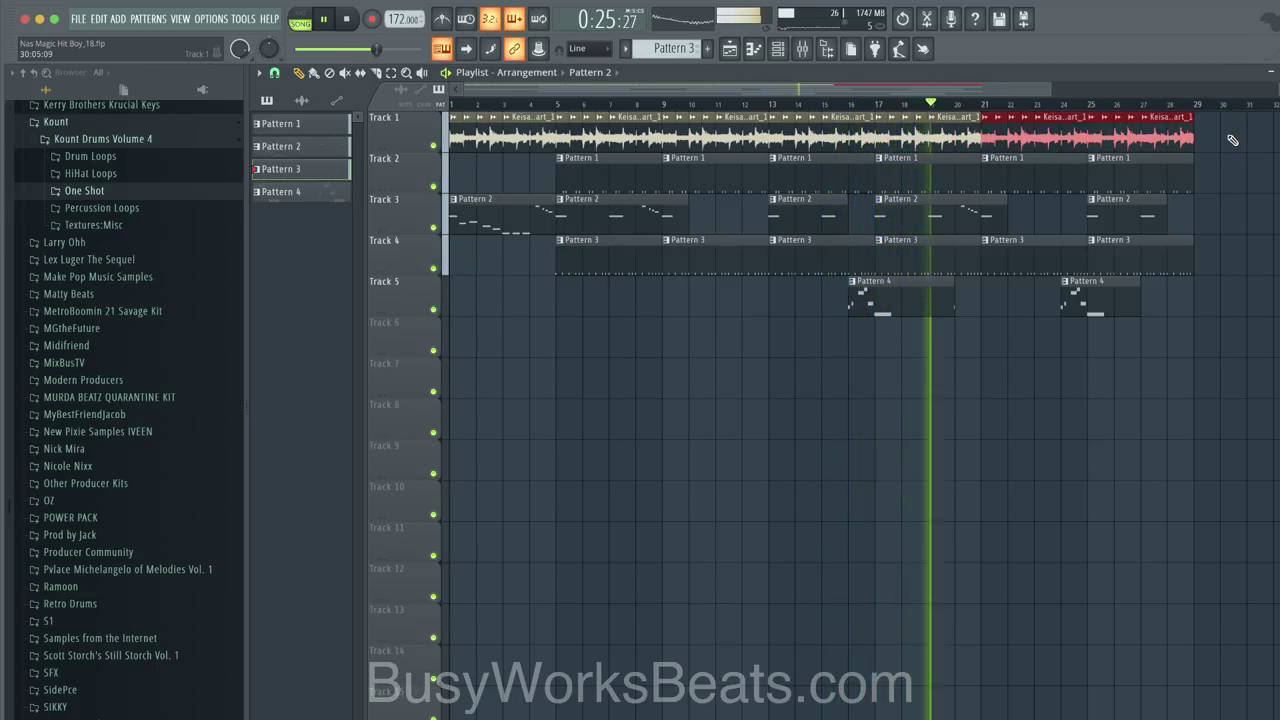
key(ctrl+s)
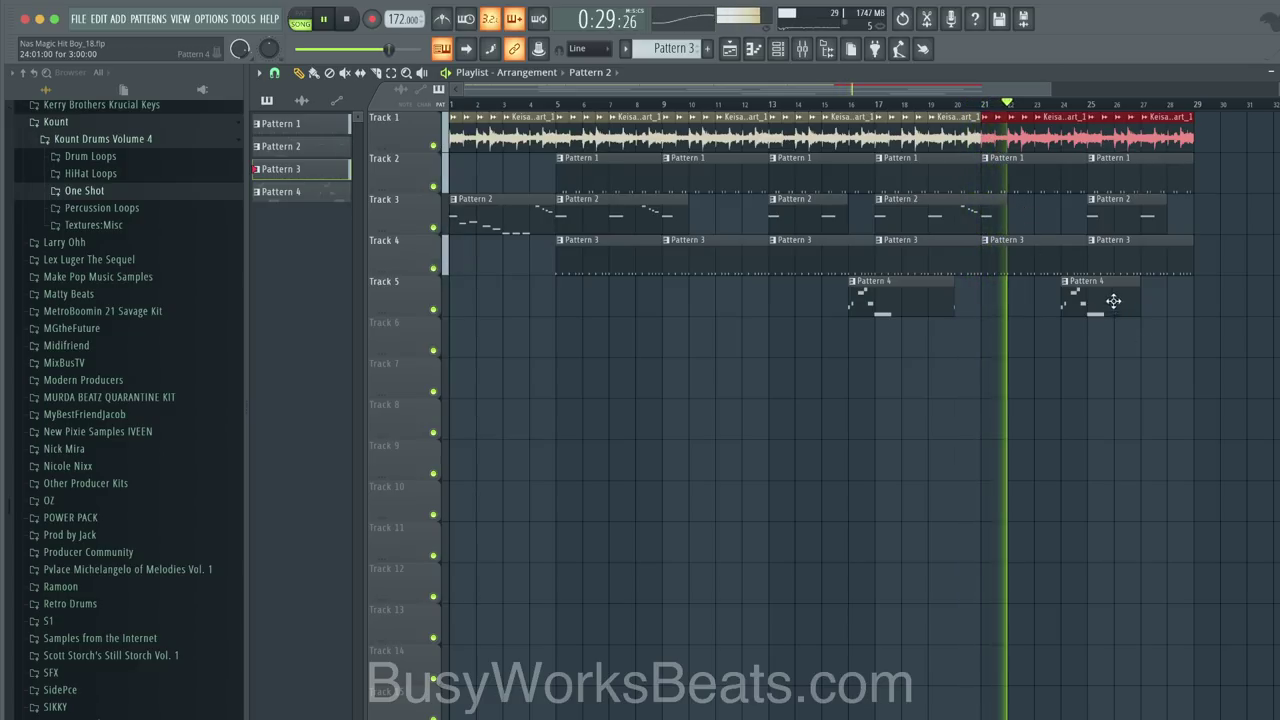
Step: Delete the Pattern 4 clip at bar 16 and split the Pattern 2 clip on Track 3 at bar 21
right_click(898, 300)
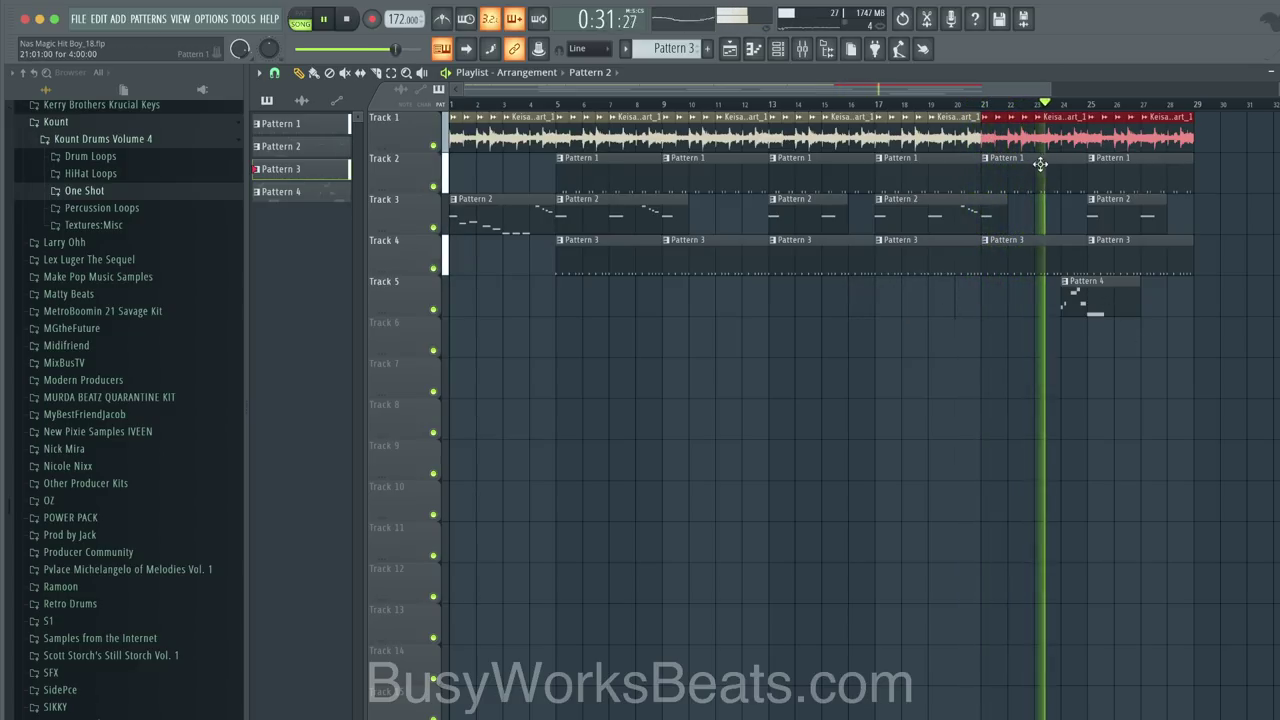
drag(1272, 303, 1000, 162)
super+click(1034, 226)
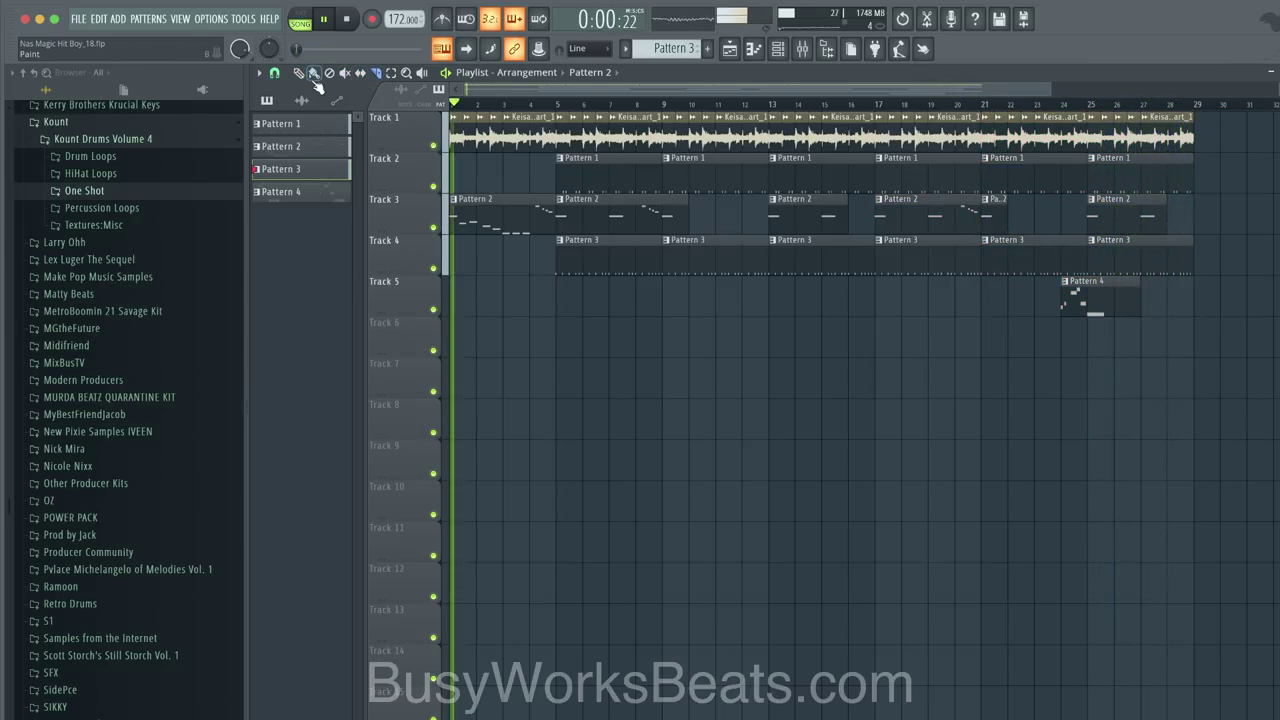
Step: Duplicate all clips between bars 21 and 29 so they repeat from bar 29, and save the project
drag(1215, 355, 1190, 137)
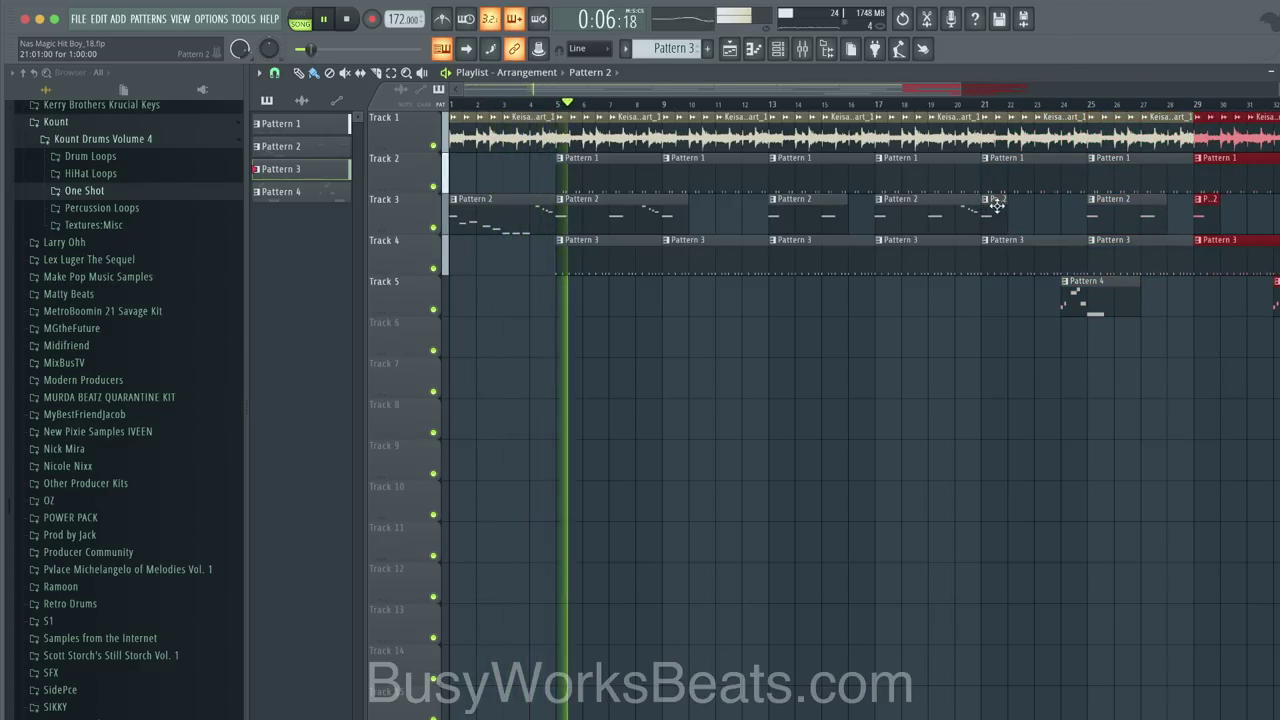
key(ctrl+s)
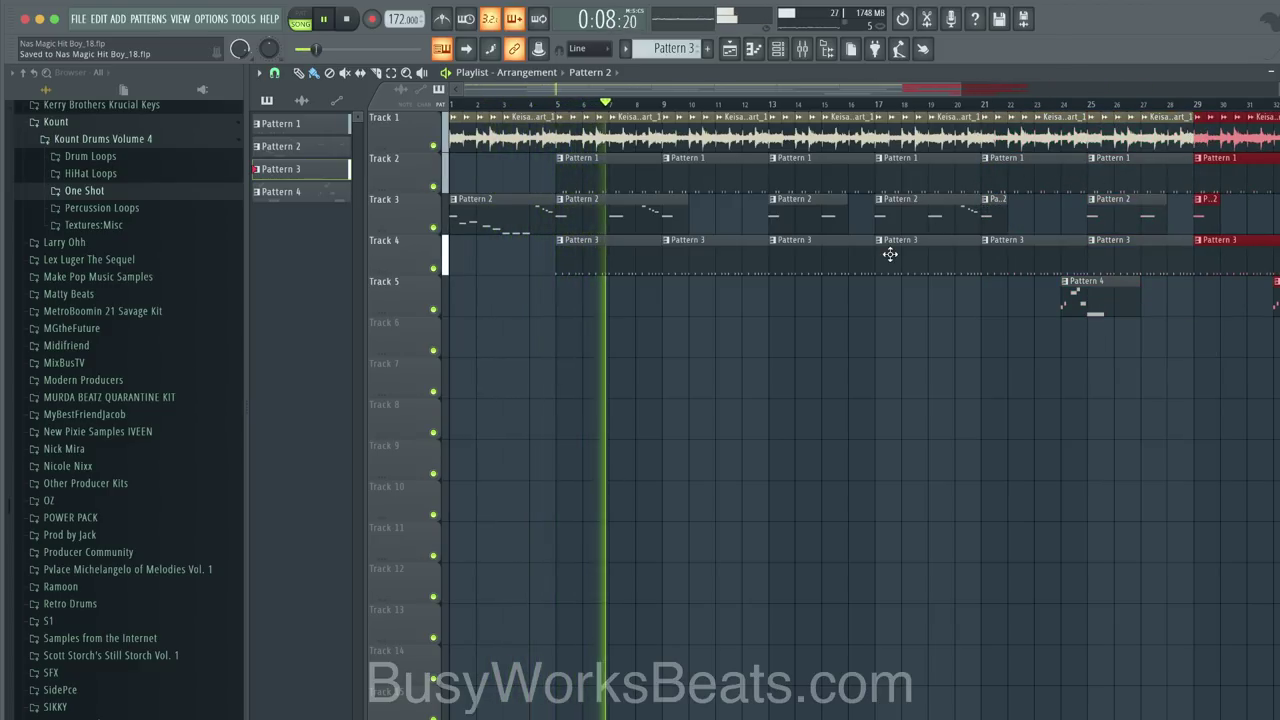
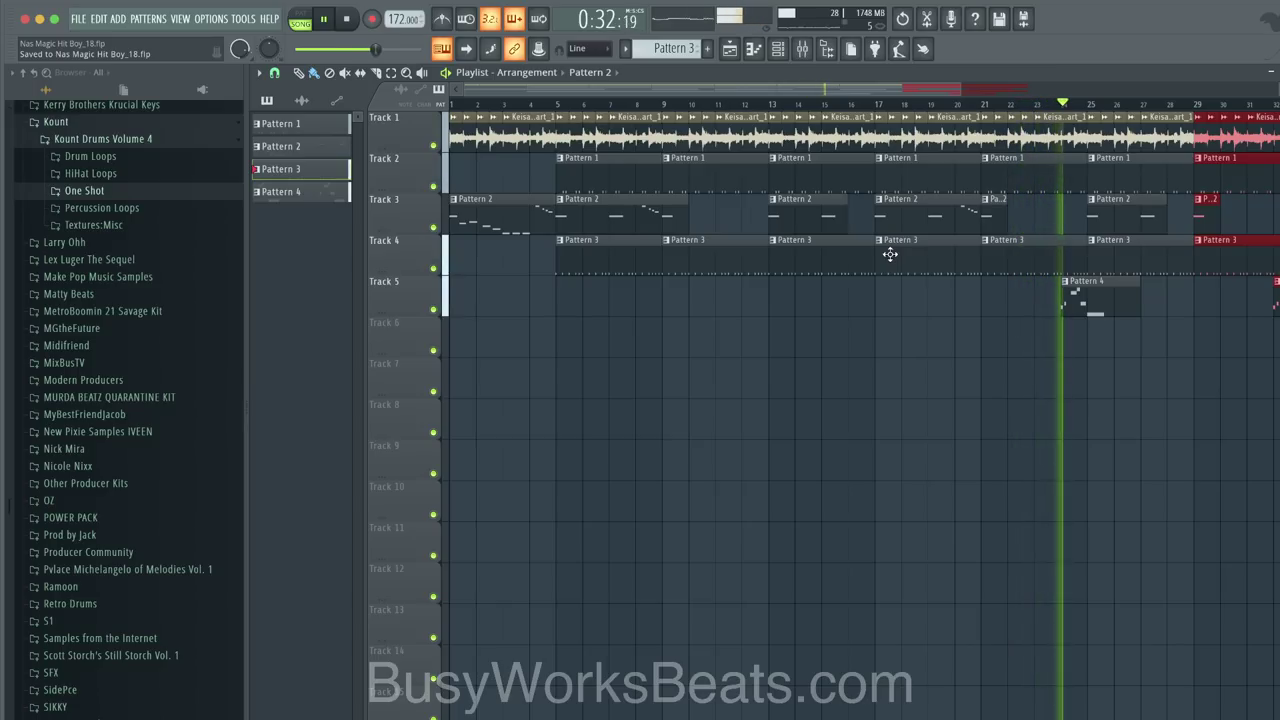
Step: Stop playback and set mixer track Insert 19 to record from MIC/LINE 3 as external input only
click(802, 50)
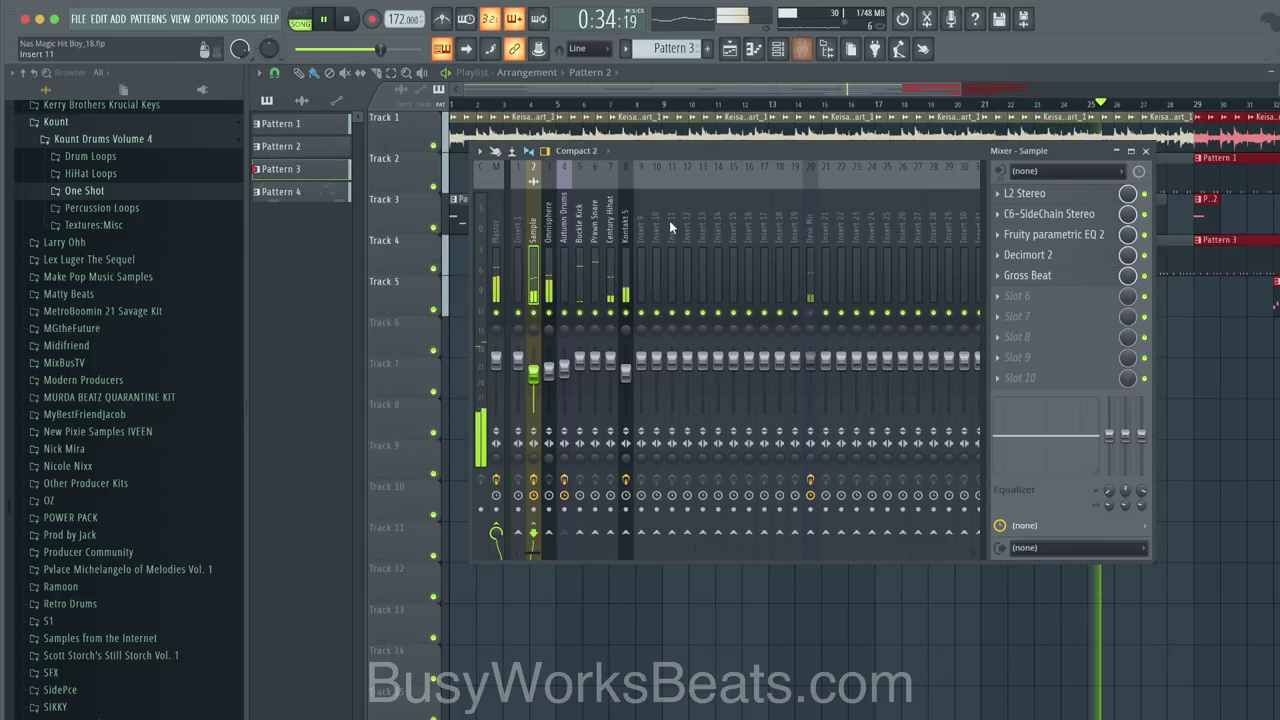
key(space)
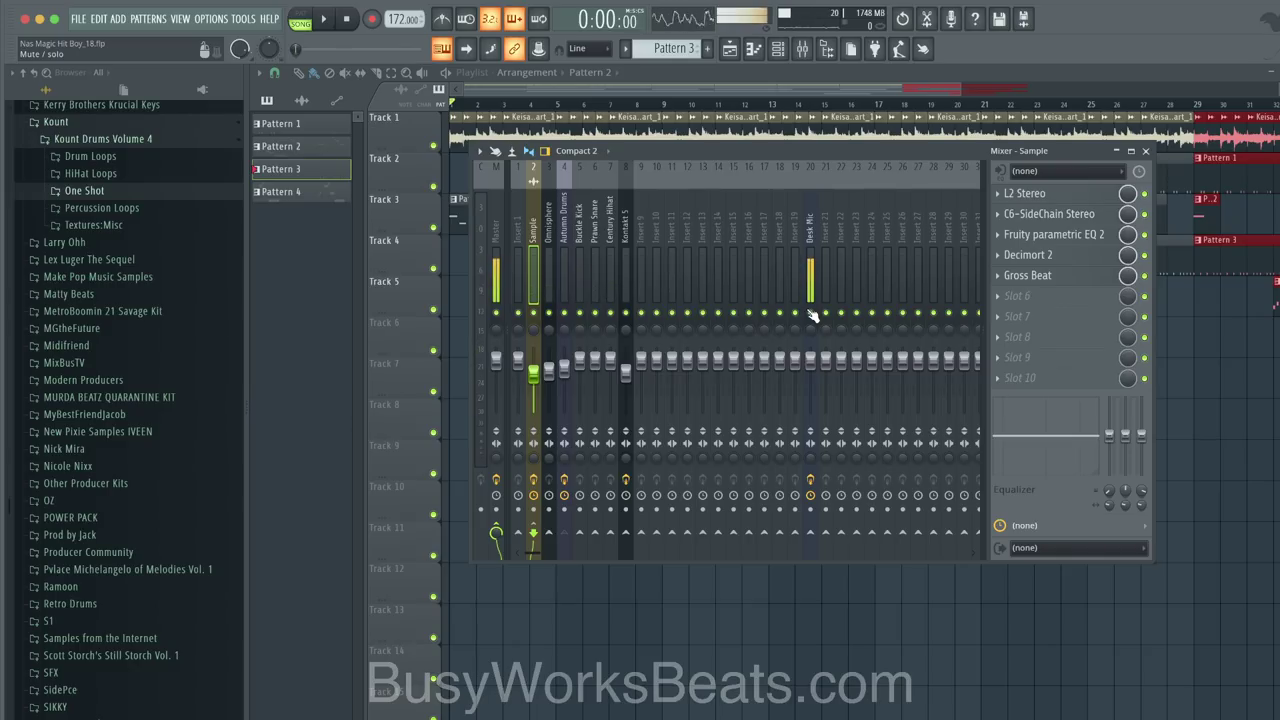
click(794, 207)
click(1060, 171)
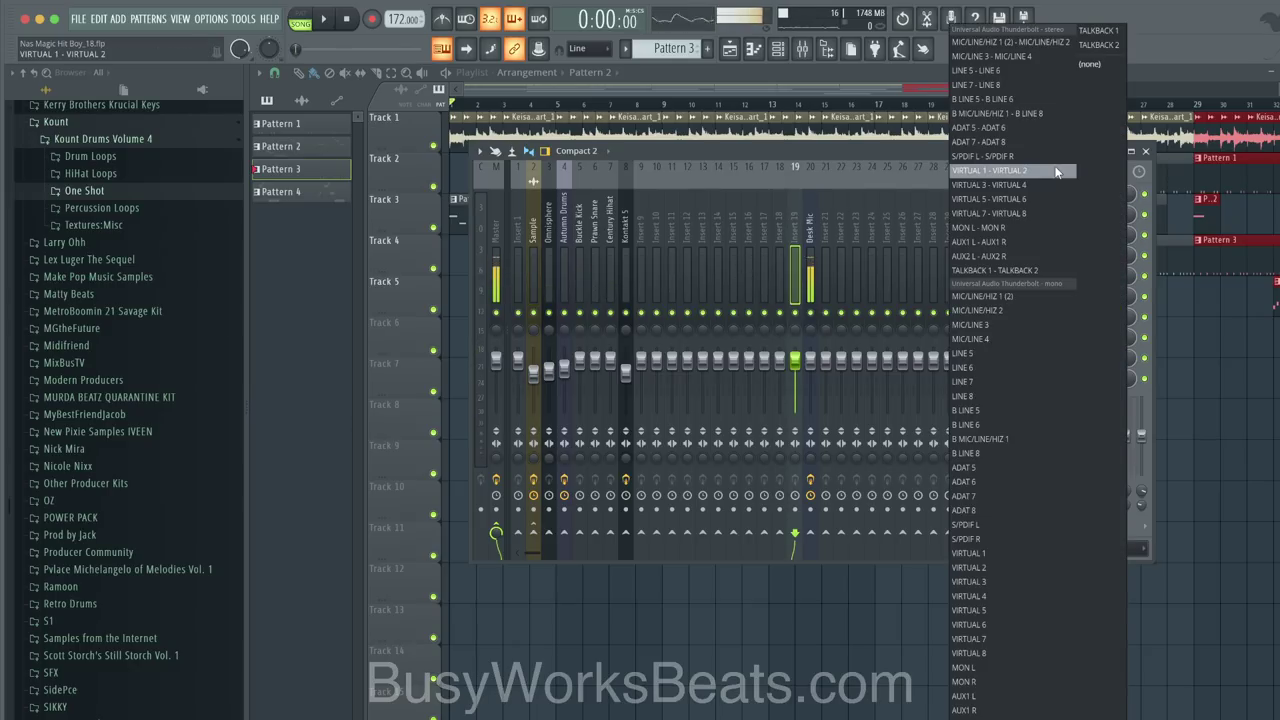
click(981, 326)
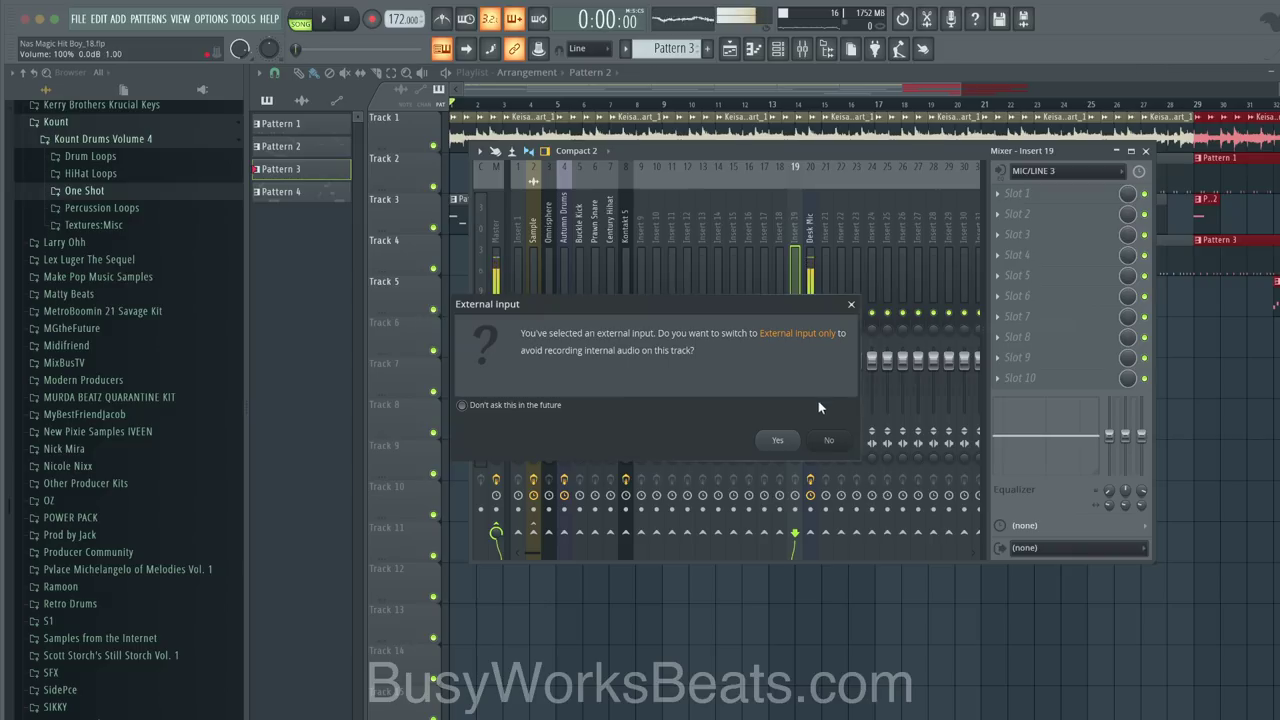
click(778, 440)
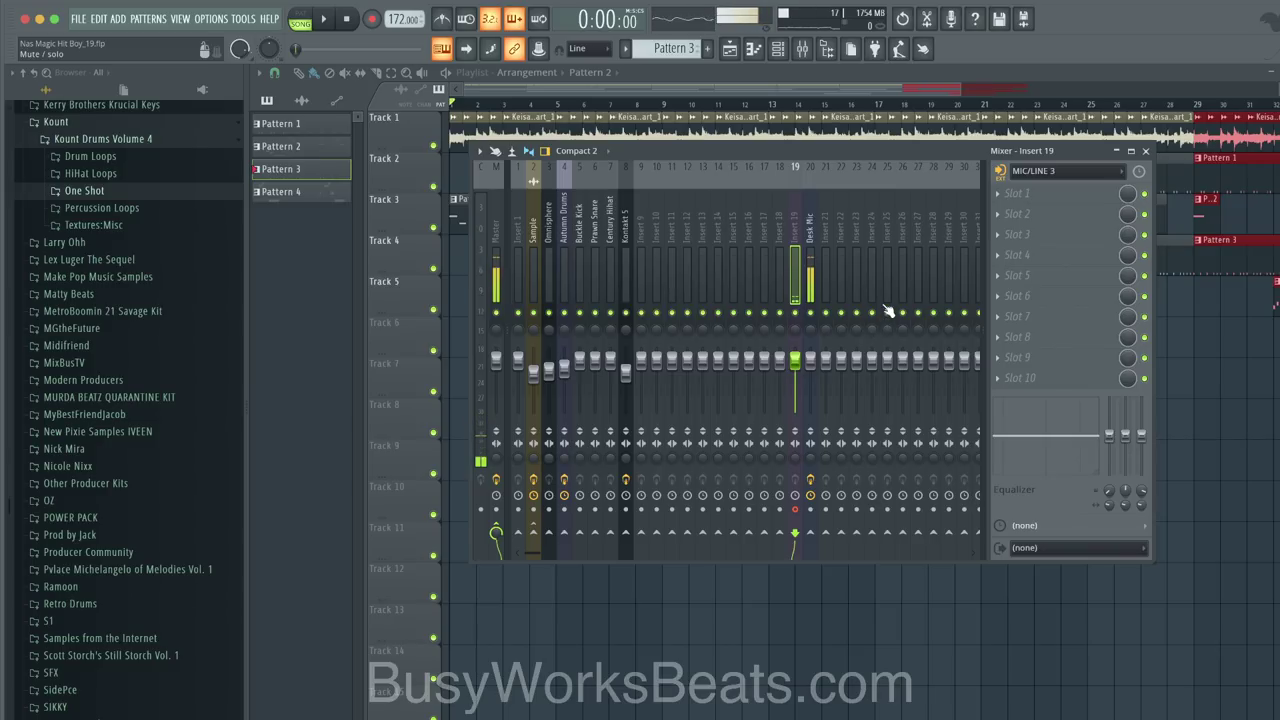
Step: Load the Studio Recording MIC FX state onto mixer track 19 and open its RVox plugin during playback
right_click(791, 245)
mouse_move(910, 360)
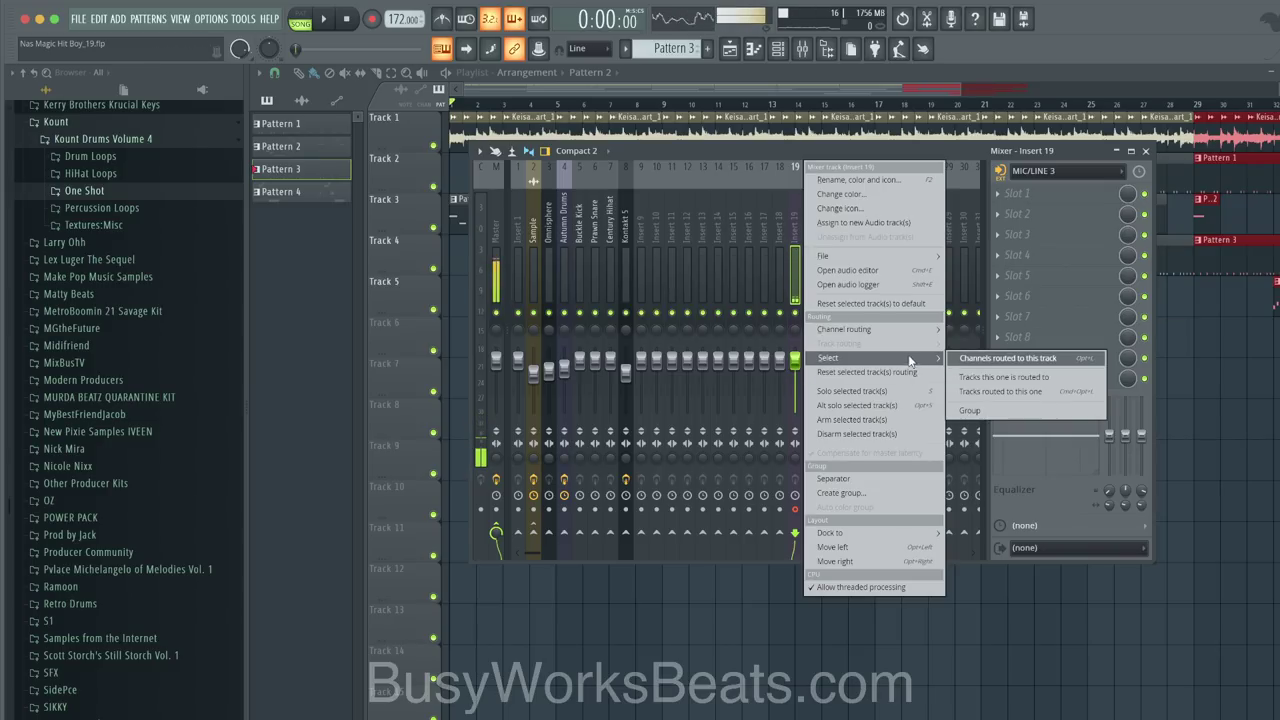
mouse_move(900, 257)
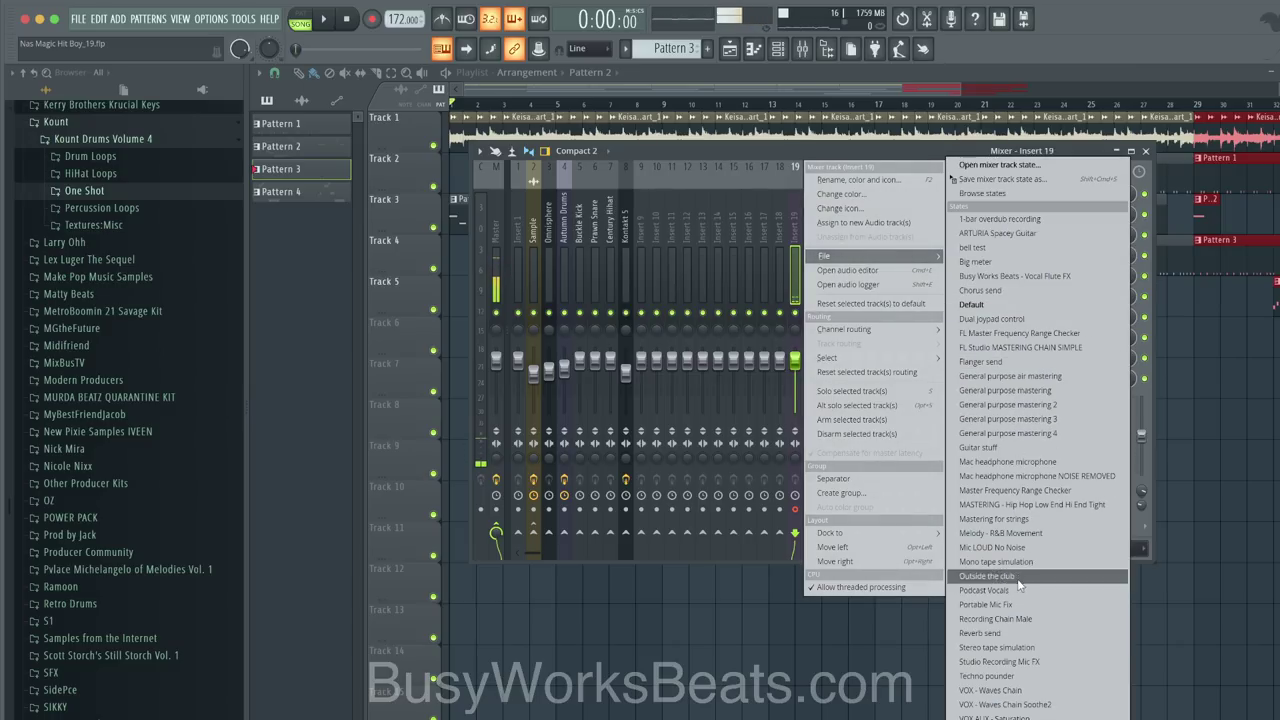
click(1008, 659)
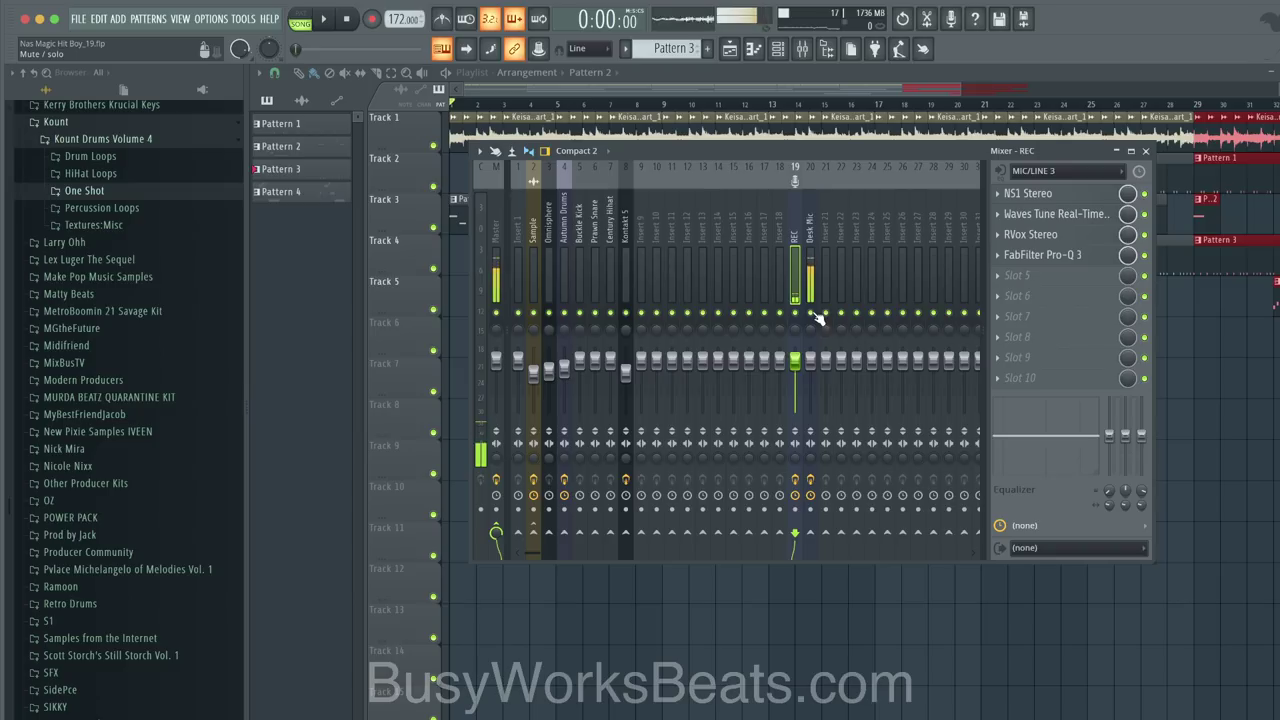
key(space)
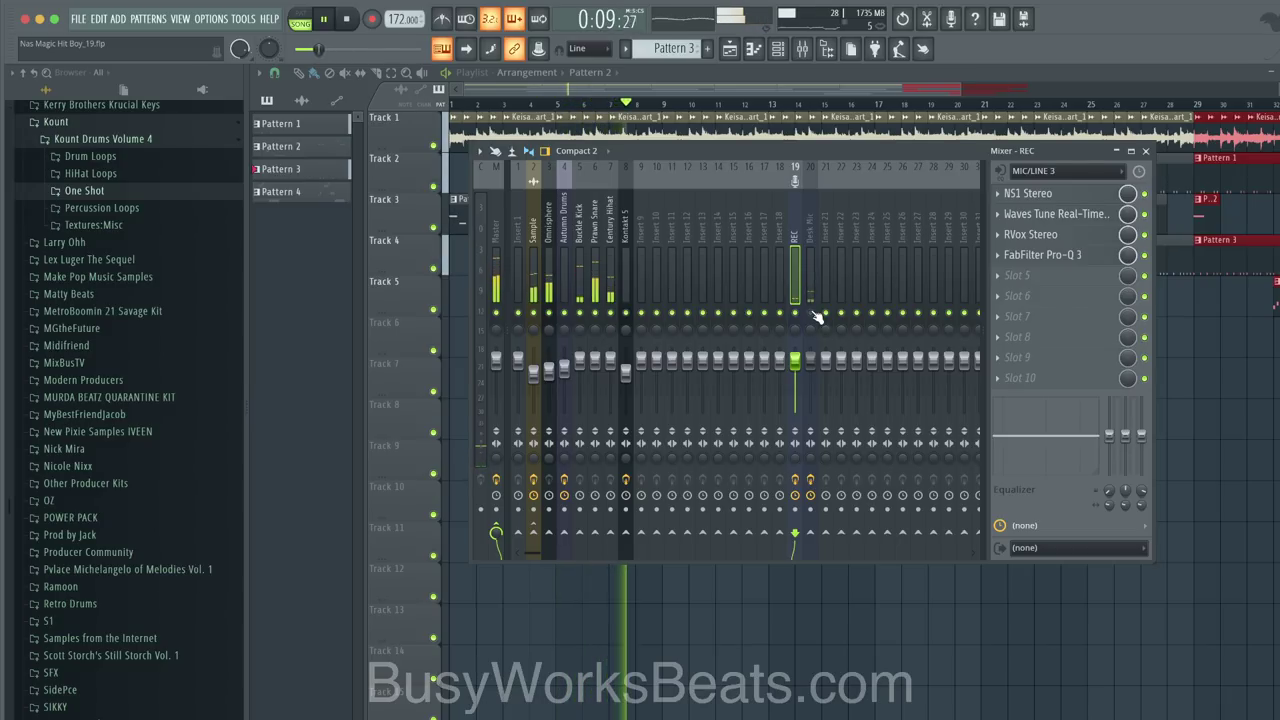
click(1032, 234)
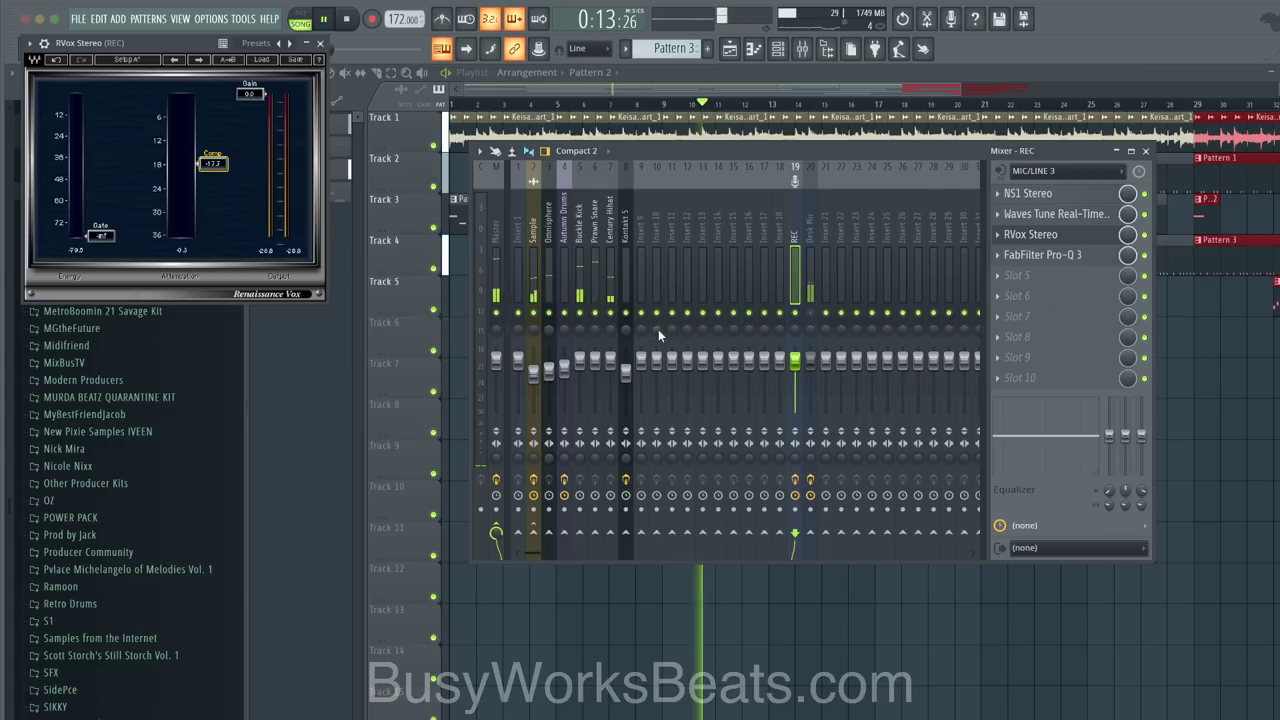
Step: Assign the REC mixer track to a new audio track in the playlist
click(691, 618)
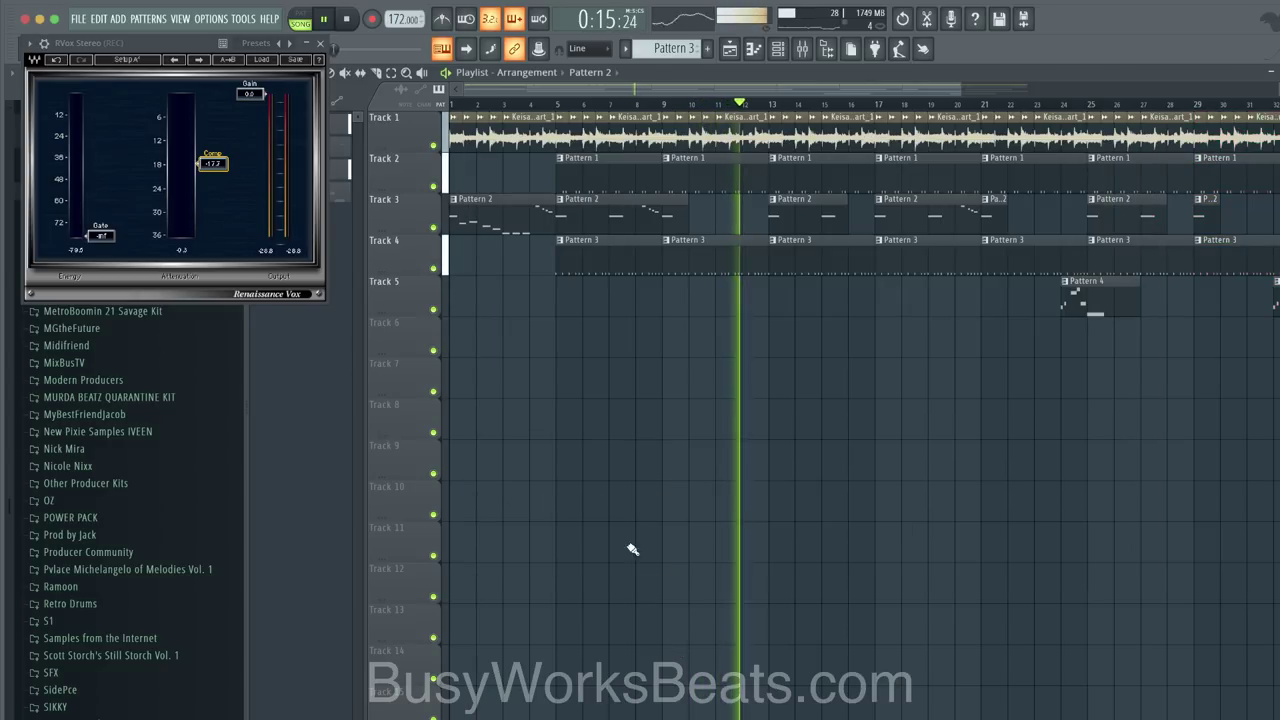
click(806, 49)
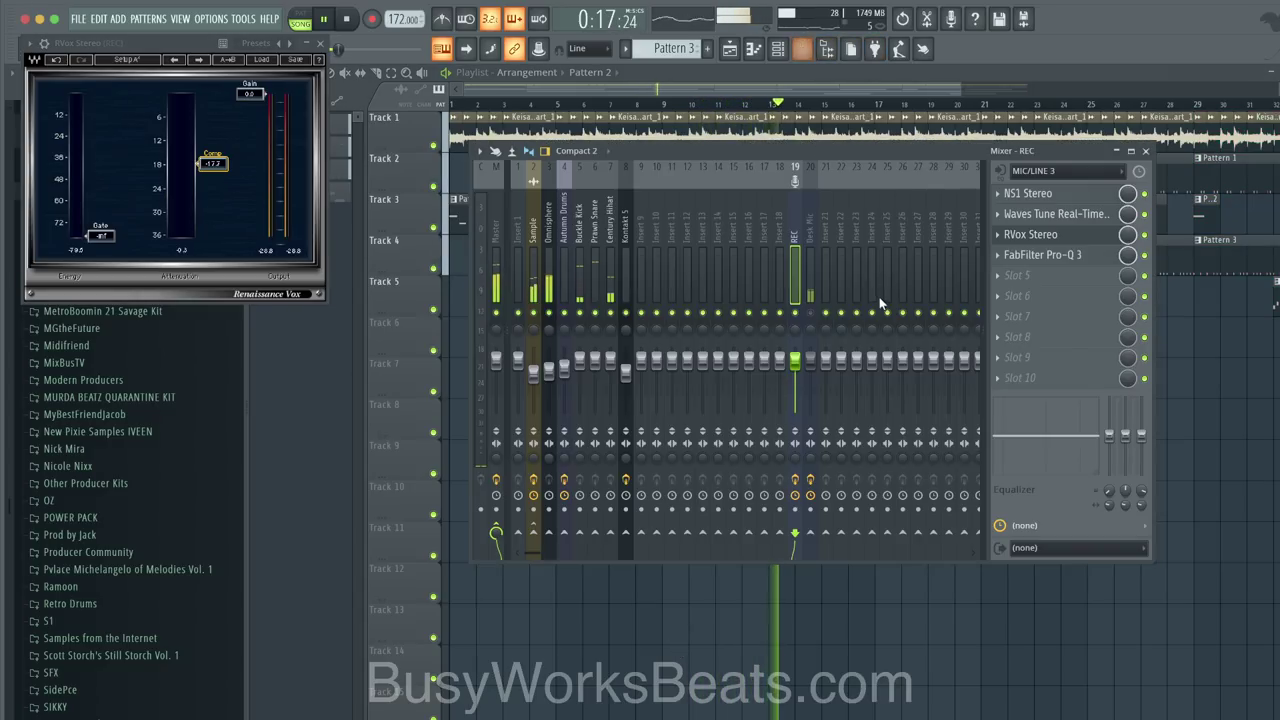
right_click(800, 163)
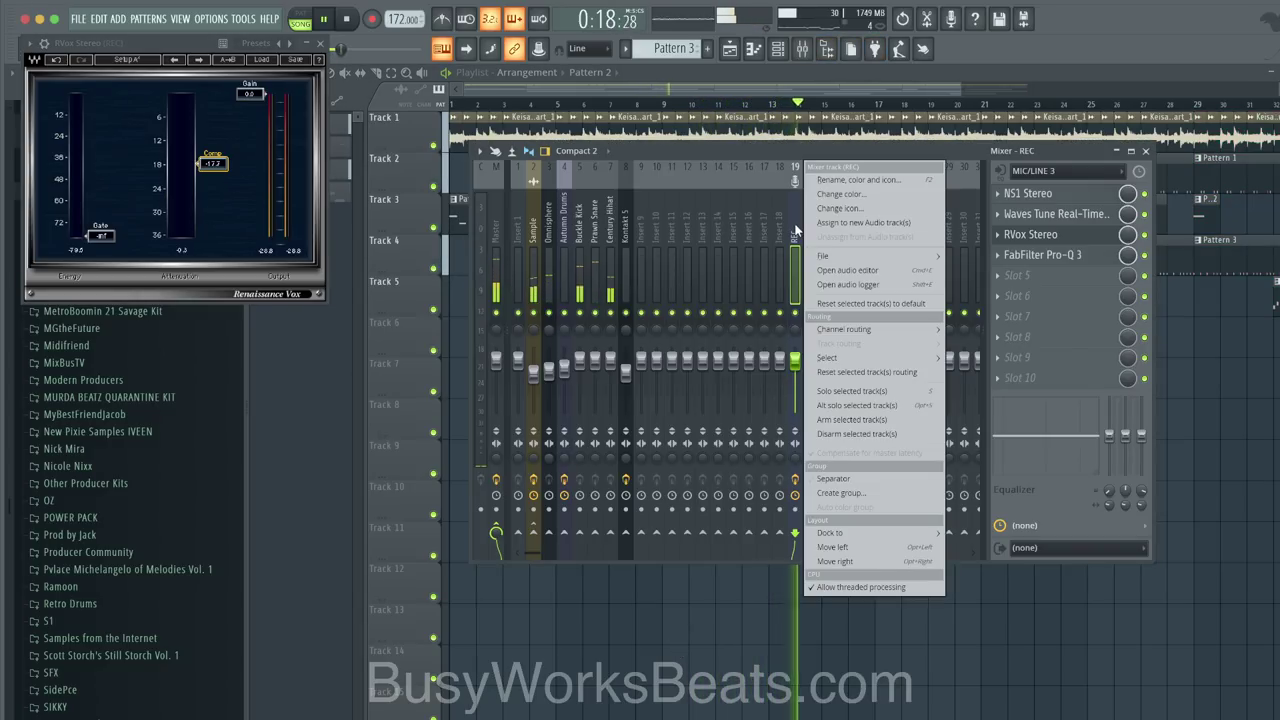
click(855, 223)
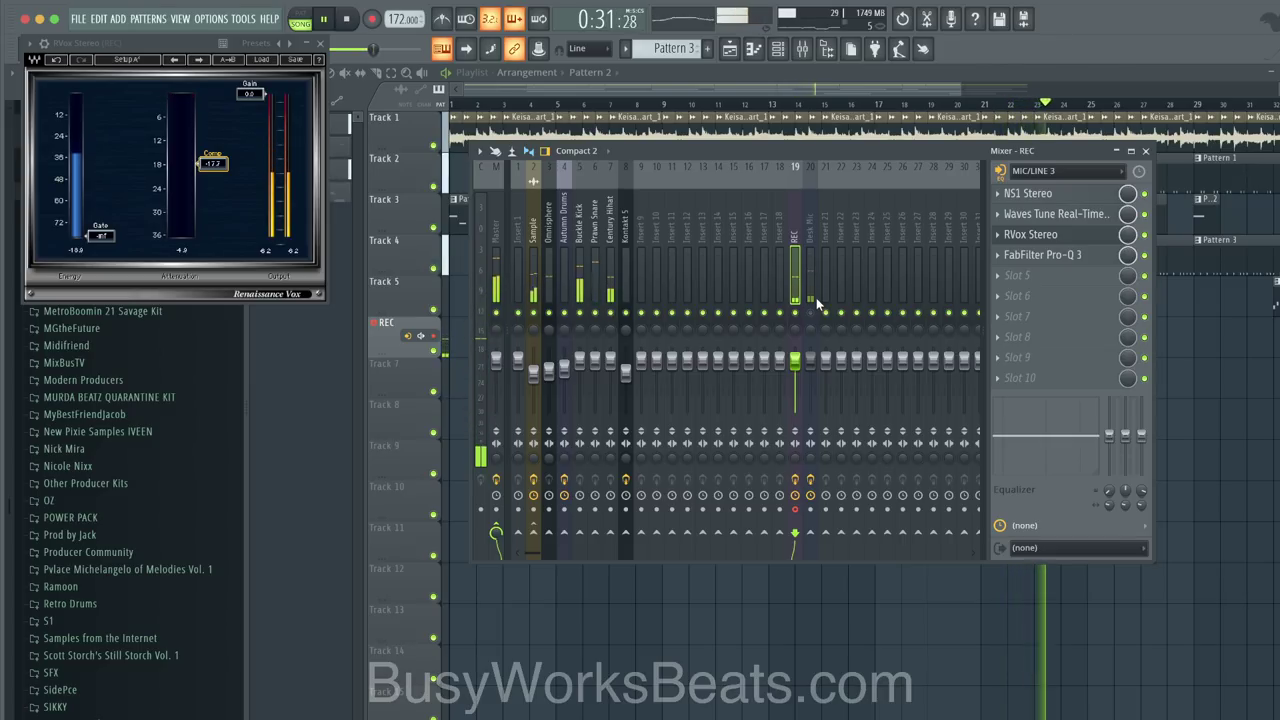
Step: Add DeEsser Stereo to slot 5 of the REC track with the Male Ess preset, and close the open plugin windows
click(1022, 275)
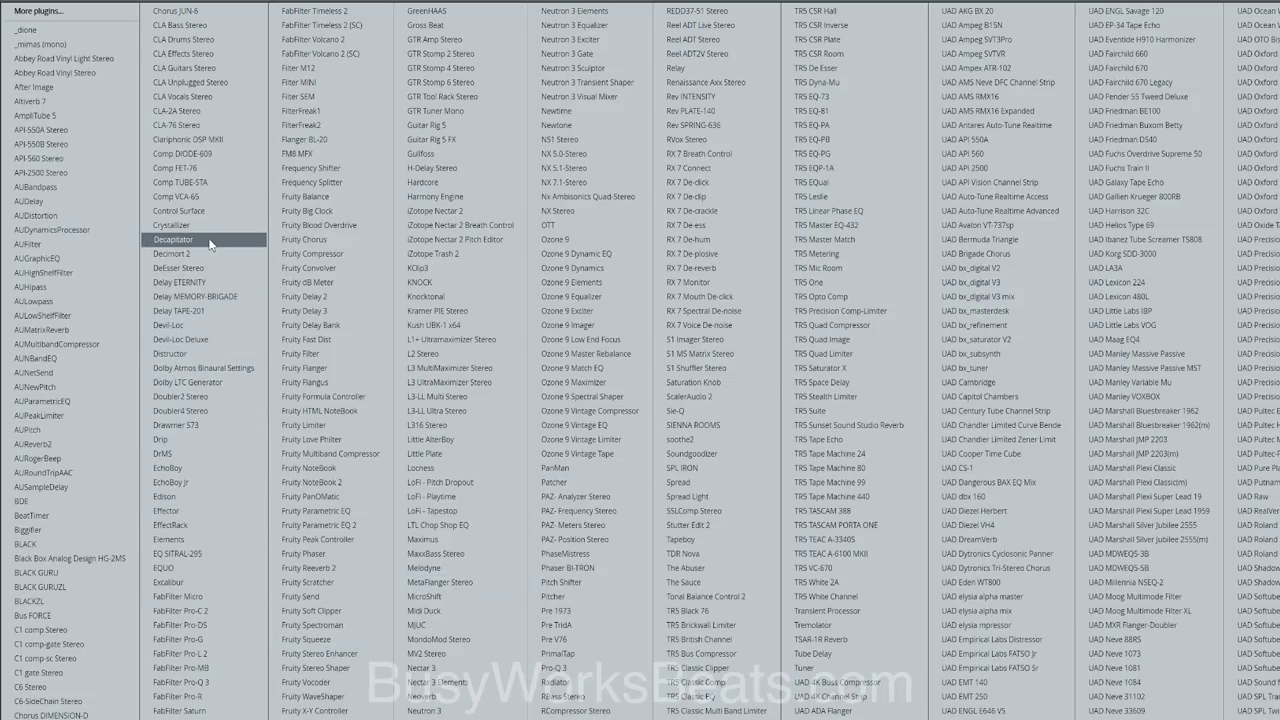
click(190, 268)
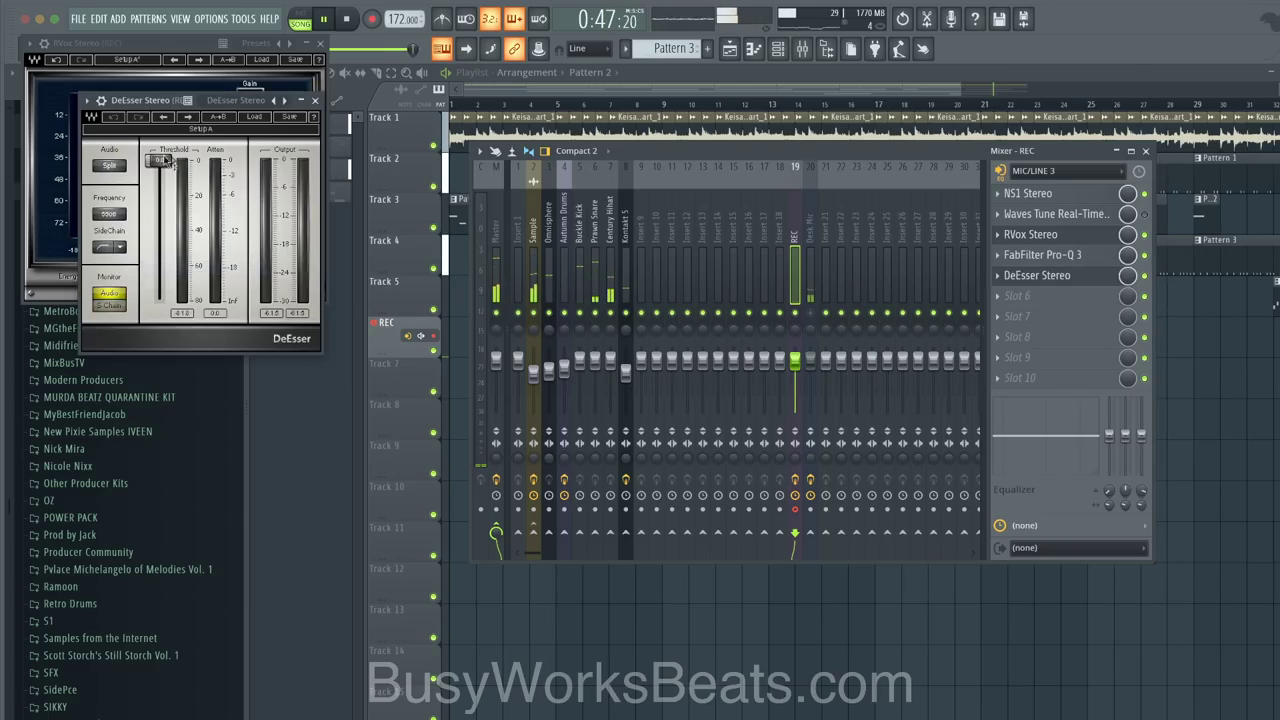
click(256, 117)
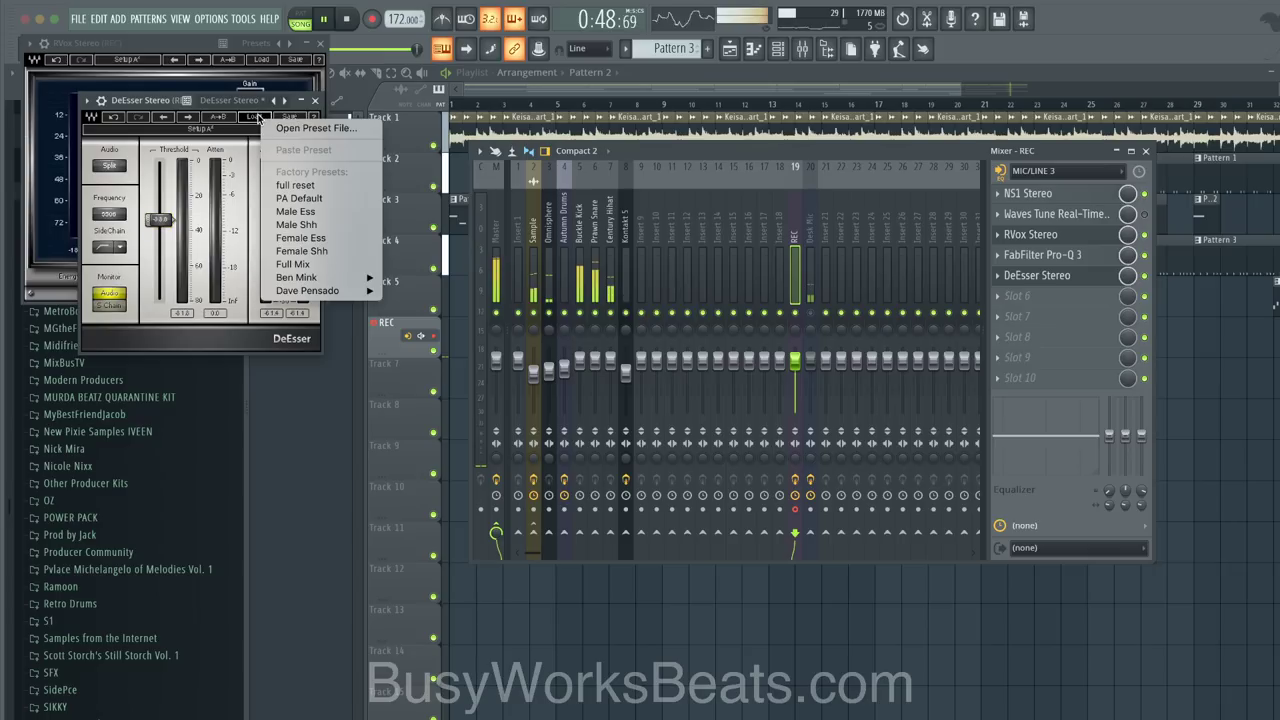
click(313, 215)
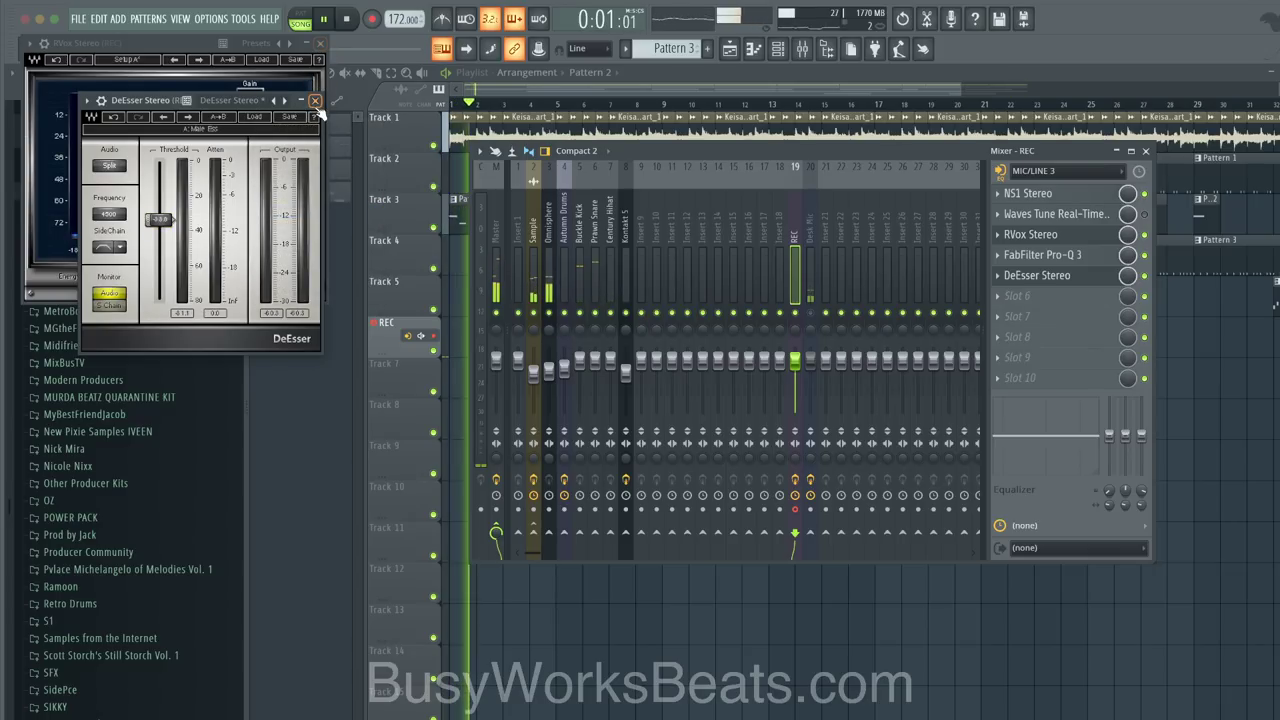
click(315, 101)
click(320, 43)
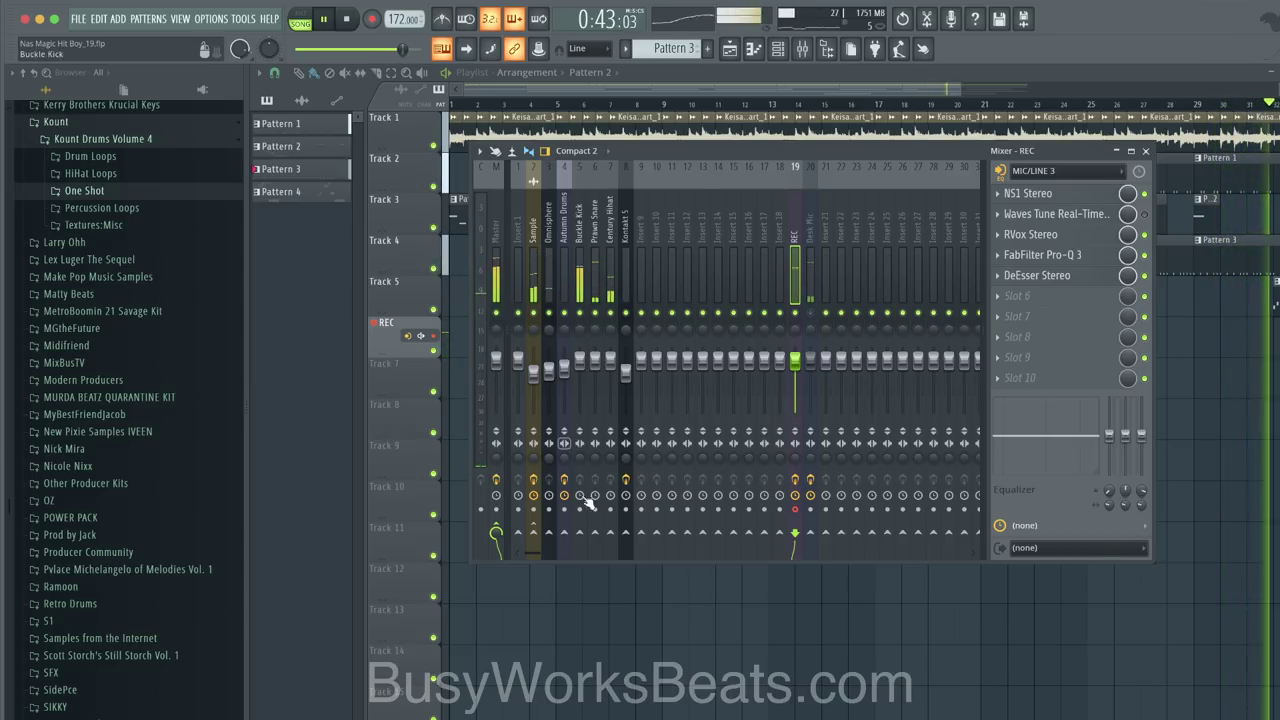
Step: Stop playback and record a take from bar 1 to about bar 9 into the playlist as an audio clip
key(F9)
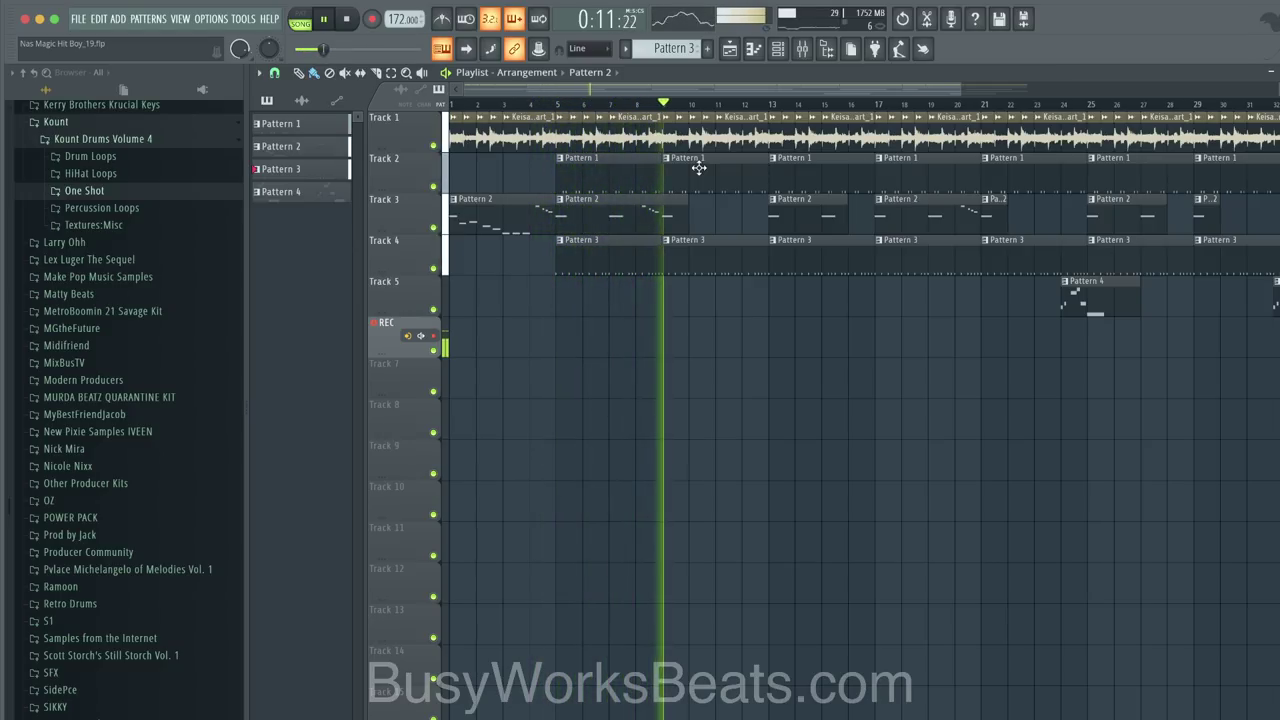
key(space)
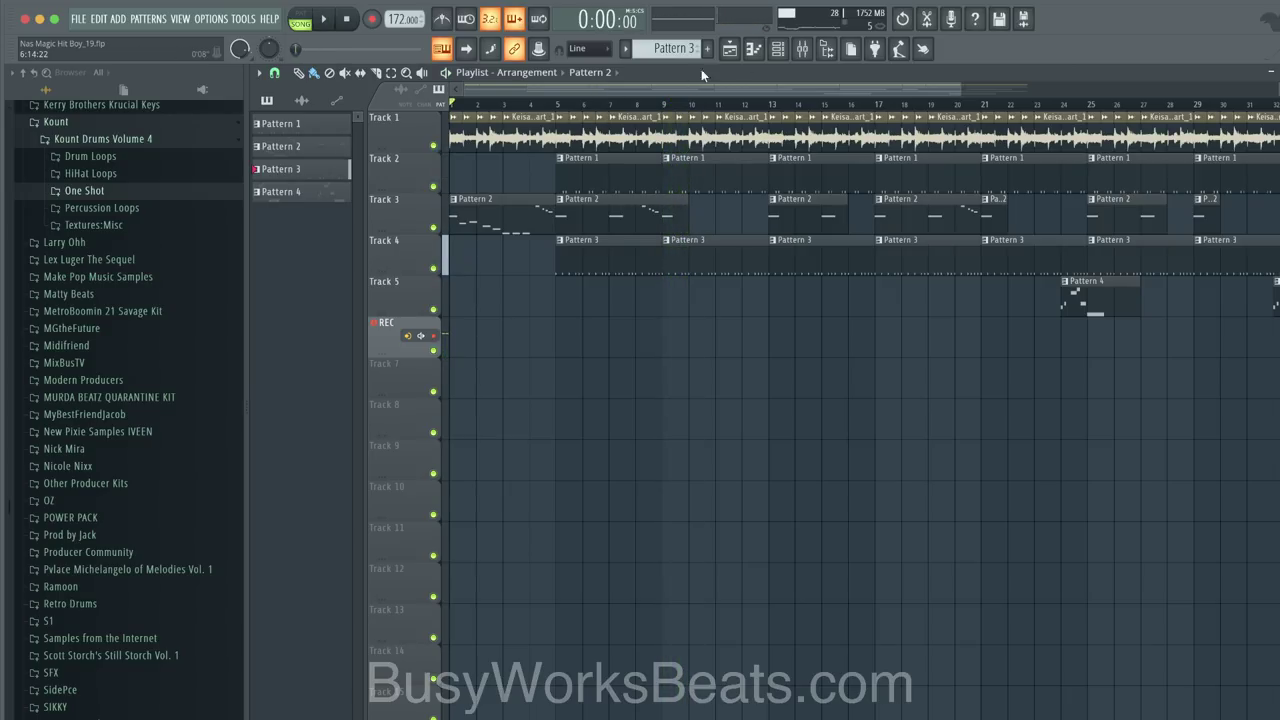
click(802, 52)
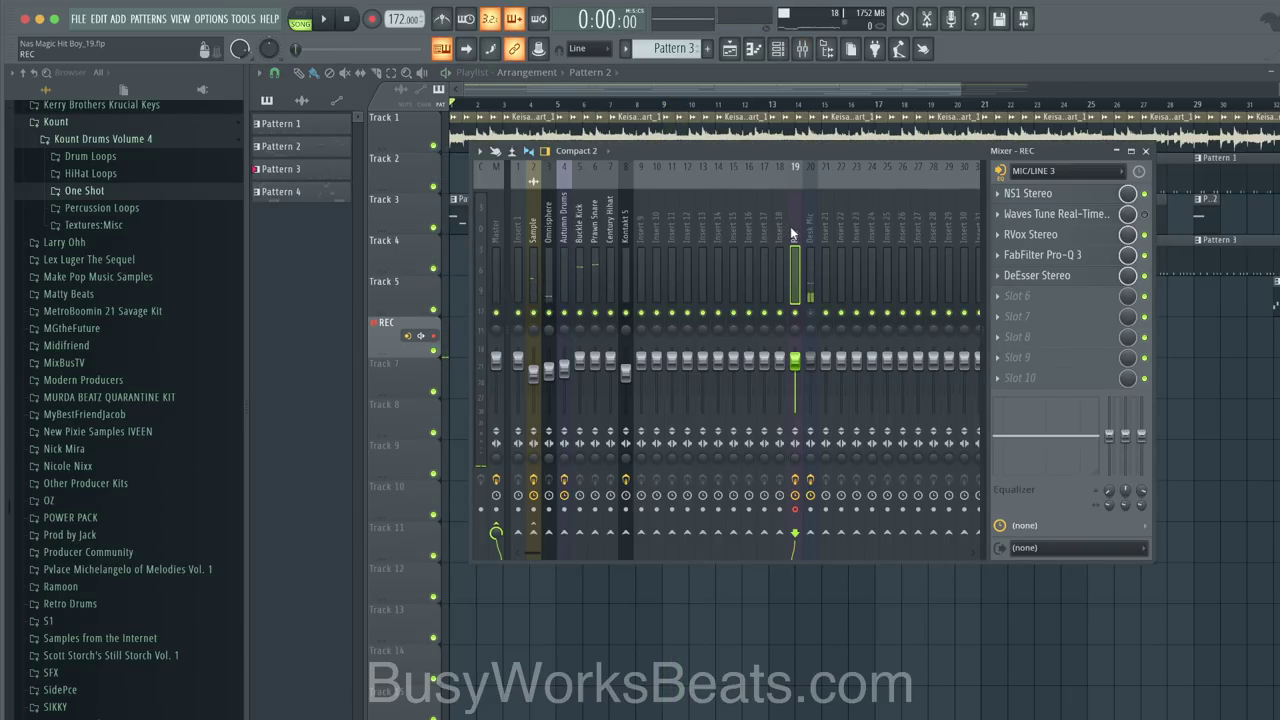
click(371, 19)
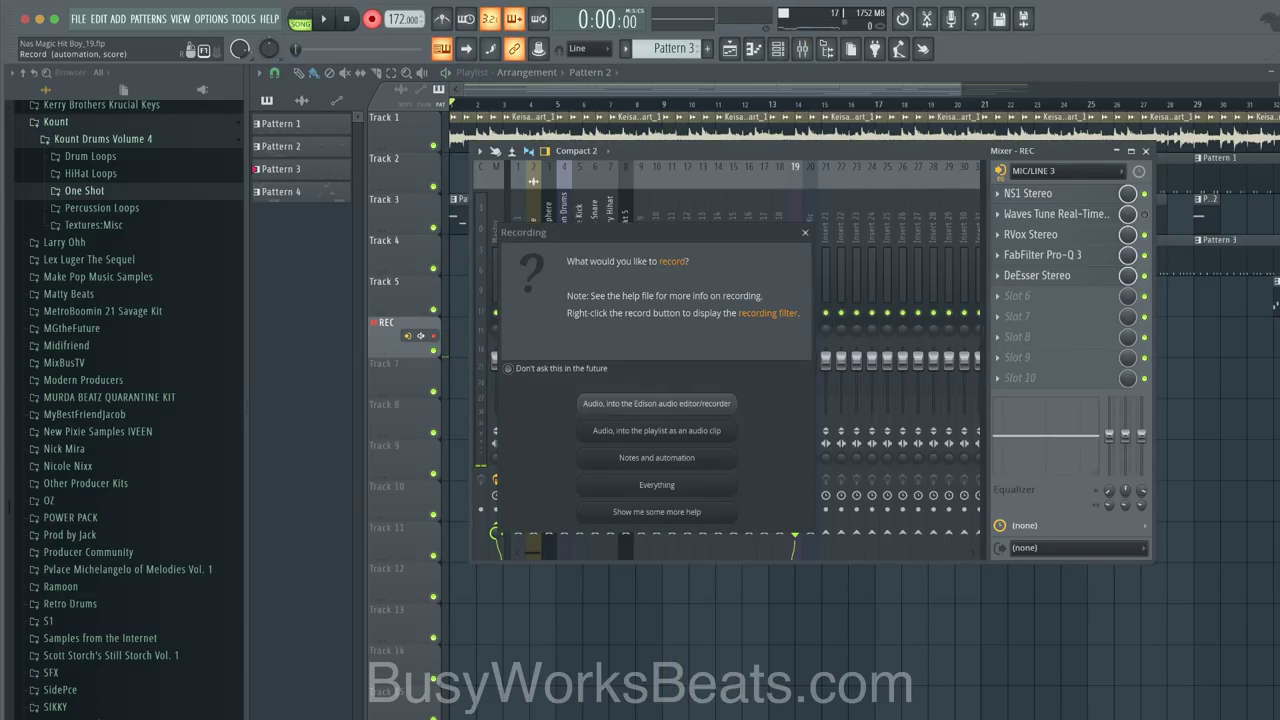
click(633, 431)
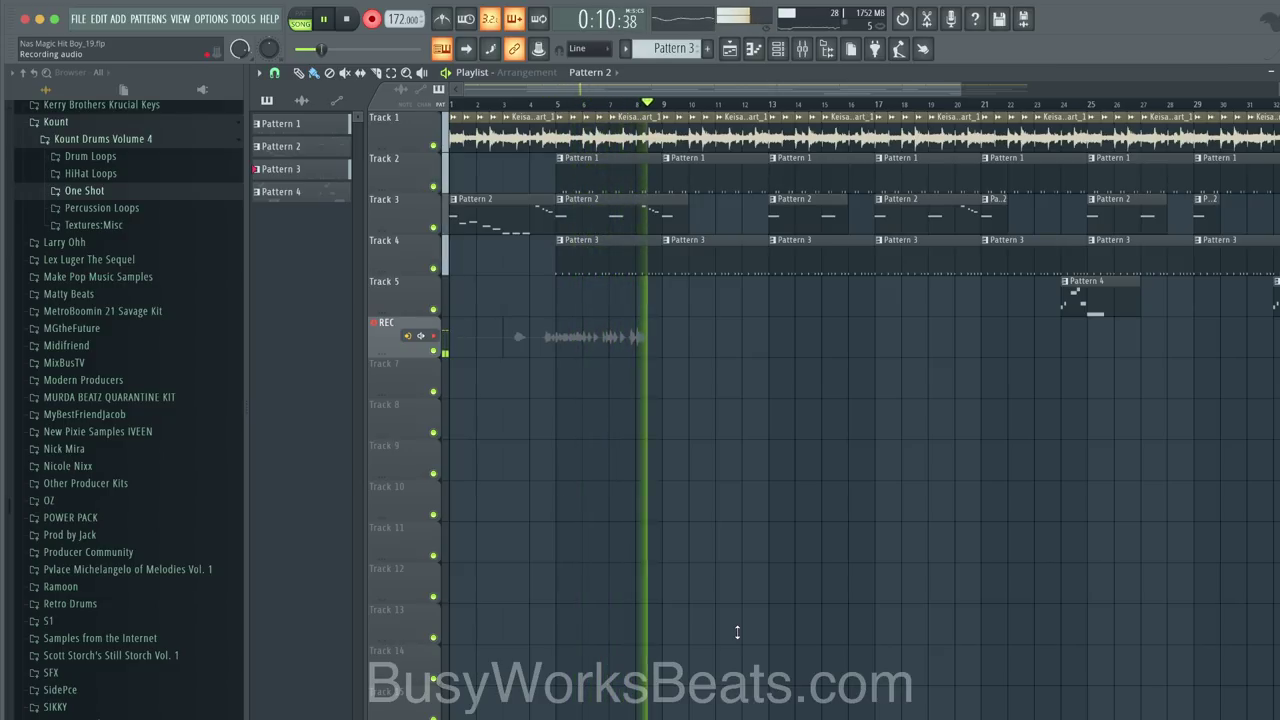
key(space)
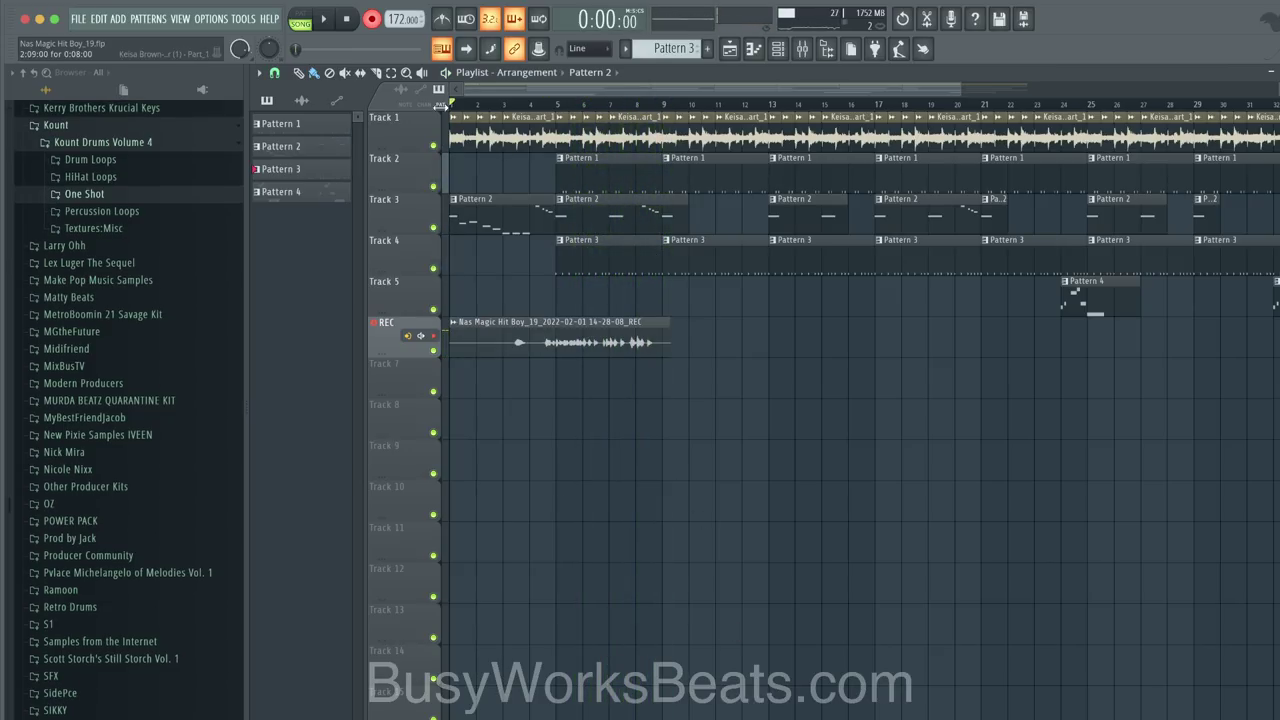
Step: Play back the recorded take and route its channel to mixer track 9
click(563, 118)
key(Escape)
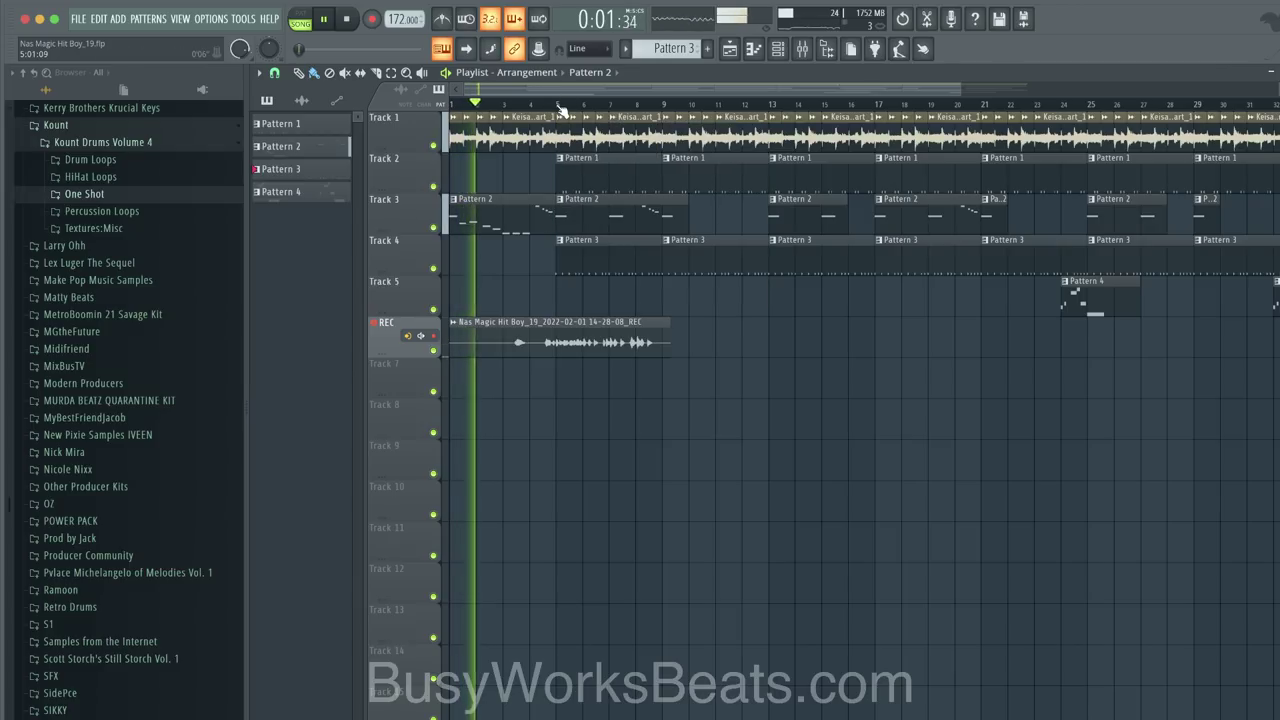
click(782, 52)
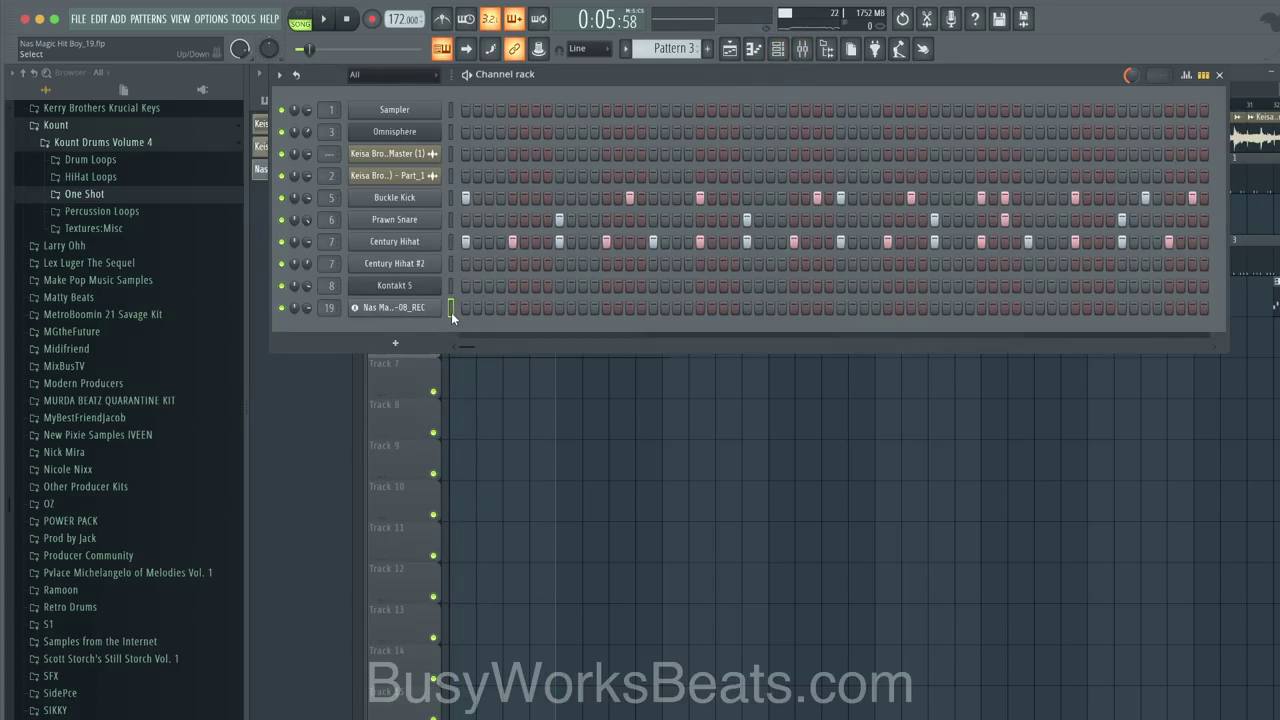
key(super+l)
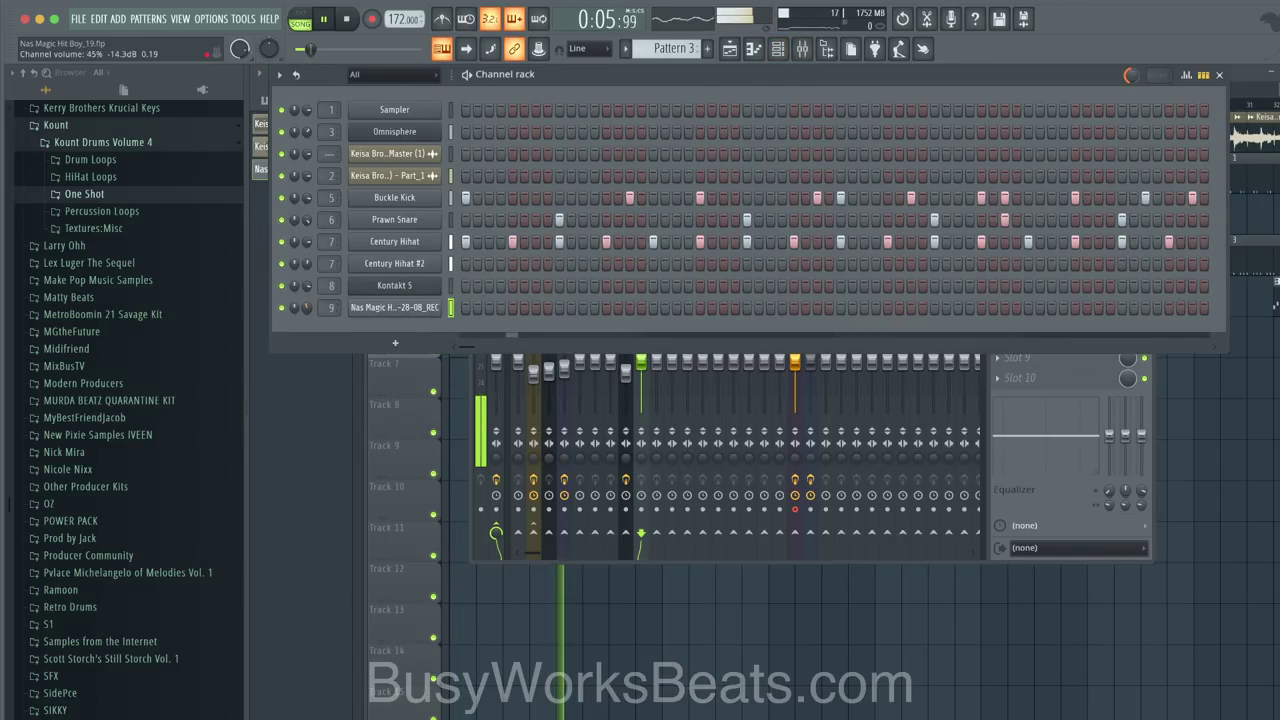
click(1028, 485)
click(803, 213)
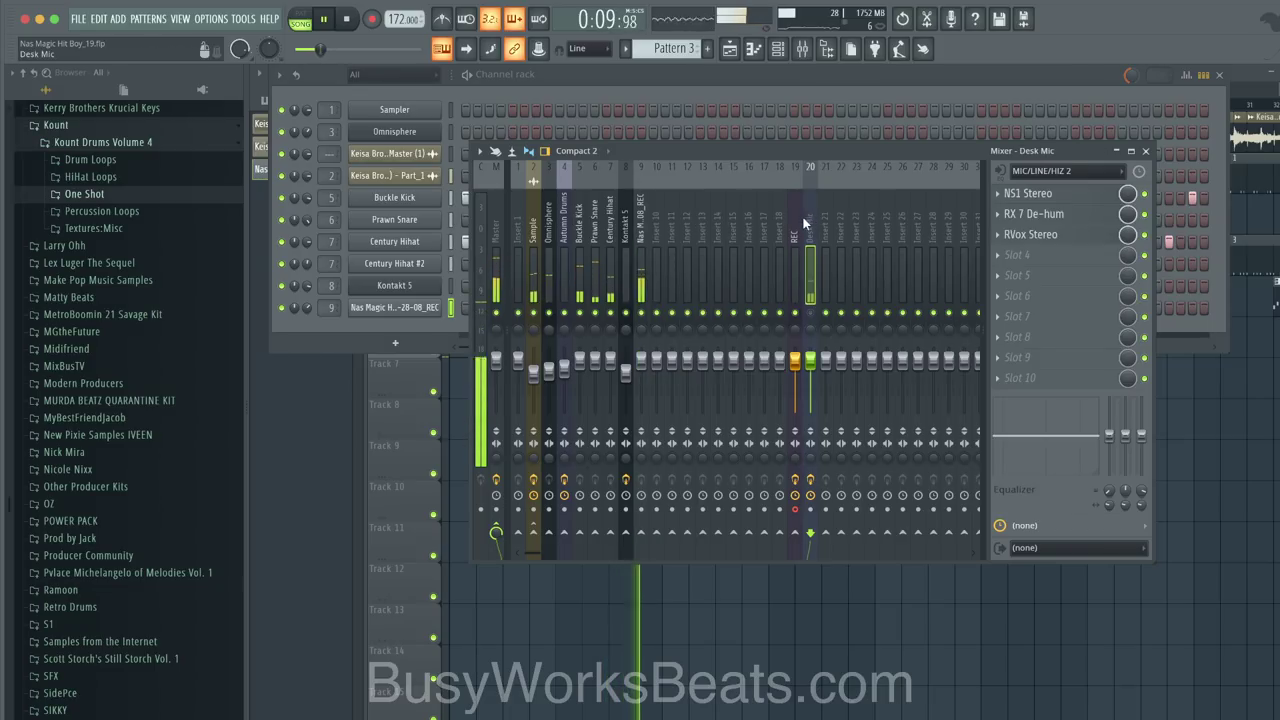
click(518, 593)
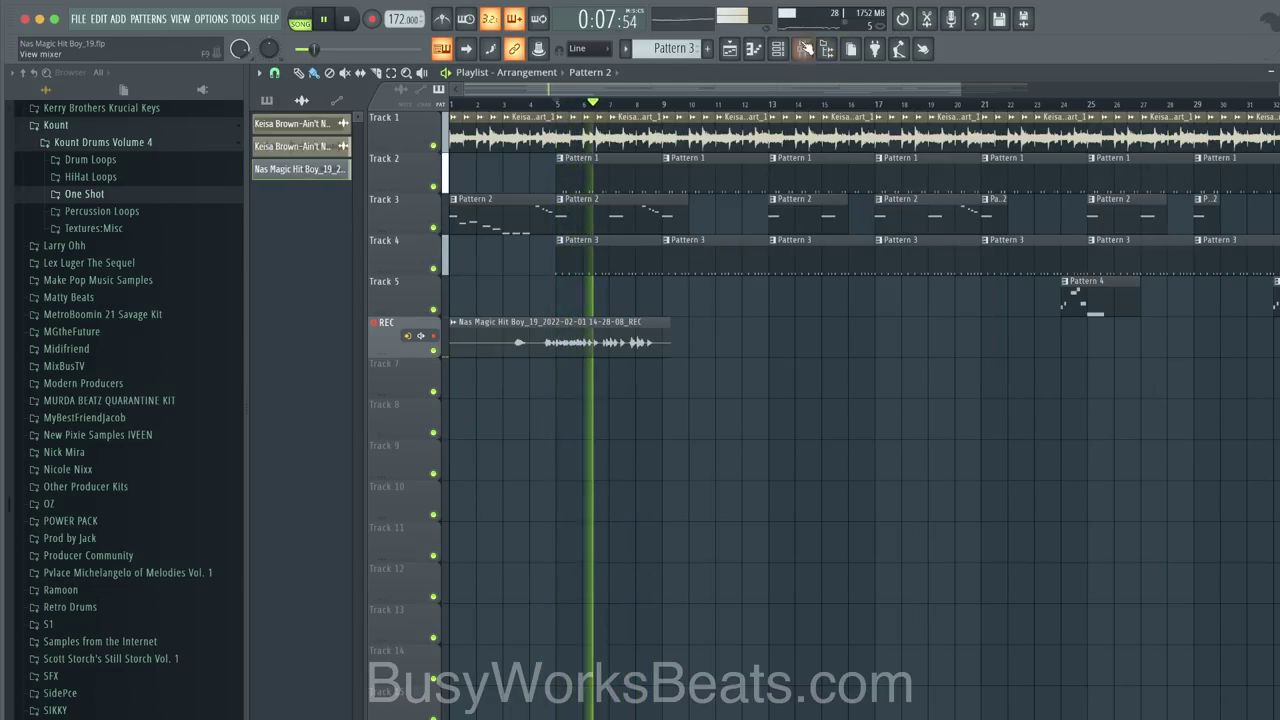
Step: Record a second take on the REC track from about bar 7 to bar 13 as a playlist audio clip
drag(557, 104, 820, 128)
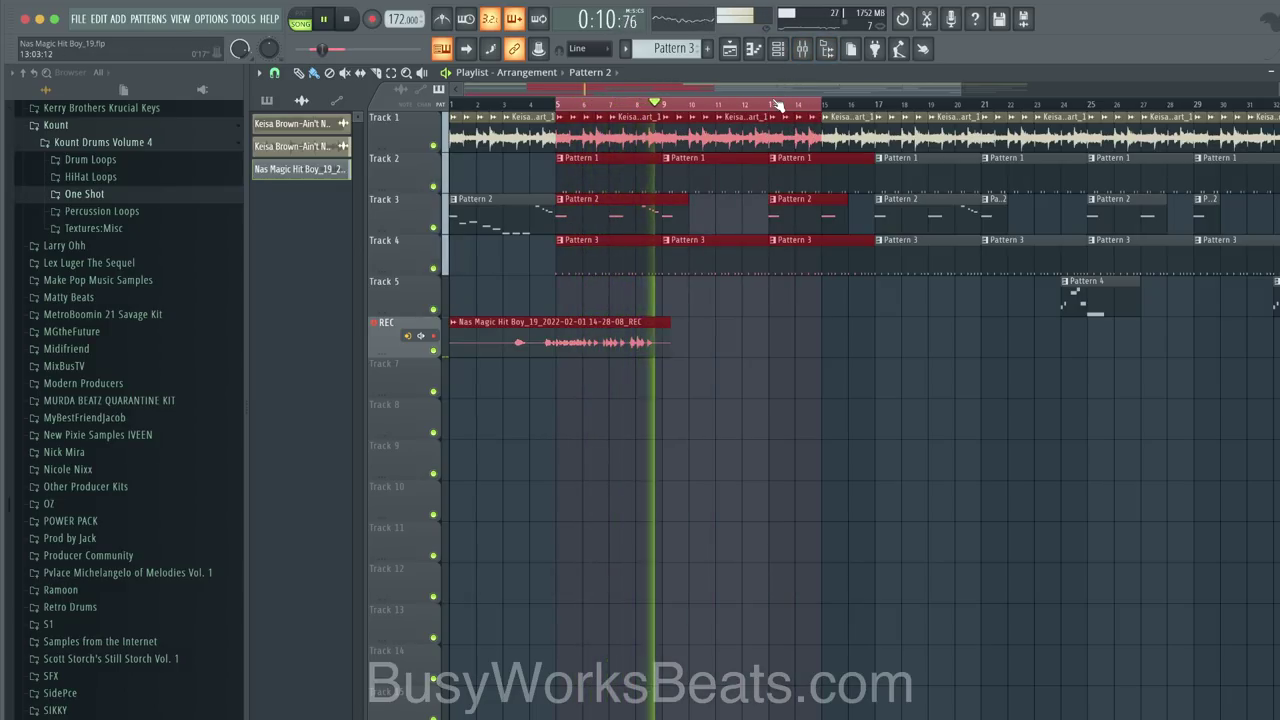
right_click(778, 106)
key(space)
click(802, 50)
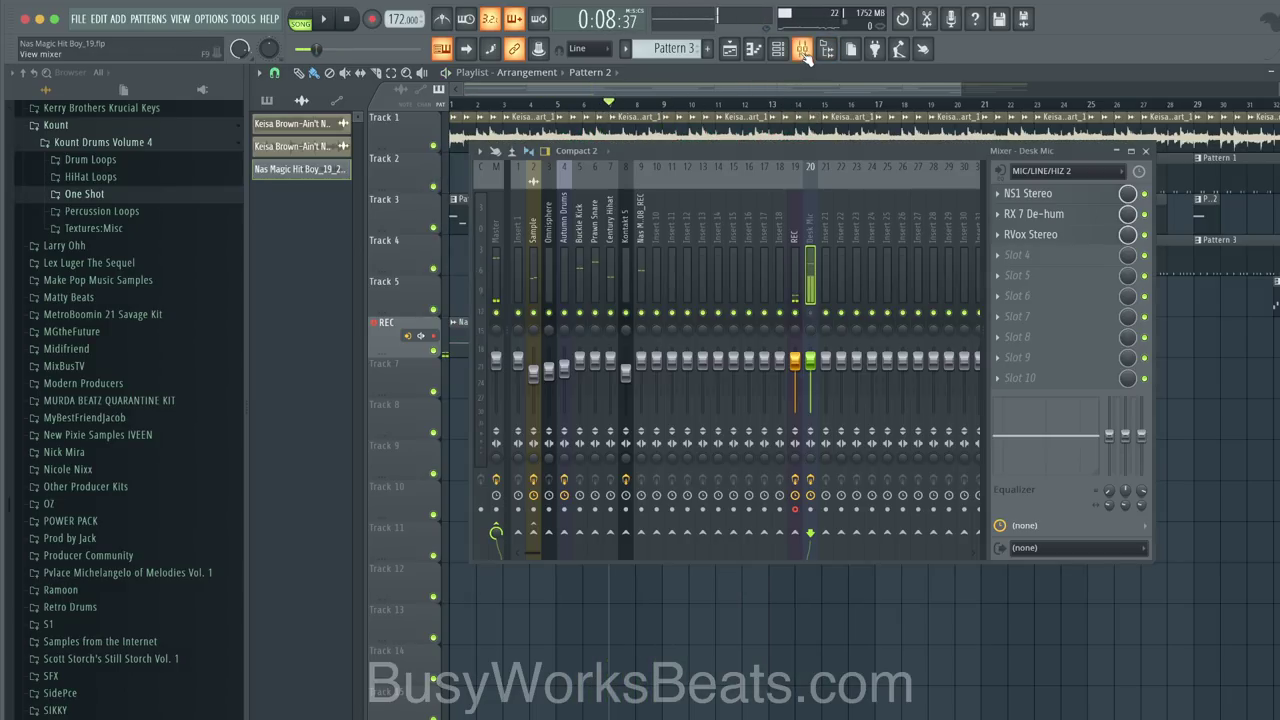
click(796, 239)
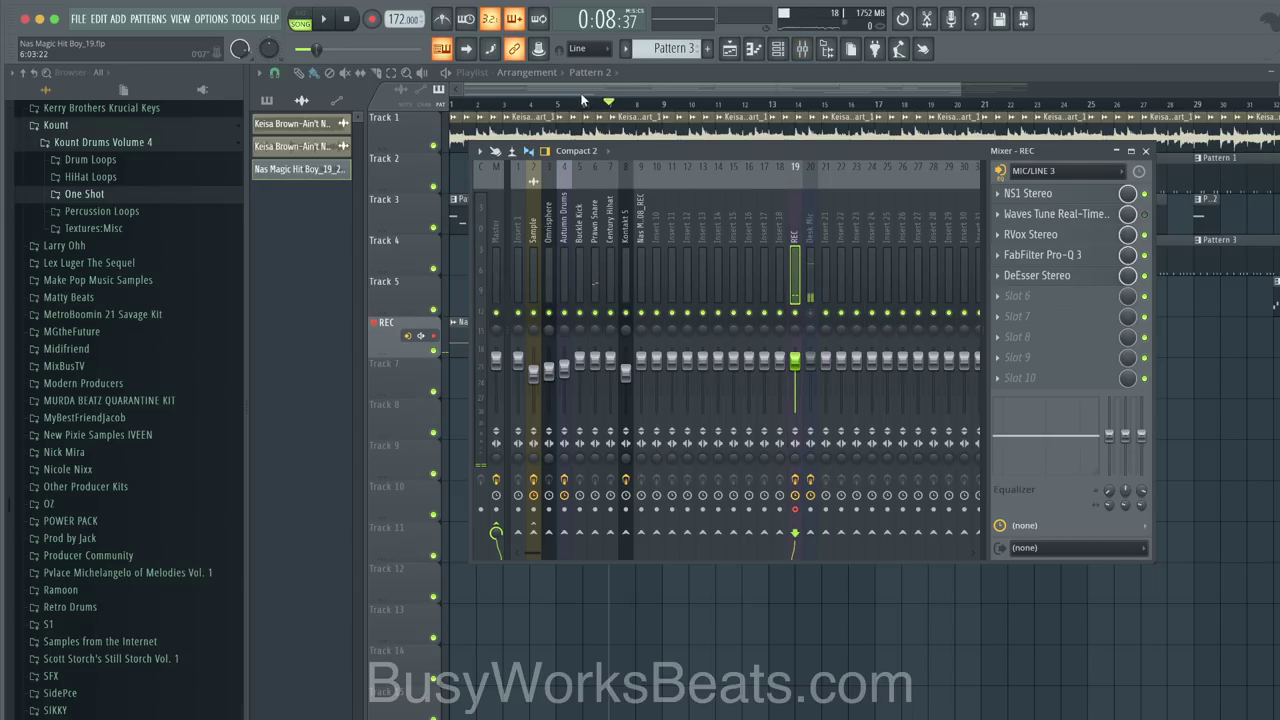
click(371, 19)
click(617, 436)
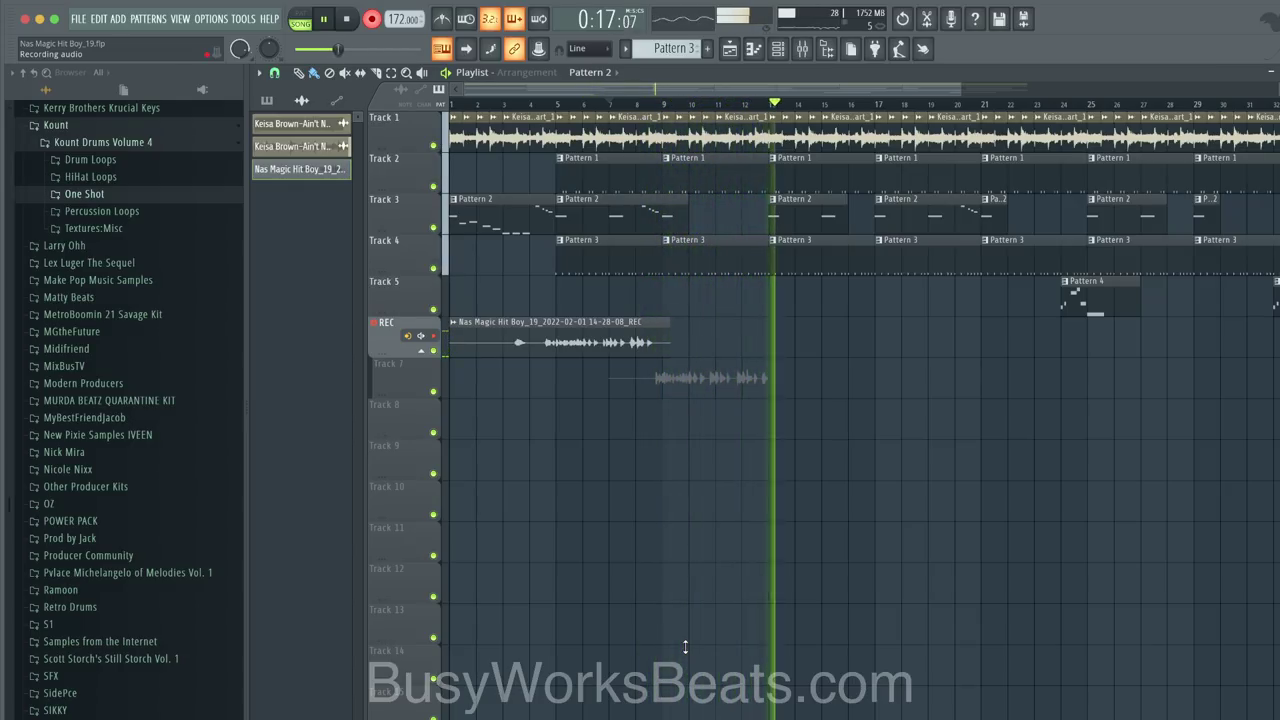
key(space)
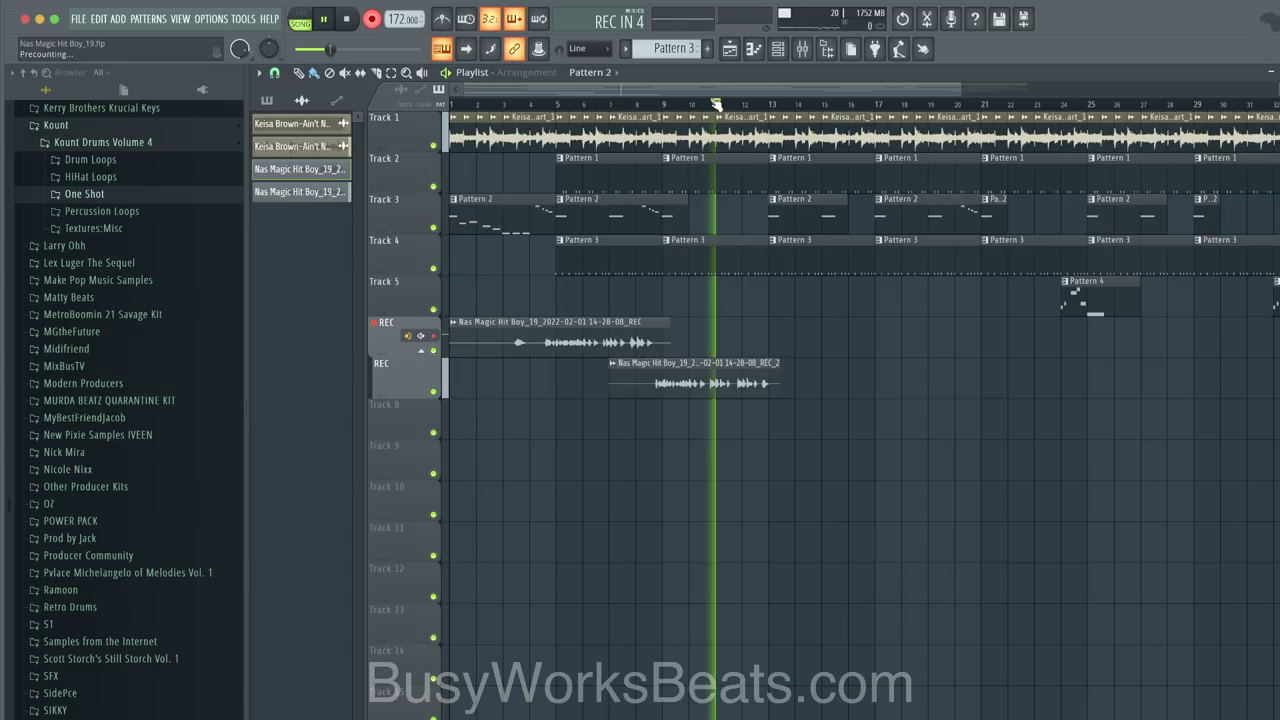
Step: Route the second take's REC_2 channel to mixer track 9 and return to the playlist
click(786, 52)
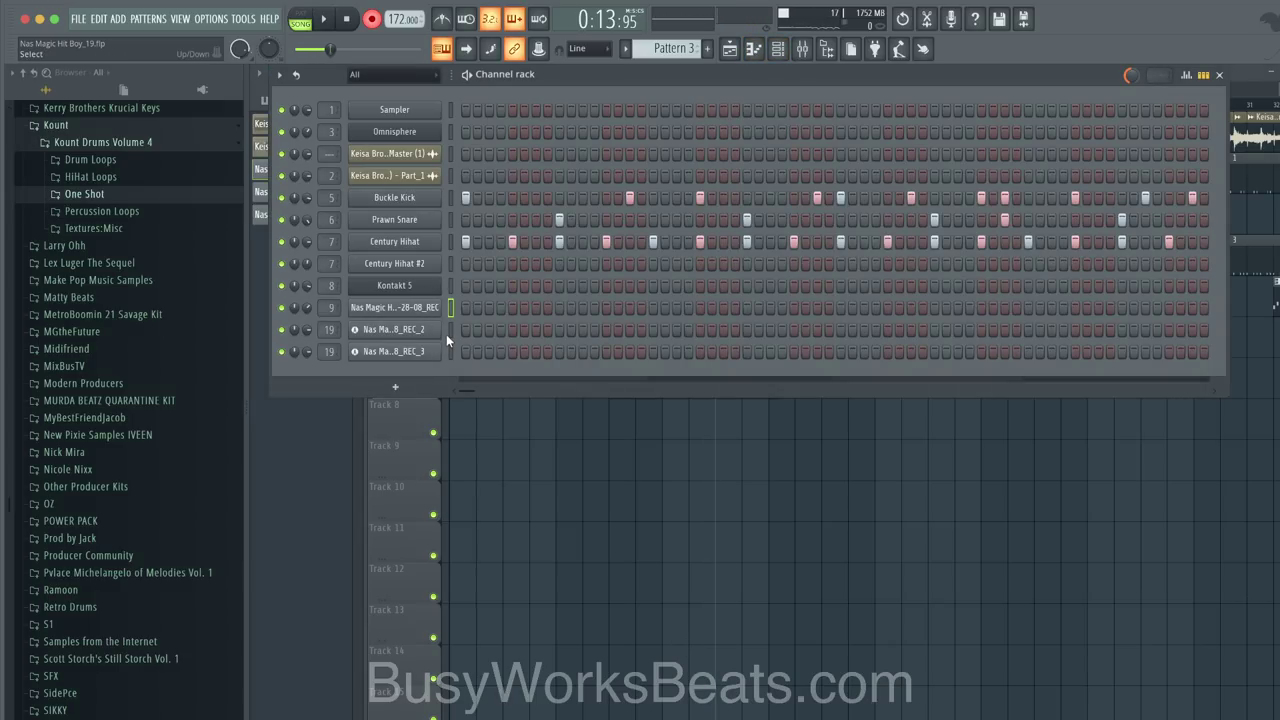
click(812, 50)
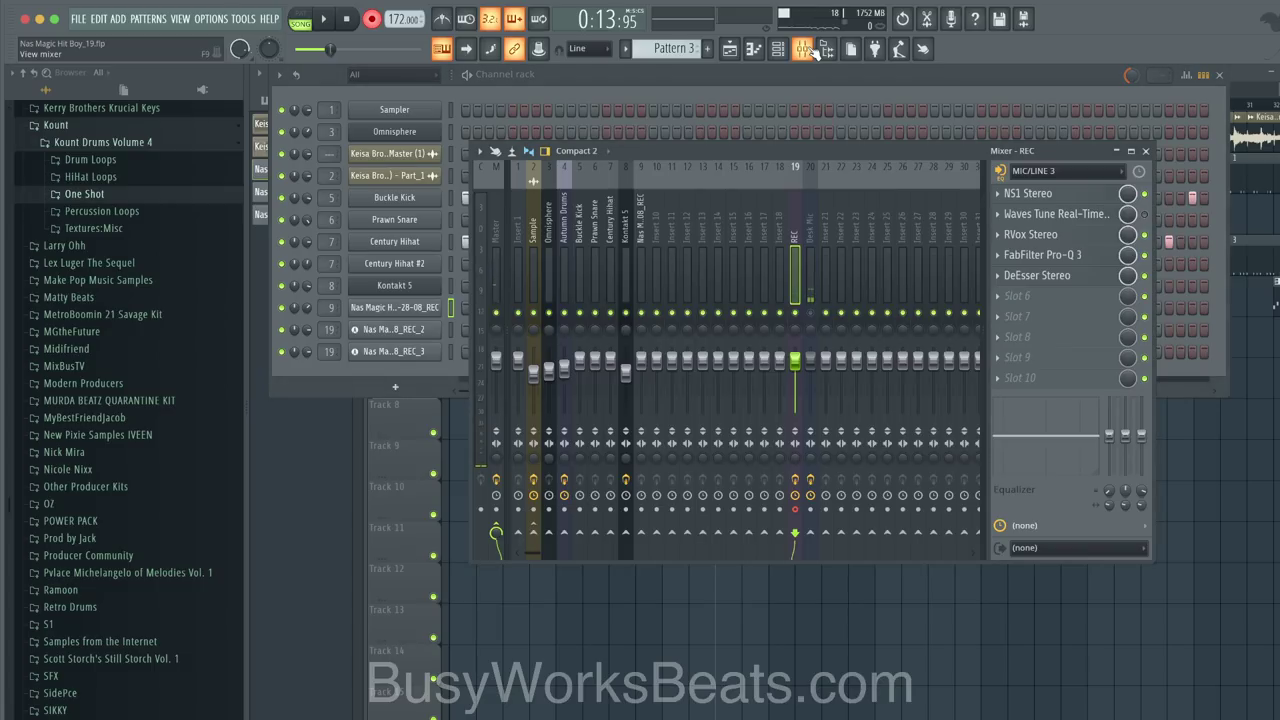
click(812, 50)
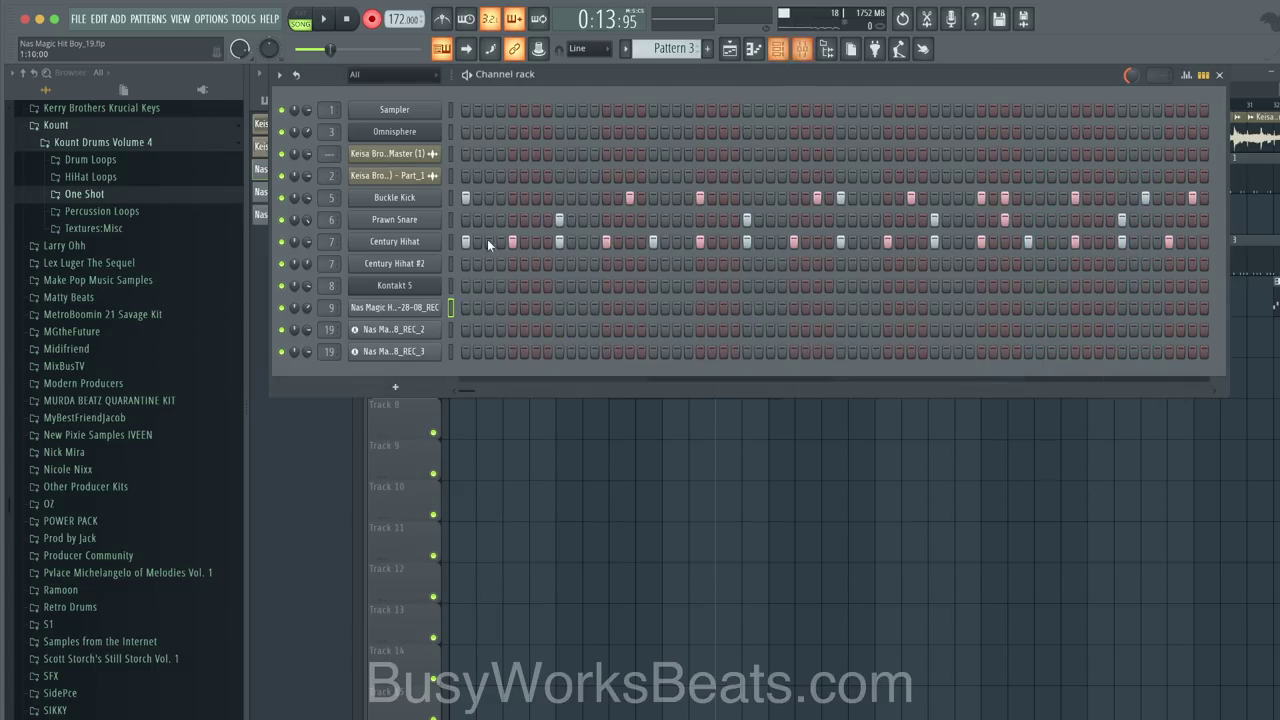
right_click(332, 310)
click(362, 504)
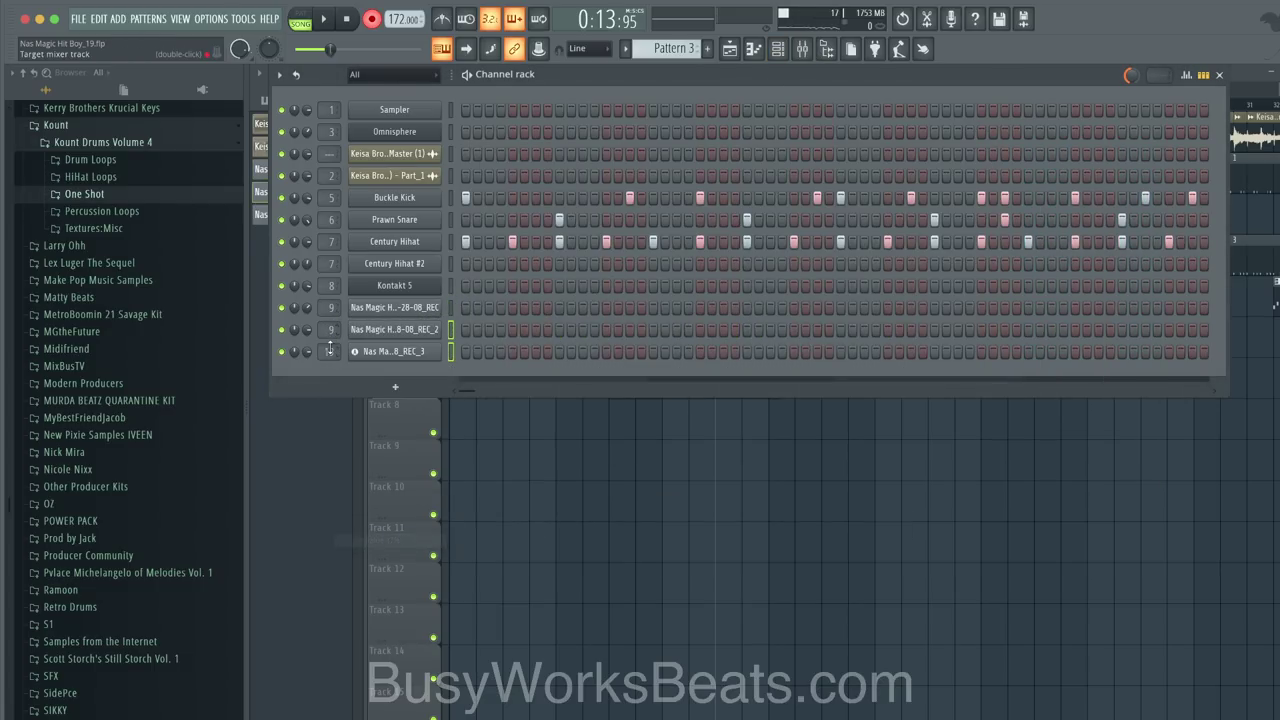
key(F6)
key(space)
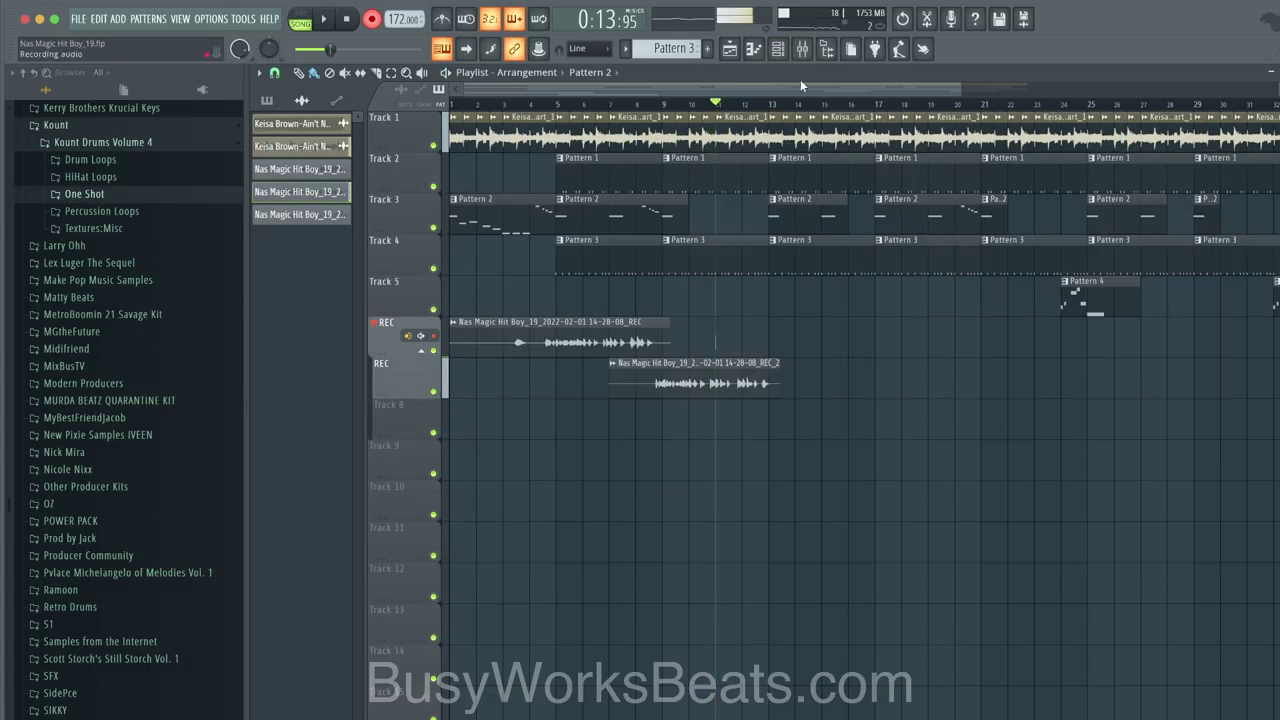
Step: Set the REC mixer track to record the external input only
click(806, 51)
right_click(999, 172)
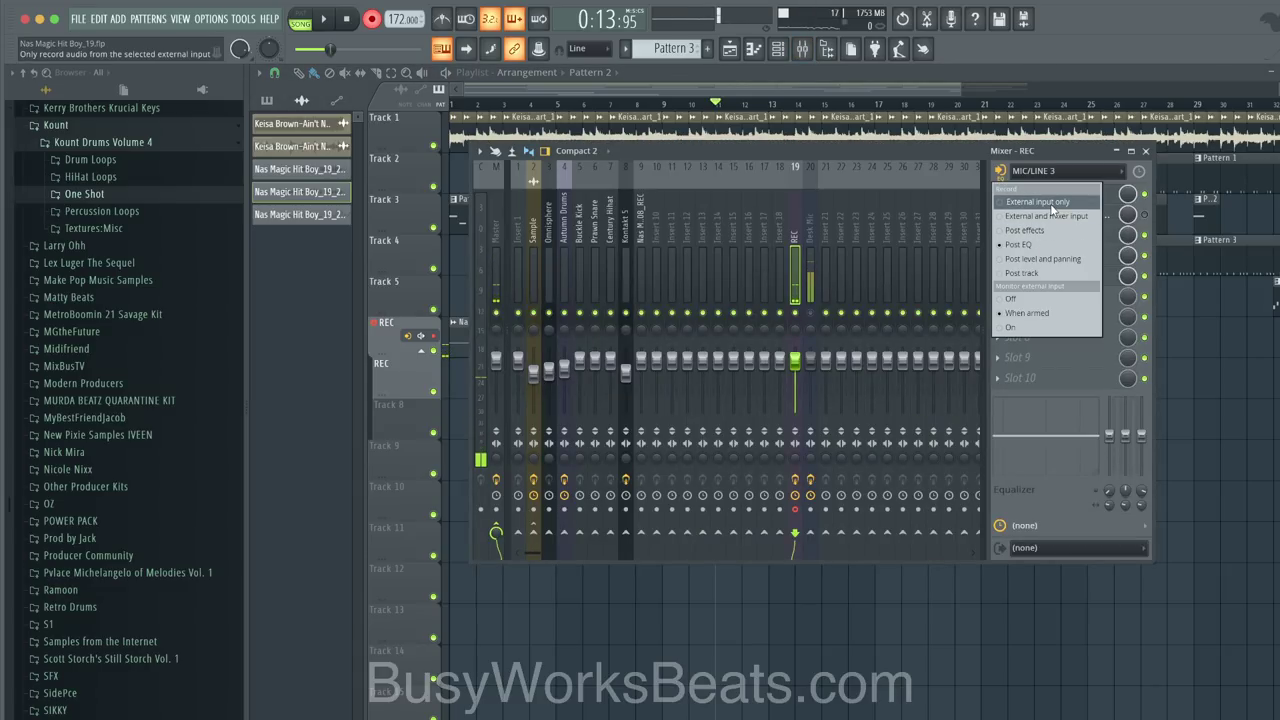
click(1051, 206)
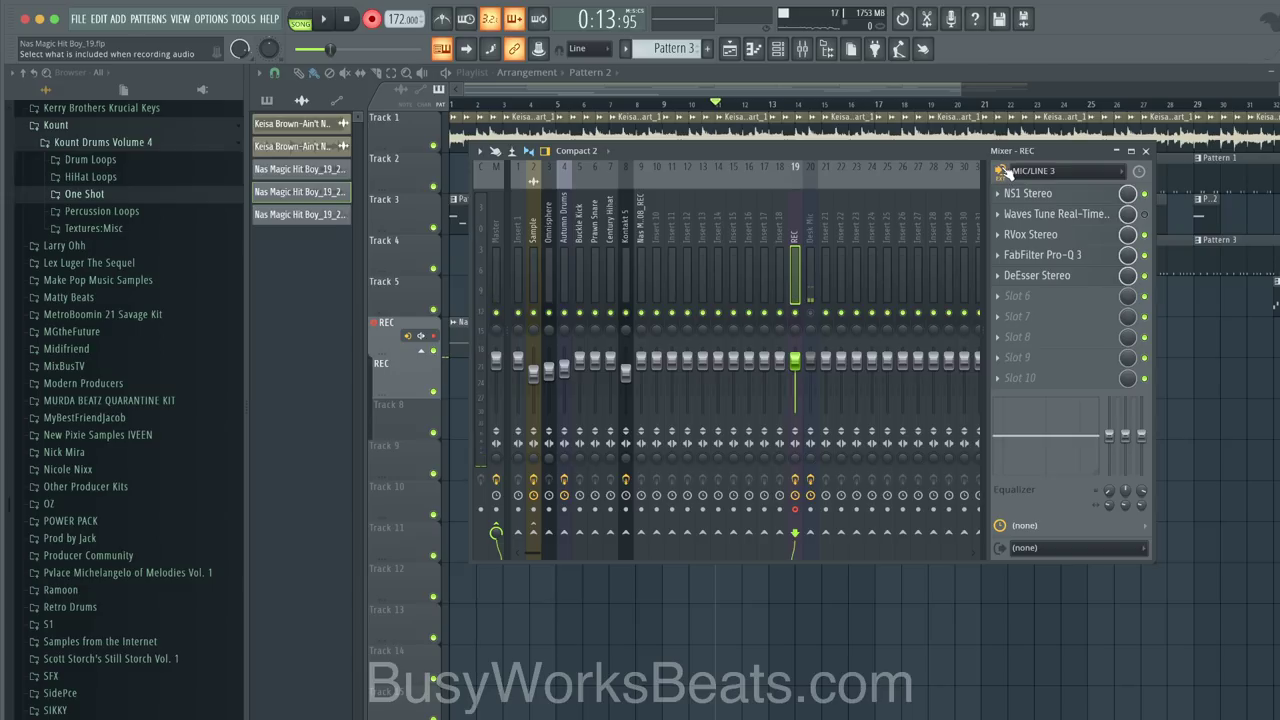
Step: Record a short take from about bar 11 to bar 13 and delete its clip after playback
click(630, 625)
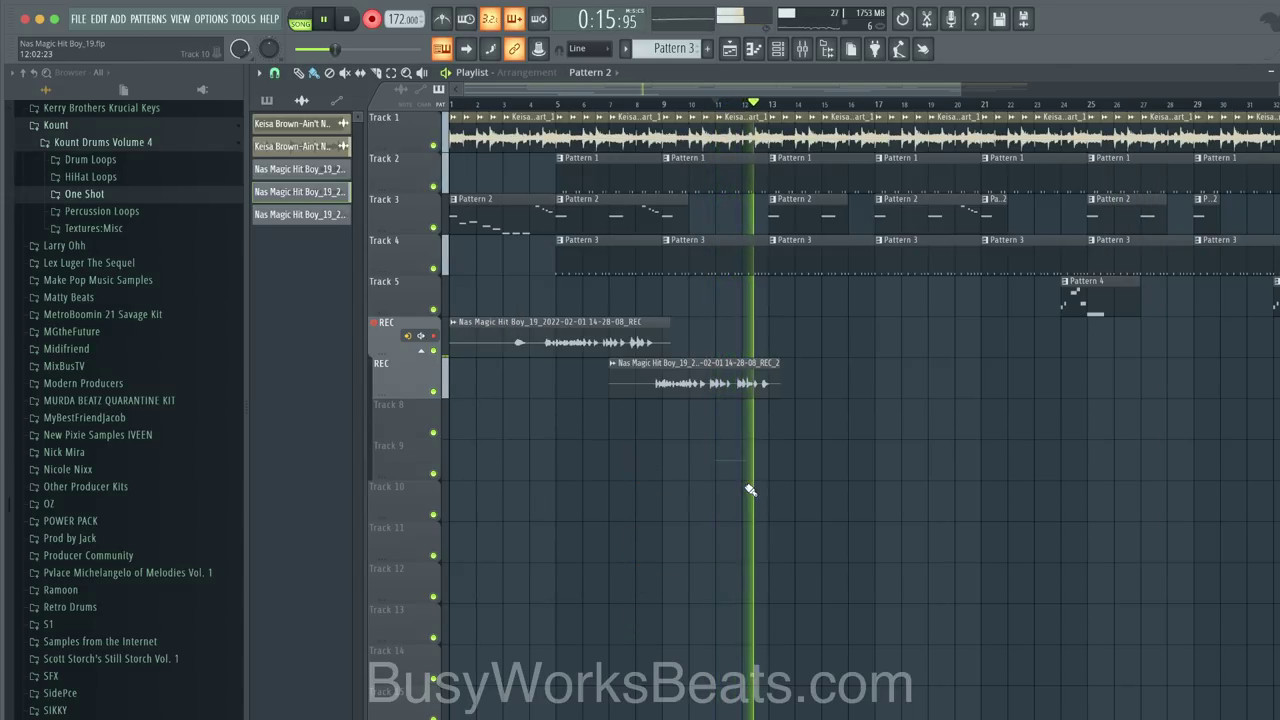
key(space)
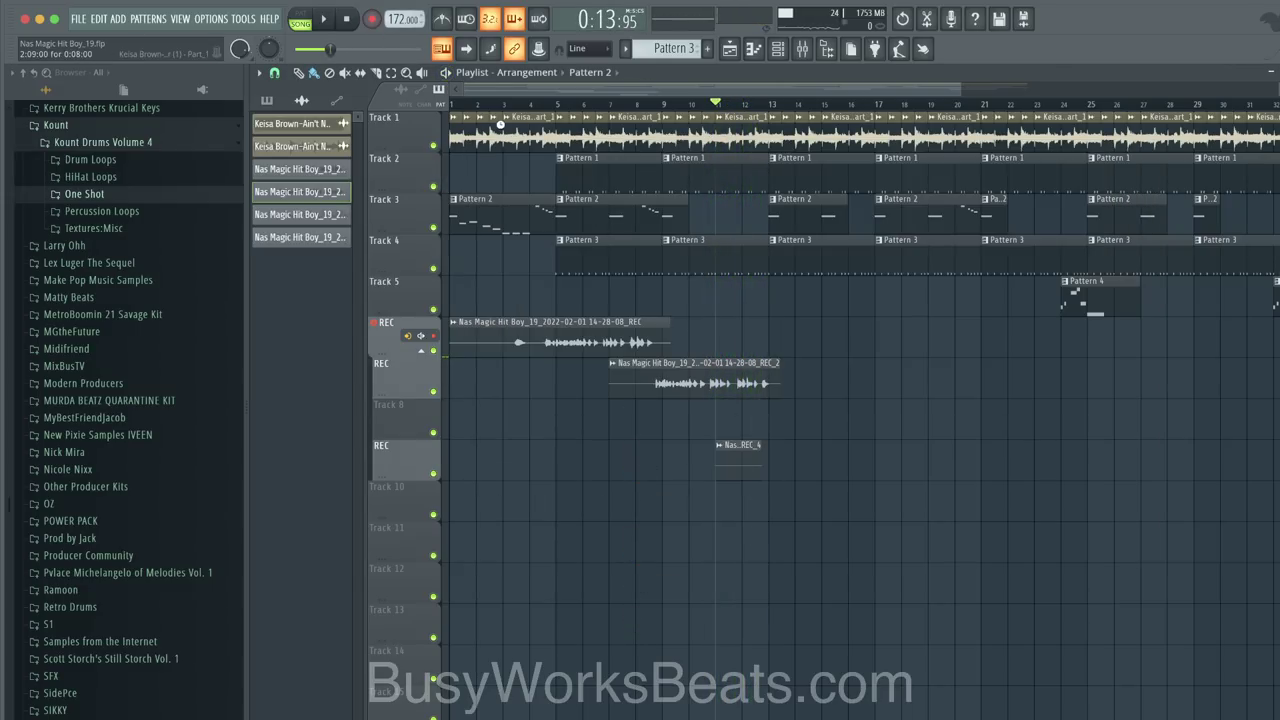
key(space)
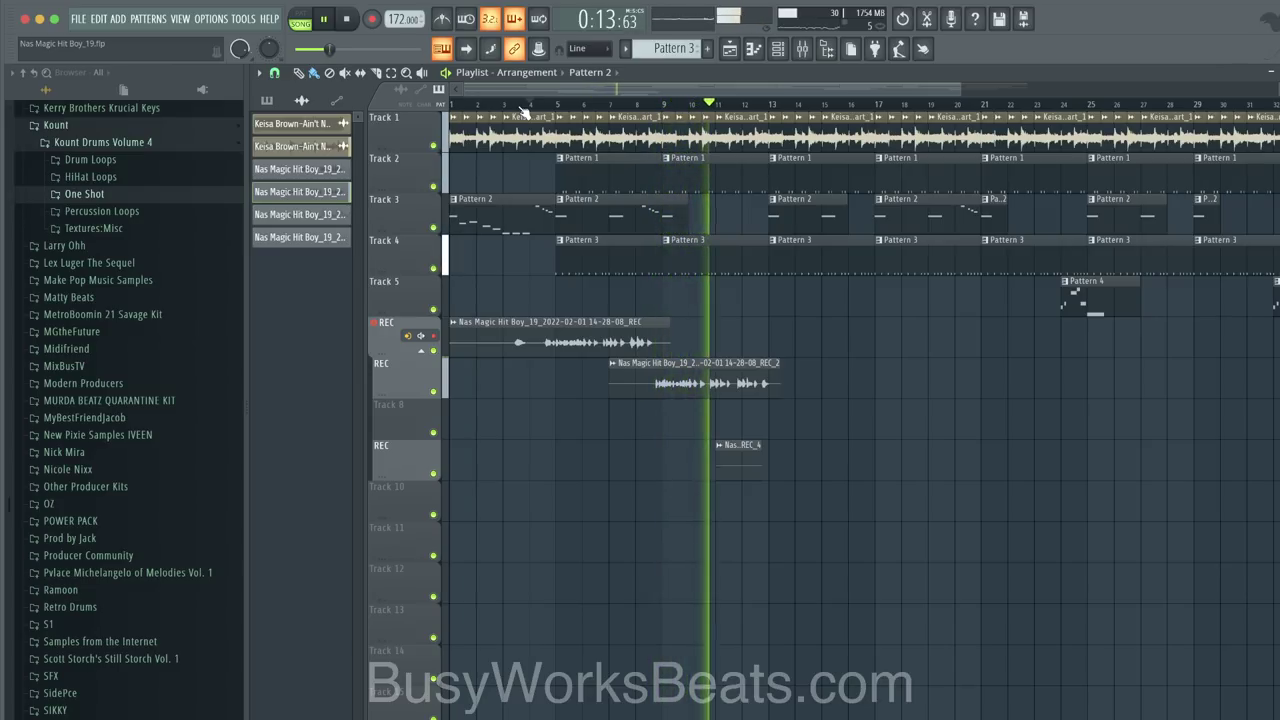
right_click(748, 443)
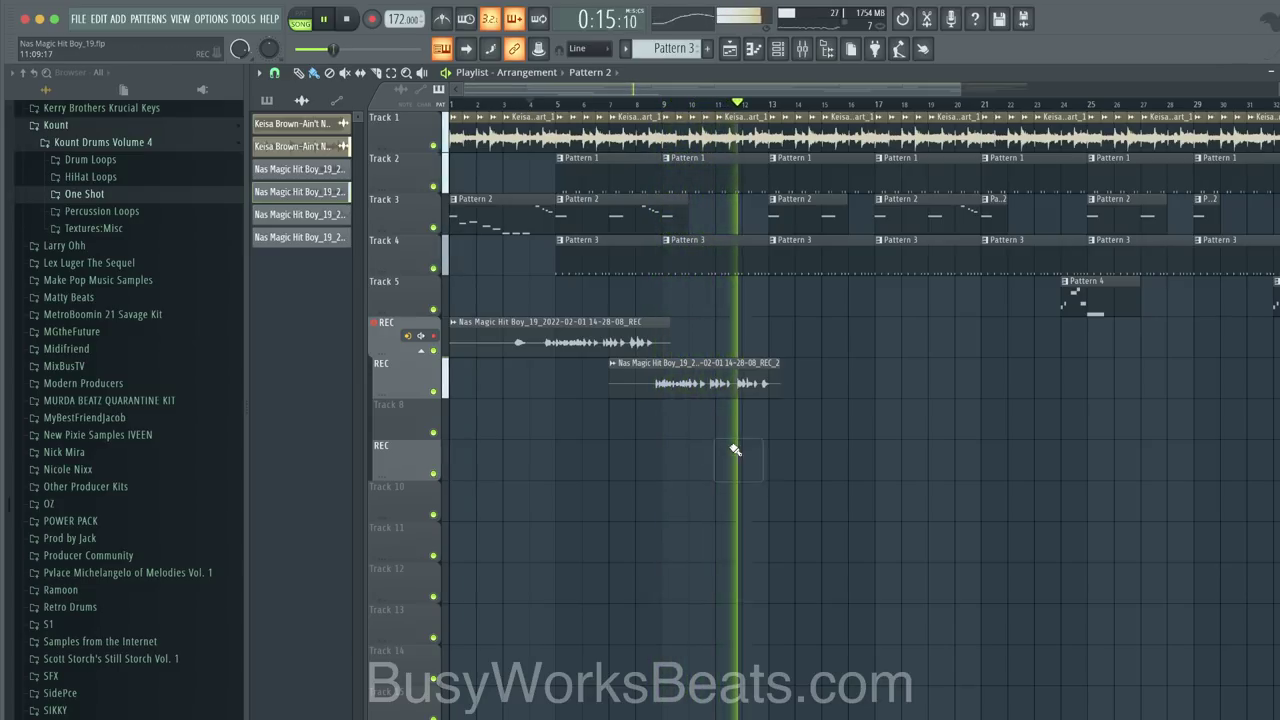
Step: Record a take from bar 1 to about bar 21 into the playlist as an audio clip
click(803, 49)
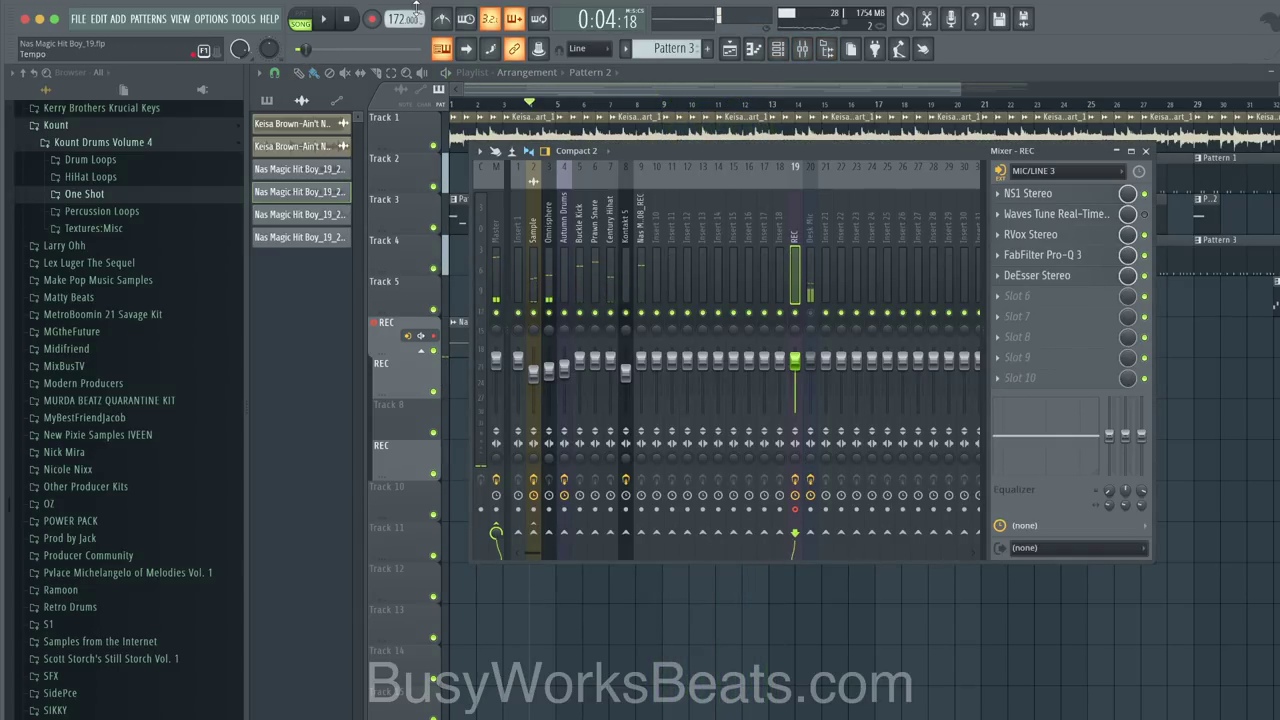
click(372, 19)
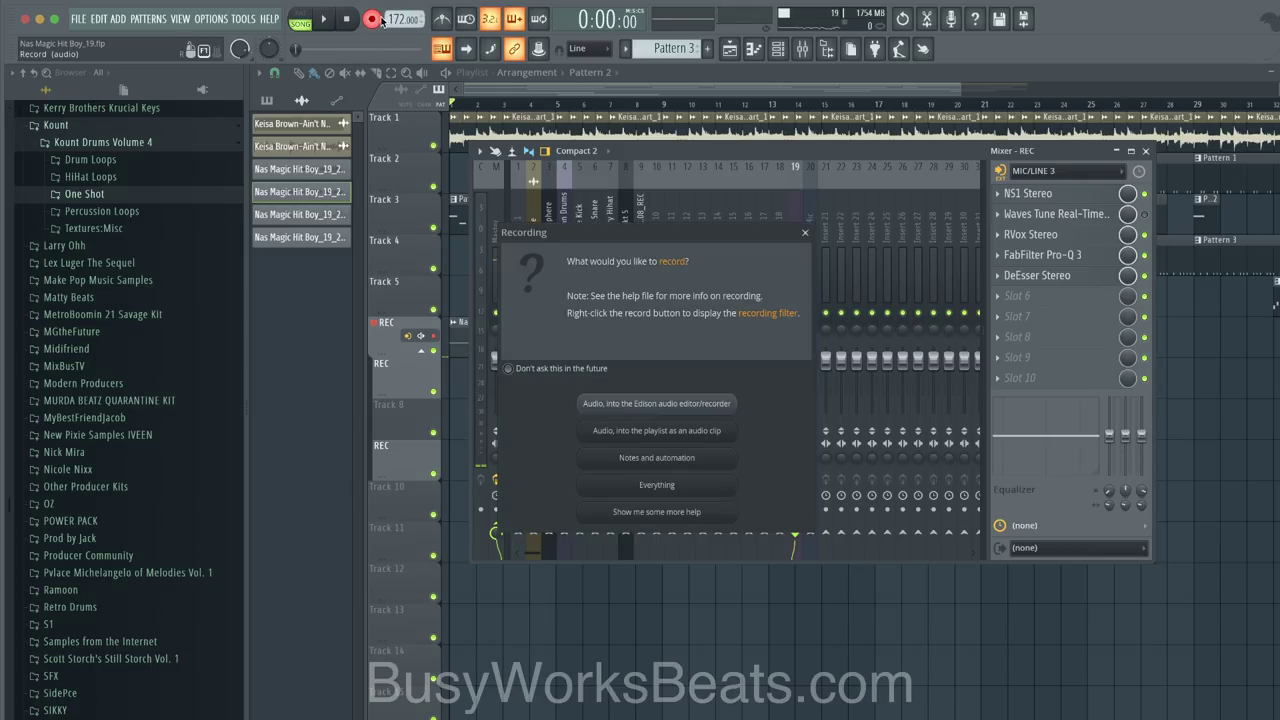
click(690, 433)
right_click(752, 616)
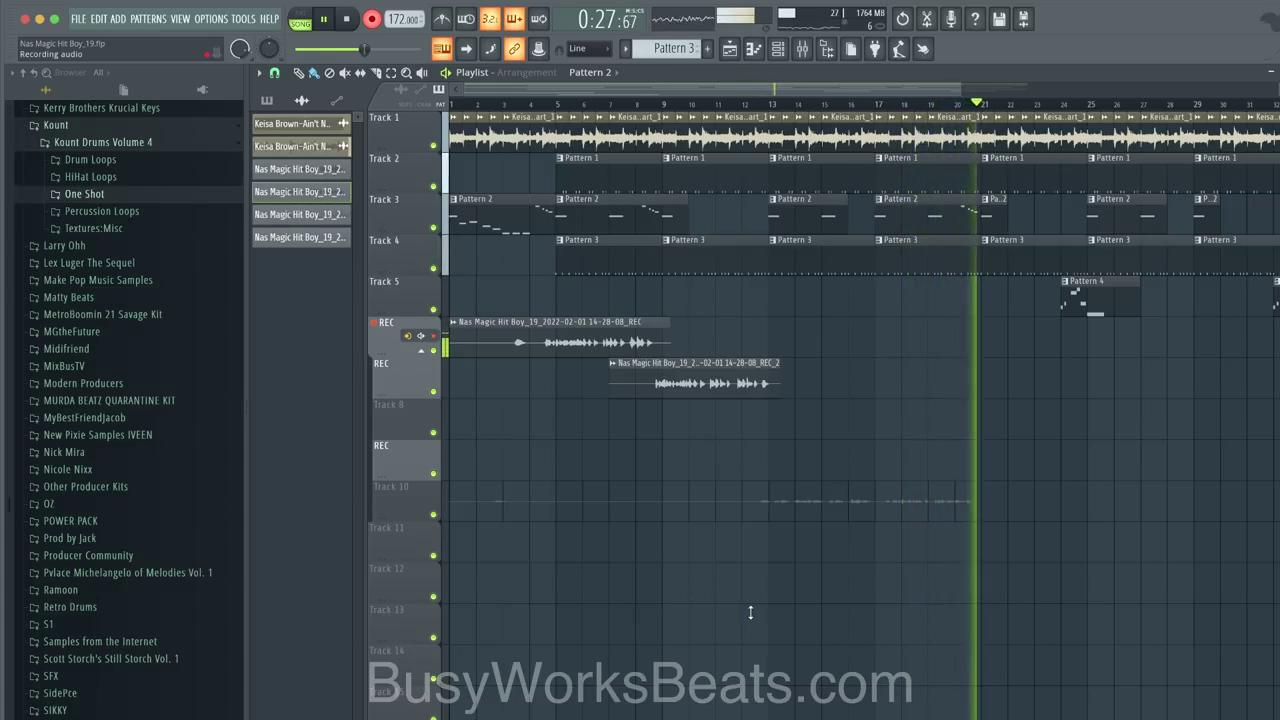
key(space)
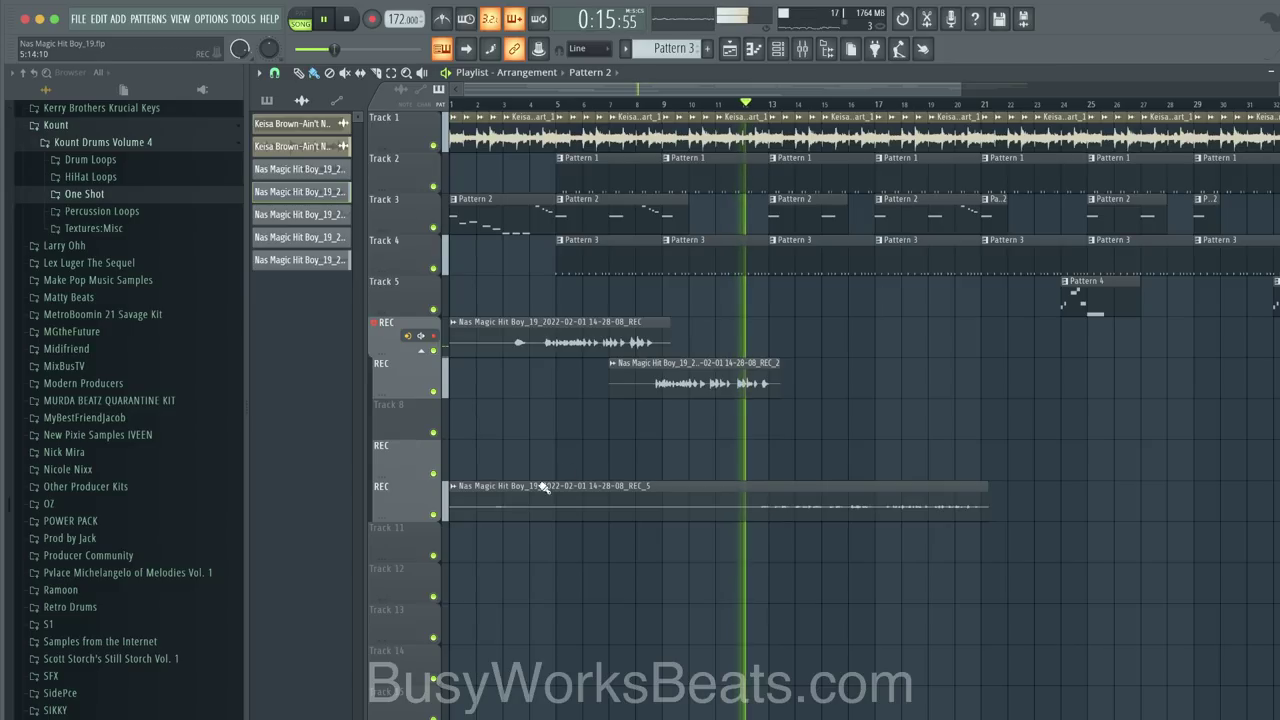
Step: Trim the start of the REC_5 clip to bar 11, and delete the clip
click(451, 501)
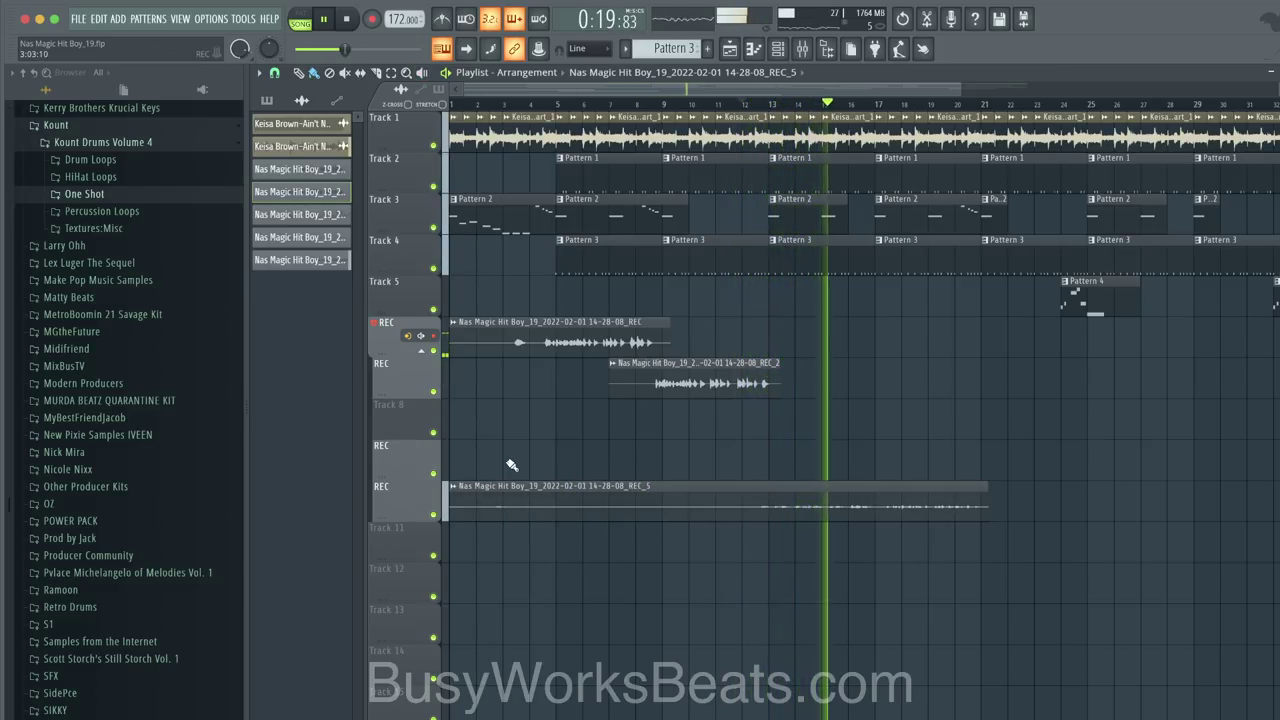
drag(451, 505, 726, 504)
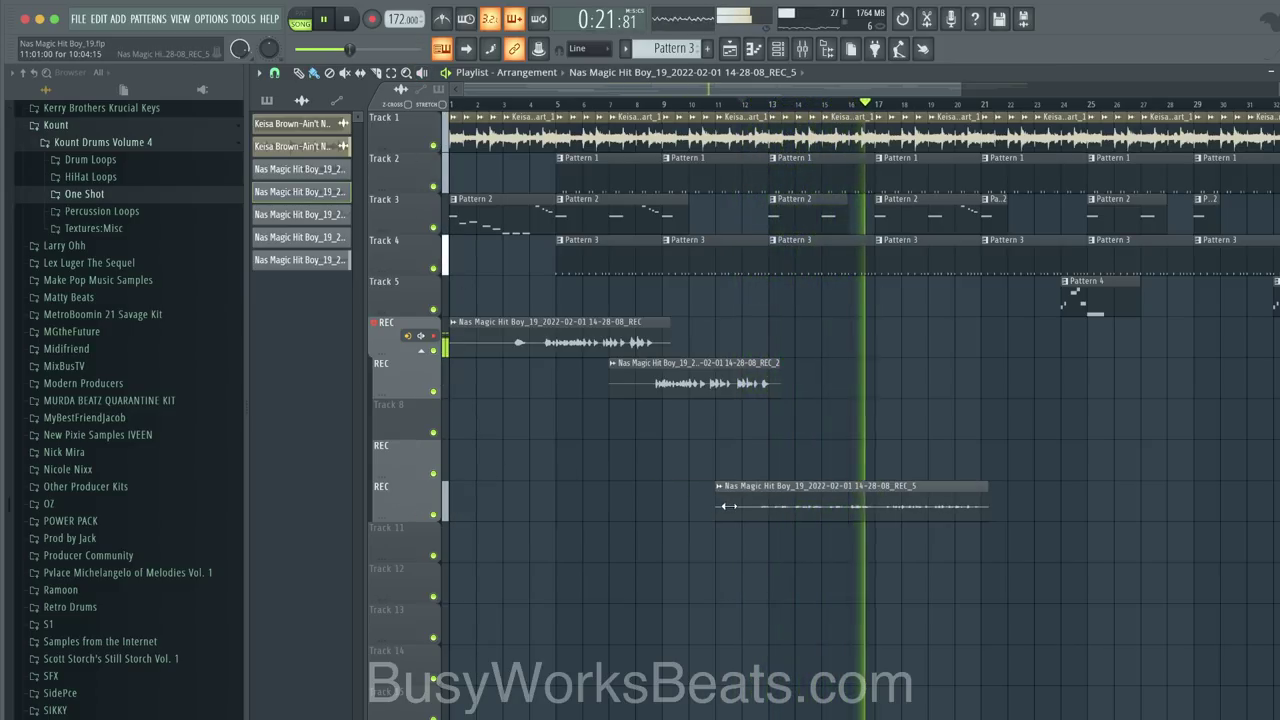
right_click(806, 512)
key(space)
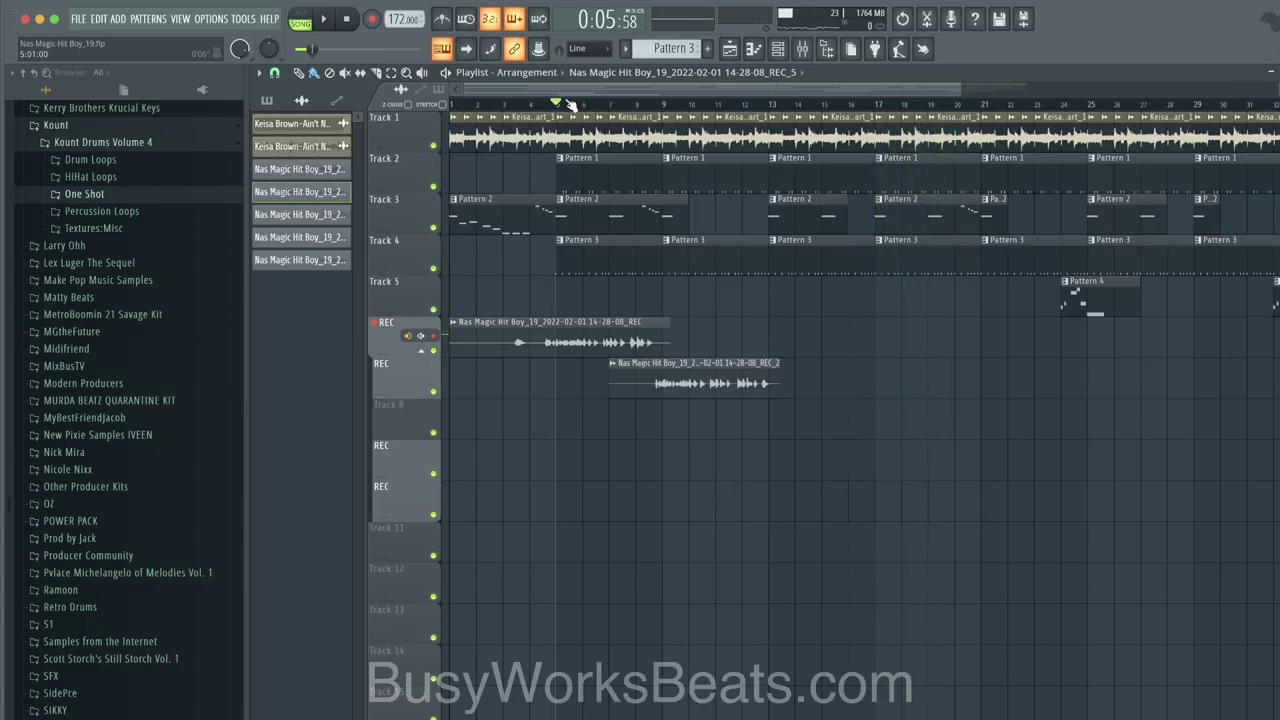
Step: Play the song from bar 5 and set the REC mixer track's recording source to Post effects
key(space)
click(802, 50)
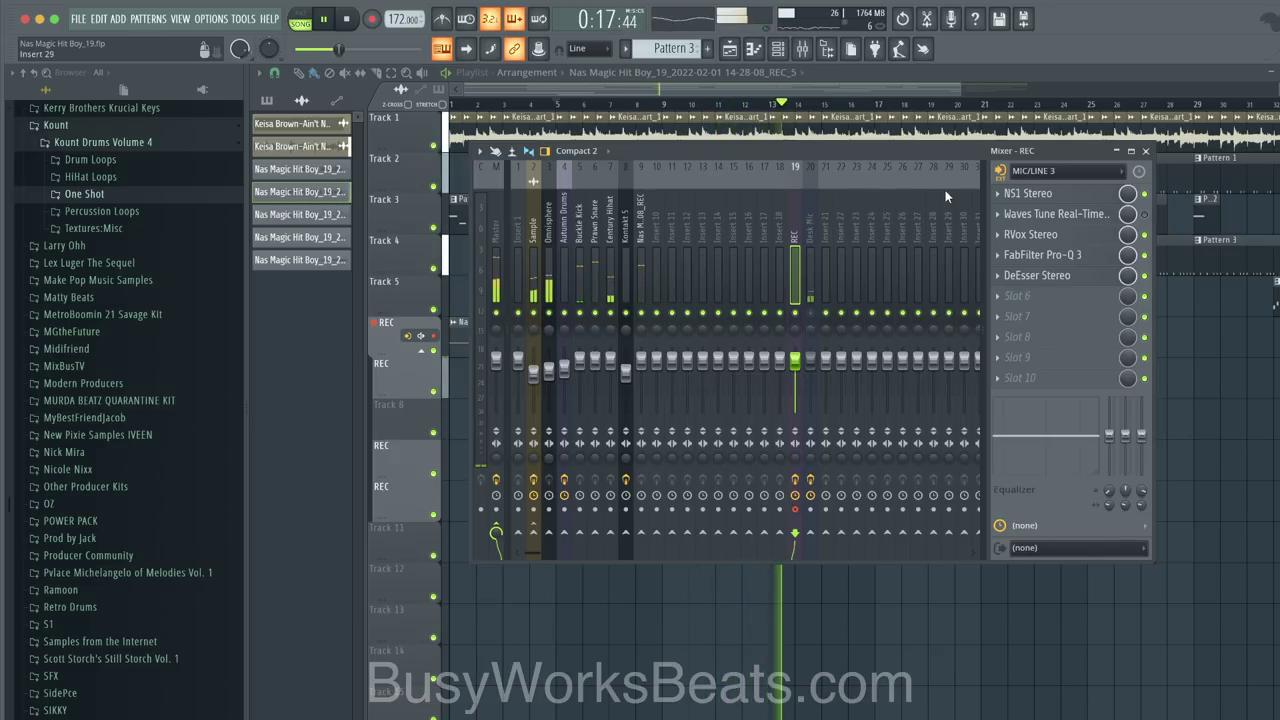
key(space)
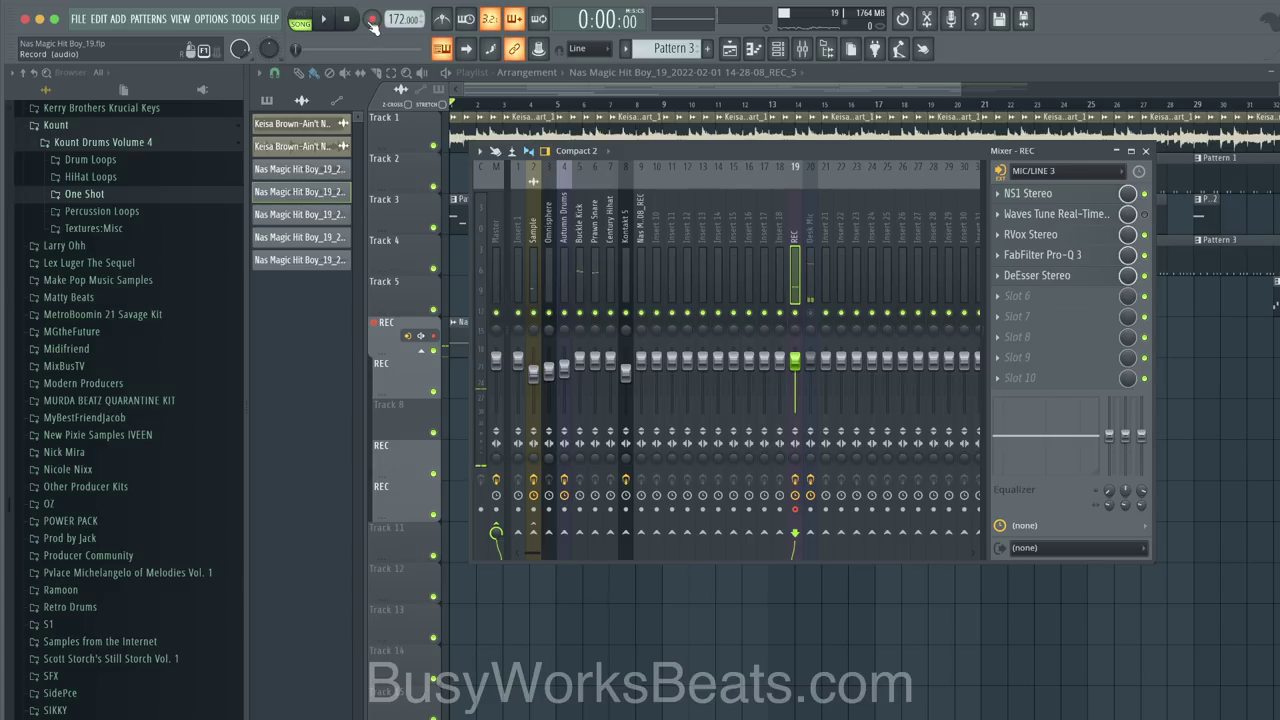
click(999, 171)
click(1024, 241)
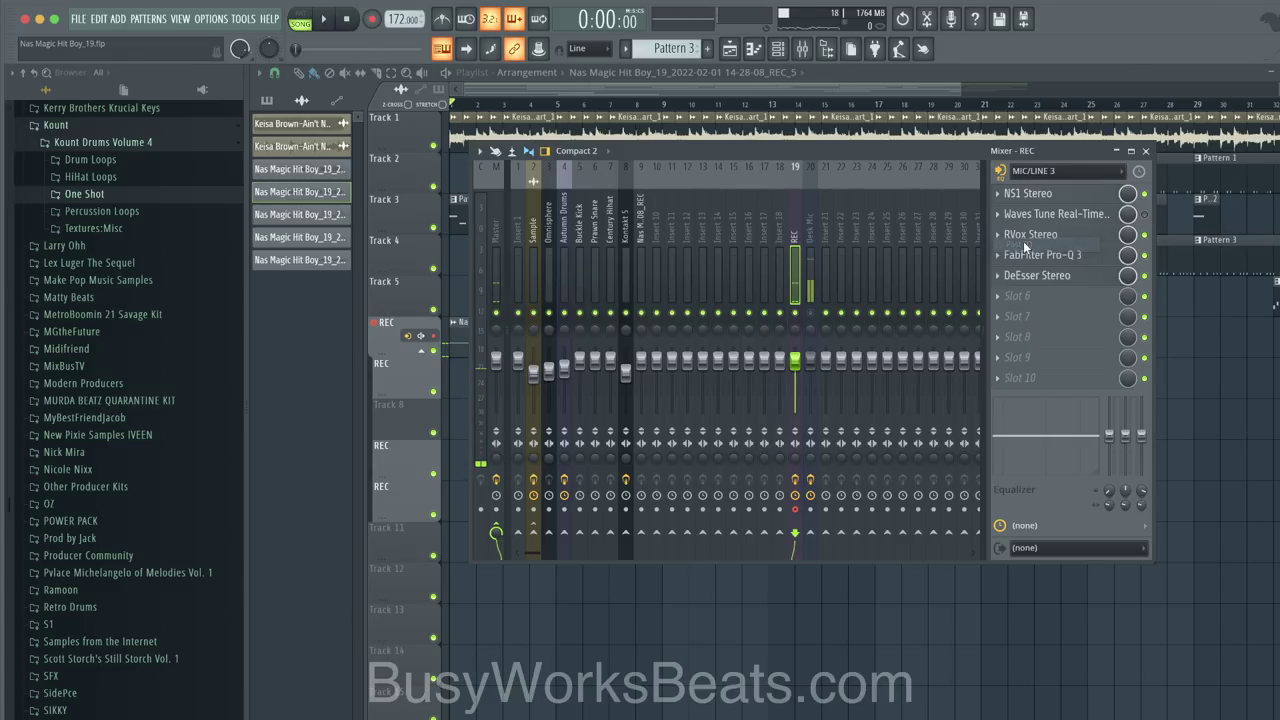
click(999, 173)
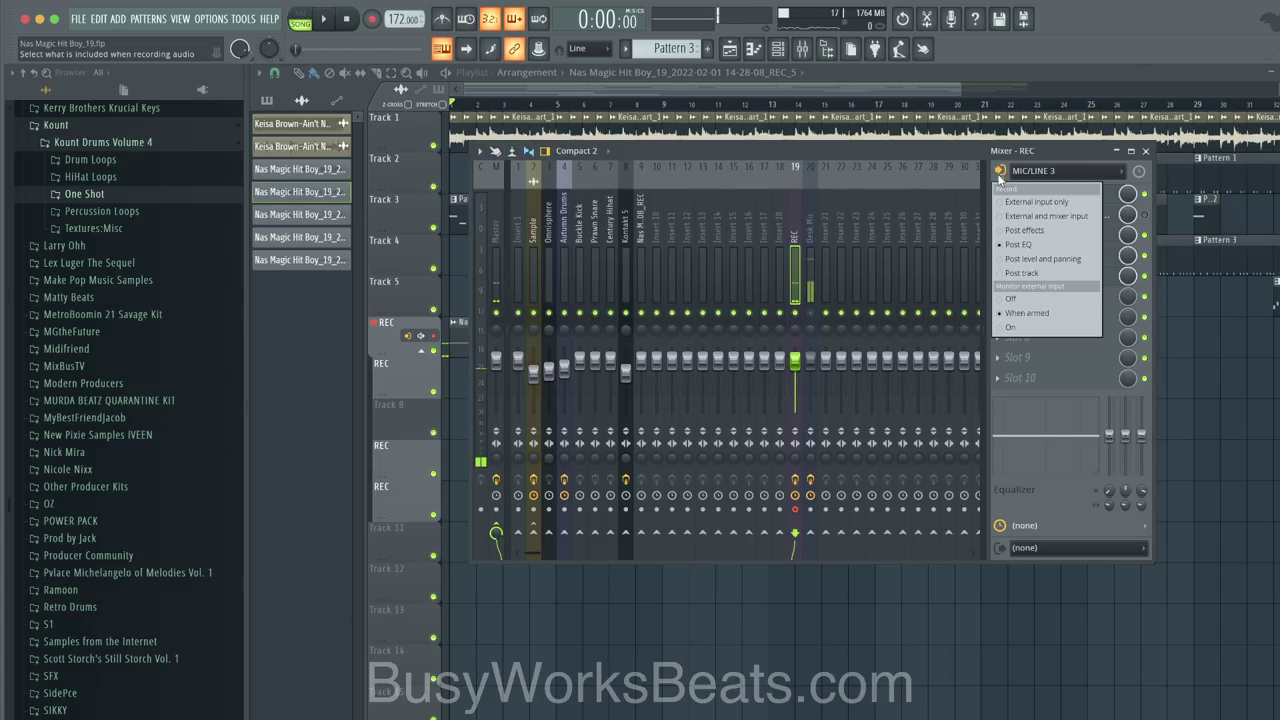
click(1024, 231)
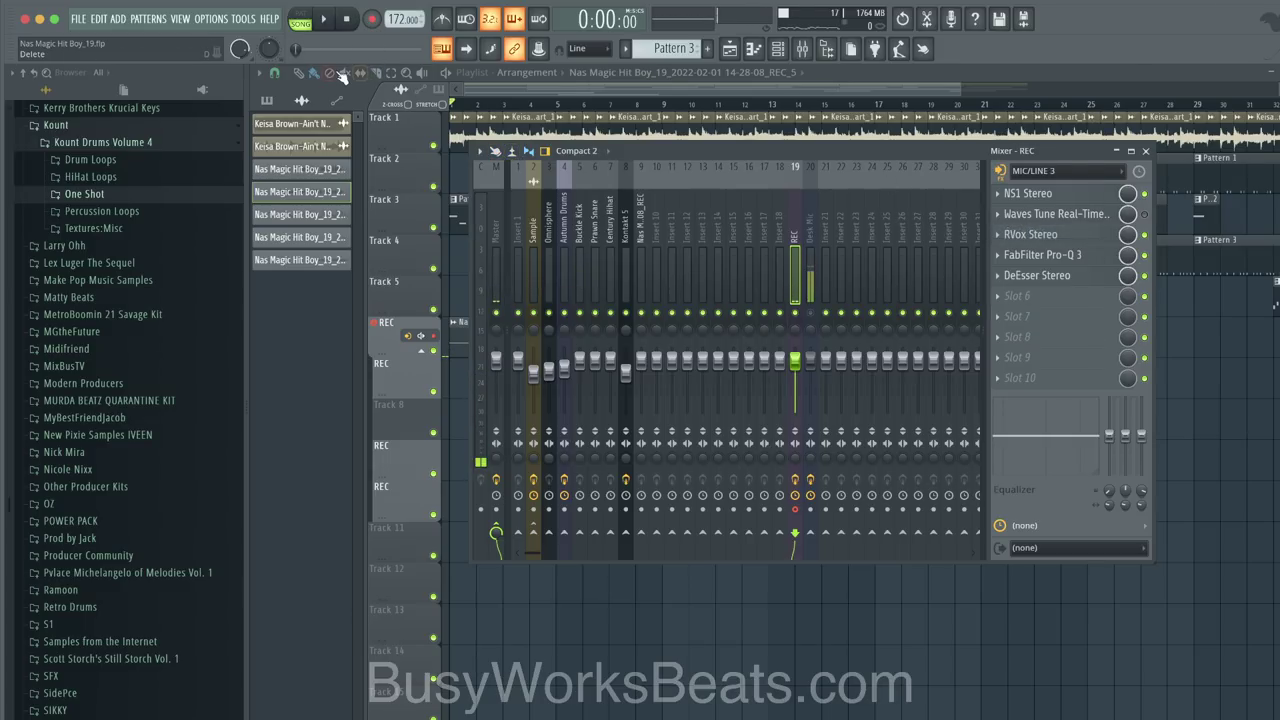
Step: Record another take from bar 1 to about bar 17 as a playlist audio clip and delete it
click(371, 19)
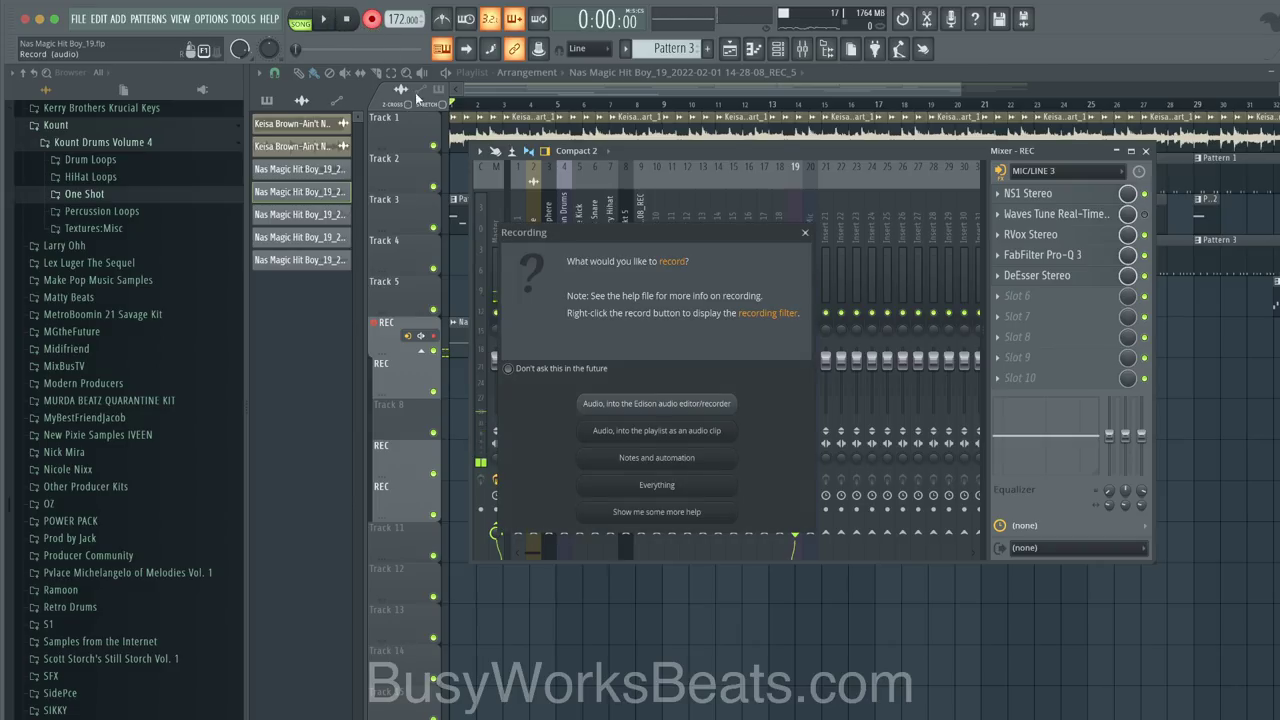
click(669, 428)
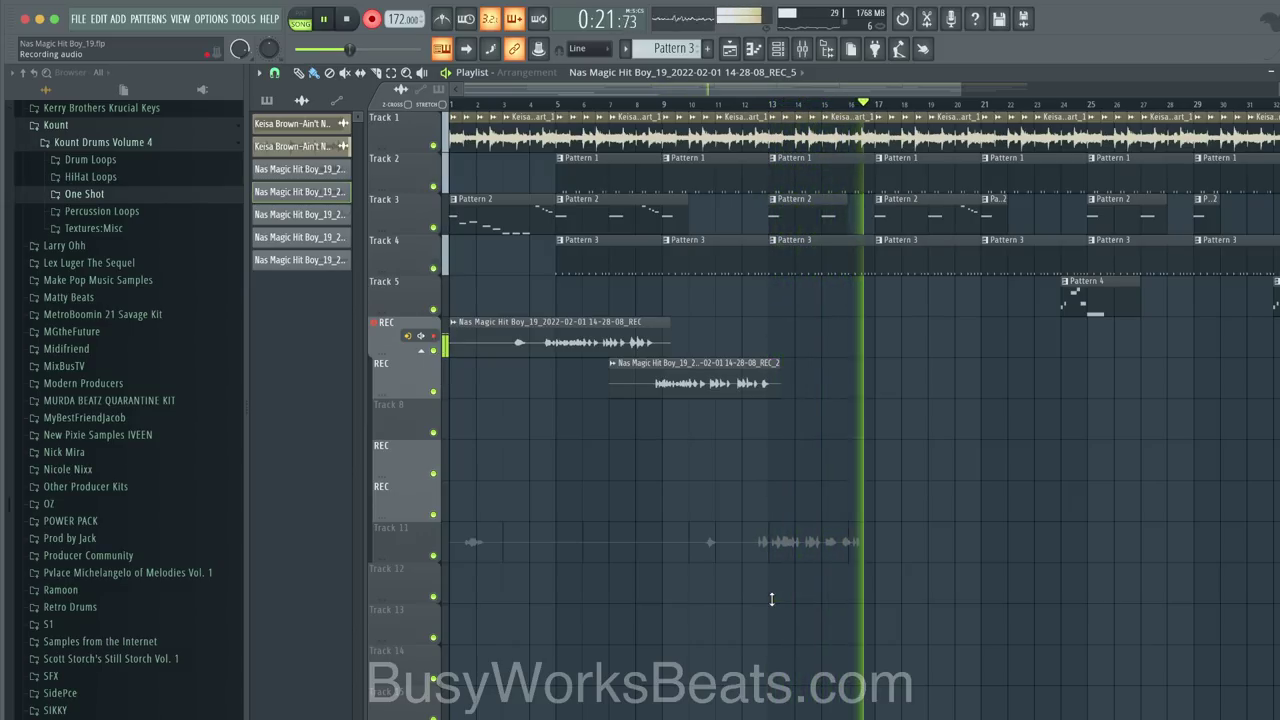
key(space)
right_click(781, 561)
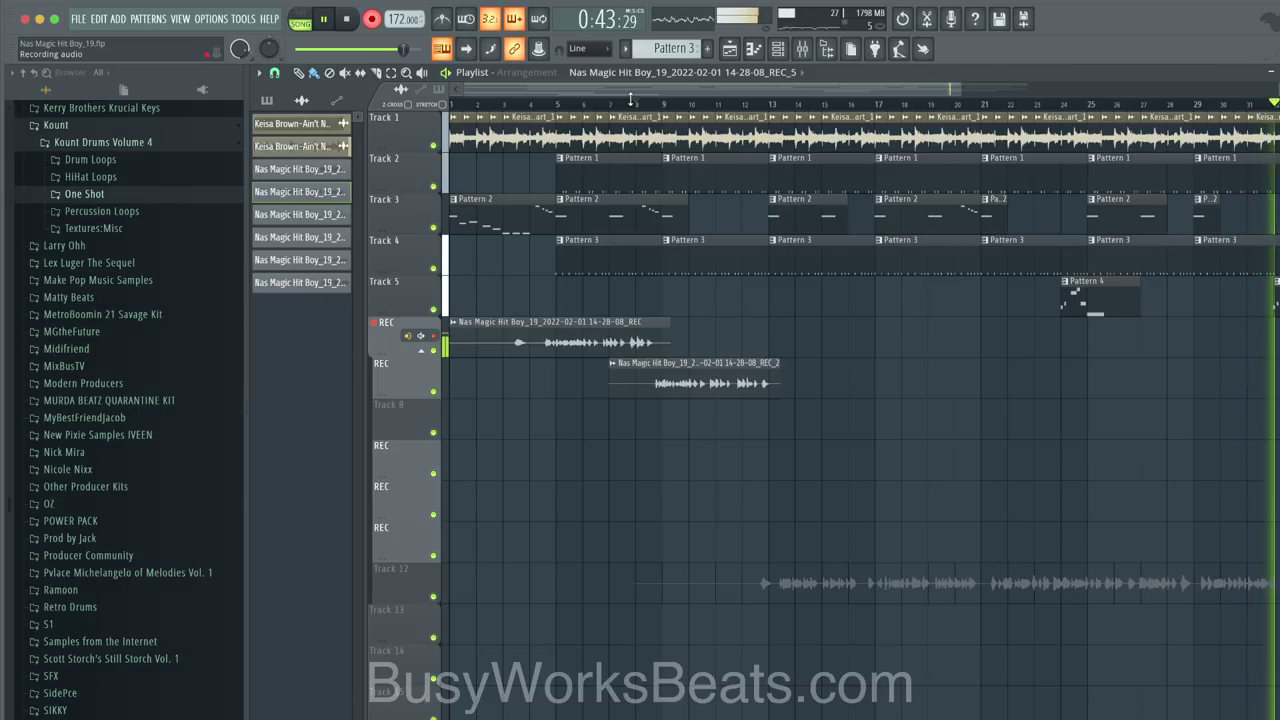
Step: Finish the take recorded from about bar 8 to bar 33 and route its REC_7 channel to mixer track 9
key(space)
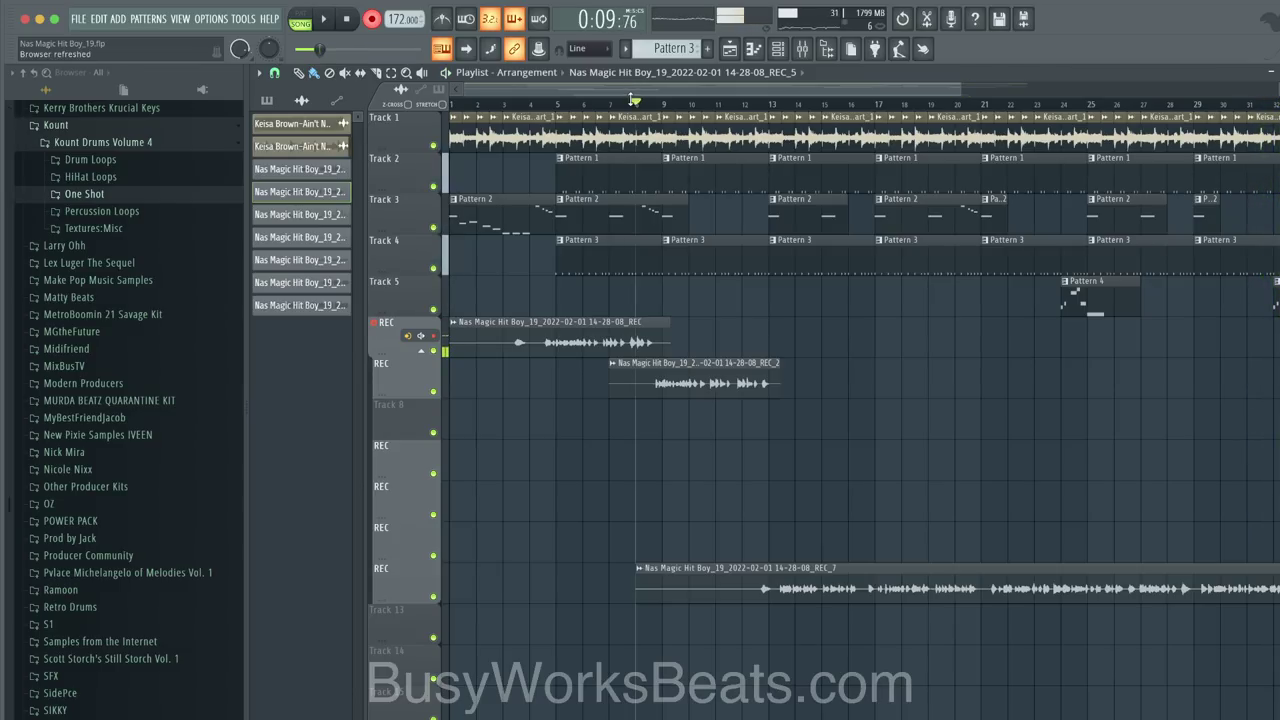
key(space)
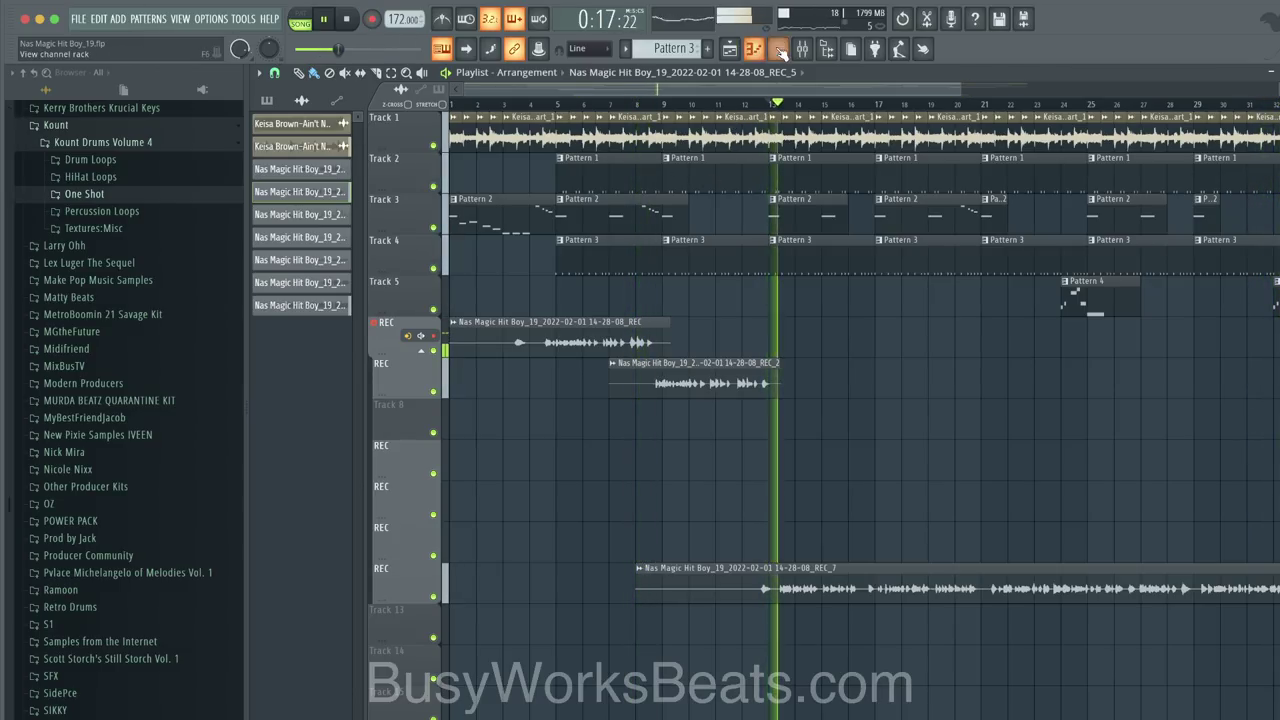
key(F6)
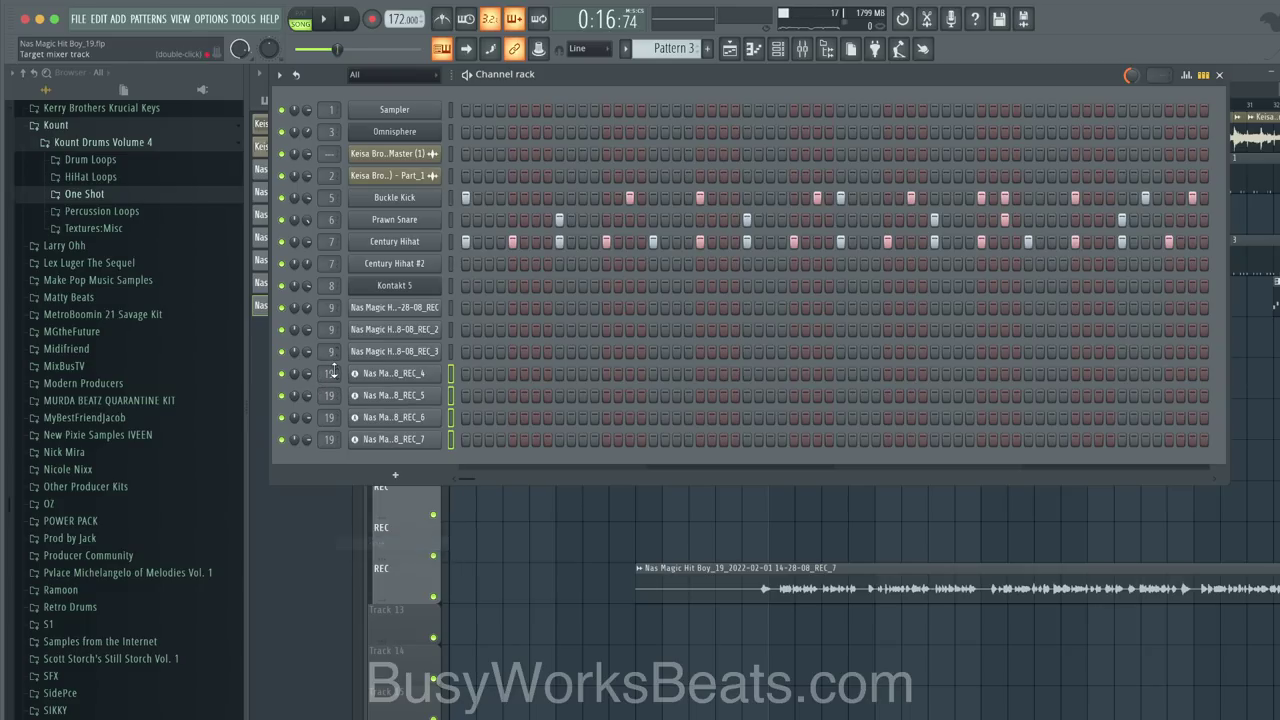
right_click(332, 441)
key(p)
key(F6)
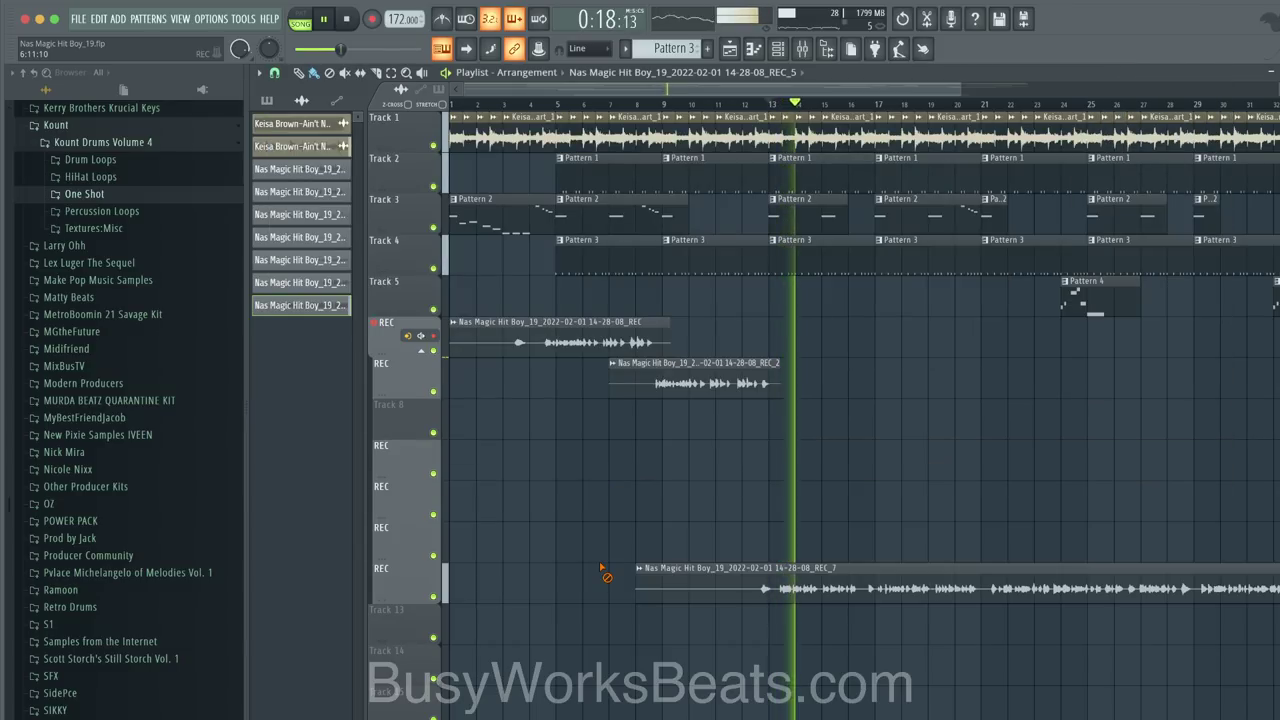
Step: Inspect mixer track 9's level and effect slots while the take plays
scroll(729, 267, down, 2)
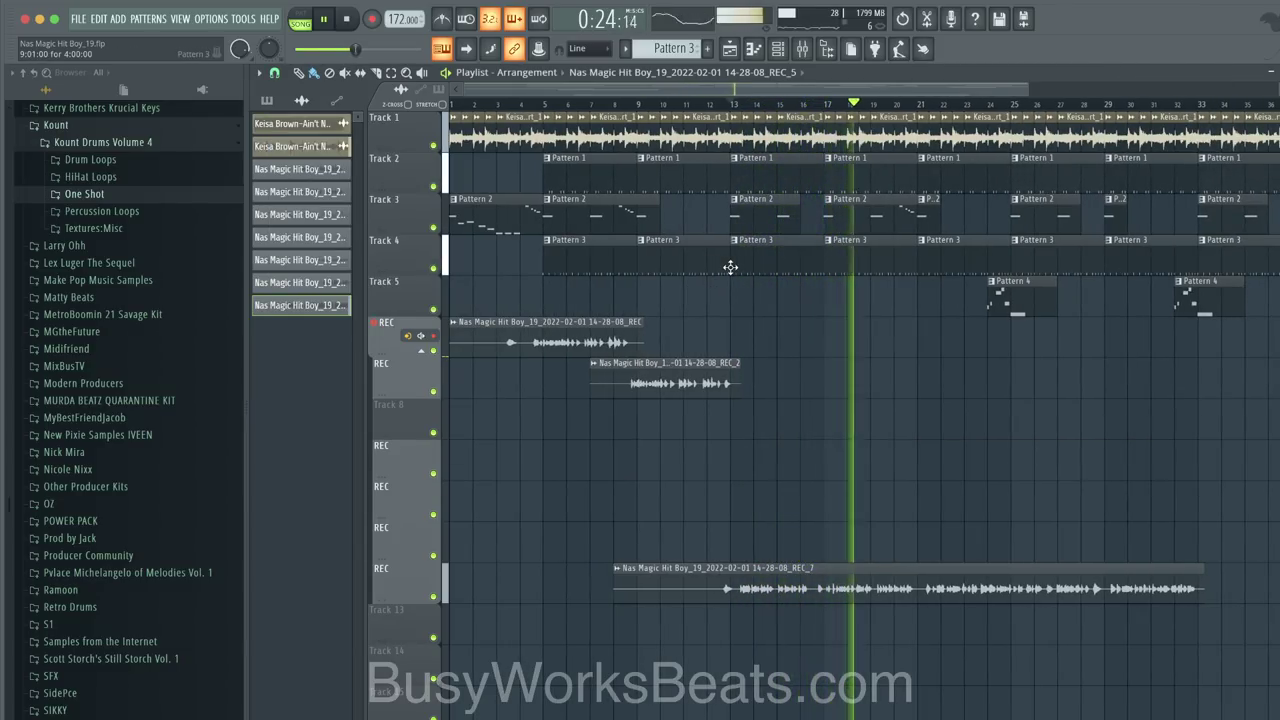
click(801, 50)
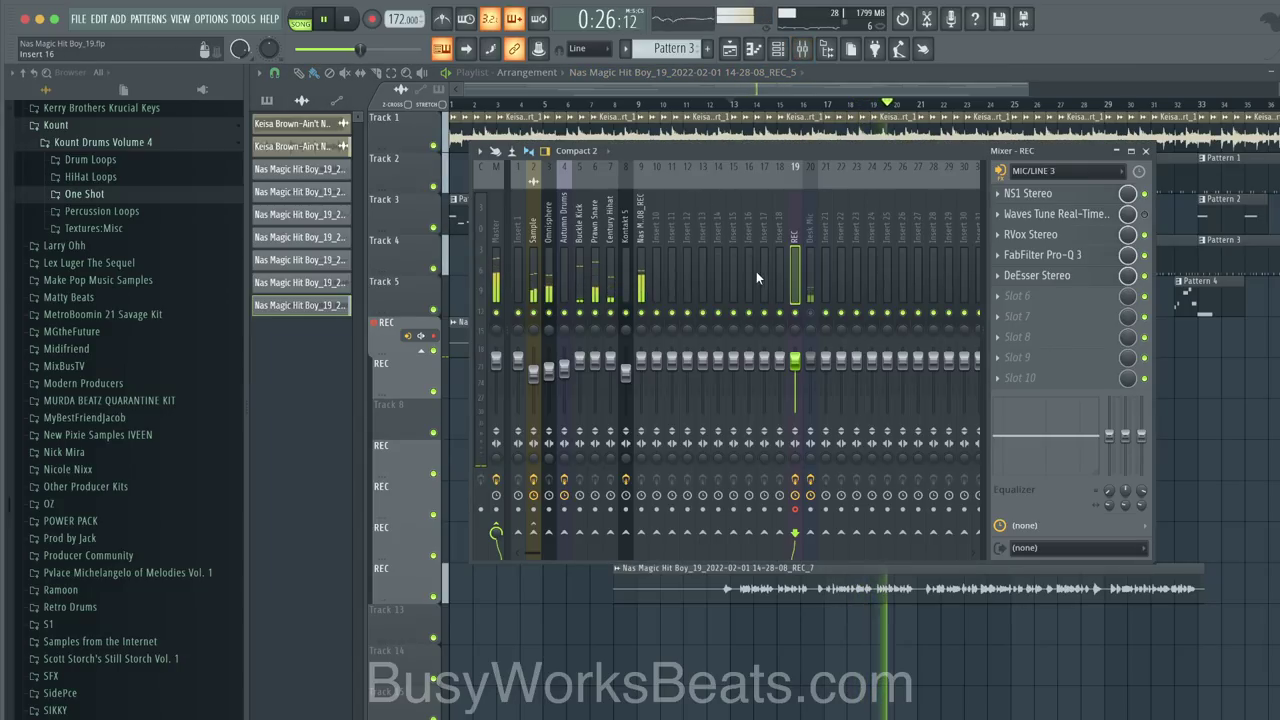
click(641, 243)
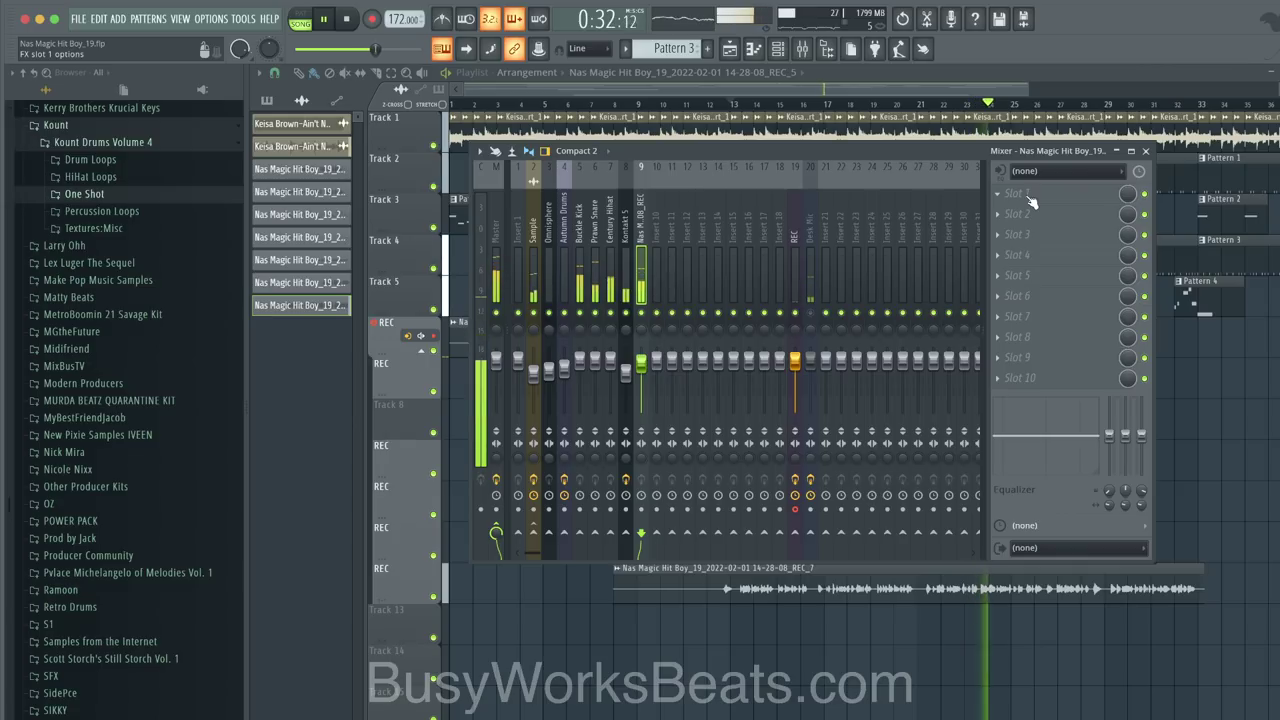
key(F9)
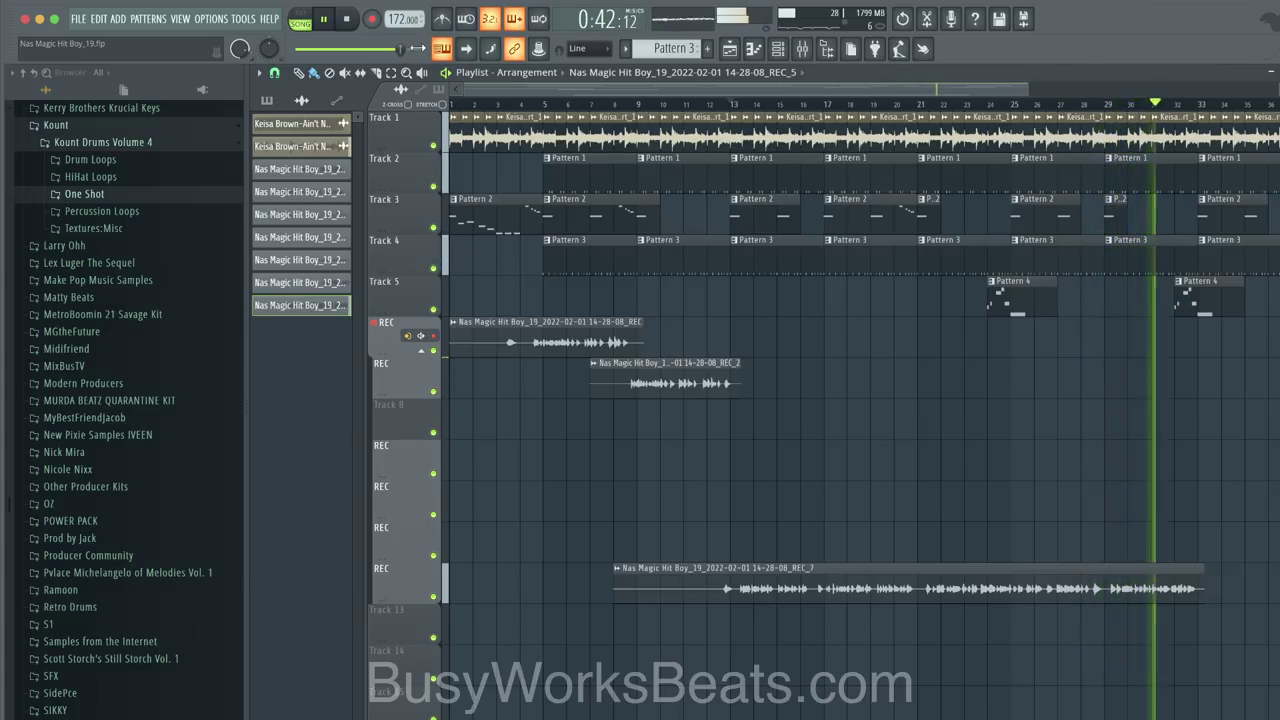
Step: Slice the REC_7 clip at bar 29 and delete the part after the cut
click(378, 74)
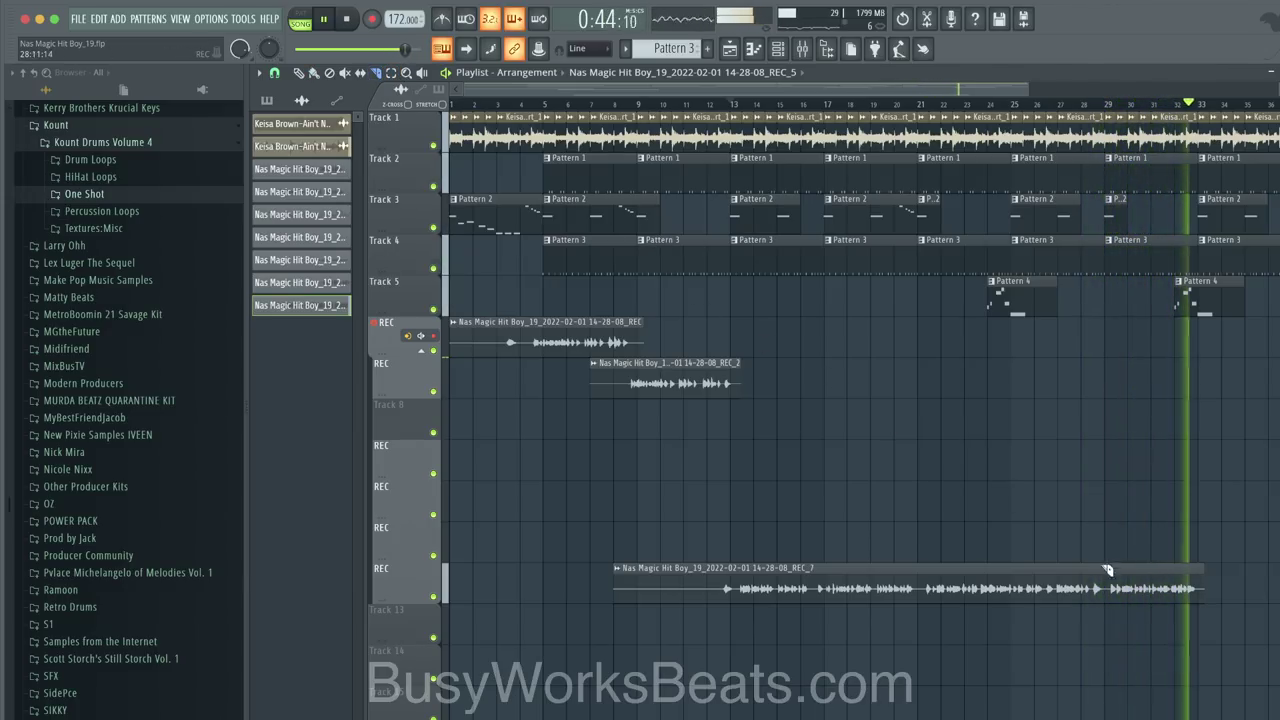
click(1114, 590)
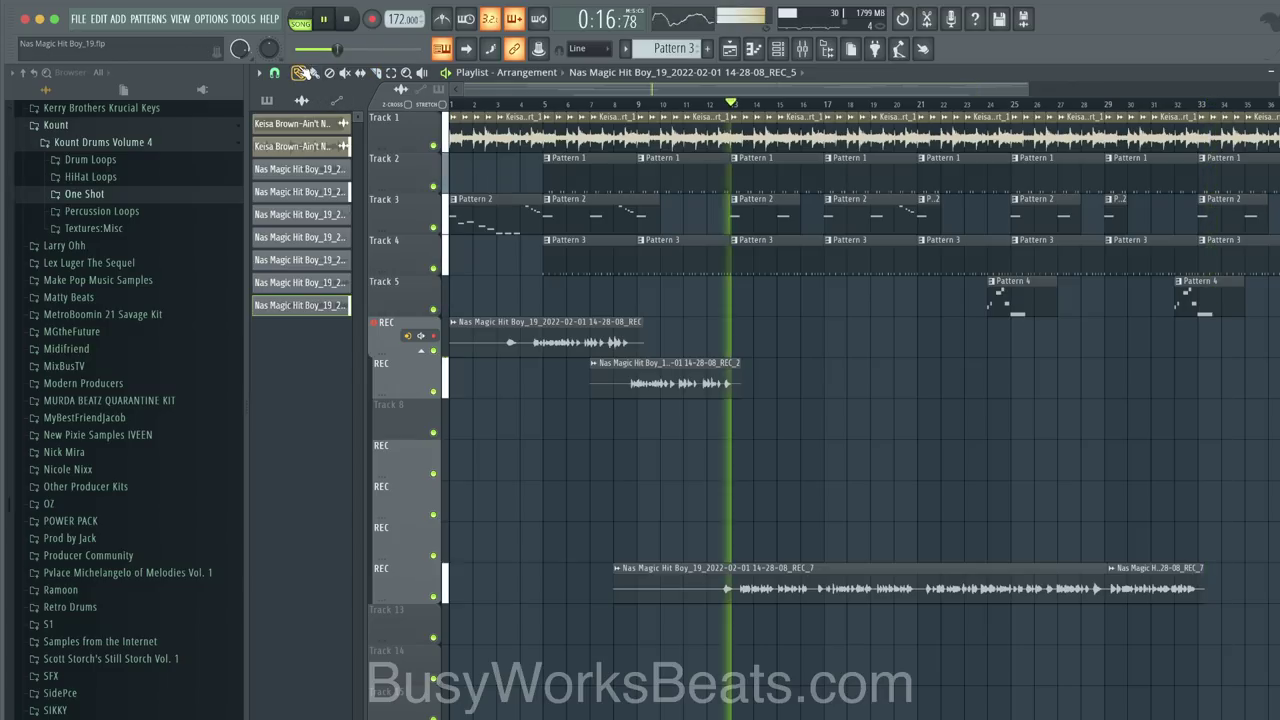
right_click(1134, 598)
key(space)
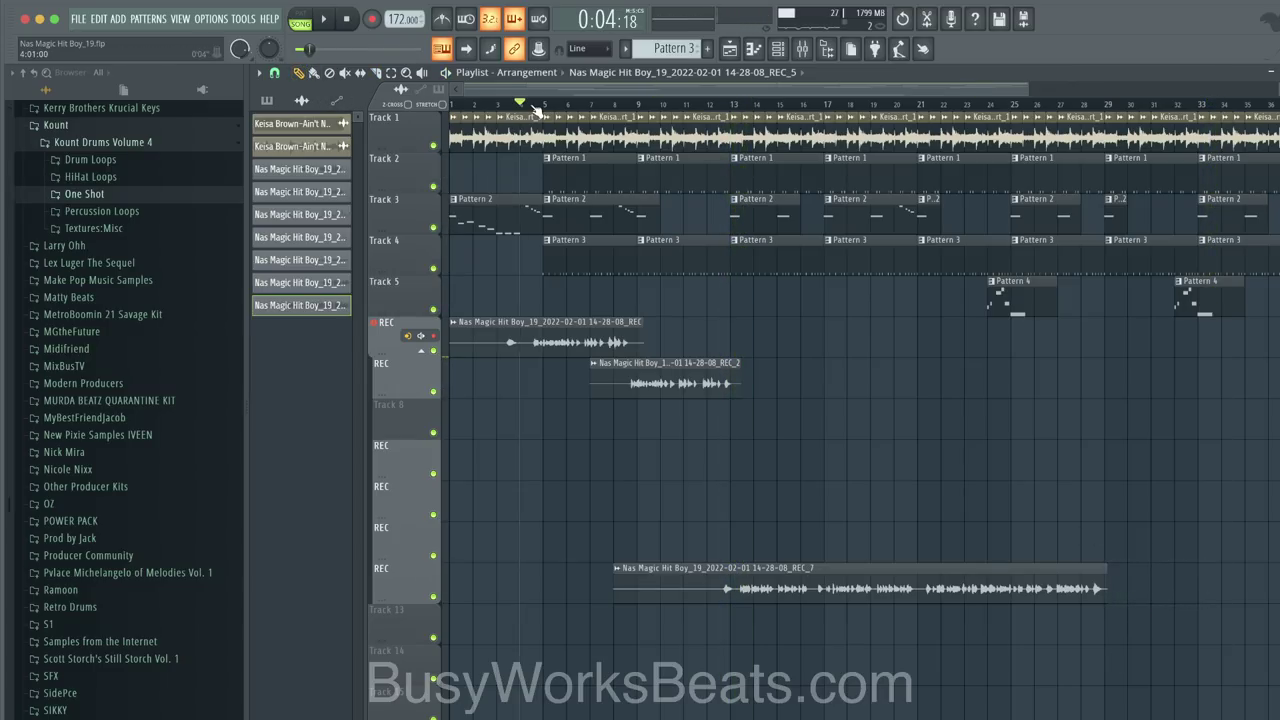
Step: Load Ozone 9 Dynamic EQ into the first effect slot of mixer track 9 during playback
key(space)
key(F9)
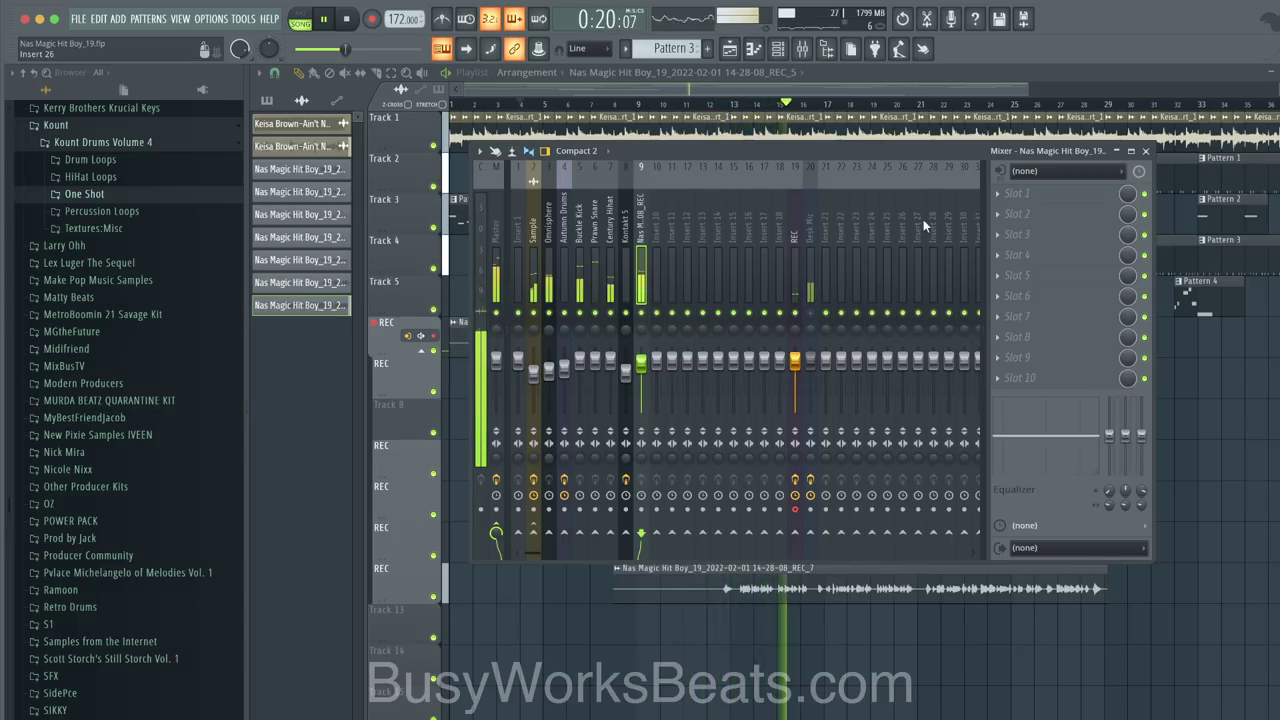
click(1018, 191)
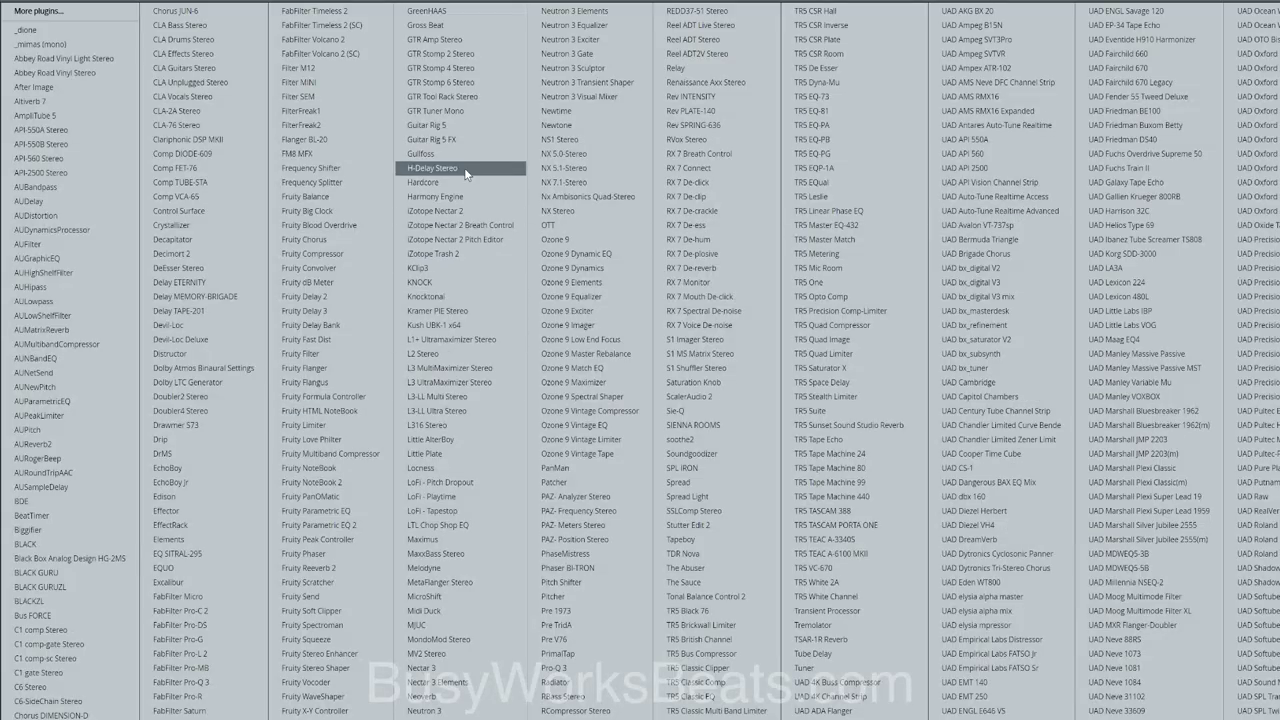
click(585, 253)
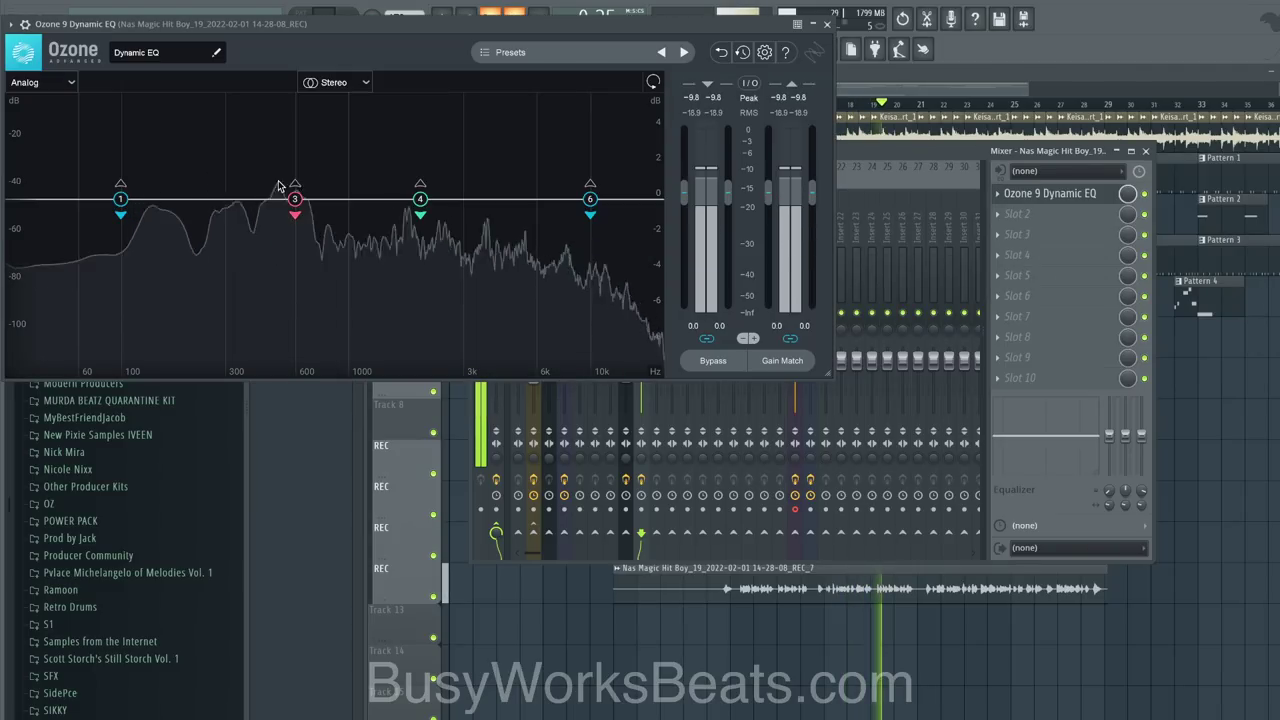
Step: Place soloed Dynamic EQ cuts of -1.2 dB at 373 Hz on band 3 and -0.8 dB at 666 Hz on band 2
drag(296, 202, 248, 223)
click(153, 155)
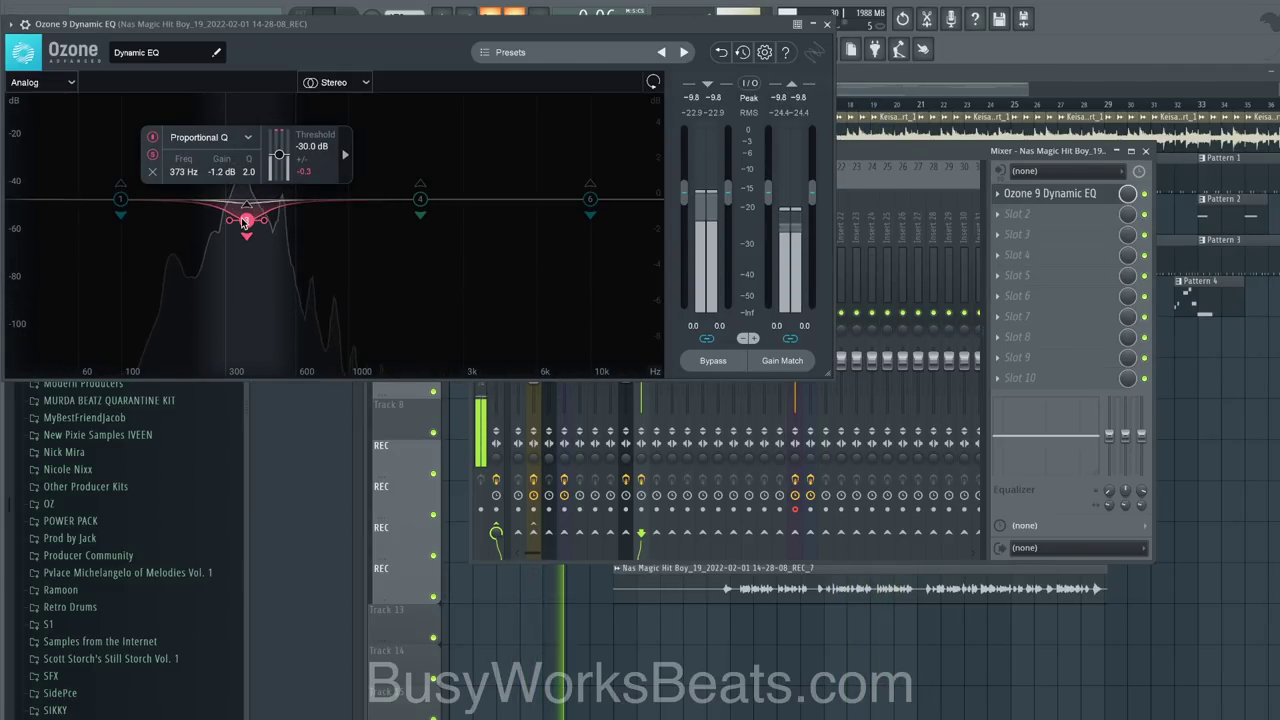
drag(322, 199, 306, 212)
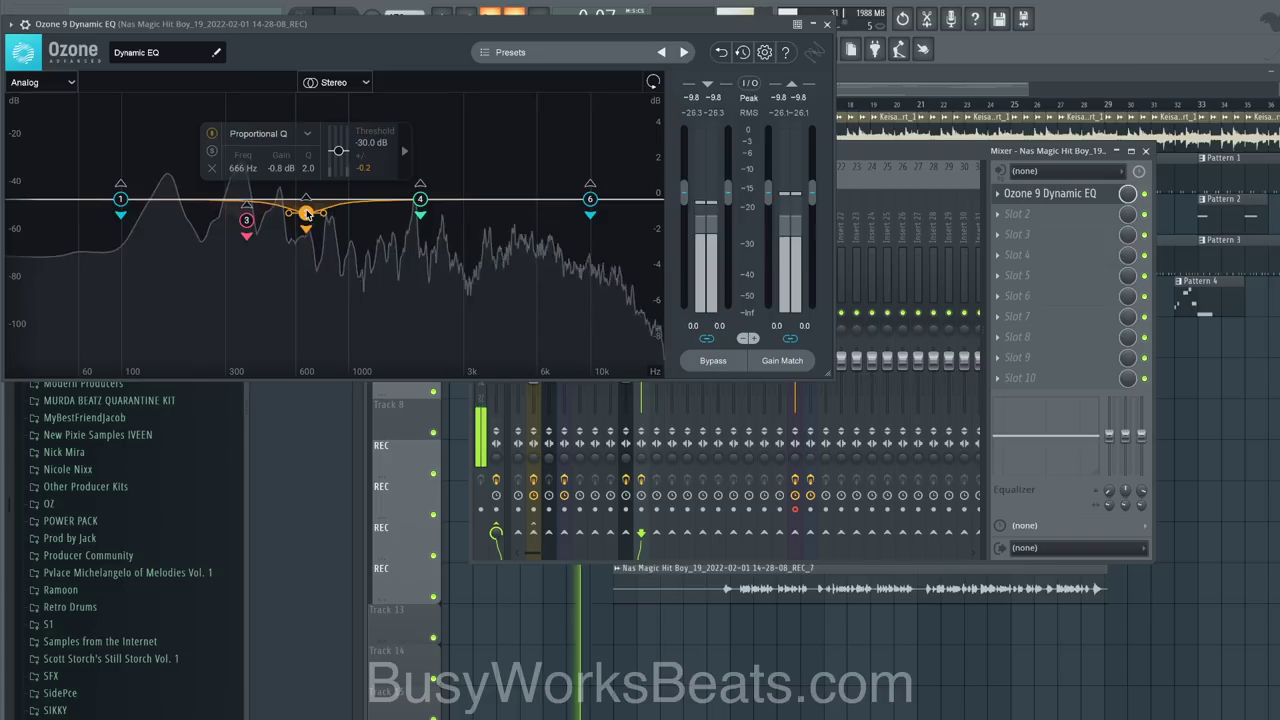
click(213, 151)
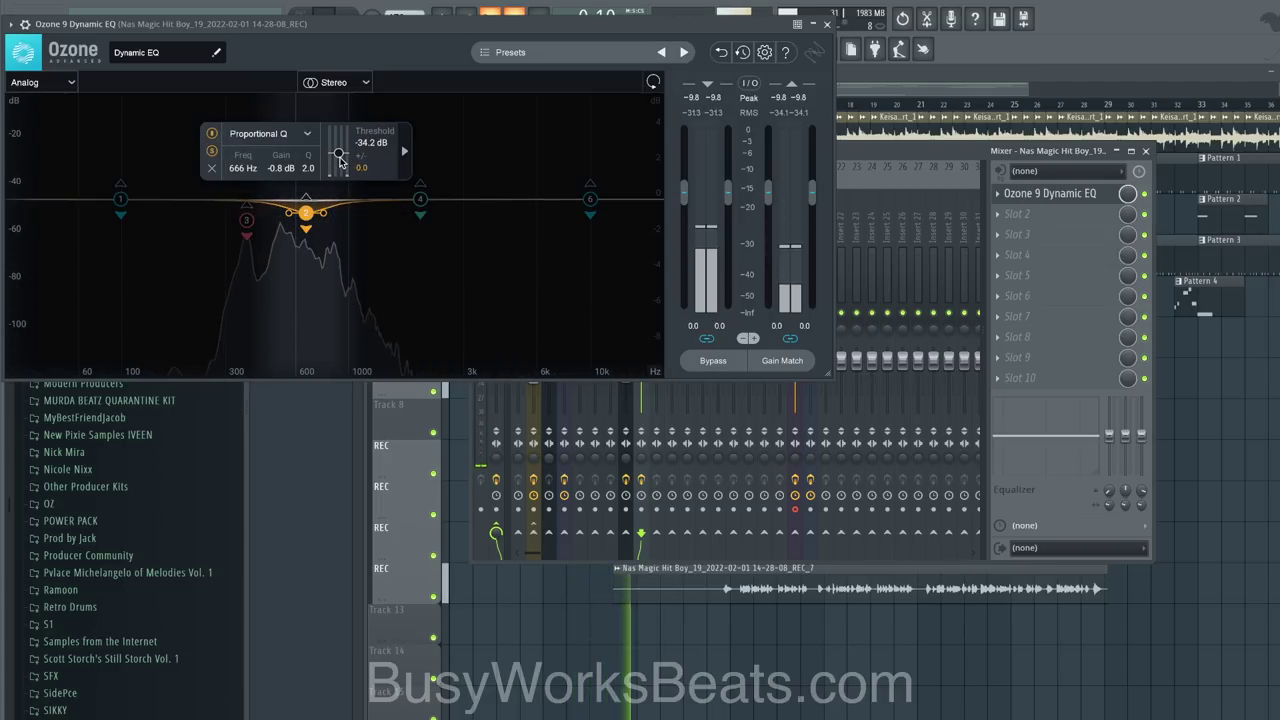
Step: Set the 666 Hz band's threshold to -39.5 dB, its gain to -2.0 dB and its Q to 3.0
drag(340, 160, 342, 165)
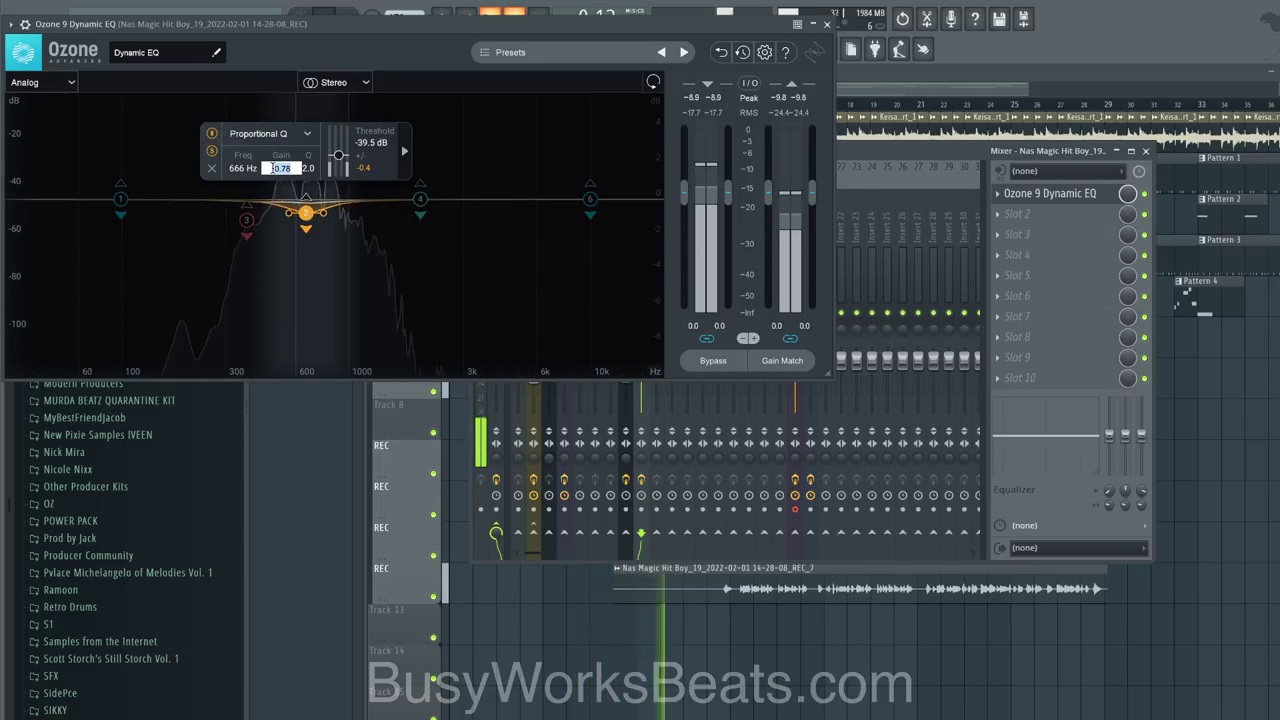
text(-2.0 dB)
key(Return)
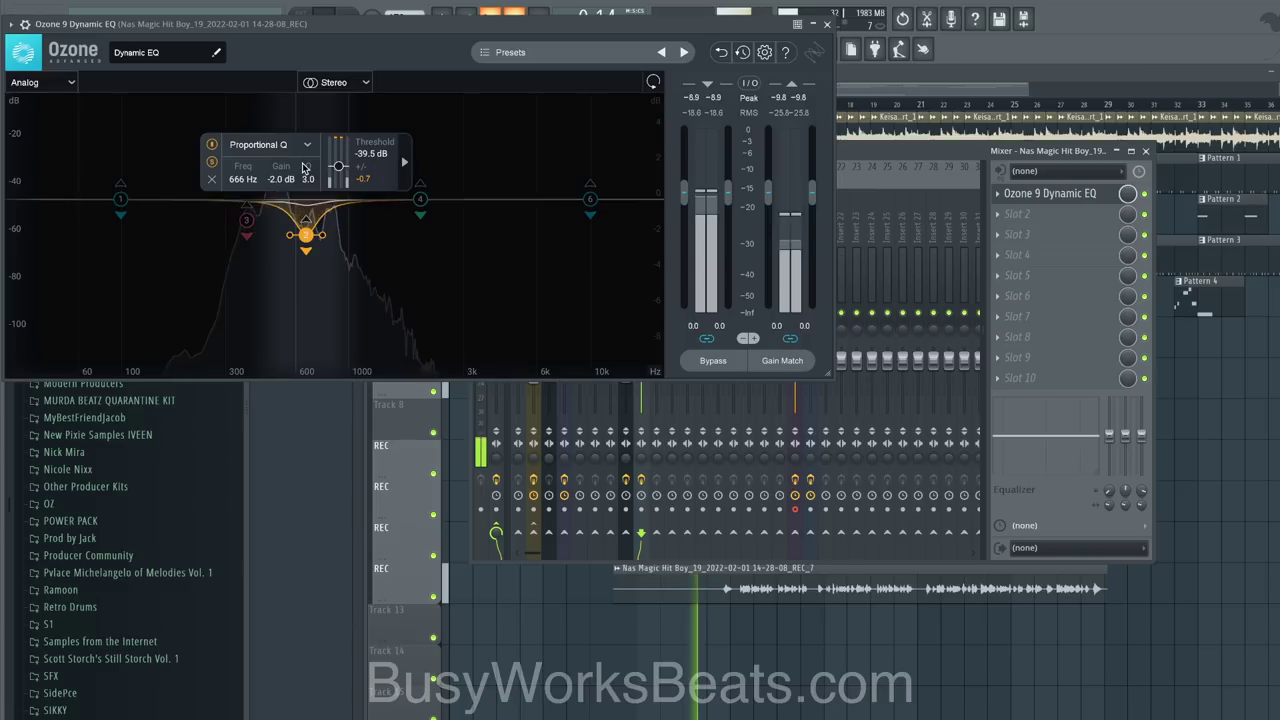
Step: Set the 373 Hz band's Q to 2.9 and its gain to -3 dB while soloed, and close the Dynamic EQ
click(246, 220)
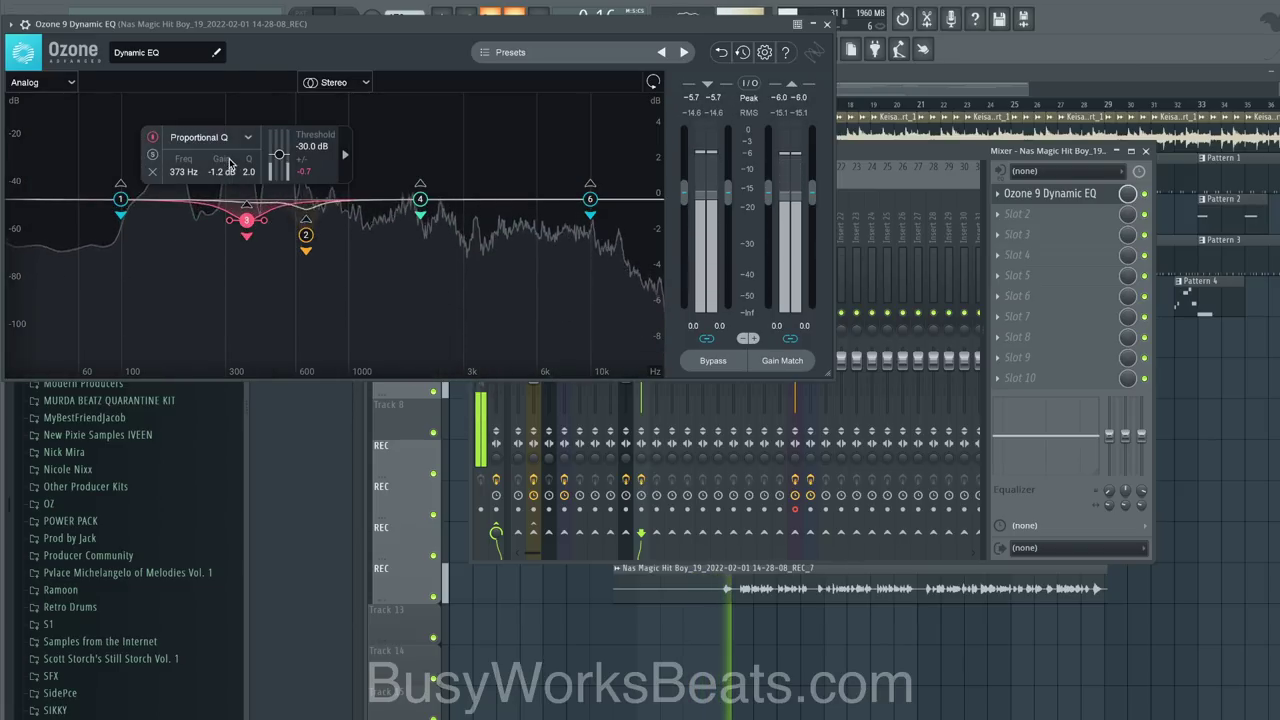
click(153, 155)
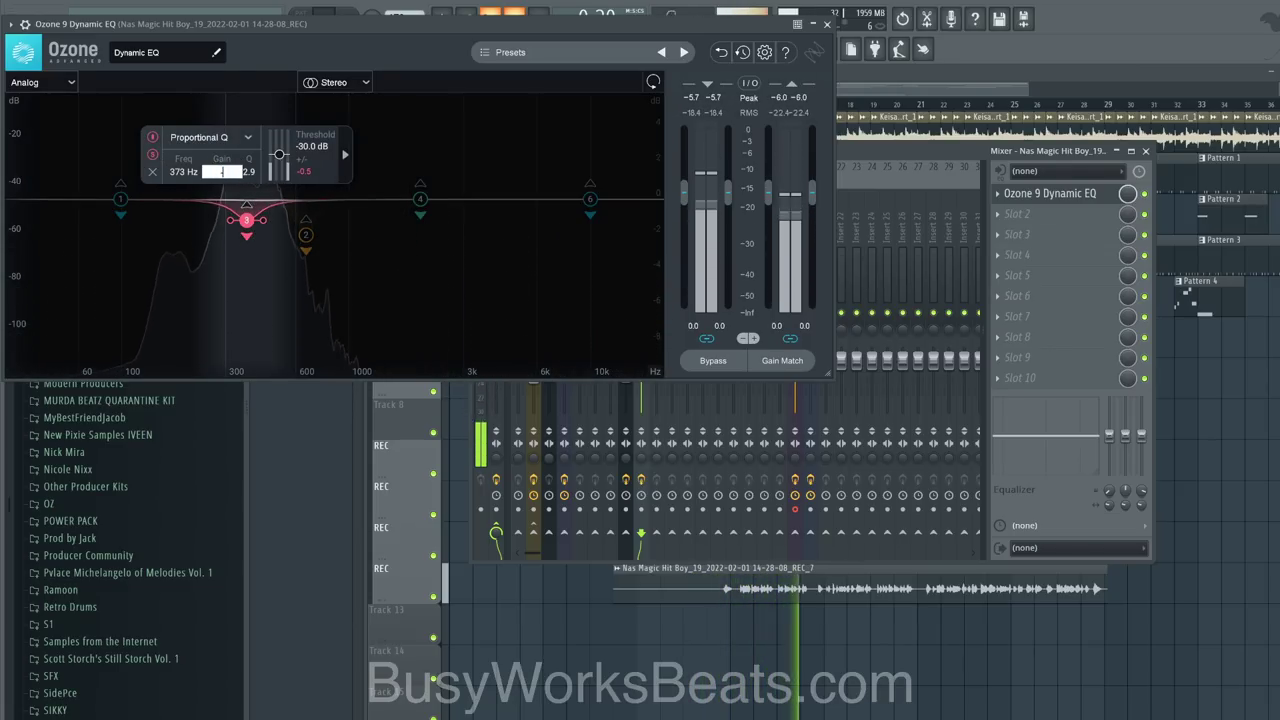
text(-3)
key(Return)
click(157, 309)
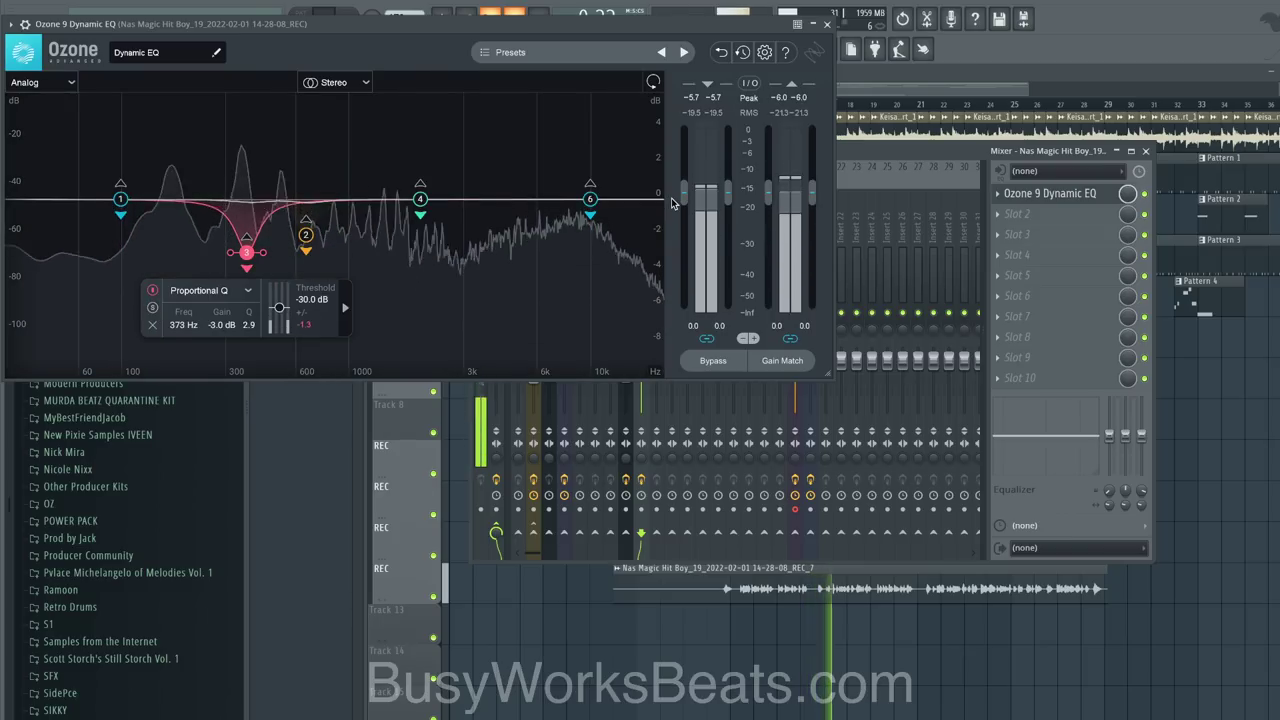
click(826, 24)
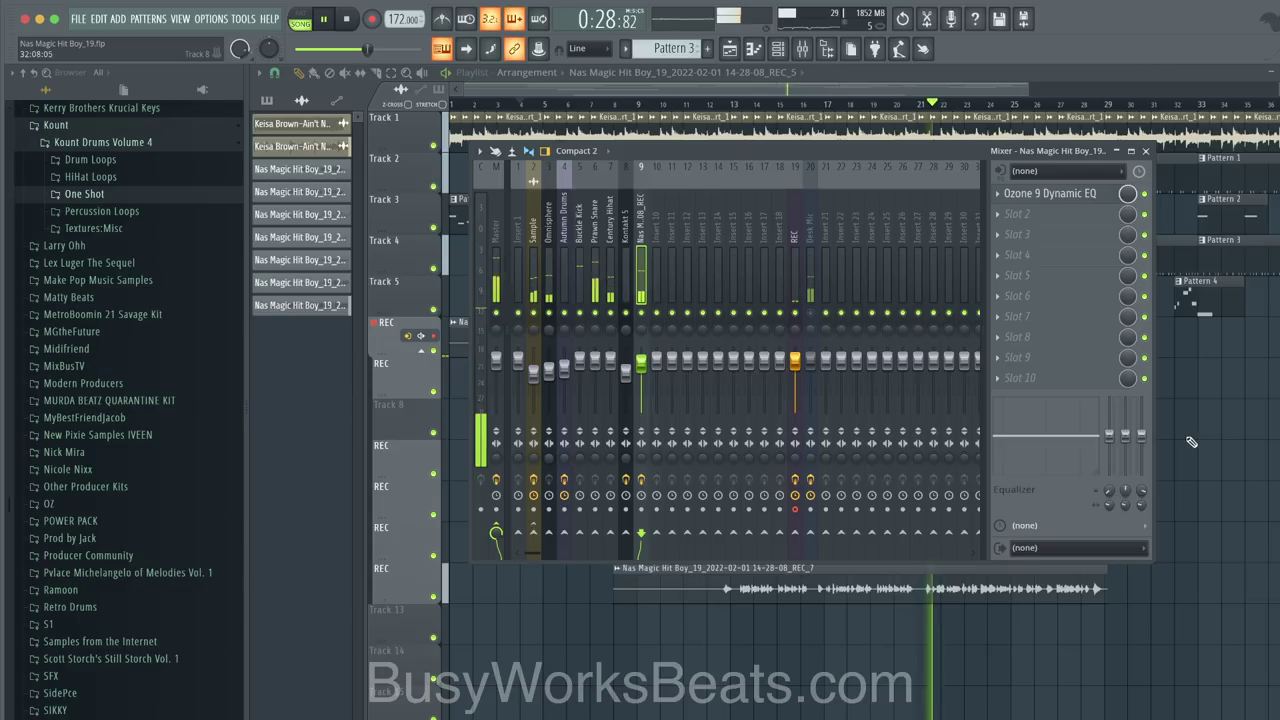
Step: Save the project as a new numbered version and bring the mixer back up
click(1191, 442)
scroll(994, 366, down, 3)
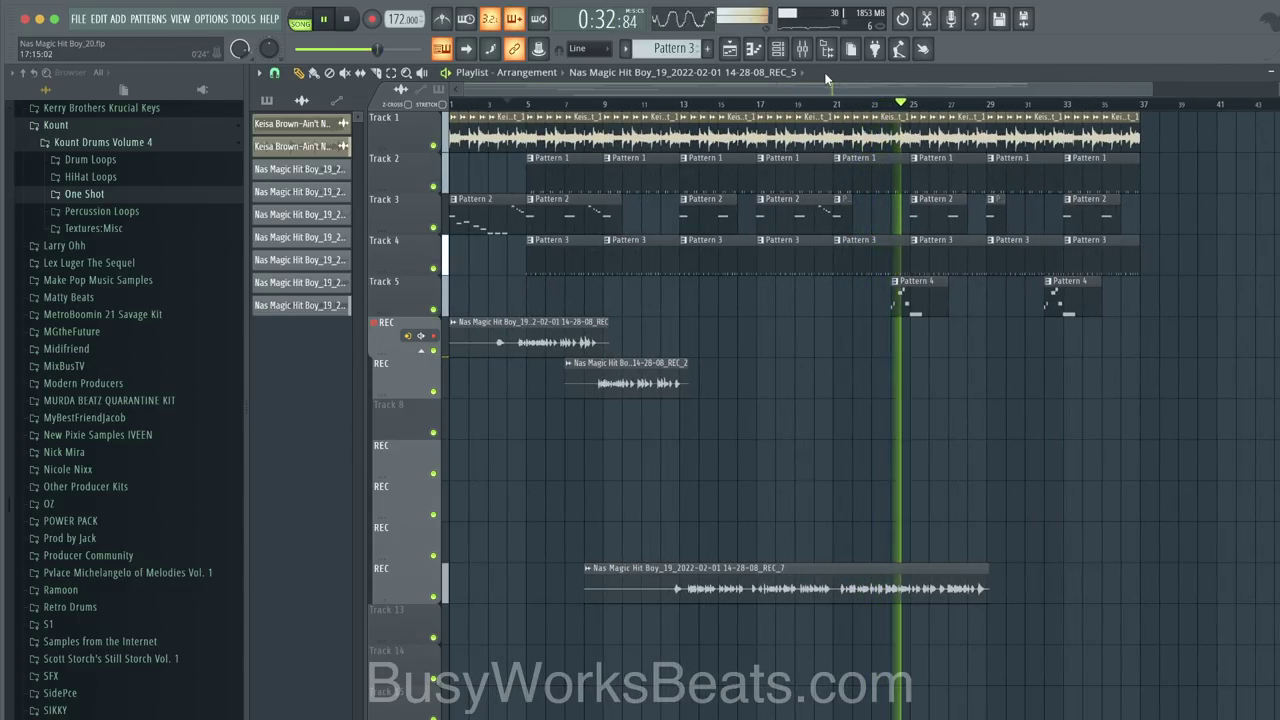
click(802, 49)
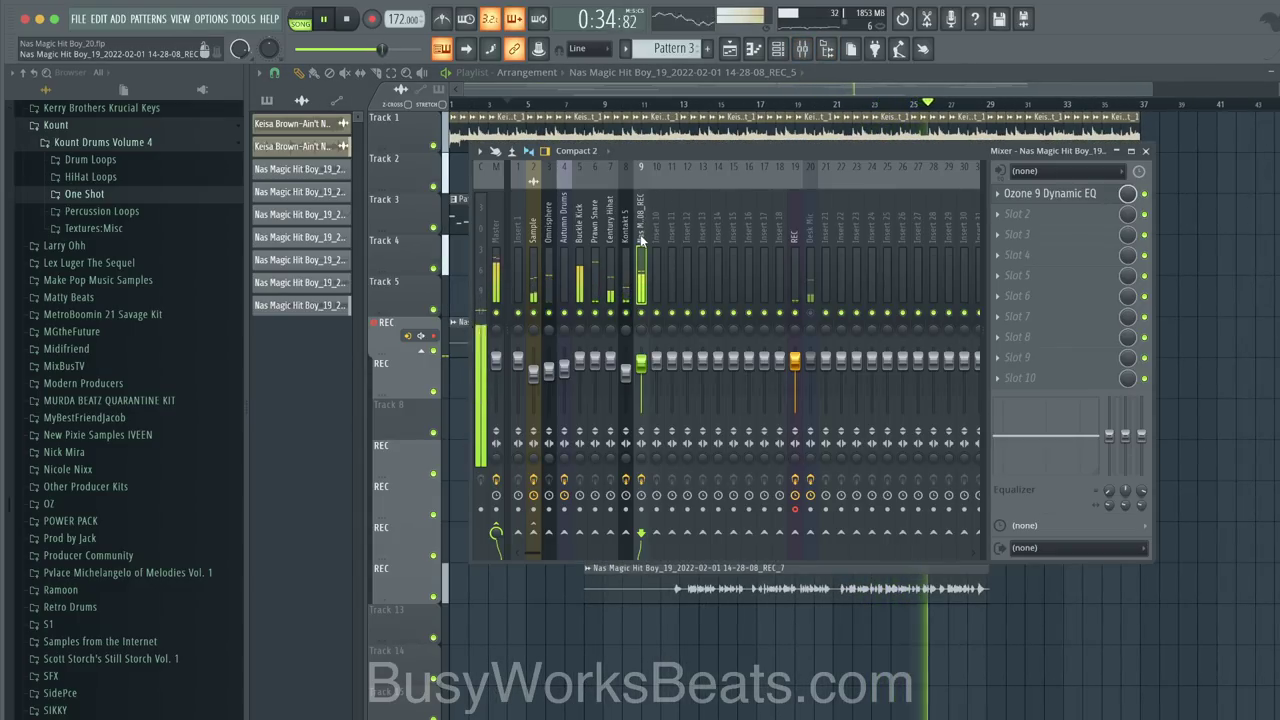
Step: Lower the volume of REC mixer track 19 to 0% and mute the Desk Mic track
click(796, 267)
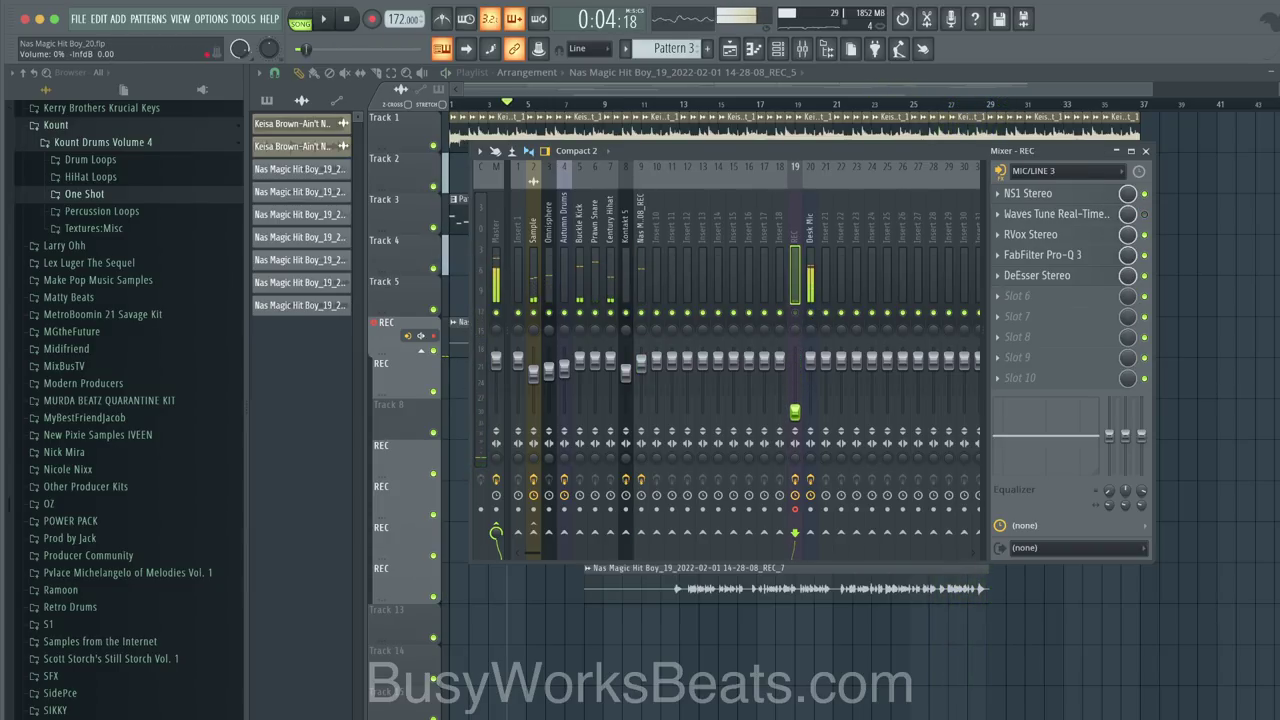
click(634, 278)
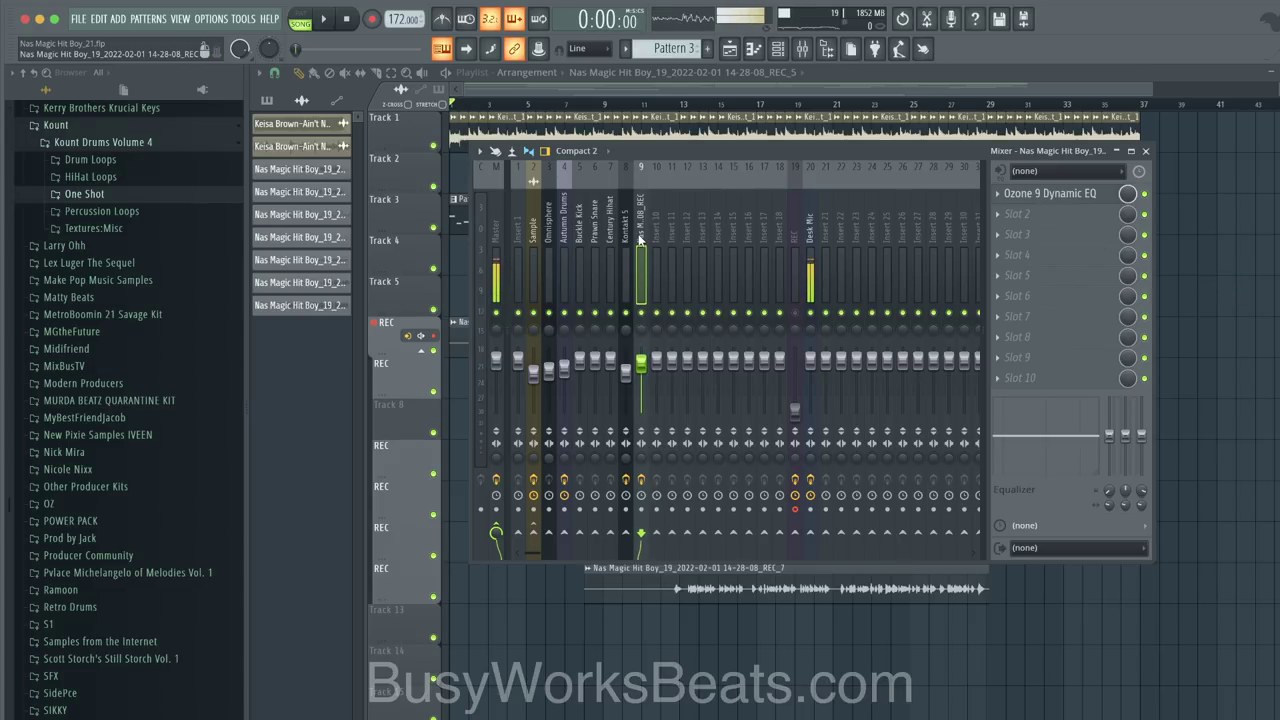
click(811, 314)
Step: Check the Master track and the vocal's Ozone 9 Dynamic EQ on mixer track 9 during playback
click(494, 254)
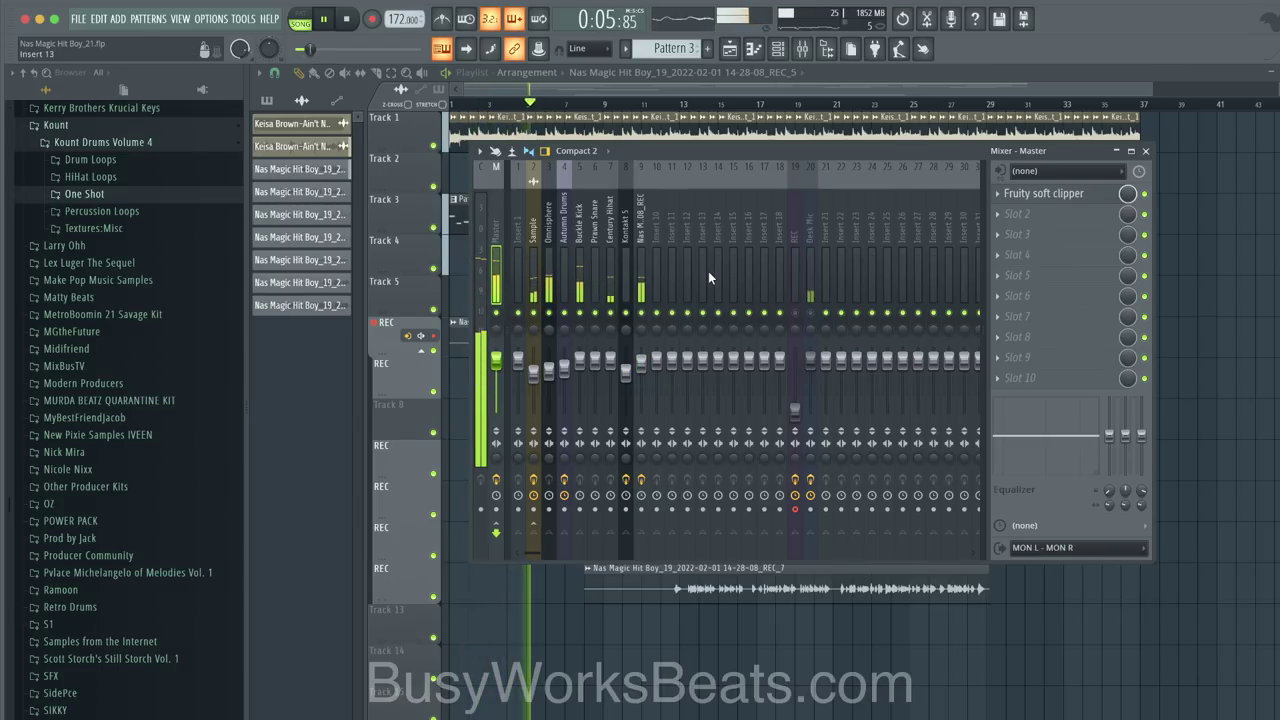
click(643, 256)
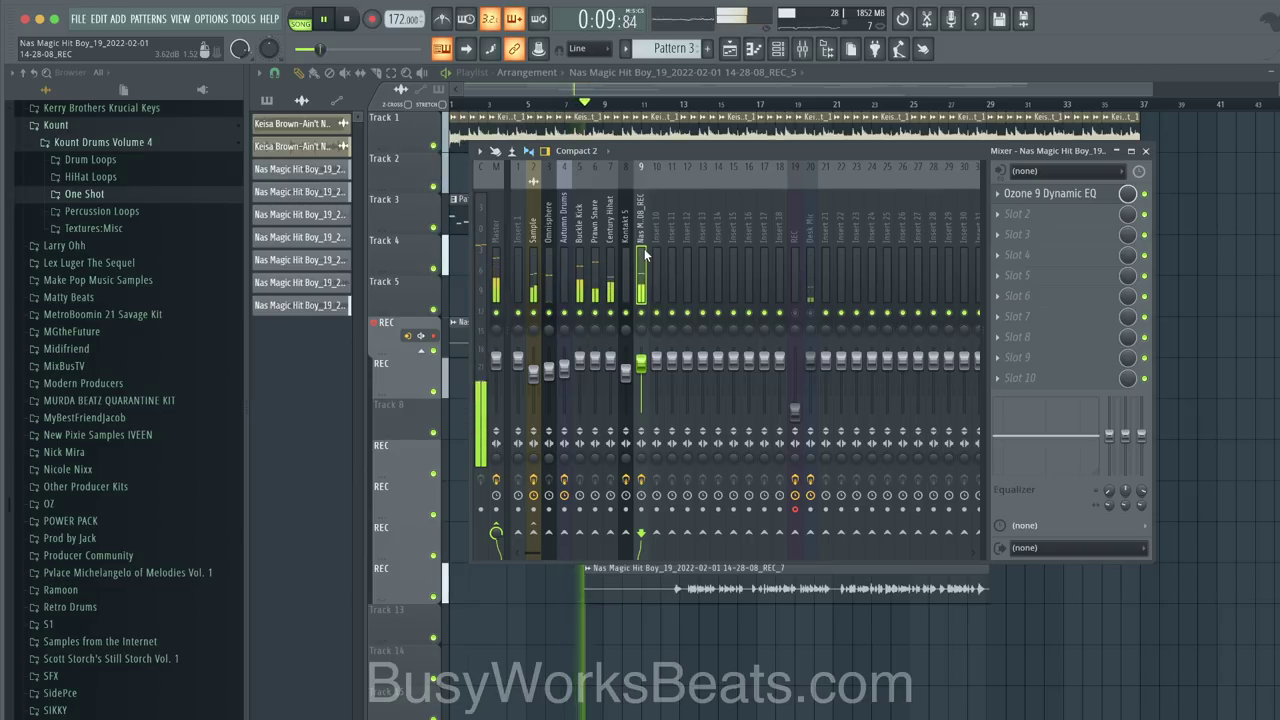
click(1040, 196)
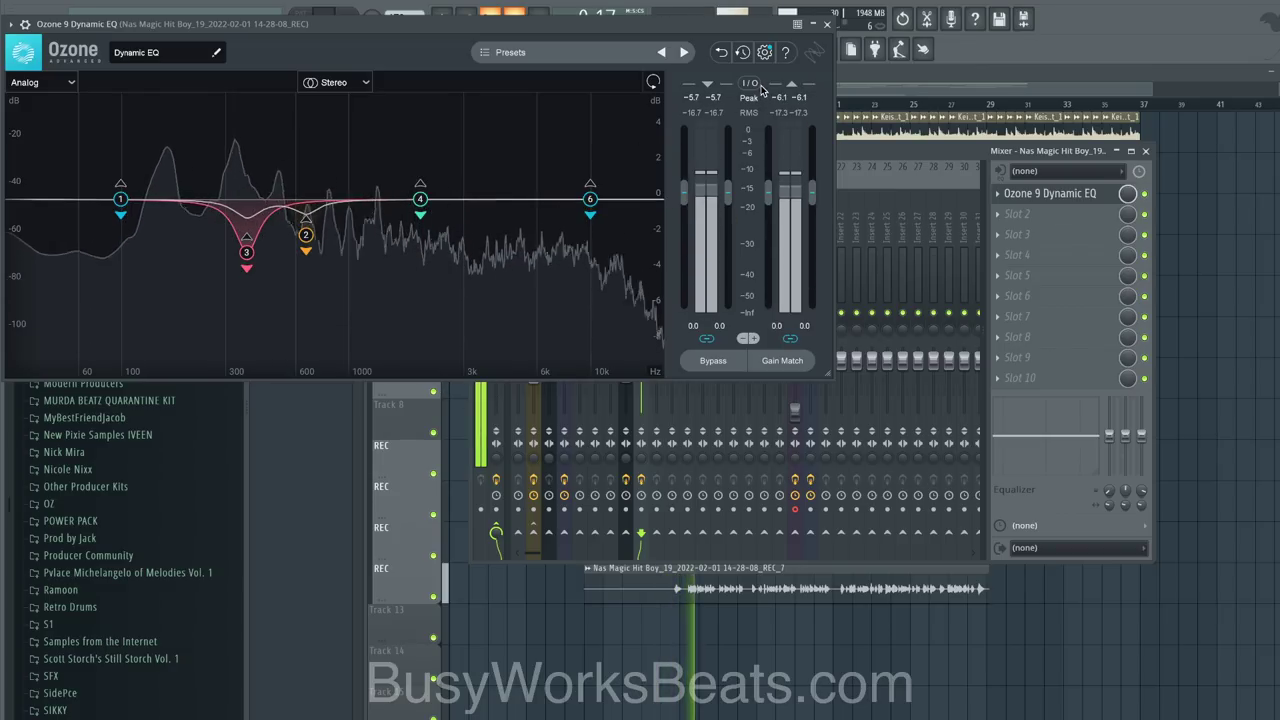
click(828, 27)
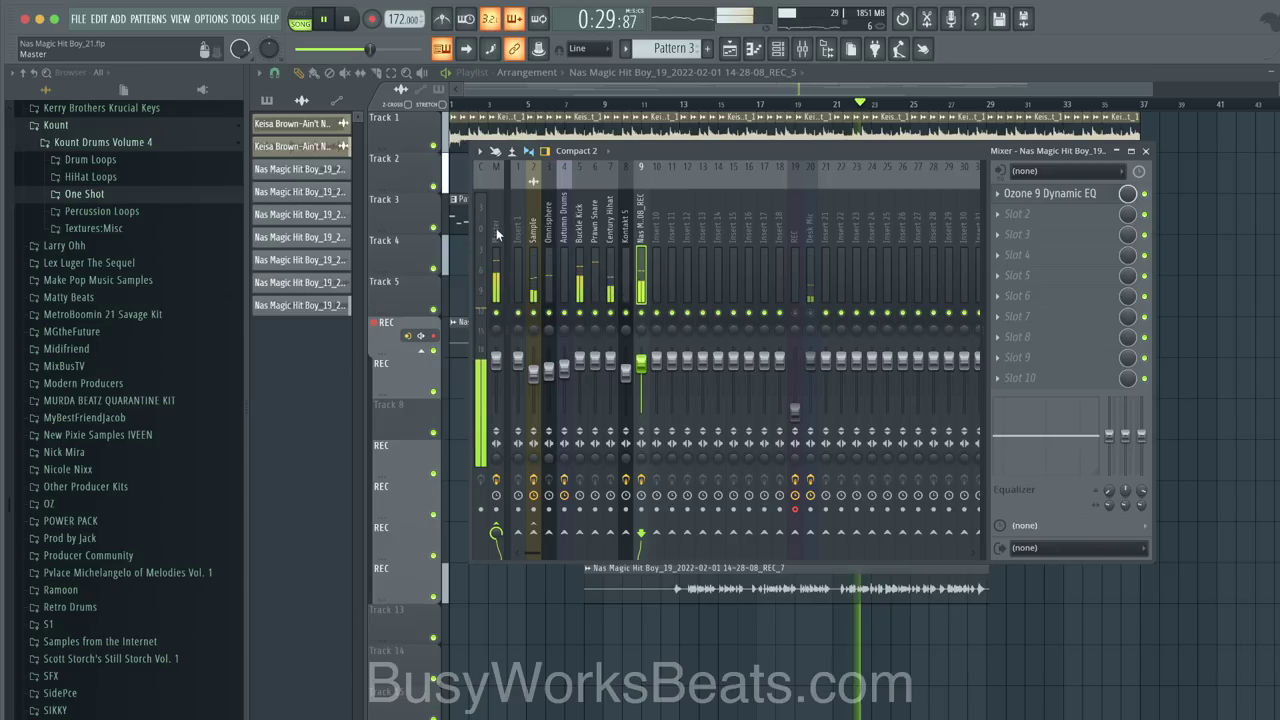
Step: Set the Prawn Snare channel's pitch to +118 cents in its sampler settings and return to the mixer
click(593, 236)
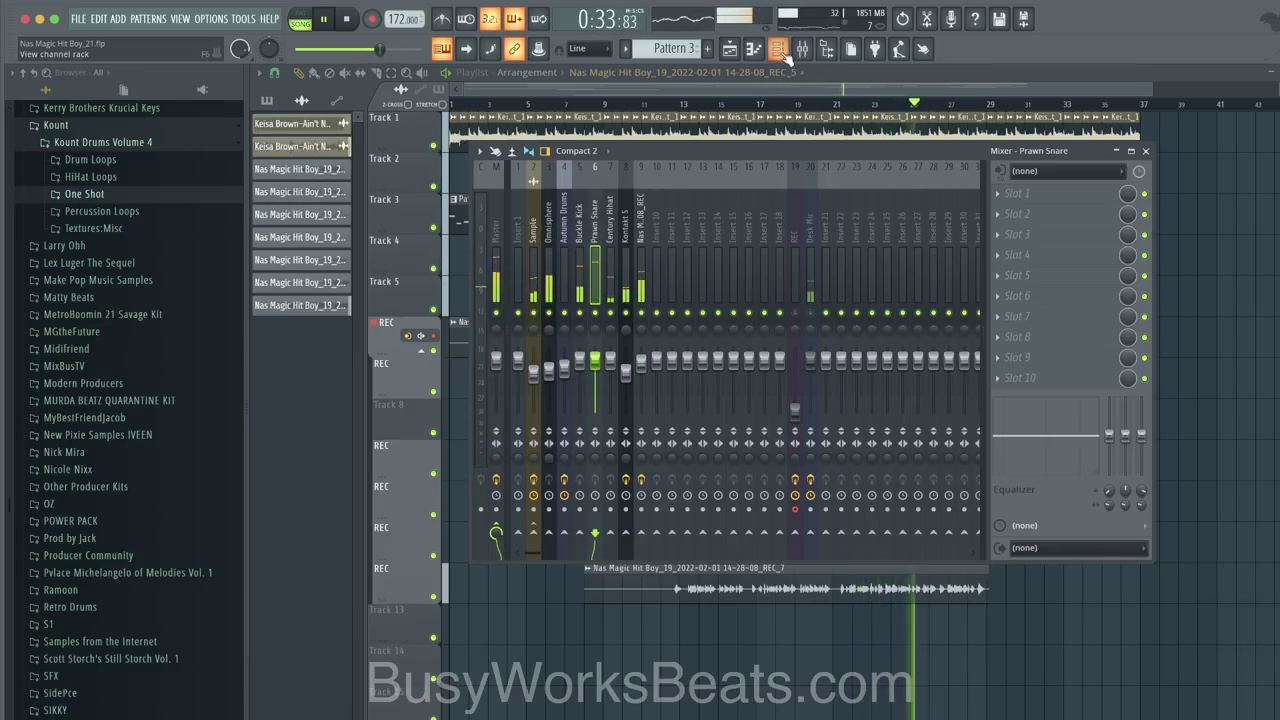
key(F6)
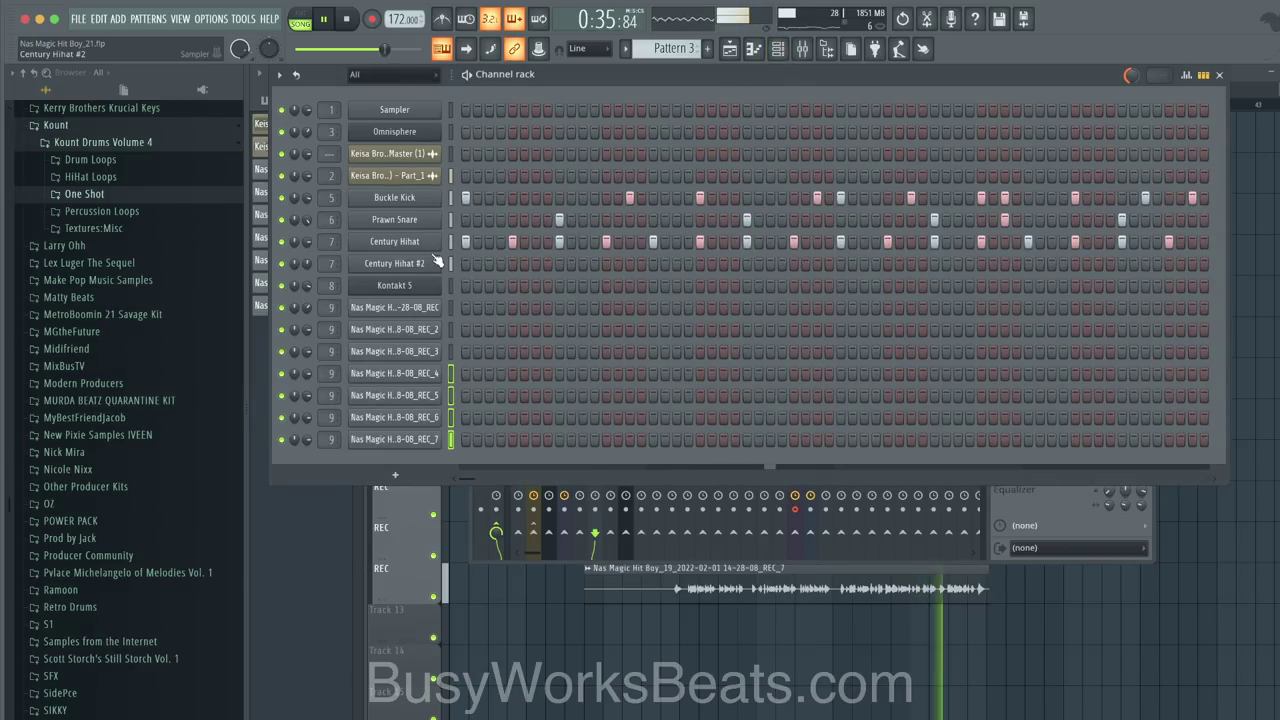
click(428, 219)
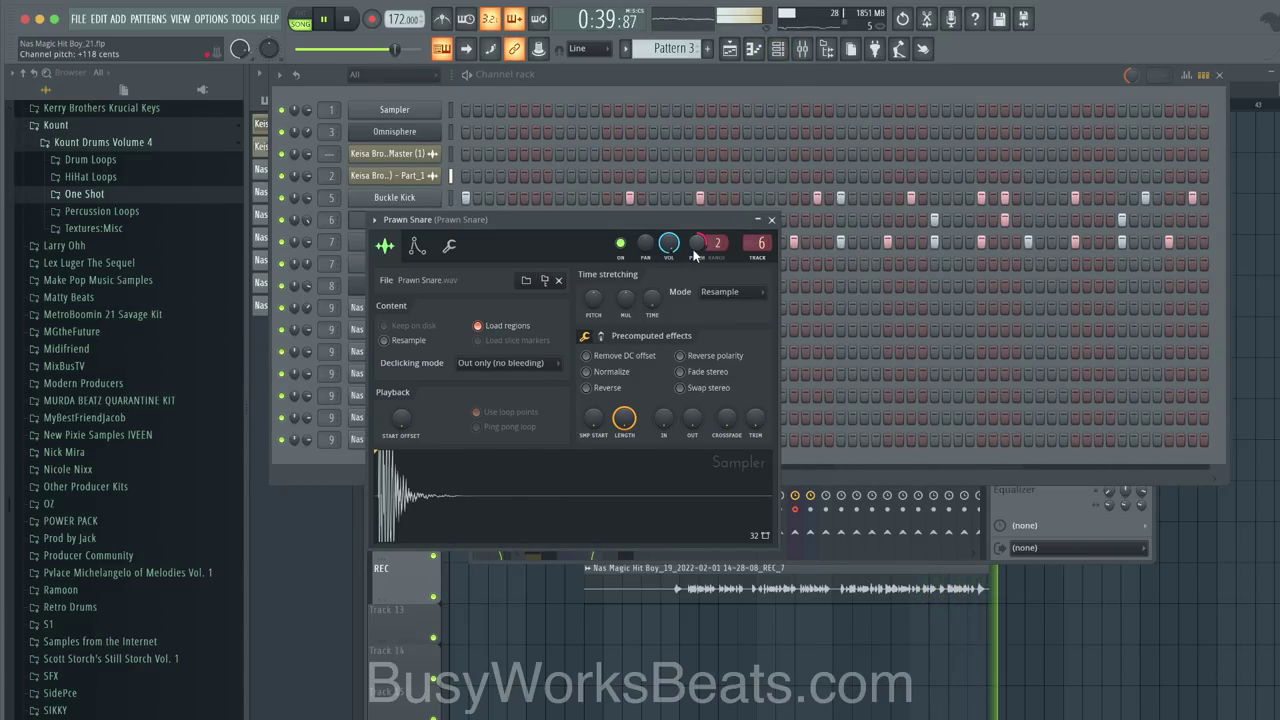
click(772, 220)
click(1016, 495)
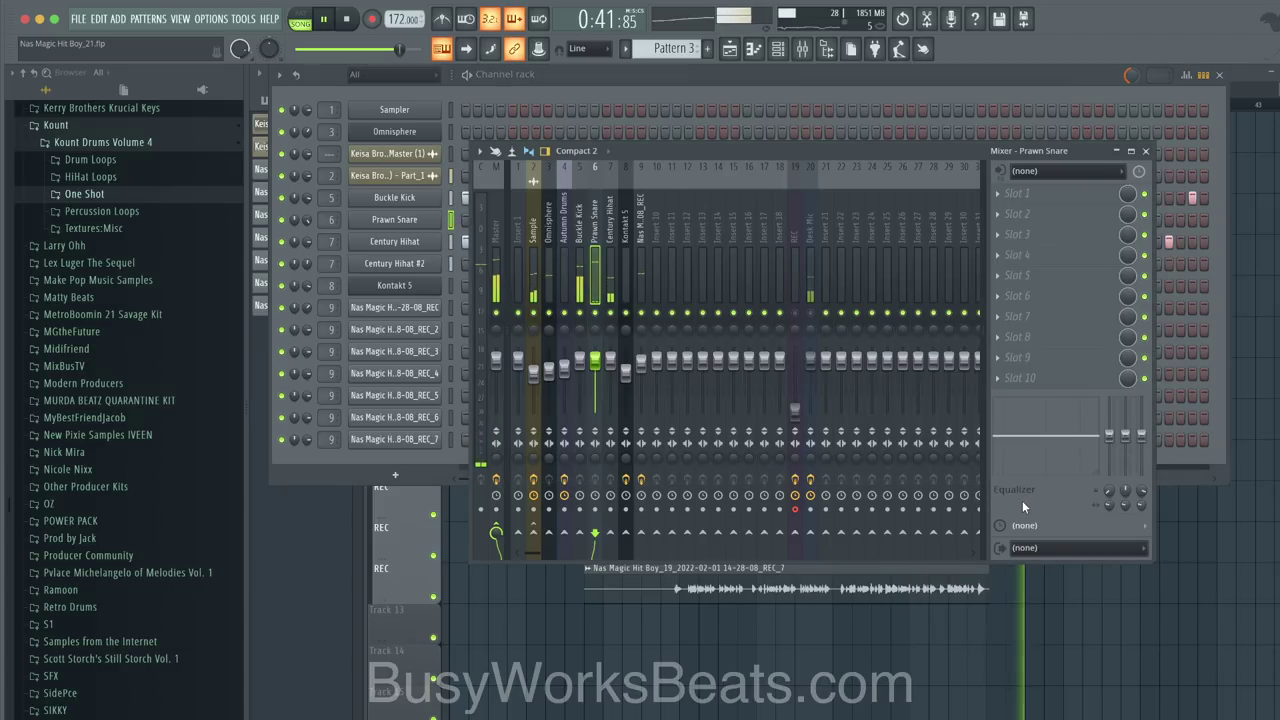
Step: Check the Buckle Kick and Omnisphere mixer tracks and save the project as another new version
click(580, 290)
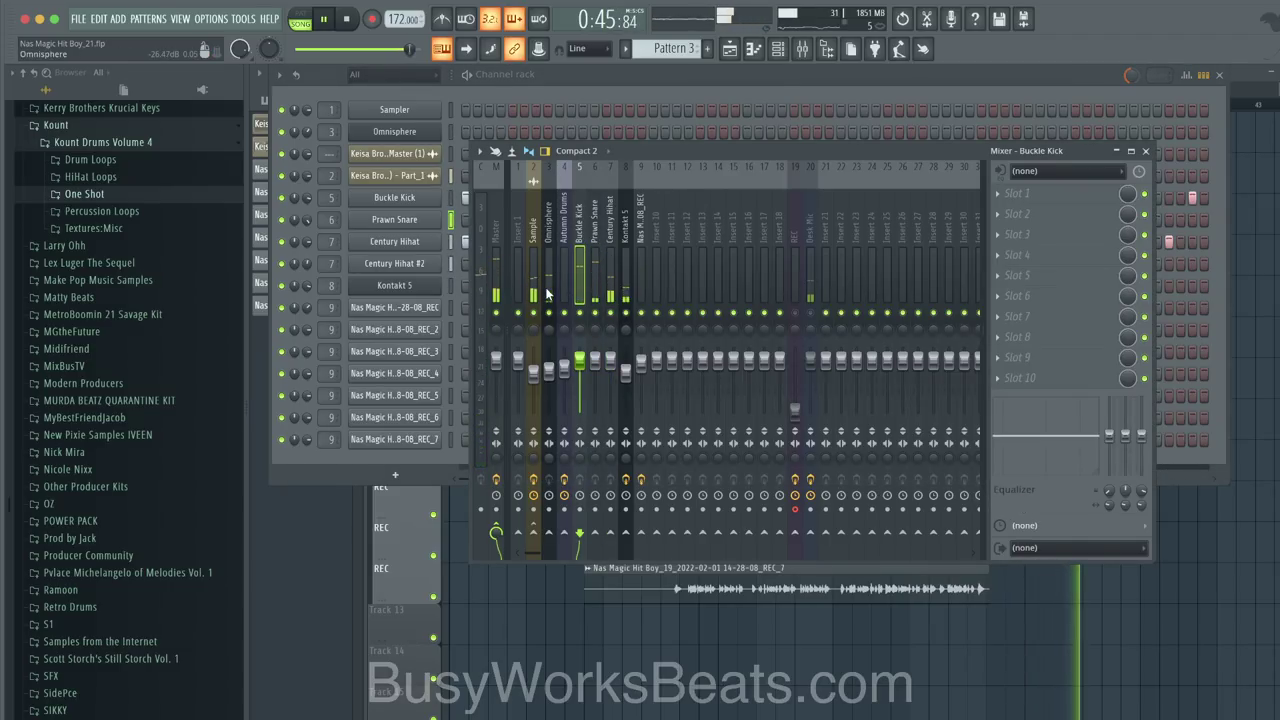
click(547, 290)
click(952, 650)
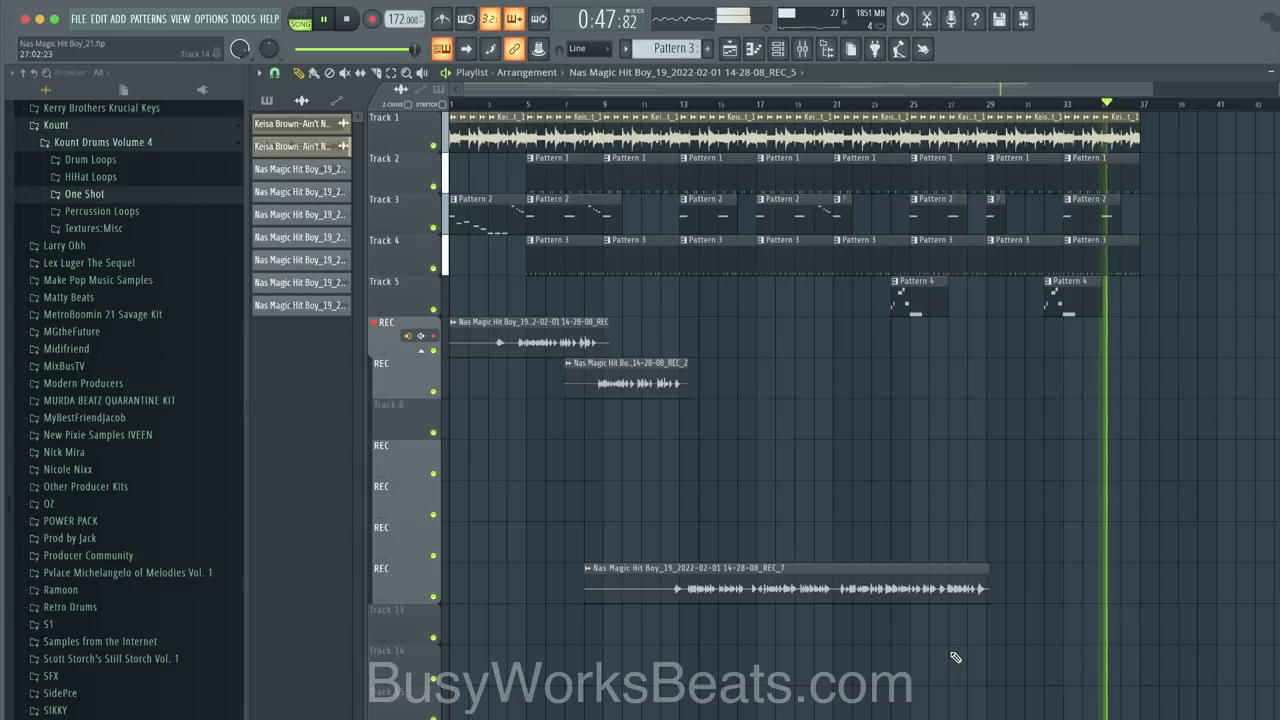
key(super+n)
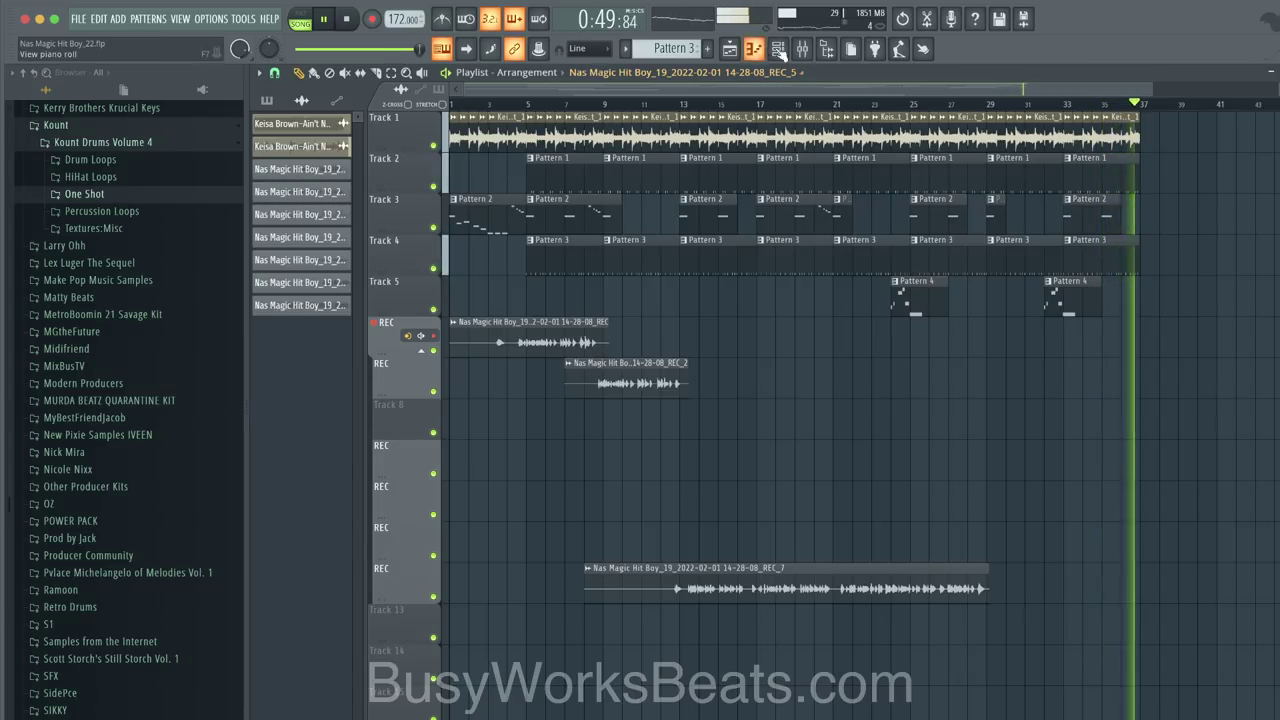
Step: Load Weiss DS1-MK3 and Weiss MM-1 Mastering Maximizer into slots 2 and 3 of the Master track, after Fruity soft clipper
click(802, 48)
click(492, 201)
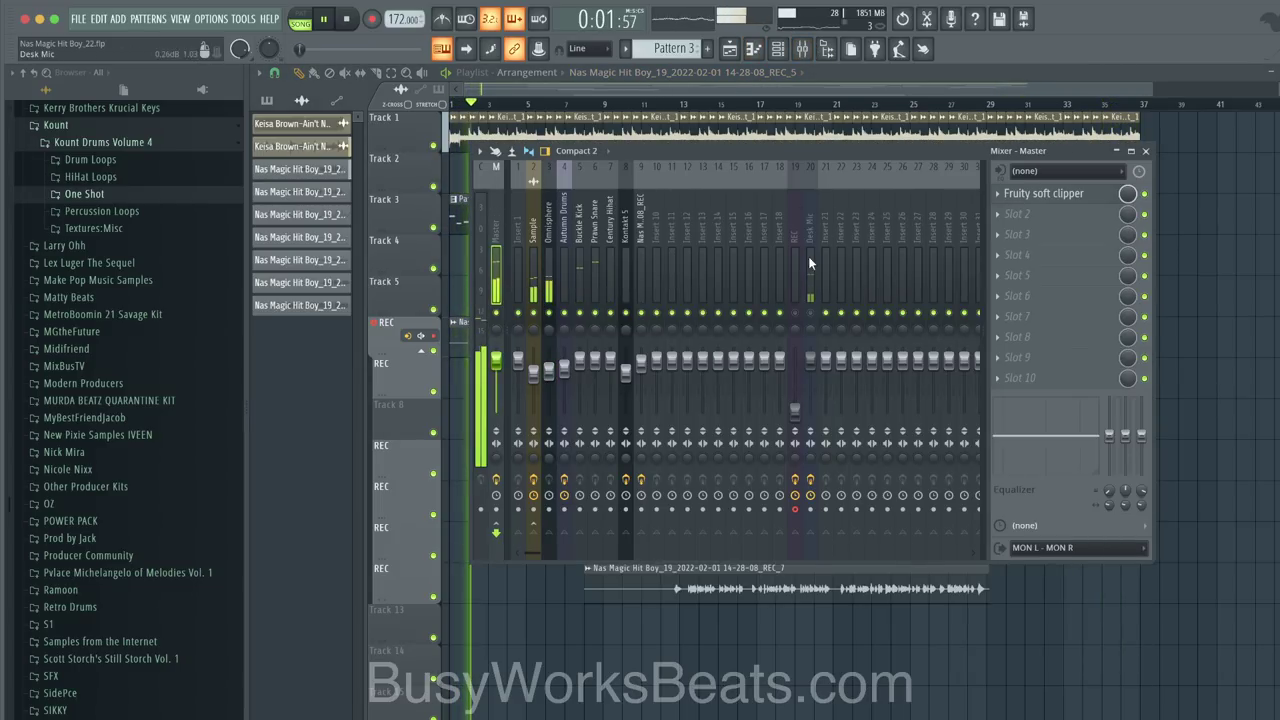
click(1012, 213)
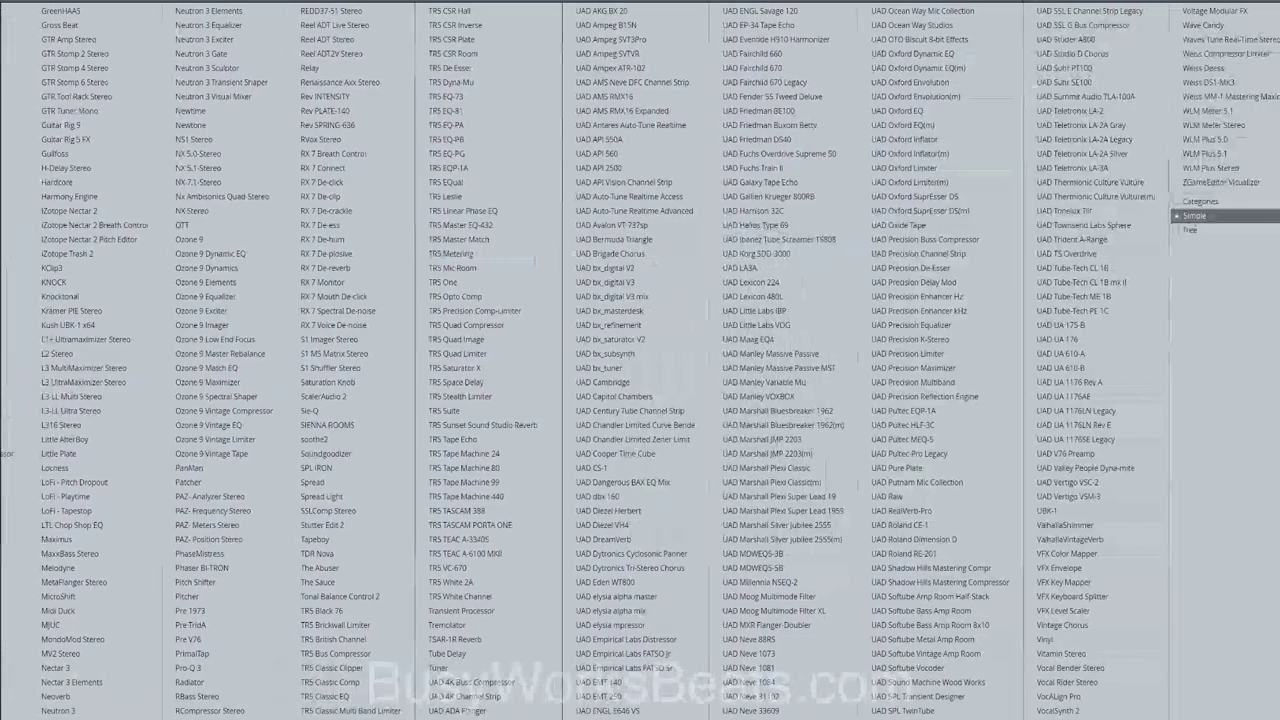
click(1238, 84)
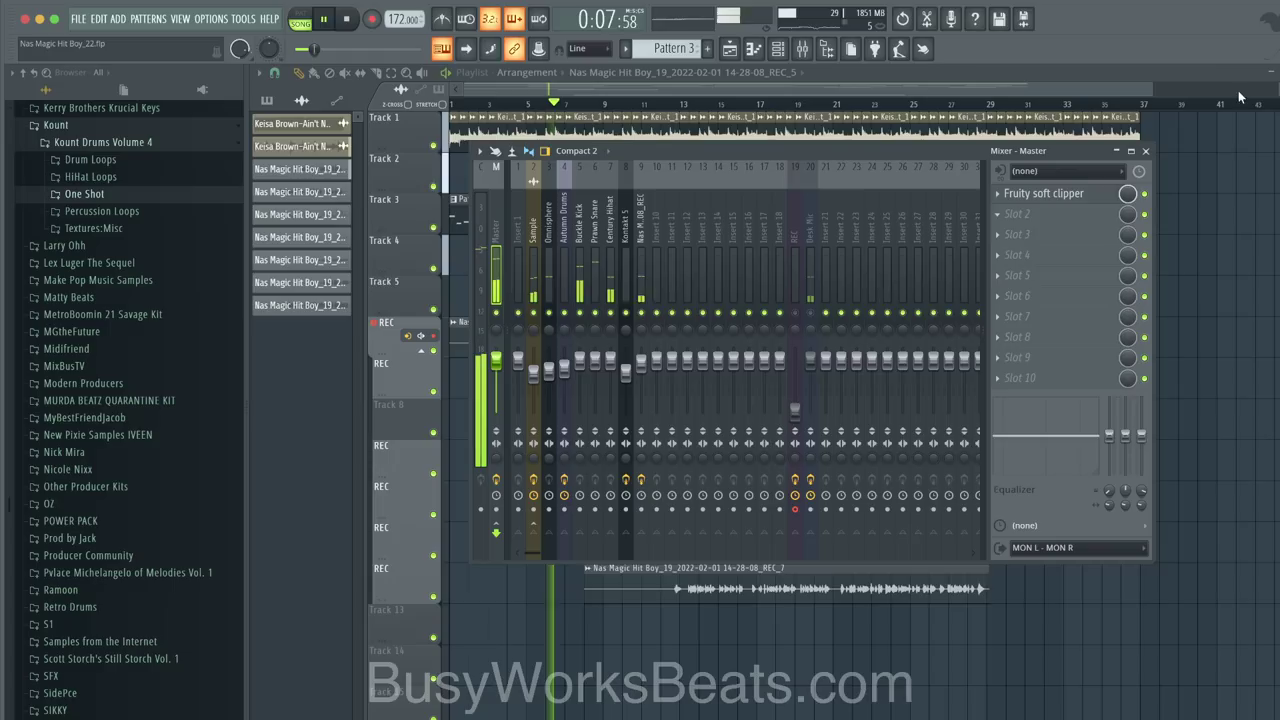
click(1025, 233)
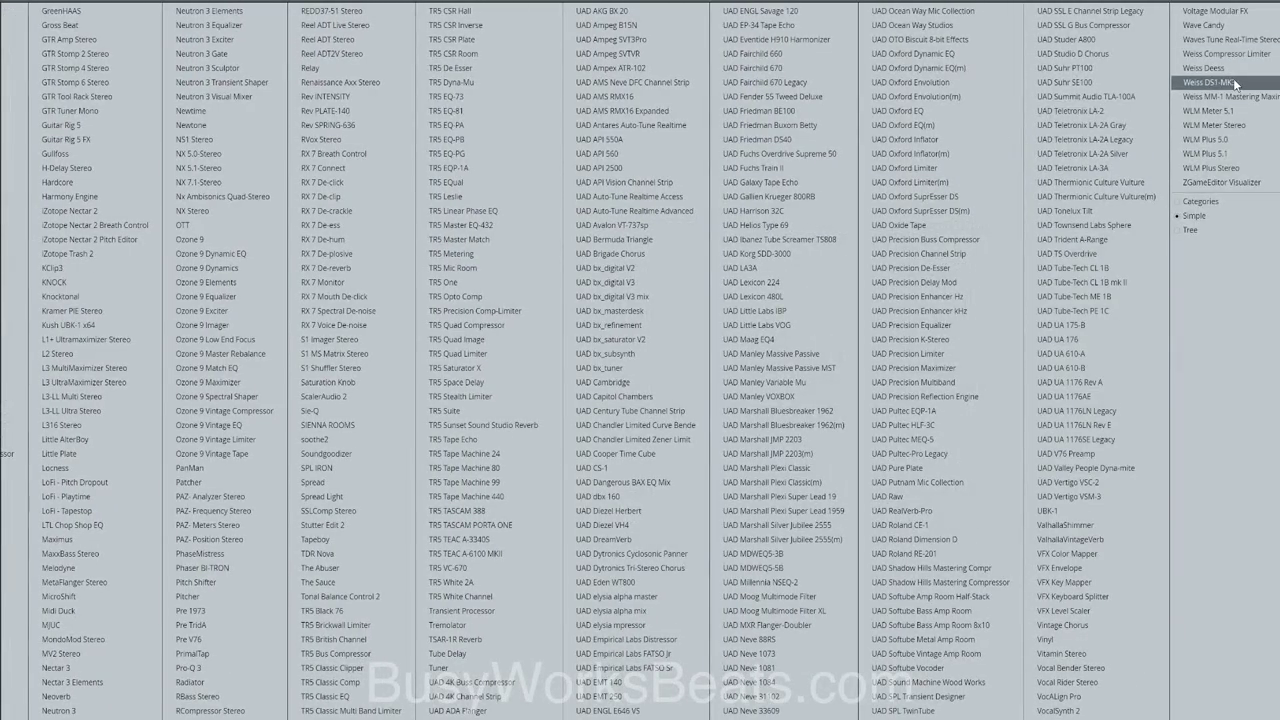
click(1236, 84)
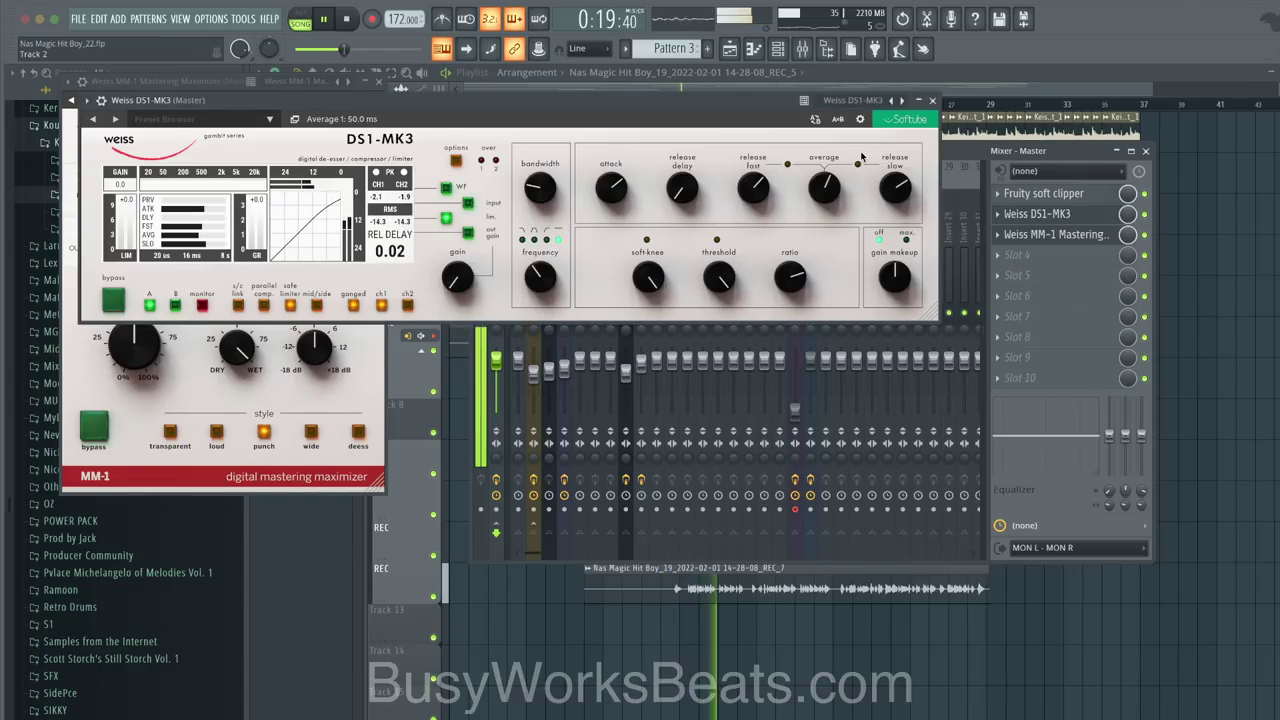
click(932, 100)
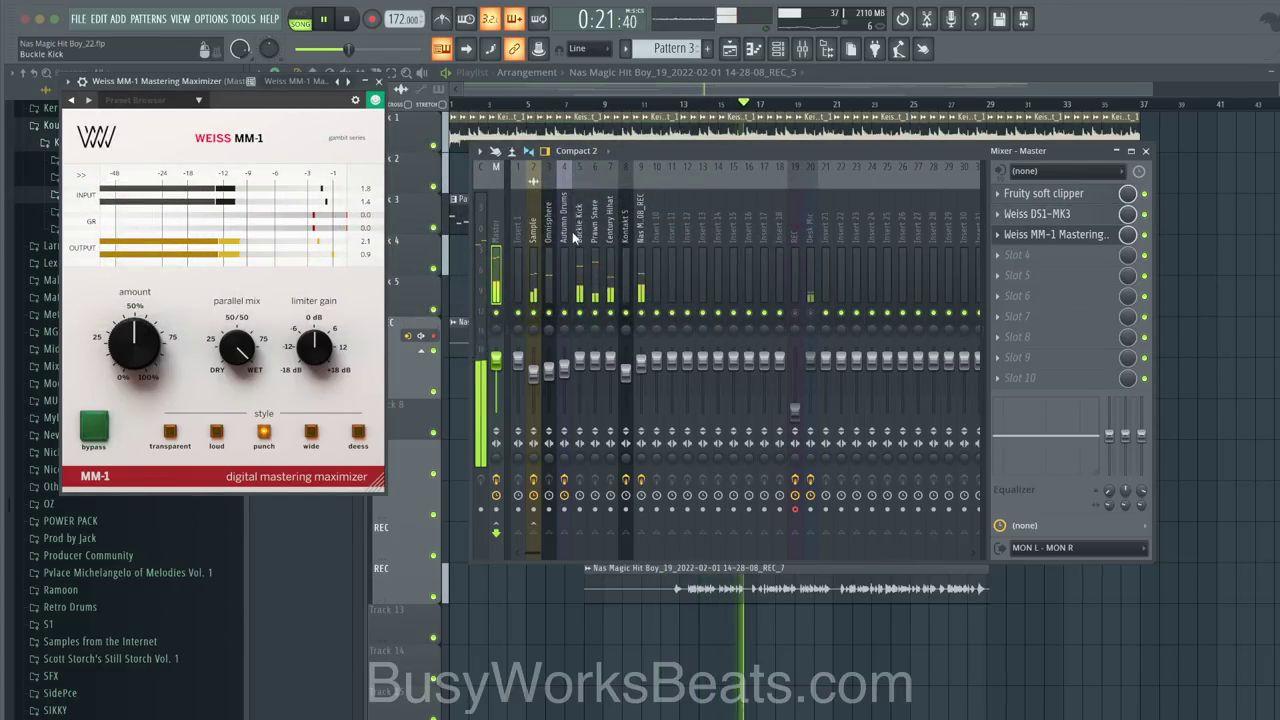
Step: Examine the C6-SideChain Stereo settings on the Sample mixer track, especially the externally triggered band 3
click(538, 242)
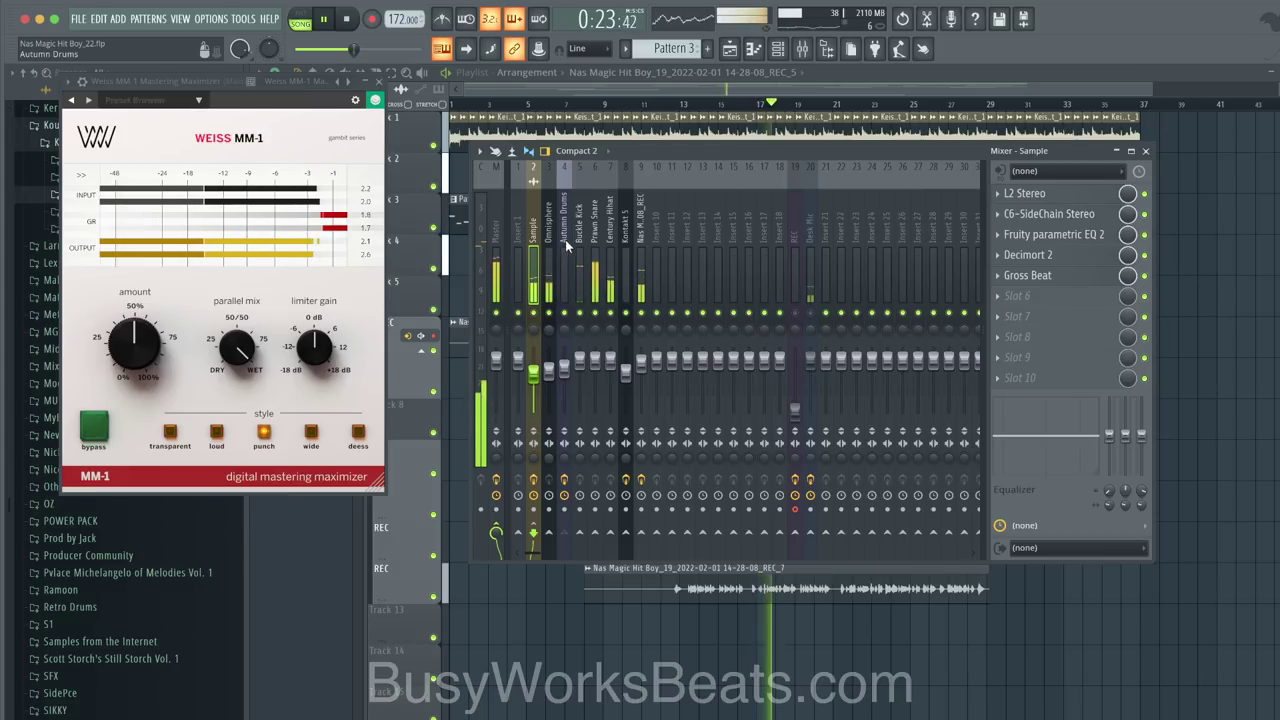
click(1070, 214)
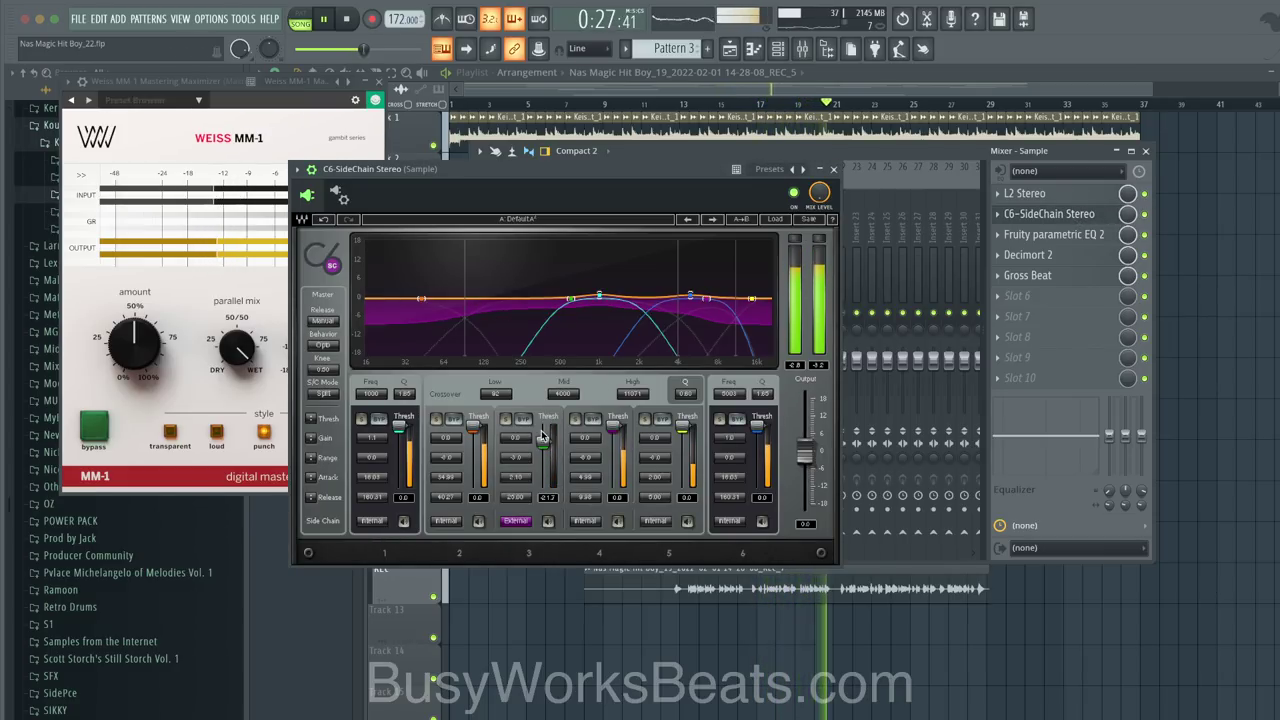
click(833, 168)
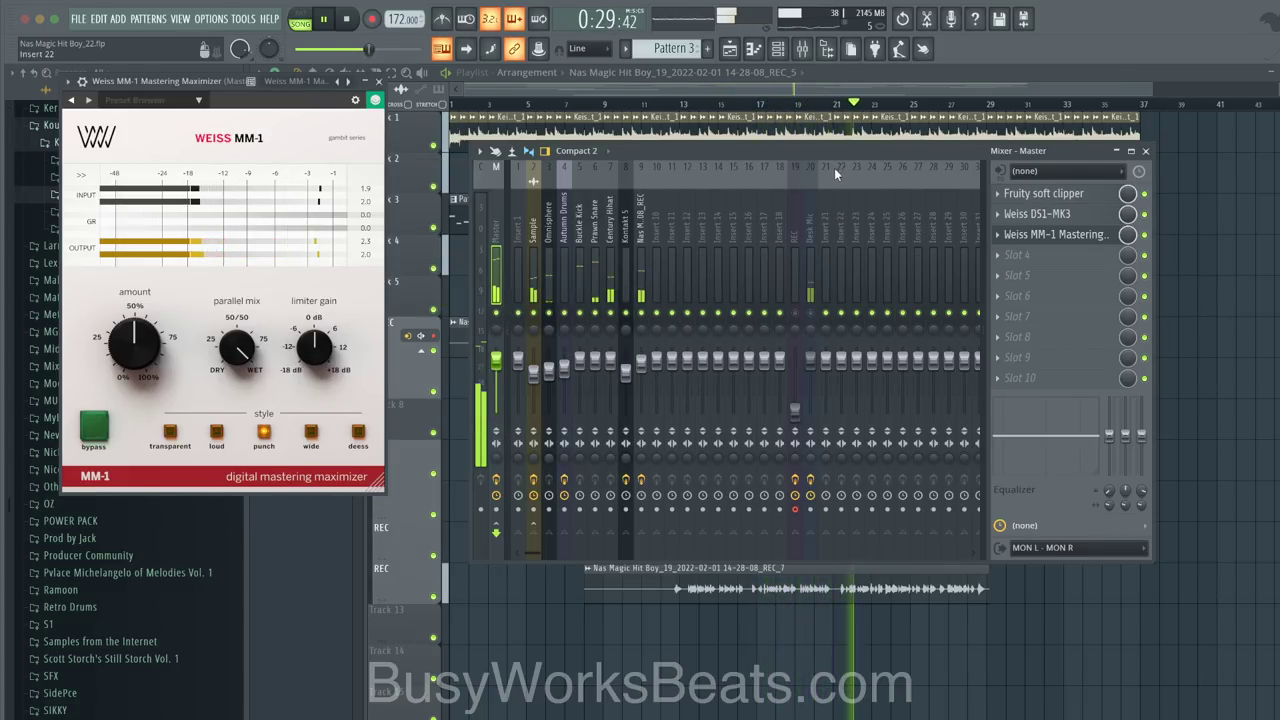
Step: Sidechain the Prawn Snare mixer track to the Sample track
click(595, 250)
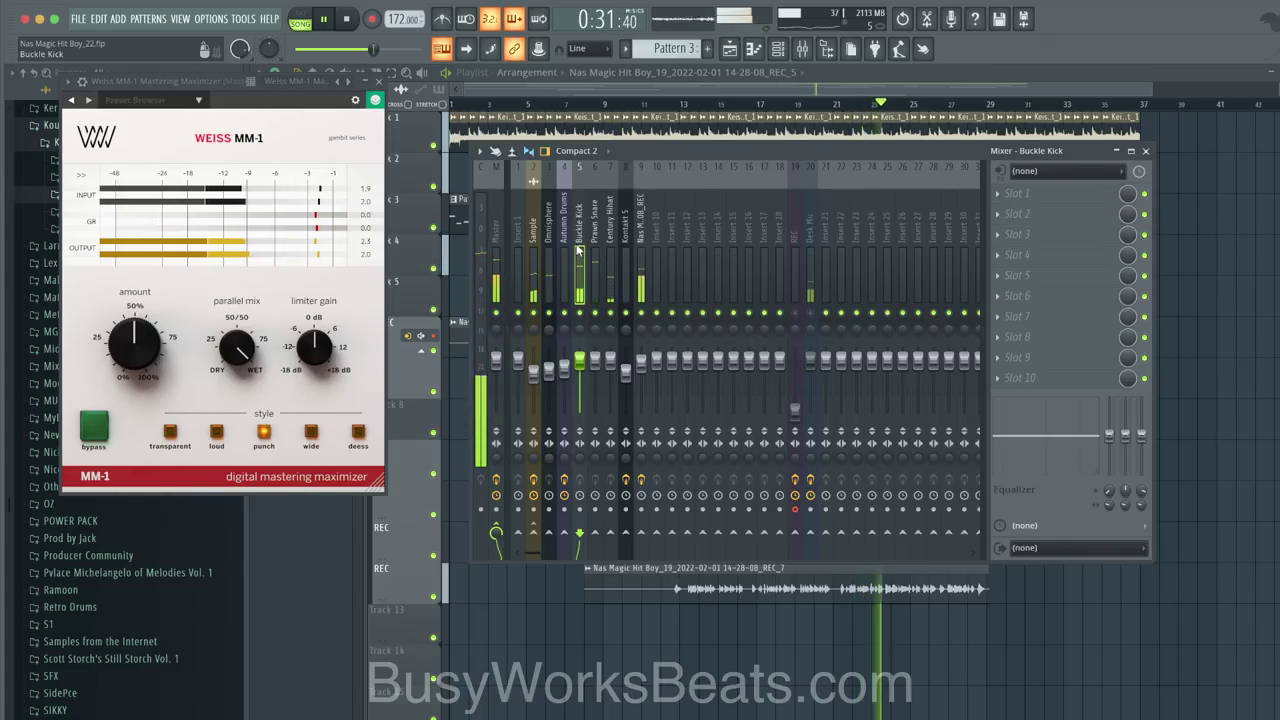
right_click(534, 532)
click(567, 556)
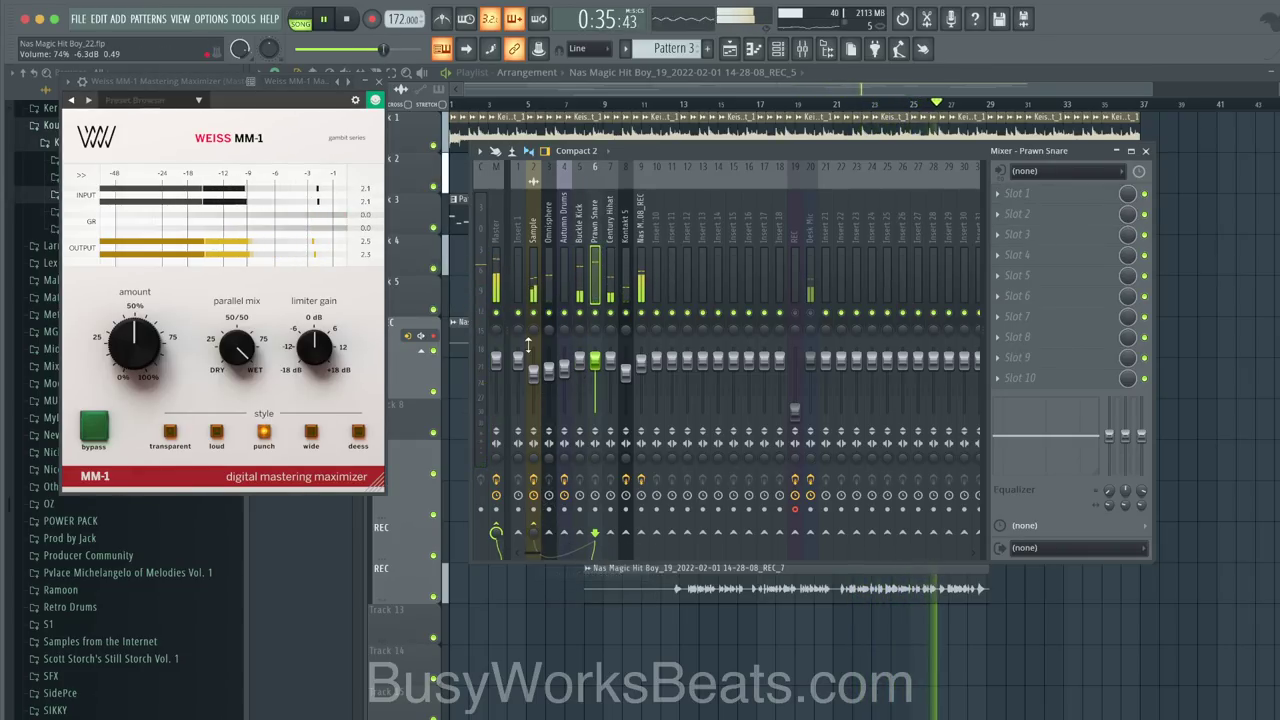
Step: Set the Stereo Aux In of C6-SideChain Stereo on the Sample track to Prawn Snare and close the plugin
click(1043, 212)
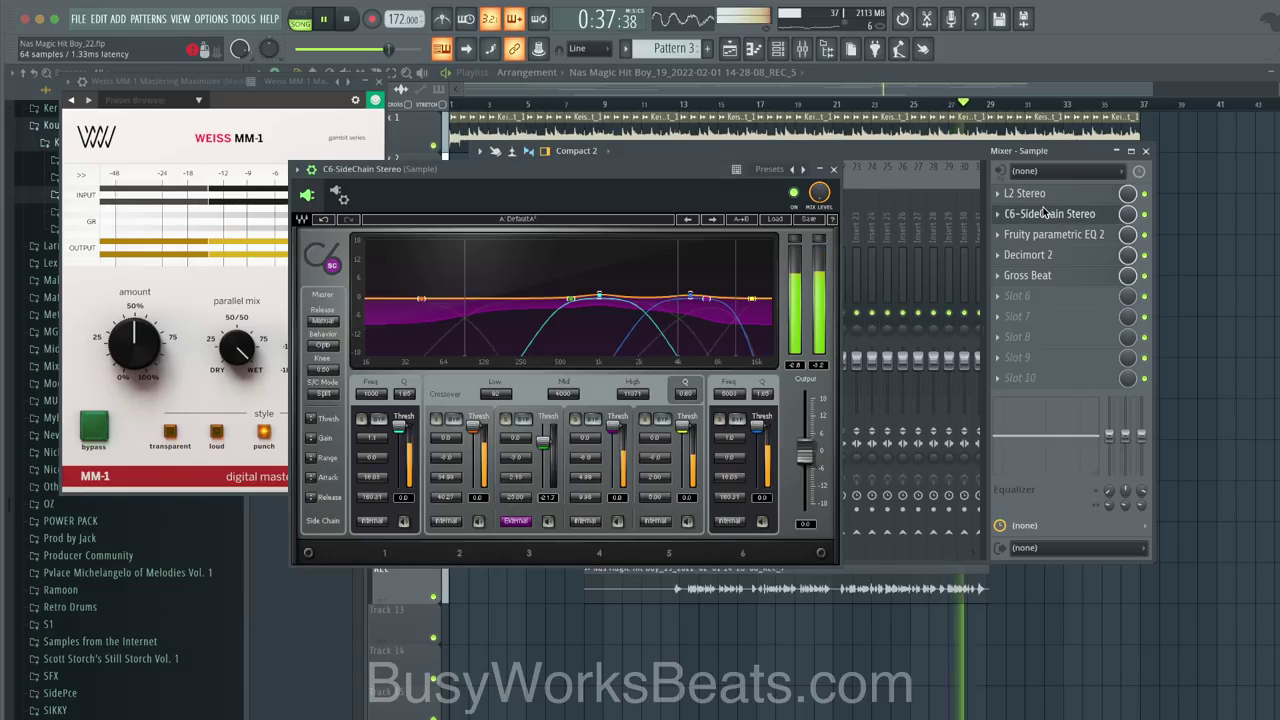
click(342, 199)
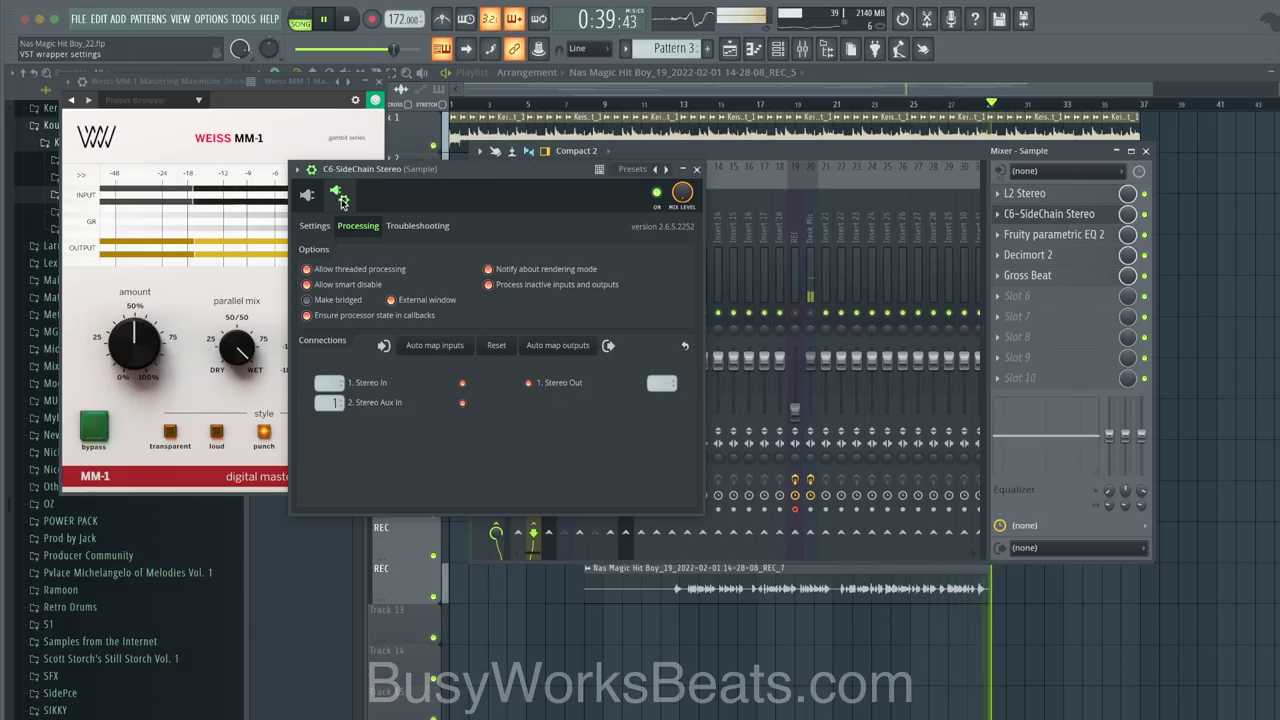
click(331, 400)
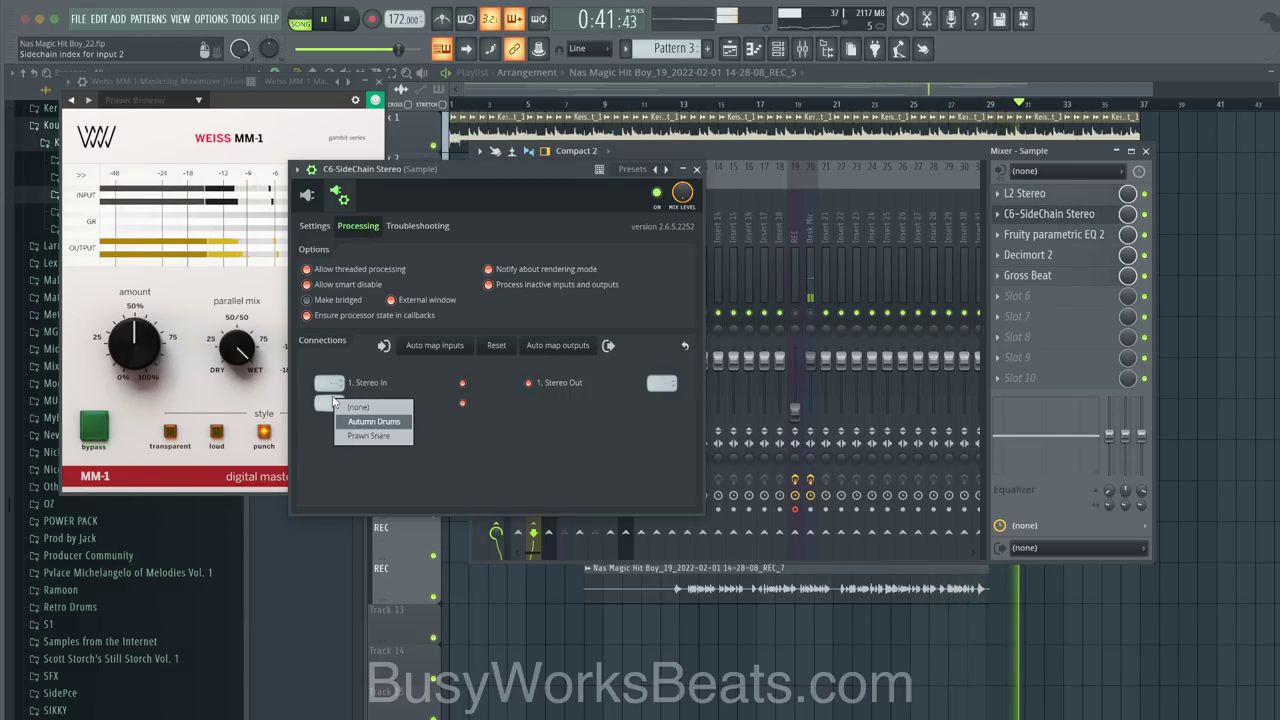
click(350, 418)
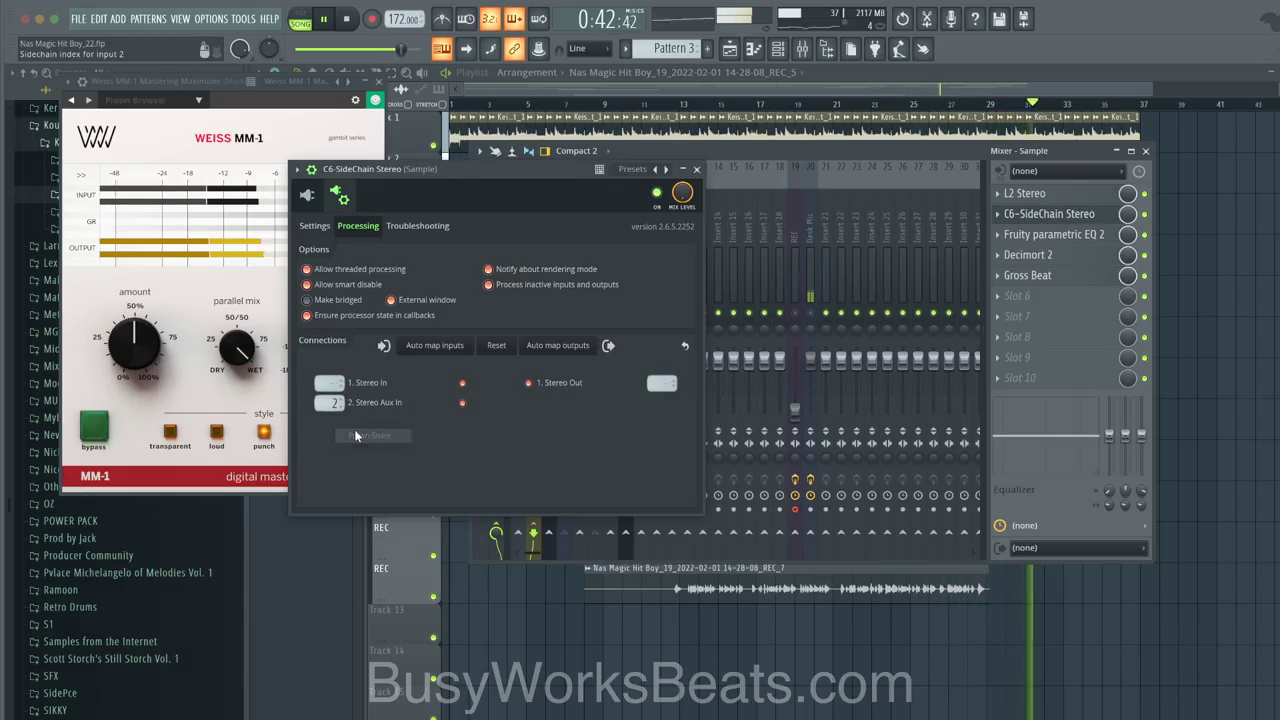
click(312, 200)
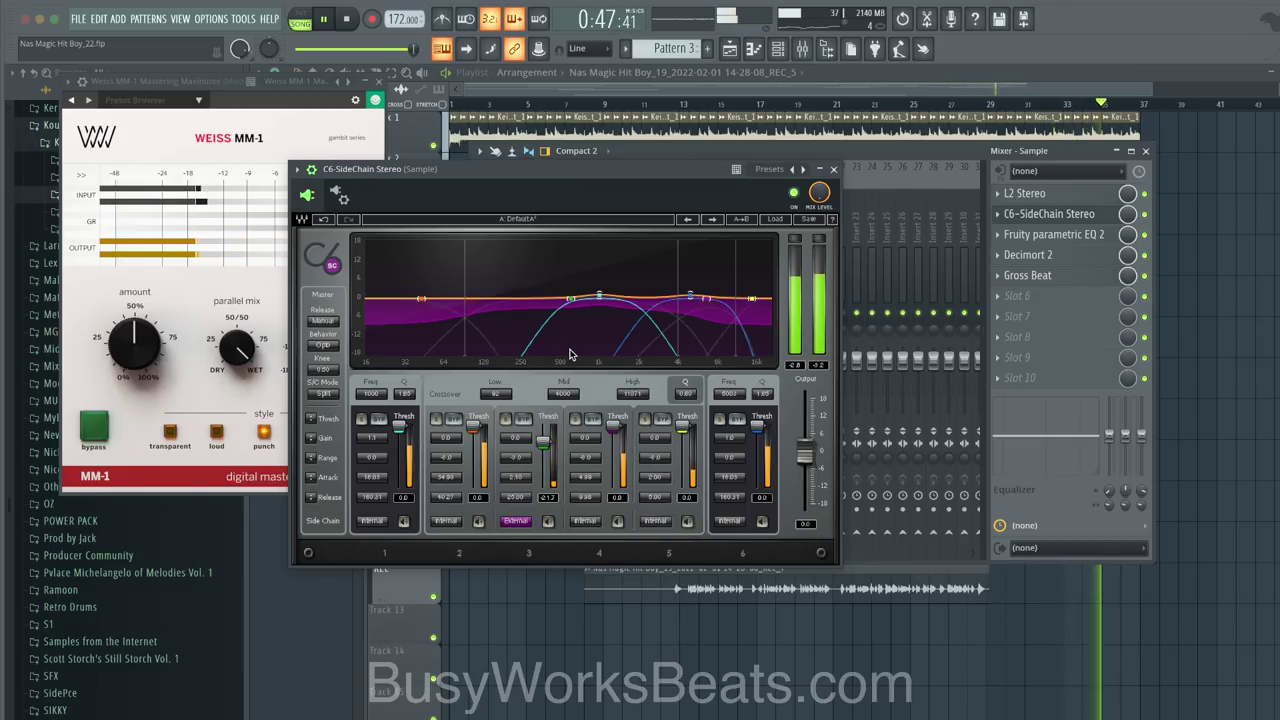
click(833, 168)
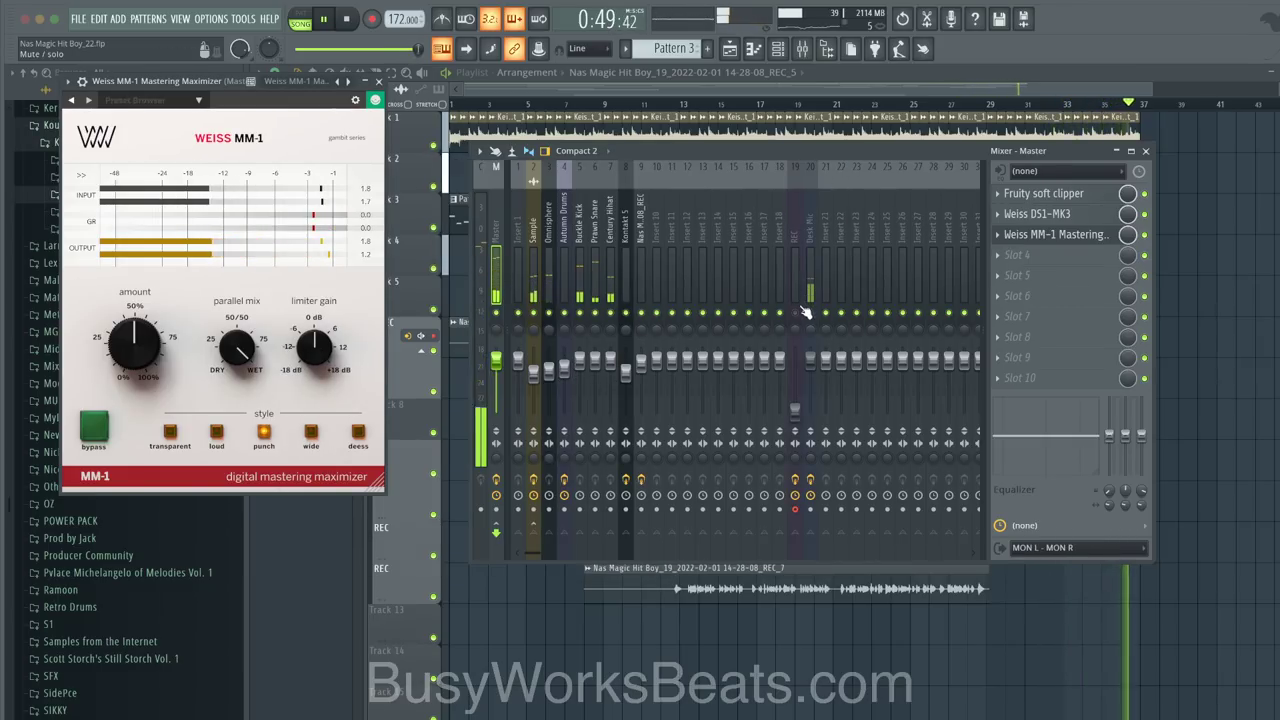
Step: Restart song playback and sidechain the Nas vocal recording's mixer track to the Sample track
key(space)
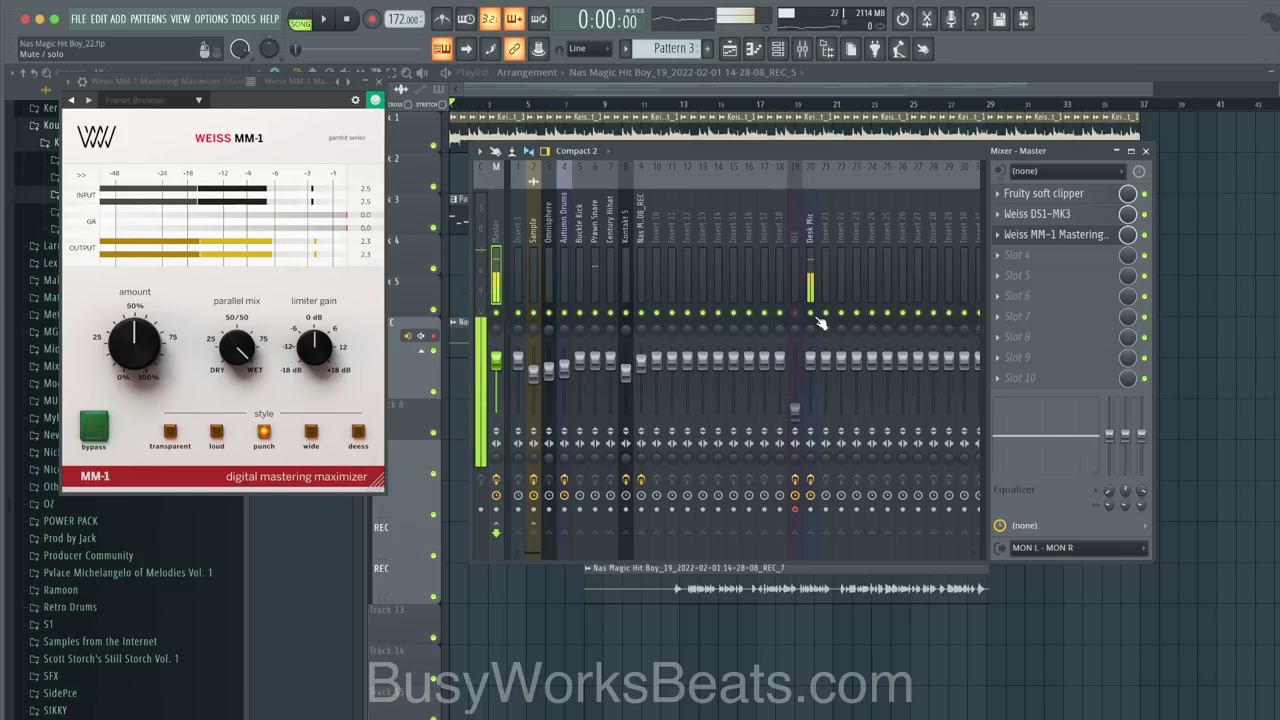
key(space)
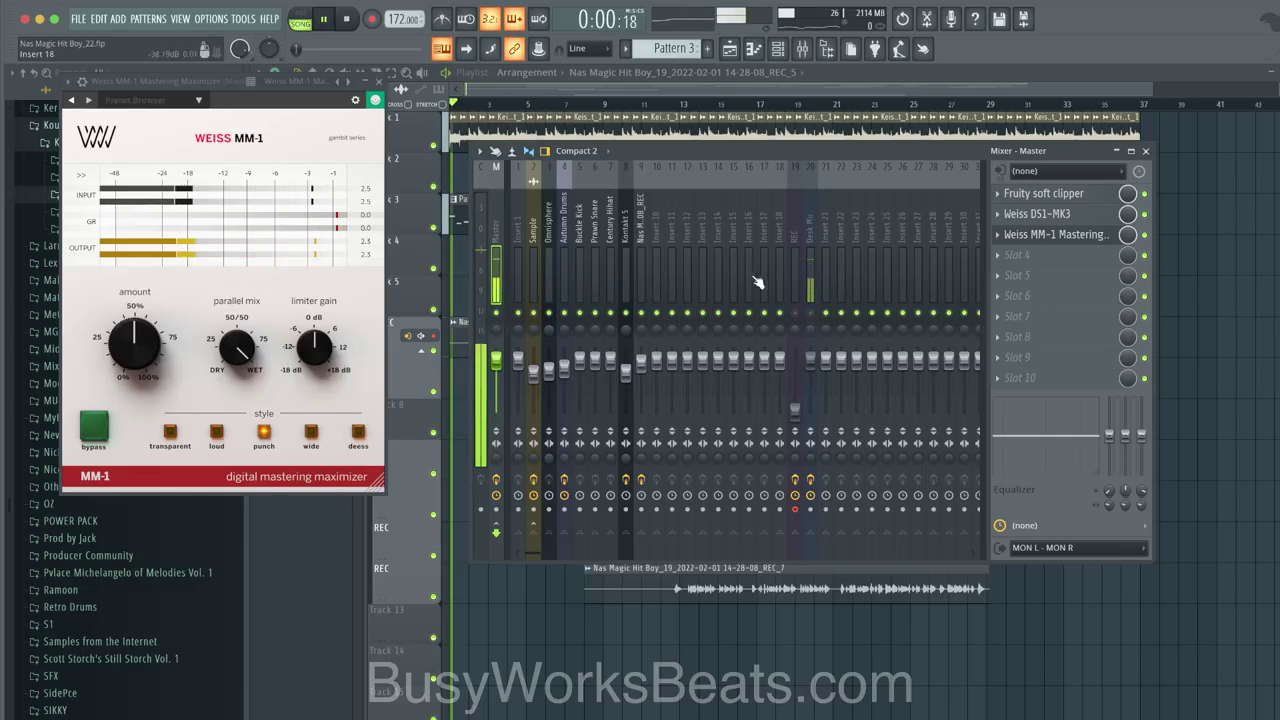
click(644, 218)
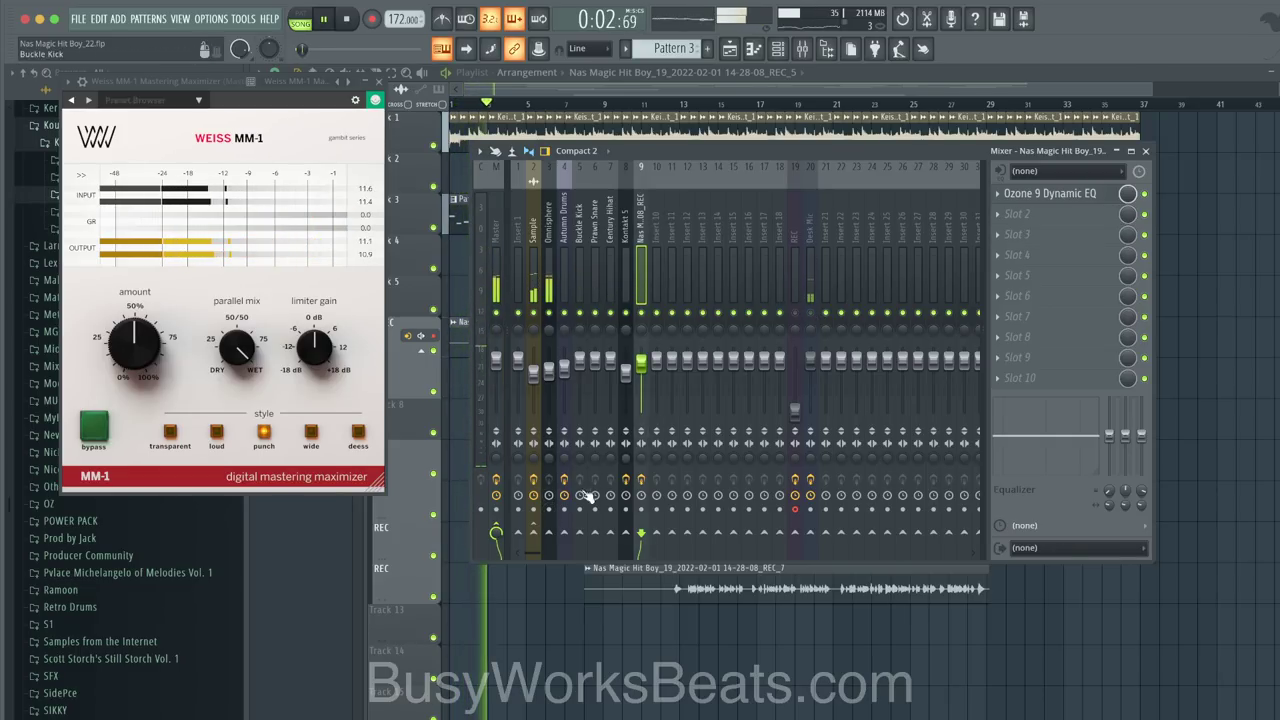
right_click(540, 531)
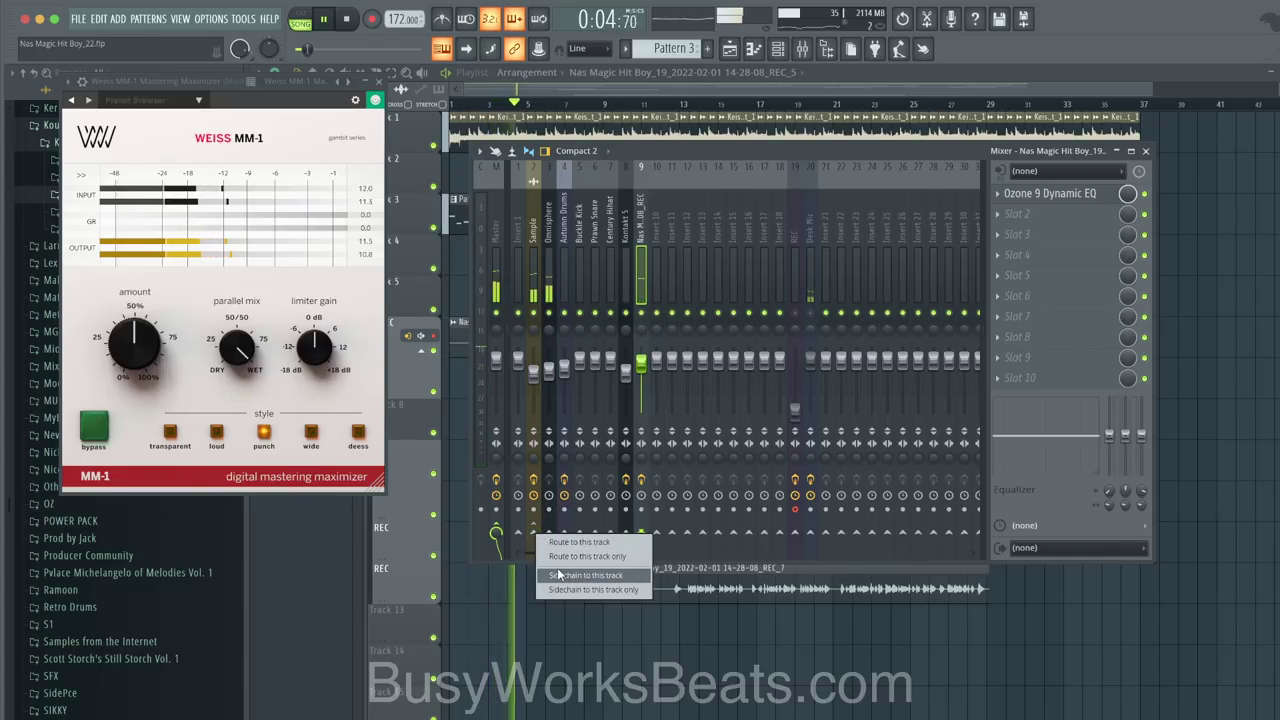
click(558, 575)
Step: Set the Stereo Aux In of the Sample track's C6-SideChain Stereo to the vocal recording, sidechain index 3, and close the plugin
click(534, 198)
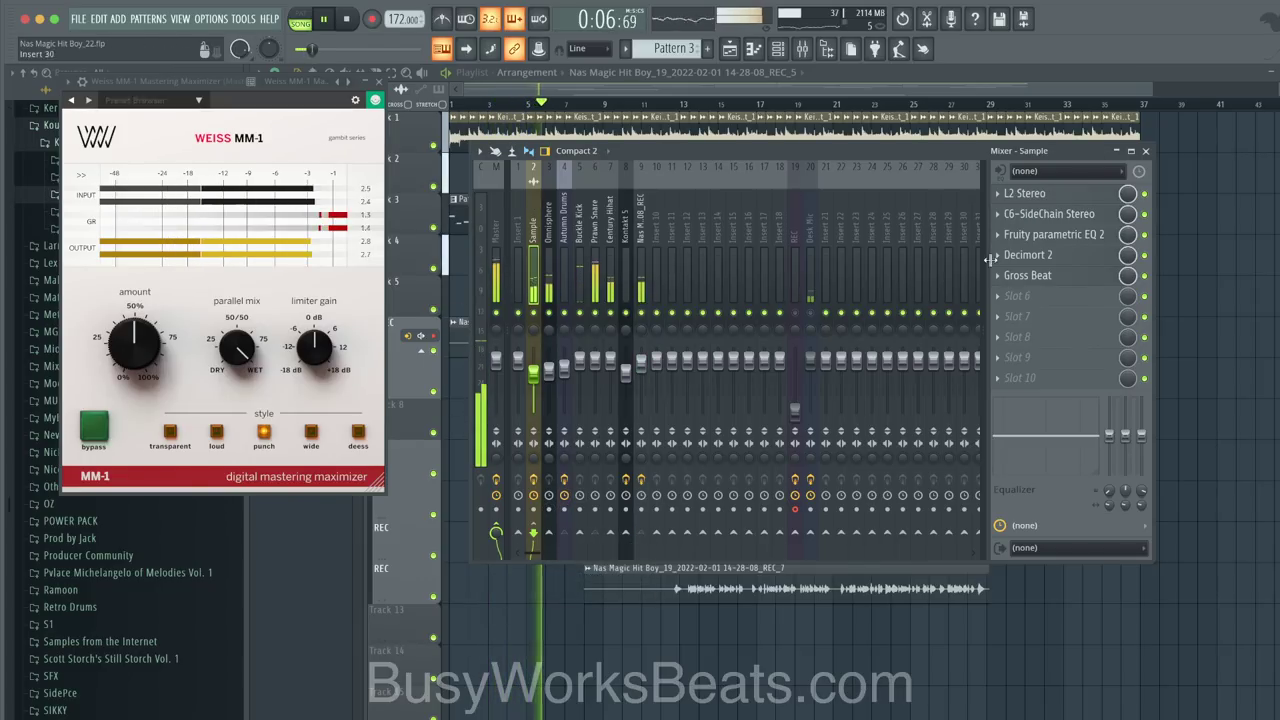
click(1049, 214)
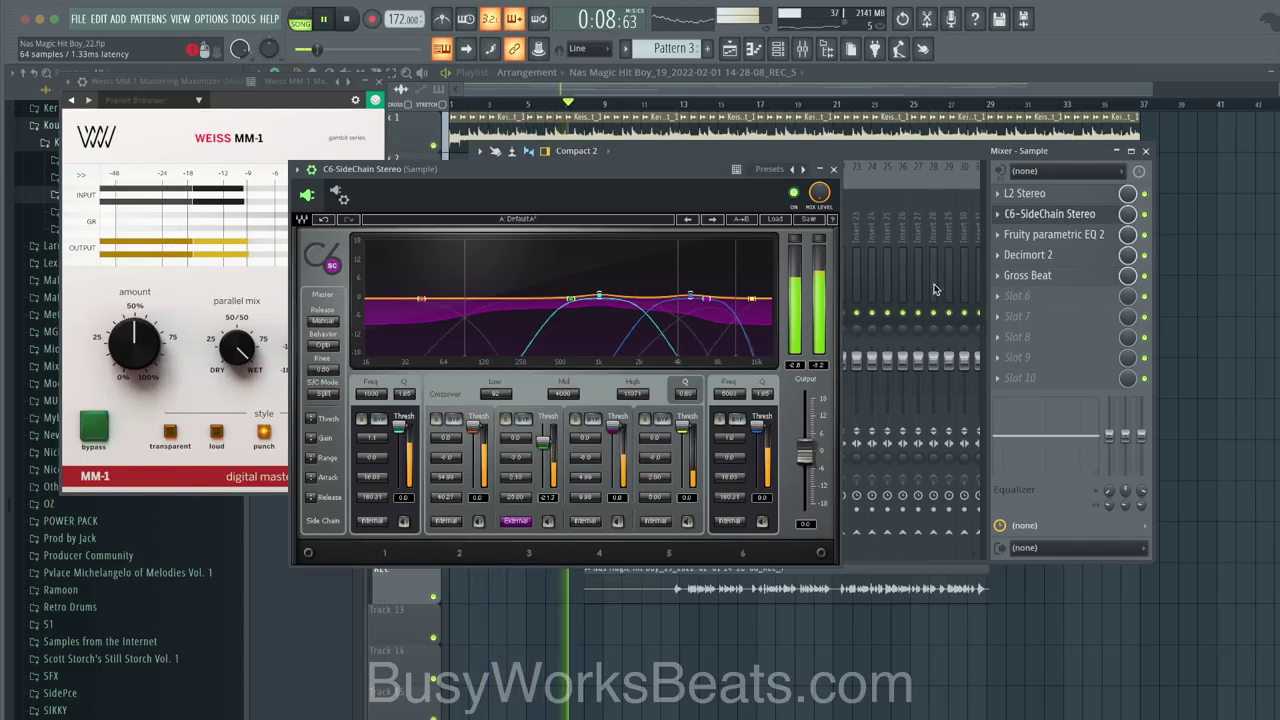
click(337, 195)
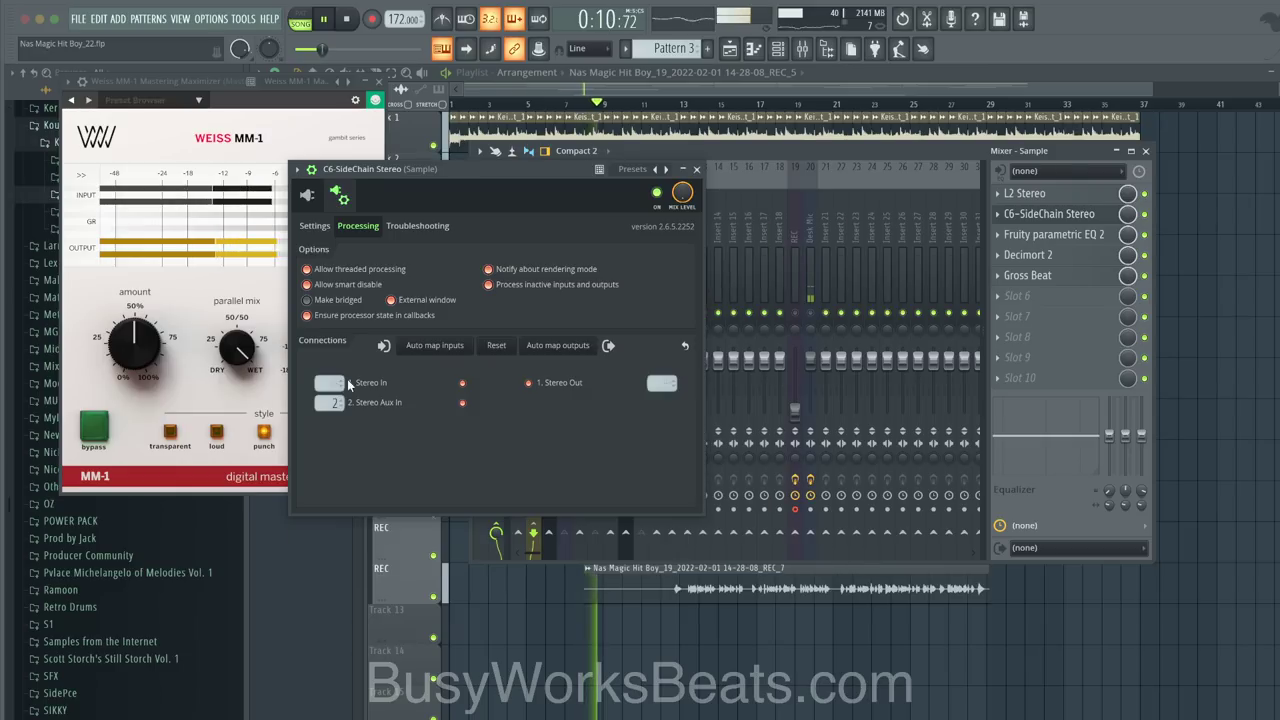
click(329, 403)
click(361, 455)
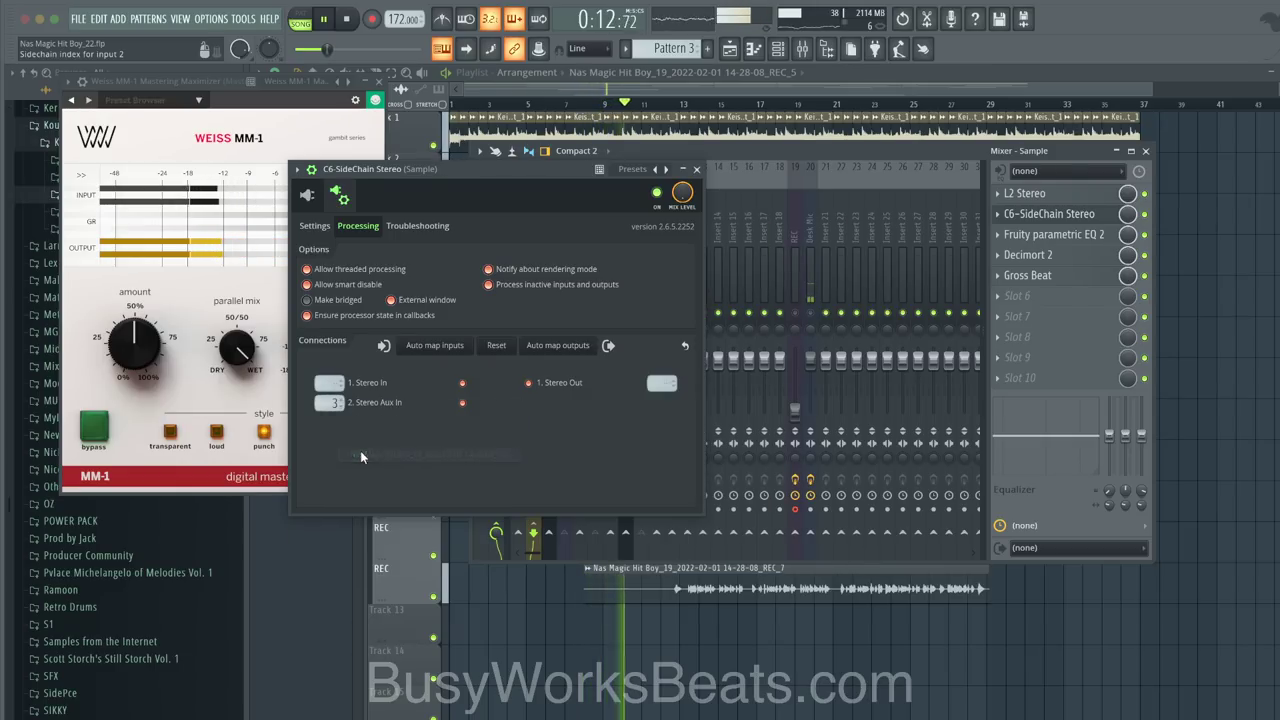
click(308, 196)
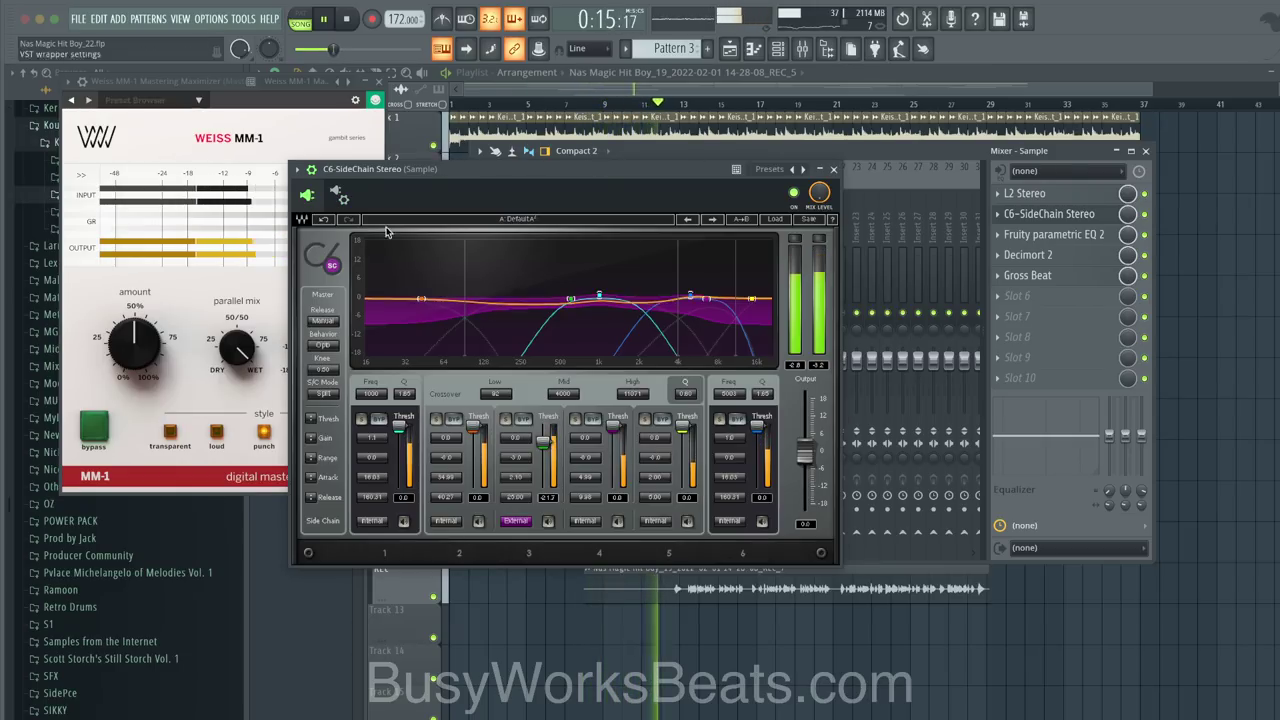
click(833, 169)
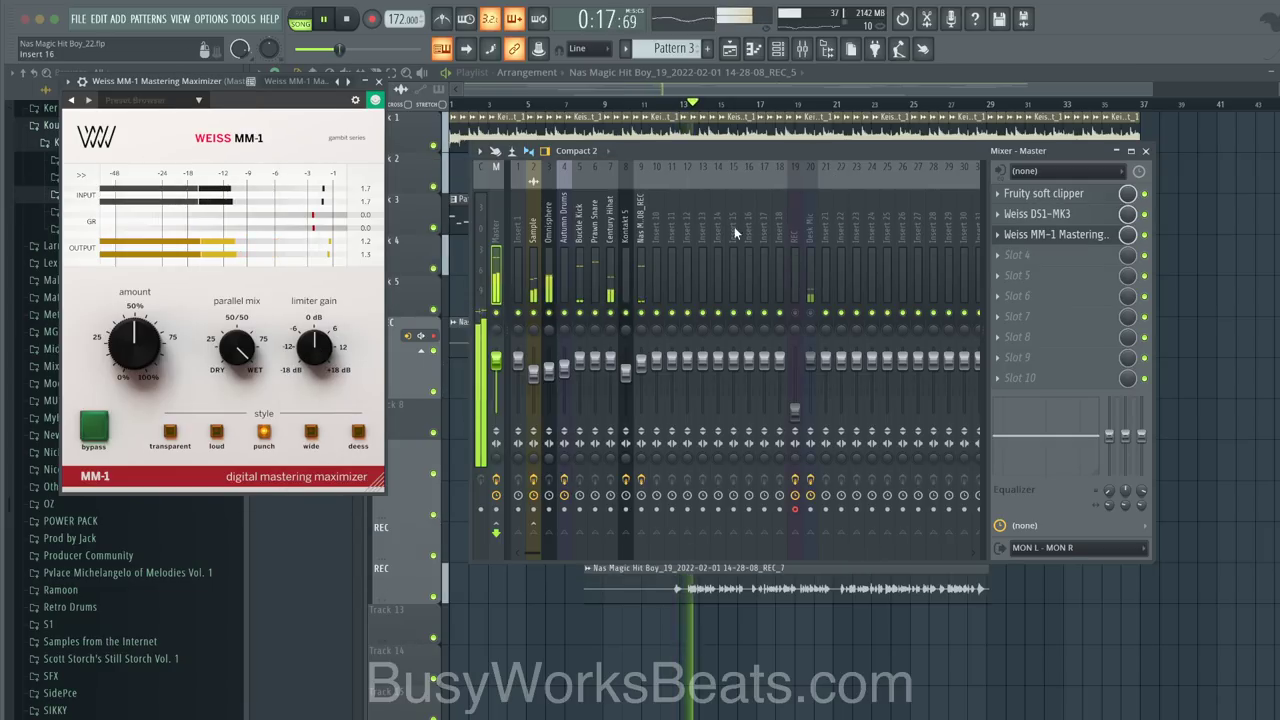
Step: Switch the Master track's Weiss DS1-MK3 to its waveform display and set the threshold to -12.0 dB
click(645, 318)
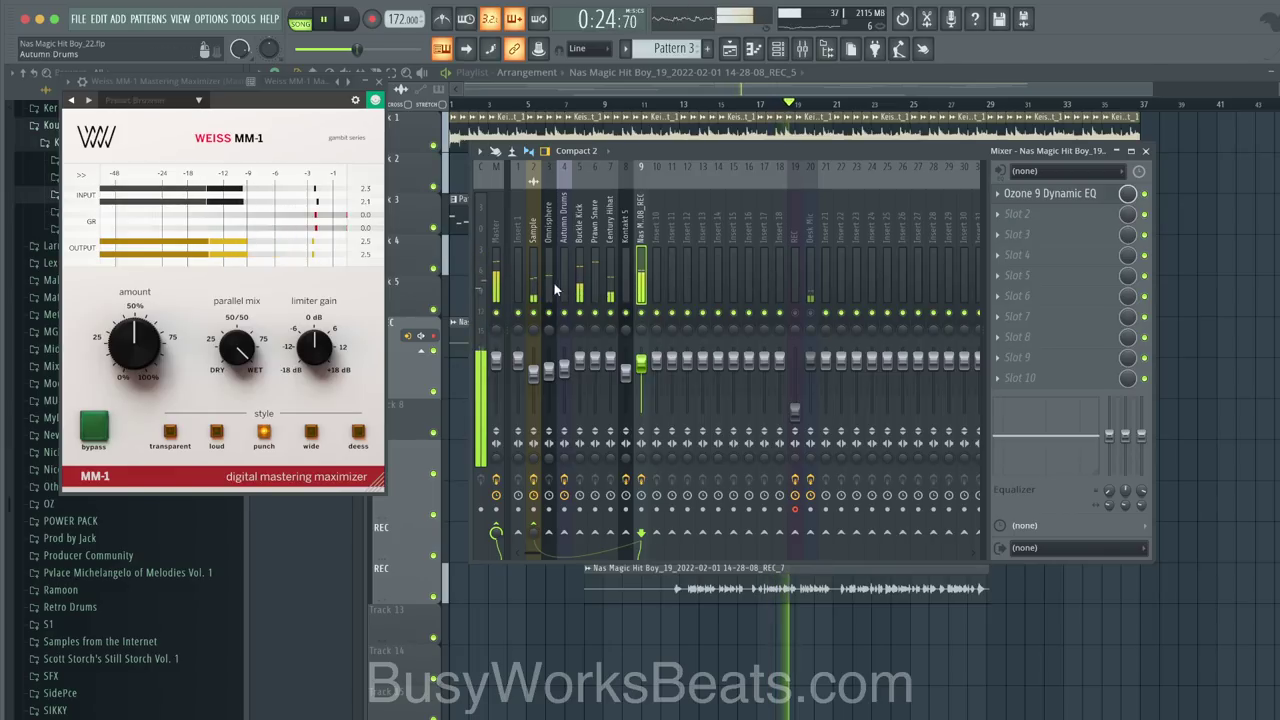
click(494, 231)
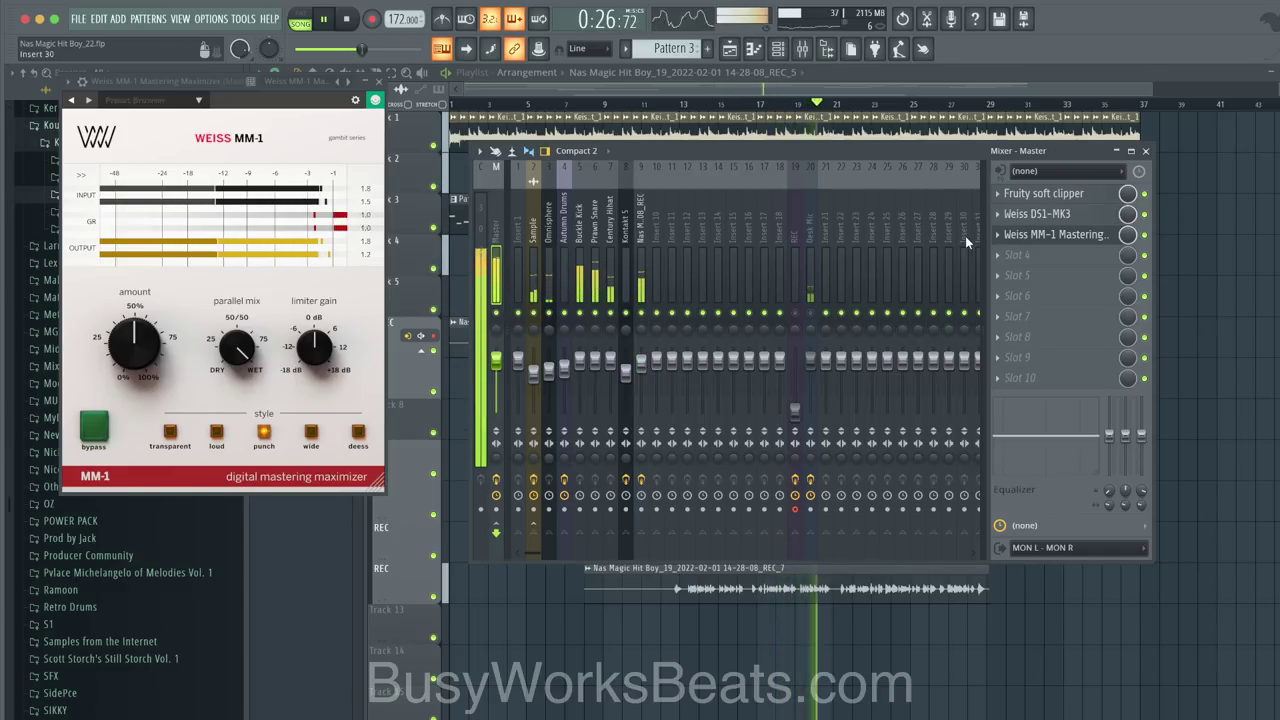
click(1049, 212)
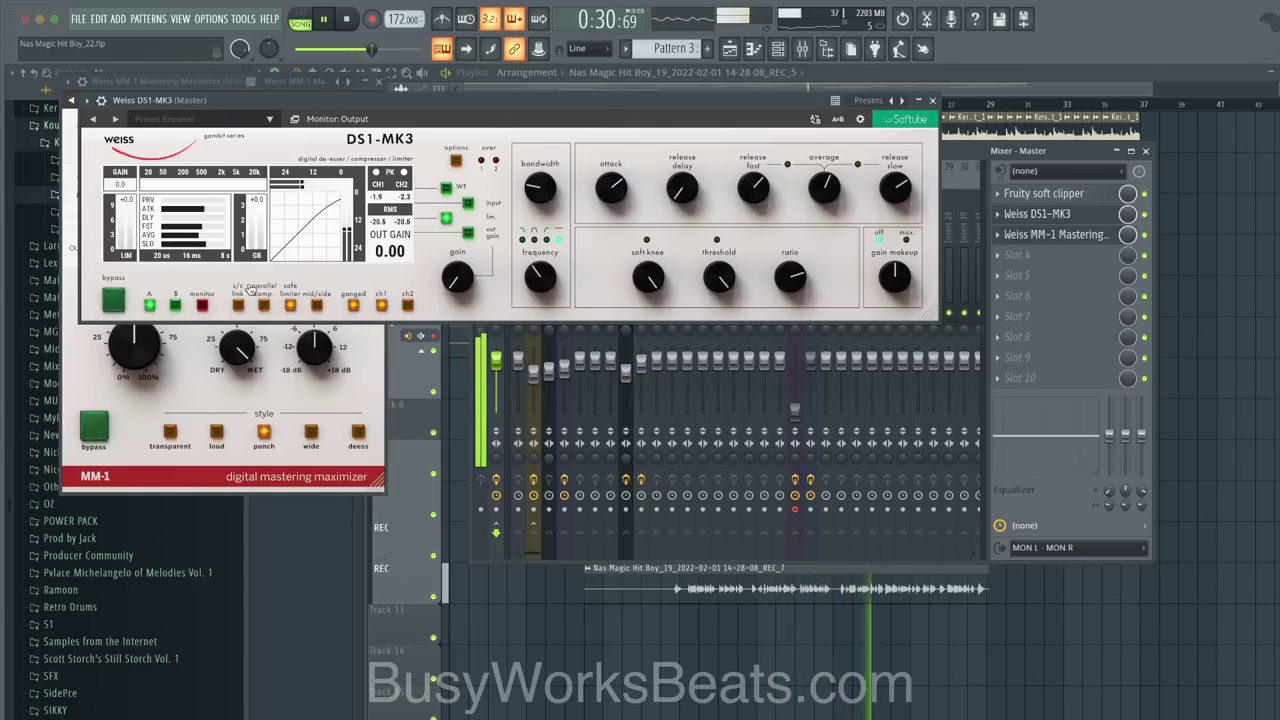
click(446, 189)
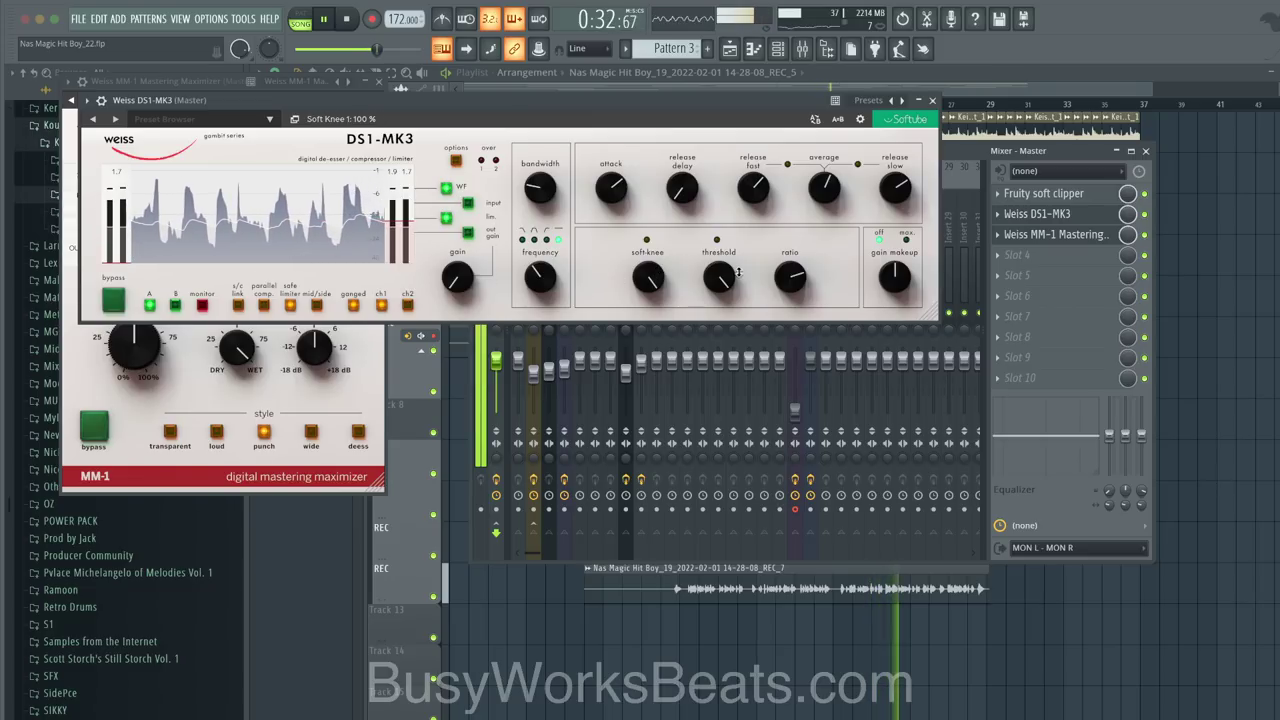
drag(716, 295, 690, 331)
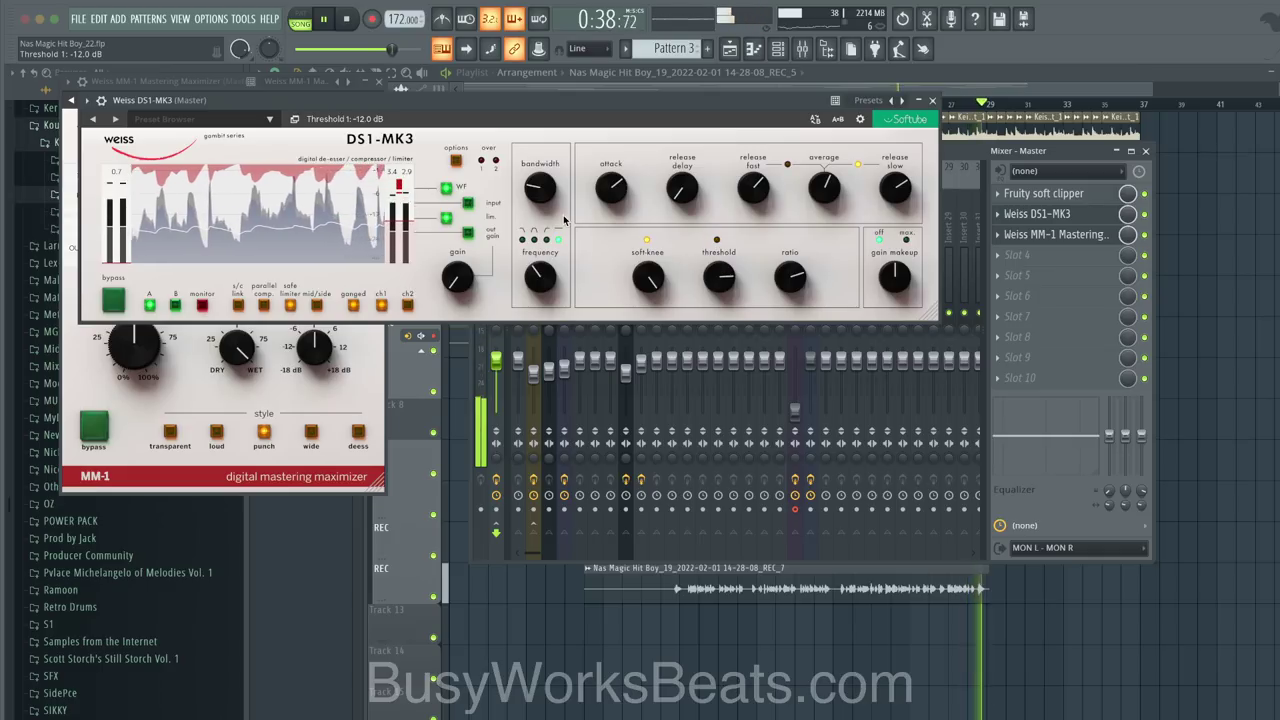
Step: Set the DS1-MK3 filter to its third shape at around 139 Hz, turn on parallel compression, and close the plugin
click(547, 244)
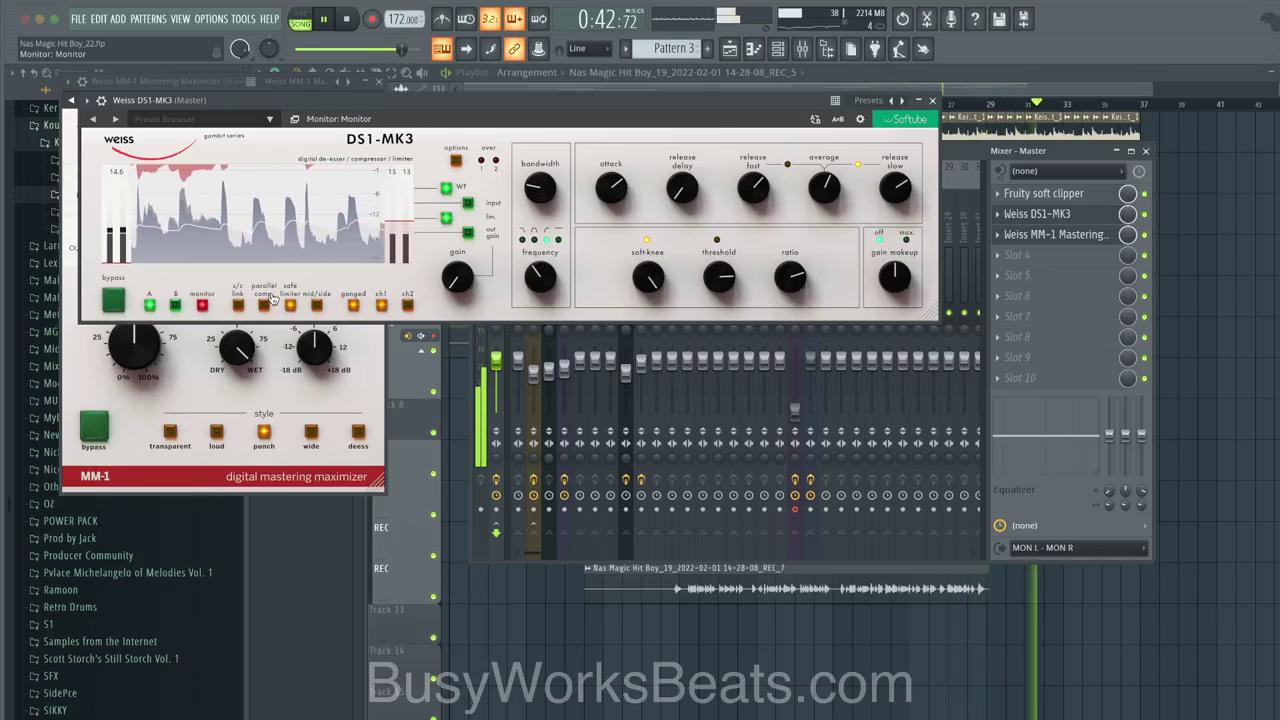
drag(531, 289, 483, 263)
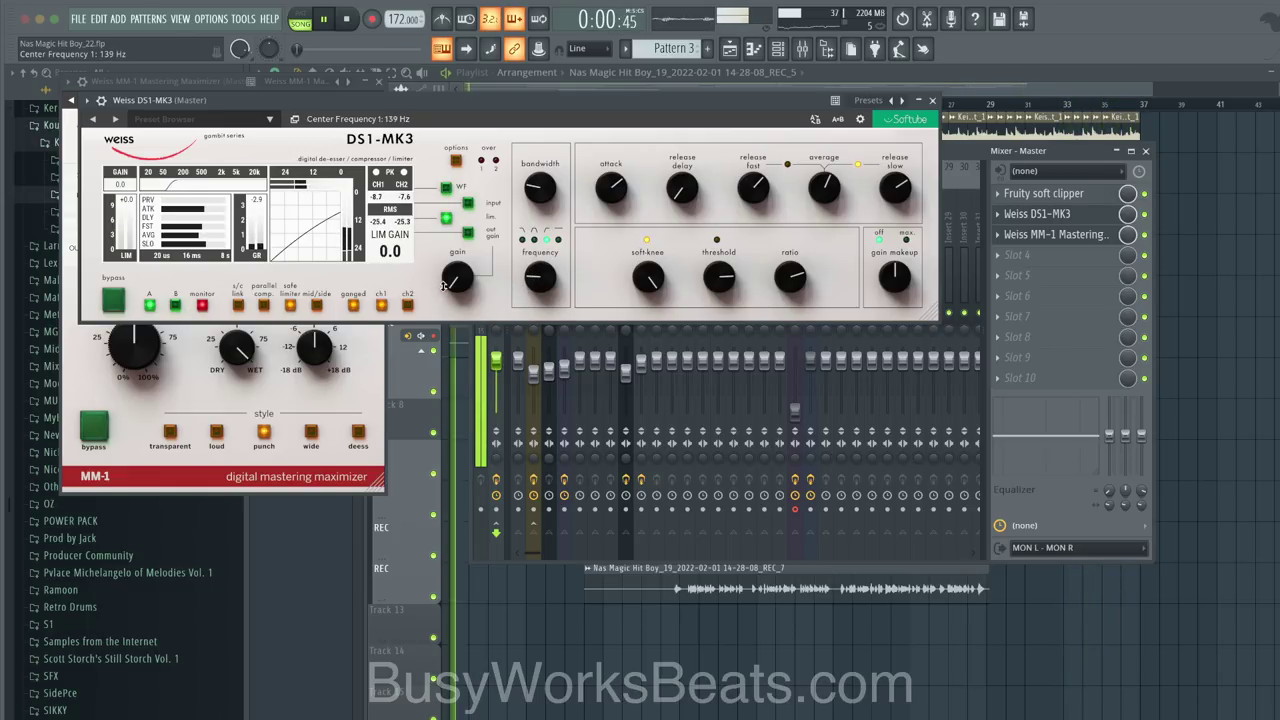
drag(543, 275, 545, 289)
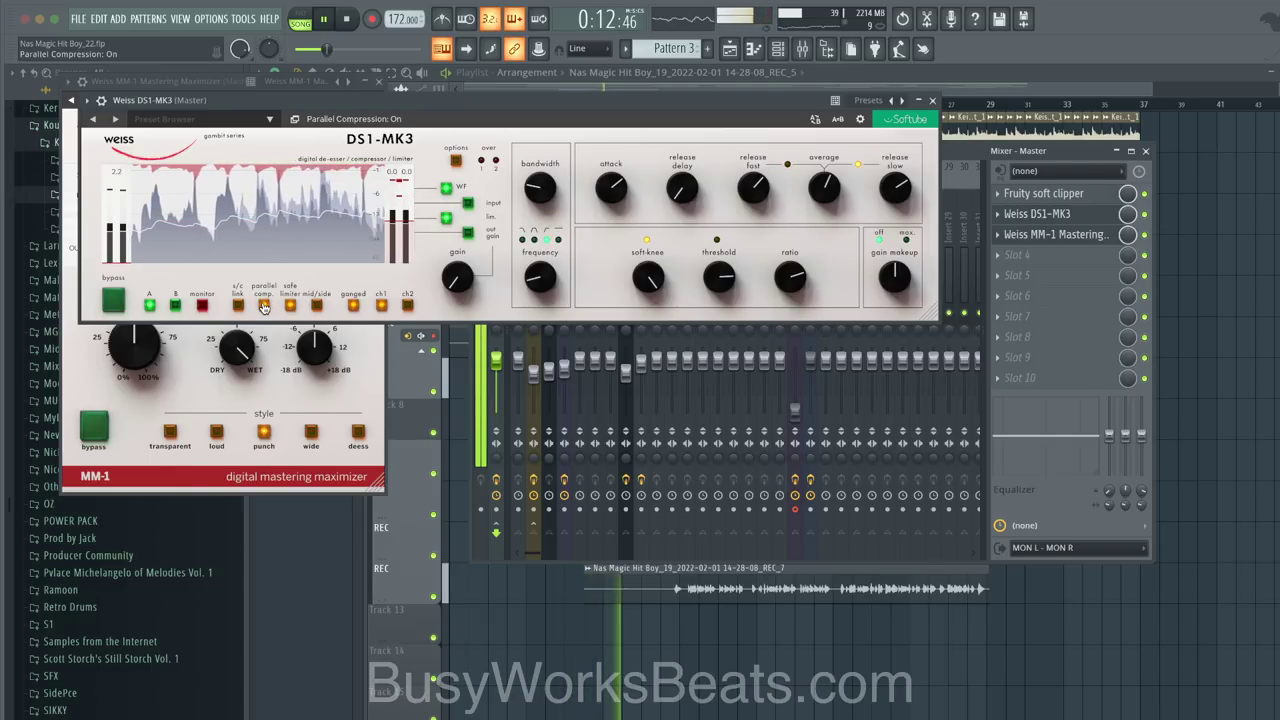
click(933, 101)
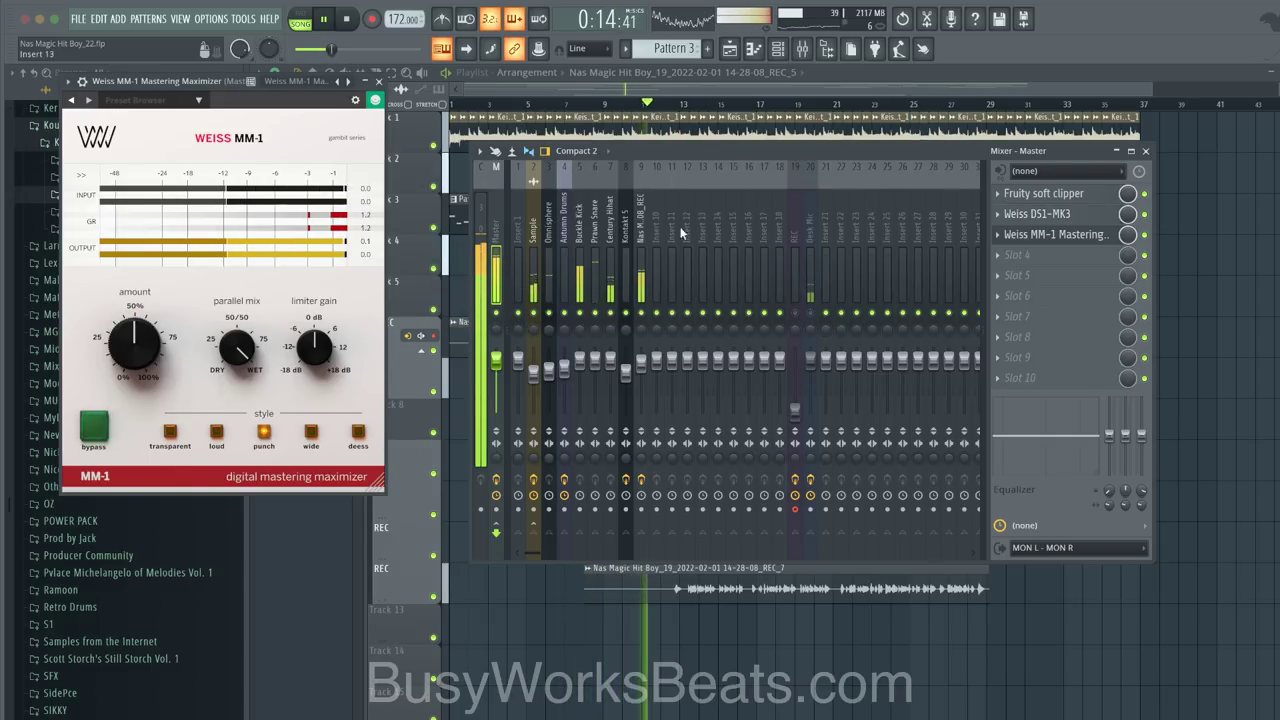
click(632, 241)
click(779, 48)
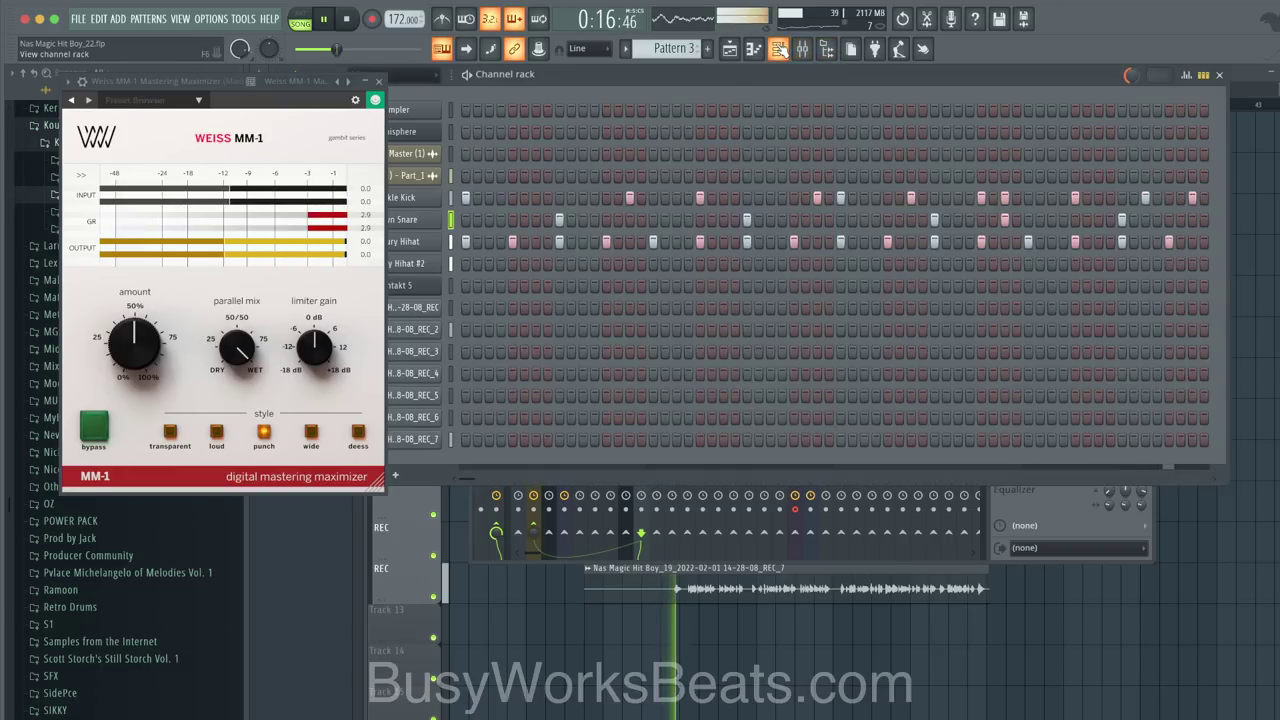
click(518, 713)
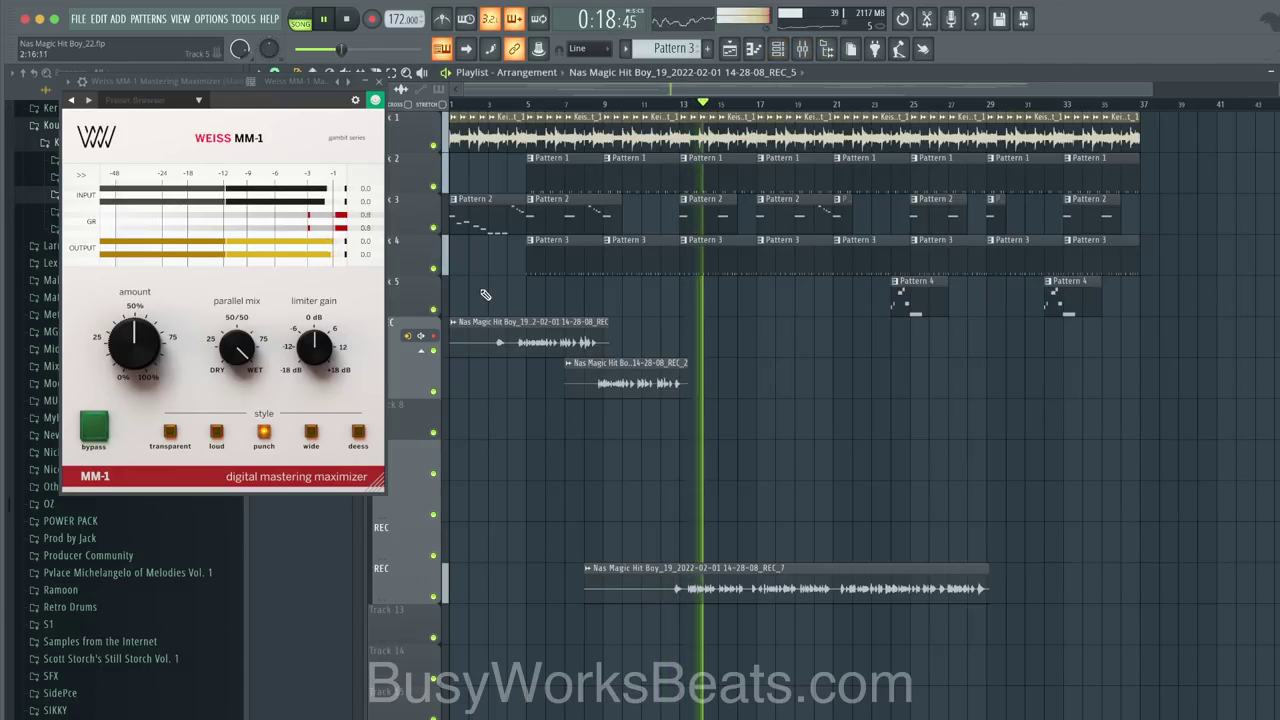
Step: Set the REC_7 vocal clip's time stretching mode to Stretch Pro with a formant shift of +100 cents
click(590, 567)
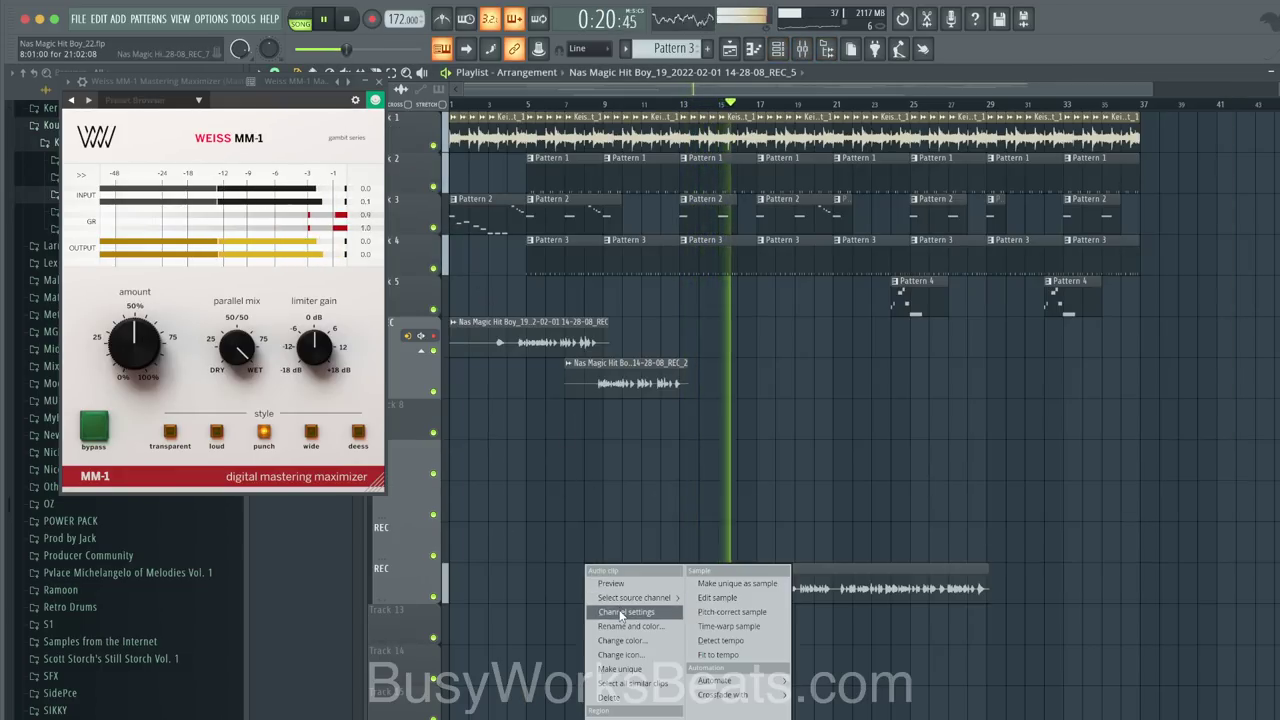
click(615, 606)
click(648, 215)
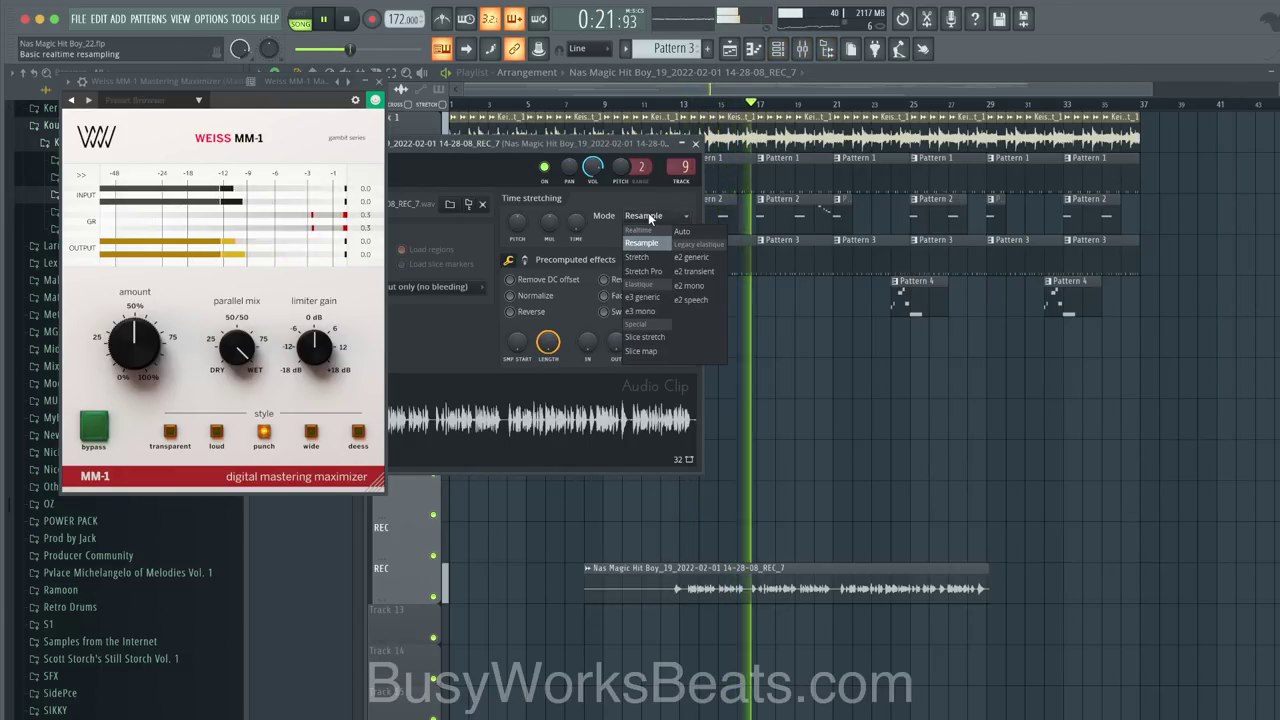
click(650, 265)
drag(658, 237, 660, 237)
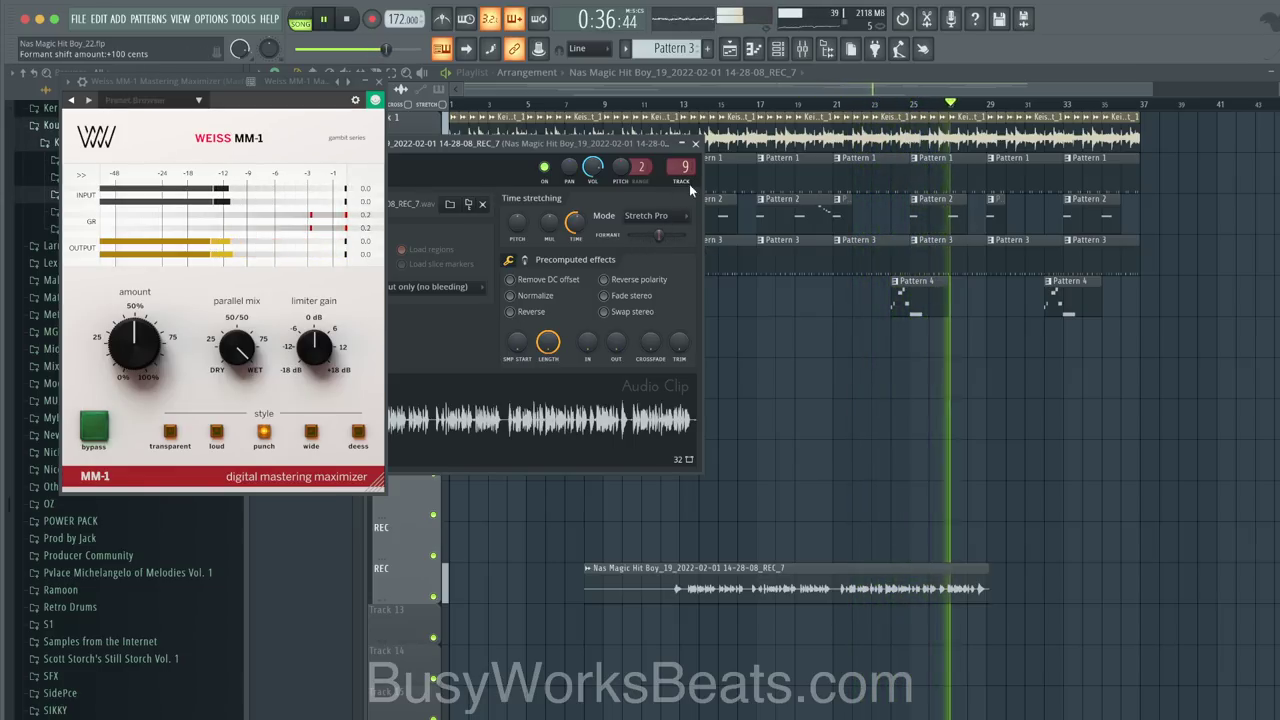
click(697, 146)
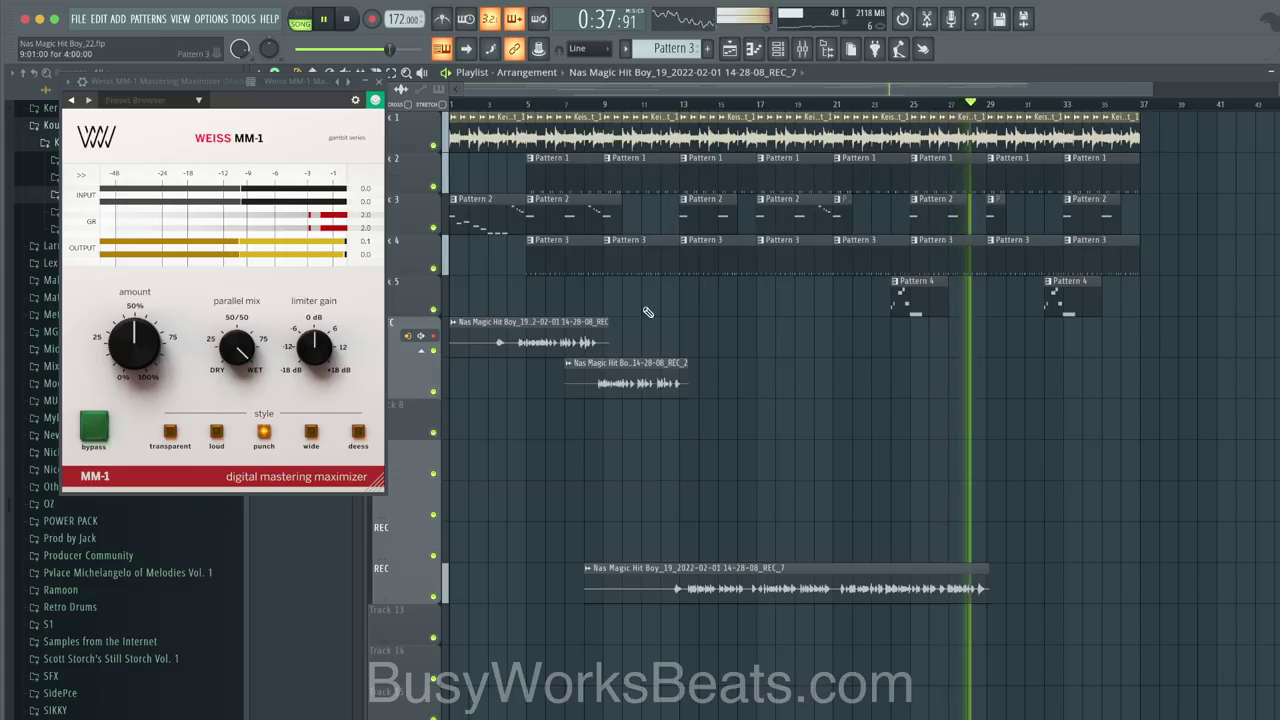
Step: Set the REC_2 vocal clip's time stretching mode to Stretch Pro and raise its formant shift
click(569, 363)
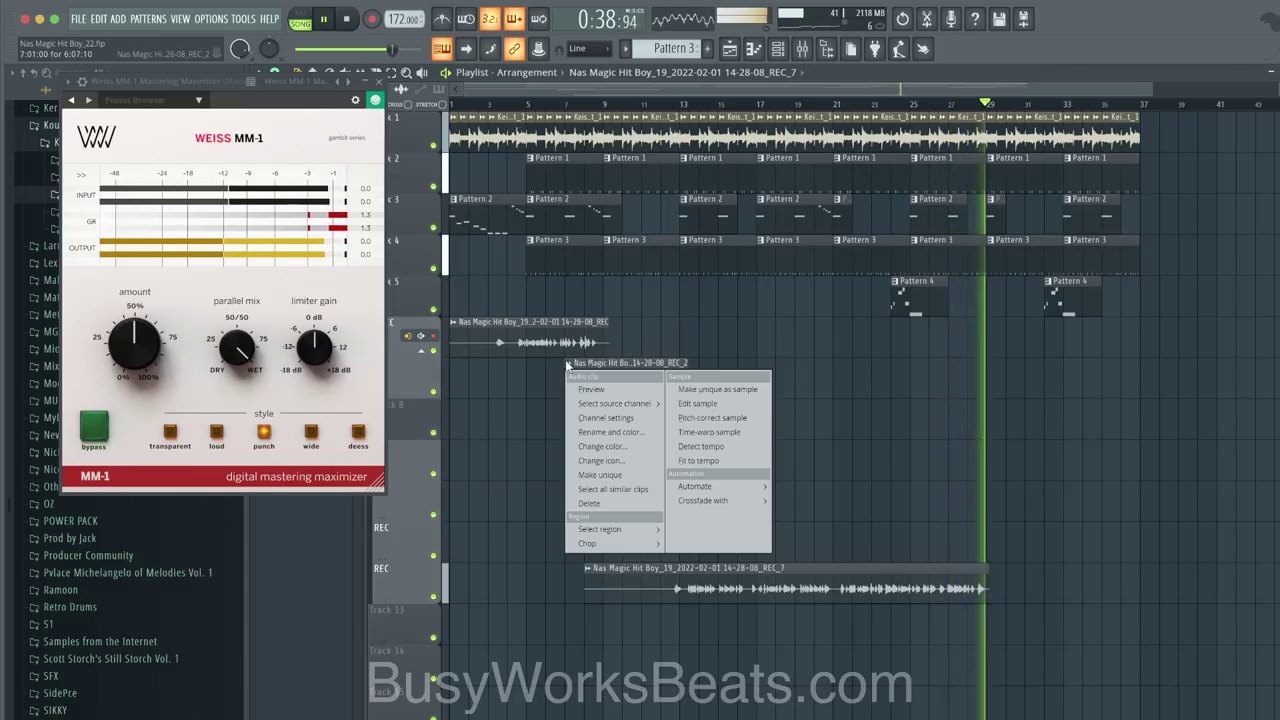
click(605, 418)
click(668, 236)
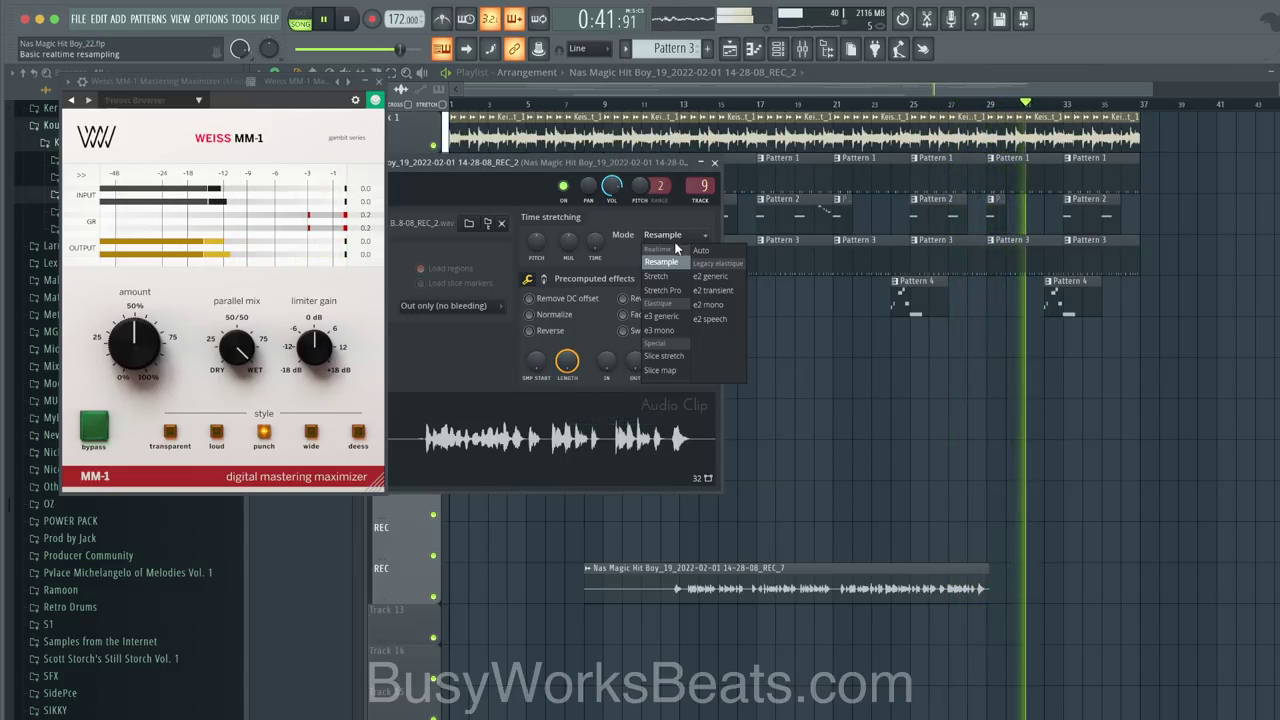
click(670, 294)
drag(670, 252, 688, 252)
click(715, 163)
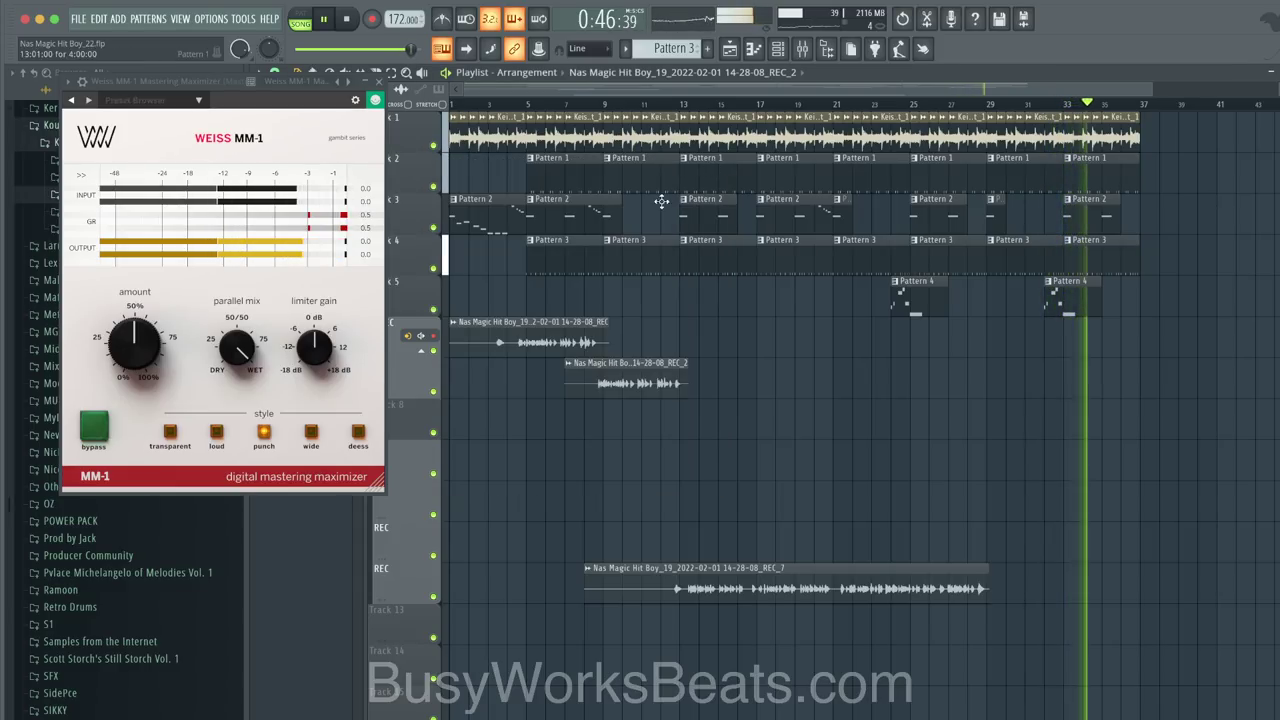
Step: Set the first REC vocal clip's time stretching mode to Stretch Pro with a formant shift of +100 cents
click(449, 321)
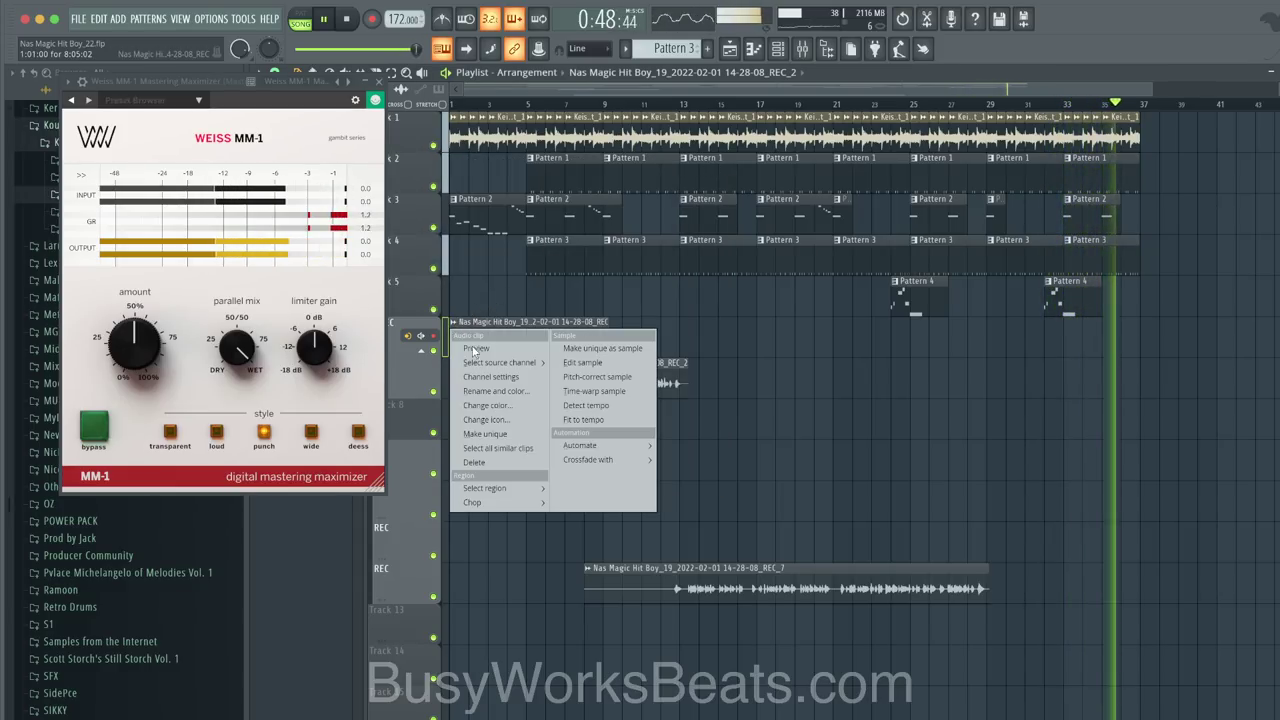
click(512, 368)
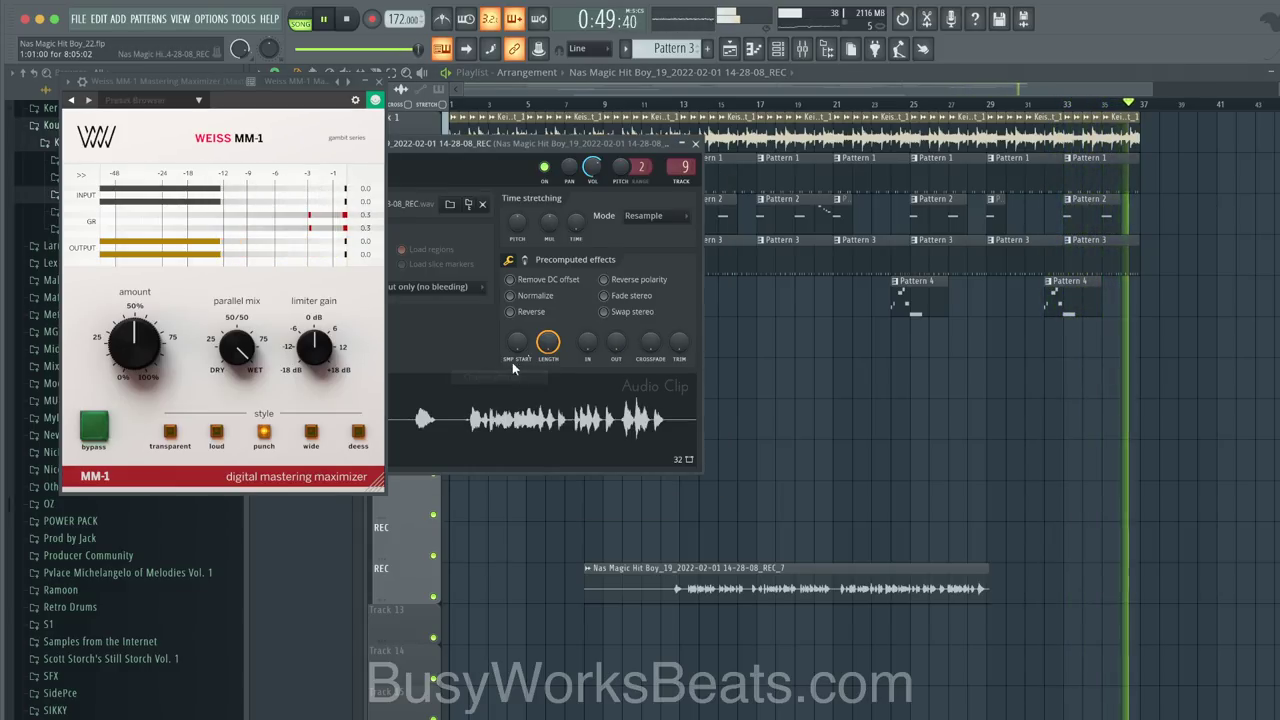
click(640, 220)
click(640, 270)
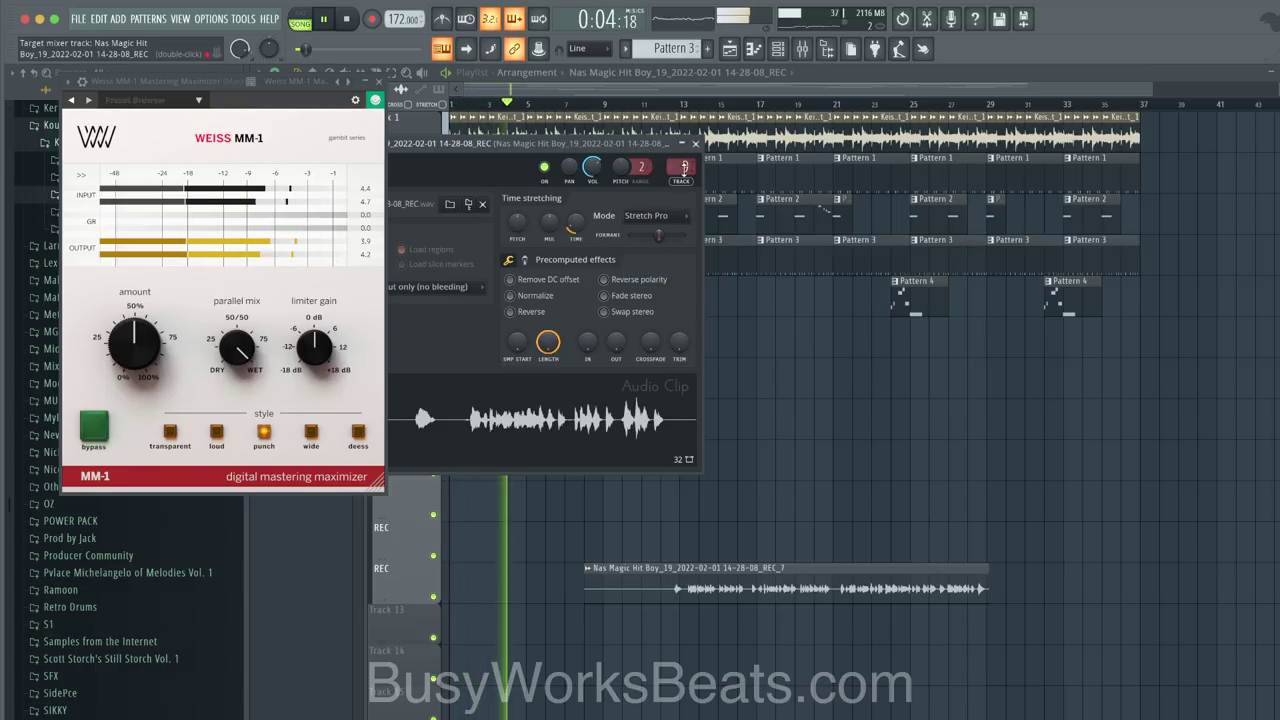
click(695, 144)
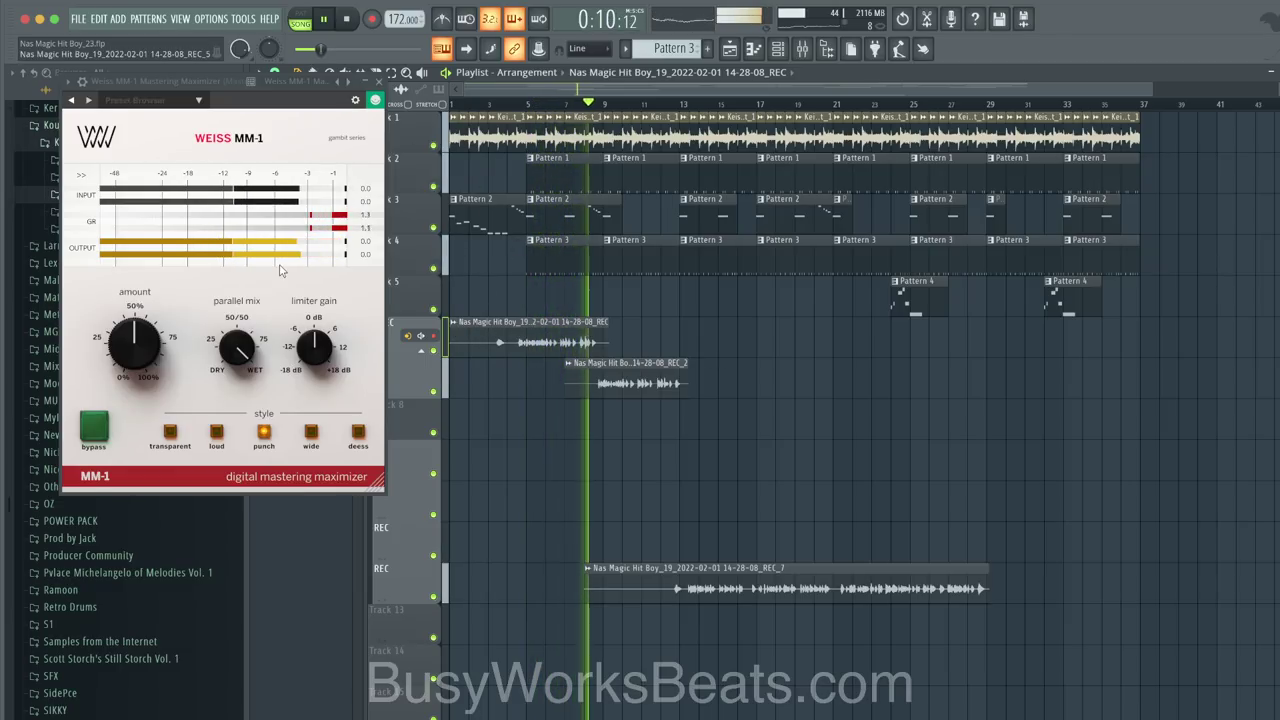
Step: Raise the Weiss MM-1 maximizer's amount to 60%
mouse_move(154, 351)
mouse_down()
mouse_move(167, 345)
mouse_move(146, 338)
mouse_up()
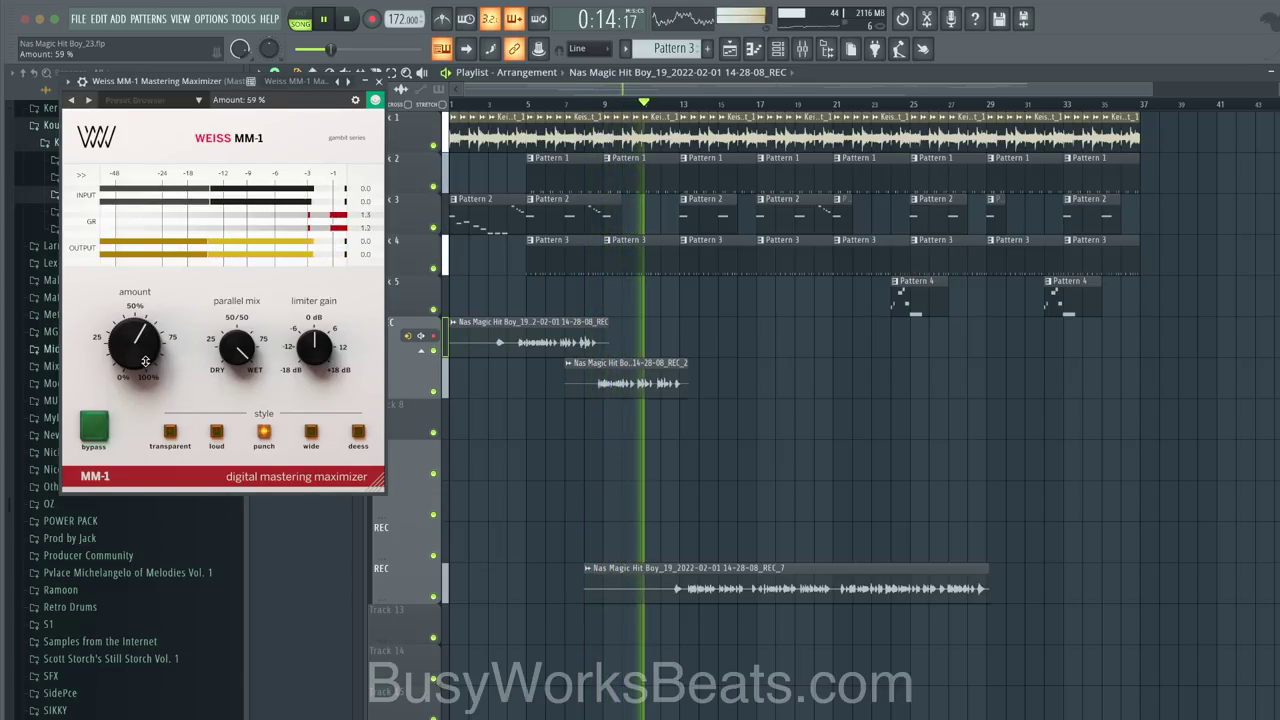
drag(329, 49, 334, 49)
Step: Add TR5 Stealth Limiter to the Master's fourth effect slot, using Harmonics 1 mode and 2.3 dB of input gain
key(F9)
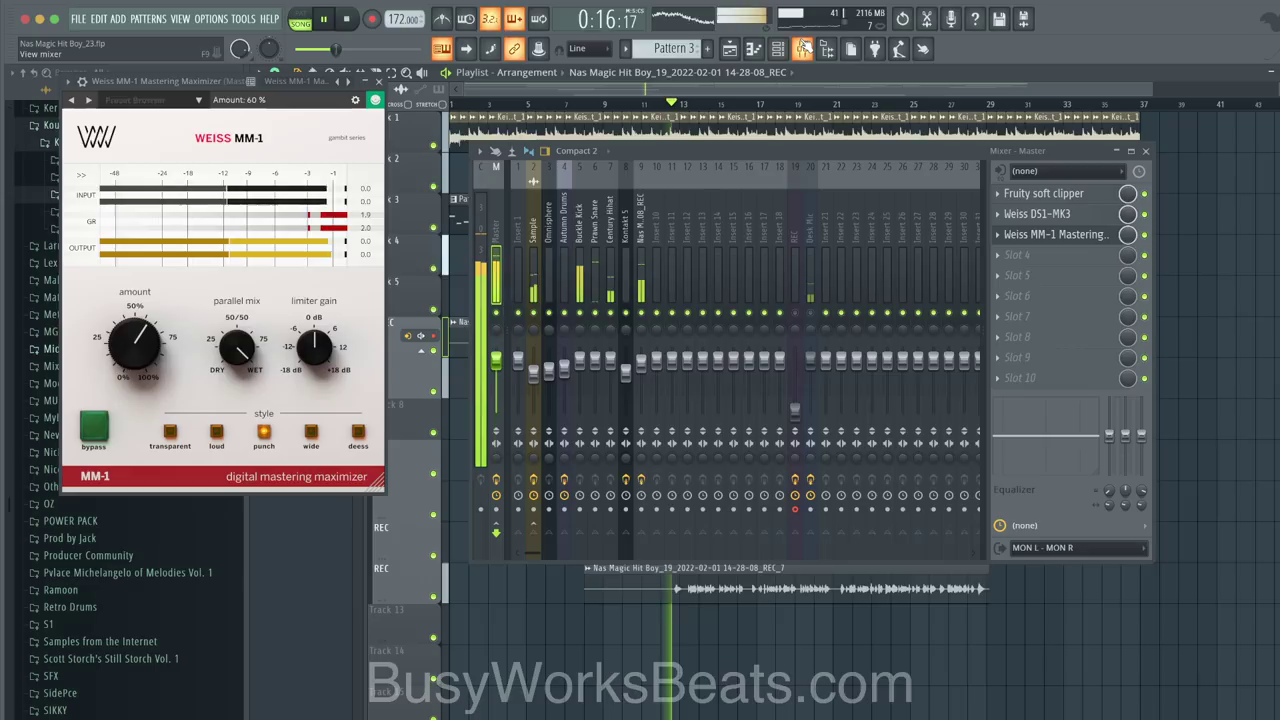
click(1047, 257)
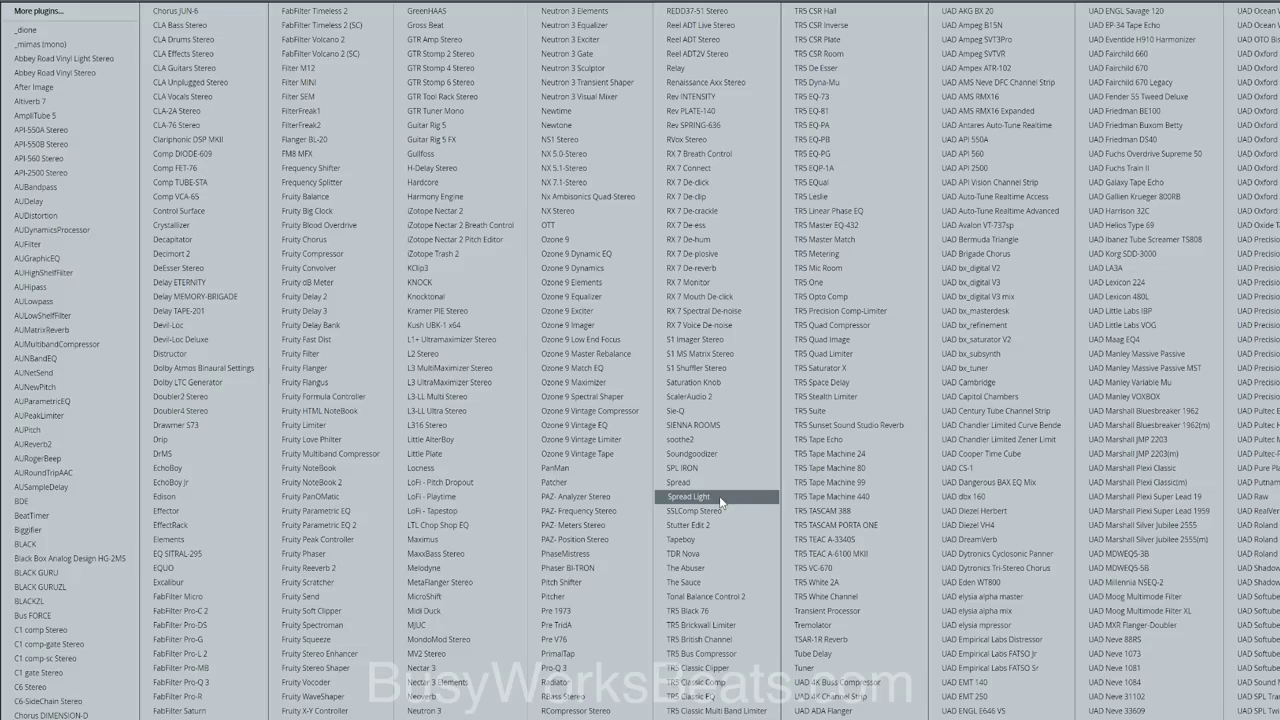
click(845, 395)
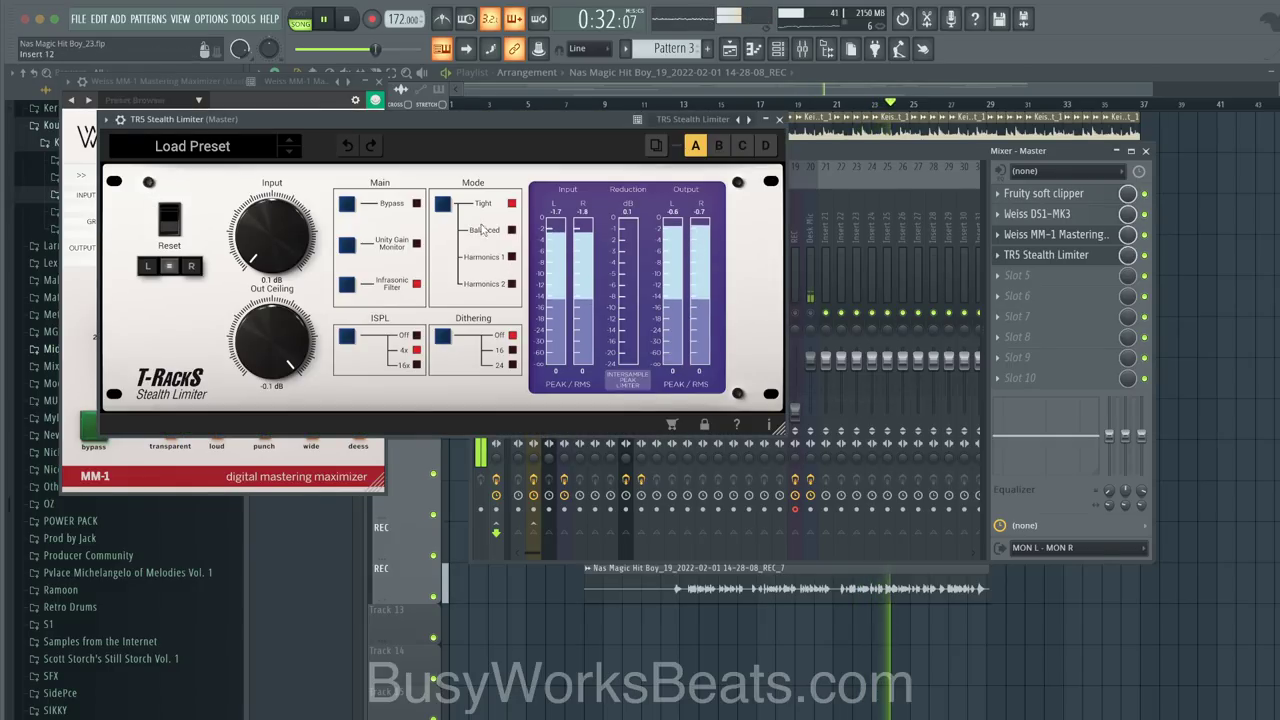
click(445, 209)
click(445, 209)
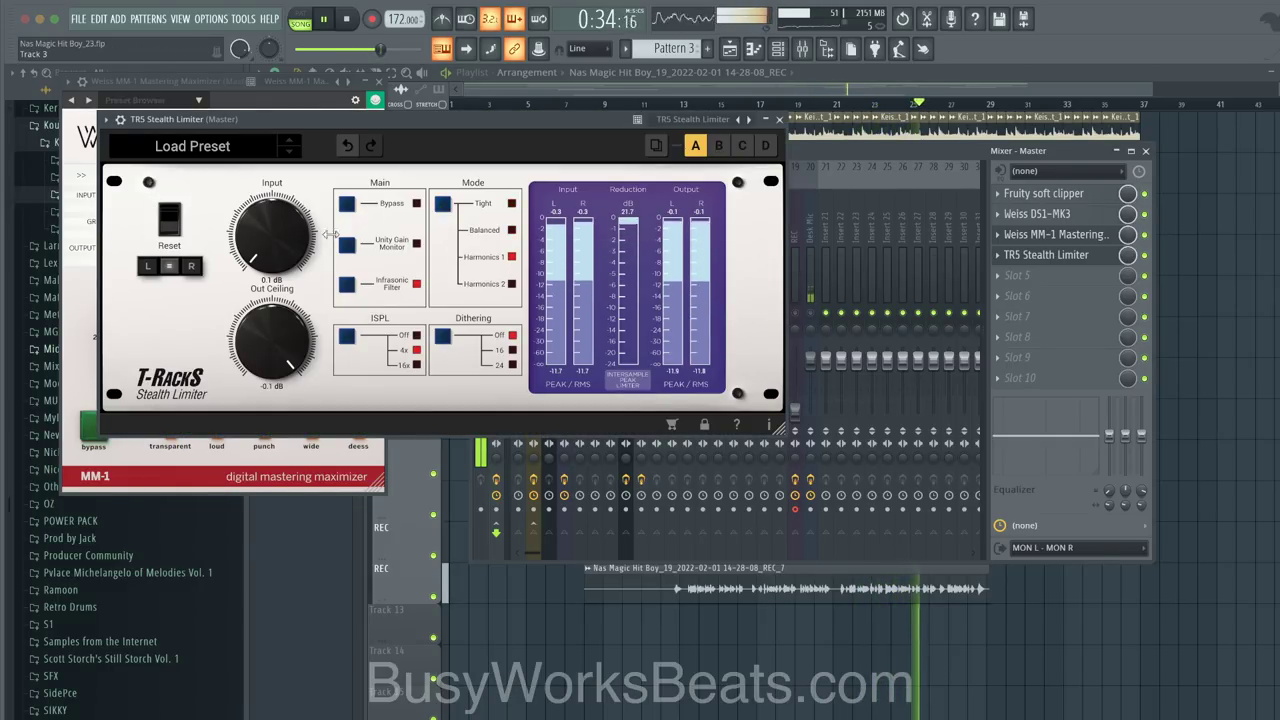
drag(281, 244, 282, 234)
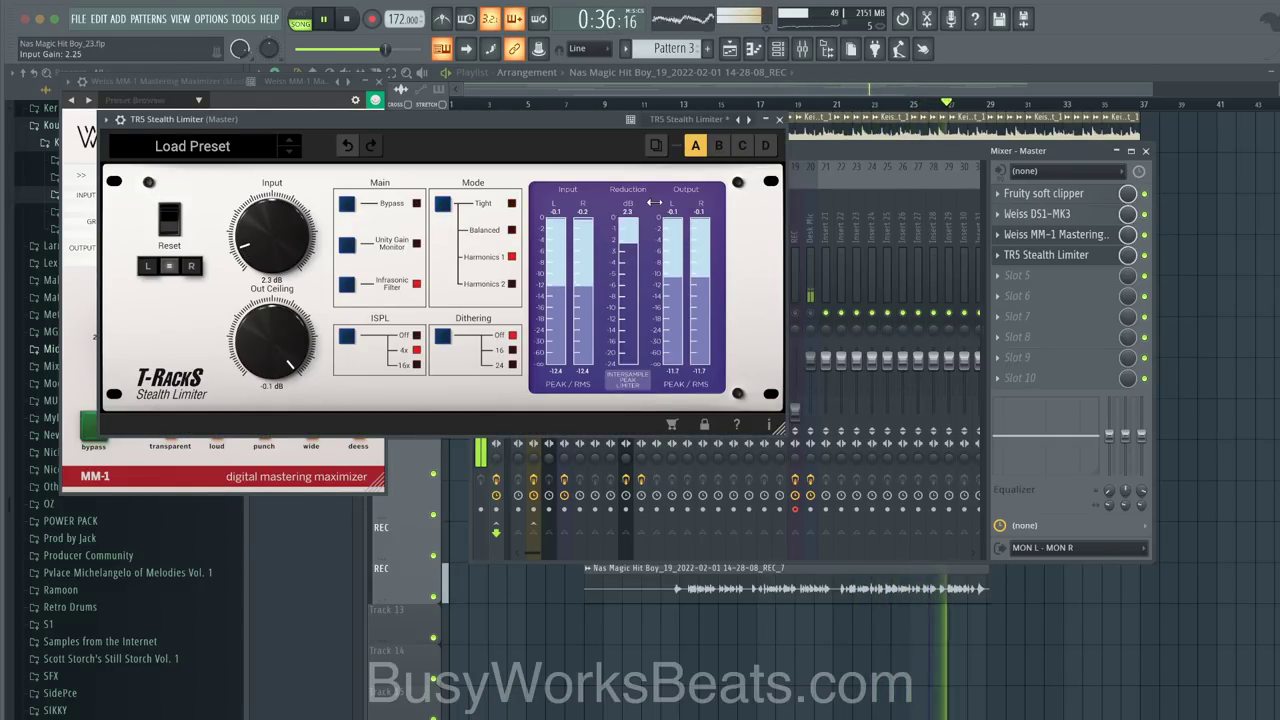
click(779, 119)
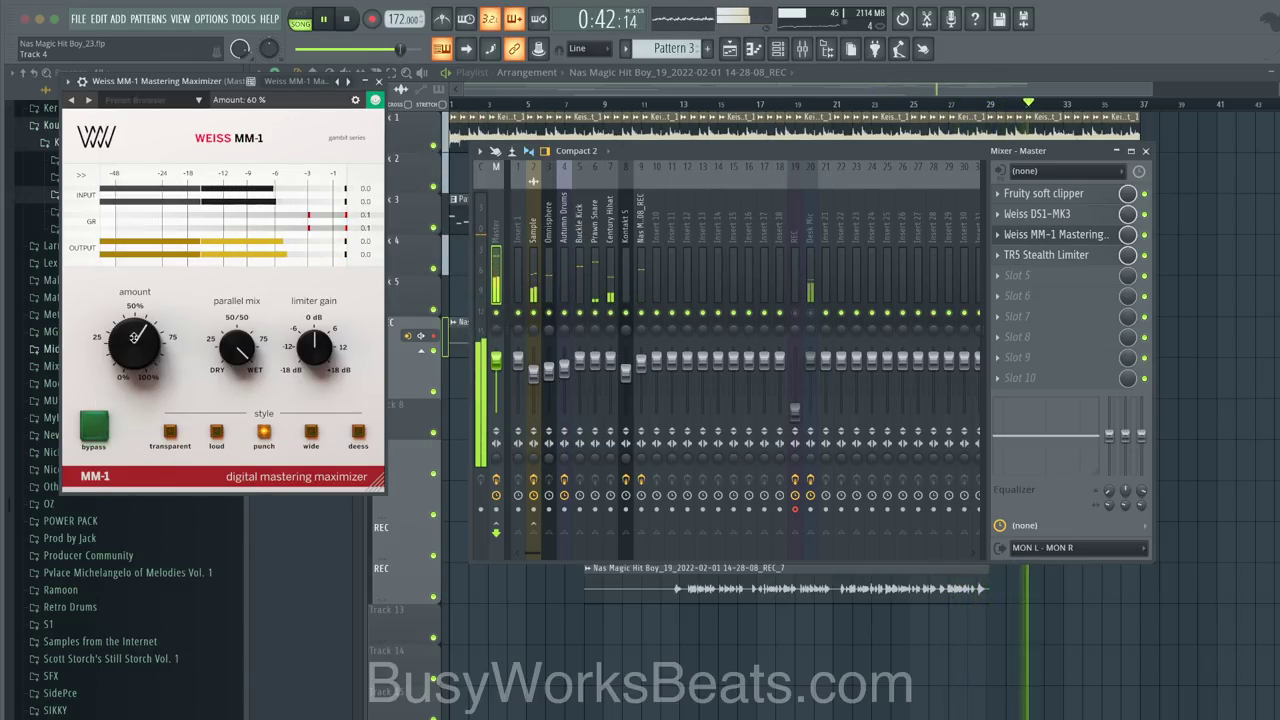
Step: Set the Weiss MM-1 maximizer's amount to 53% and close the plugin
drag(133, 343, 133, 355)
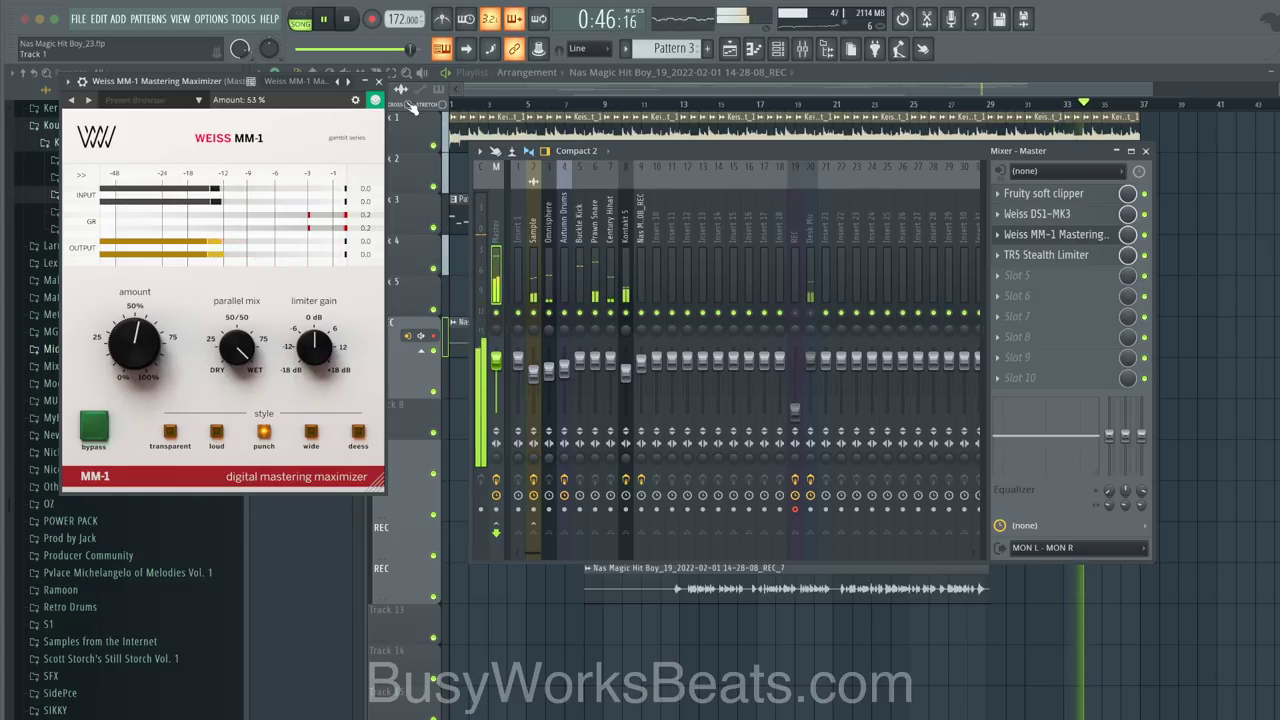
click(378, 81)
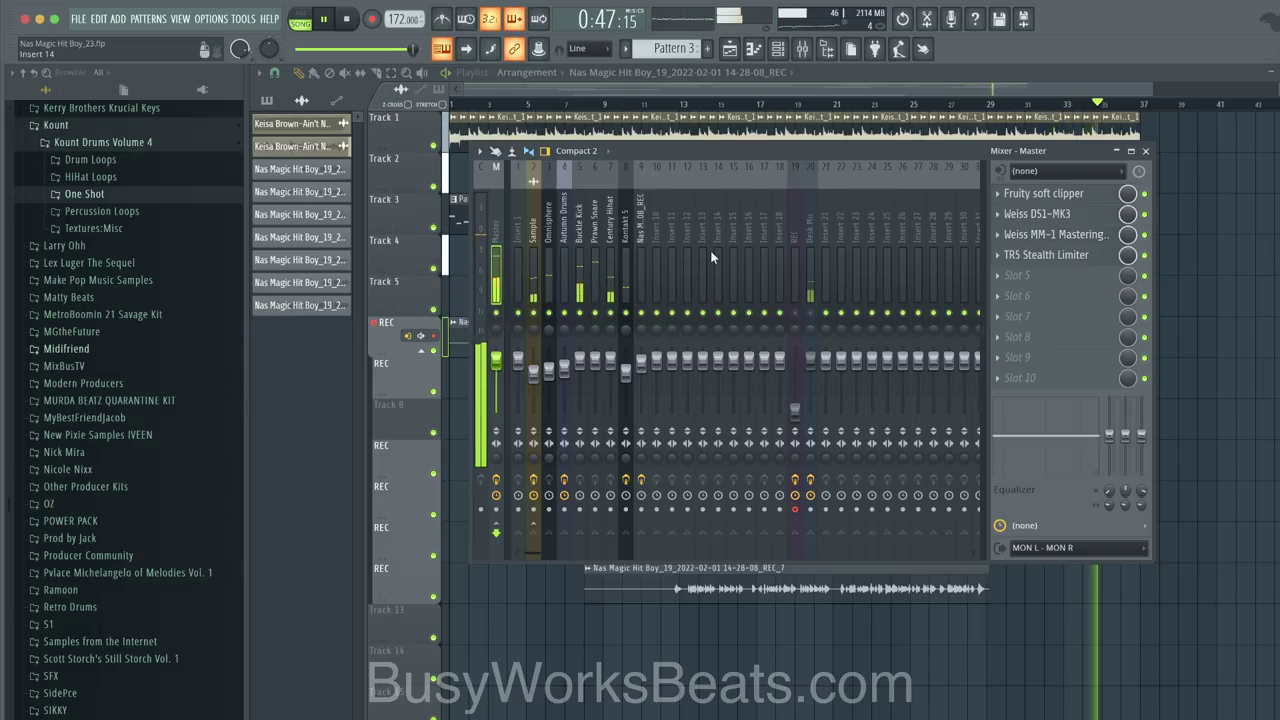
Step: Reopen the Master's Weiss DS1-MK3, switch parallel compression on, and close the plugin
click(1037, 214)
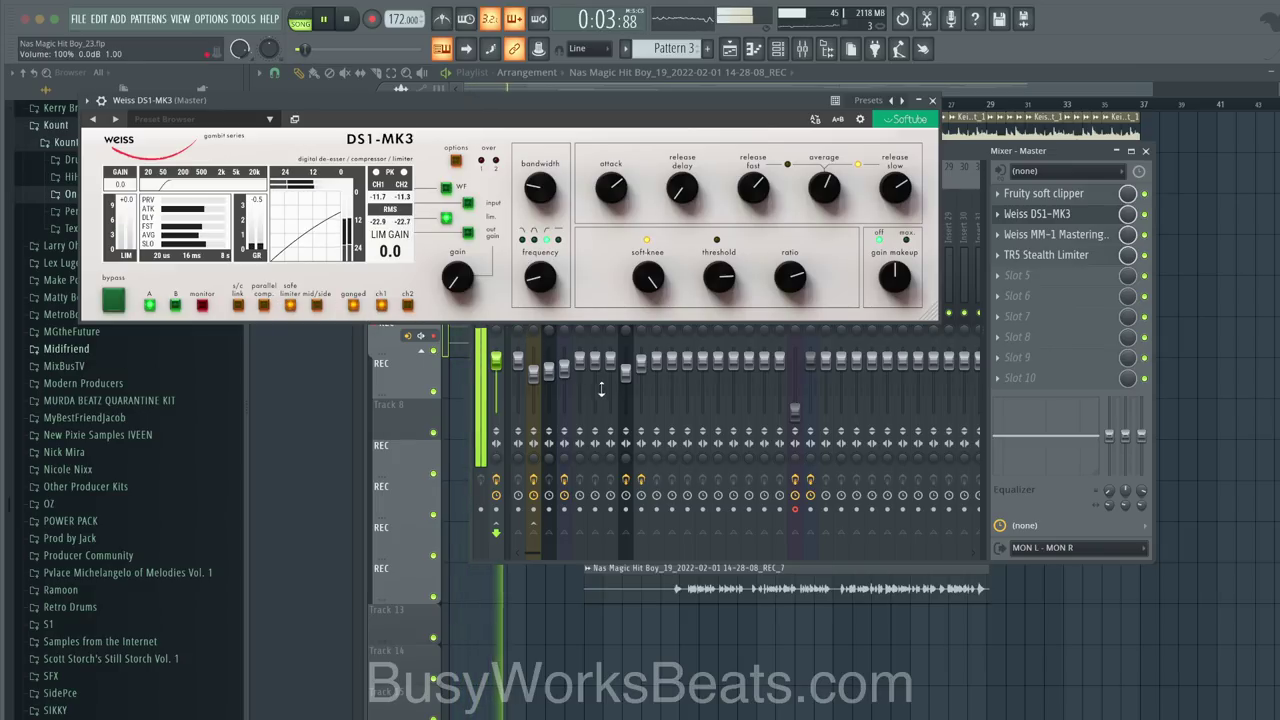
click(1020, 214)
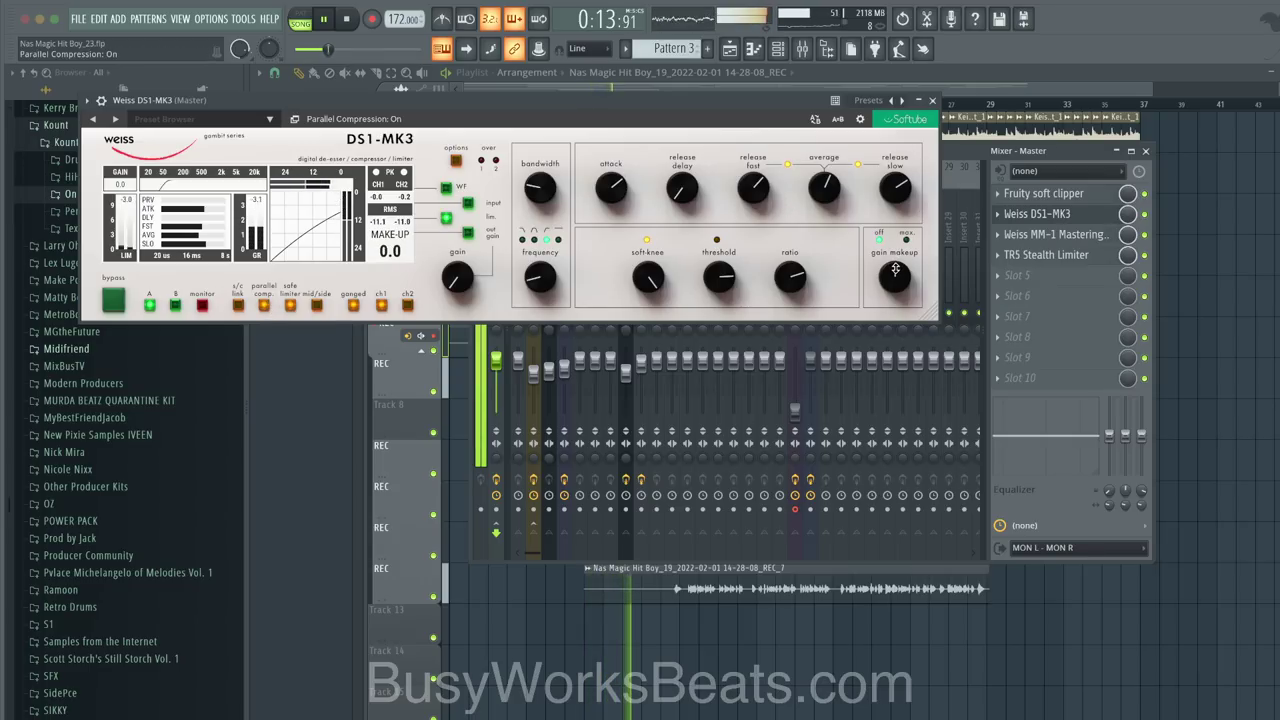
click(932, 101)
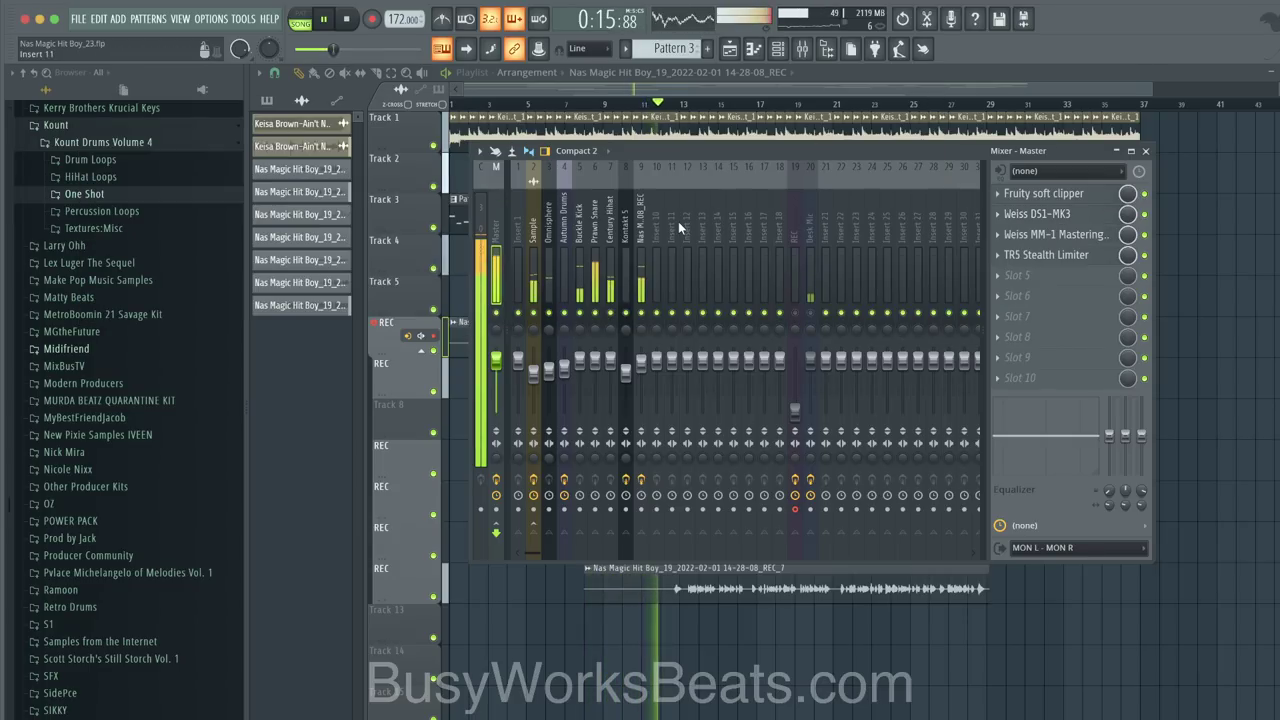
Step: Add soothe2 to the vocal recording's mixer track, in the slot after Ozone 9 Dynamic EQ
click(641, 230)
click(1064, 219)
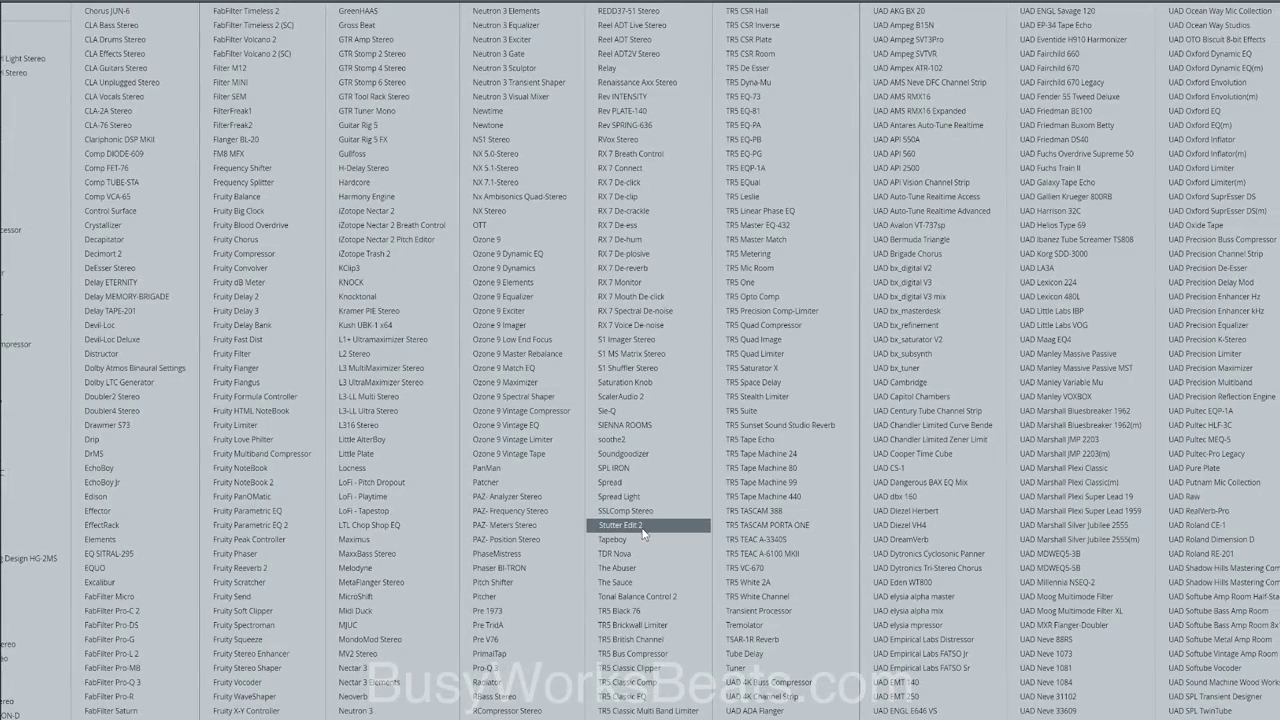
click(631, 438)
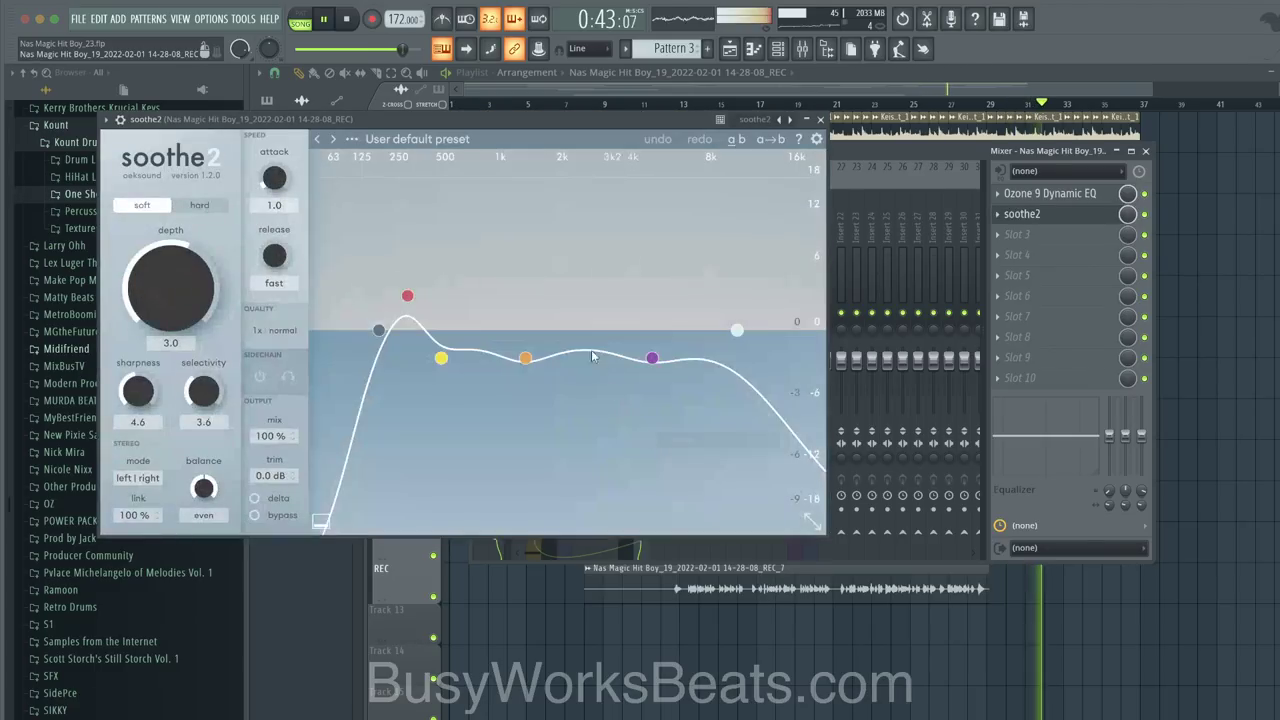
Step: Raise soothe2's low-mid bands, with band 3 at 233 Hz and 5.0 dB and band 2 at 584 Hz and 2.9 dB
drag(441, 357, 397, 284)
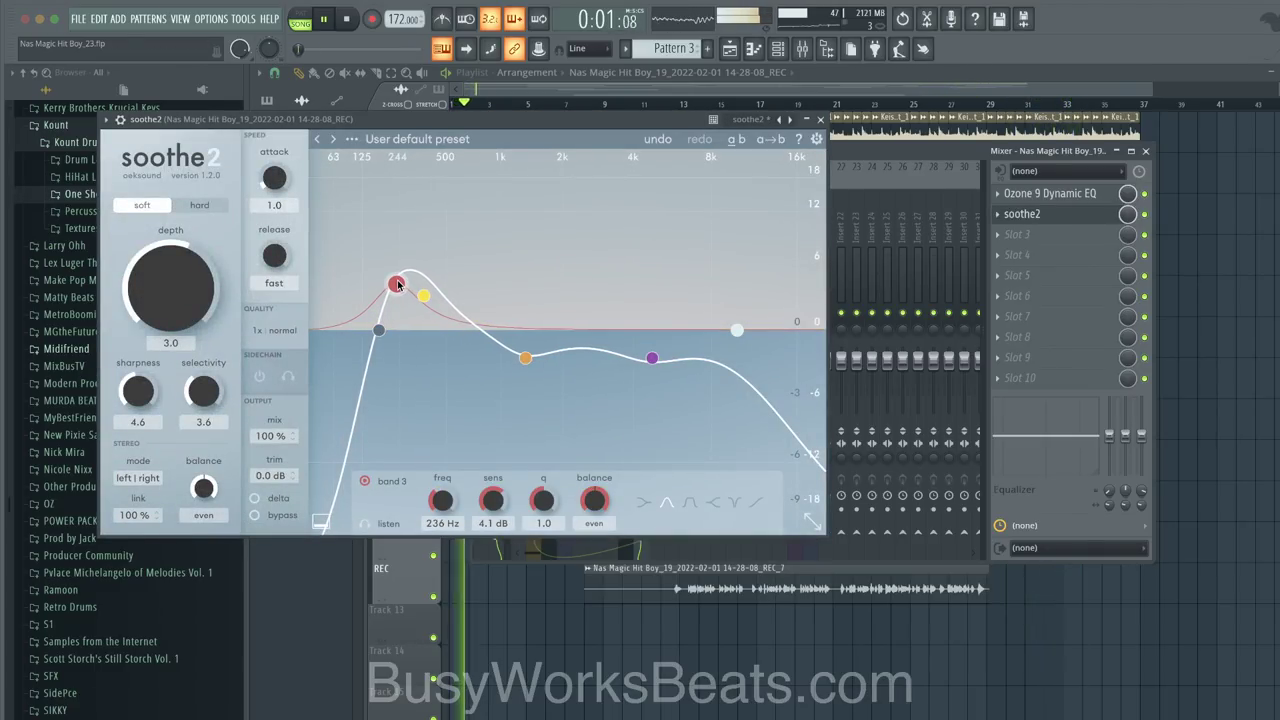
drag(397, 284, 395, 273)
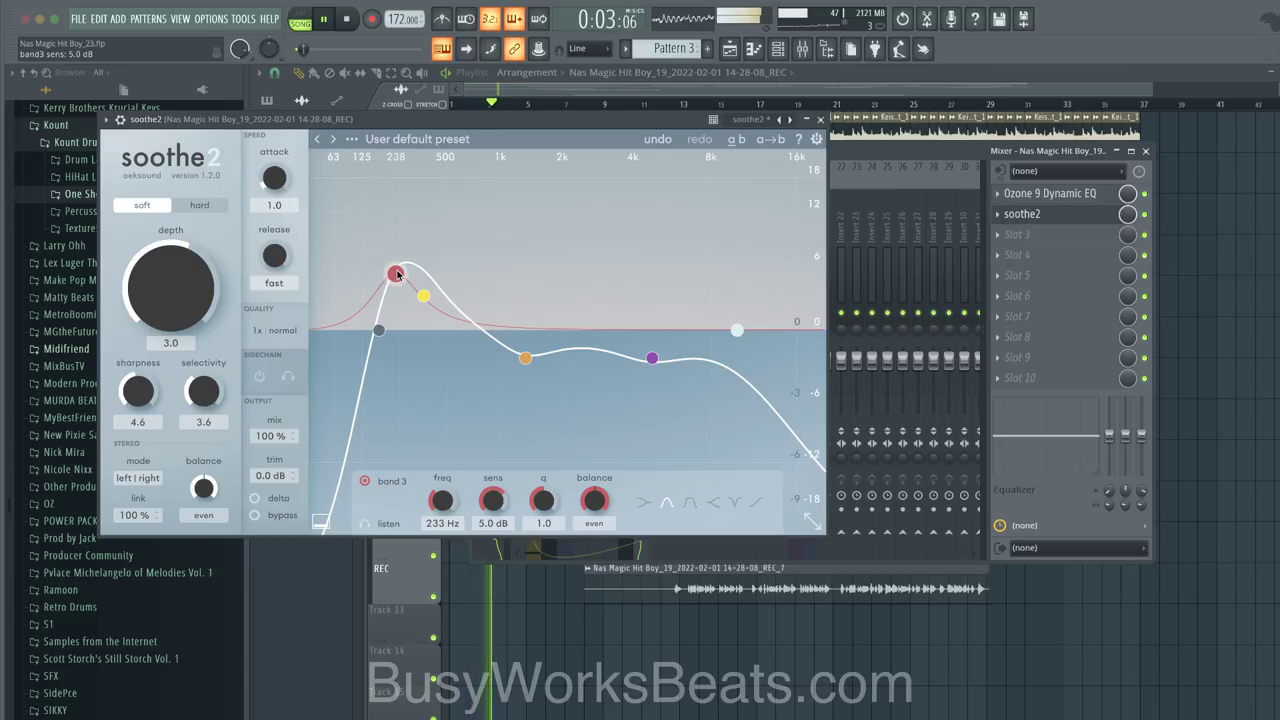
drag(525, 360, 458, 300)
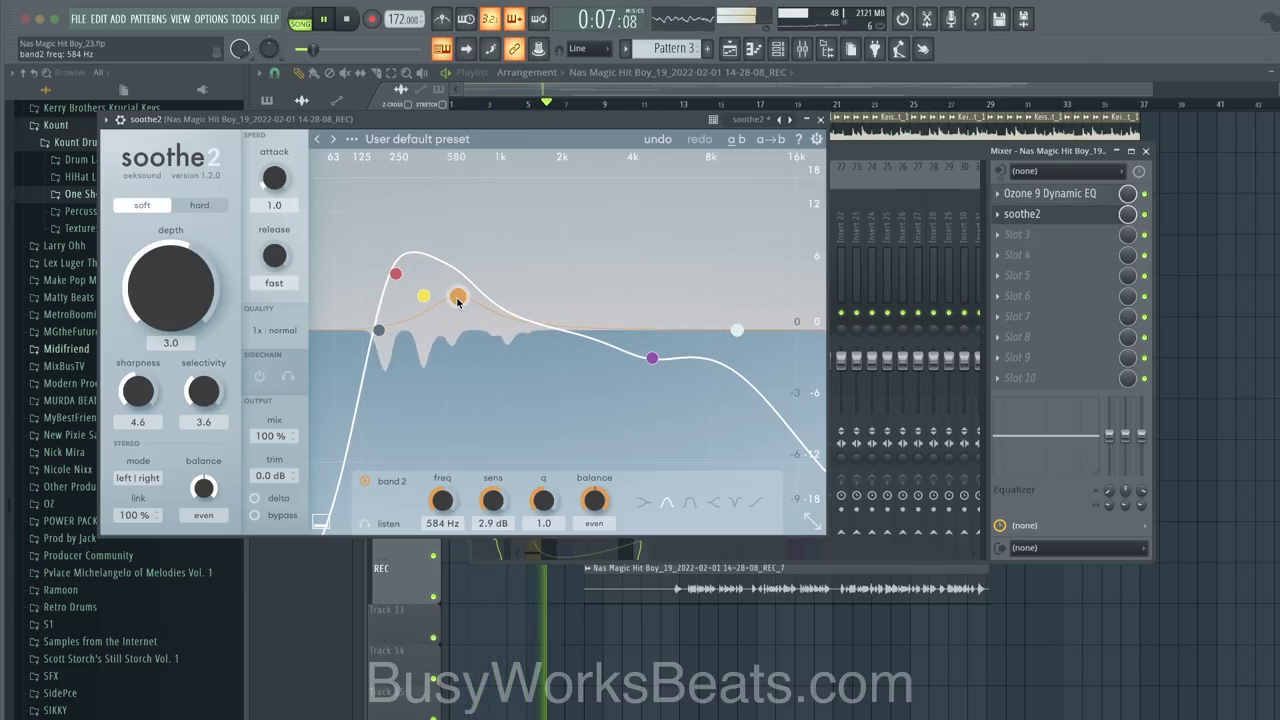
click(1022, 214)
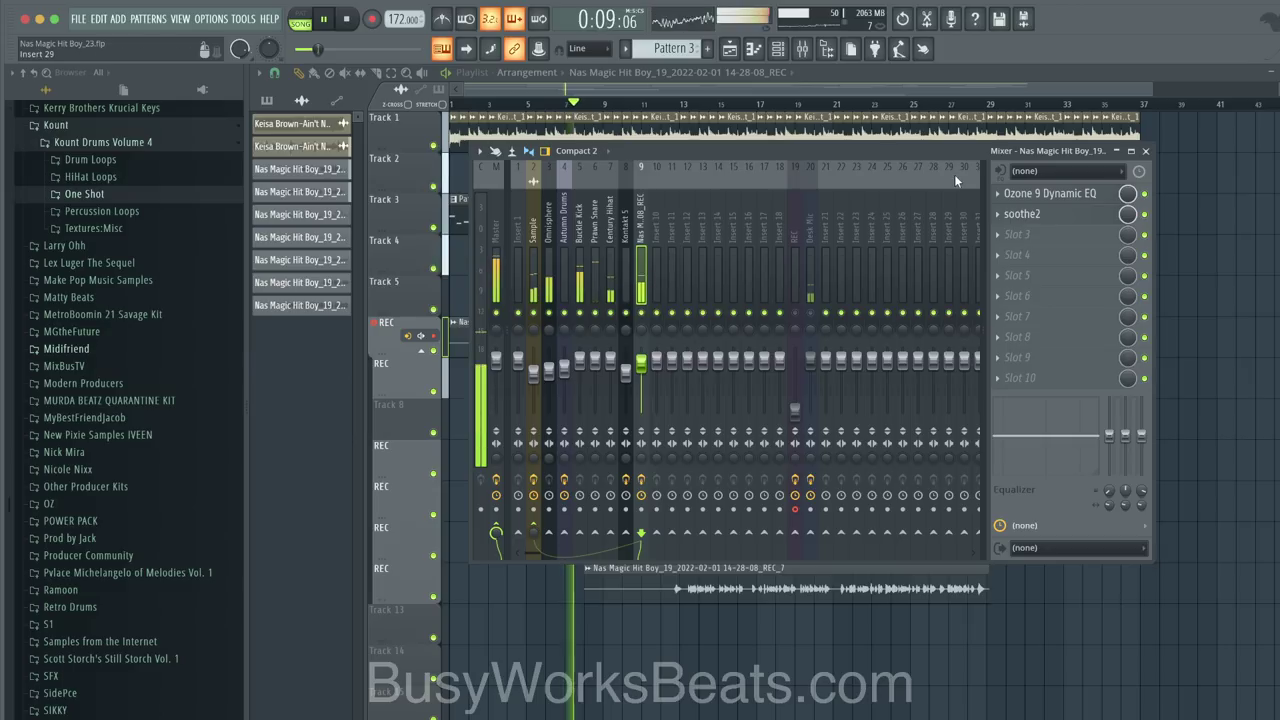
Step: Move soothe2 above Ozone 9 Dynamic EQ in the vocal track's effect chain and close the mixer
scroll(1038, 215, up, 2)
scroll(1038, 383, down, 1)
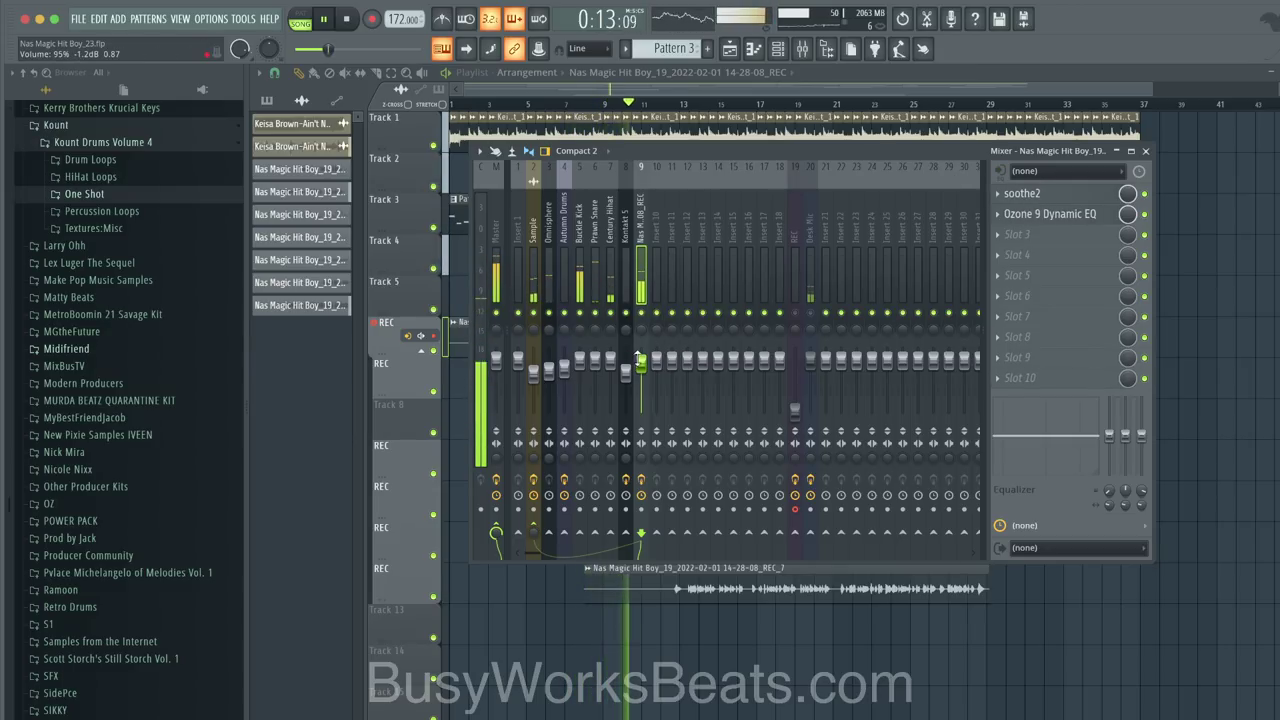
key(F9)
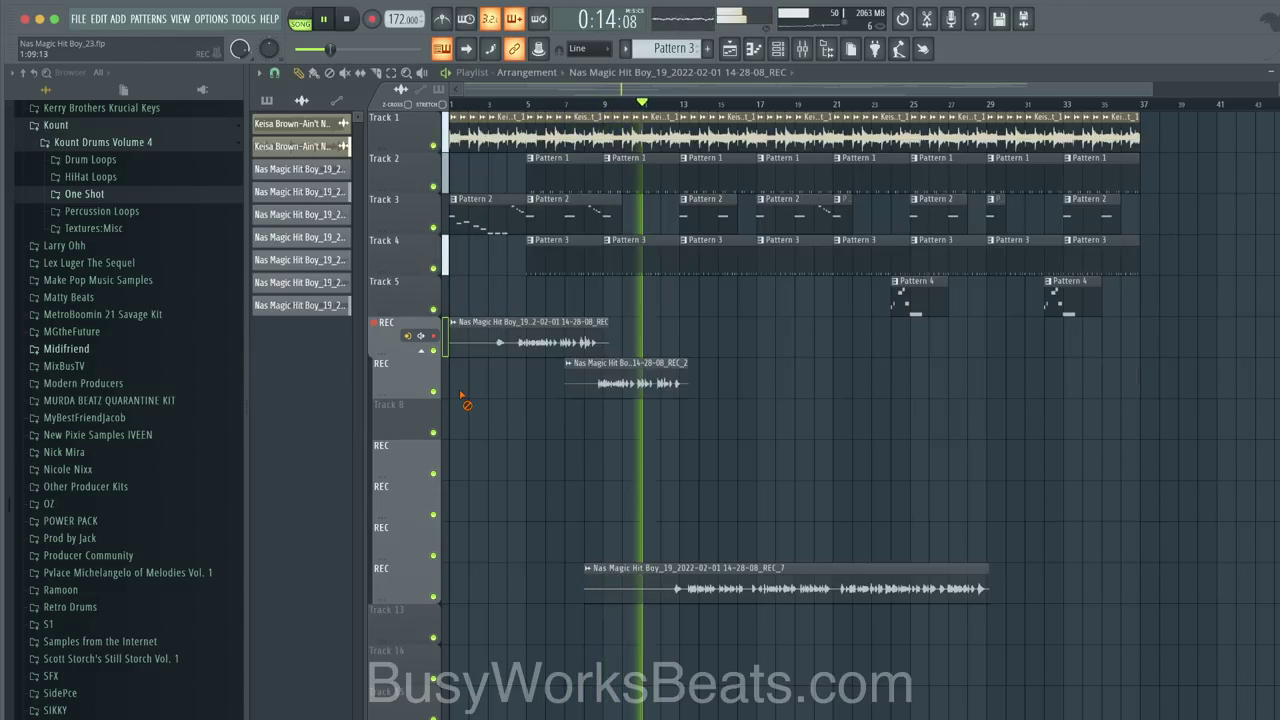
Step: Reset the first REC vocal clip's formant shift to its default and close the clip's settings
click(457, 324)
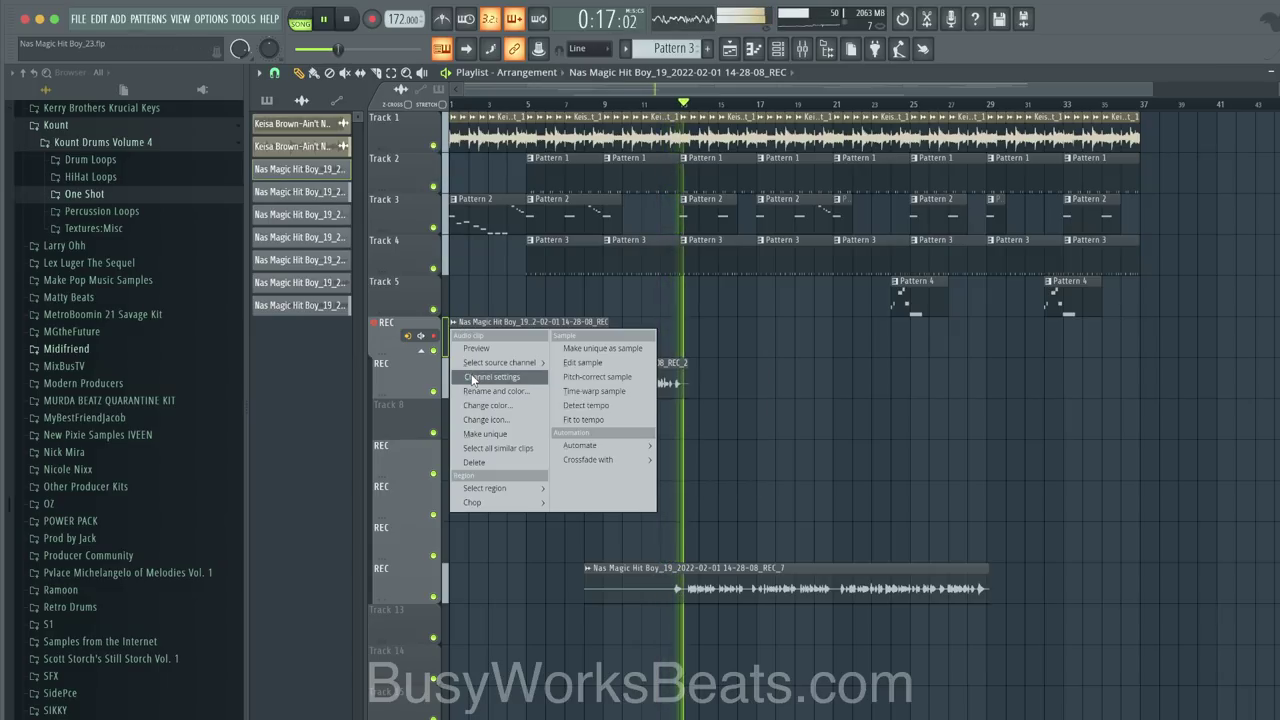
click(472, 378)
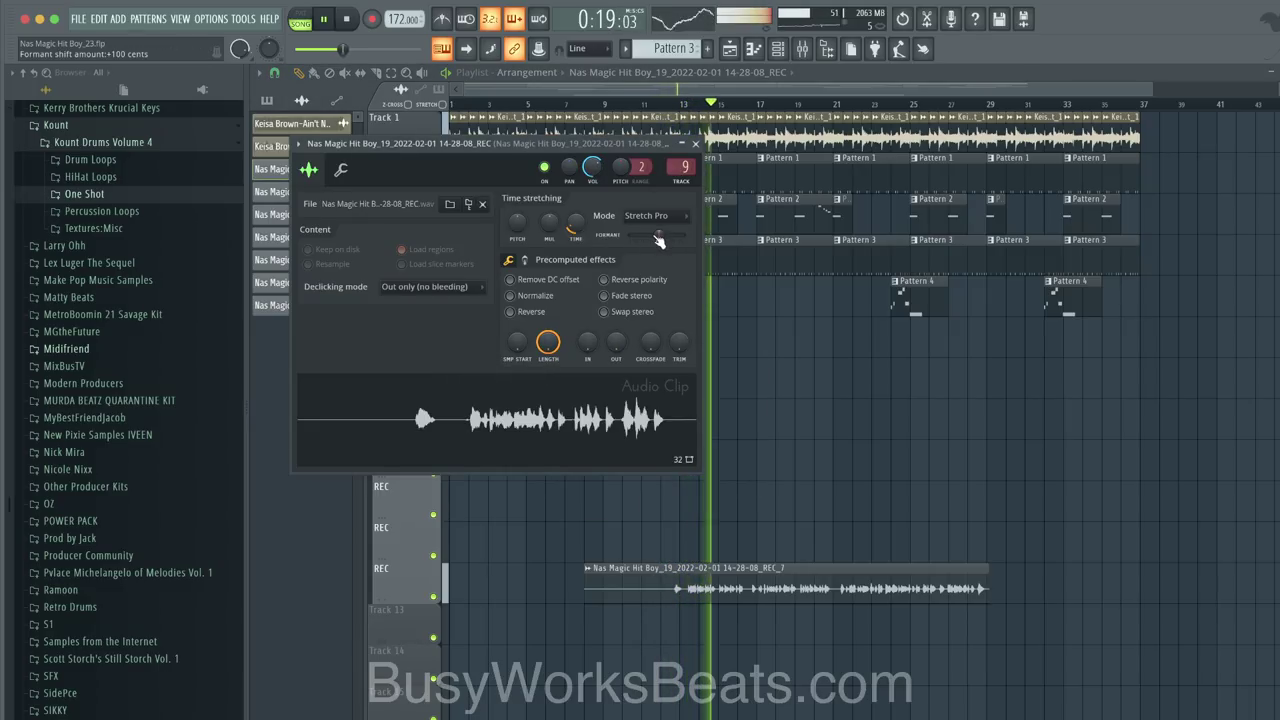
right_click(657, 237)
click(669, 249)
click(697, 145)
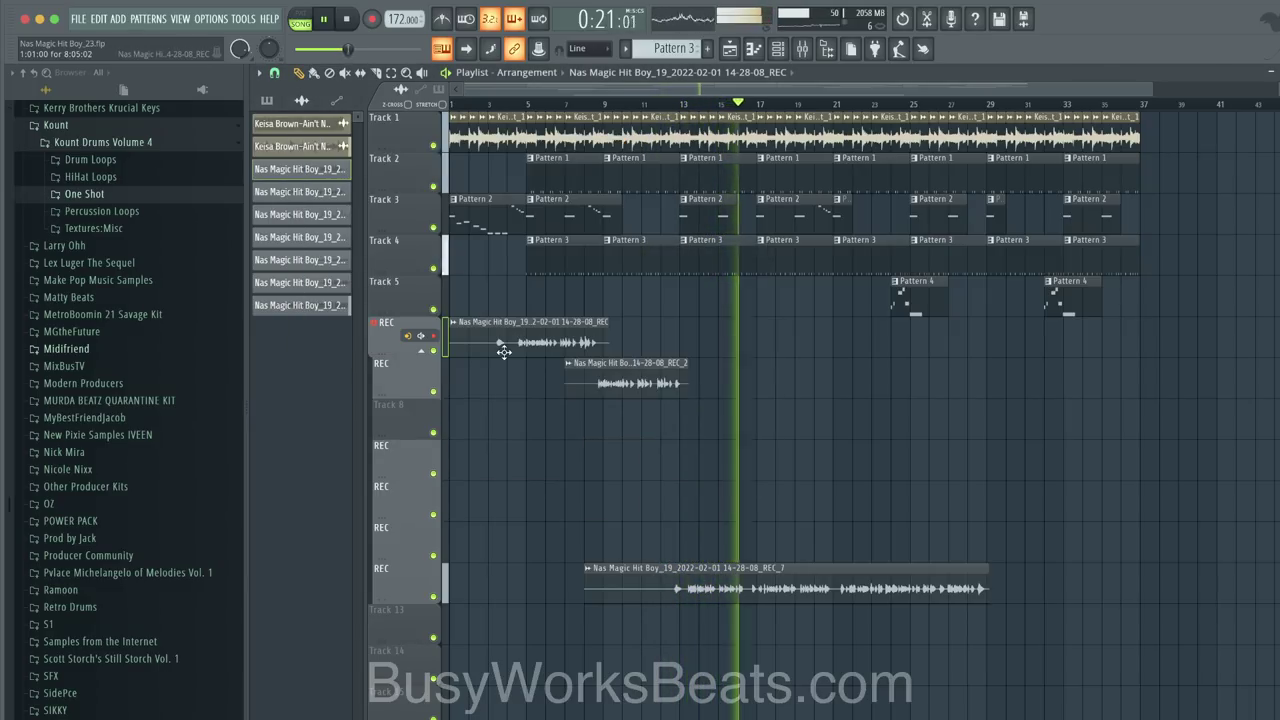
Step: Reset the REC_2 vocal clip's formant shift to its default and close the clip's settings
click(571, 365)
click(604, 419)
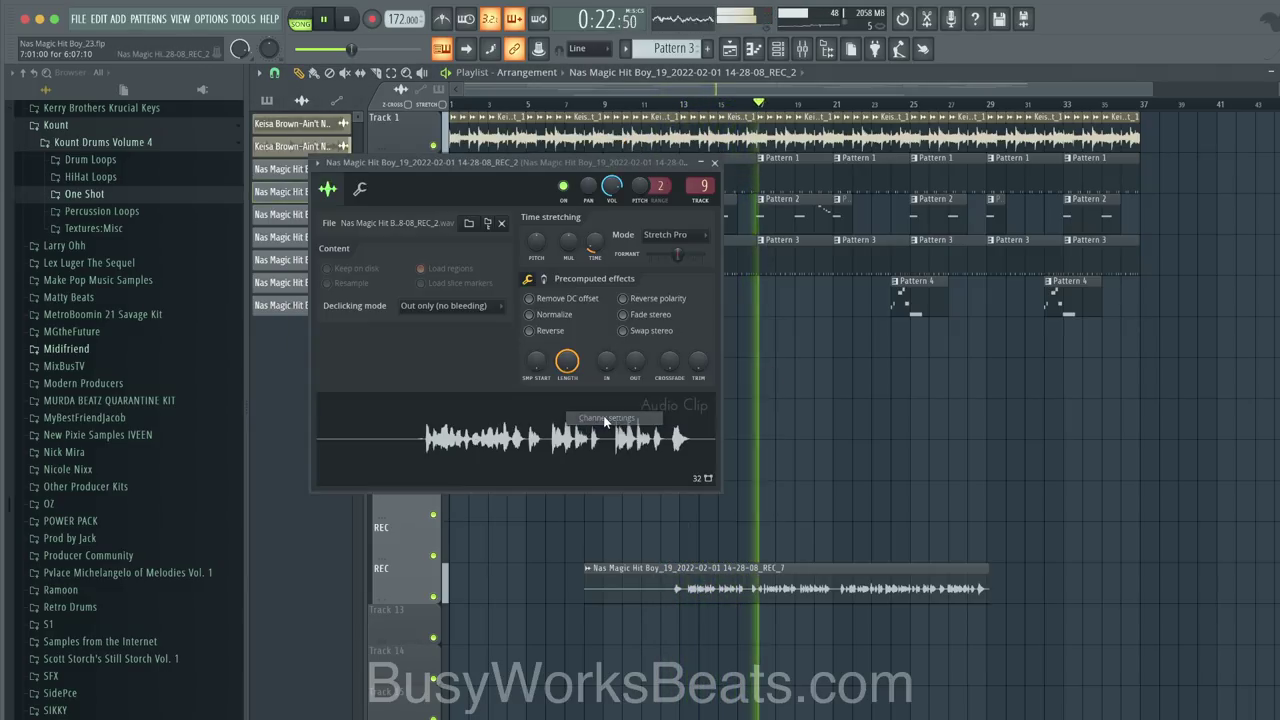
right_click(678, 260)
click(686, 272)
click(714, 162)
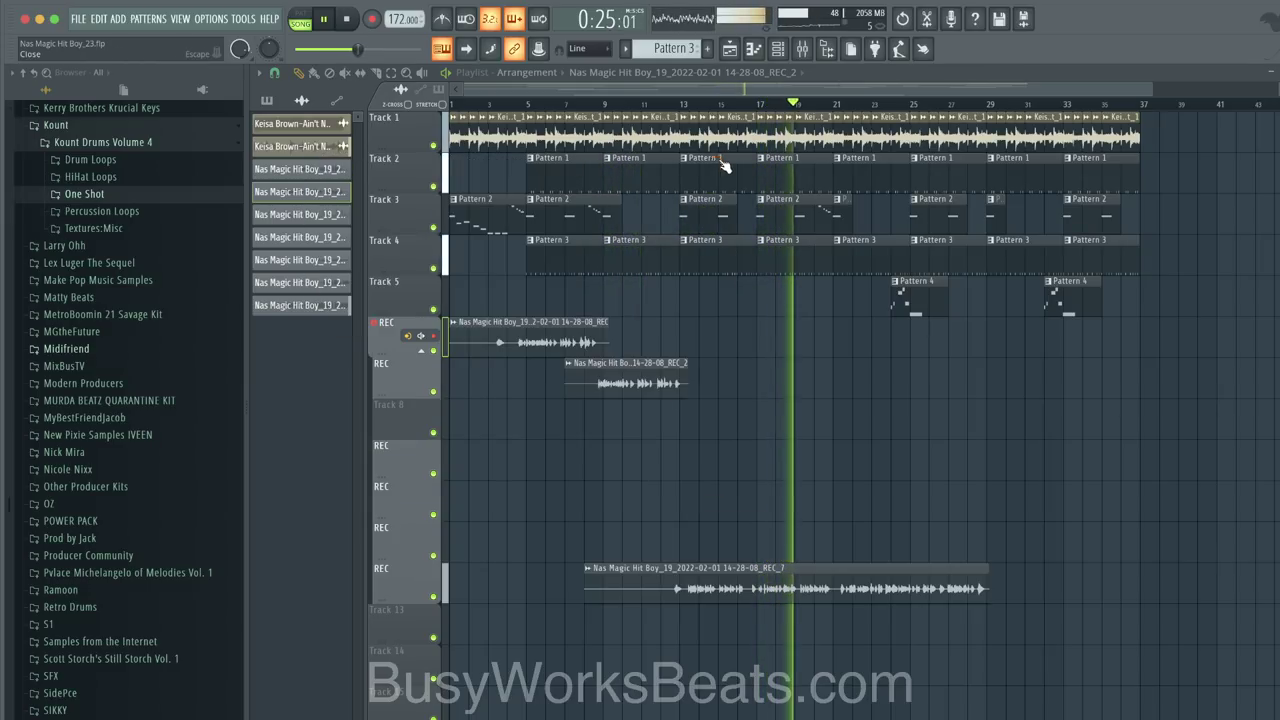
Step: Set the REC_7 vocal clip's time stretching mode to Resample and close its settings
right_click(589, 569)
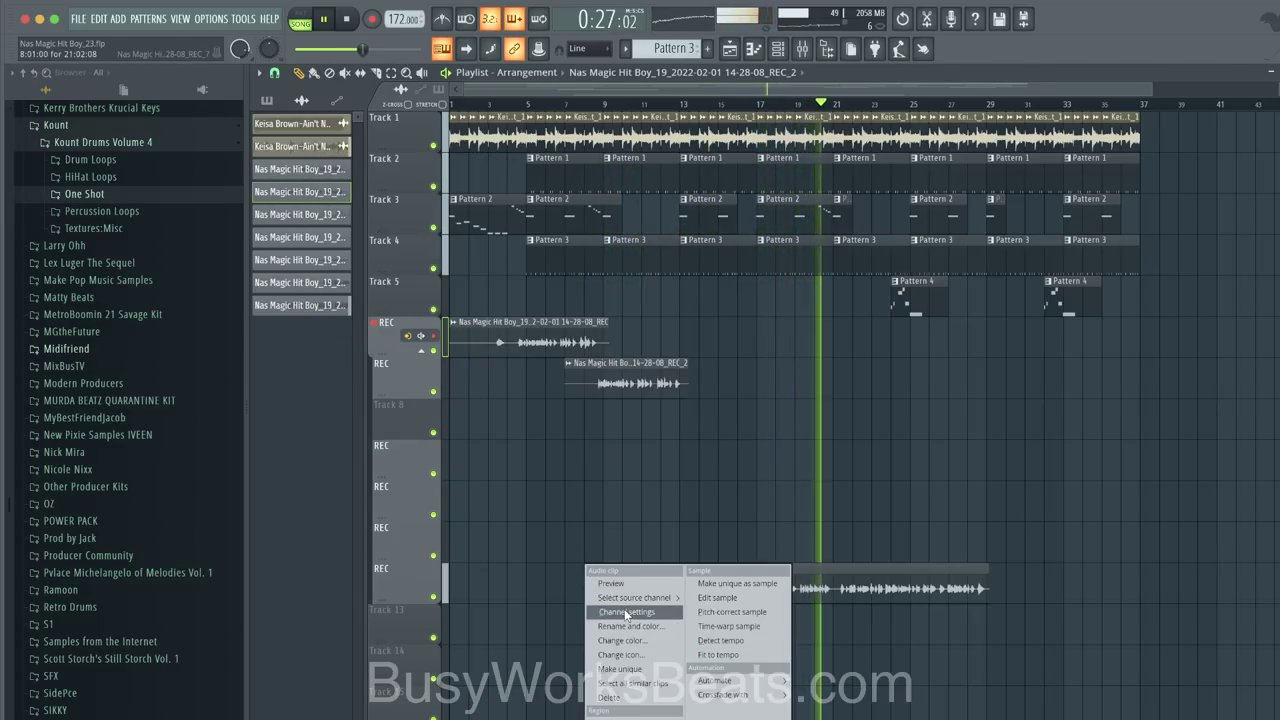
click(625, 611)
click(650, 216)
click(640, 242)
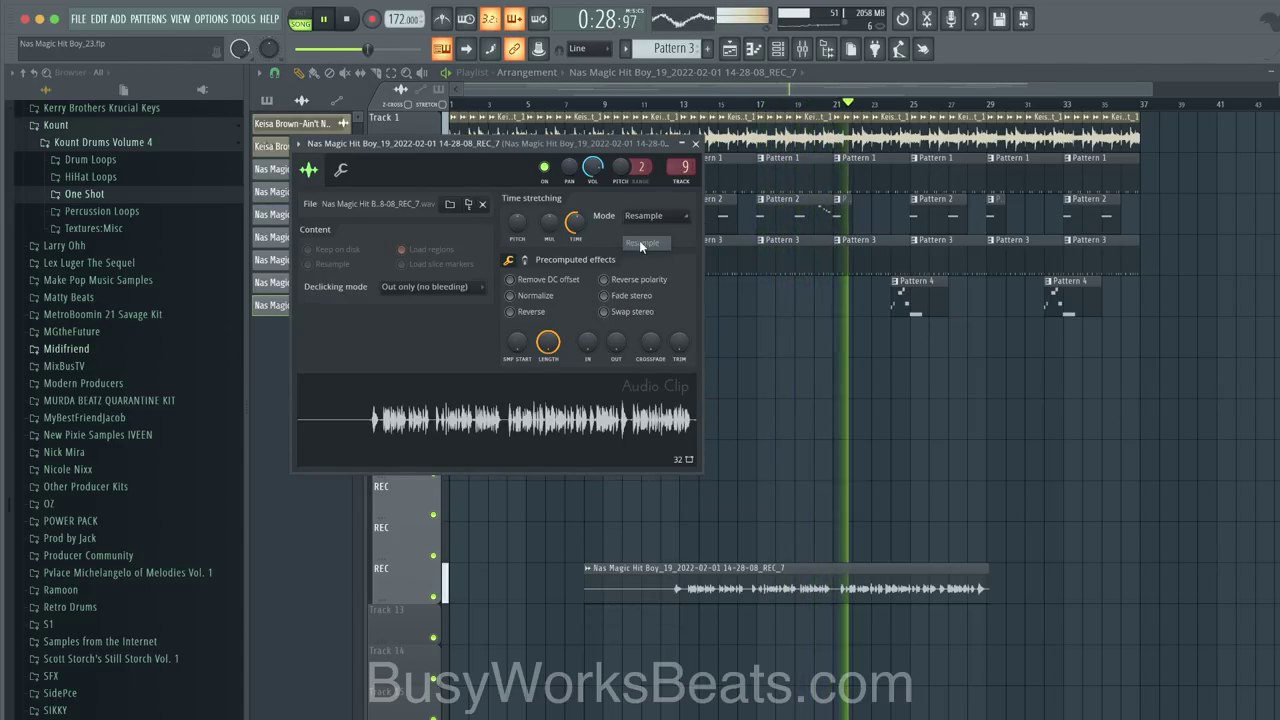
click(698, 146)
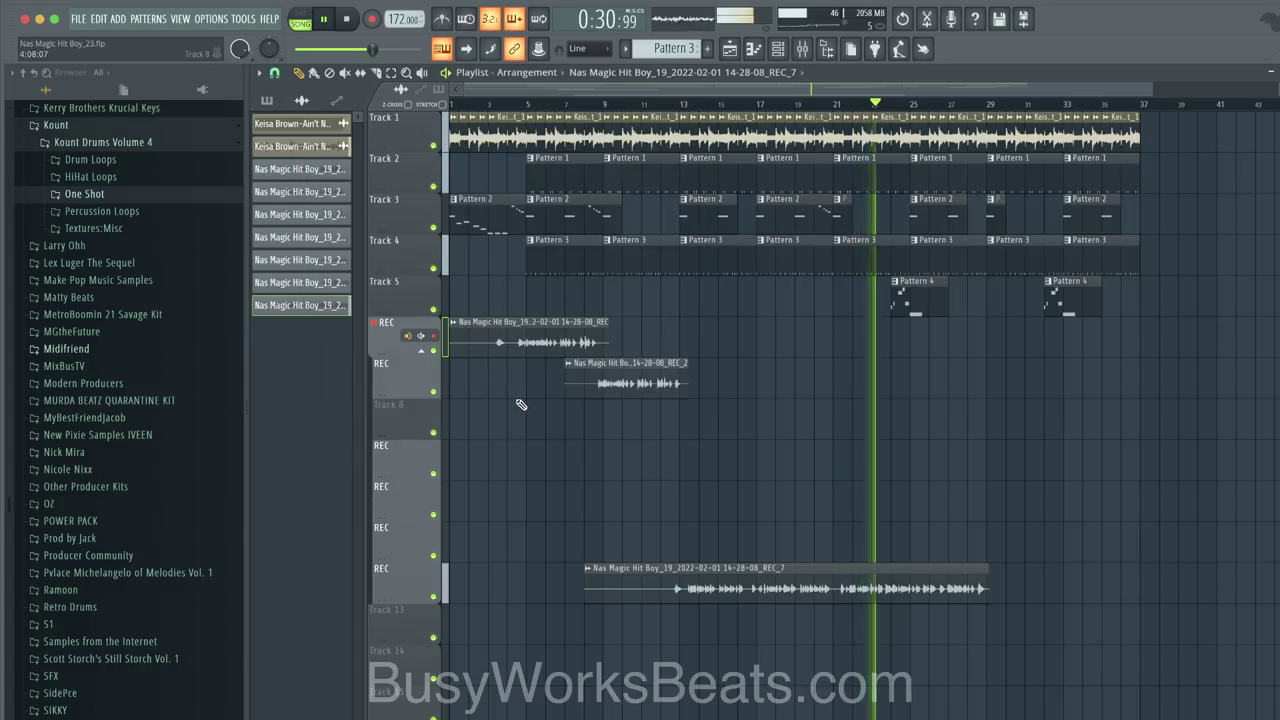
Step: Set the REC_2 vocal clip's time stretching mode to Resample and close its settings
right_click(567, 370)
click(596, 418)
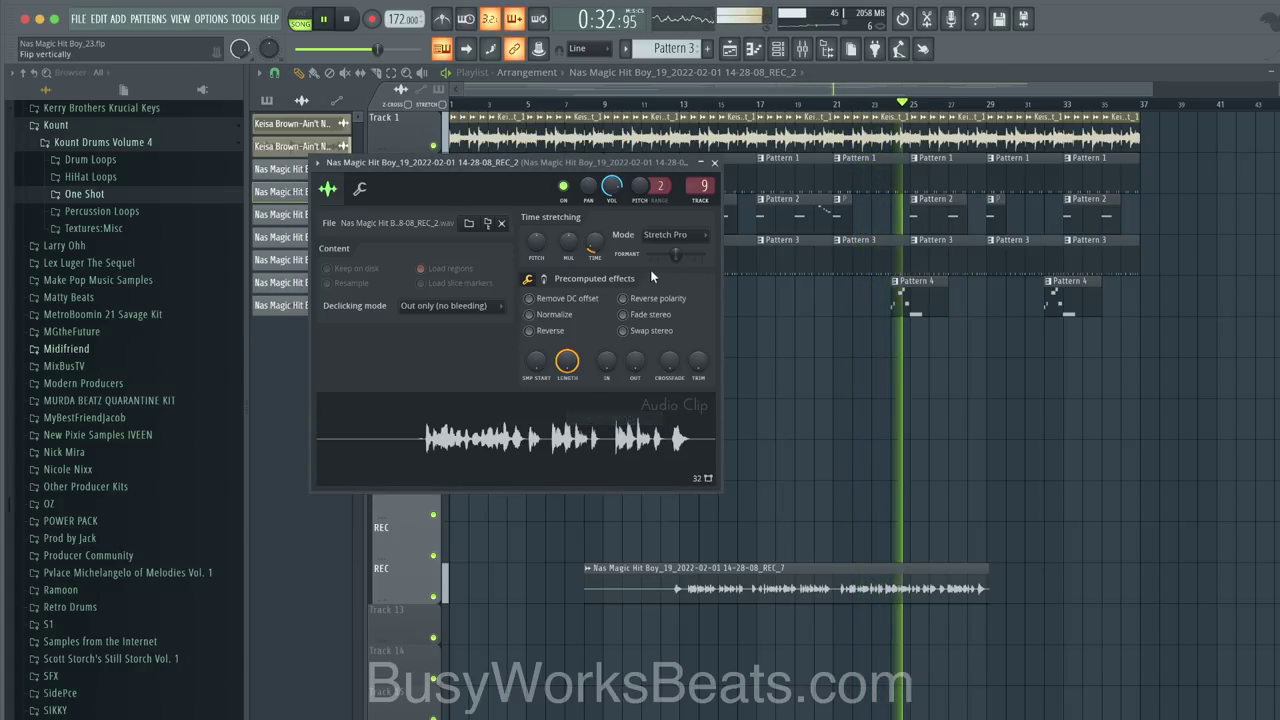
click(668, 234)
click(662, 260)
click(714, 163)
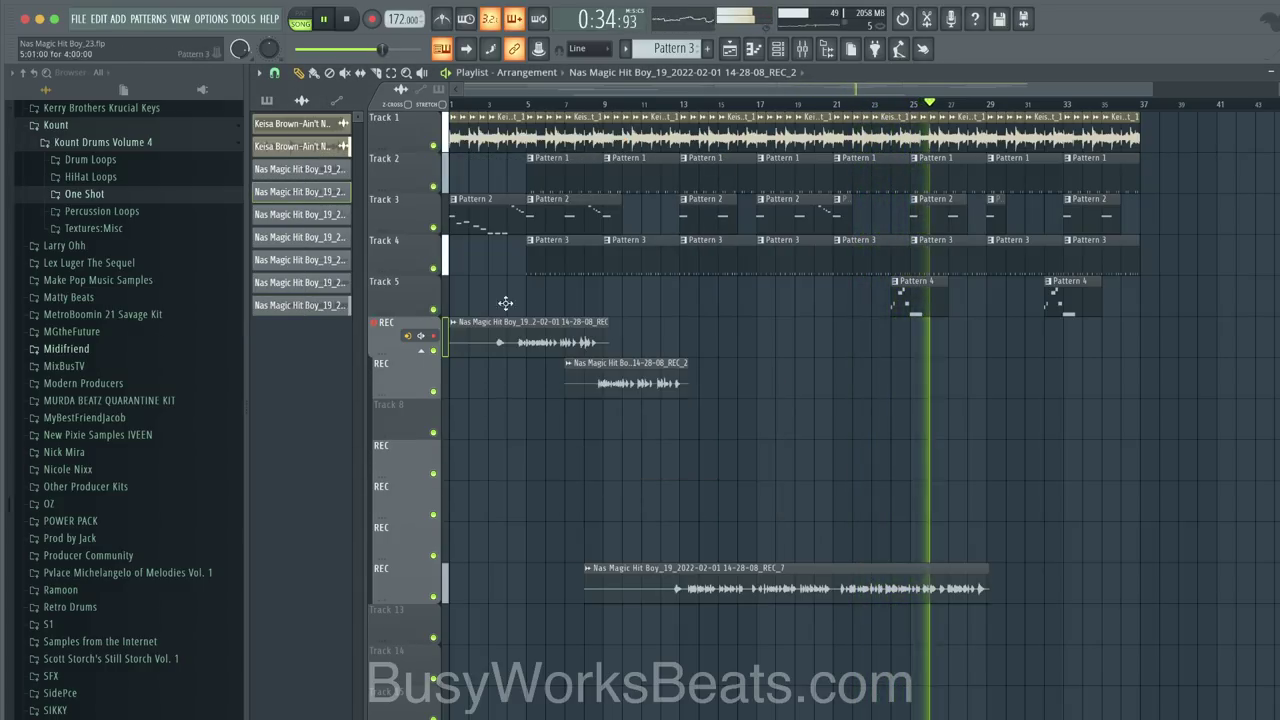
Step: Set the first REC vocal clip's time stretching mode to Resample and close its settings
right_click(450, 328)
click(492, 378)
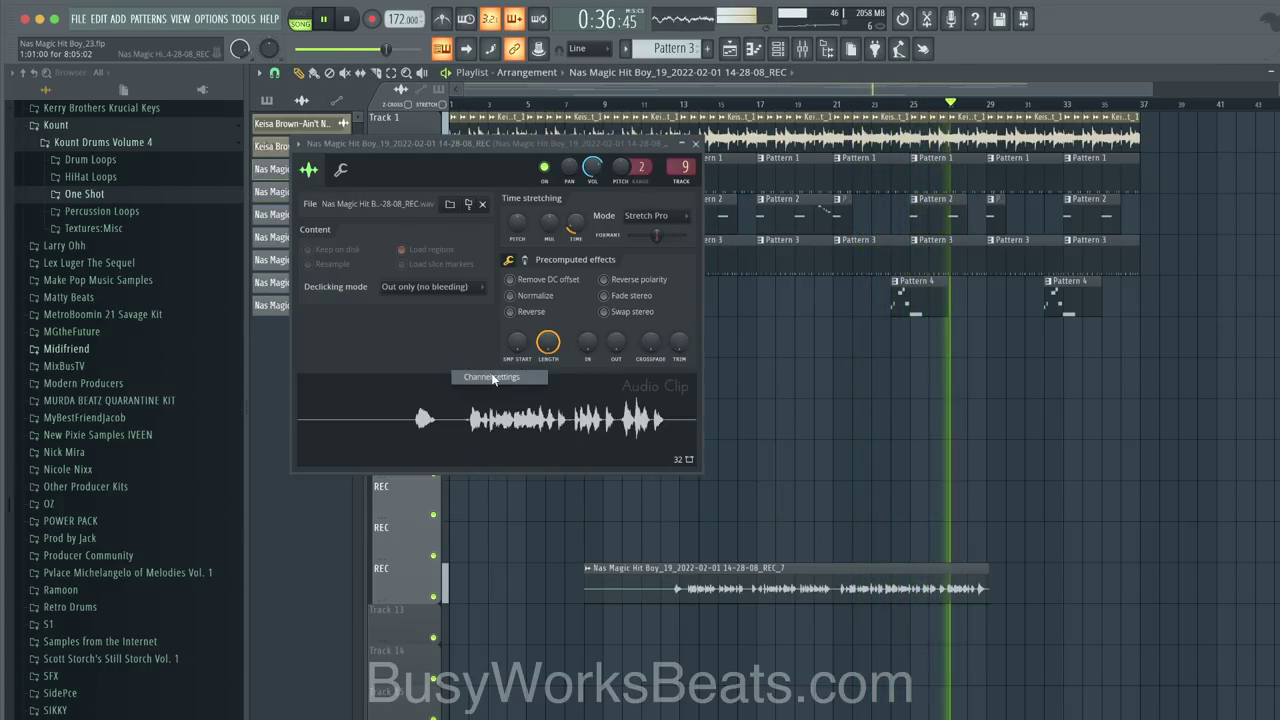
click(655, 215)
click(655, 241)
click(696, 145)
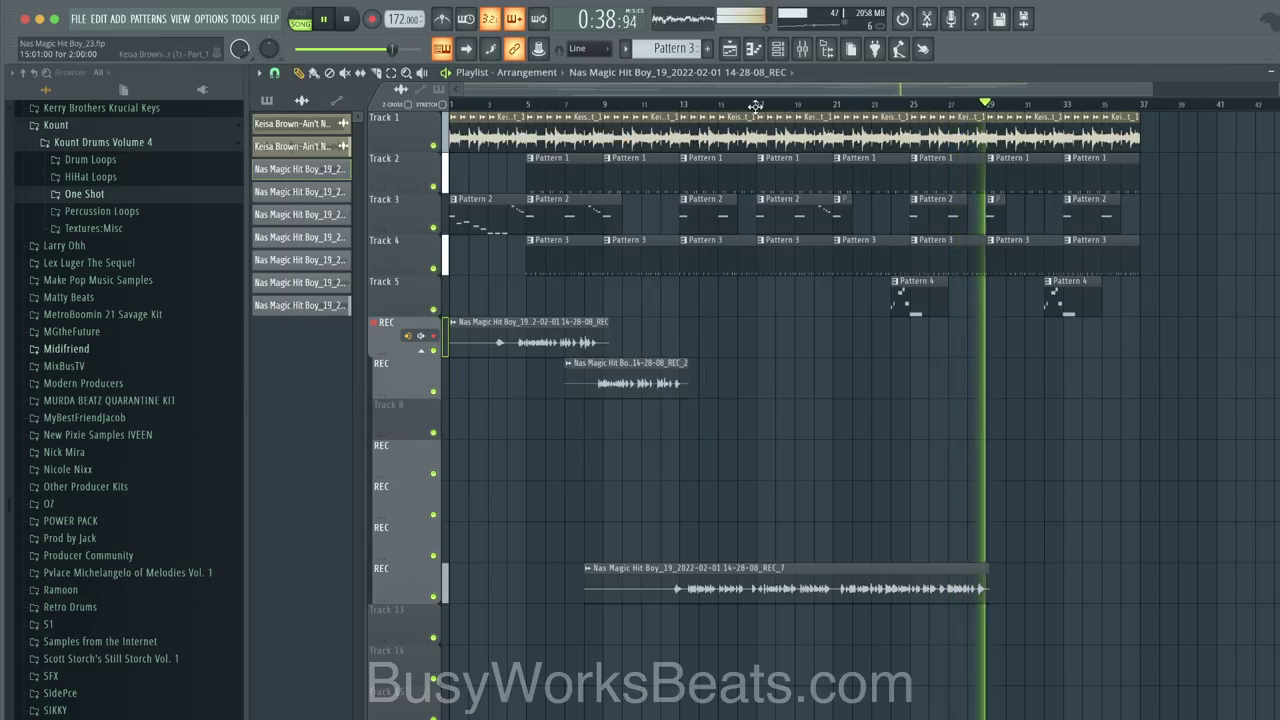
Step: Lower the Kontakt 5 track's volume in the mixer
click(806, 52)
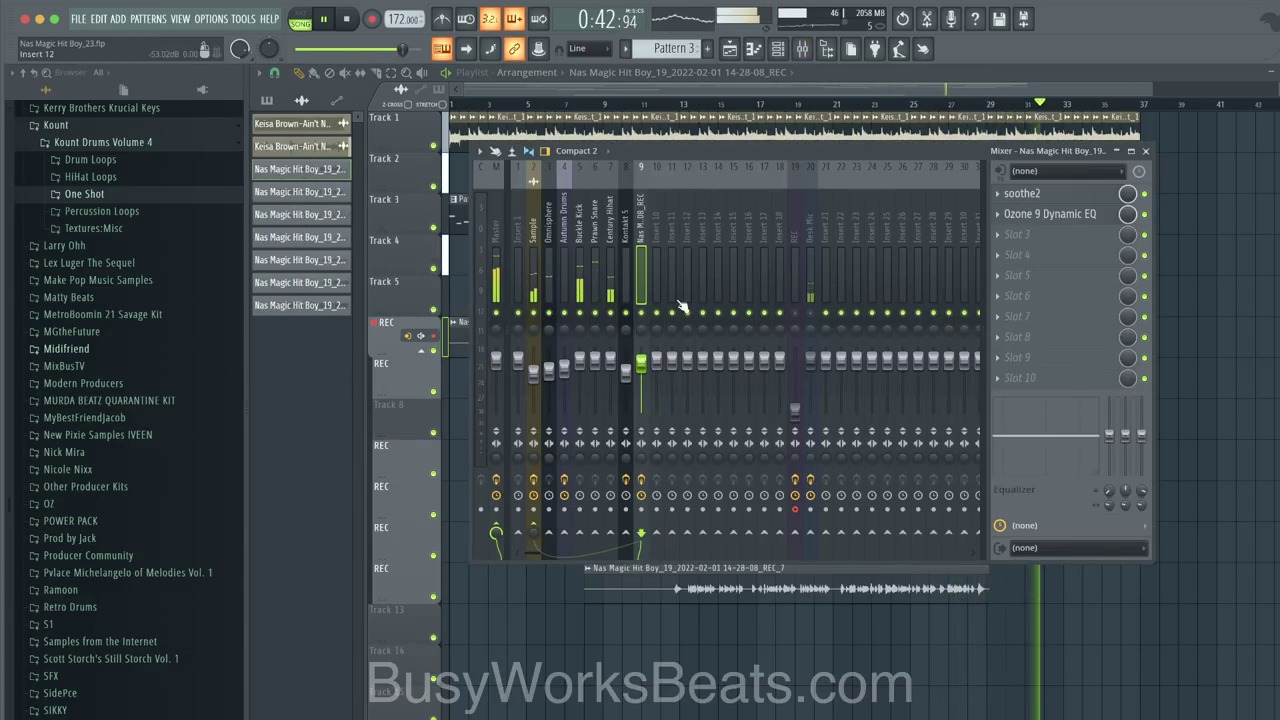
click(590, 282)
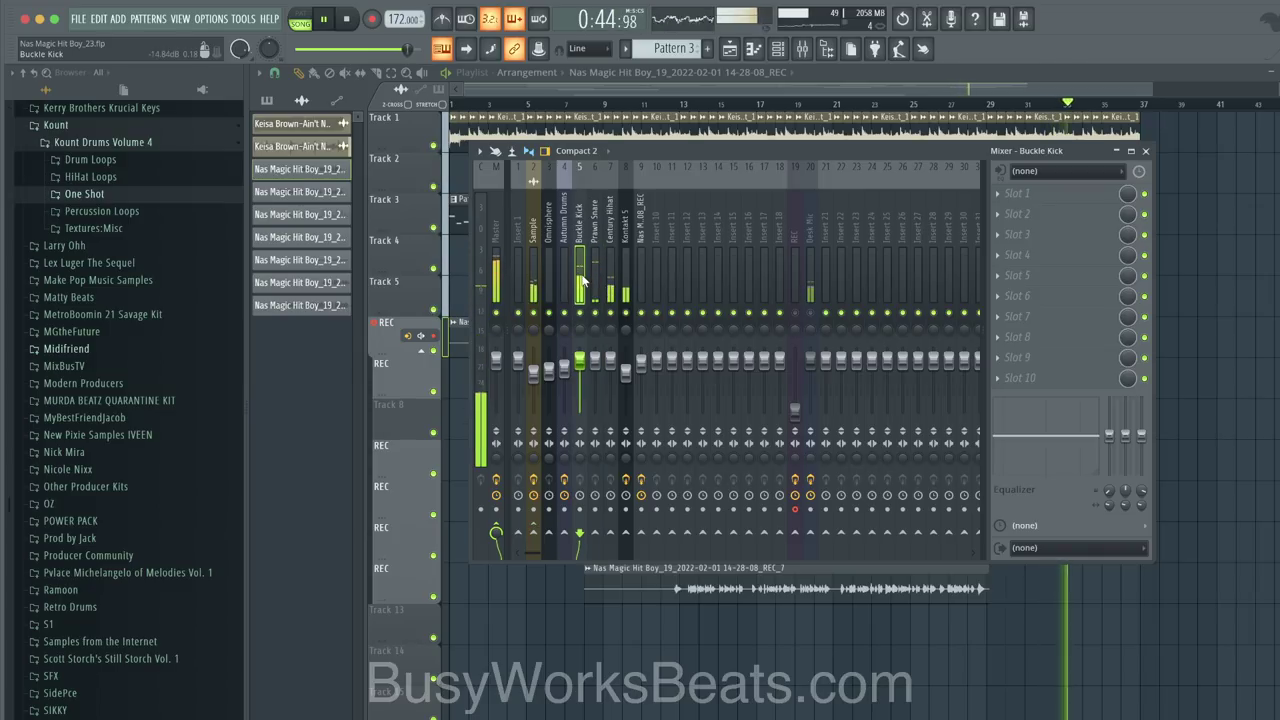
click(545, 282)
click(533, 282)
click(622, 345)
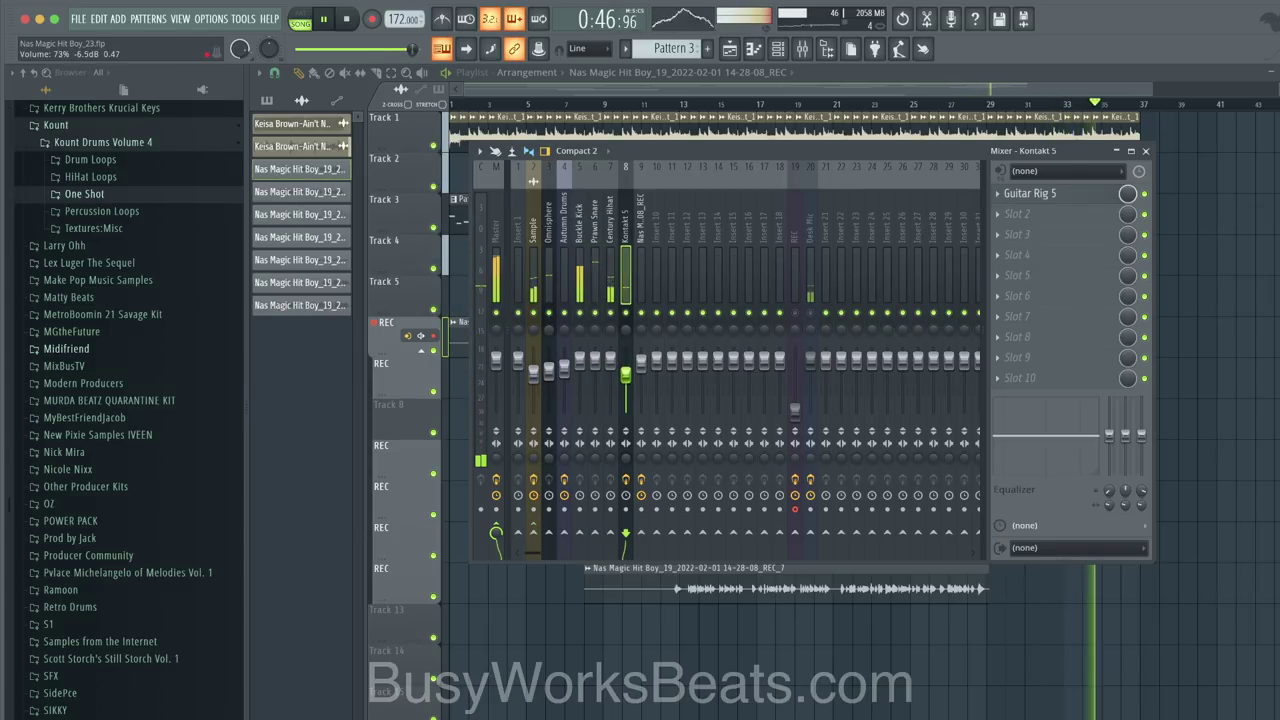
Step: Adjust the mixer volumes of the Sample track to about 77% and the Omnisphere track to about 67%
click(533, 372)
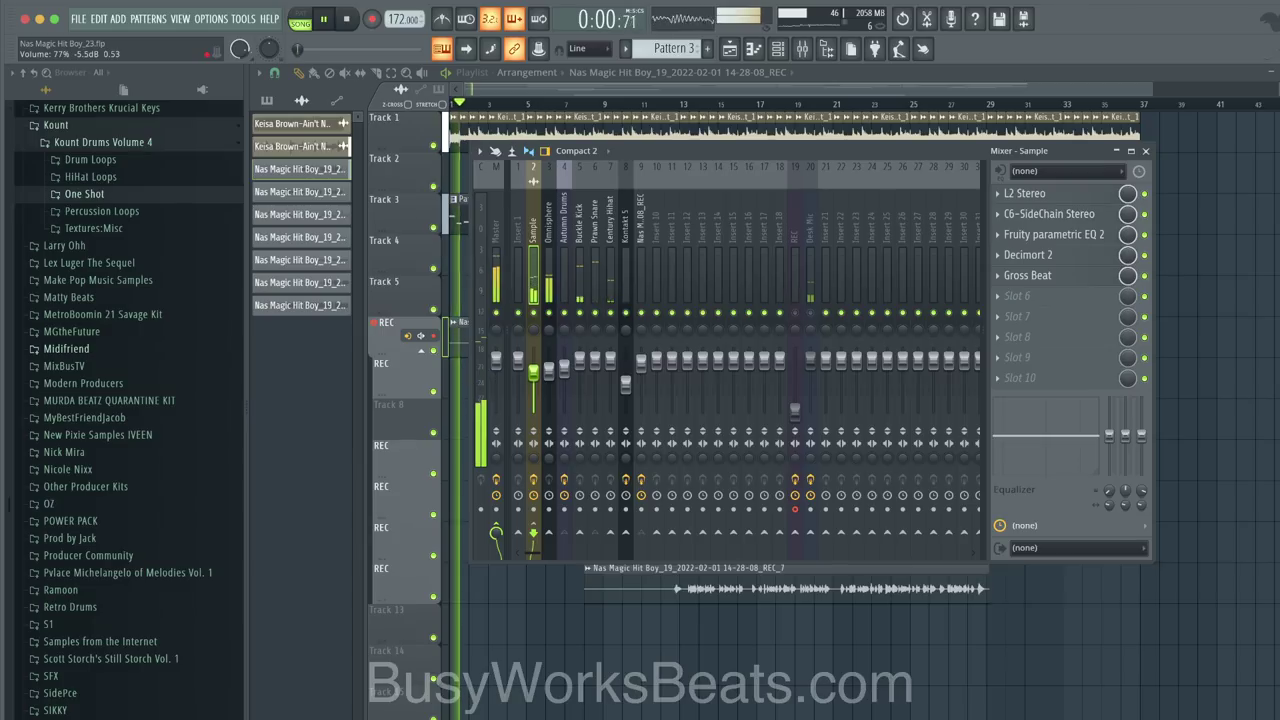
click(548, 372)
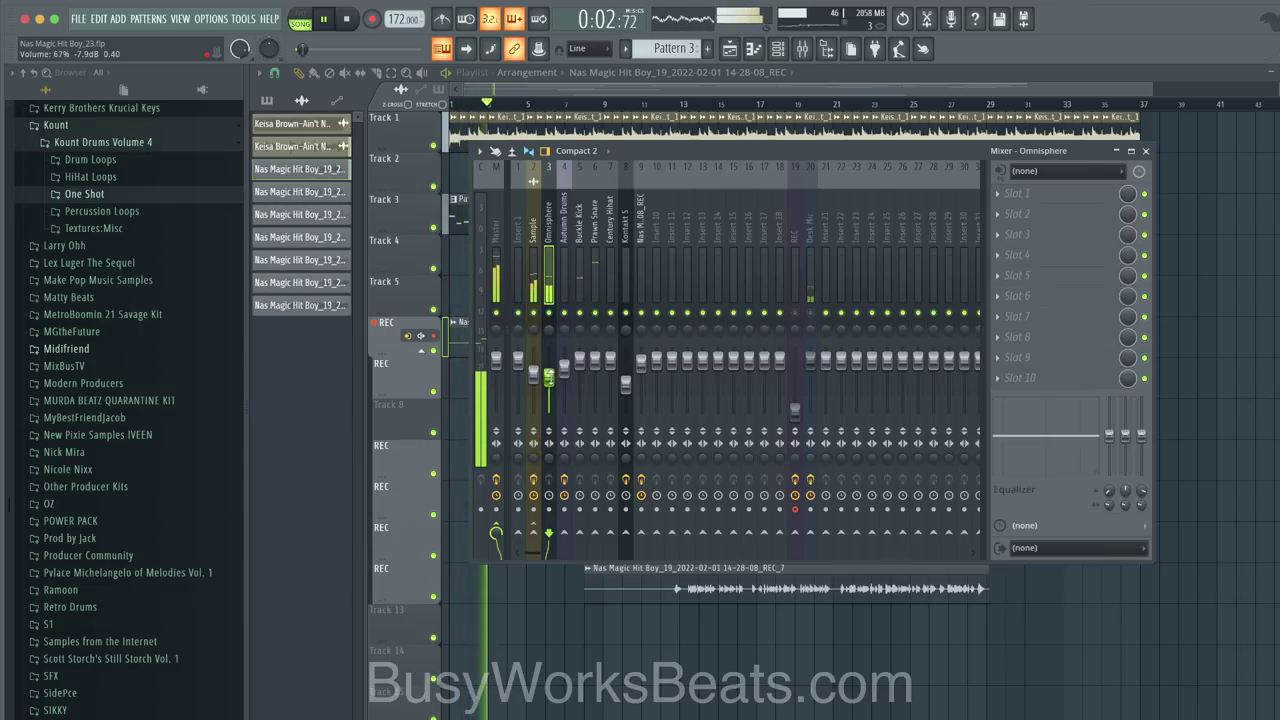
click(534, 371)
Step: Set the input gain of the Master track's TR5 Stealth Limiter to 2.2 dB and close the plugin
click(497, 258)
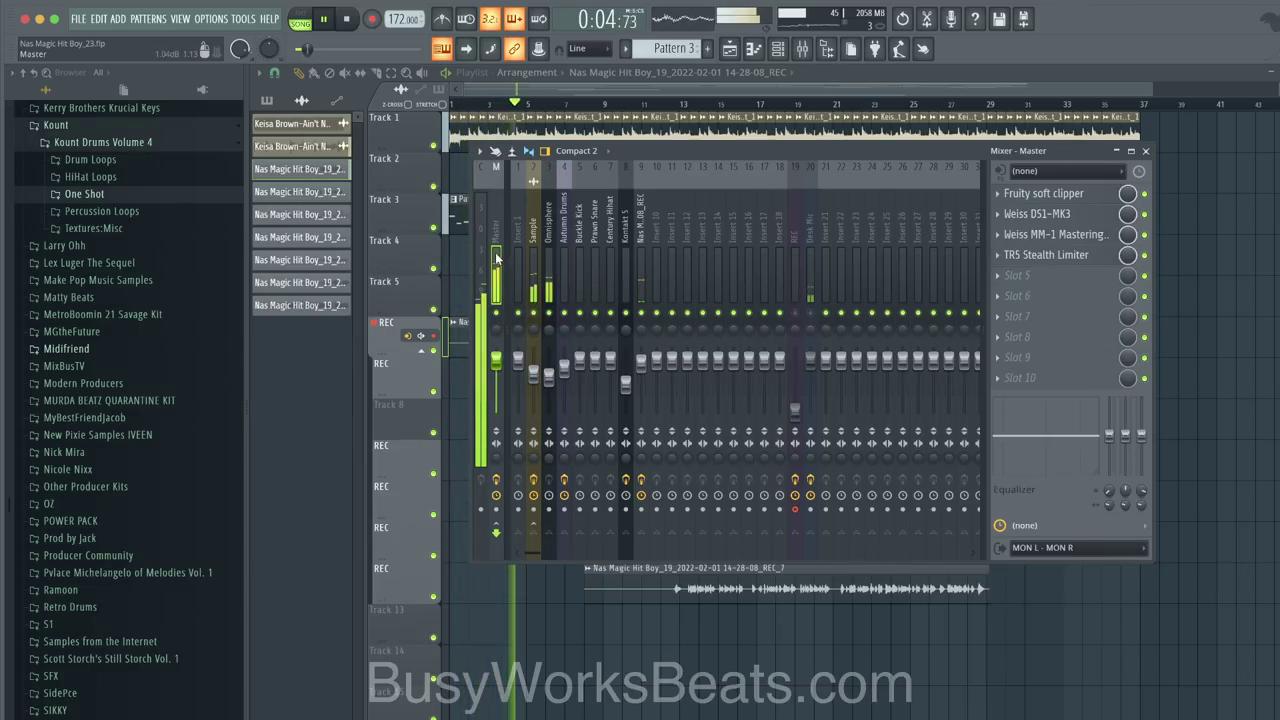
click(1076, 257)
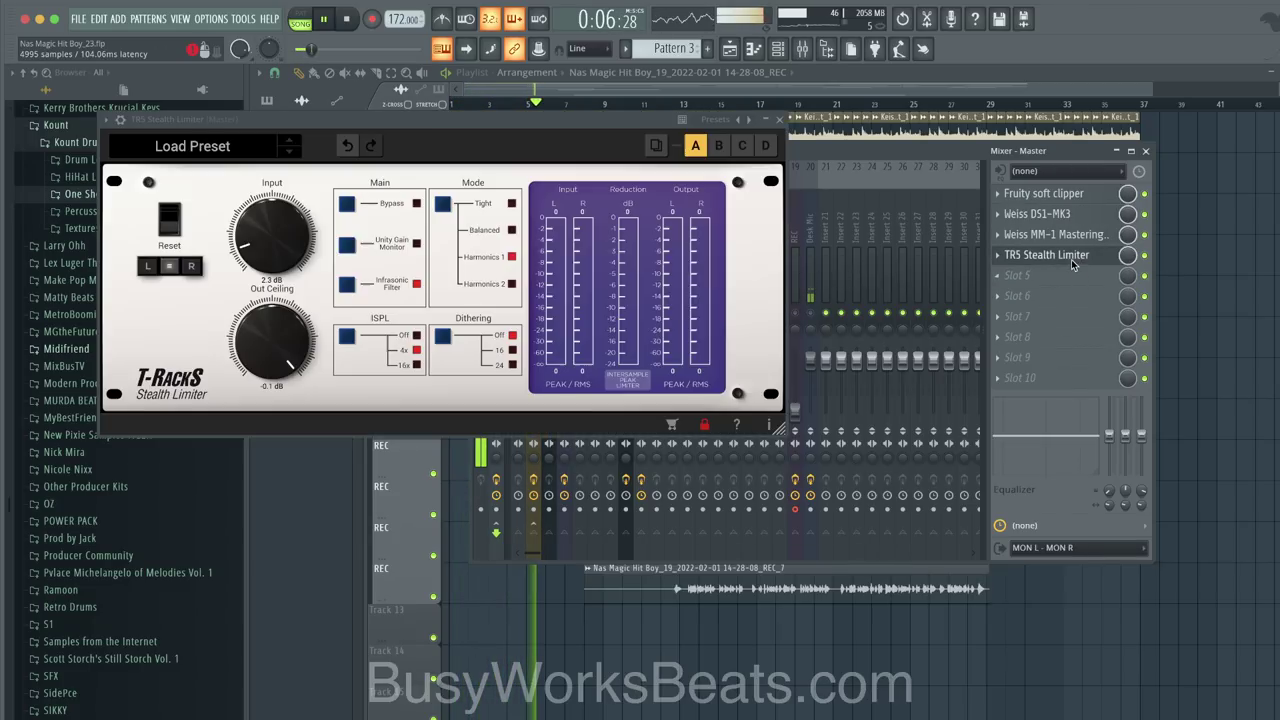
drag(290, 245, 288, 259)
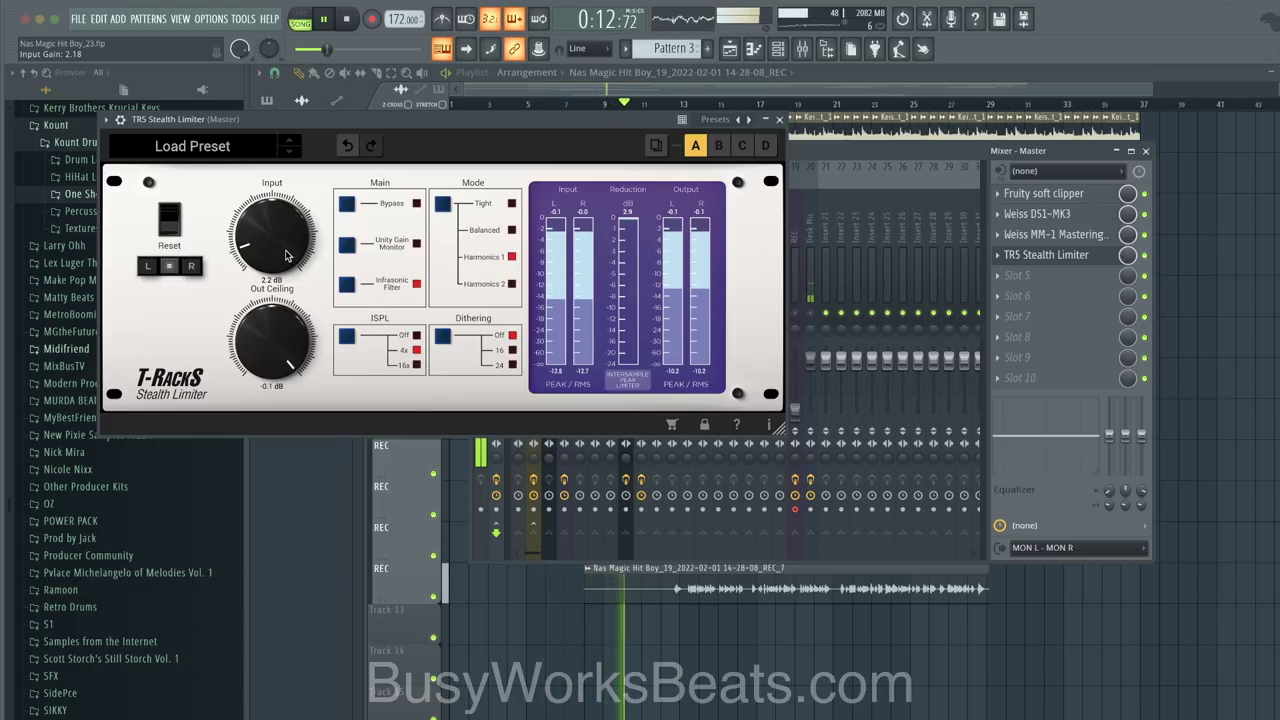
click(779, 119)
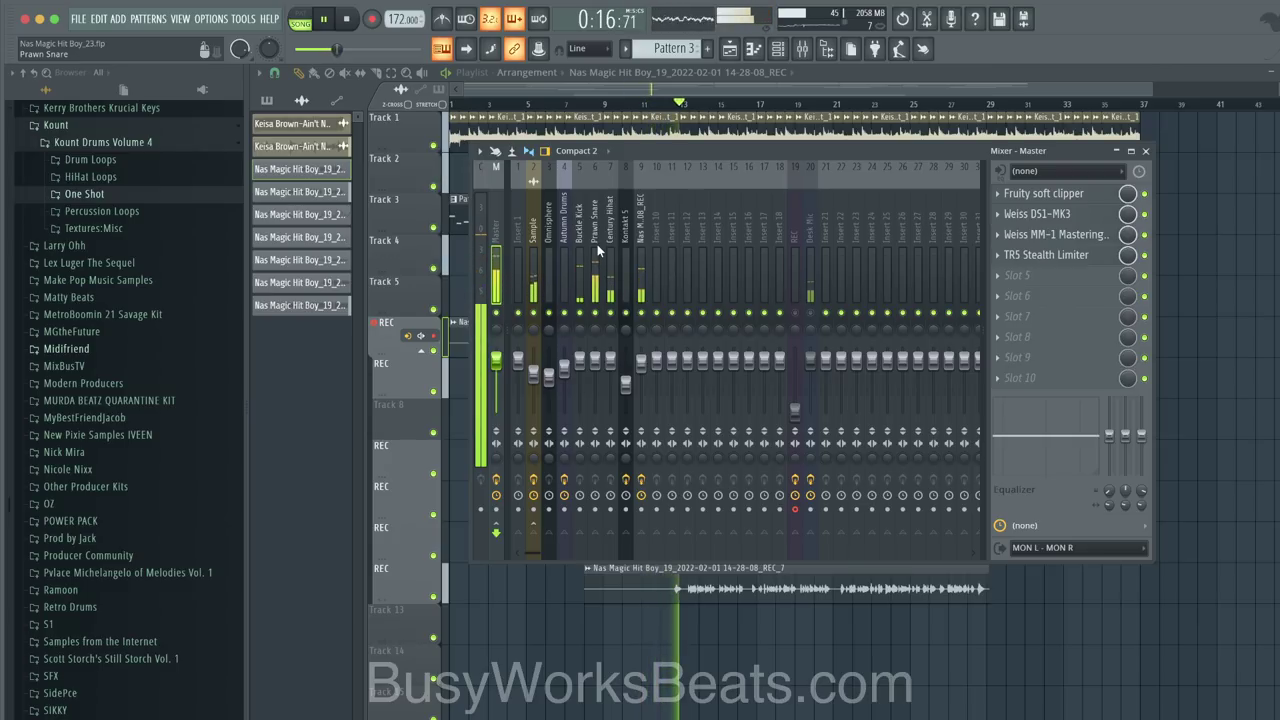
Step: Lower the vocal track's volume and shape its Ozone 9 Dynamic EQ with a Baxandall Treble cut of -5.5 dB at 3601 Hz
click(640, 358)
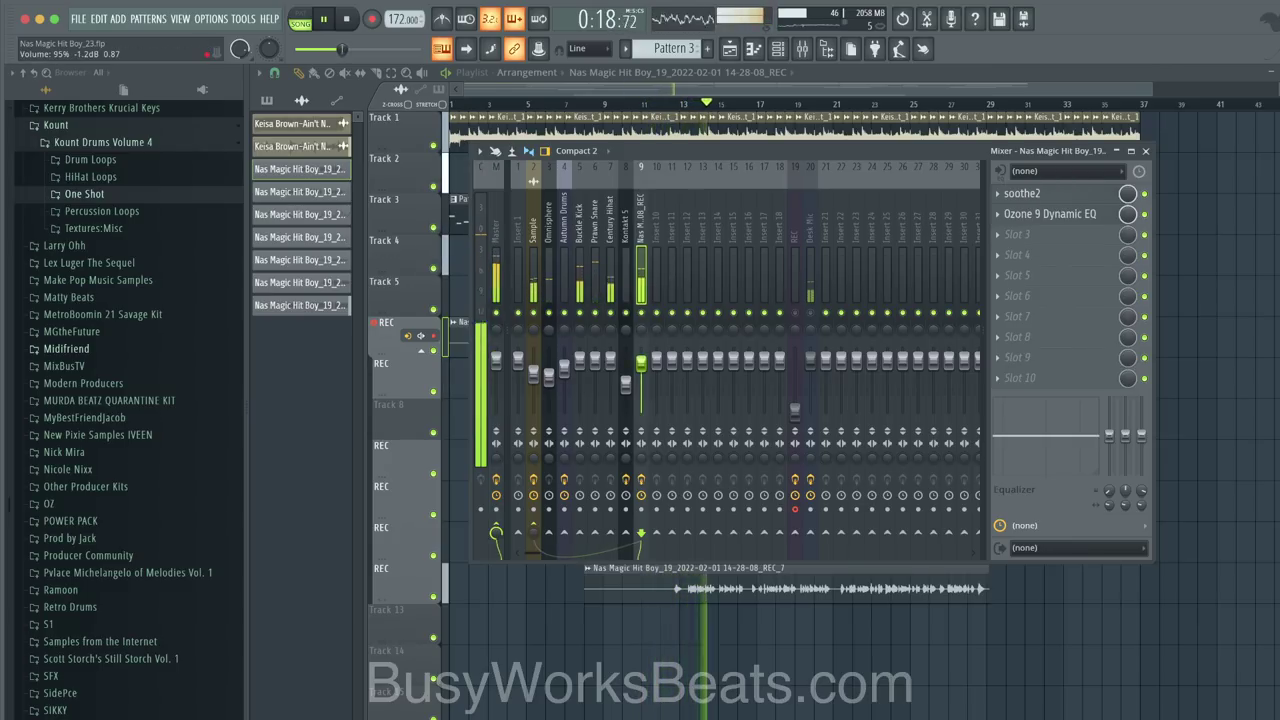
click(1062, 214)
drag(591, 196, 565, 296)
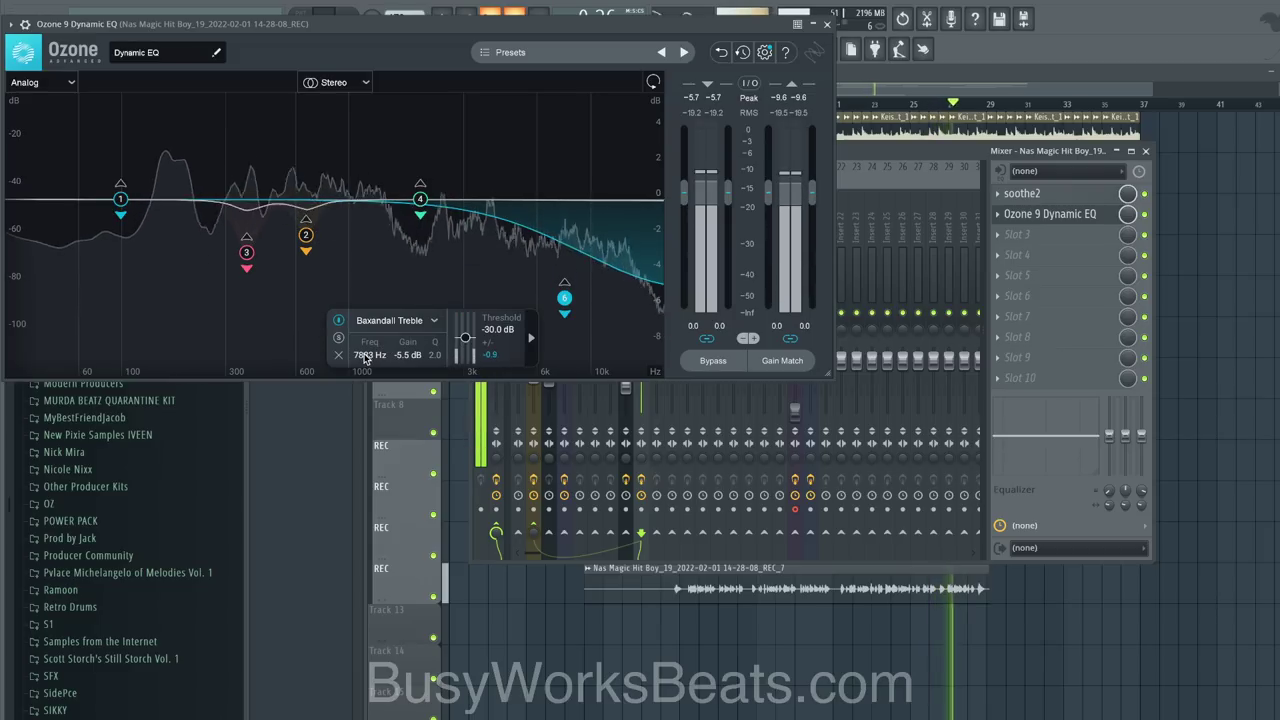
drag(366, 358, 358, 391)
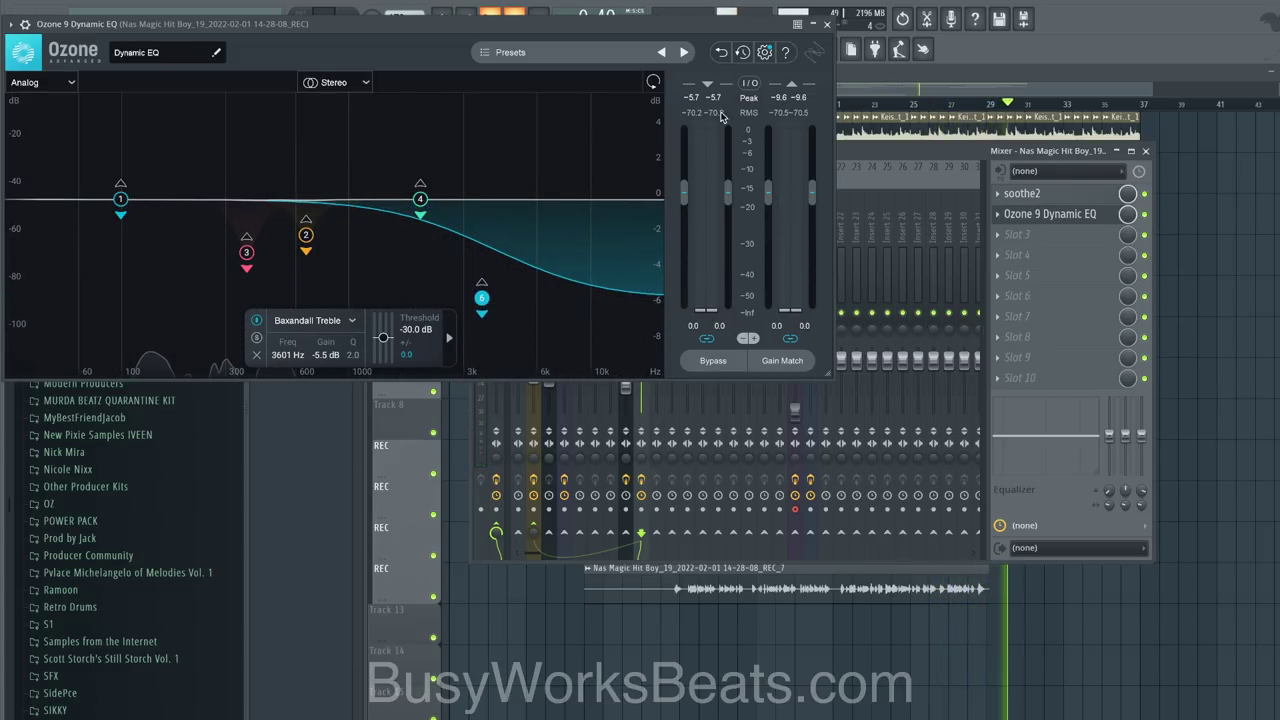
click(826, 24)
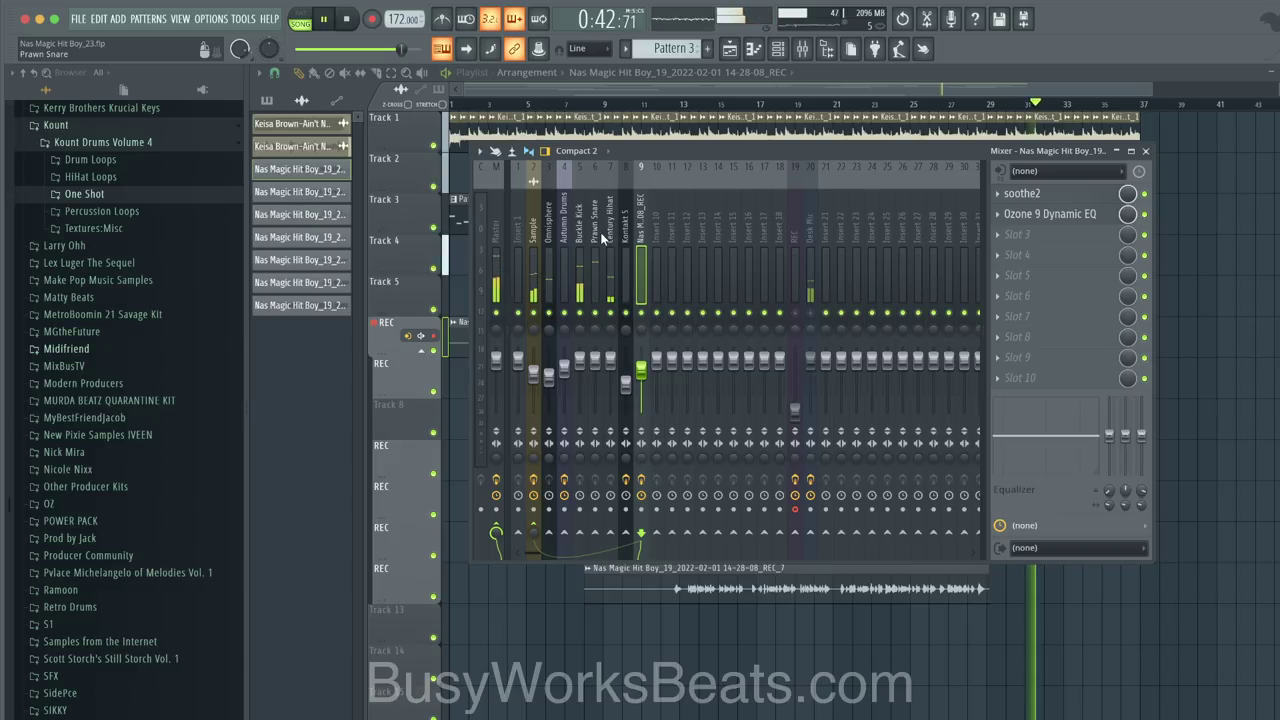
Step: Set the gain makeup of the Master track's Weiss DS1-MK3 to about -1.8 dB and close the plugin
click(536, 240)
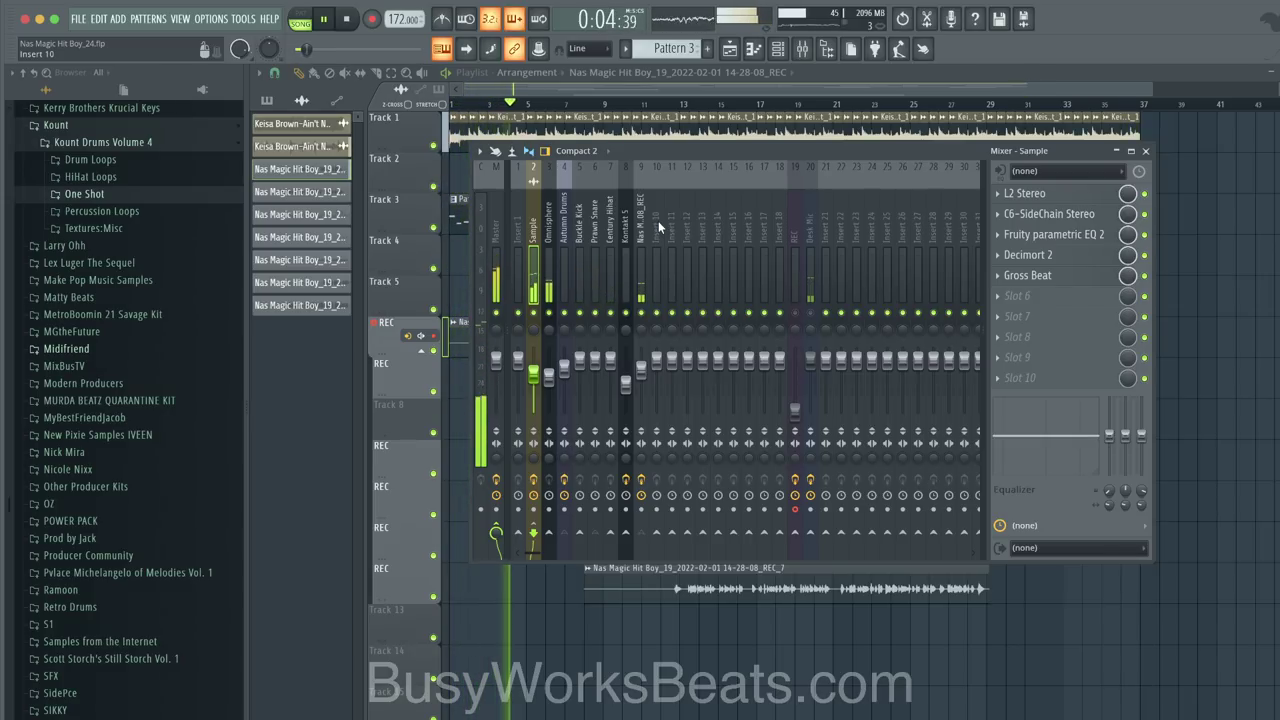
click(496, 234)
click(1066, 216)
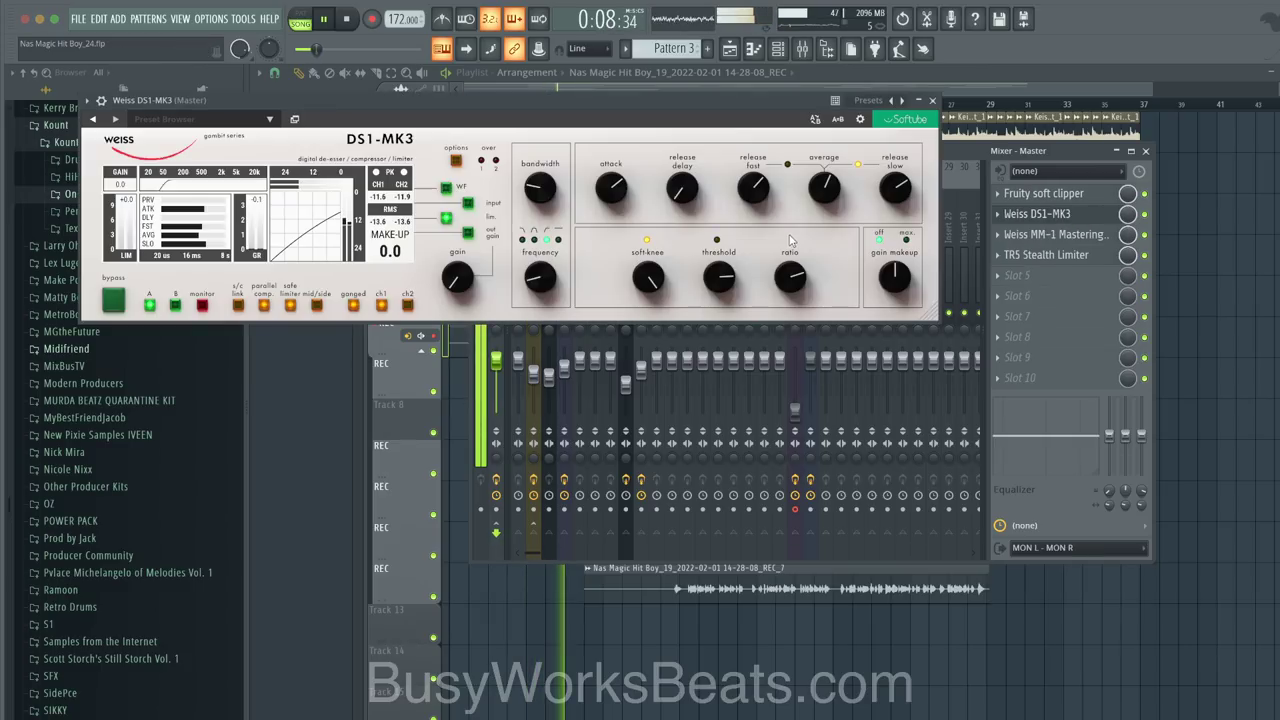
drag(893, 278, 887, 286)
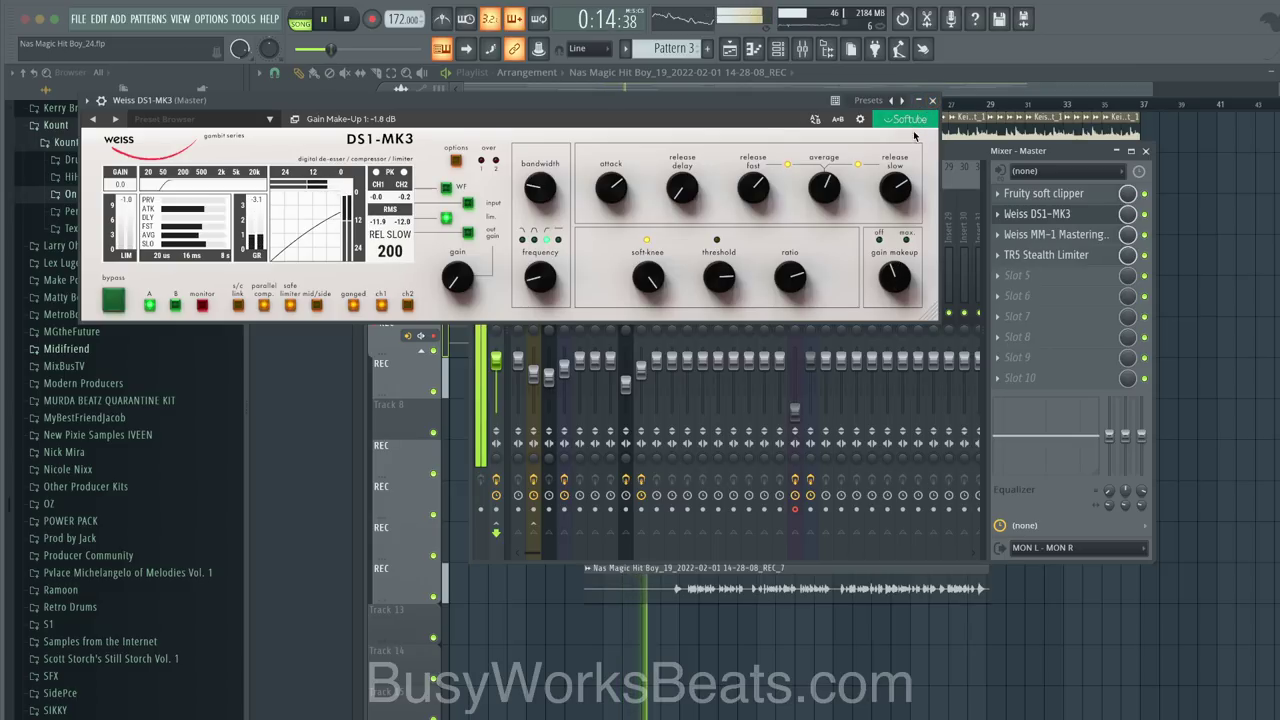
click(932, 100)
Step: Add TR5 One to the Master track's effects chain and place it directly before TR5 Stealth Limiter
click(641, 225)
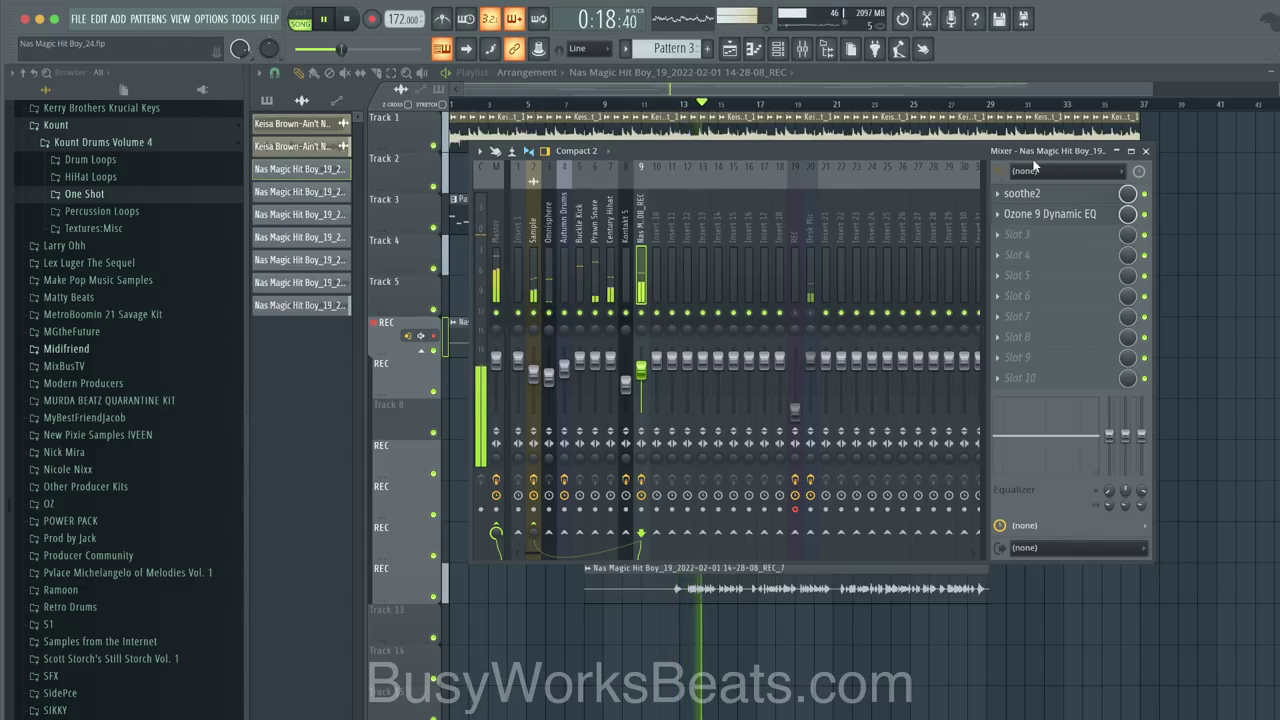
click(500, 225)
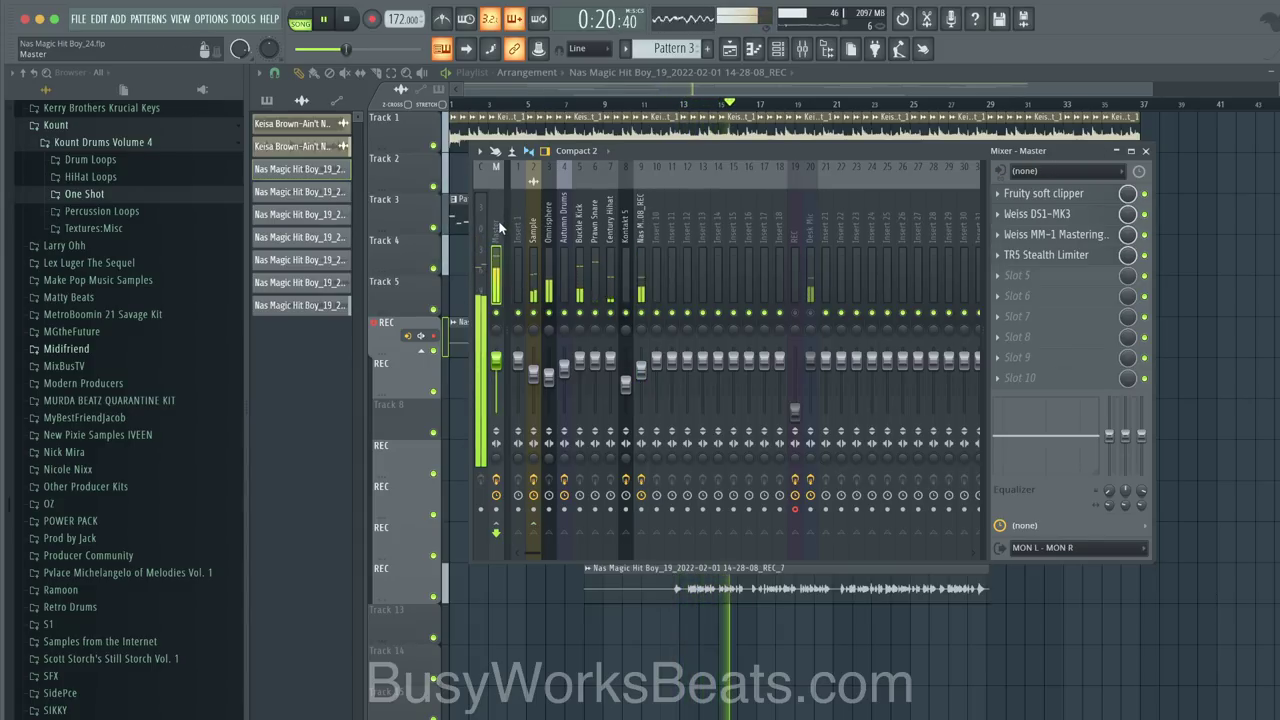
click(1015, 276)
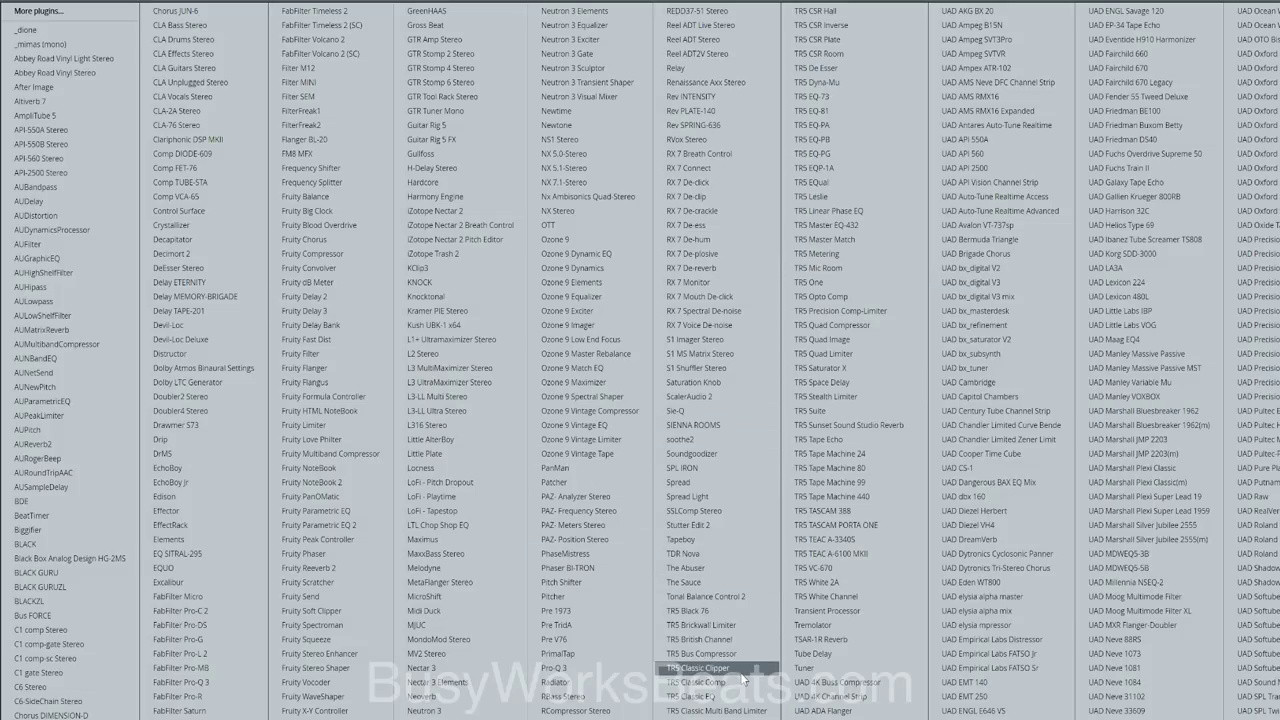
click(845, 281)
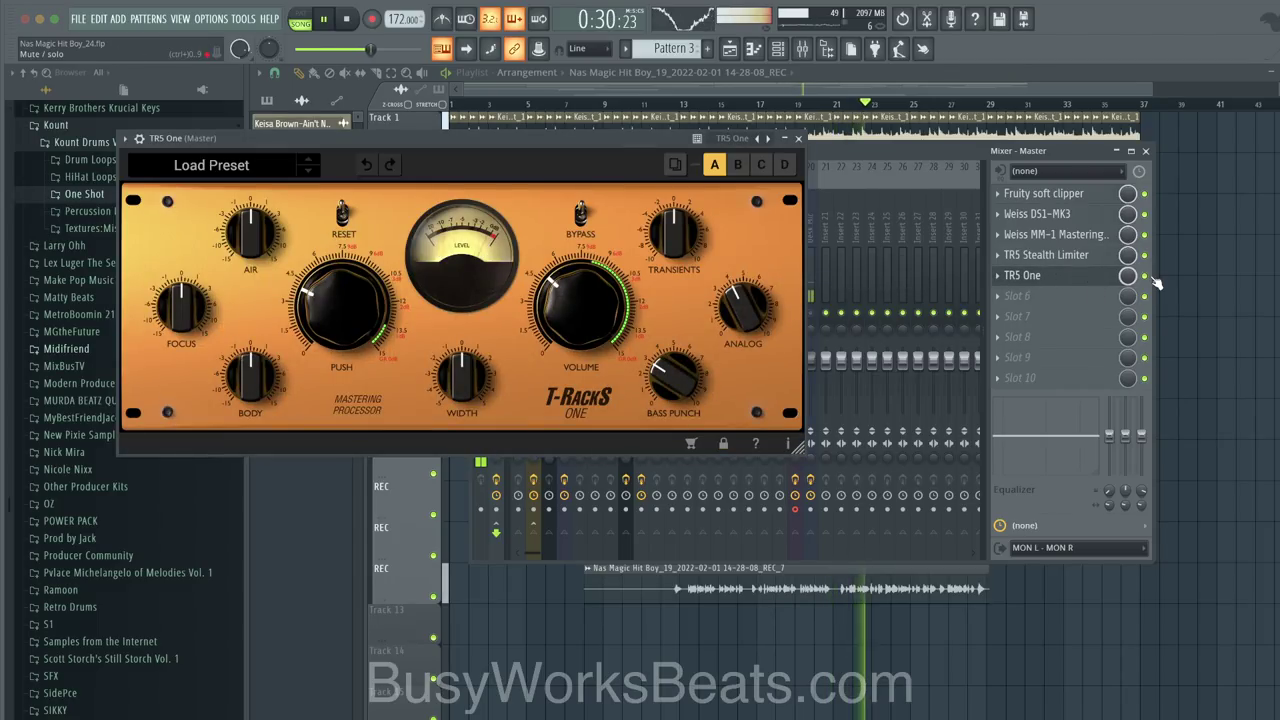
mouse_move(1073, 283)
mouse_down()
mouse_move(1074, 236)
mouse_move(1075, 261)
mouse_up()
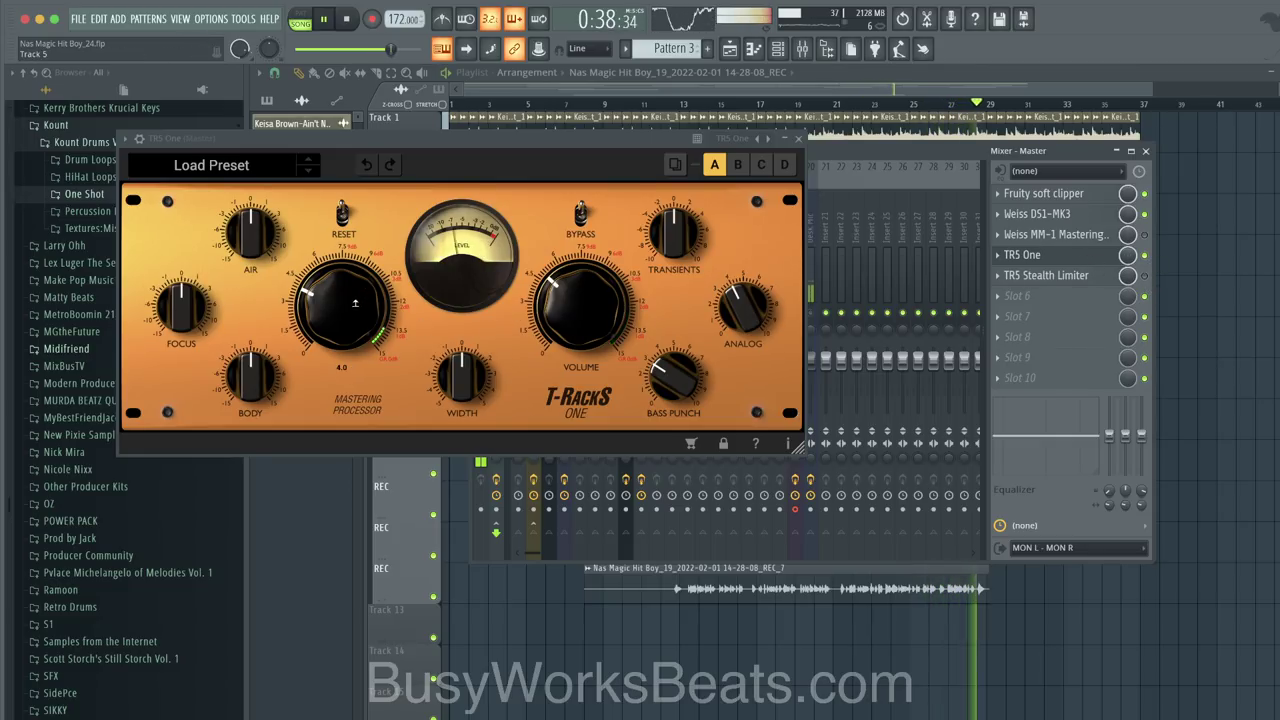
Step: Turn TR5 One's Push, Volume and Analog controls down to 0
drag(348, 320, 354, 374)
drag(578, 326, 600, 390)
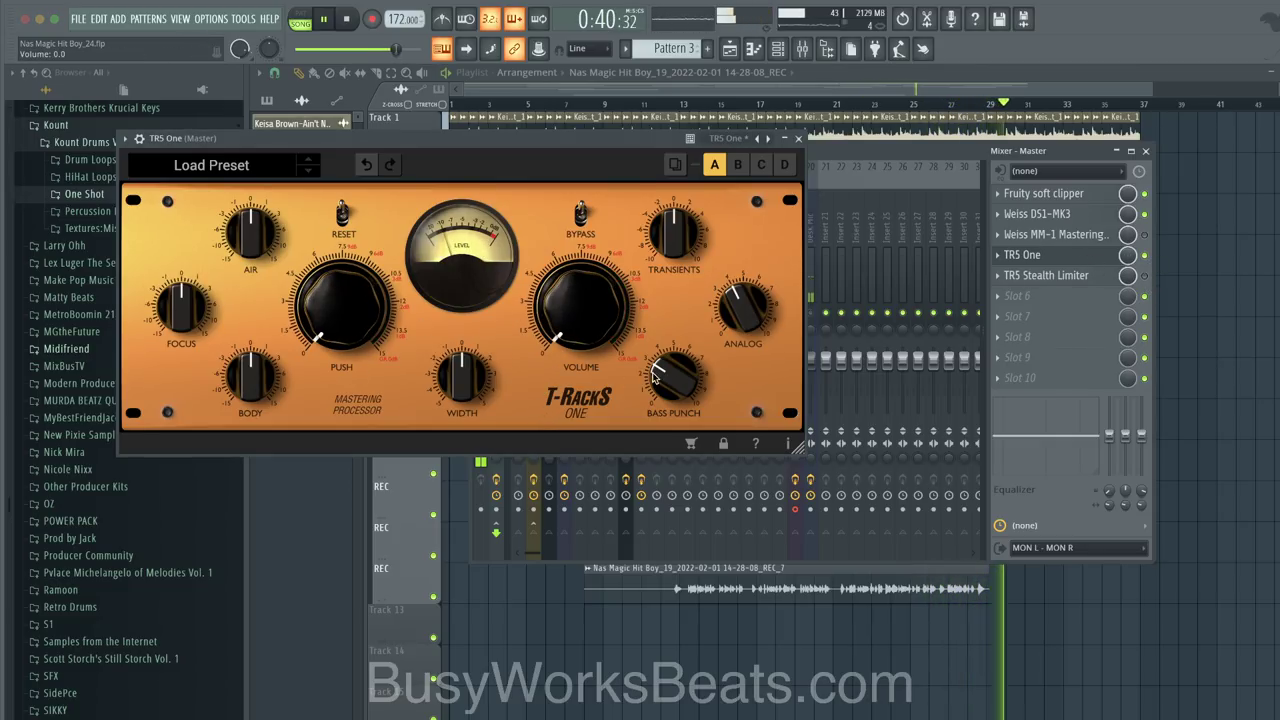
drag(742, 305, 746, 362)
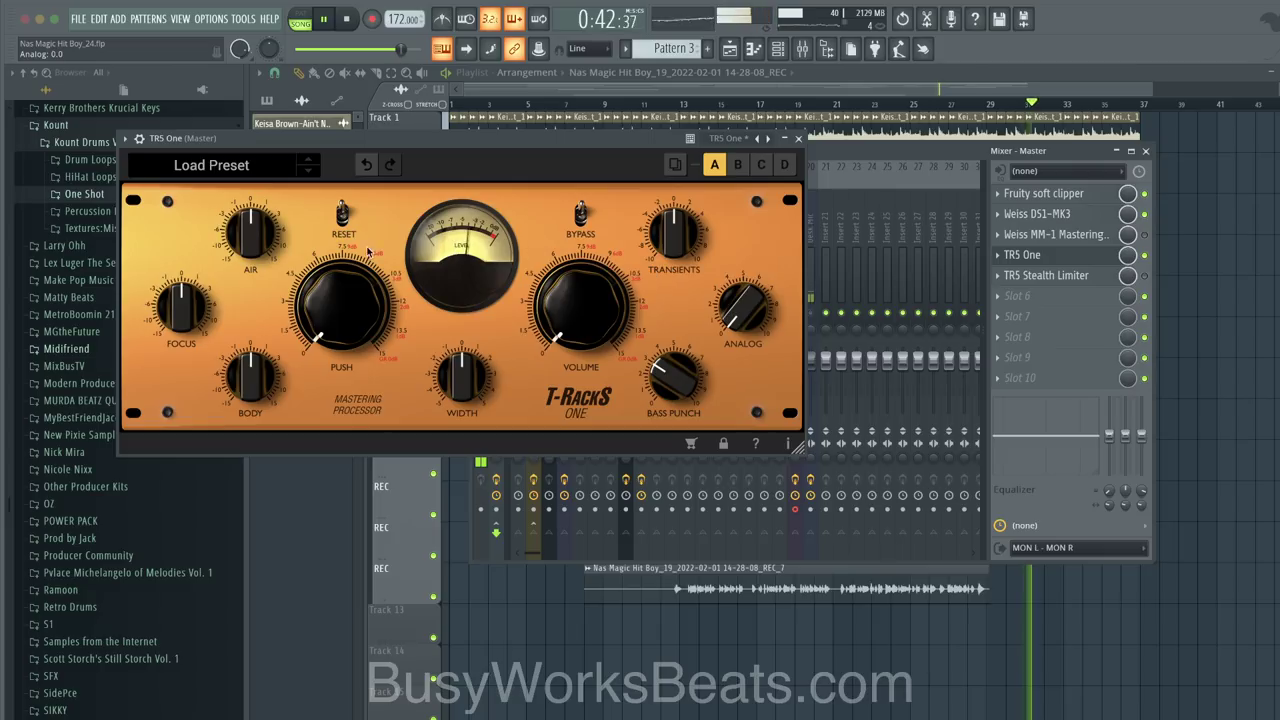
Step: Raise TR5 One's Body to 1.3 and its Bass Punch to 8.4
mouse_move(258, 375)
mouse_down()
mouse_move(263, 341)
mouse_move(254, 397)
mouse_up()
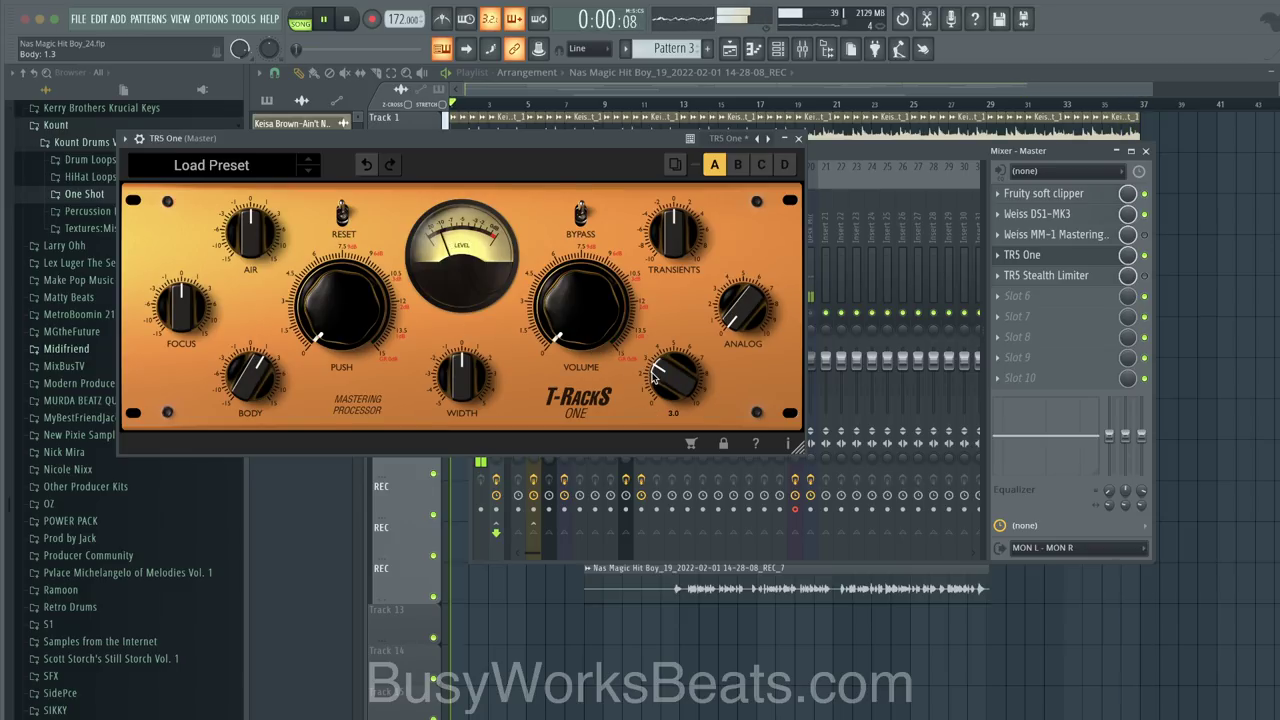
drag(663, 395, 580, 318)
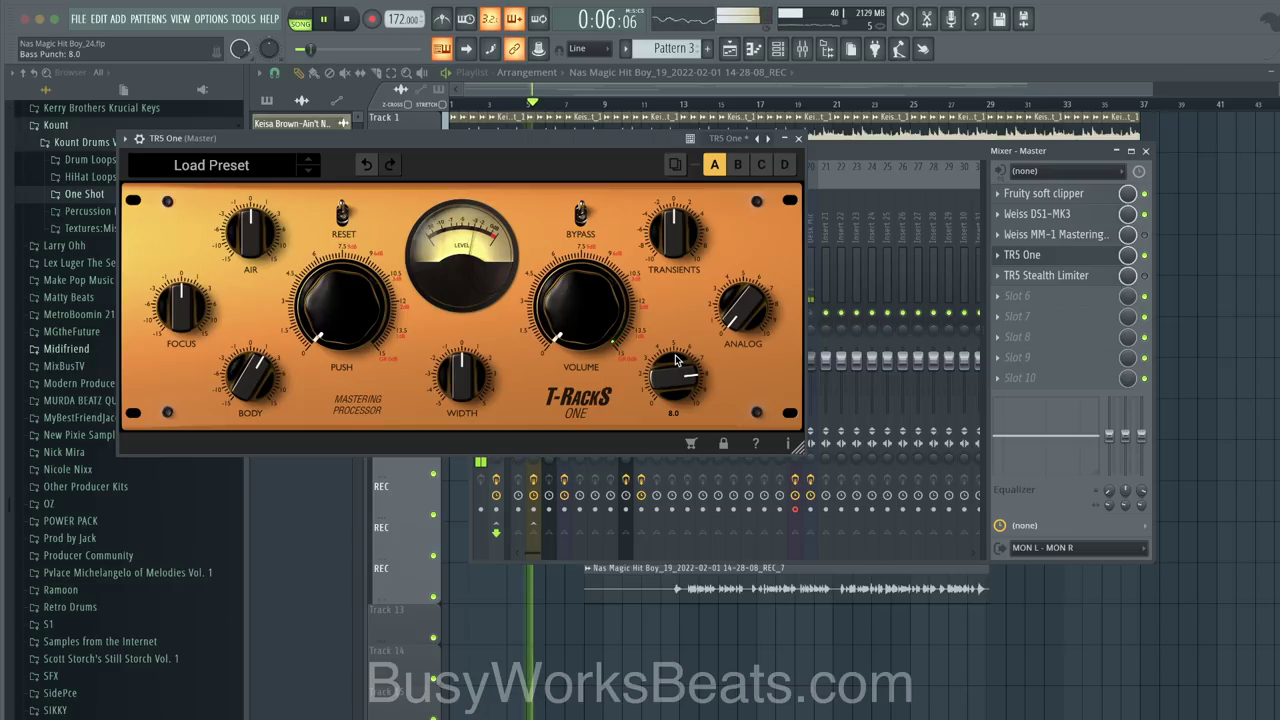
drag(676, 360, 677, 347)
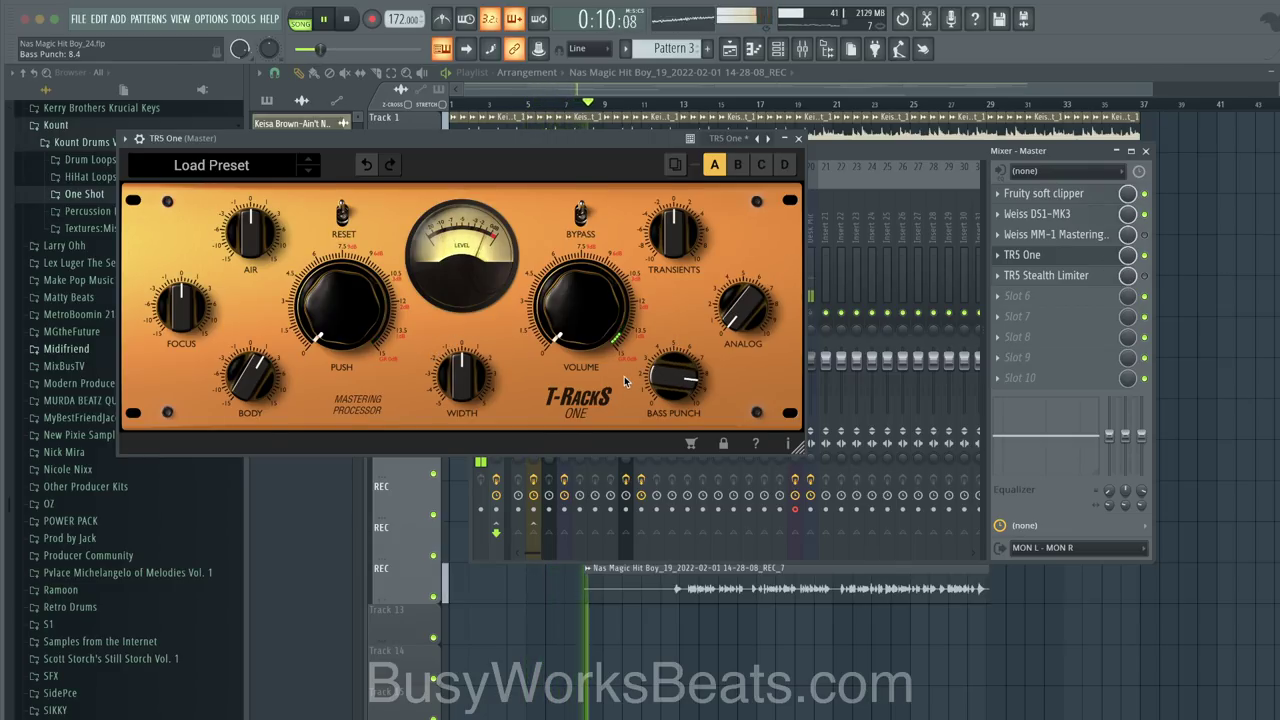
Step: Set TR5 One's Width to 3.7, then try out Air and Transients and return both to 0
drag(461, 378, 450, 355)
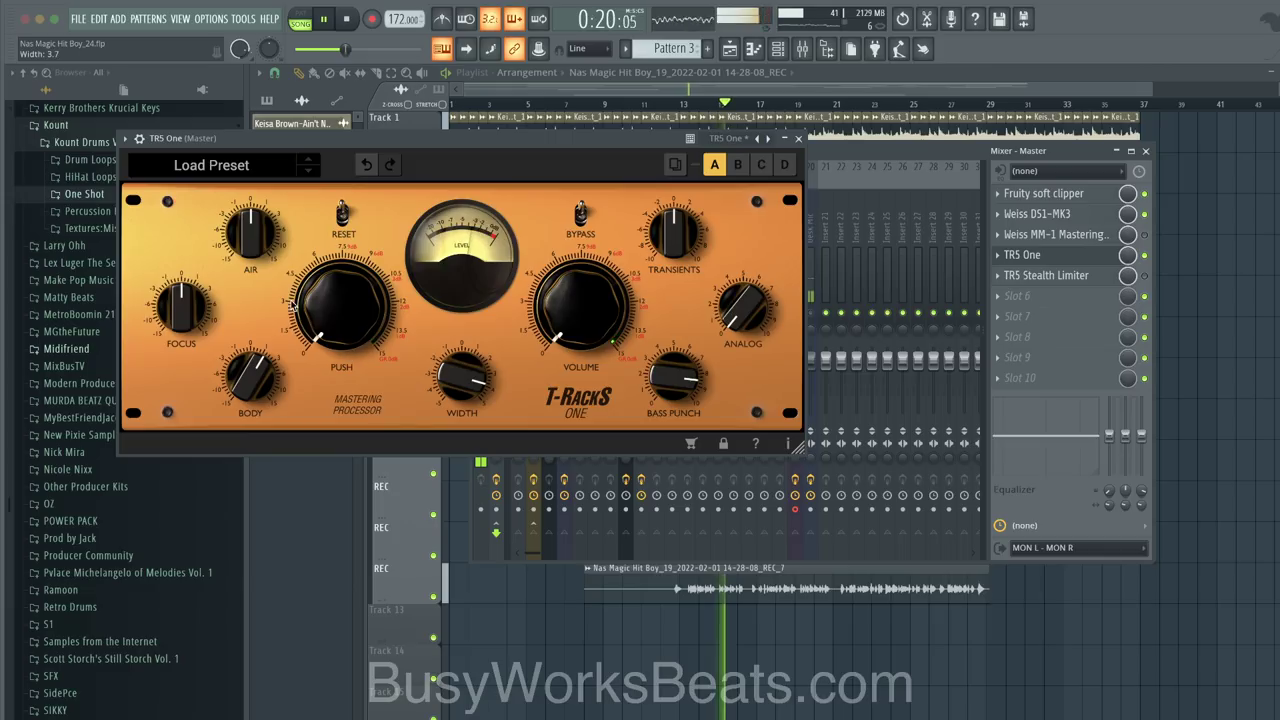
drag(267, 250, 253, 220)
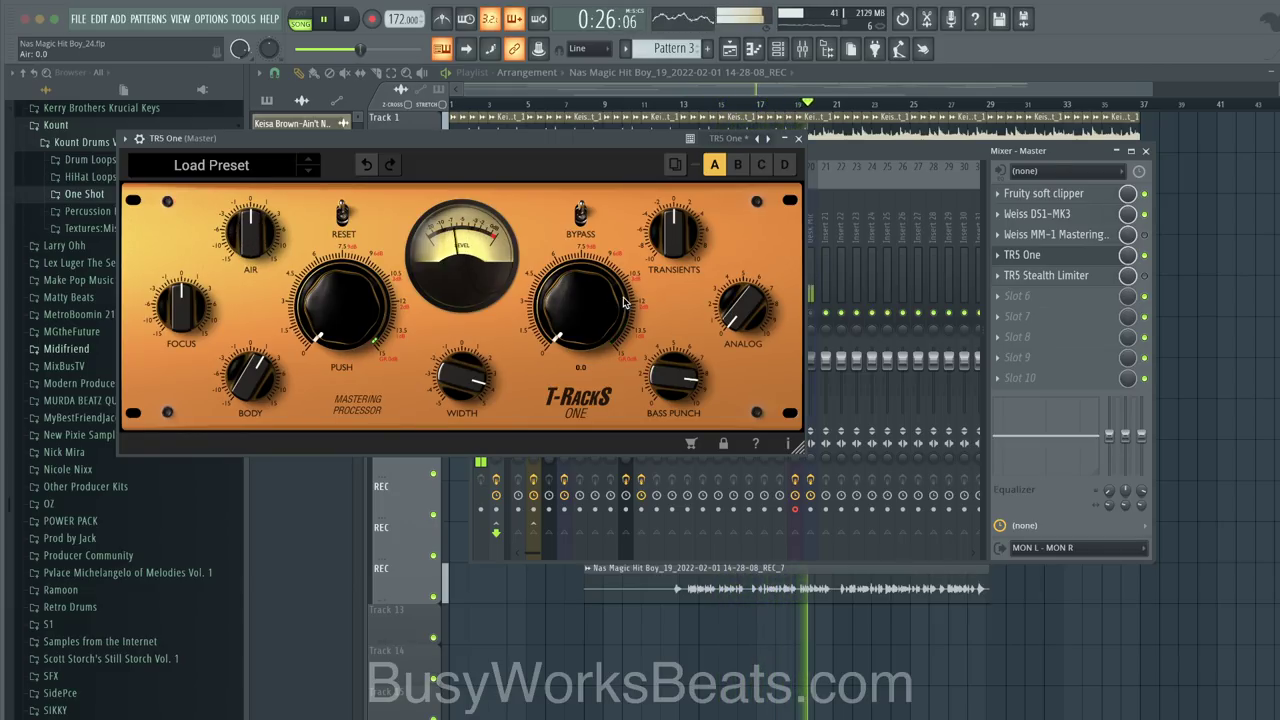
drag(679, 250, 680, 230)
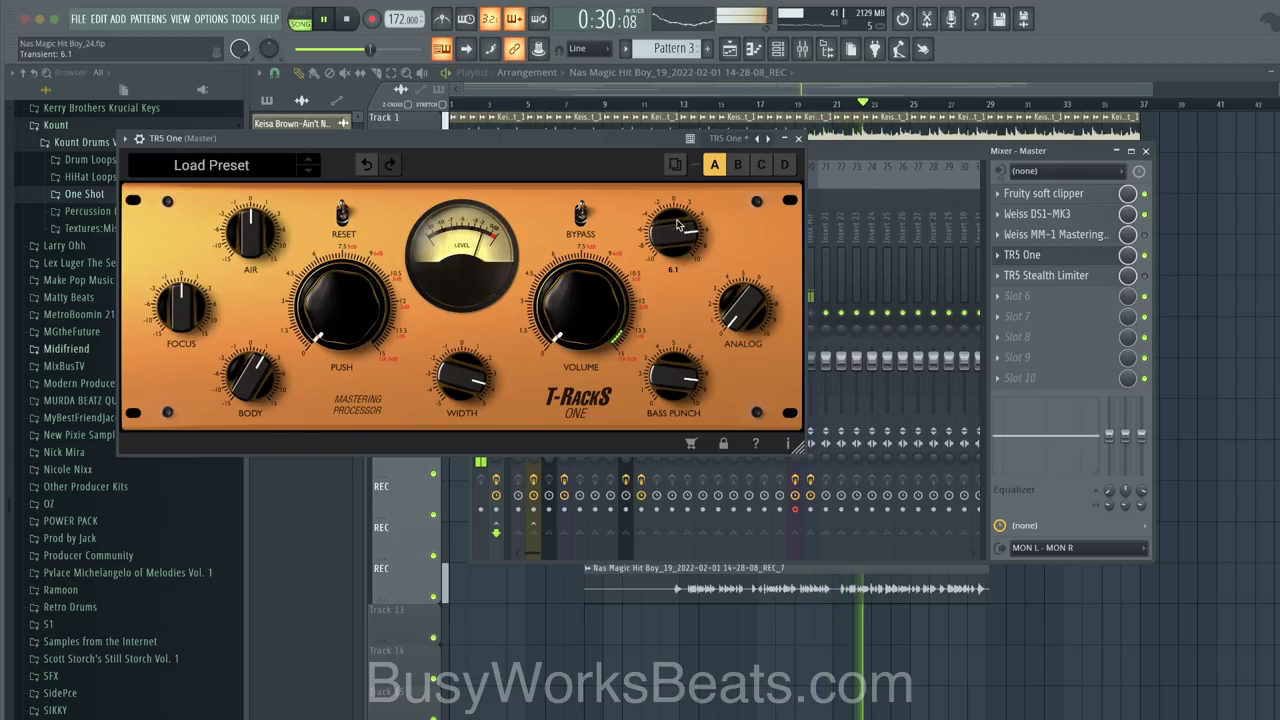
double_click(675, 237)
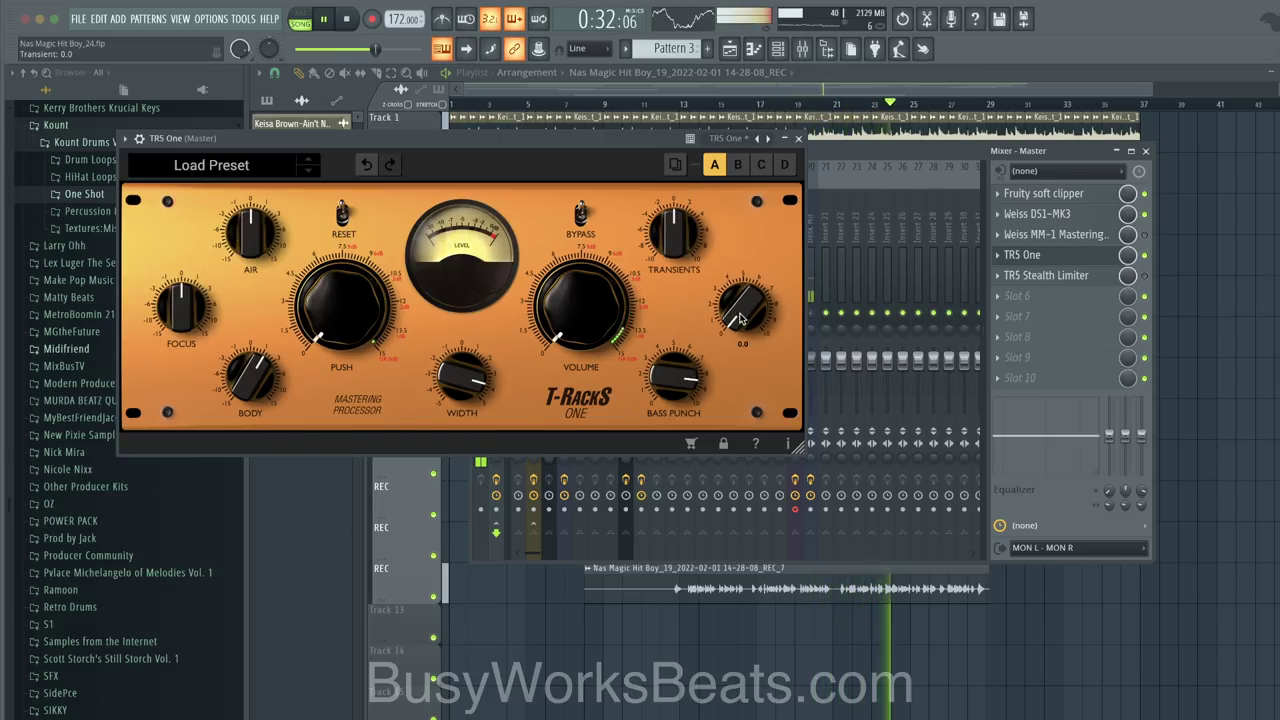
Step: Set TR5 One's Analog to 4.4 and its Bass Punch to 7.1
drag(740, 318, 737, 195)
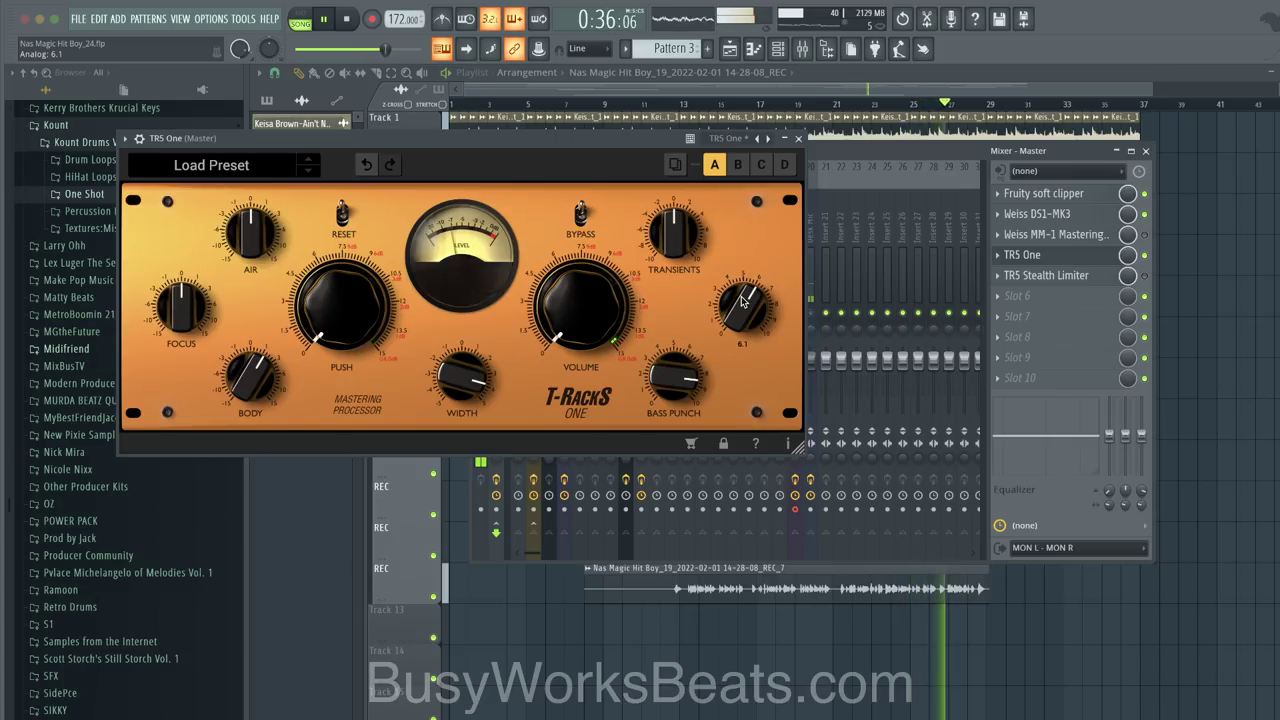
drag(743, 302, 735, 337)
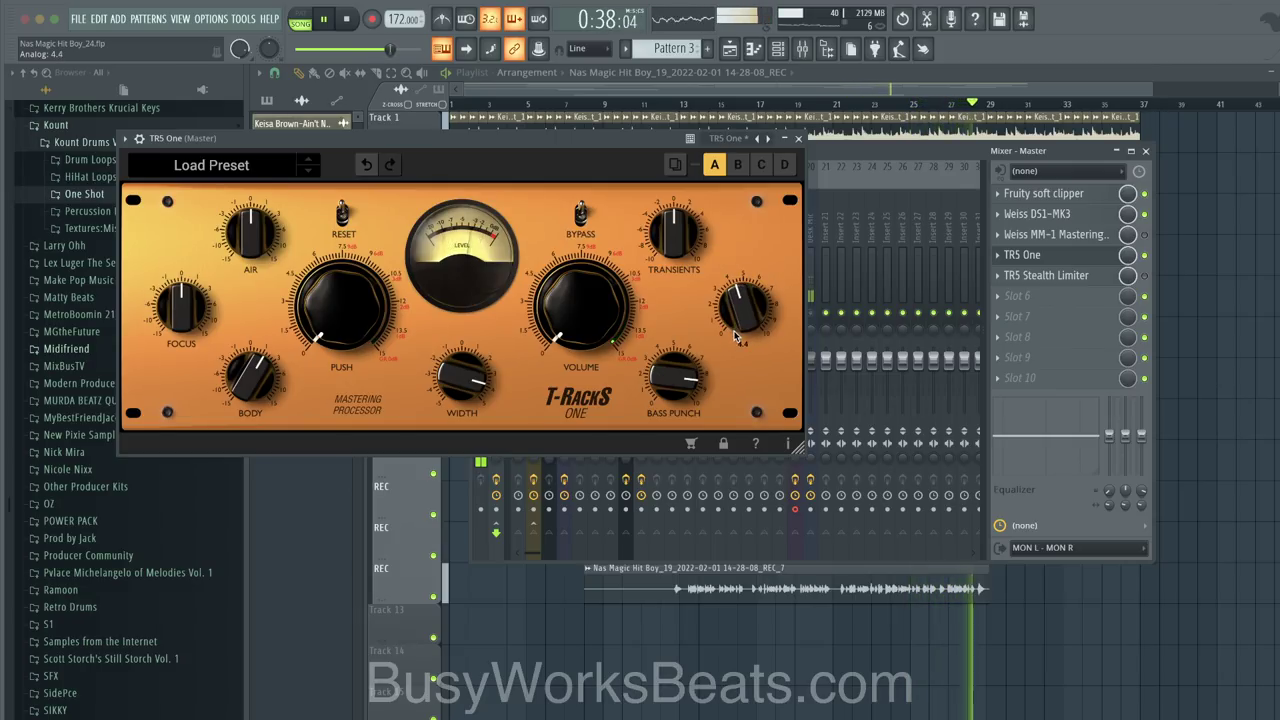
drag(661, 382, 624, 383)
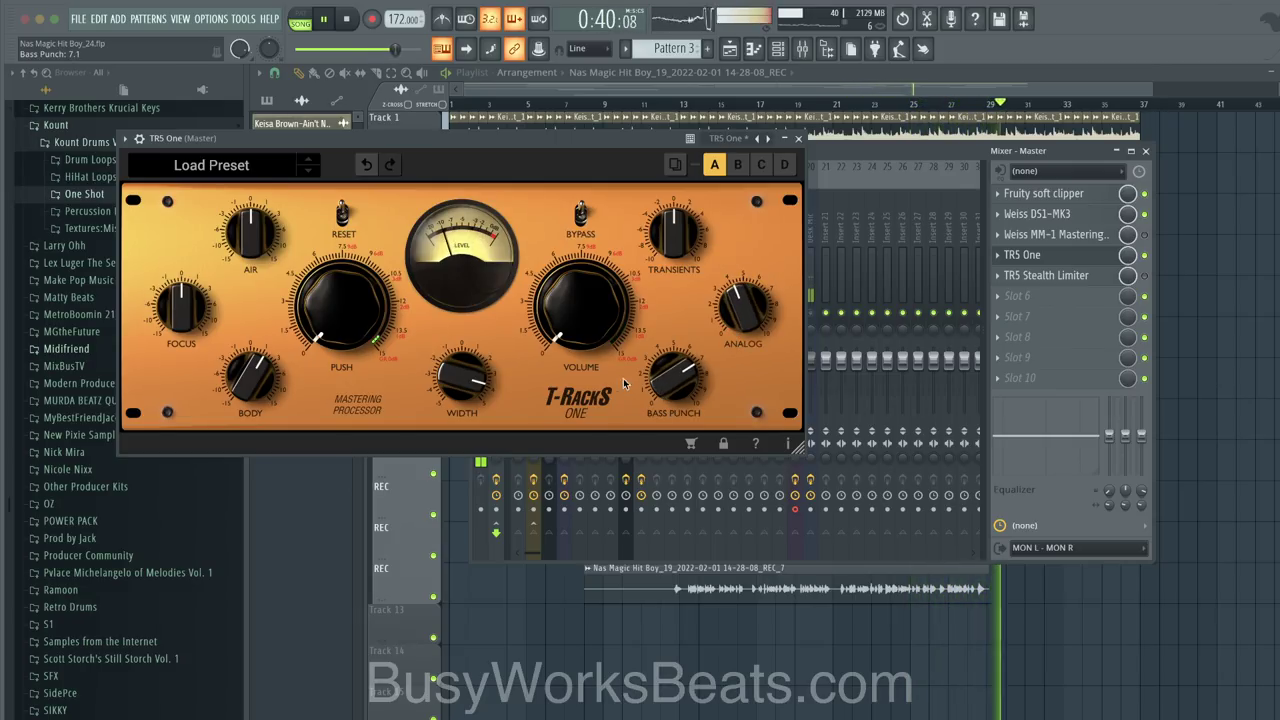
Step: Try out TR5 One's Push and Volume, return both to 0, and check the TR5 Stealth Limiter's levels on the master
mouse_move(370, 316)
mouse_down()
mouse_move(357, 257)
mouse_move(362, 318)
mouse_up()
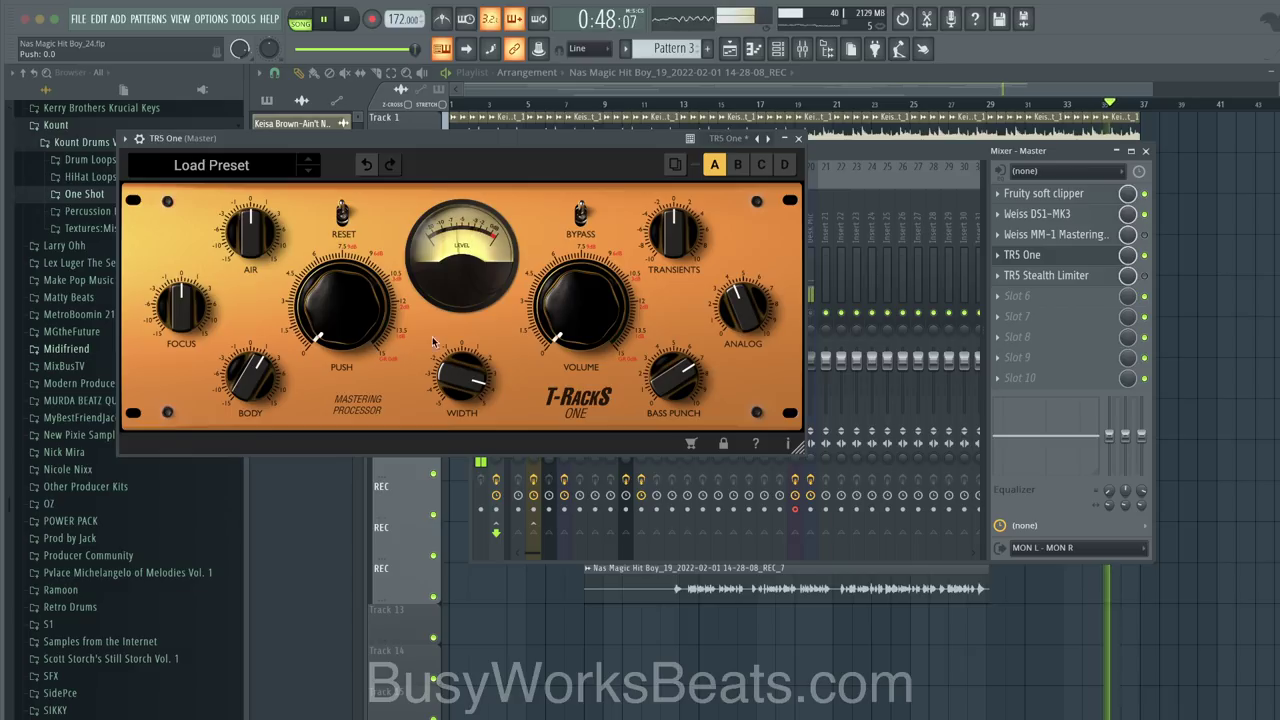
drag(585, 330, 583, 316)
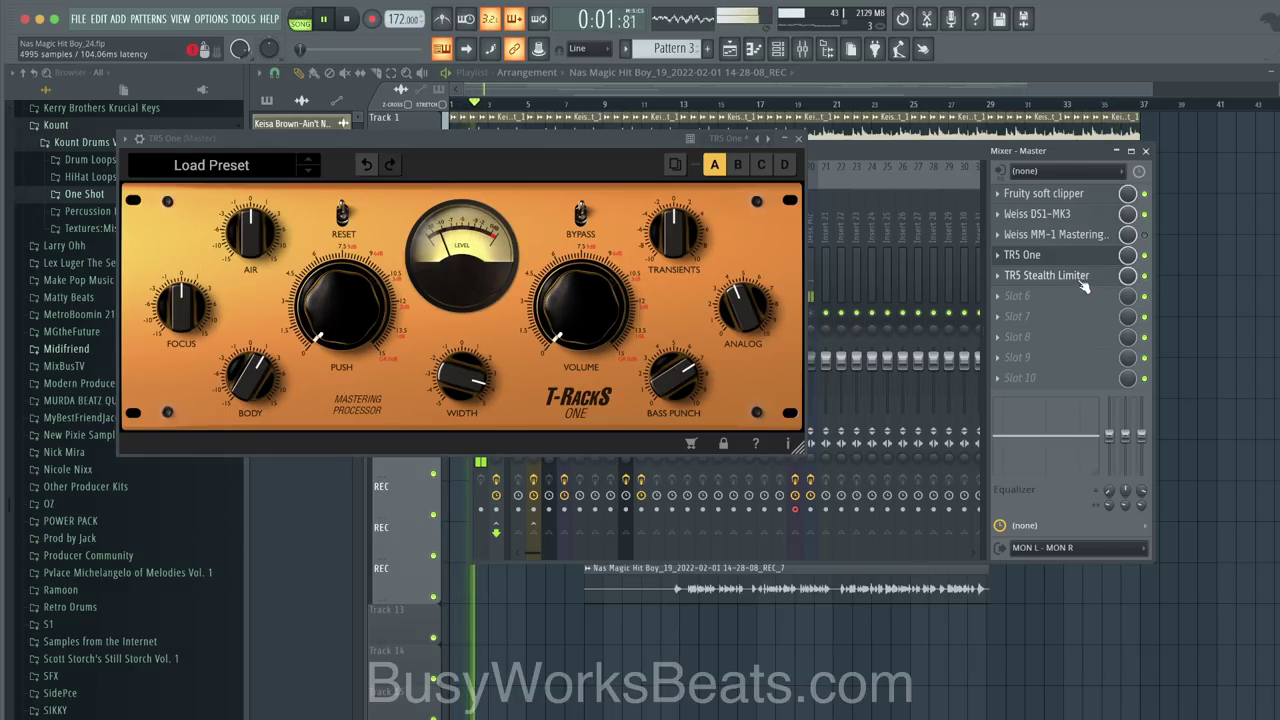
click(1078, 285)
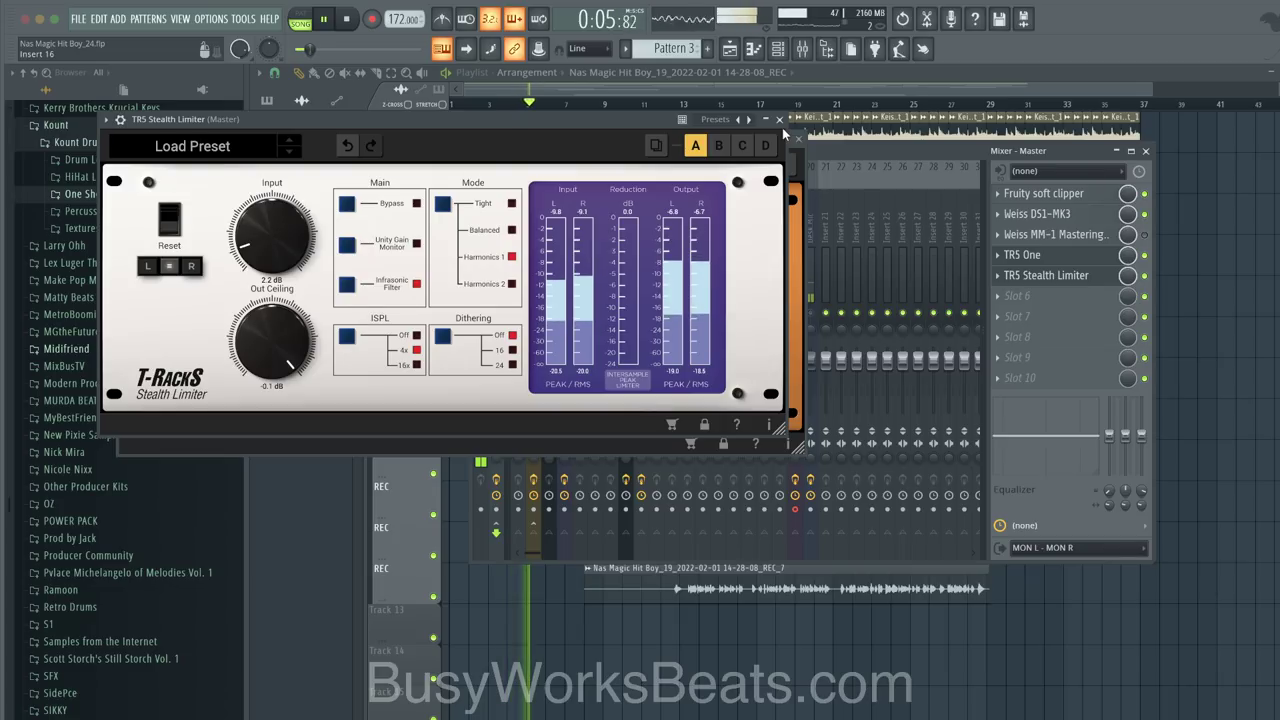
click(780, 121)
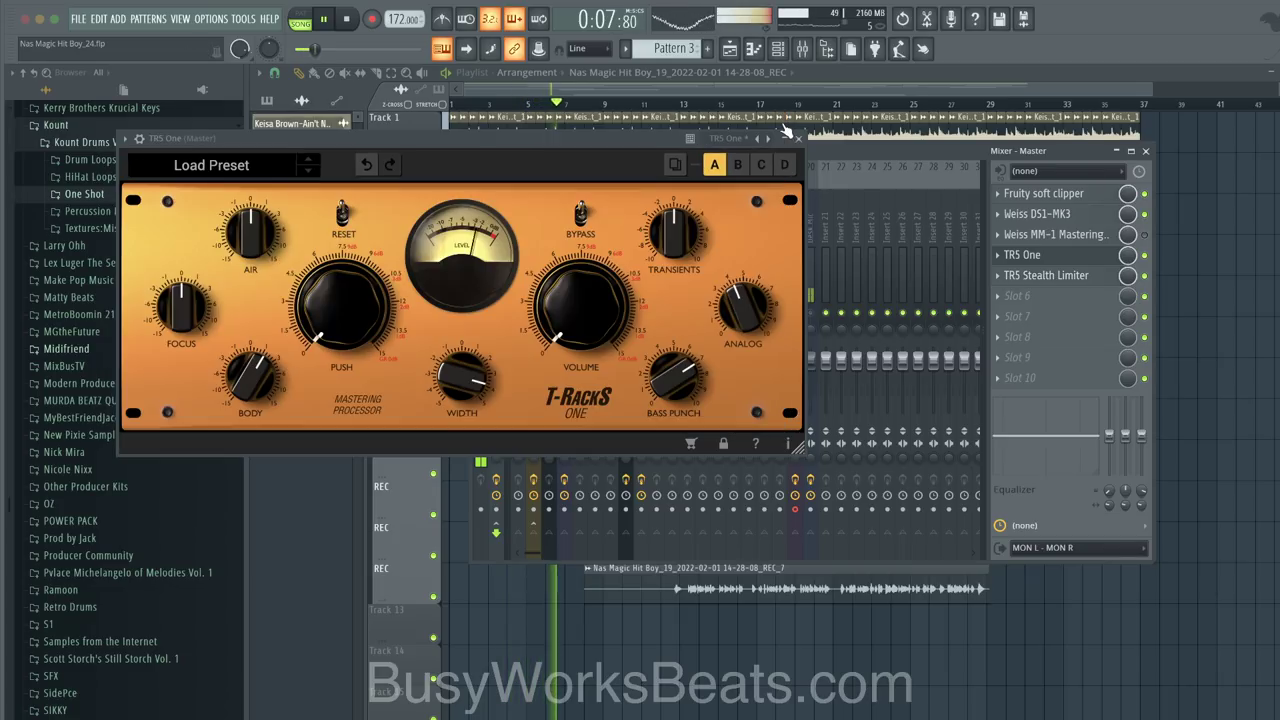
click(799, 139)
Step: Set the Sample track's volume to 58% (-10.4 dB) and the recorded vocal track's volume to 87% (-3.0 dB)
click(641, 260)
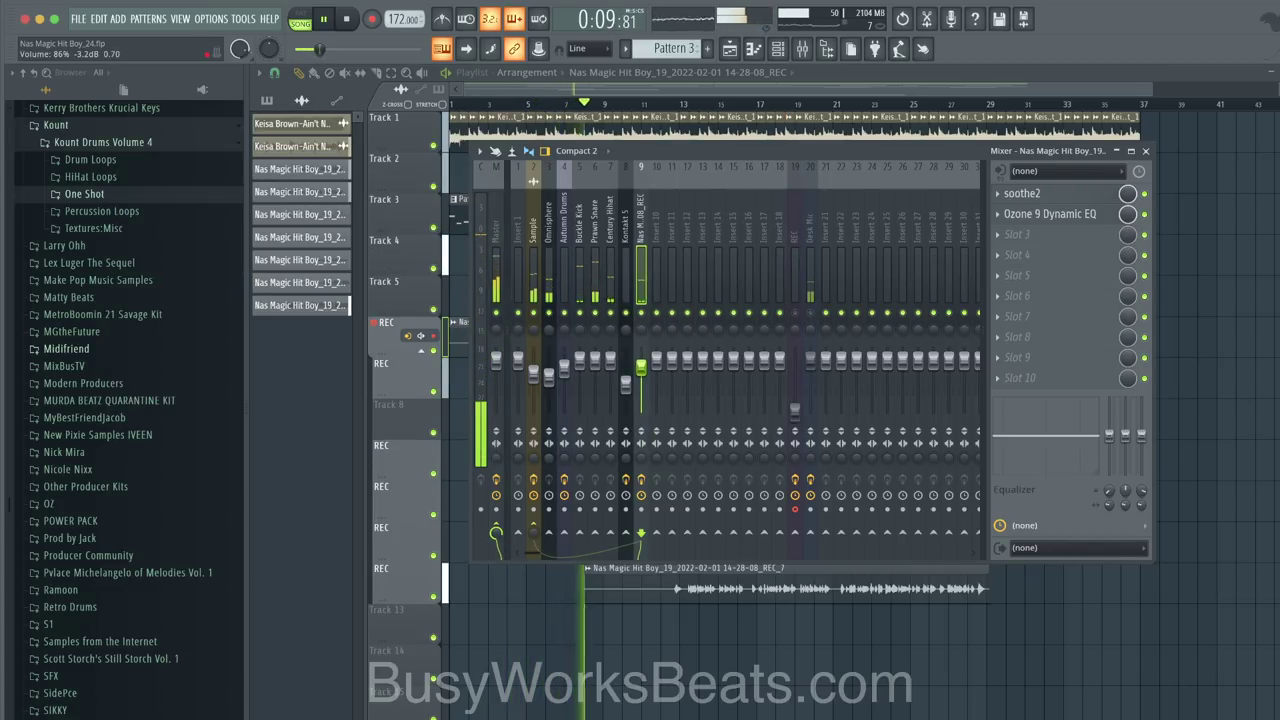
drag(533, 374, 533, 381)
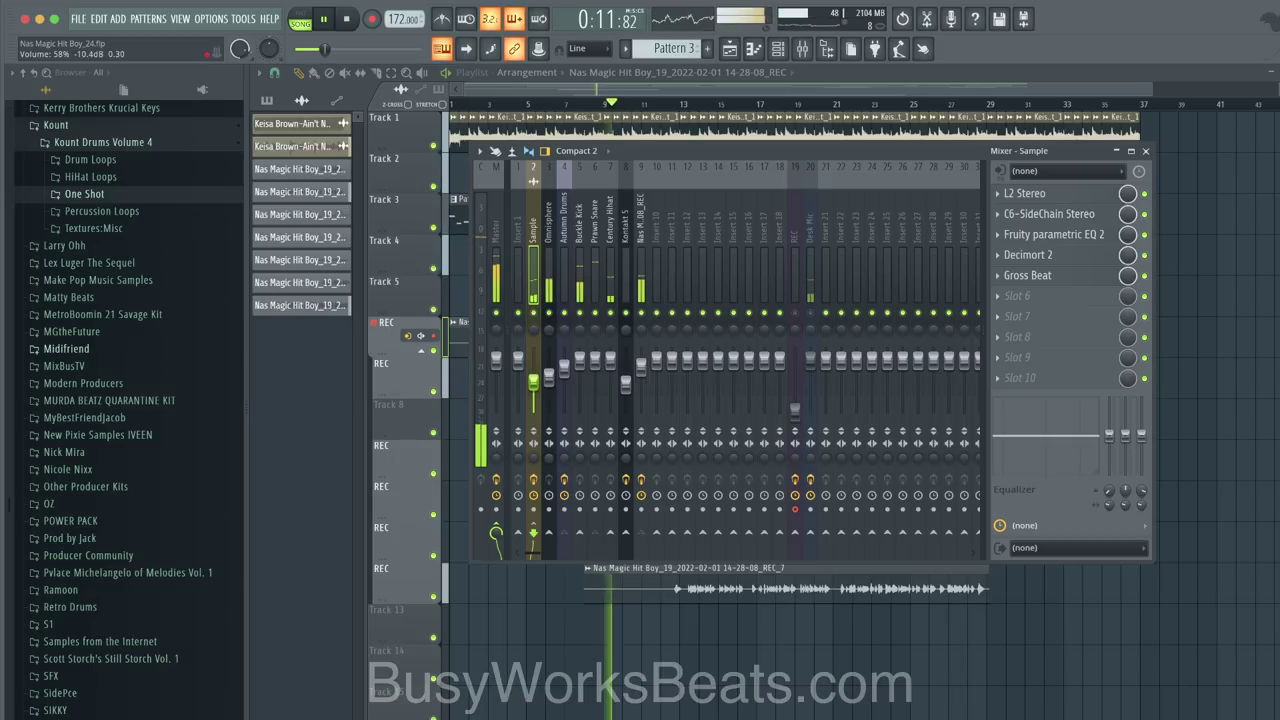
drag(641, 358, 641, 366)
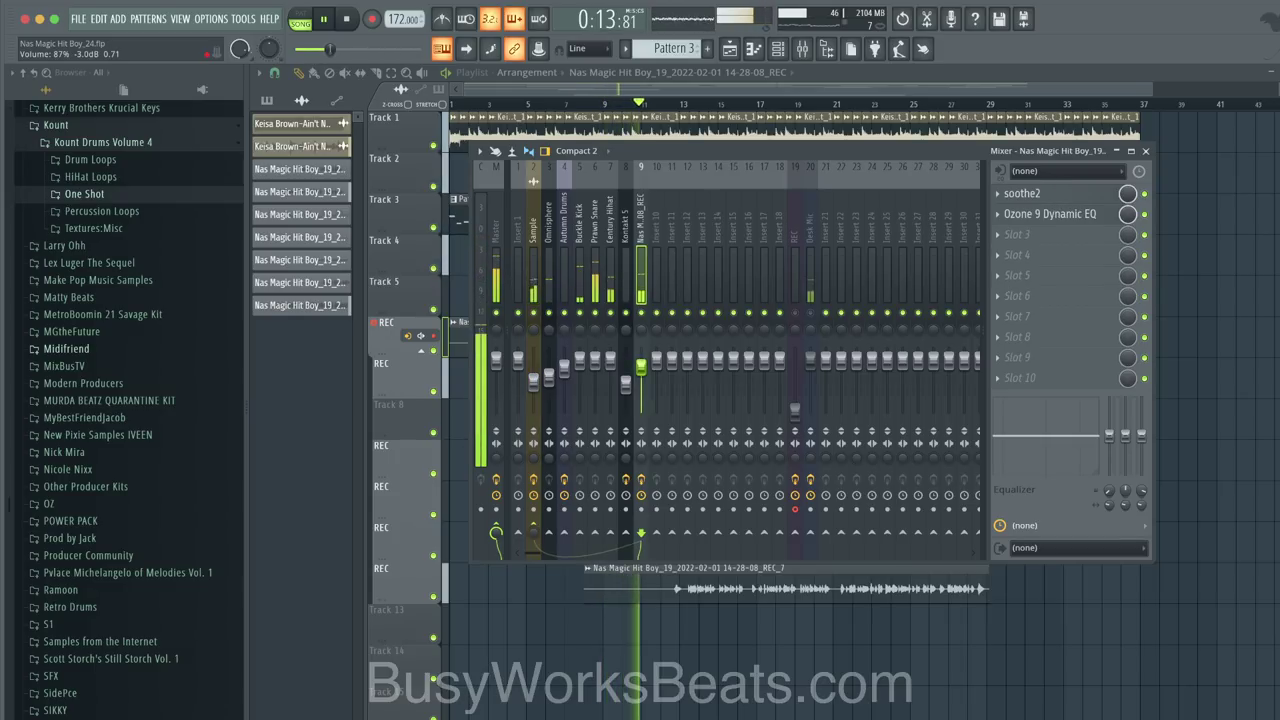
Step: Examine the channel settings of the first recorded vocal clip in the playlist
key(F9)
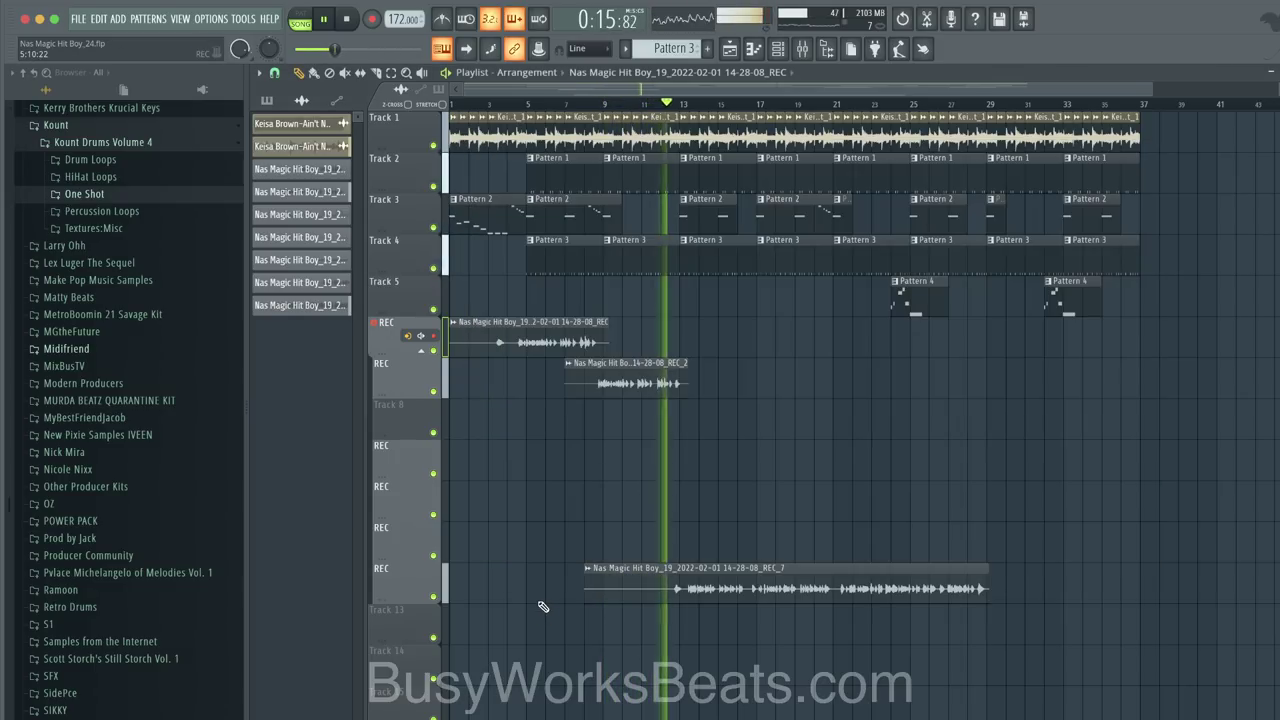
click(470, 321)
click(500, 381)
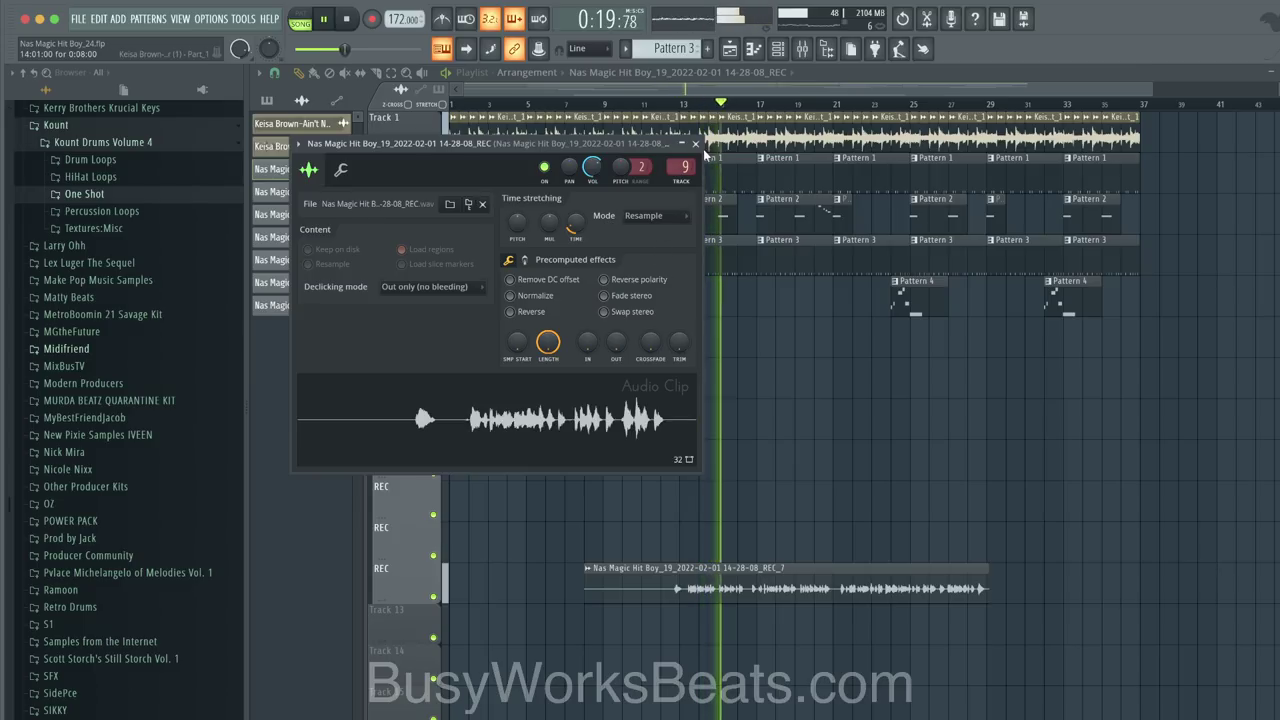
click(695, 144)
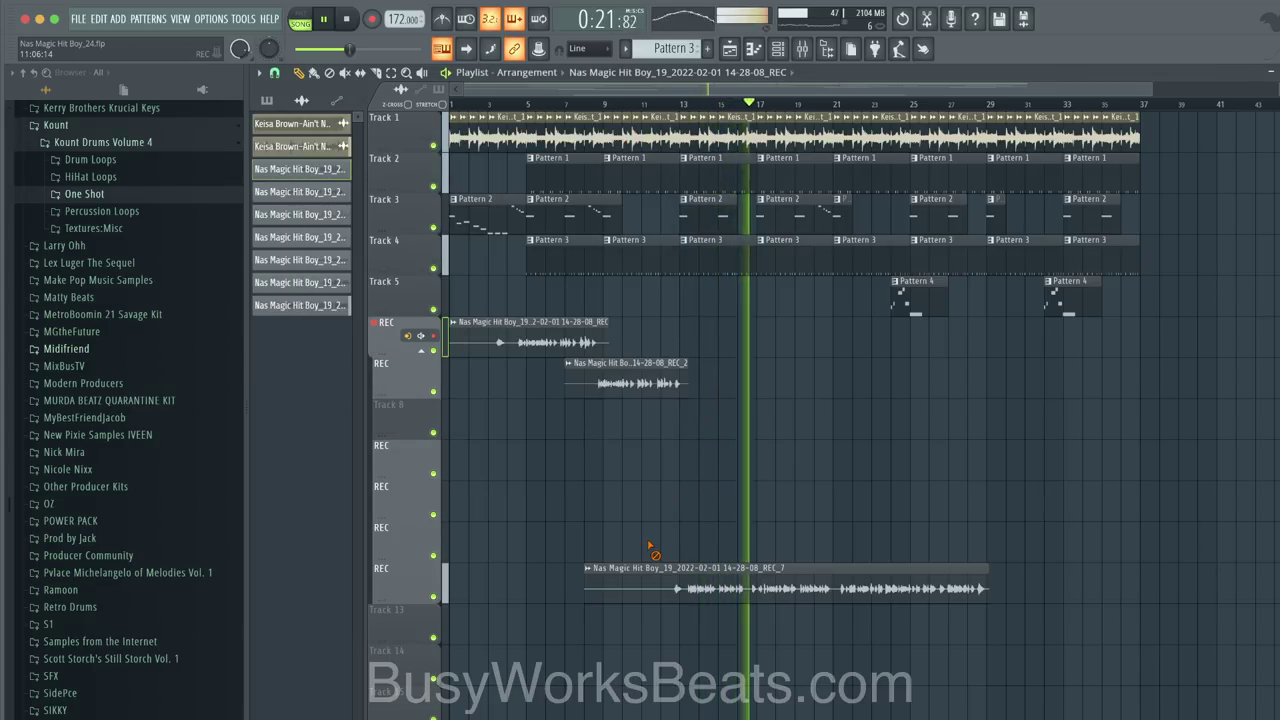
Step: Move Decimort 2 below Gross Beat in the Sample track's effect chain
click(803, 48)
click(536, 243)
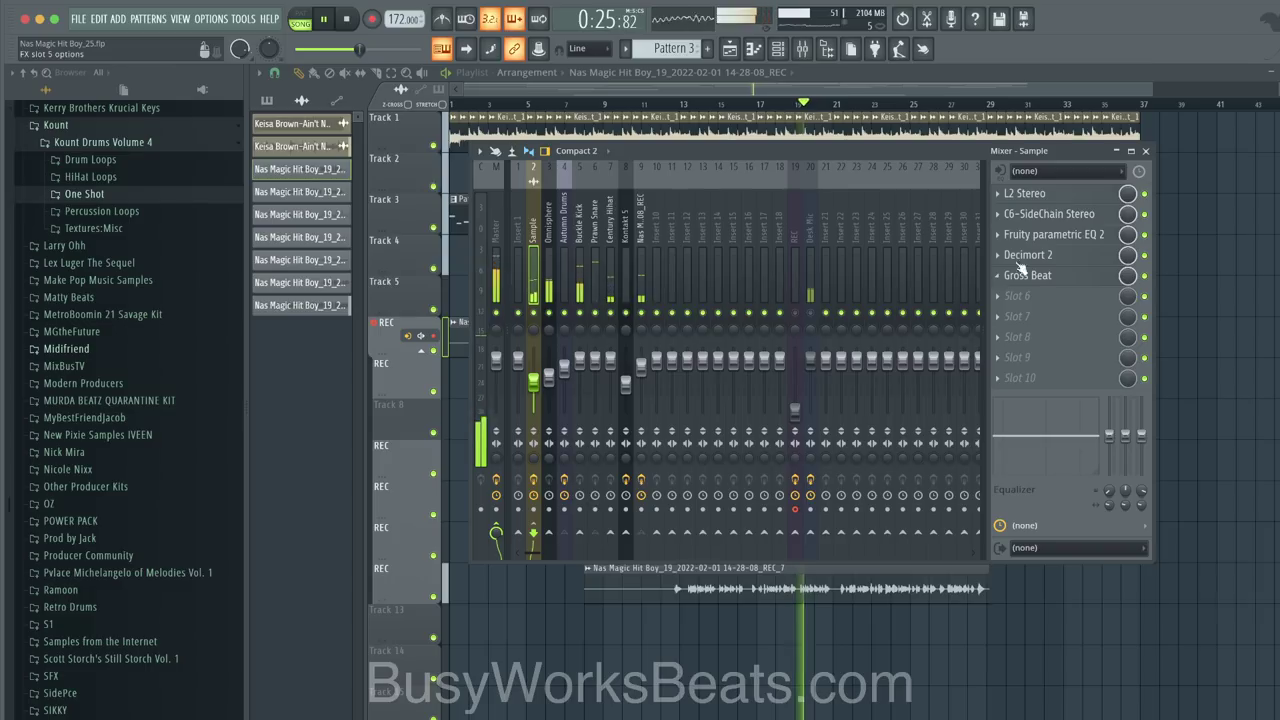
drag(1052, 259, 1052, 283)
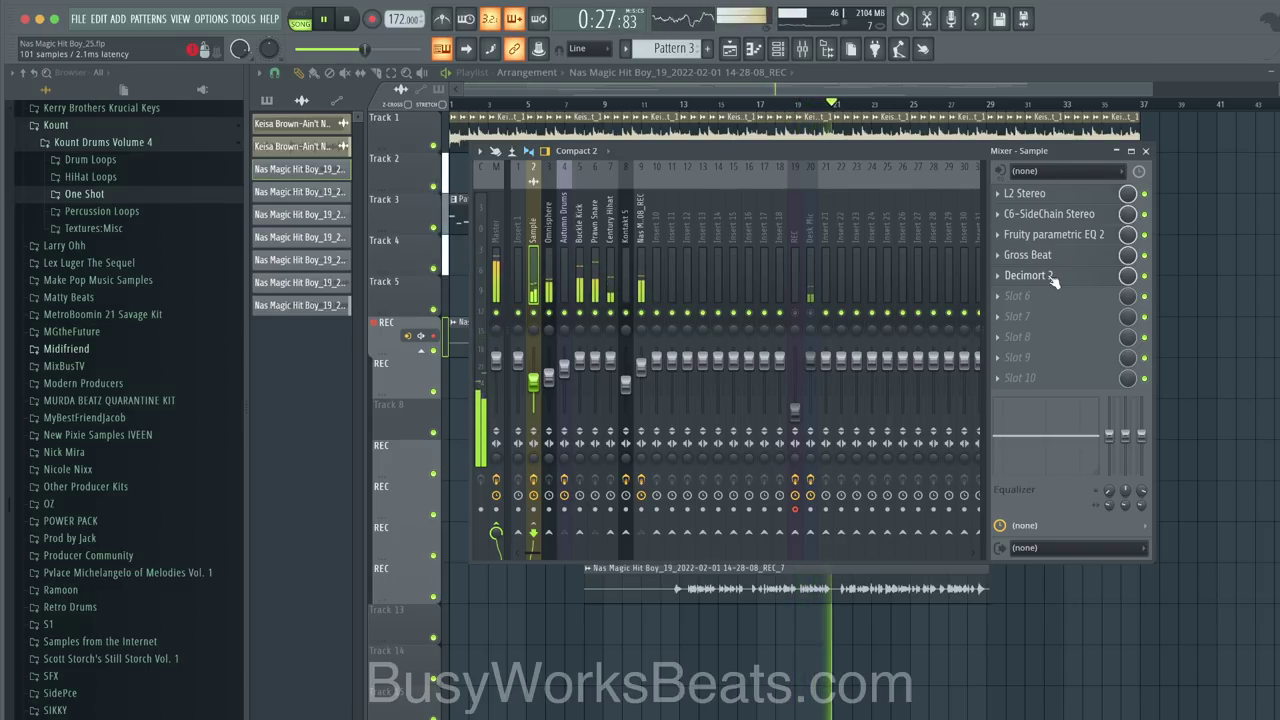
Step: Copy the Sample track's Decimort 2 with its settings onto the Omnisphere mixer track
click(547, 238)
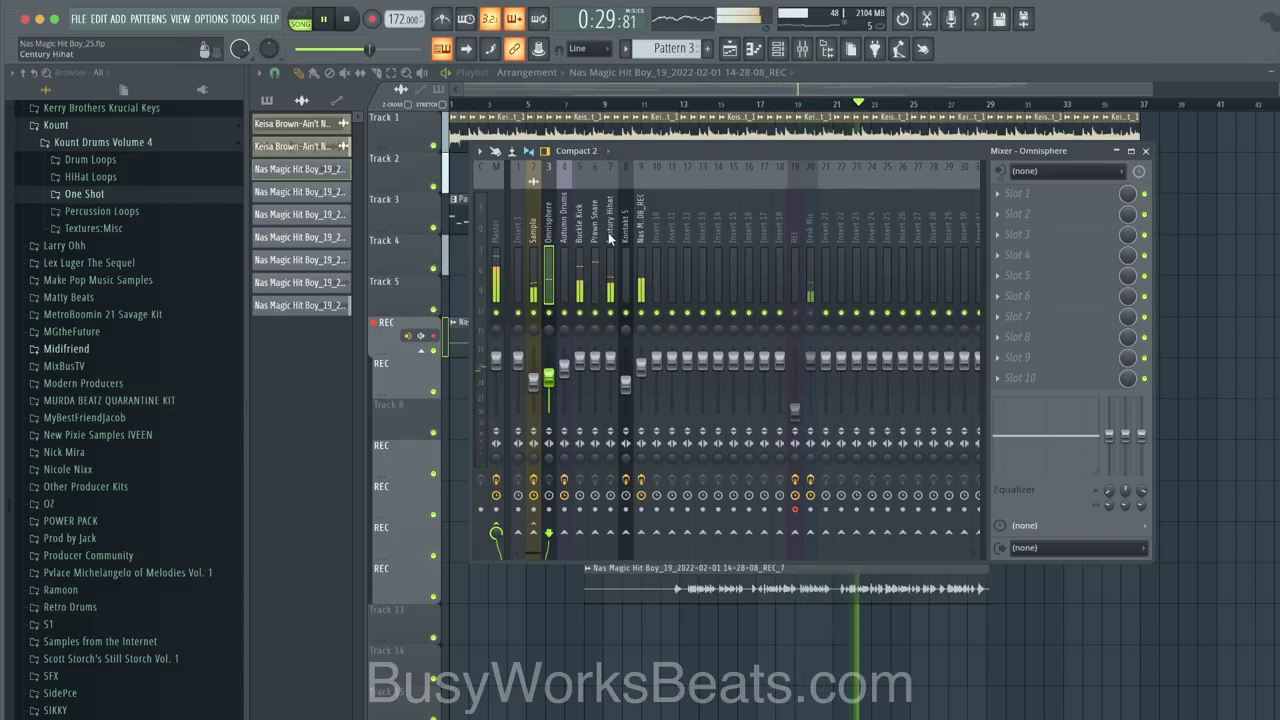
click(536, 258)
click(998, 275)
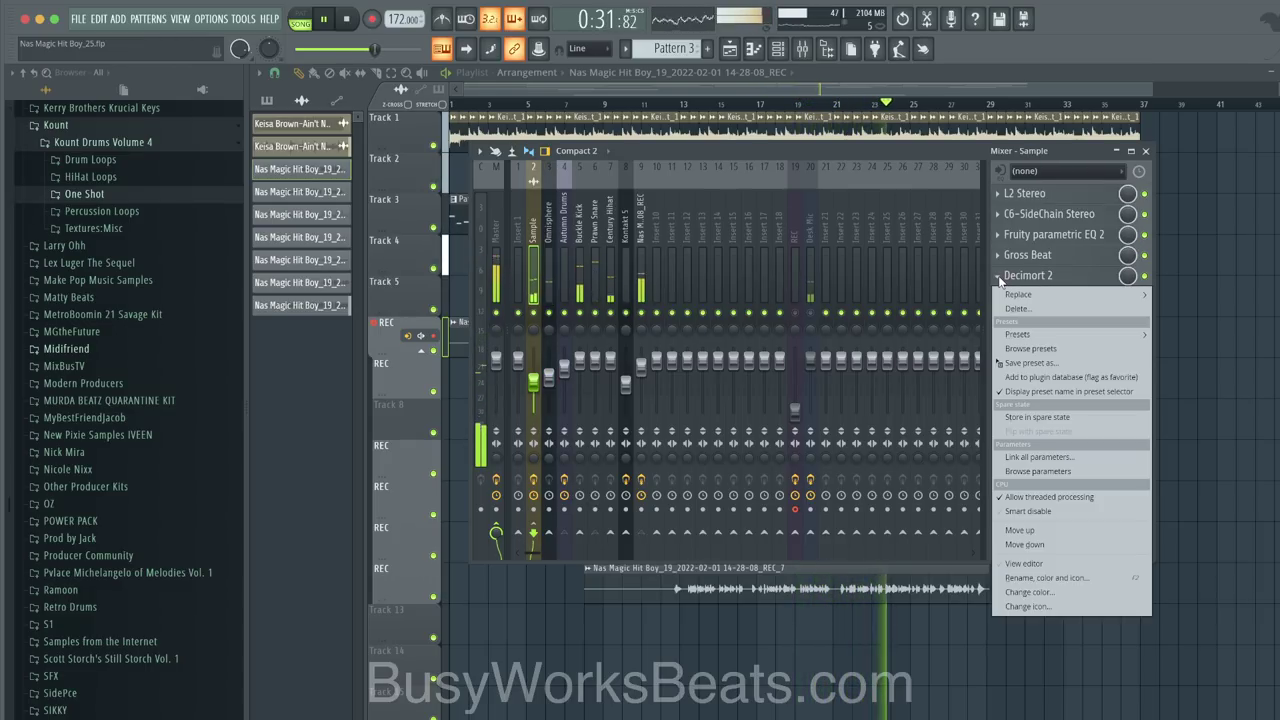
drag(1024, 362, 548, 243)
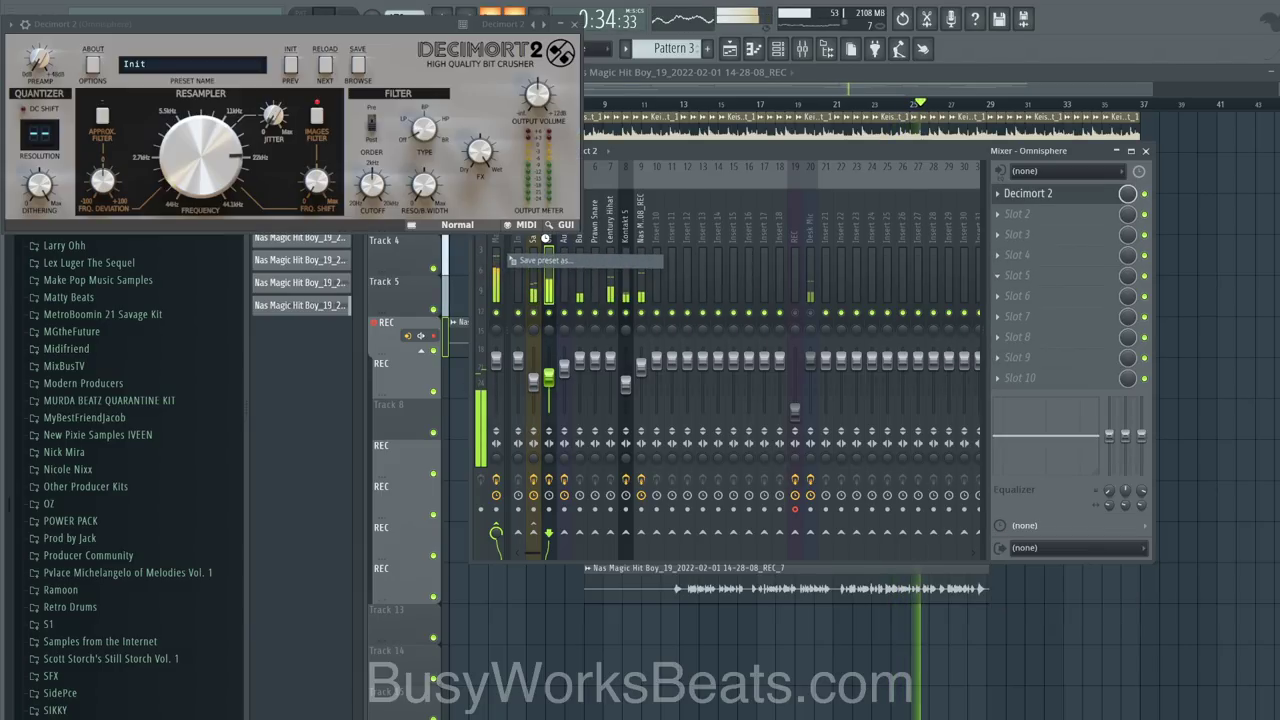
click(546, 232)
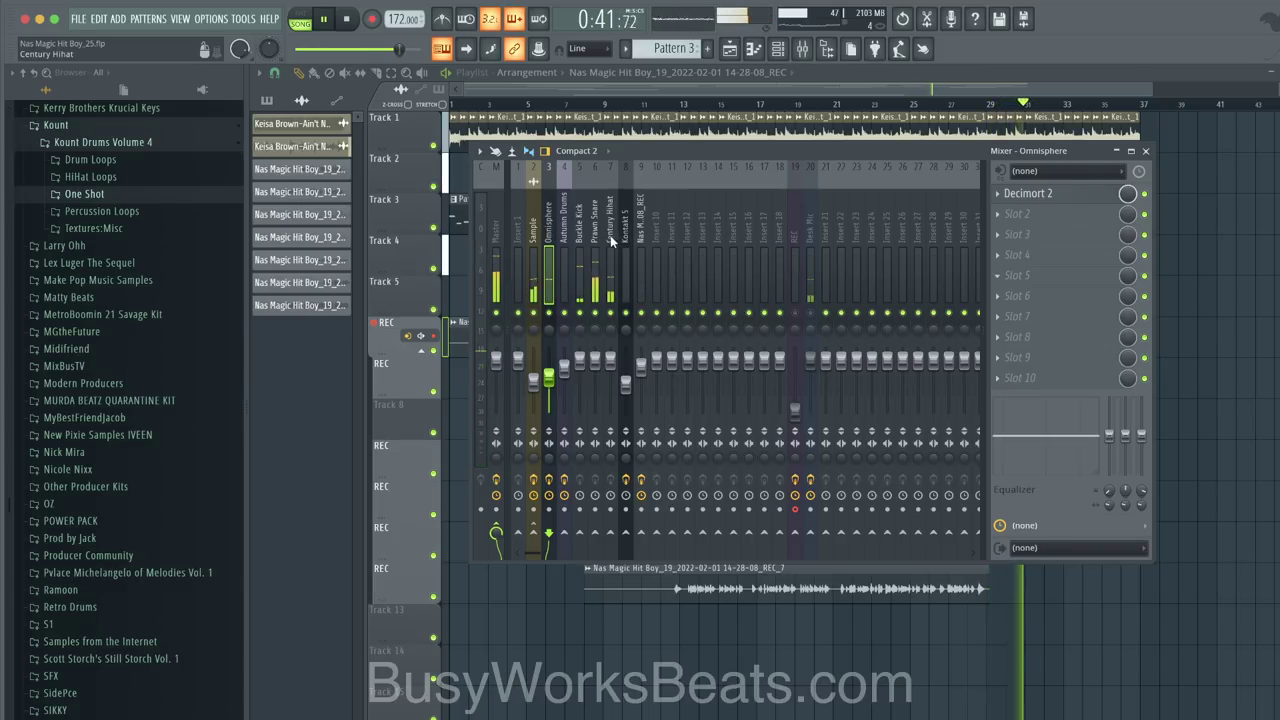
Step: Copy Decimort 2 with its settings onto the Century Hihat track and into the Kontakt 5 track after Guitar Rig 5
right_click(1025, 194)
drag(1018, 280, 610, 244)
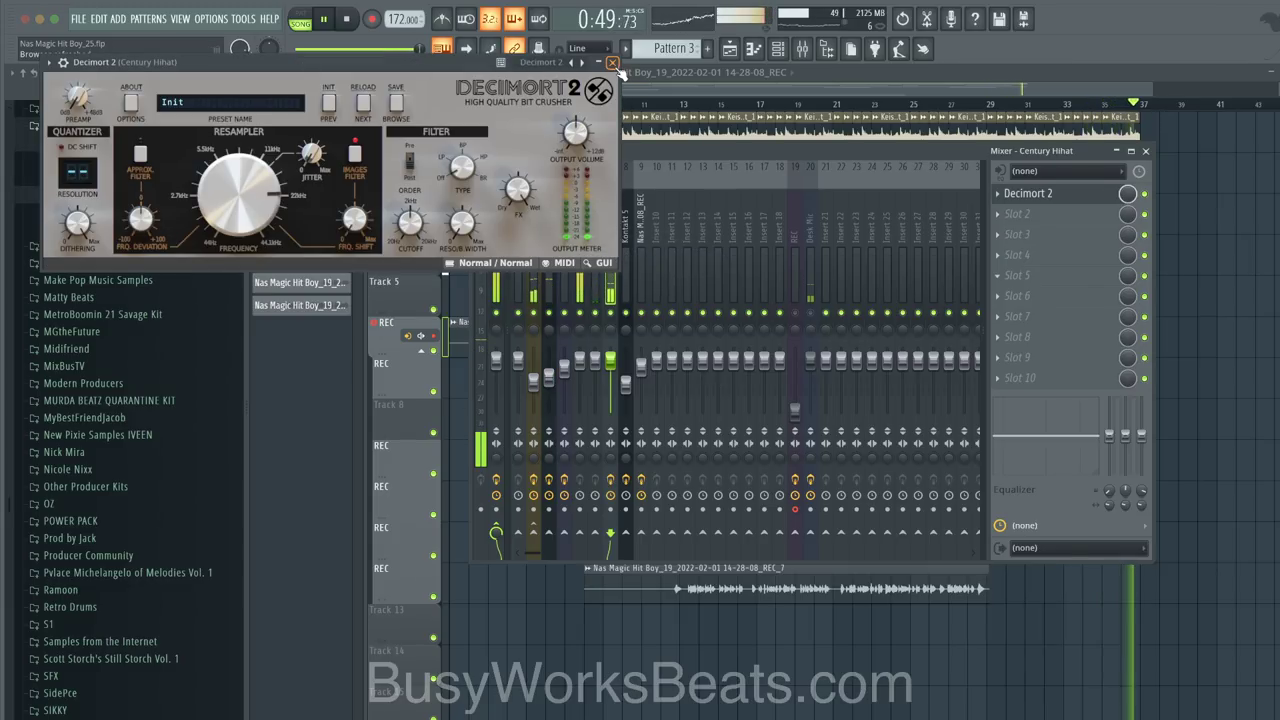
click(612, 62)
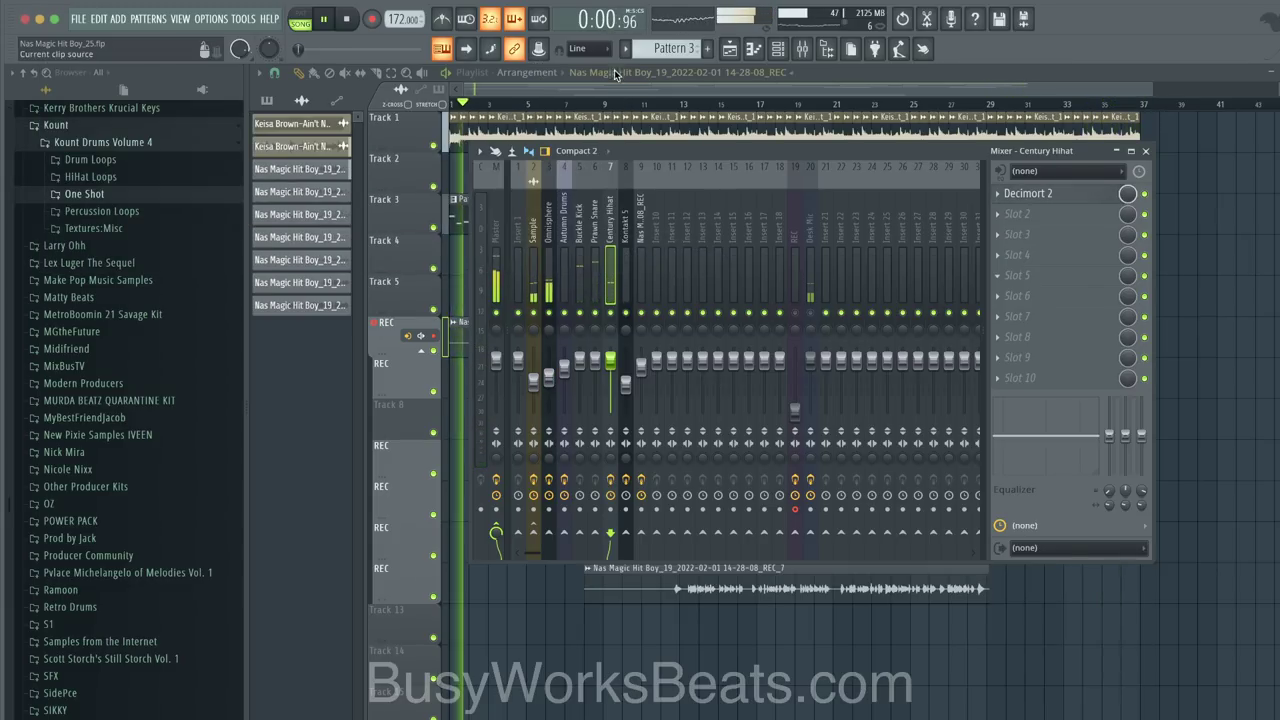
click(1000, 206)
drag(1040, 268, 628, 173)
click(632, 82)
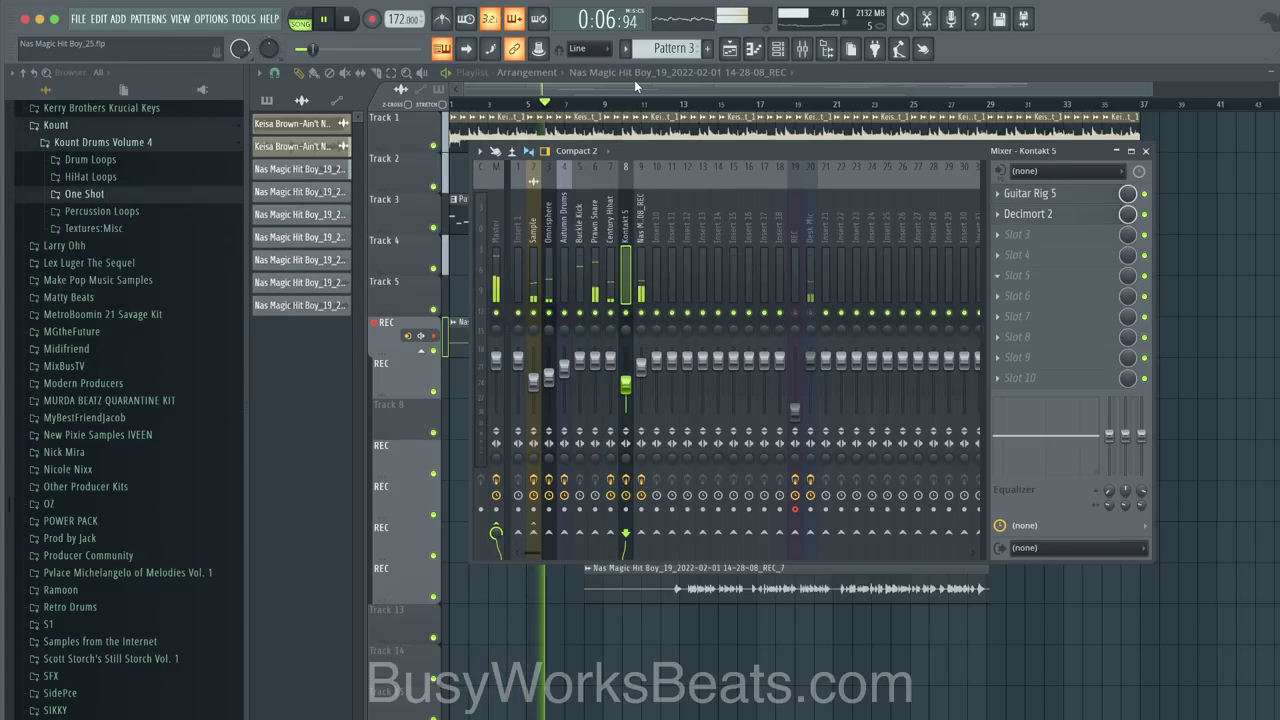
Step: Set Width to 2.5 in the master's TR5 One and lower its Bass Punch to around 0
click(498, 207)
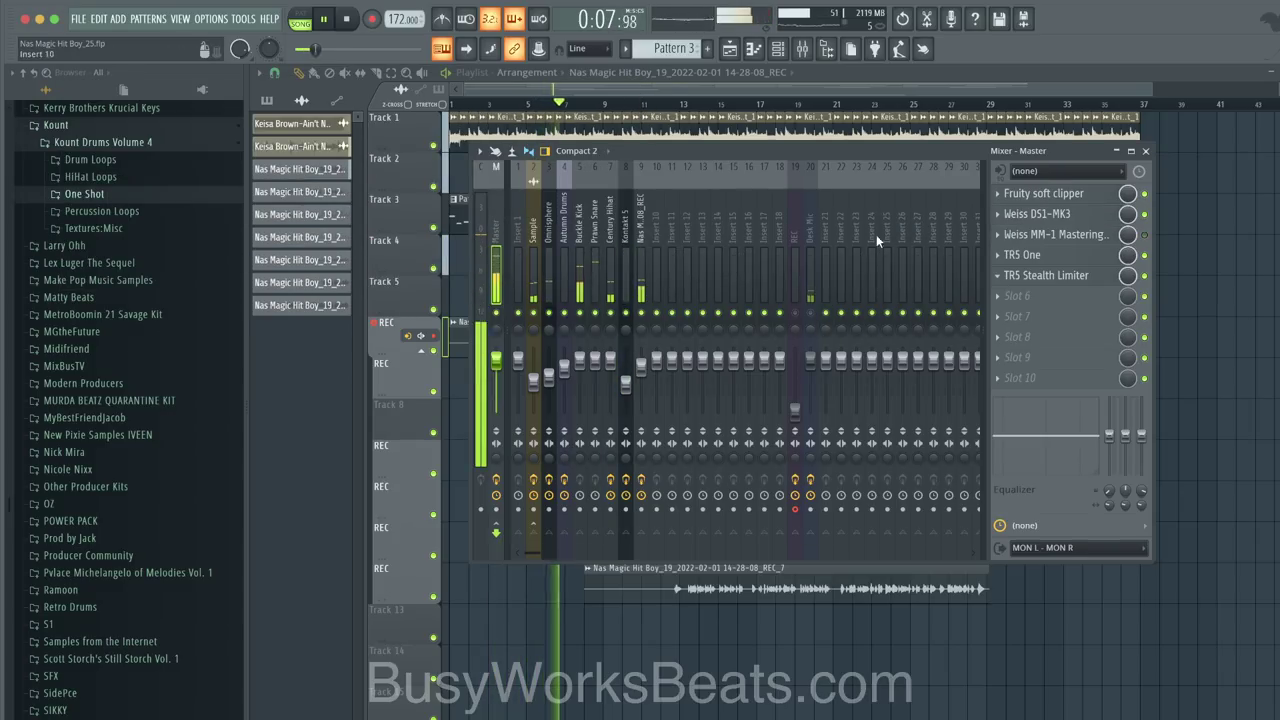
click(1062, 254)
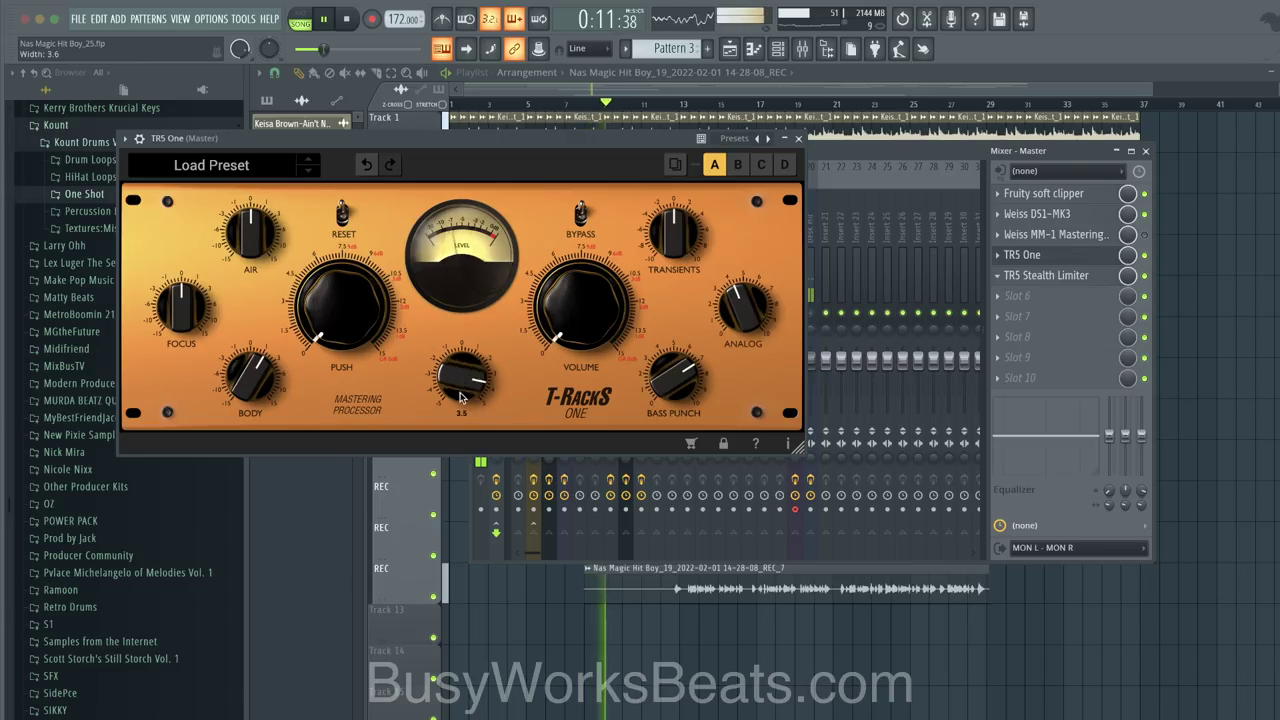
drag(460, 397, 437, 414)
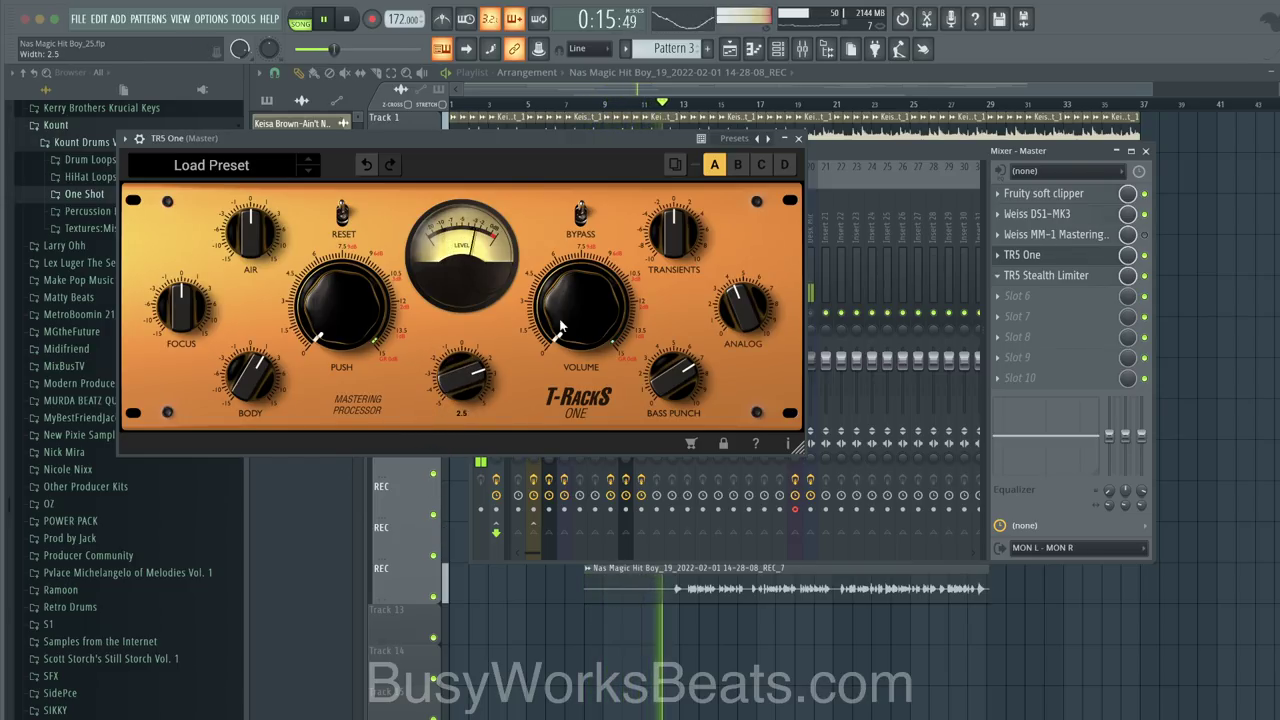
drag(683, 383, 675, 426)
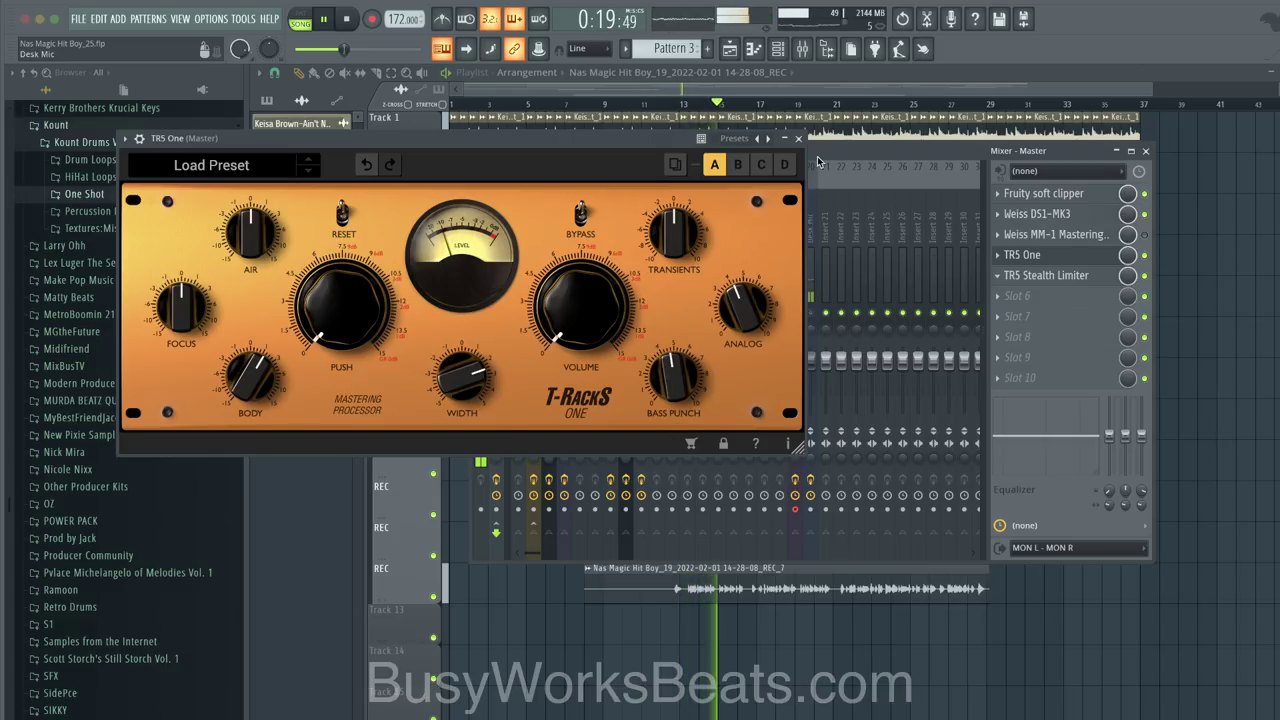
click(798, 138)
Step: Examine which source feeds the sidechain input of the Sample track's C6-SideChain and how its bands respond
click(641, 262)
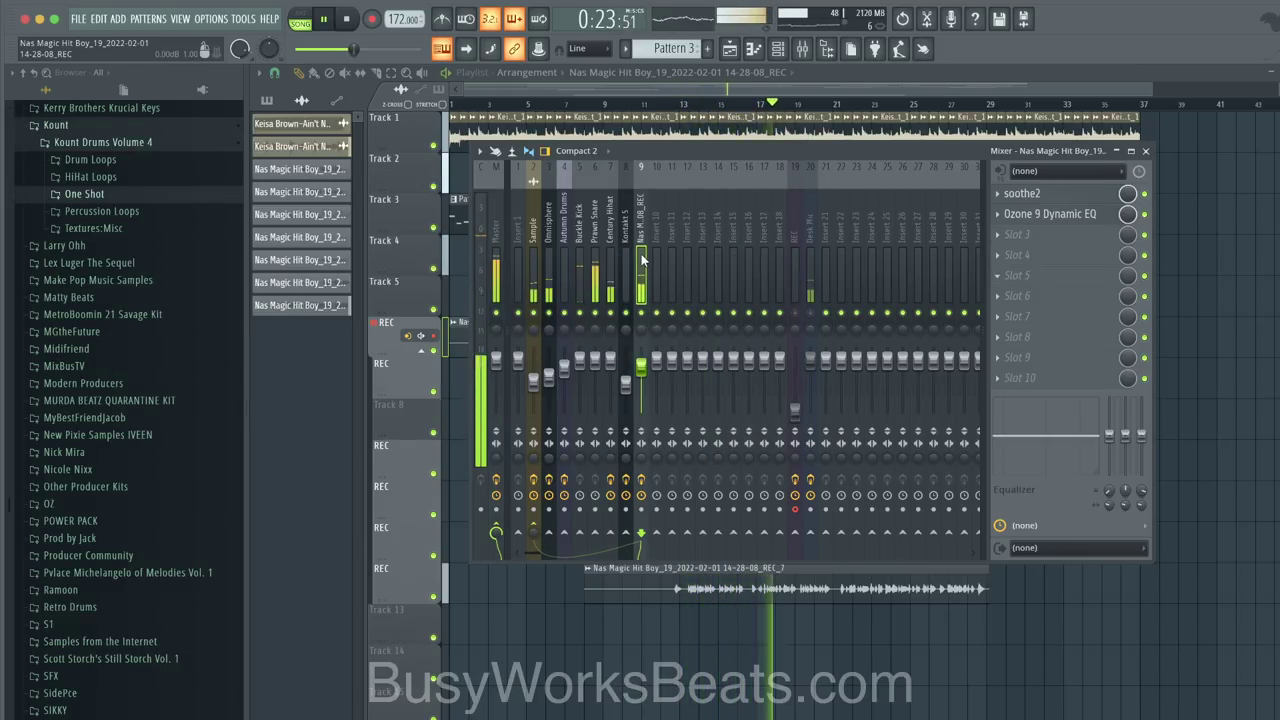
click(538, 222)
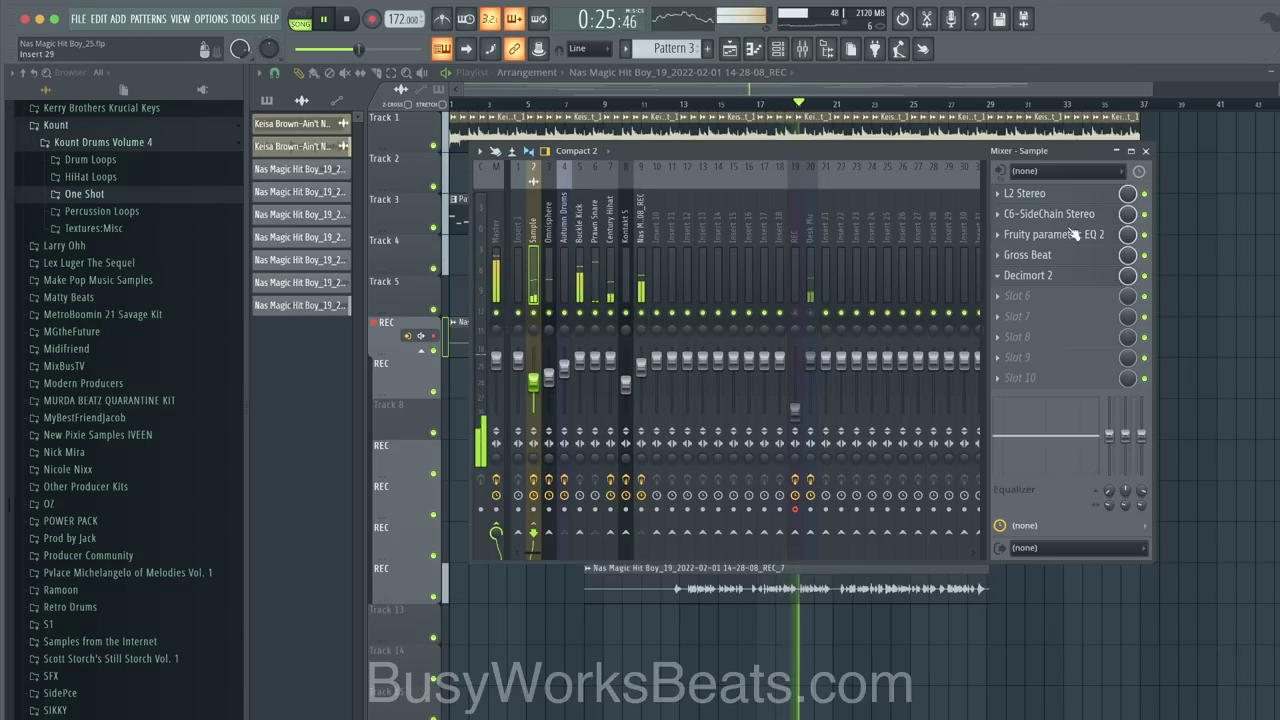
click(1066, 216)
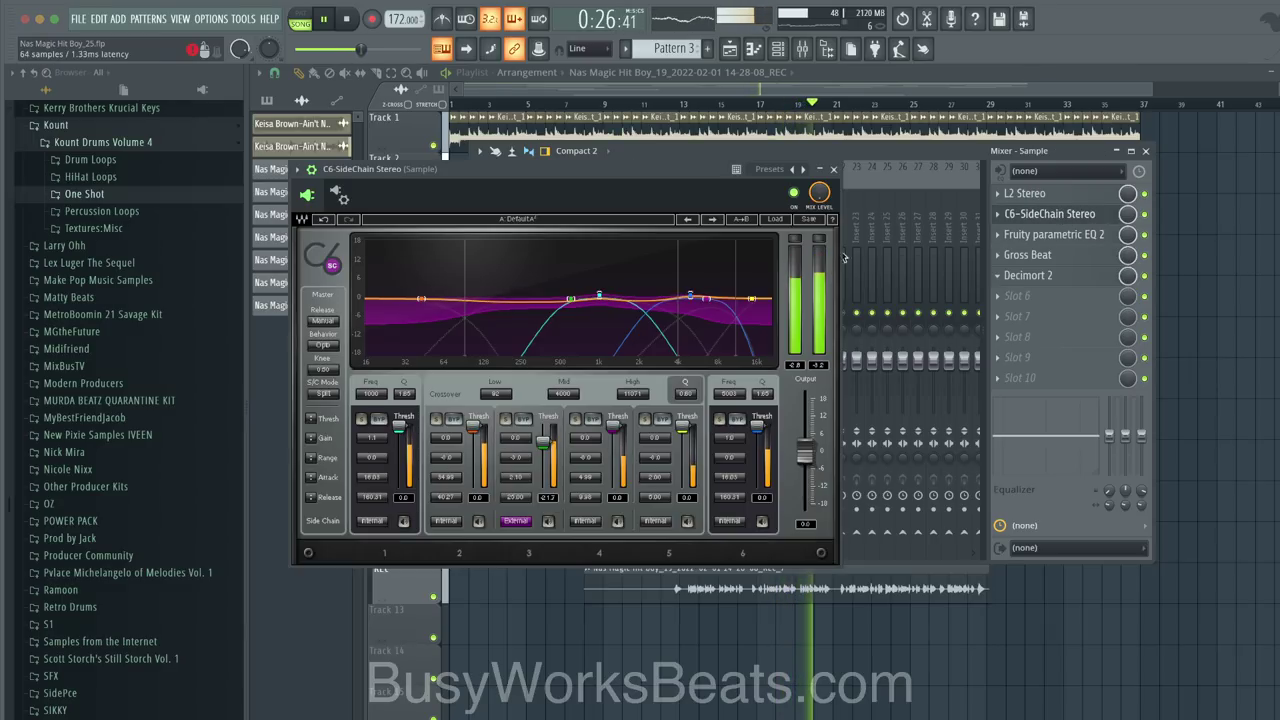
click(350, 204)
click(333, 401)
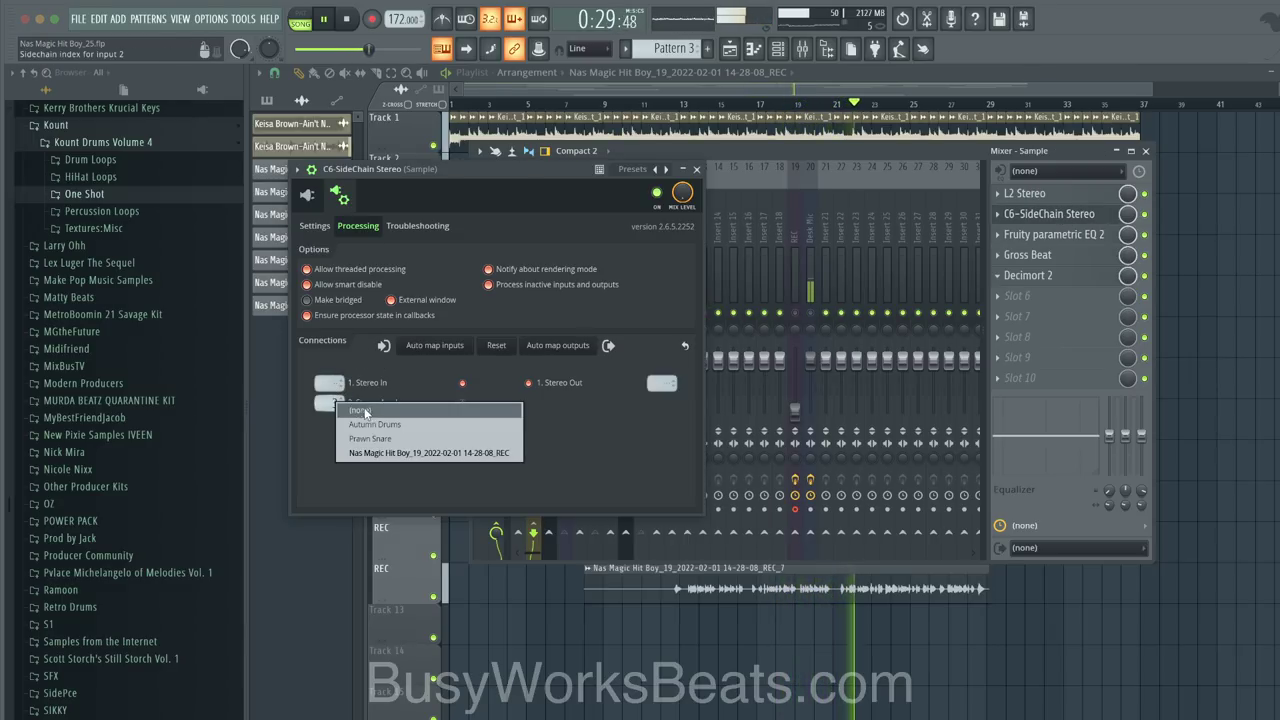
click(427, 403)
click(307, 194)
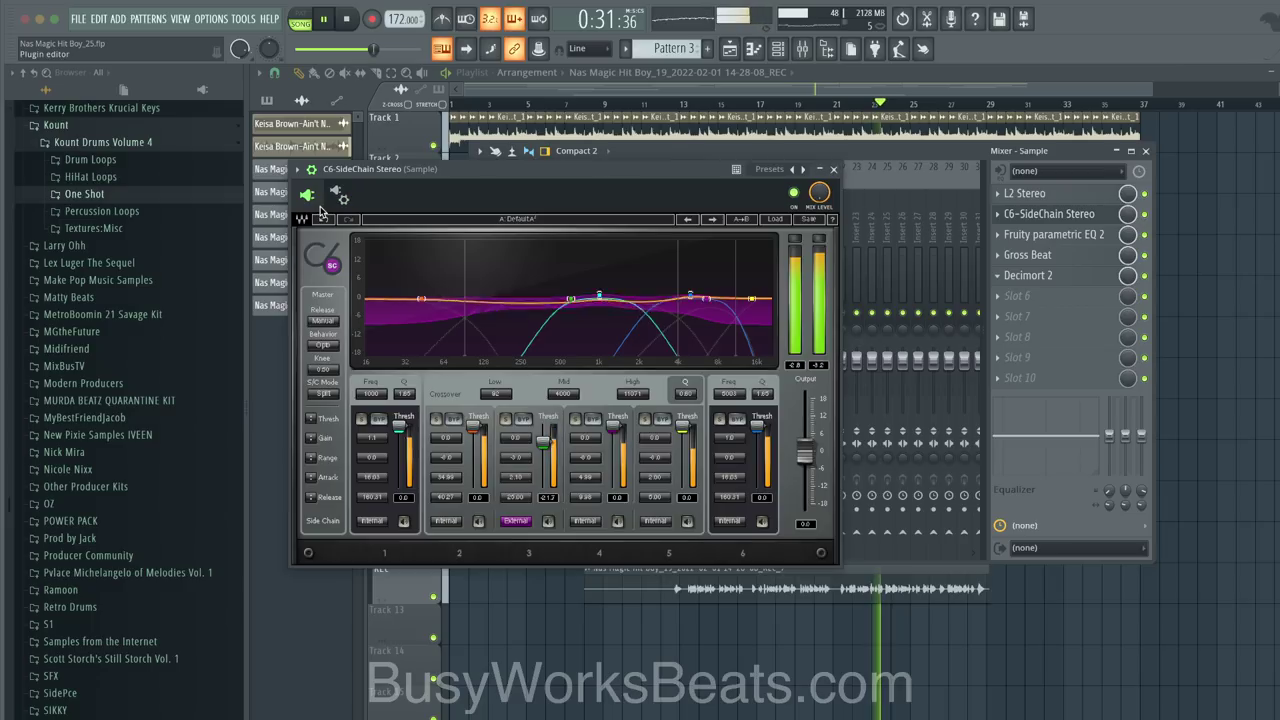
click(835, 170)
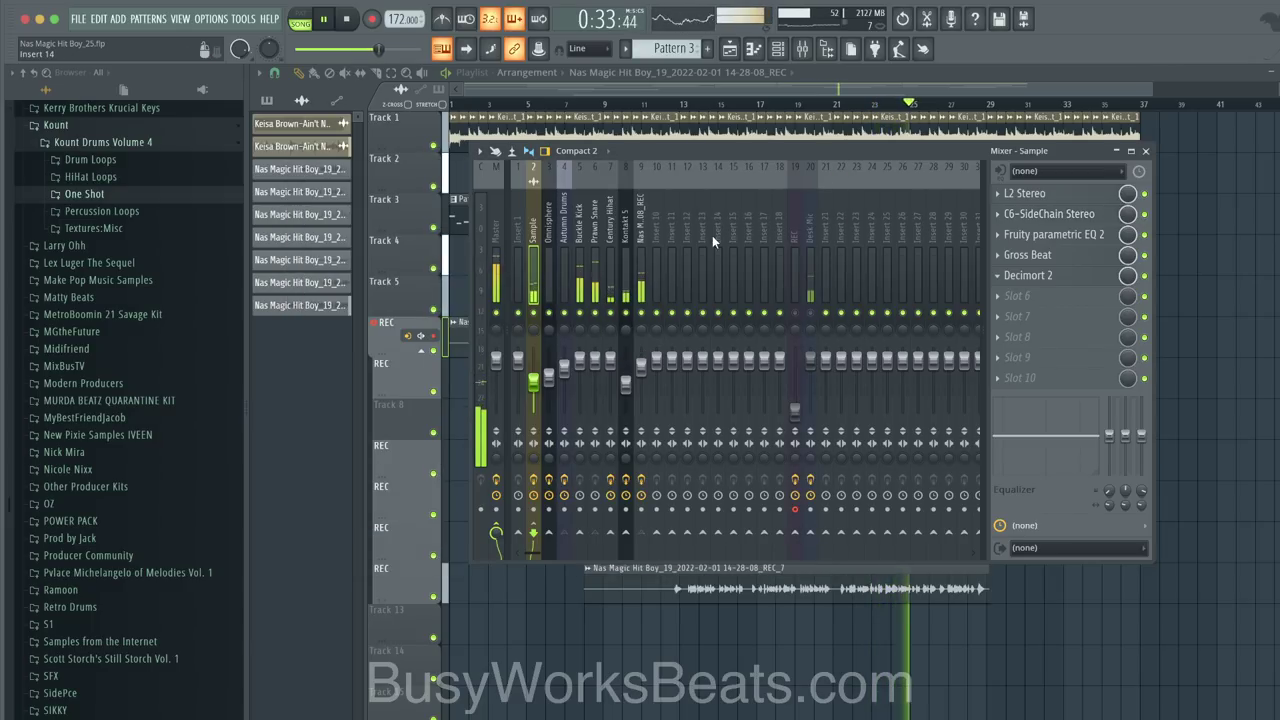
Step: Review the effect chains of the vocal, Omnisphere, Century Hihat, Kontakt 5 and Sample tracks, and open the master's TR5 Stealth Limiter
click(640, 250)
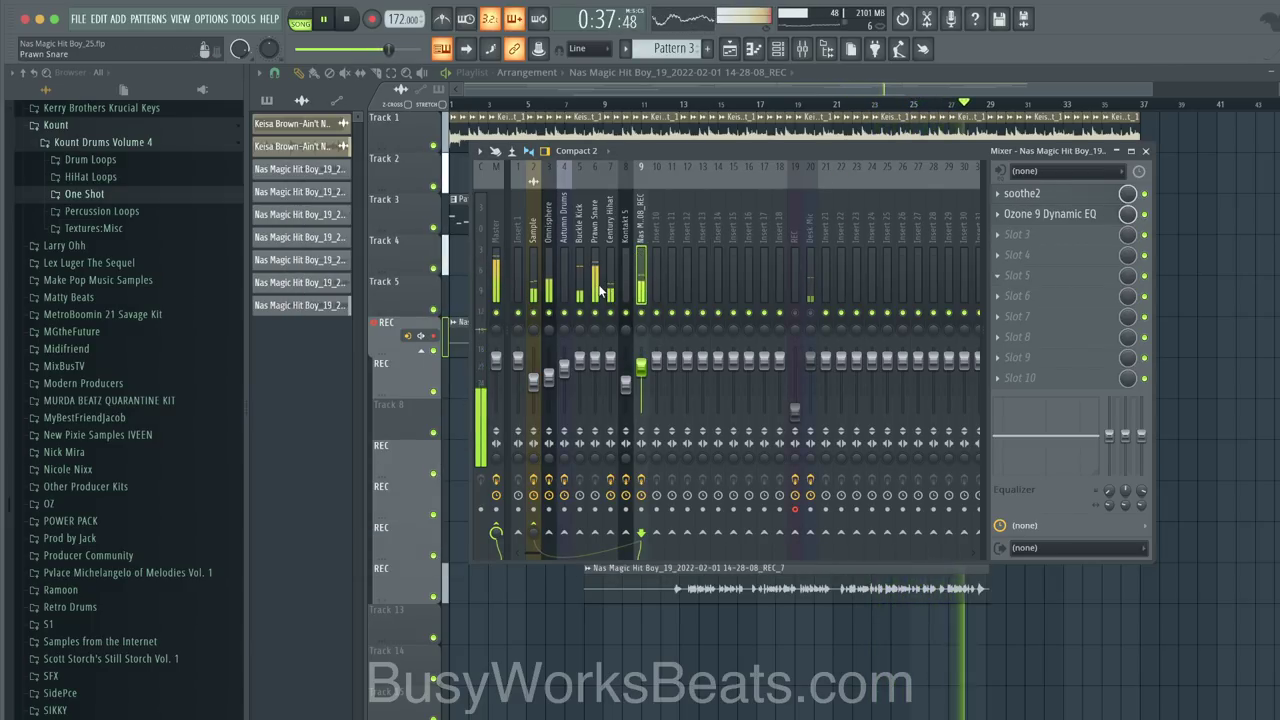
click(549, 273)
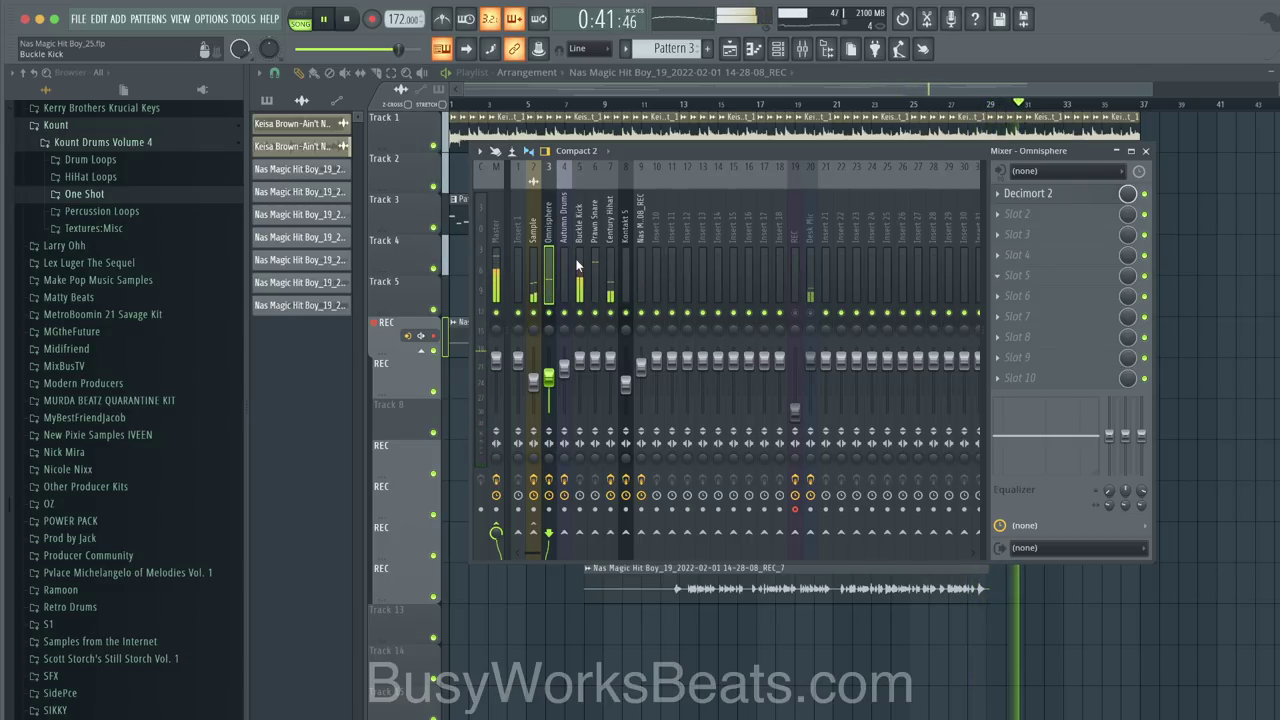
click(611, 260)
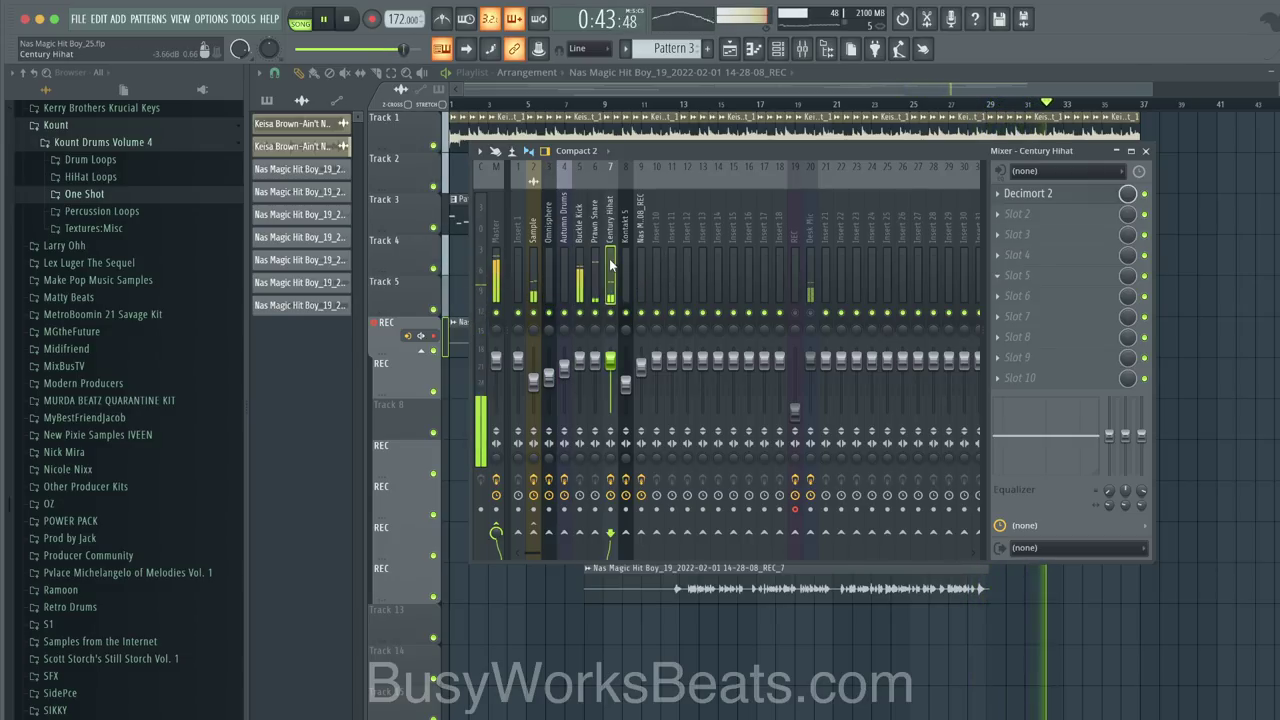
click(625, 265)
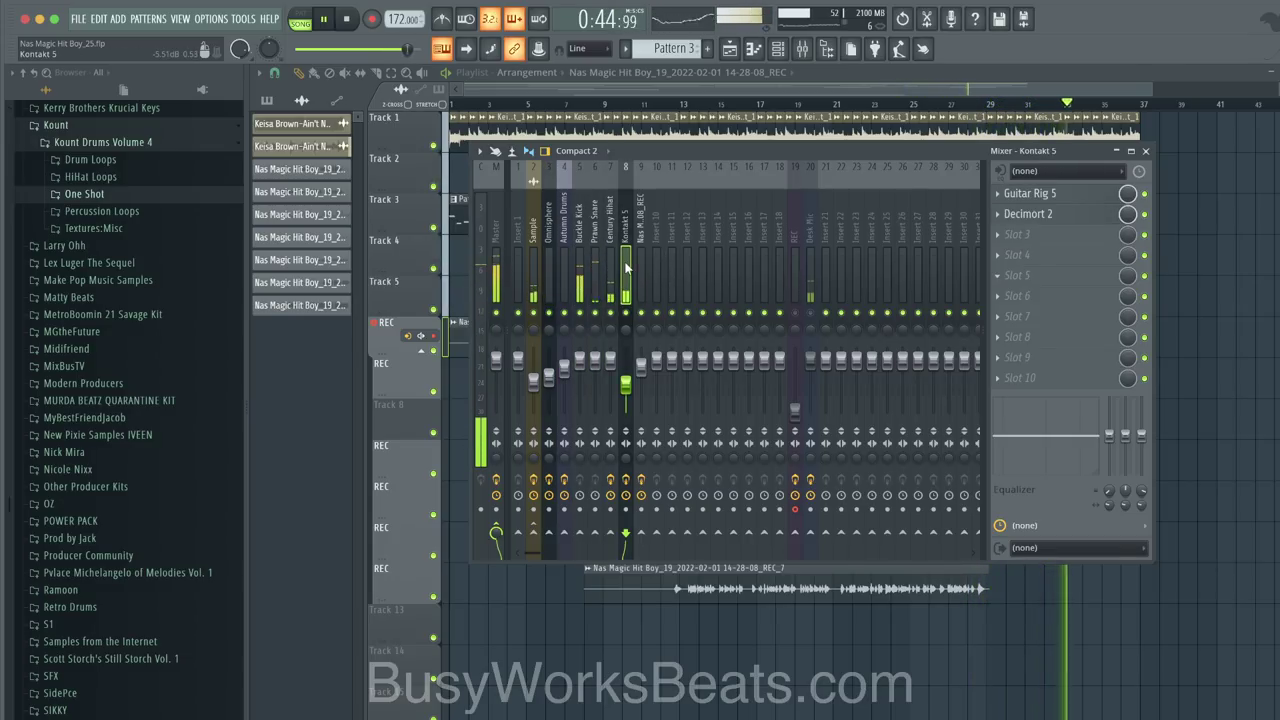
click(533, 251)
click(494, 254)
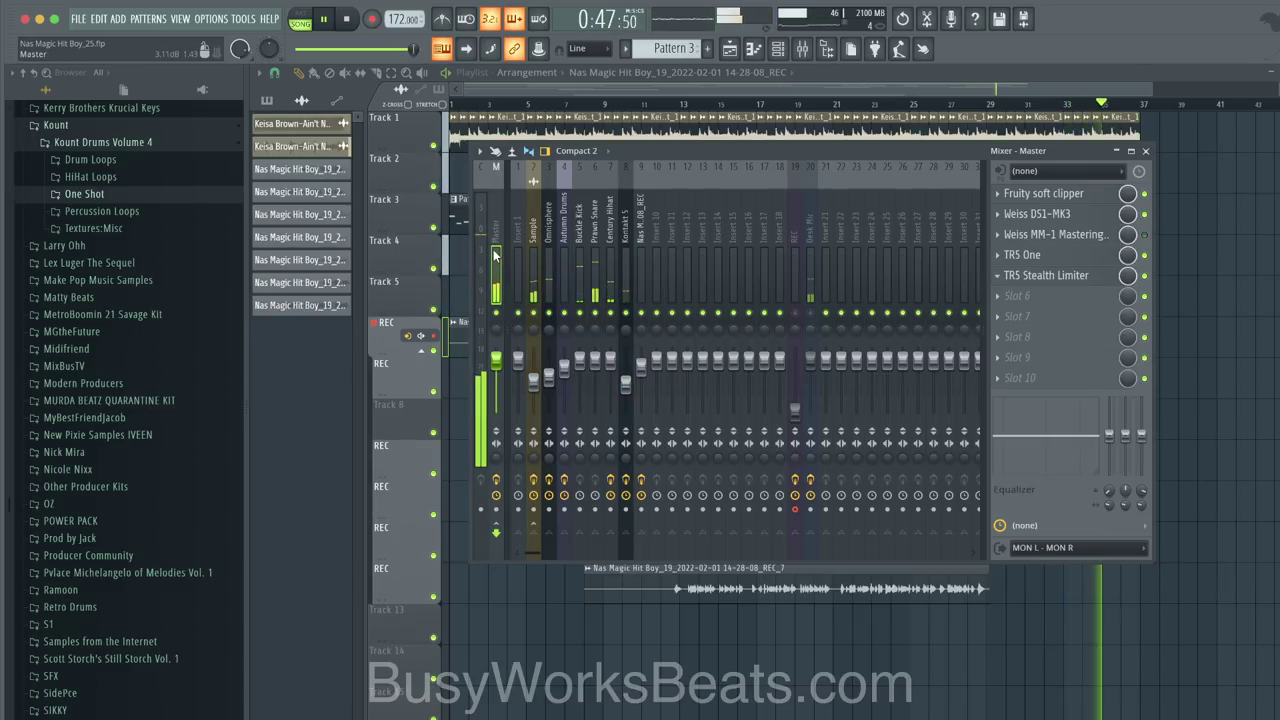
click(1085, 276)
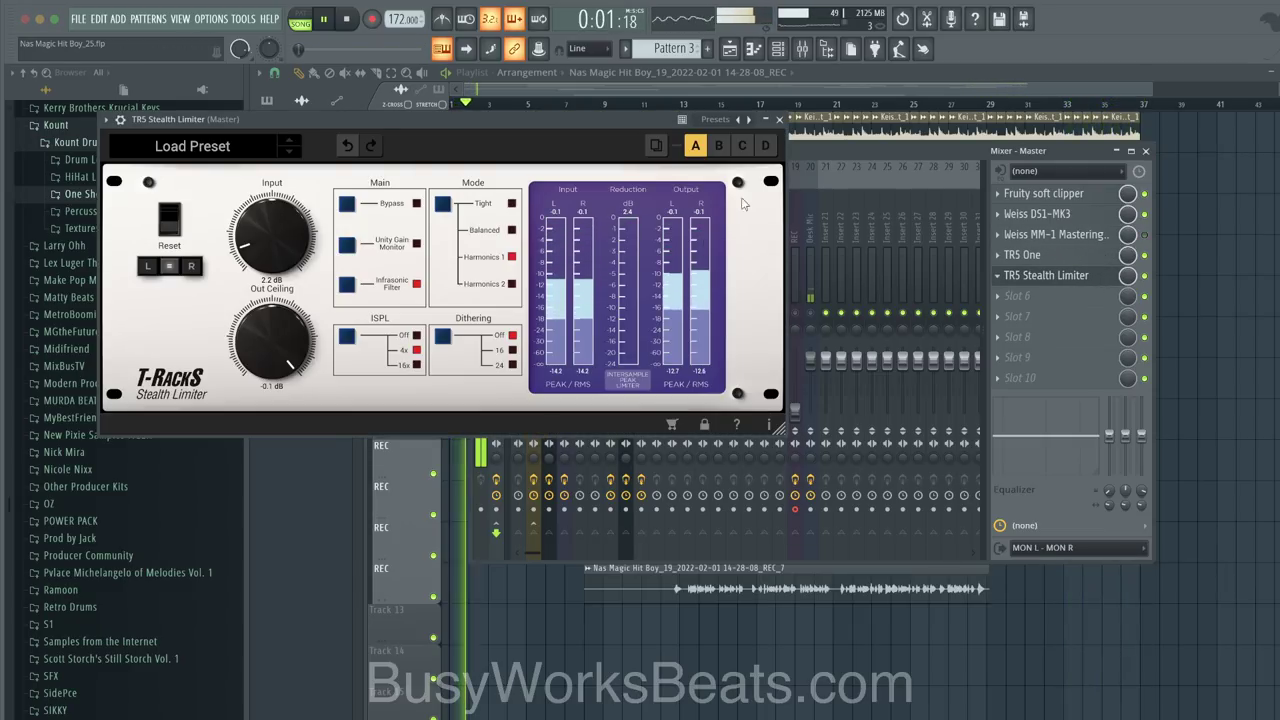
Step: Close the limiter and mixer windows and hide the browser so the playlist fills the screen
click(779, 120)
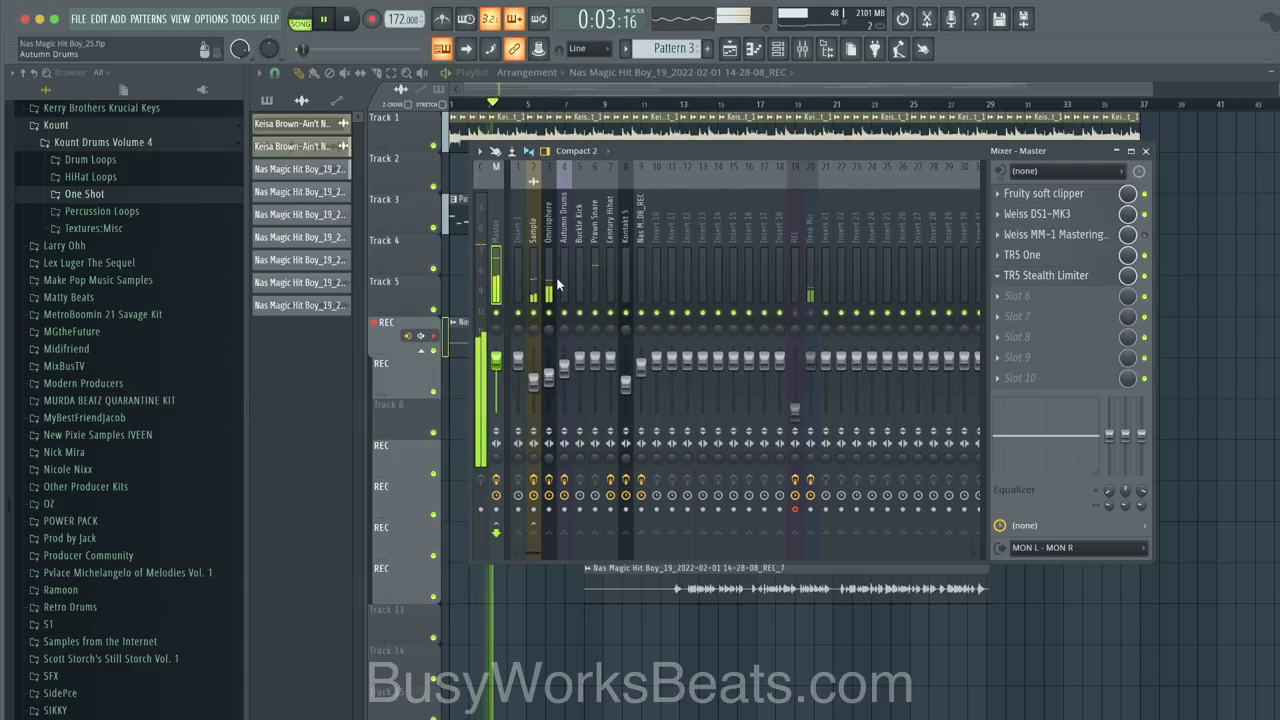
click(1220, 300)
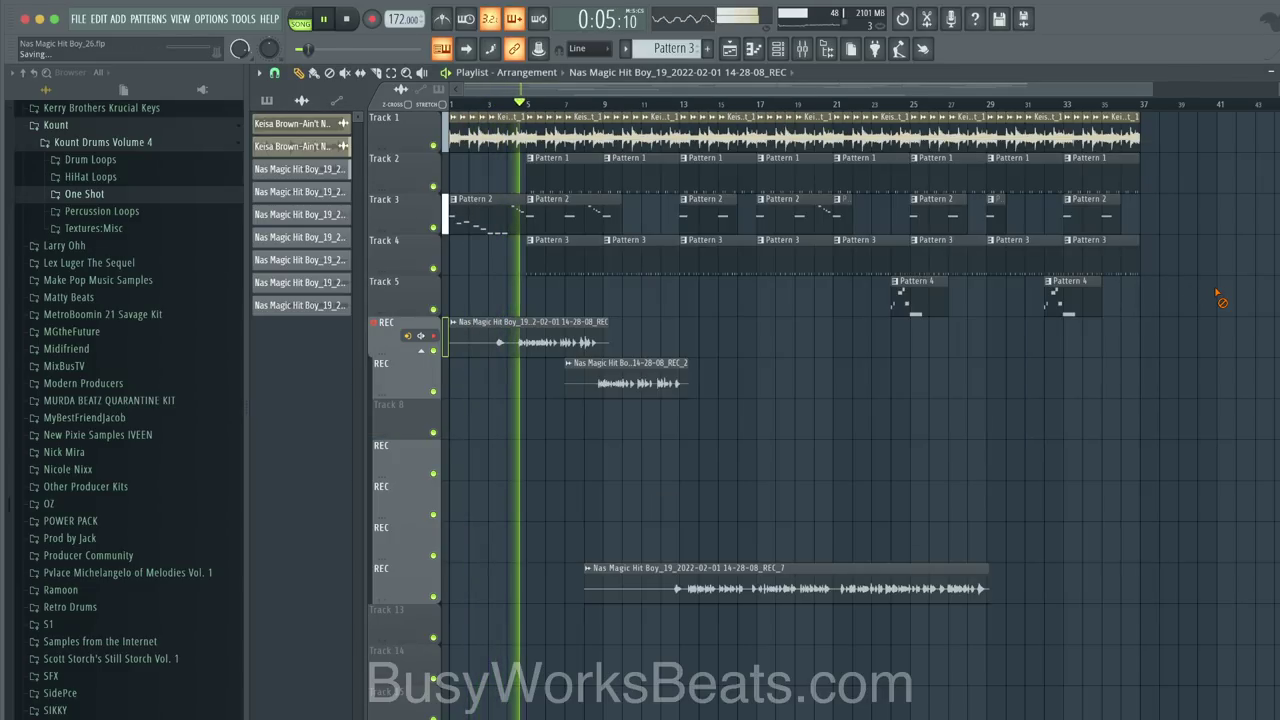
click(838, 47)
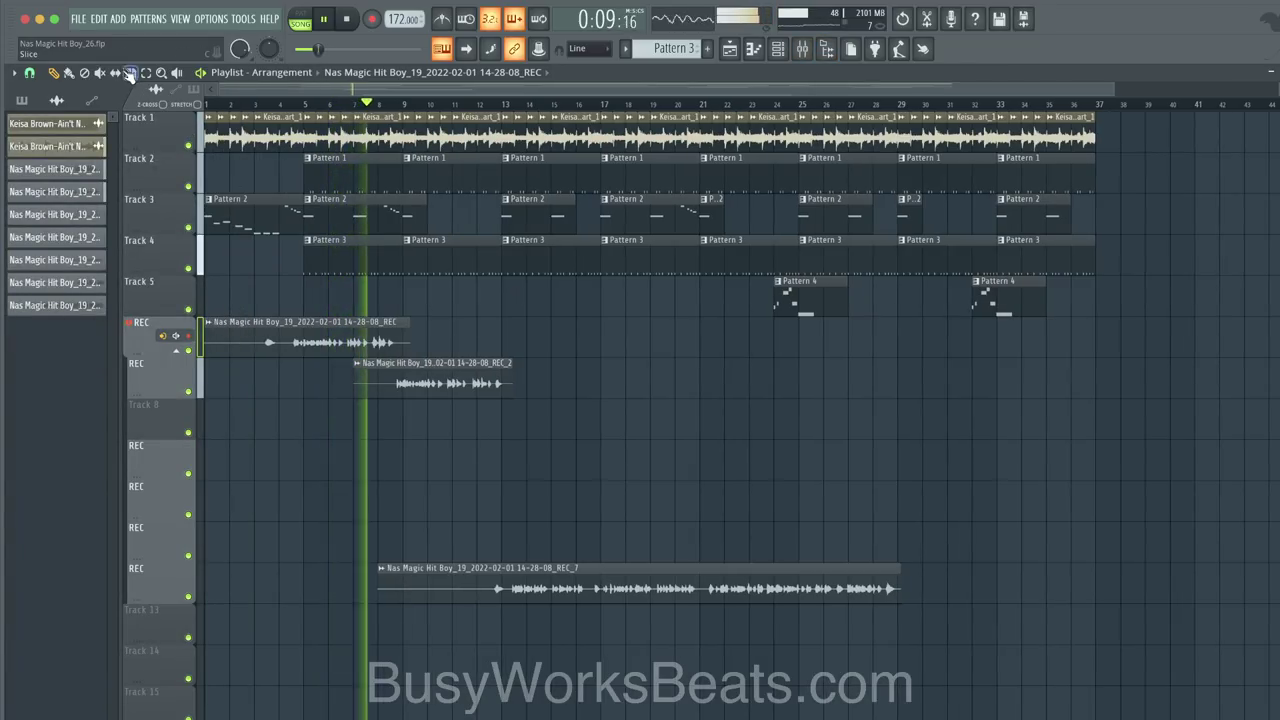
Step: Mute the three recorded vocal clips in the playlist so only the instrumental plays
click(418, 374)
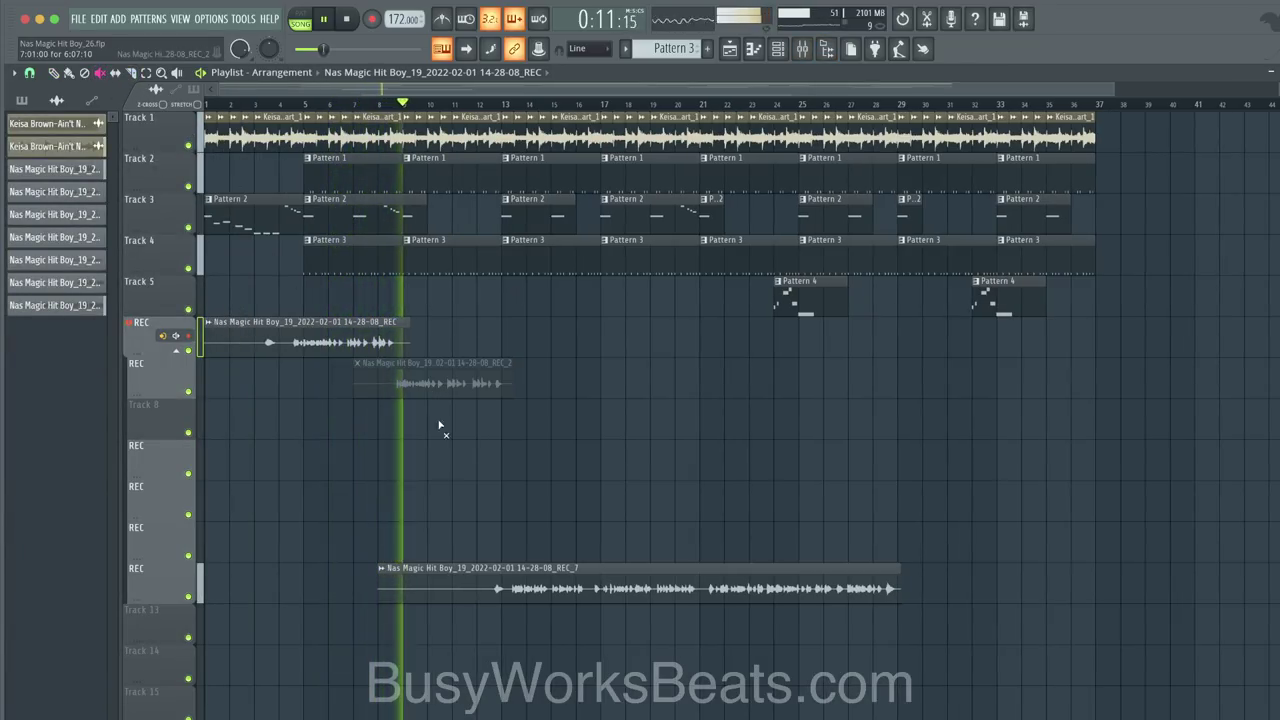
click(447, 584)
click(356, 337)
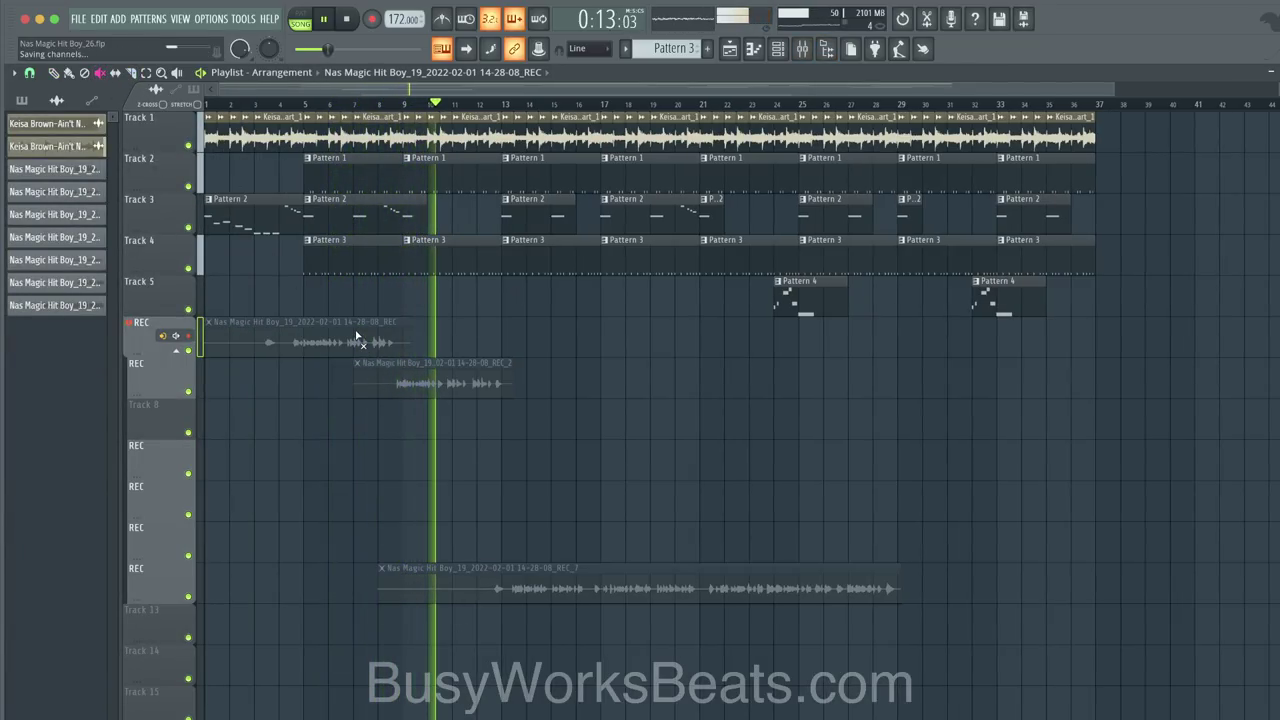
Step: Show the mixer during playback and inspect the Sample track's effect chain, finishing in the playlist
click(805, 50)
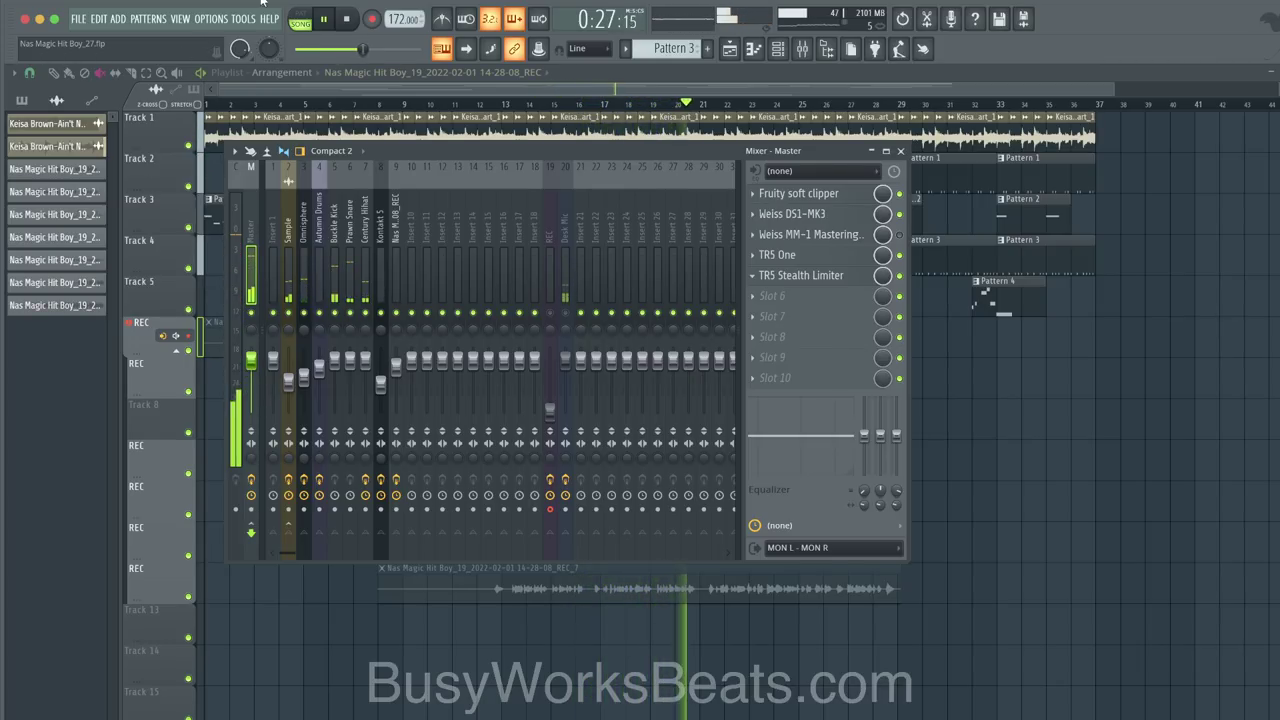
click(288, 213)
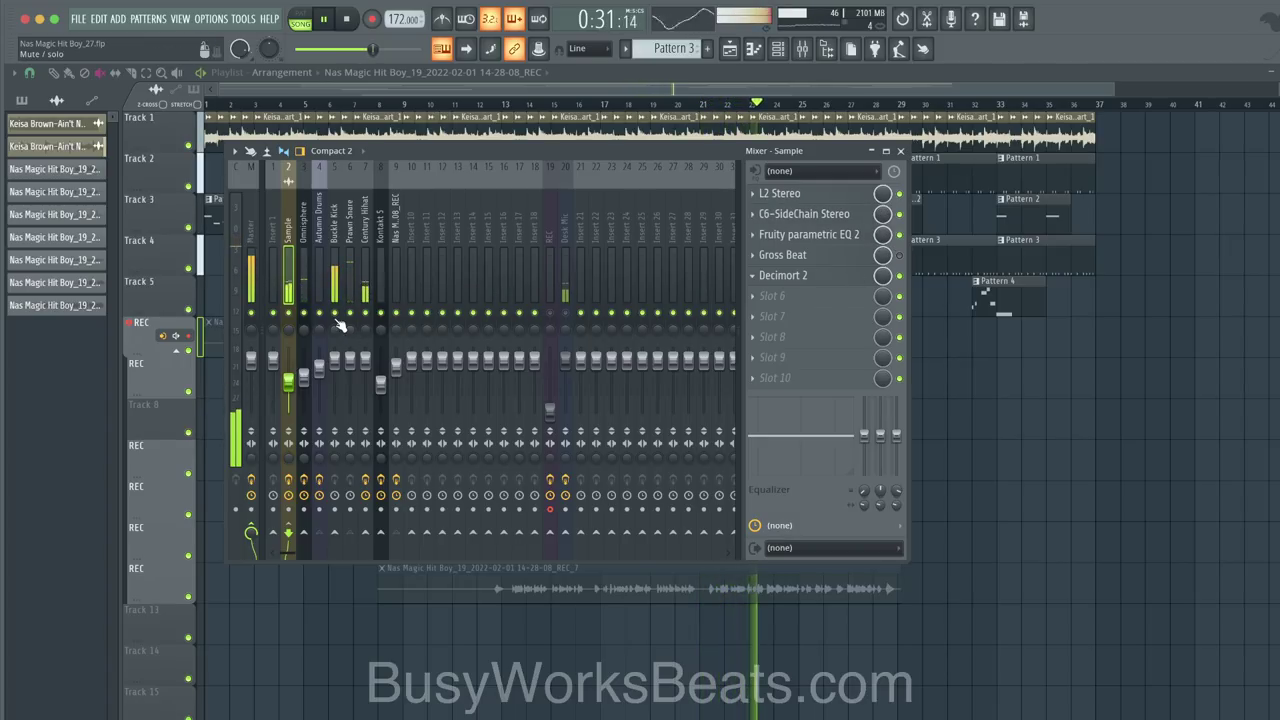
key(F9)
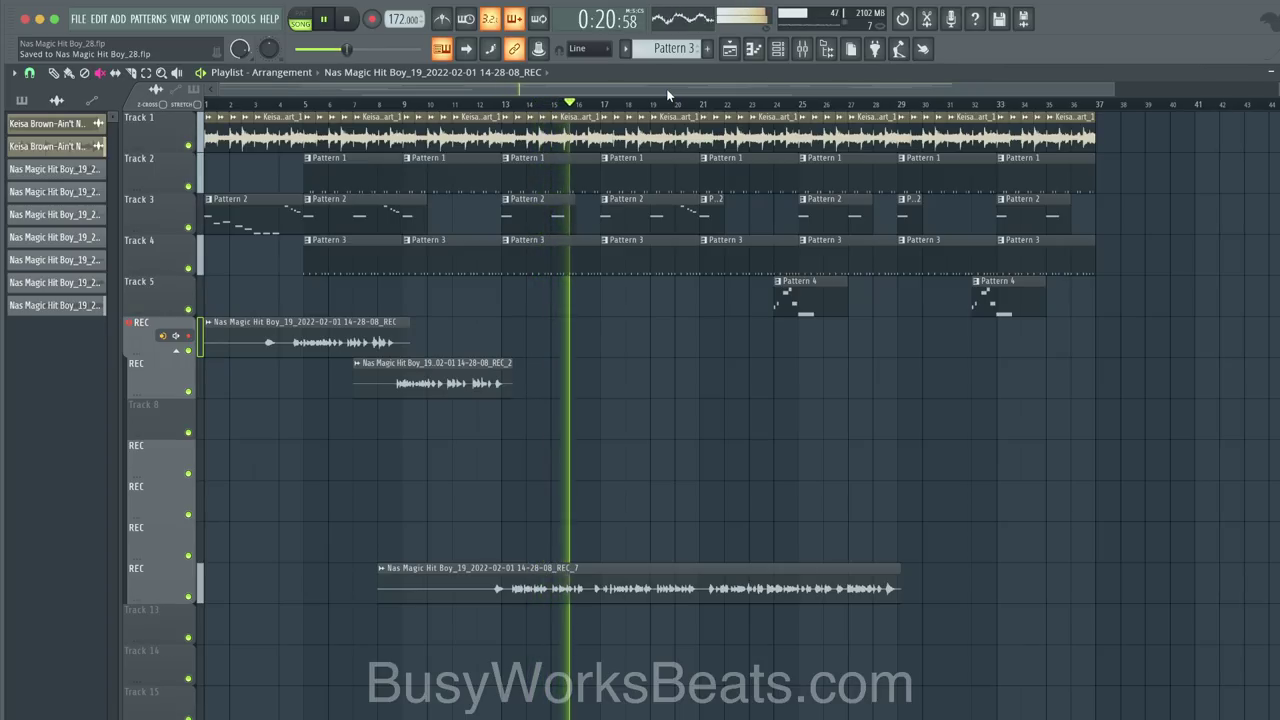
Step: Examine the channel rack's drum pattern and the Omnisphere mixer track's effects, finishing in the playlist
click(778, 49)
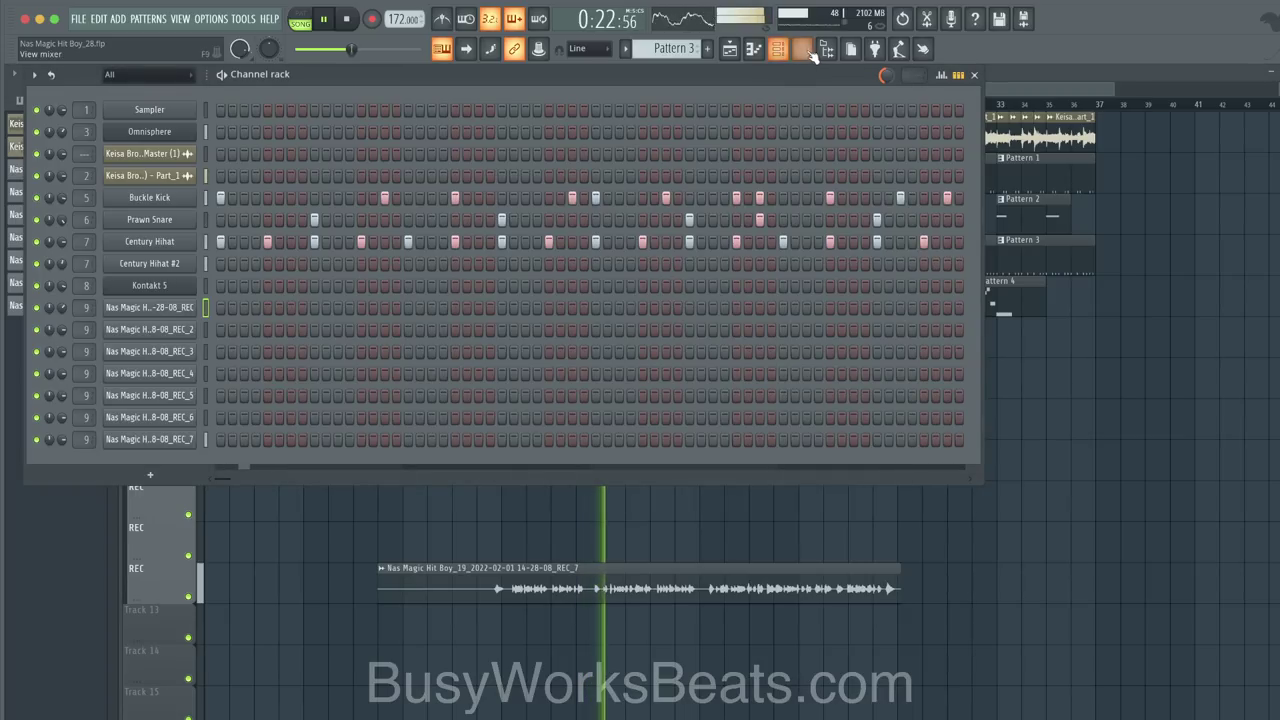
click(804, 50)
key(Right)
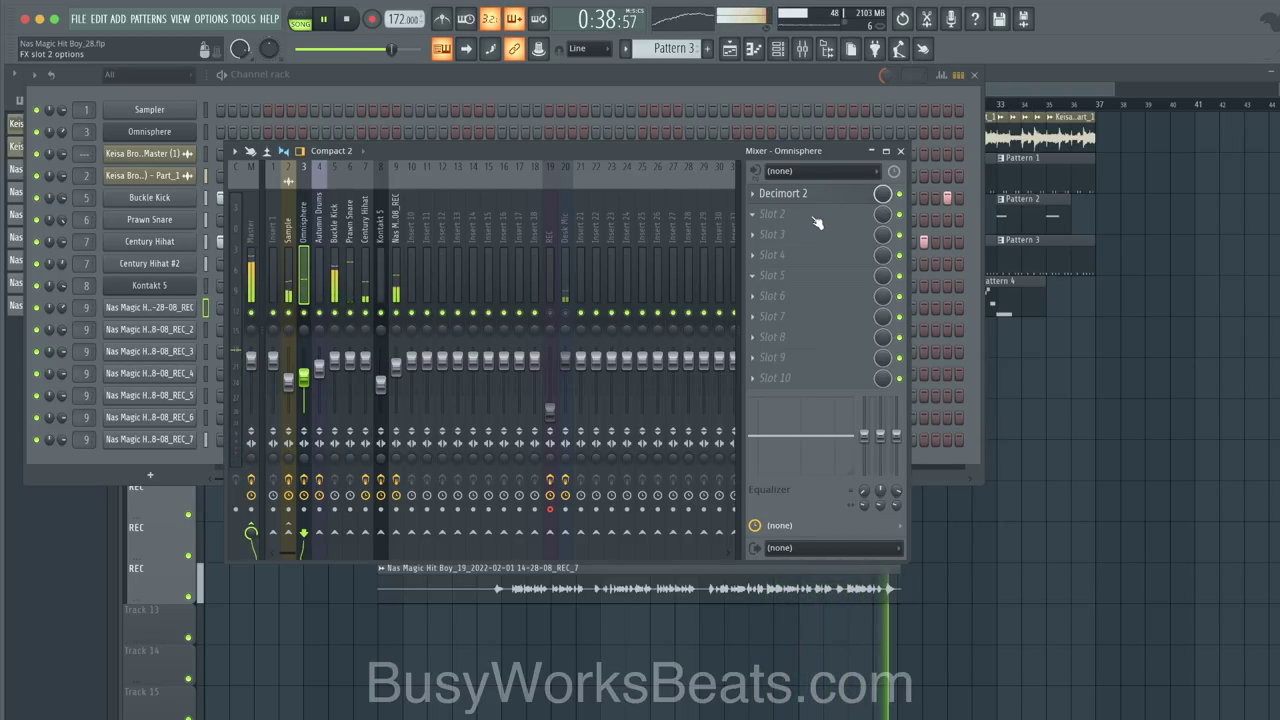
click(1044, 402)
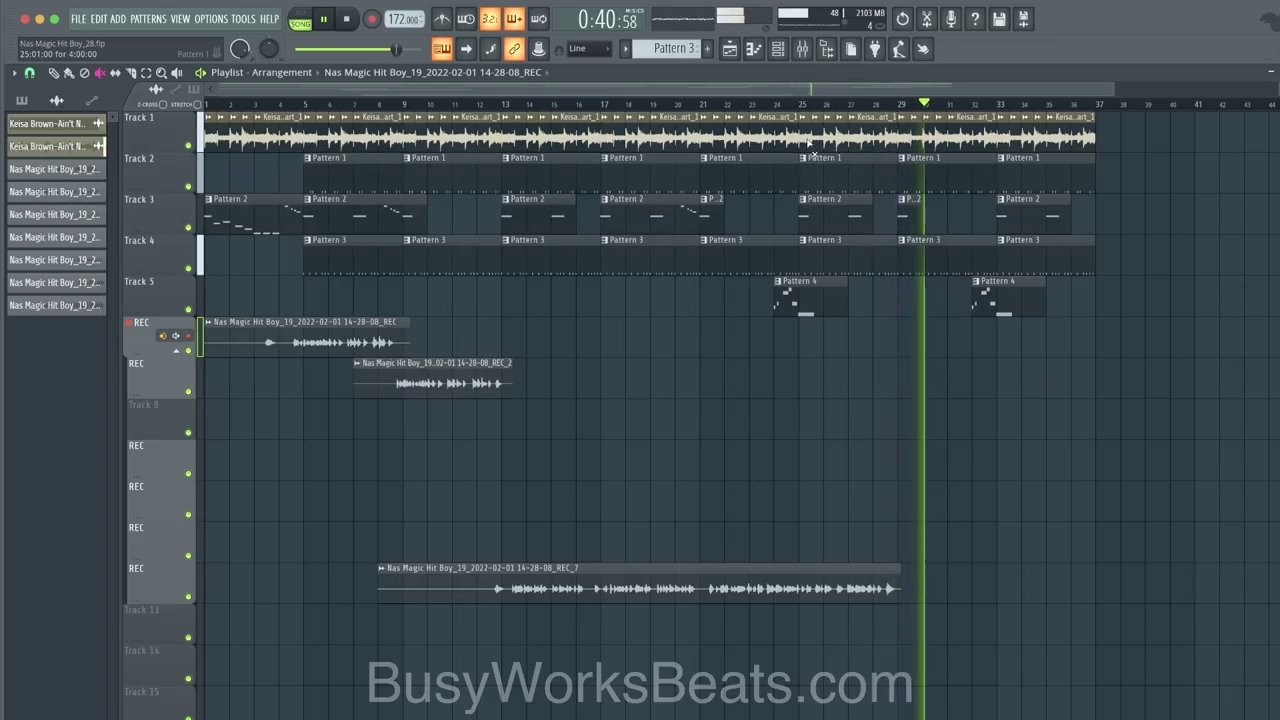
Step: Check the mixer levels near the end of the song, stop playback and return to the playlist
key(F9)
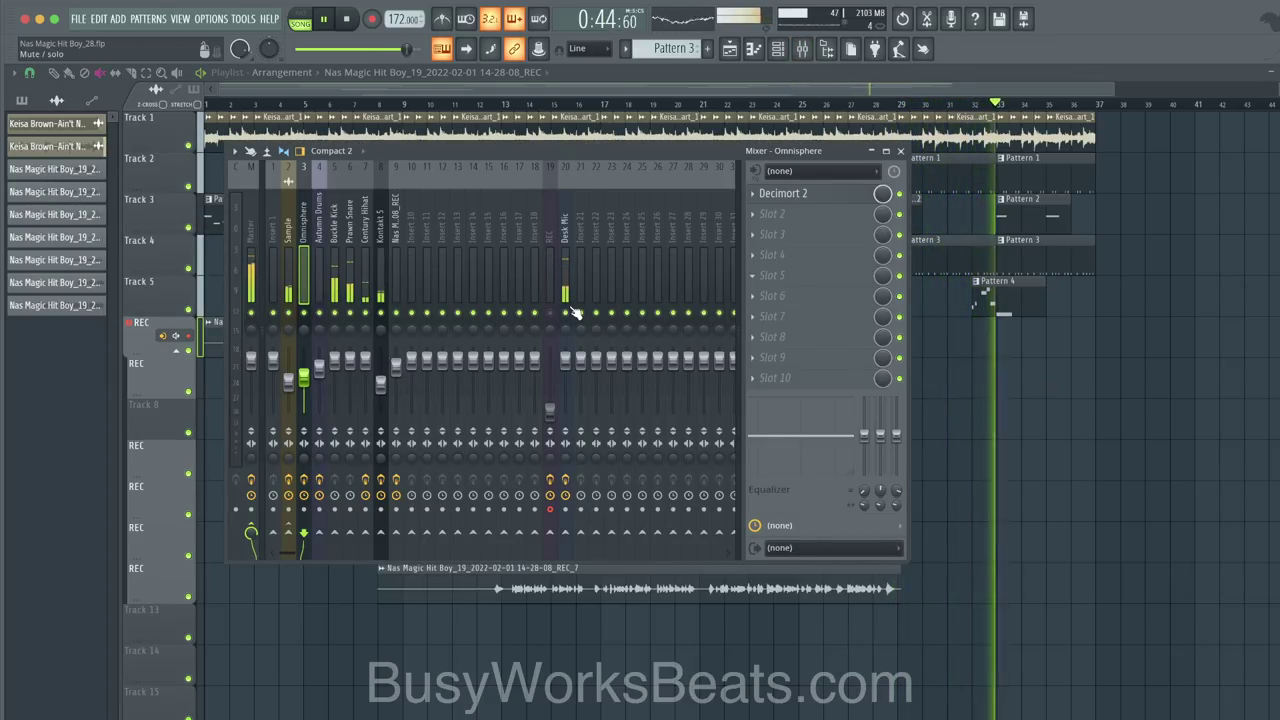
key(space)
key(F9)
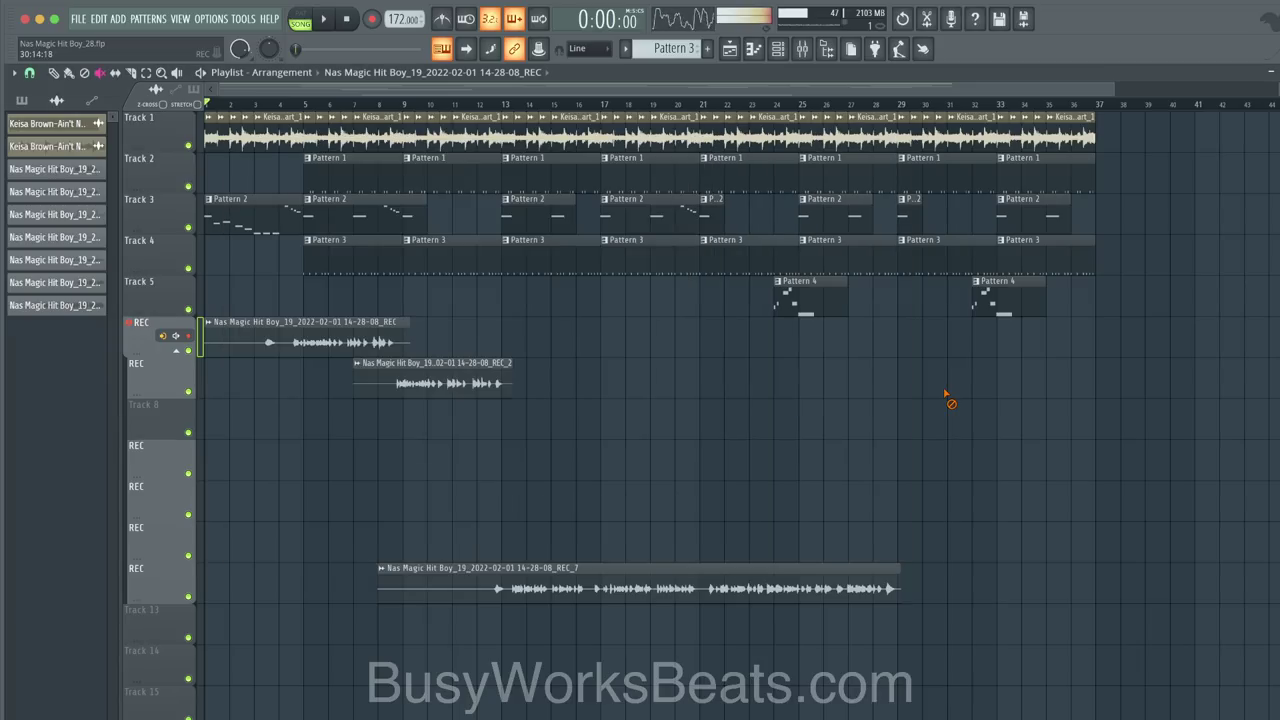